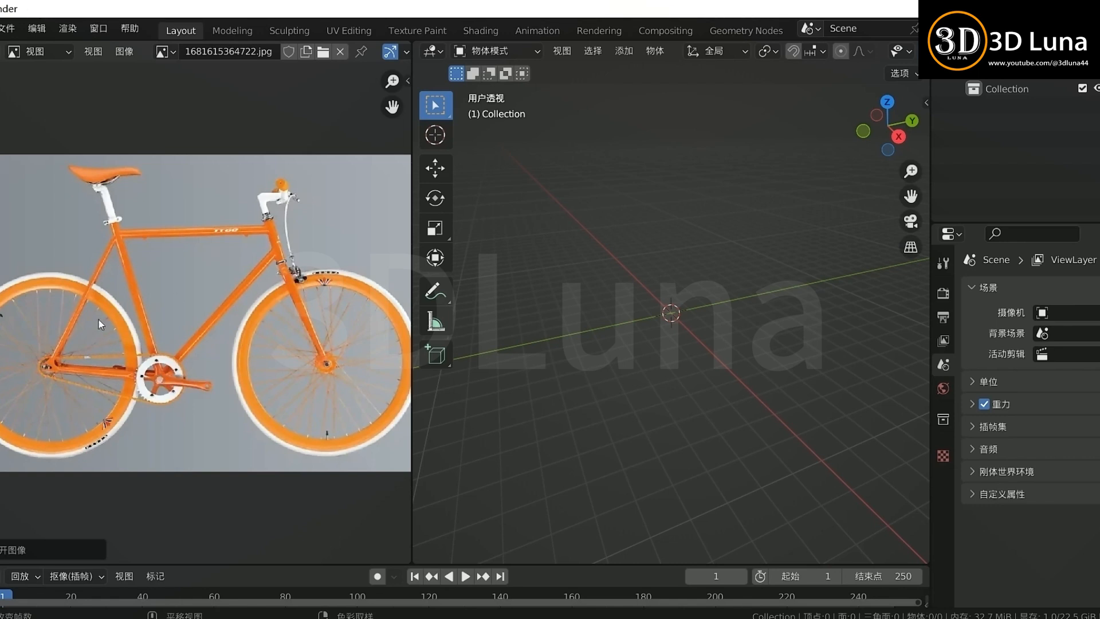
Step: Narrow the reference image area and merge it with the neighbouring 3D viewport
scroll(122, 208, down, 2)
drag(412, 344, 291, 344)
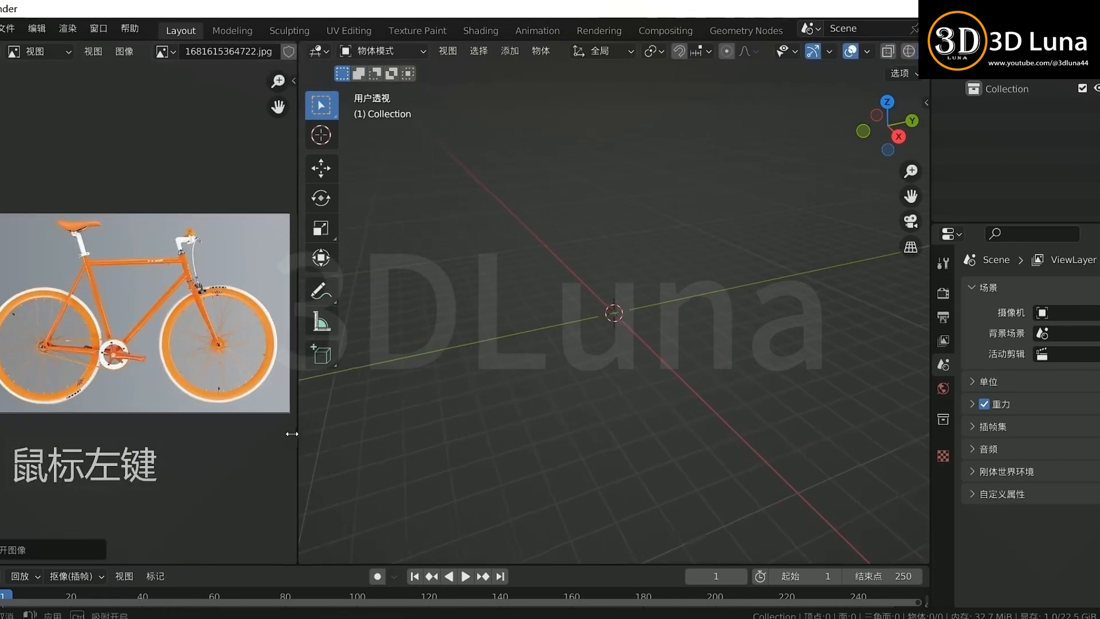
middle_drag(515, 323, 616, 352)
right_click(290, 50)
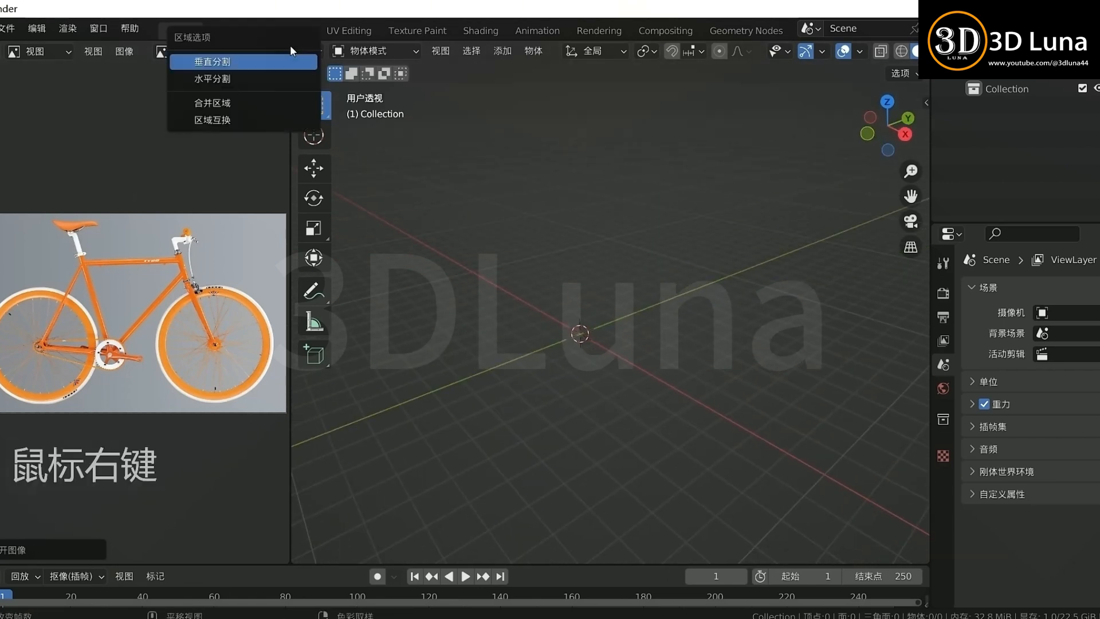
click(239, 102)
Step: Import the bicycle picture 1681615364722.jpg from the folder 4.简约自行车 in front view as a reference and reset its location to the origin
key(KP_1)
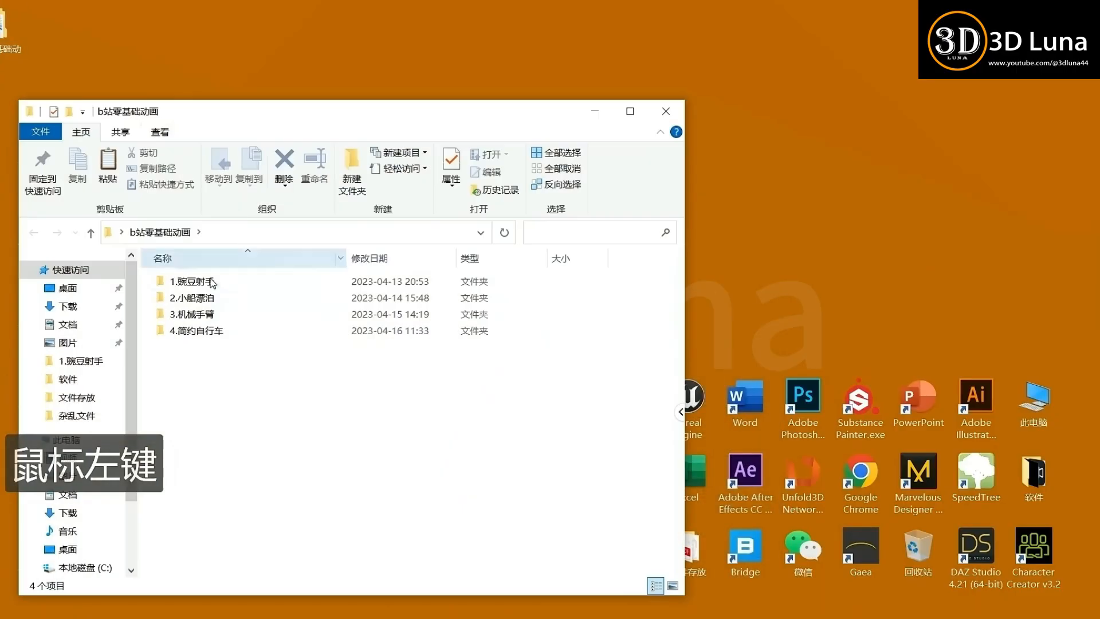
double_click(183, 330)
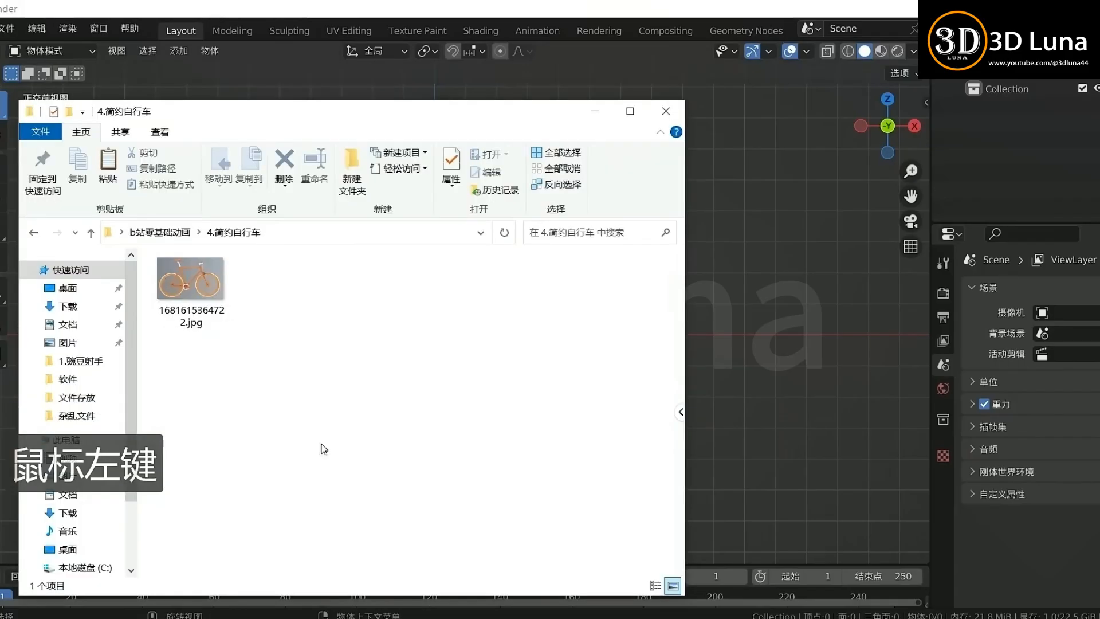
drag(191, 291, 810, 318)
key(alt+g)
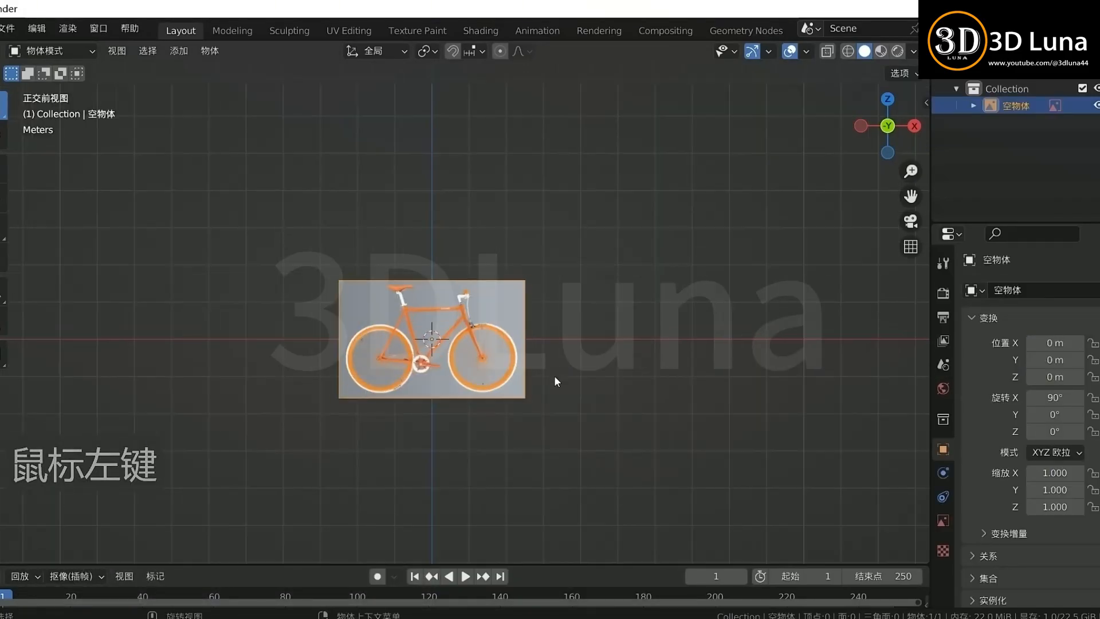
Step: Enlarge the bicycle reference image and enable its transparency with an opacity of 0.561
key(s)
click(711, 447)
click(943, 520)
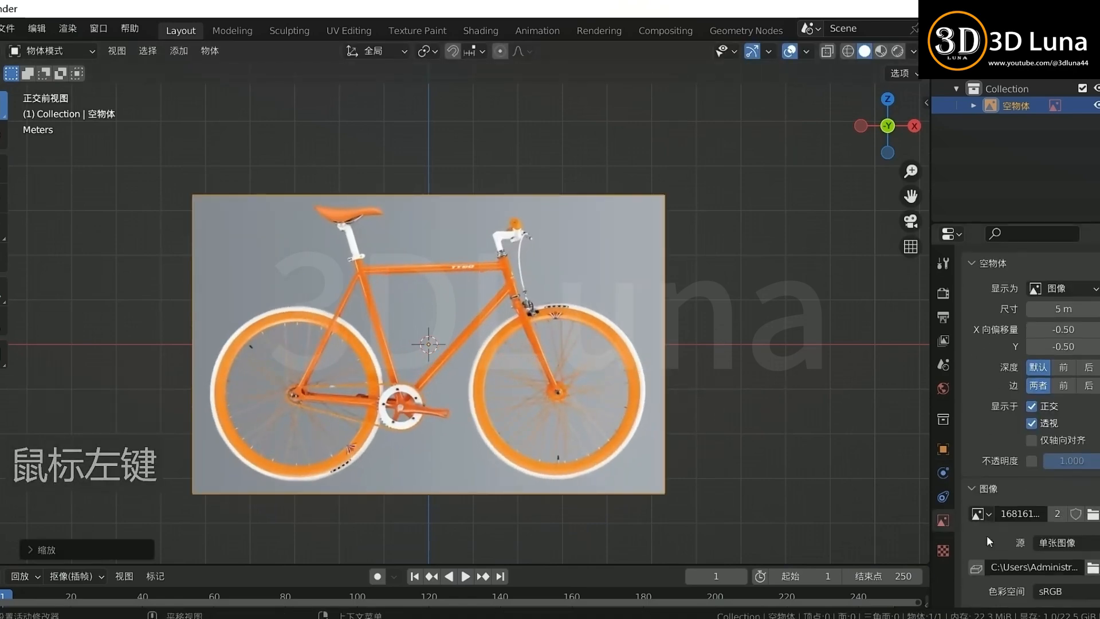
drag(1084, 467, 1063, 467)
Step: Move the reference image up along Z so the wheels rest on the ground line
key(g)
key(z)
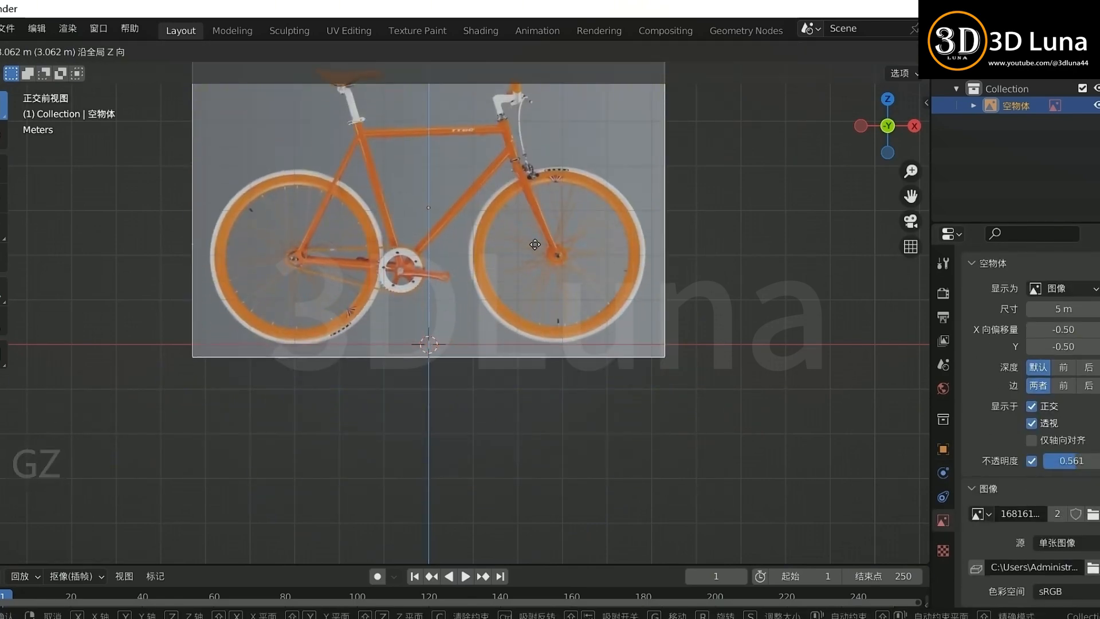
click(624, 318)
scroll(587, 343, down, 1)
scroll(651, 308, up, 2)
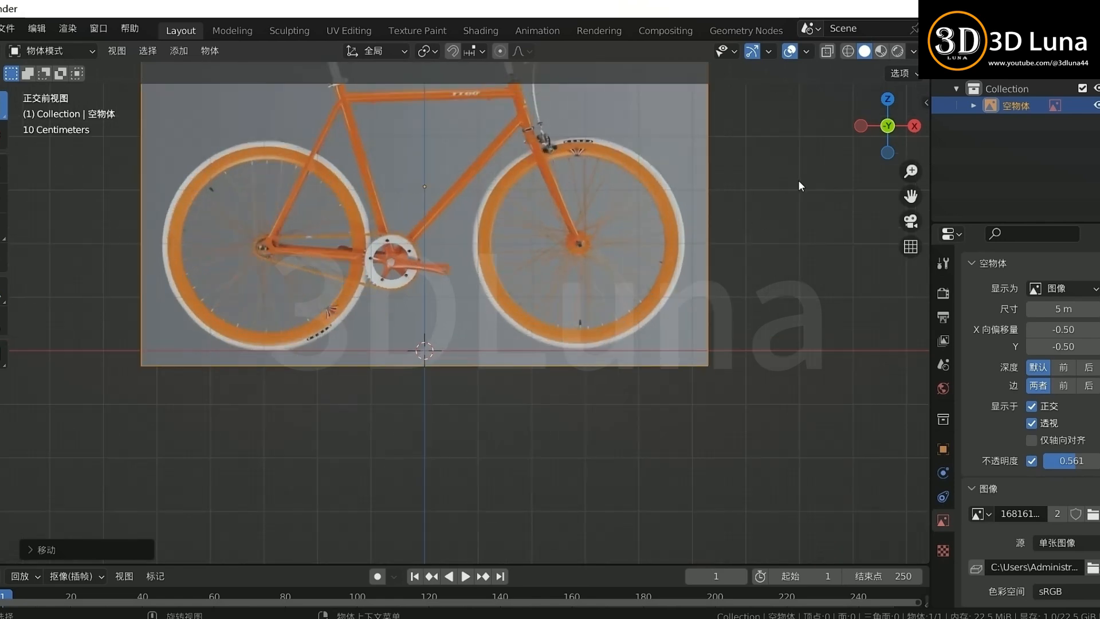
Step: Rotate the reference image slightly so both wheels sit level on the ground line, and deselect it
key(r)
click(800, 184)
click(798, 187)
scroll(630, 332, down, 1)
shift+middle_drag(692, 328, 683, 344)
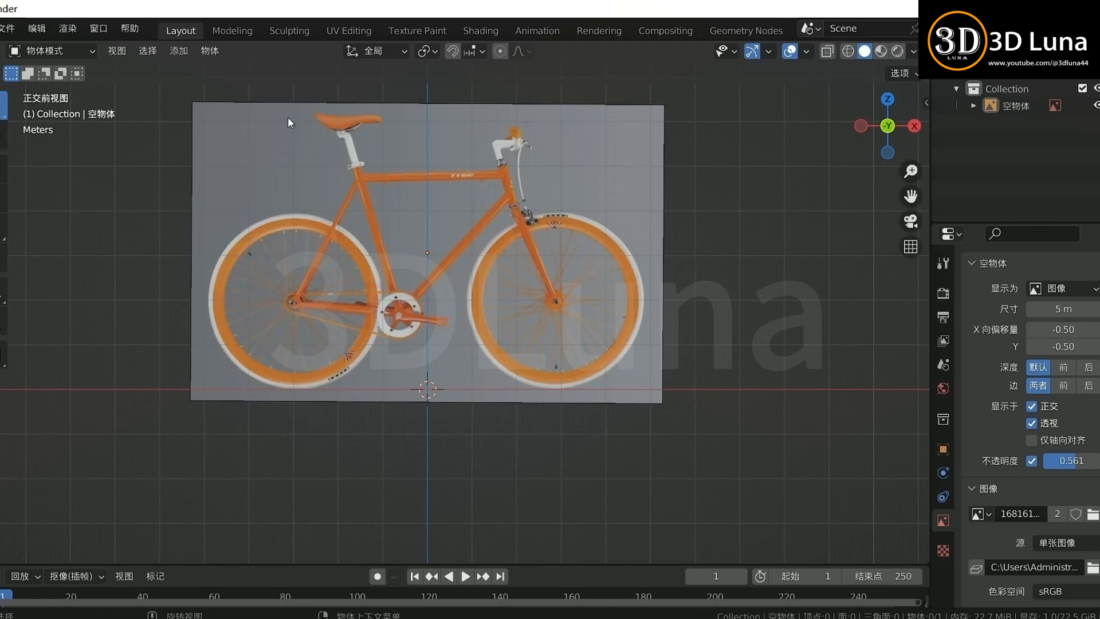
click(753, 230)
scroll(625, 326, down, 1)
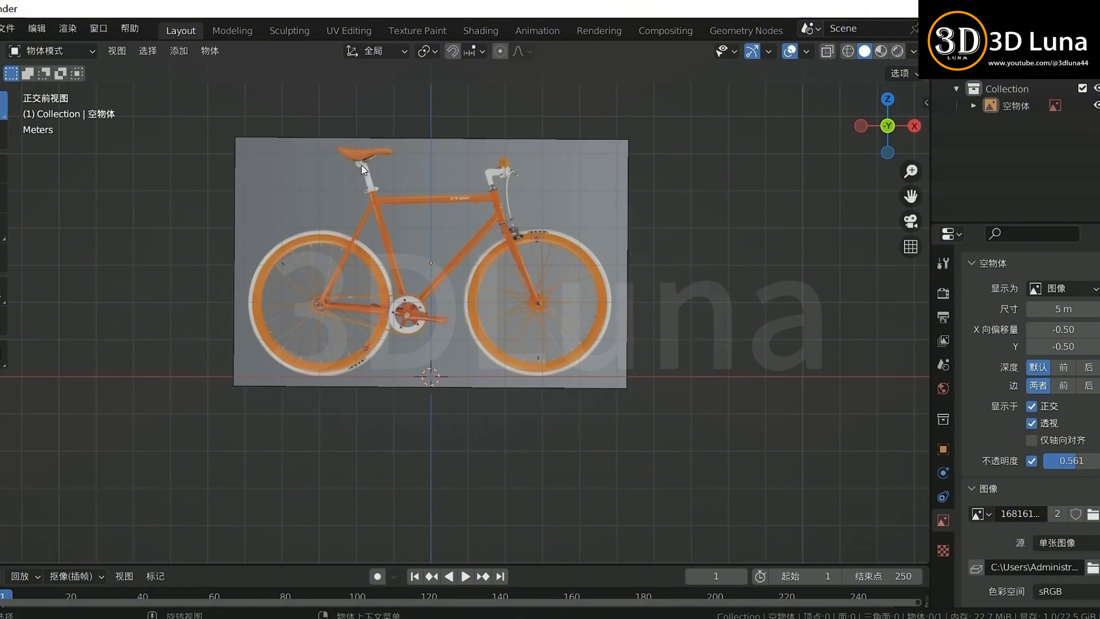
Step: Add a NURBS path curve and stand it upright by rotating it 90° about Z and 90° about X
key(shift+a)
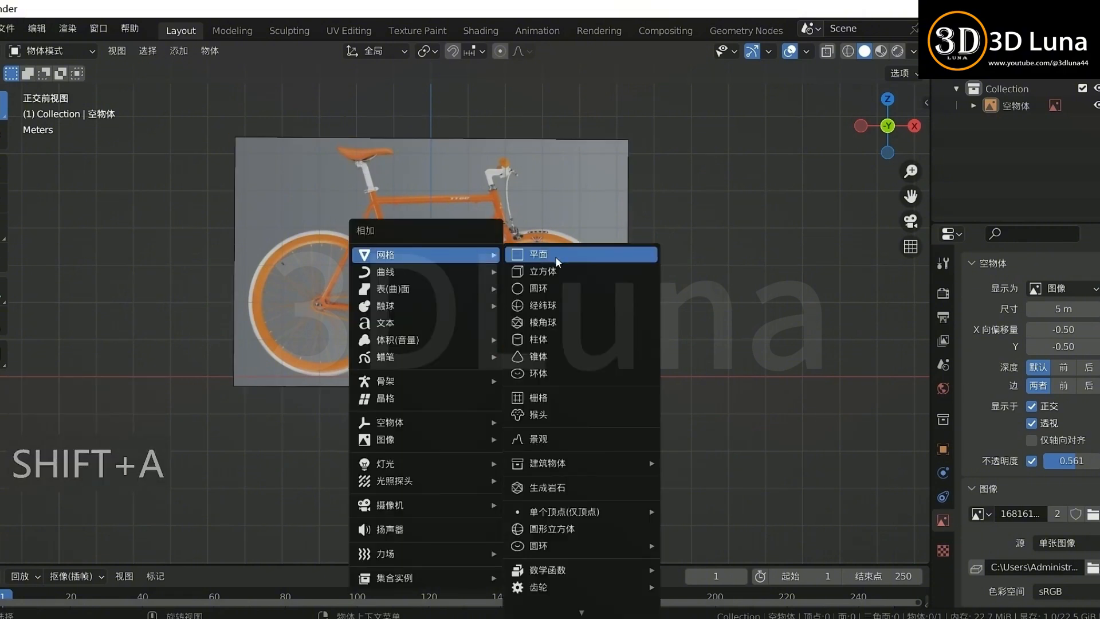
mouse_move(457, 274)
click(556, 345)
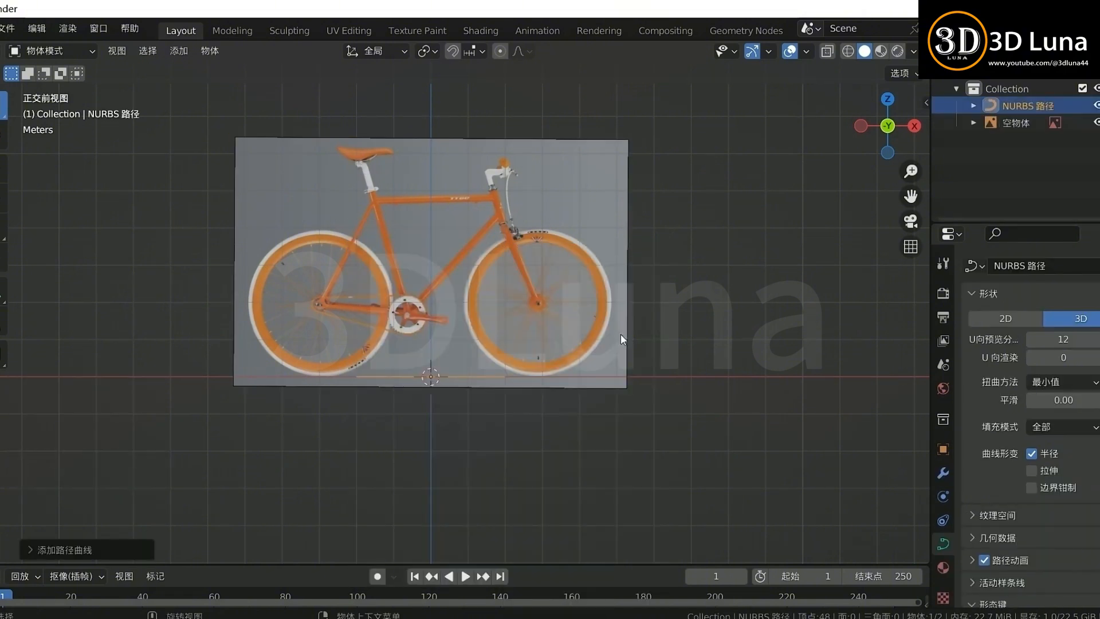
middle_drag(623, 335, 639, 408)
text(rz90)
key(Return)
text(rx90)
key(Return)
key(KP_1)
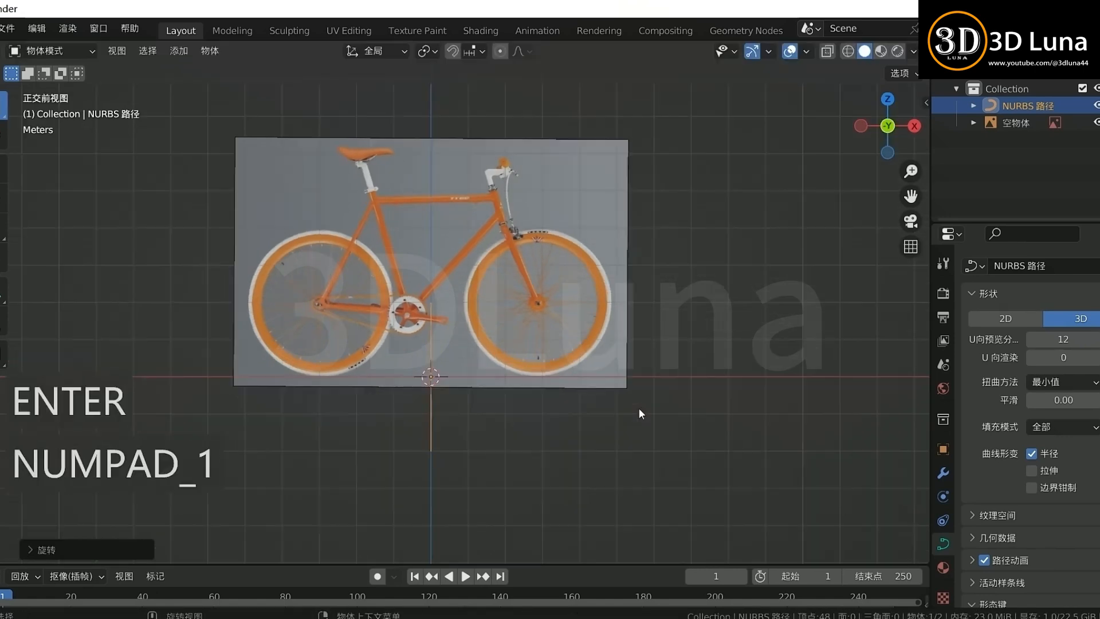
Step: Move the path onto the bicycle's seat tube and tilt it to follow the tube's angle
key(g)
click(407, 314)
scroll(407, 314, up, 2)
key(g)
key(r)
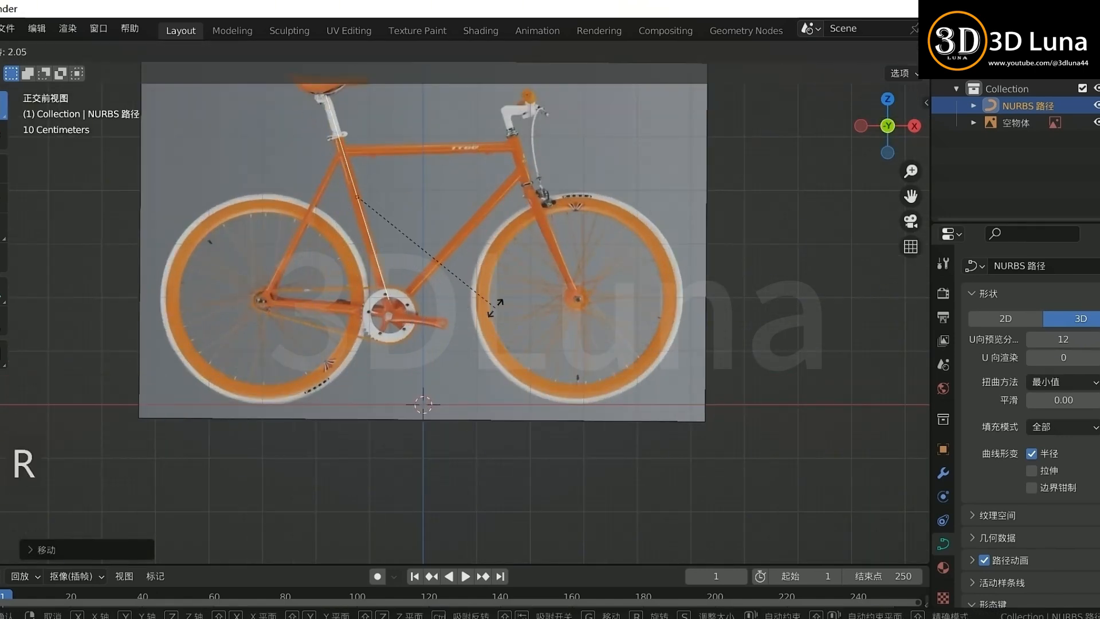
key(g)
click(499, 309)
Step: Scale the seat tube path to match the tube's length and fine-tune its position and angle
key(s)
click(504, 320)
key(g)
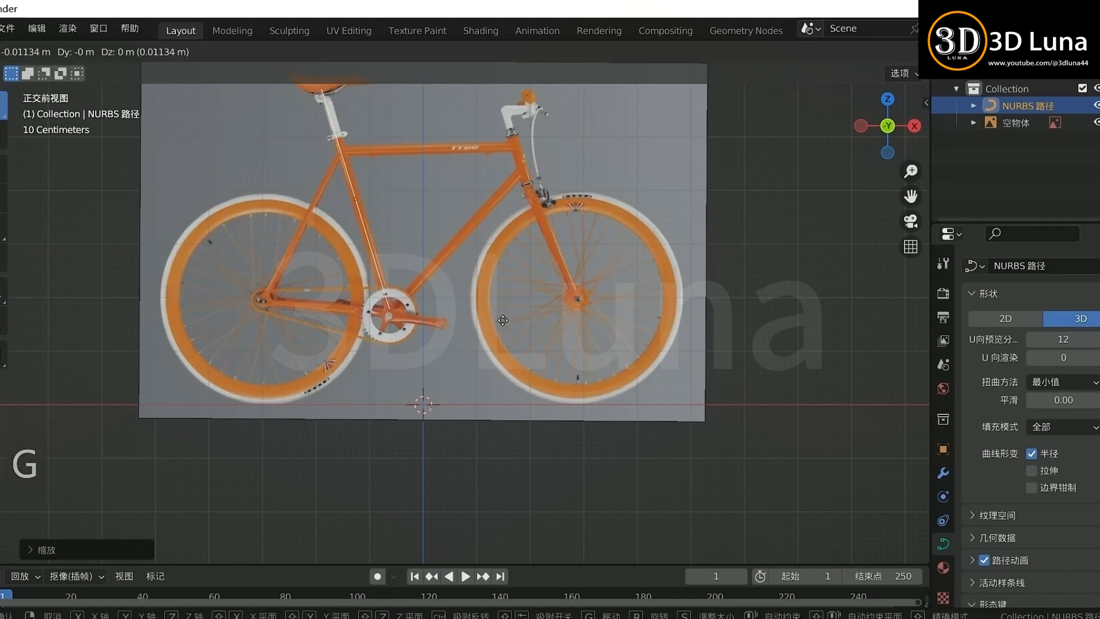
click(503, 321)
shift+middle_drag(508, 325, 503, 362)
key(r)
click(559, 349)
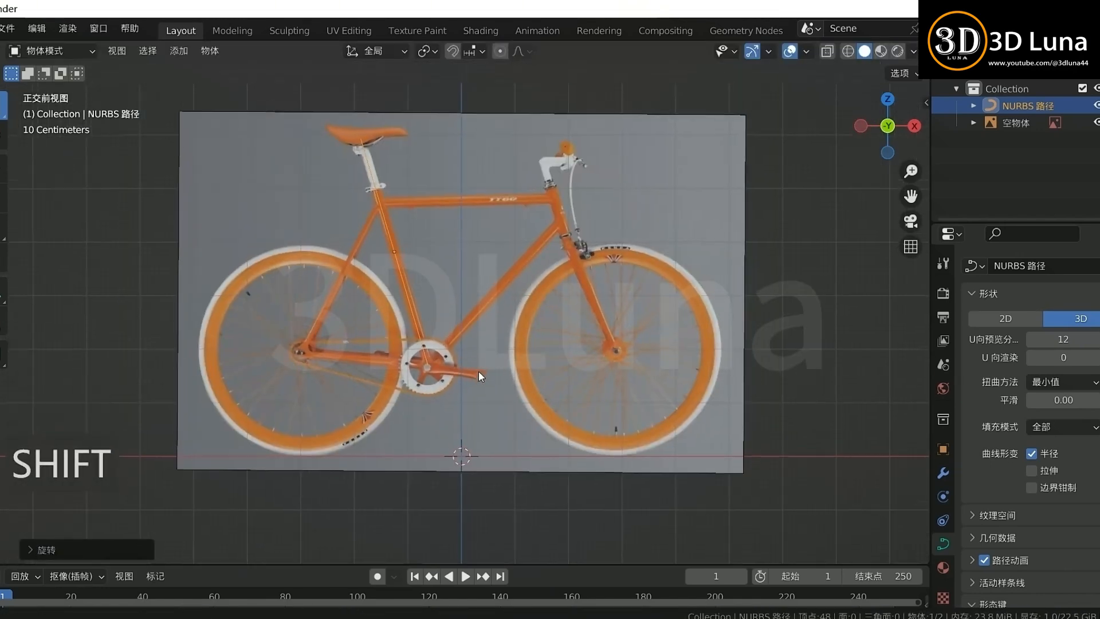
Step: Duplicate the seat tube path, rotate the copy nearly horizontal and place it over the frame's top tube
key(shift+d)
click(528, 407)
key(r)
click(601, 241)
key(g)
click(596, 216)
Step: Scale the top tube path to the tube's length and nudge it into alignment
key(s)
click(642, 204)
key(g)
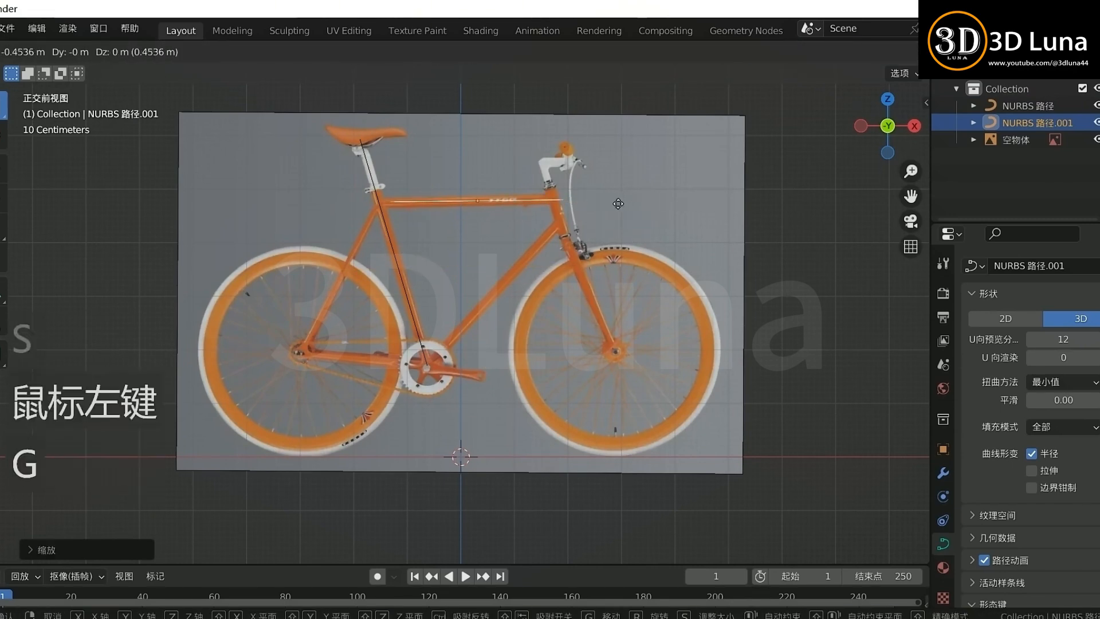
click(612, 201)
key(s)
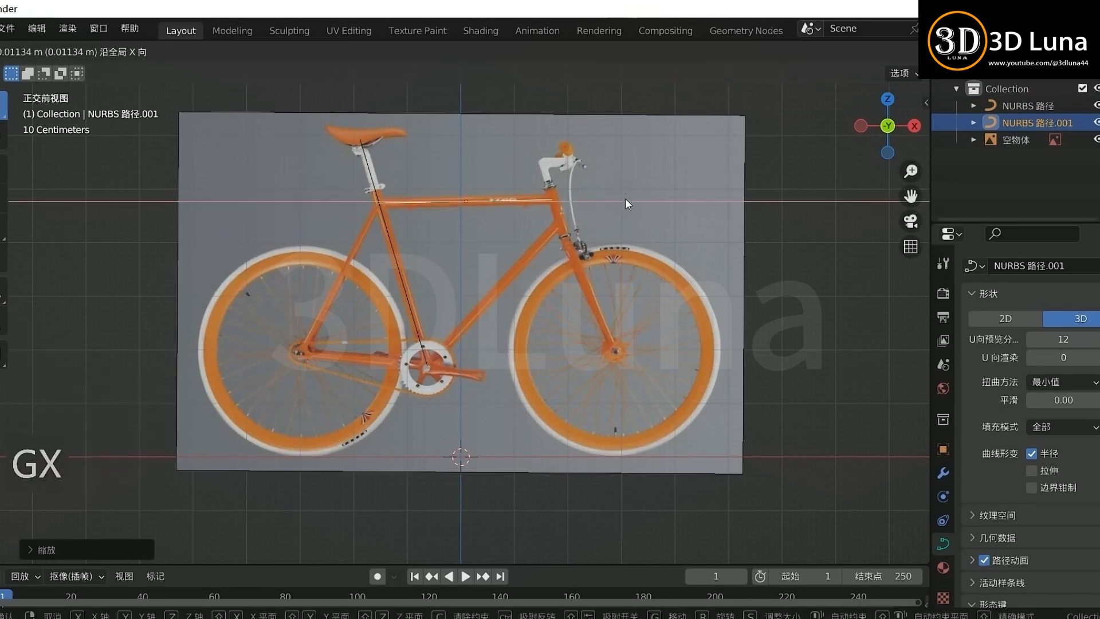
click(631, 202)
Step: Duplicate the top tube path, rotate the copy diagonally and move it onto the frame's down tube
key(shift+d)
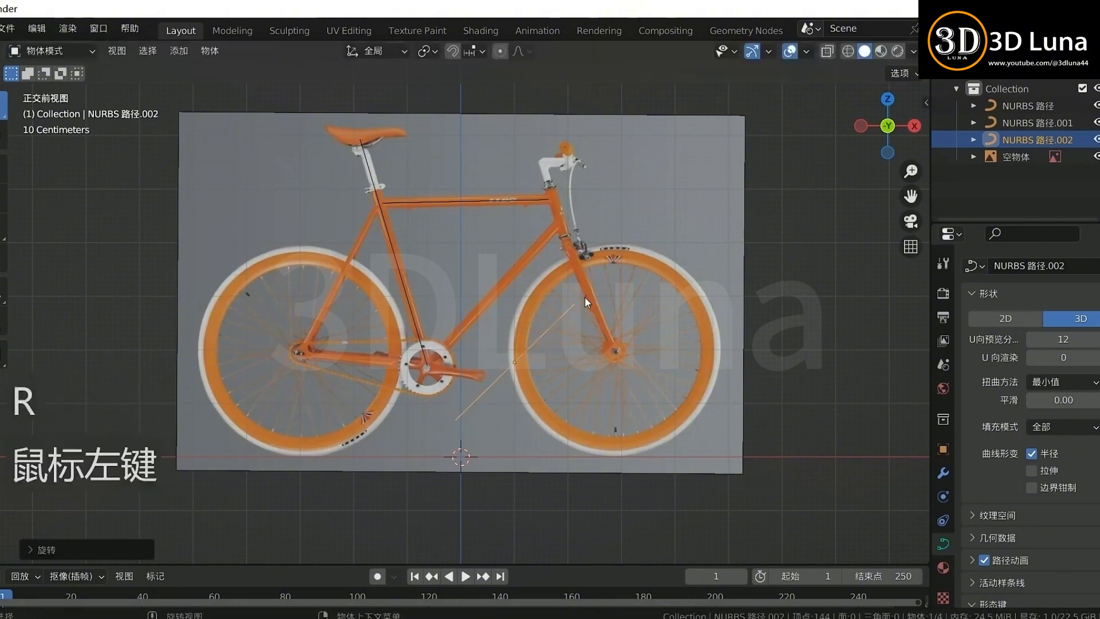
key(g)
key(g)
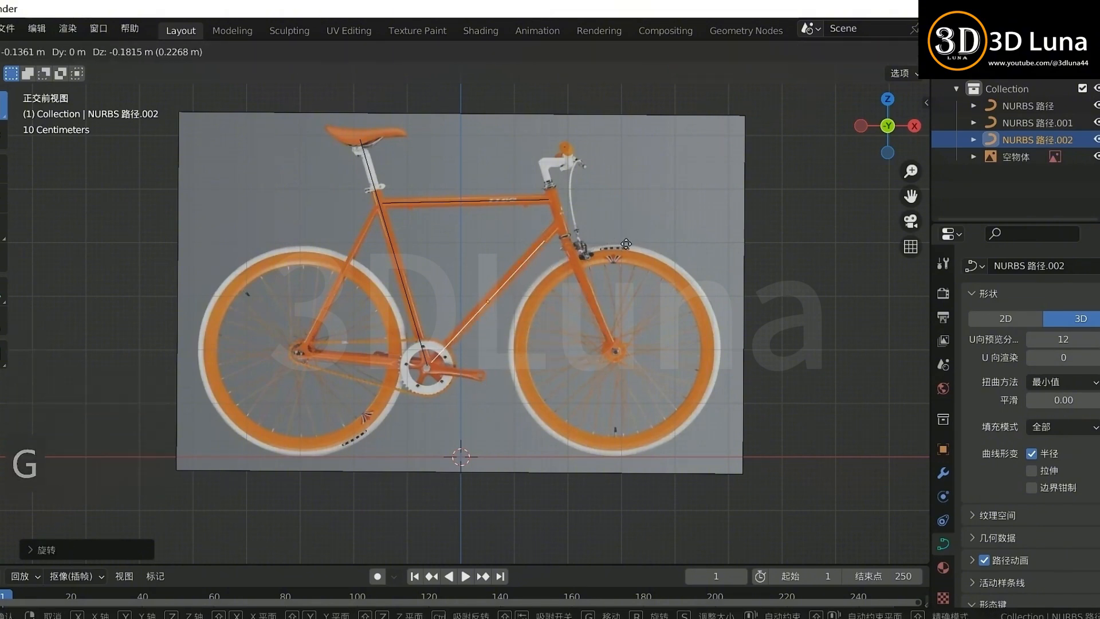
click(600, 253)
Step: Adjust the down tube path's scale and position to run from the head tube to the crank centre
scroll(601, 254, up, 1)
key(g)
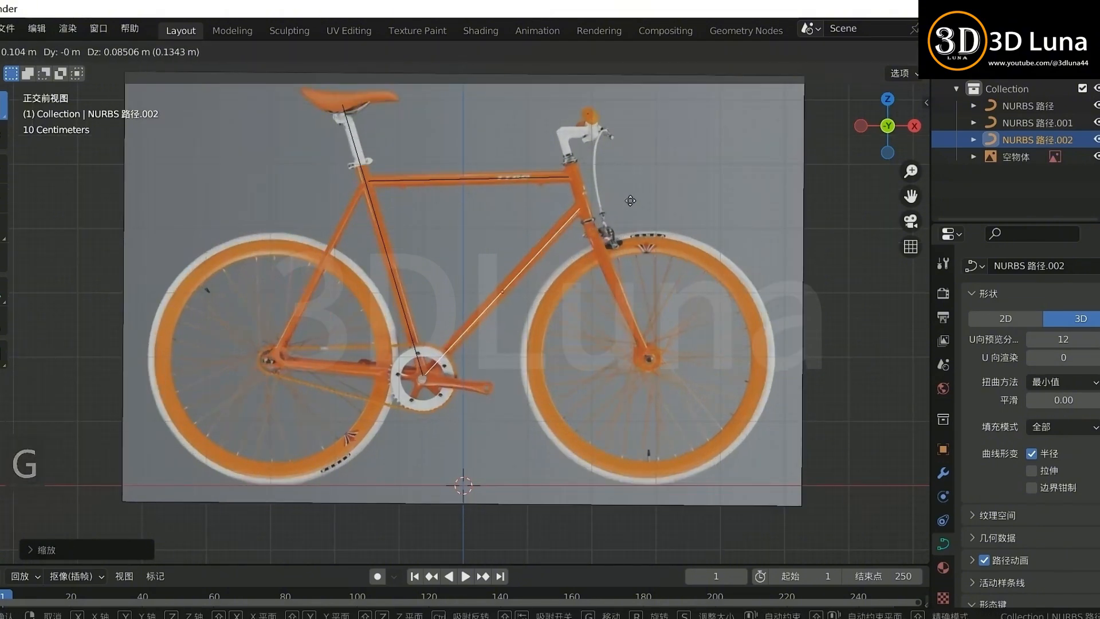
key(s)
click(629, 216)
key(g)
scroll(584, 239, up, 1)
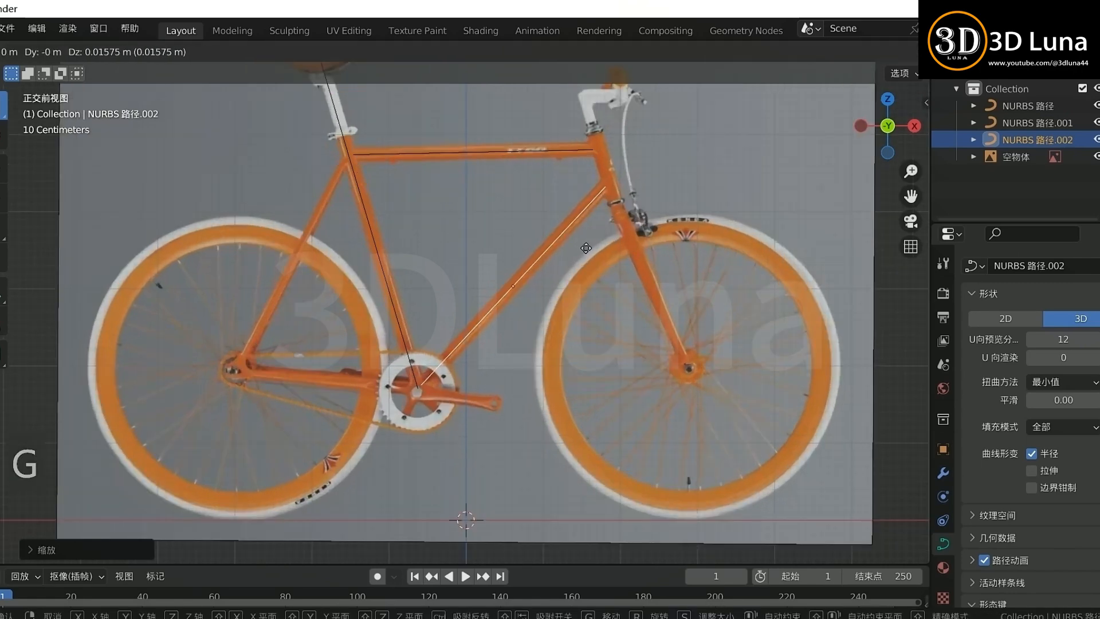
click(522, 250)
scroll(410, 320, down, 1)
Step: Duplicate a frame path, rotate the copy to the front fork's angle and place it over the fork
key(shift+d)
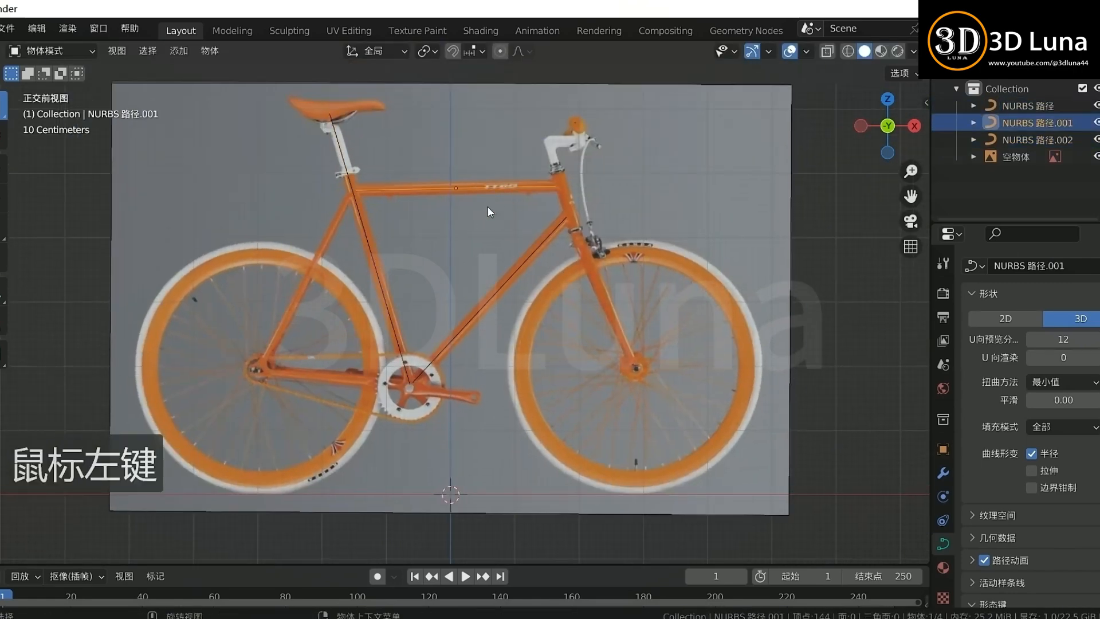
click(519, 266)
key(r)
click(699, 266)
key(g)
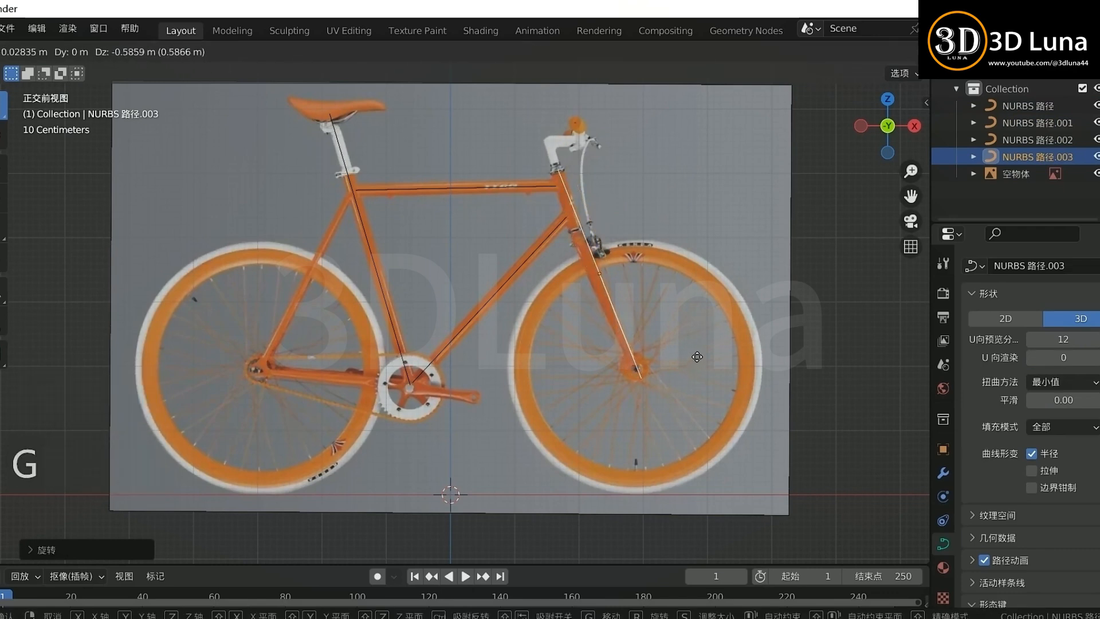
click(720, 362)
Step: Scale, shift and rotate the front fork path so it ends at the front wheel hub
key(s)
click(741, 372)
key(g)
click(736, 359)
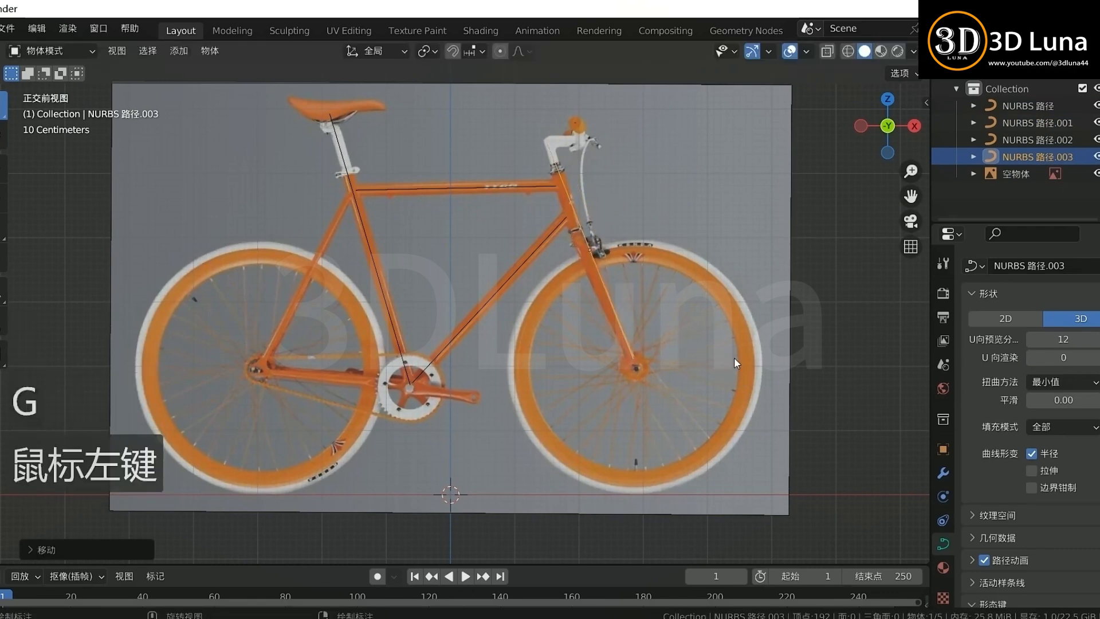
key(g)
click(735, 356)
key(r)
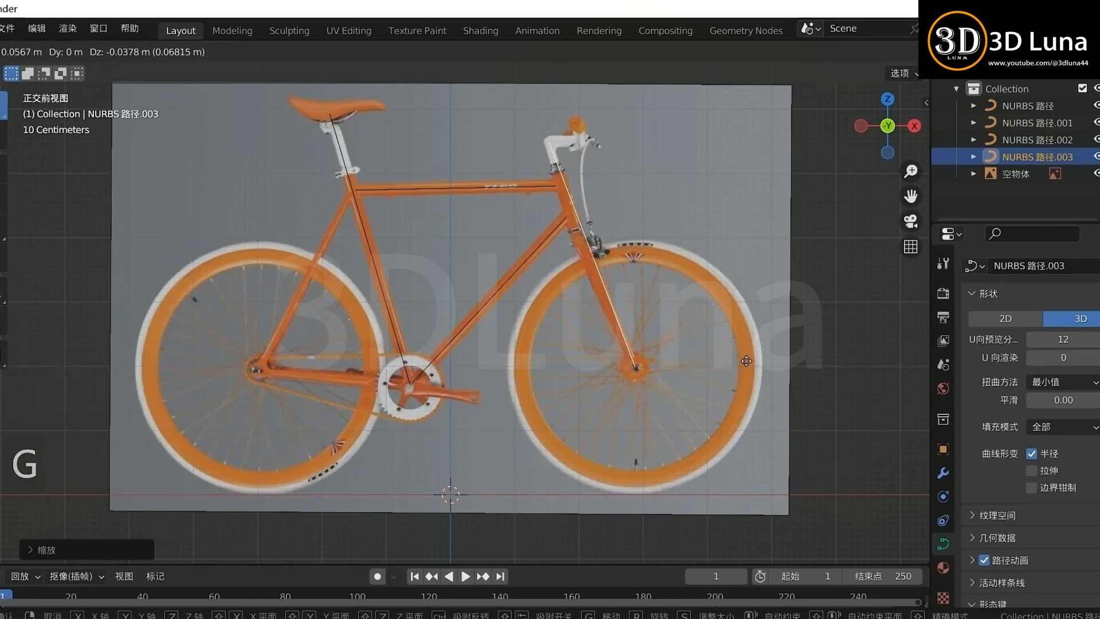
click(745, 359)
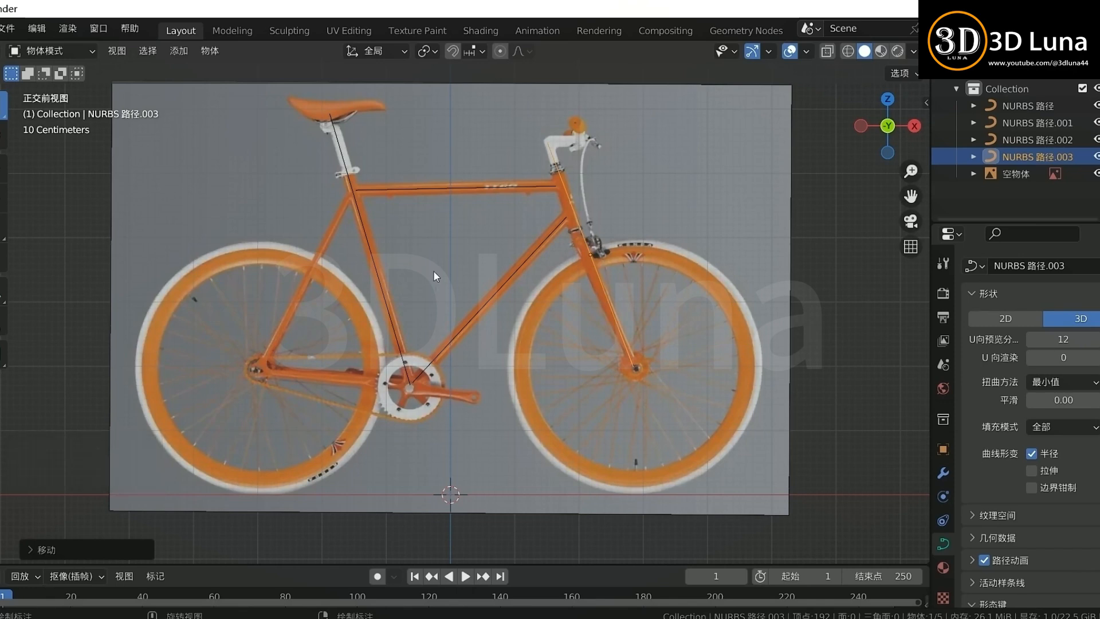
Step: Duplicate the front fork path, rotate the copy to the opposite slant and place it over the seat stay
key(shift+d)
click(153, 338)
key(r)
click(158, 221)
key(g)
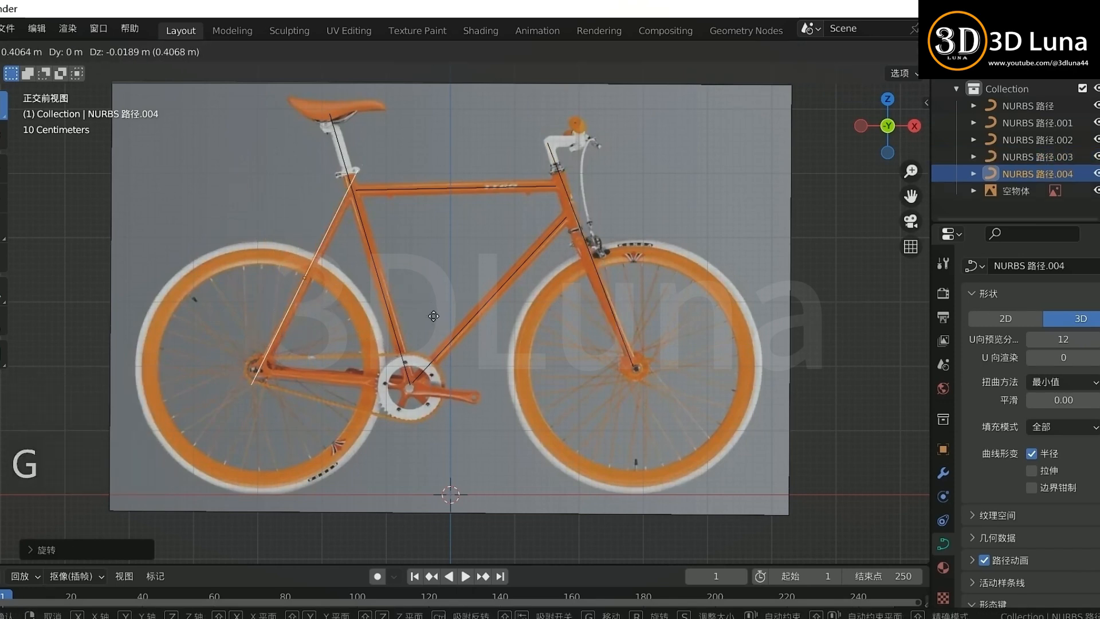
click(172, 218)
Step: Refine the seat stay path's scale, angle and position to reach from the seat tube to the rear hub
key(s)
click(205, 232)
key(g)
click(449, 274)
key(r)
click(452, 276)
key(g)
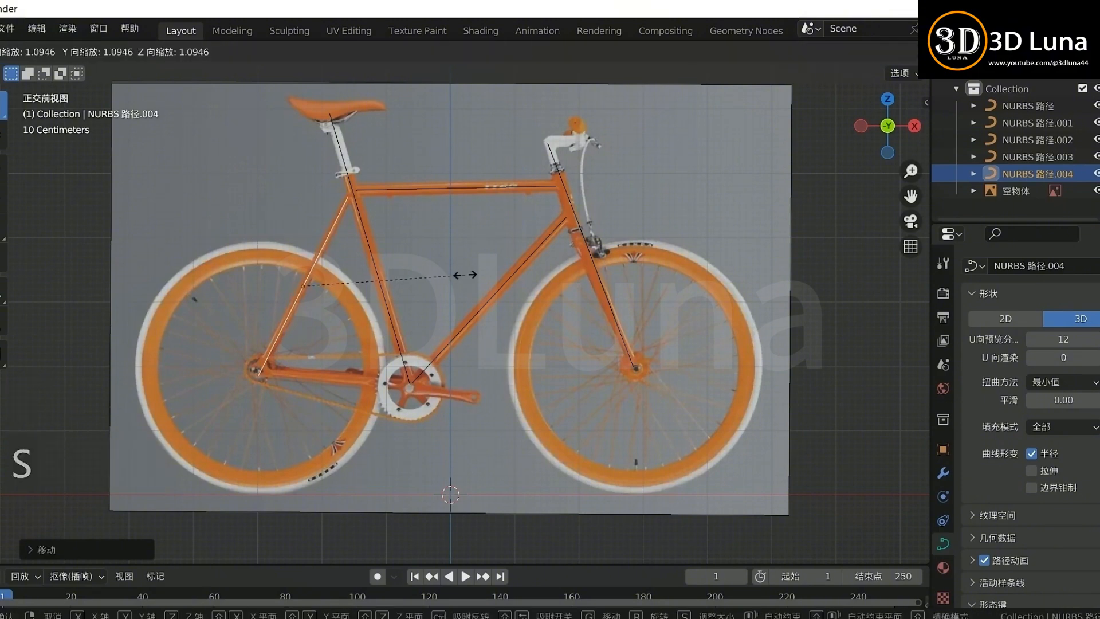
click(438, 288)
Step: Duplicate the seat stay path and rotate, scale and place the copy along the chain stay between the rear hub and crank
key(shift+d)
key(r)
key(g)
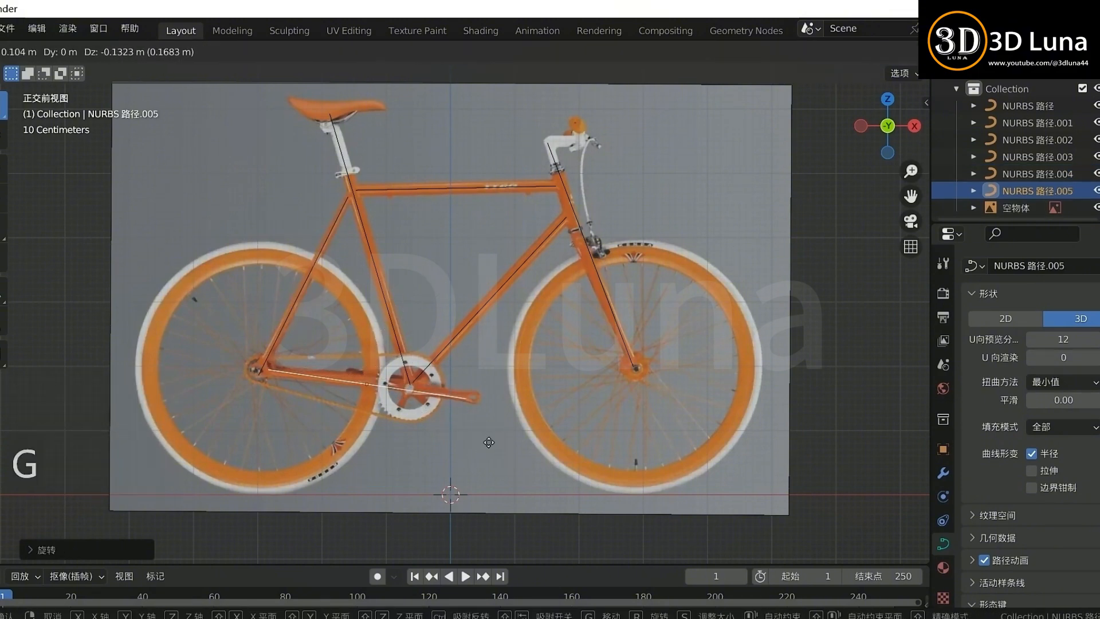
click(499, 438)
key(g)
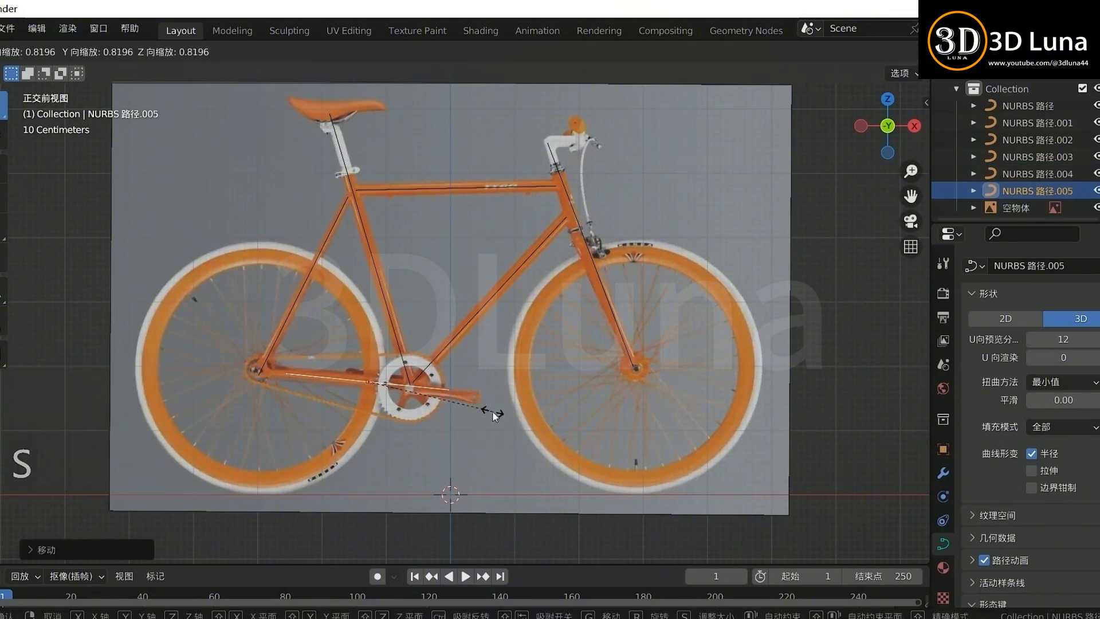
click(479, 411)
key(g)
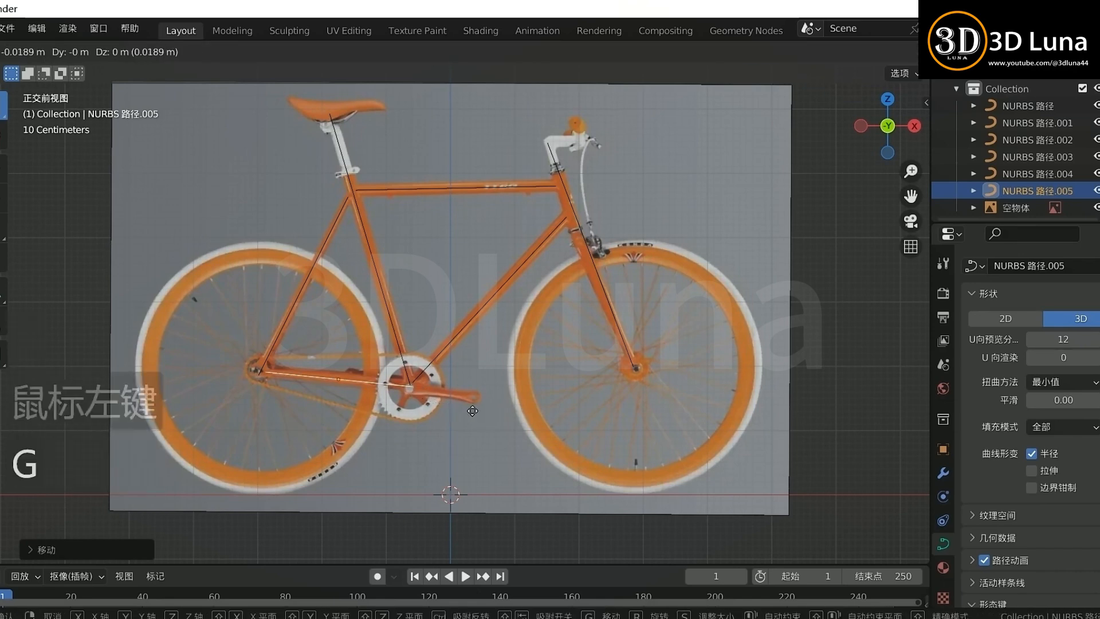
click(472, 412)
Step: Readjust the seat tube path's scale and position against the reference image, and deselect it
scroll(463, 373, down, 1)
click(522, 271)
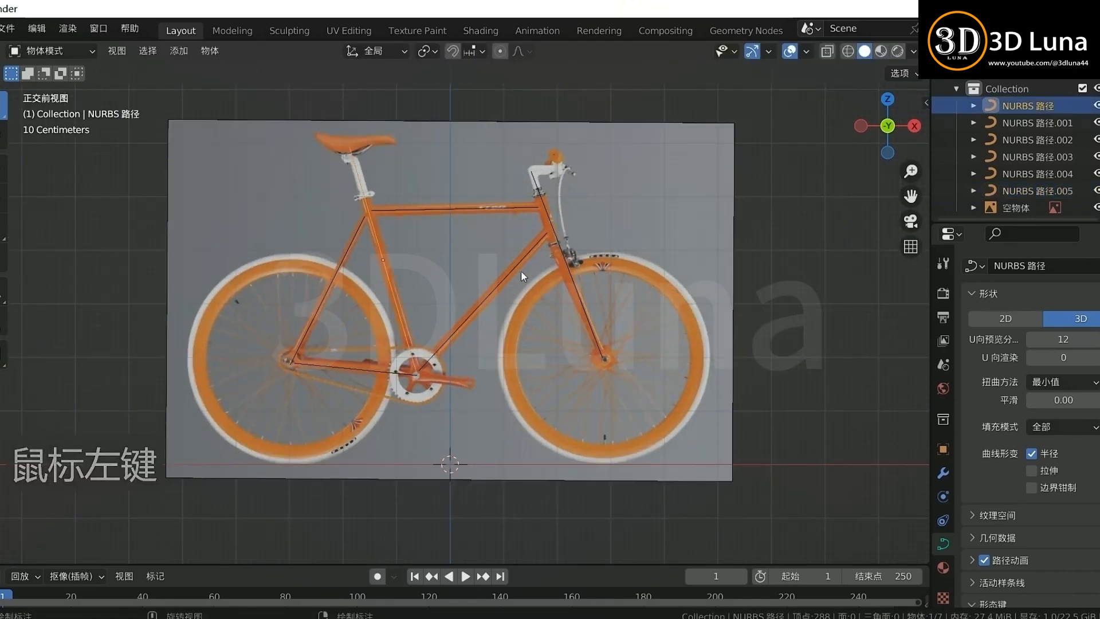
key(Tab)
key(s)
click(599, 370)
key(g)
click(599, 372)
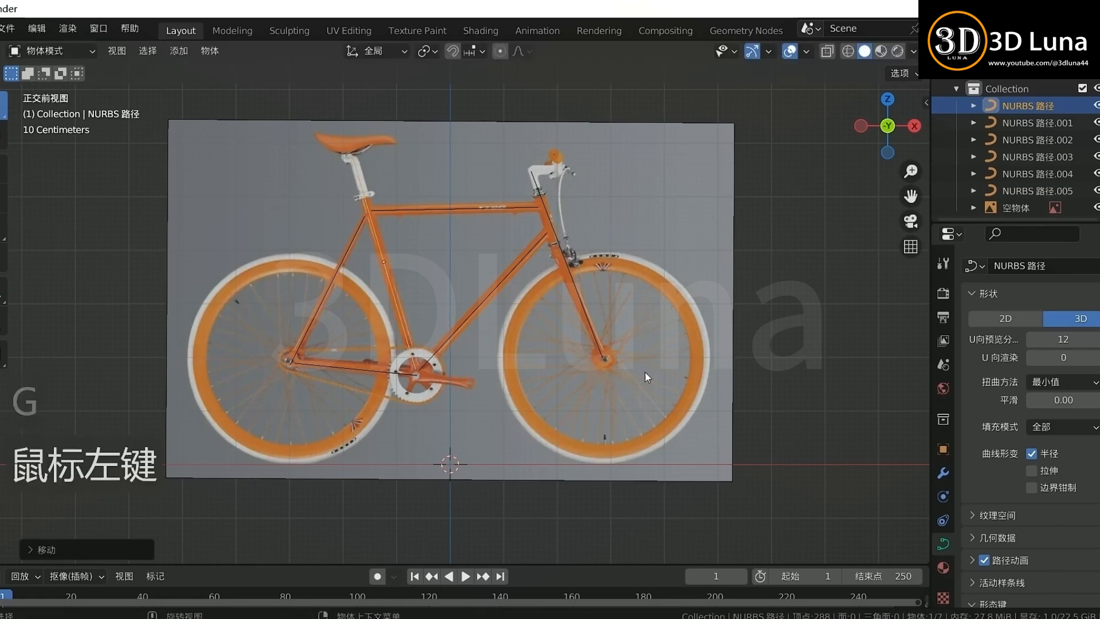
click(645, 371)
middle_drag(576, 270, 547, 216)
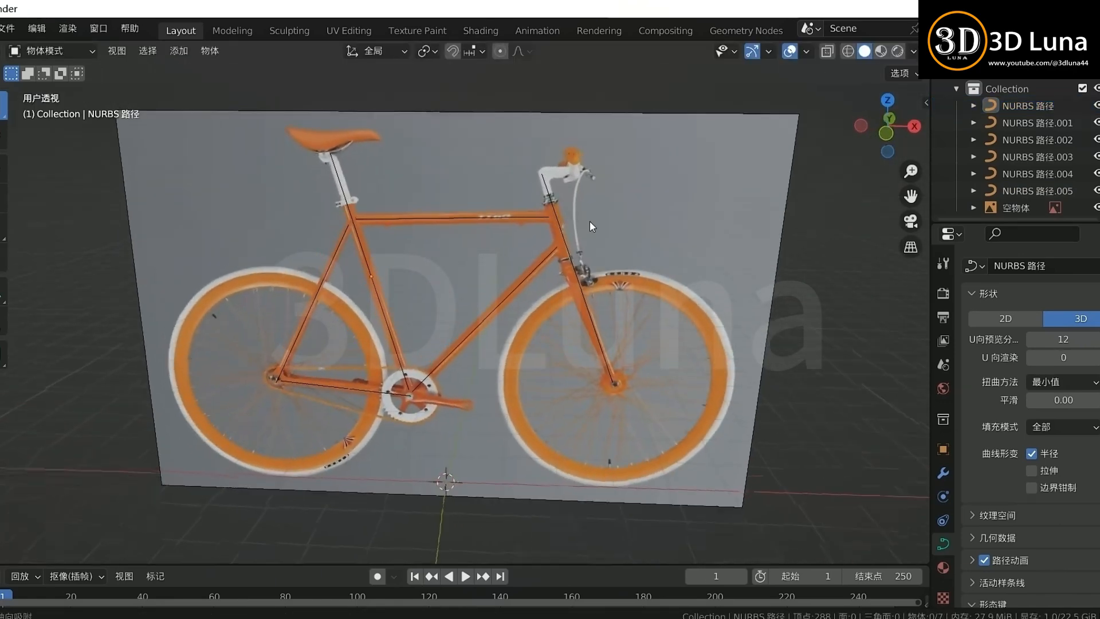
click(546, 261)
click(545, 259)
click(579, 276)
scroll(589, 280, up, 1)
middle_drag(589, 280, 614, 265)
Step: Duplicate the top tube path, scale the copy down and place it over the handlebar stem in the front view
key(KP_1)
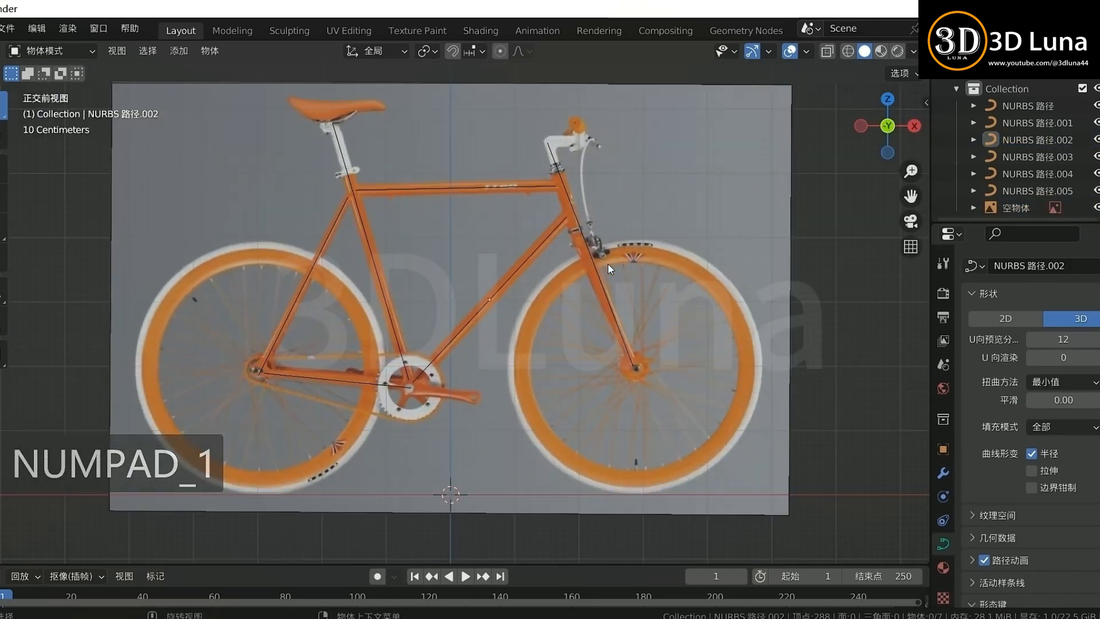
click(491, 184)
key(shift+d)
click(681, 145)
key(s)
click(675, 157)
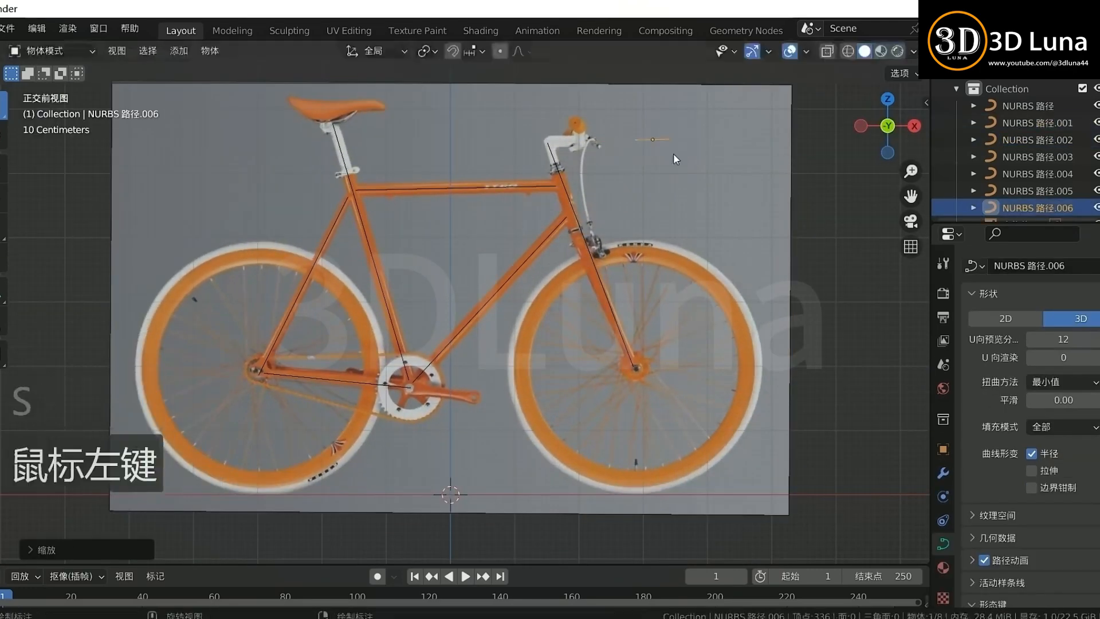
key(g)
click(589, 155)
Step: Refine the front fork path's scale, position and angle so it reaches up to the handlebar stem
click(608, 298)
key(s)
click(773, 330)
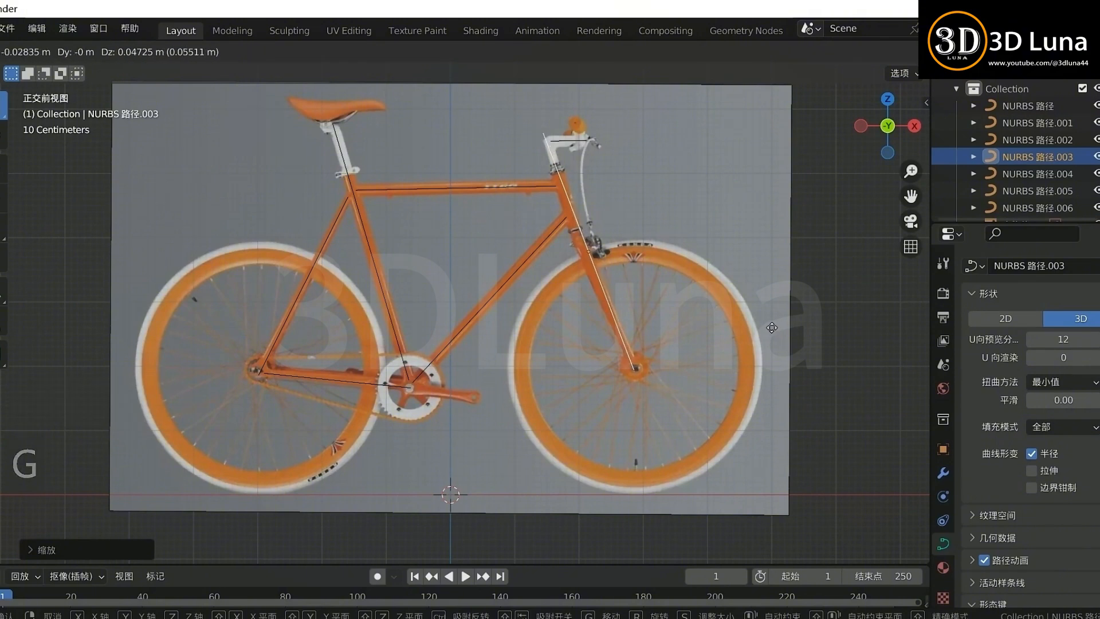
click(771, 328)
key(r)
click(780, 331)
Step: Adjust the stem path's position, then duplicate it and rotate the copy 90° to run crosswise as the handlebar
click(566, 140)
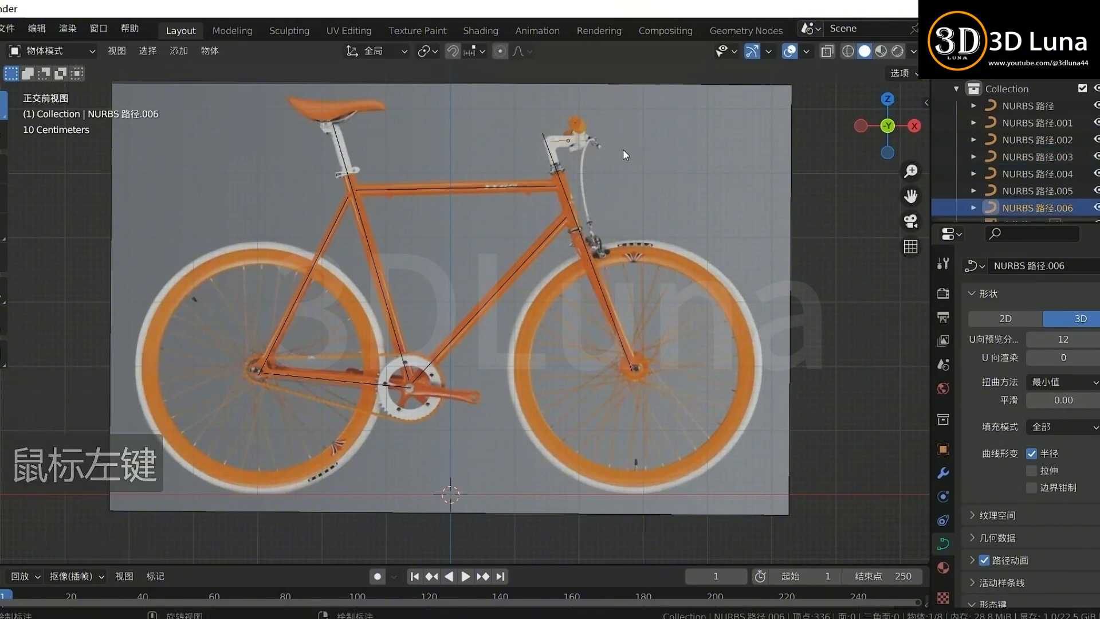
middle_drag(622, 149, 642, 188)
key(KP_7)
middle_drag(657, 345, 639, 295)
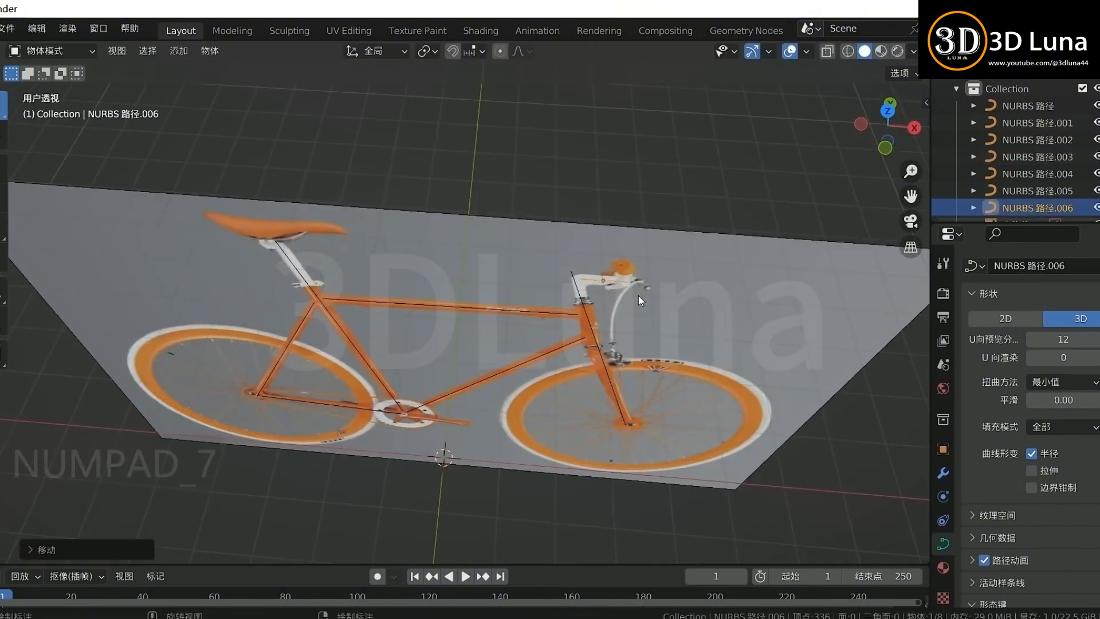
key(shift+d)
key(r)
key(KP_9)
key(KP_0)
key(Return)
key(KP_7)
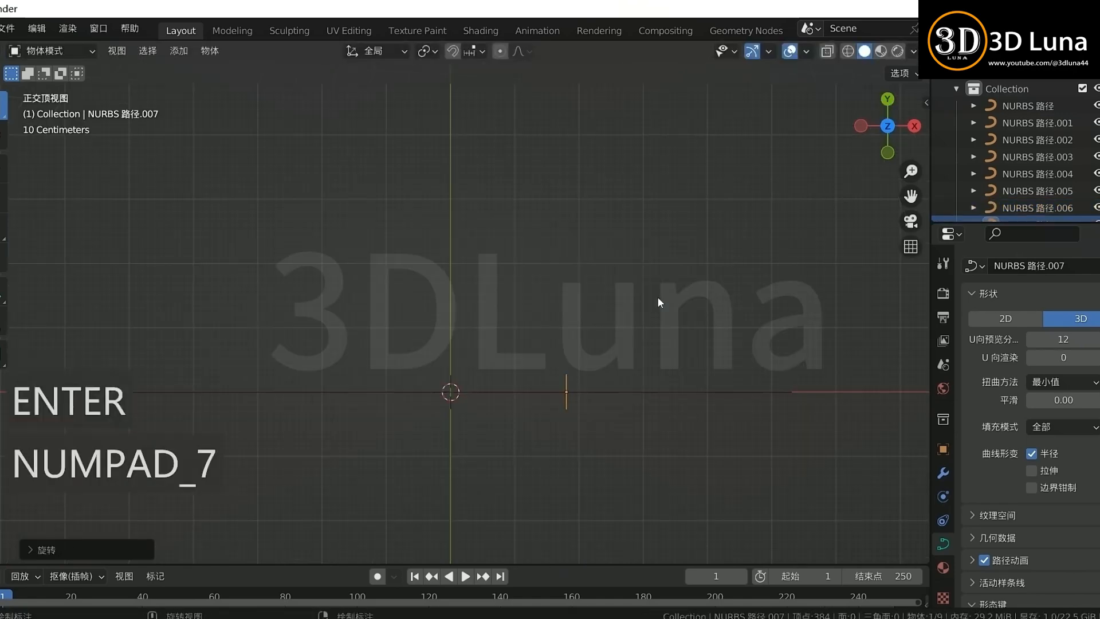
Step: Move the handlebar path along Y and X to the front end of the stem
key(g)
key(y)
click(668, 413)
middle_drag(668, 414, 673, 356)
key(g)
key(x)
click(728, 378)
key(KP_7)
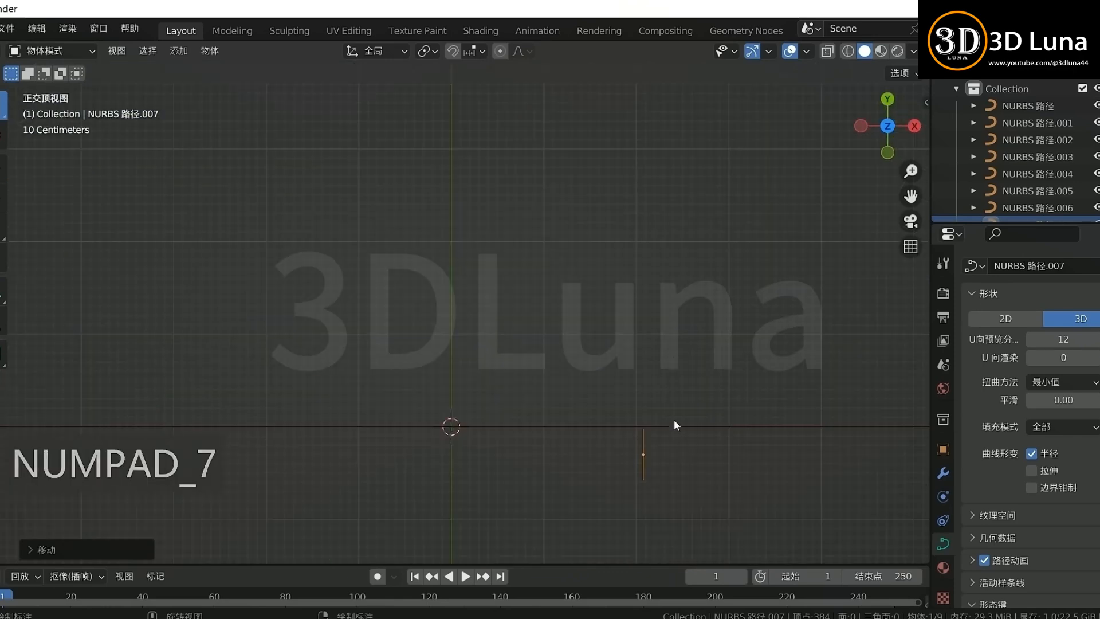
key(KP_1)
scroll(673, 429, down, 3)
mouse_move(593, 355)
middle_down()
mouse_move(637, 367)
mouse_move(600, 366)
middle_up()
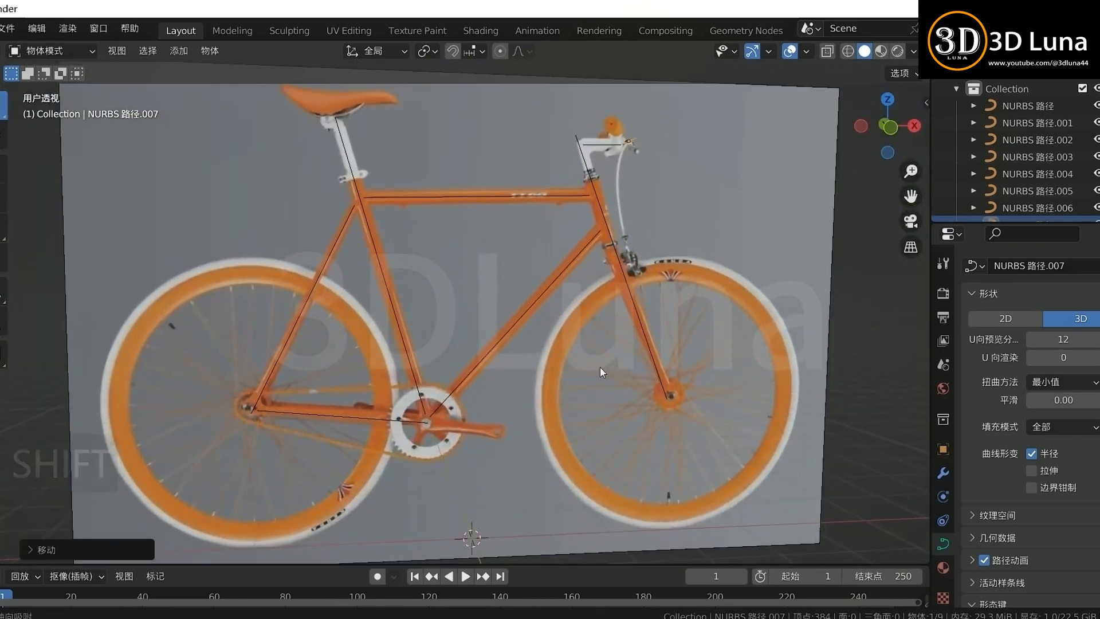
Step: Set the seat tube path's U preview resolution to 2 and show its geometry settings
shift+click(348, 223)
click(384, 291)
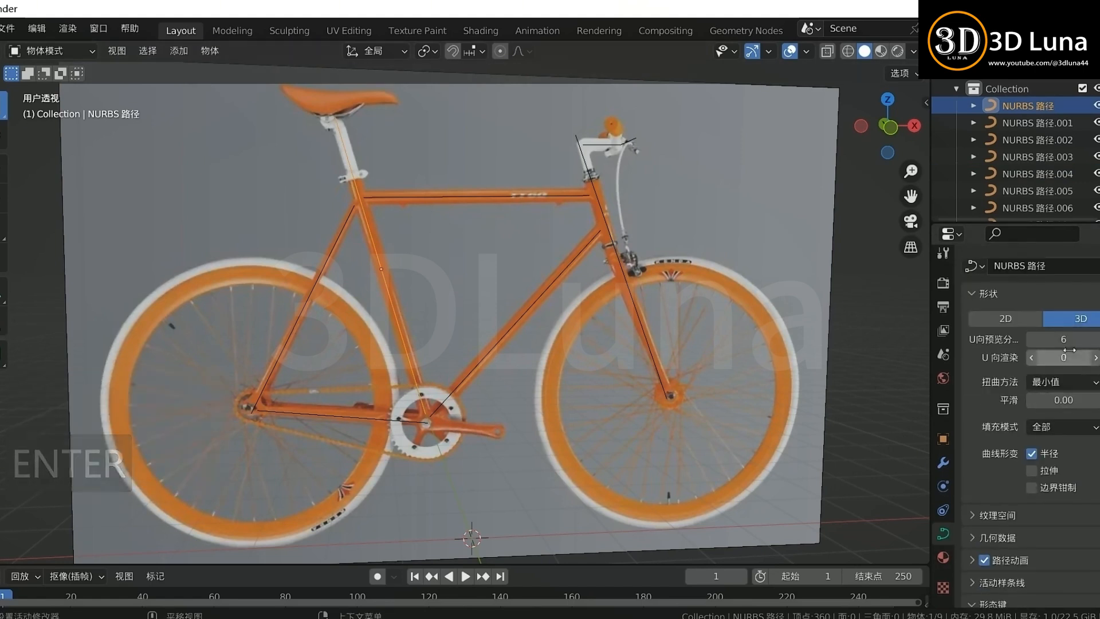
scroll(1009, 396, down, 5)
click(1006, 393)
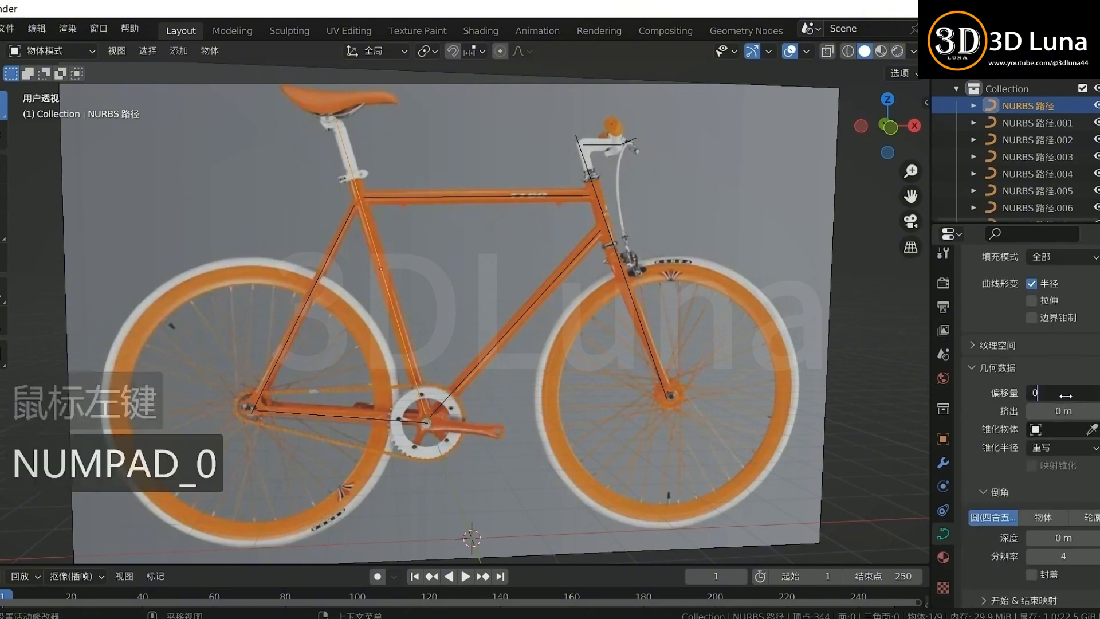
Step: Give the seat tube path a round bevel with a depth of 0.07 m and a resolution of 2
click(1054, 410)
scroll(1003, 433, down, 1)
scroll(1004, 430, up, 2)
click(1013, 406)
click(979, 410)
scroll(1002, 432, down, 5)
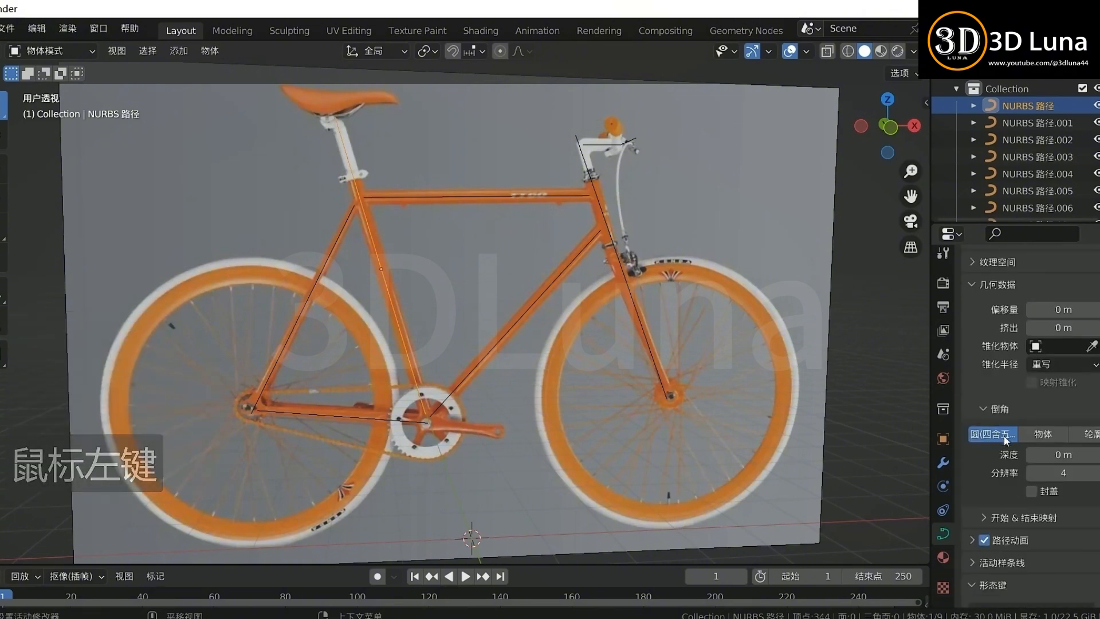
drag(1055, 454, 1078, 454)
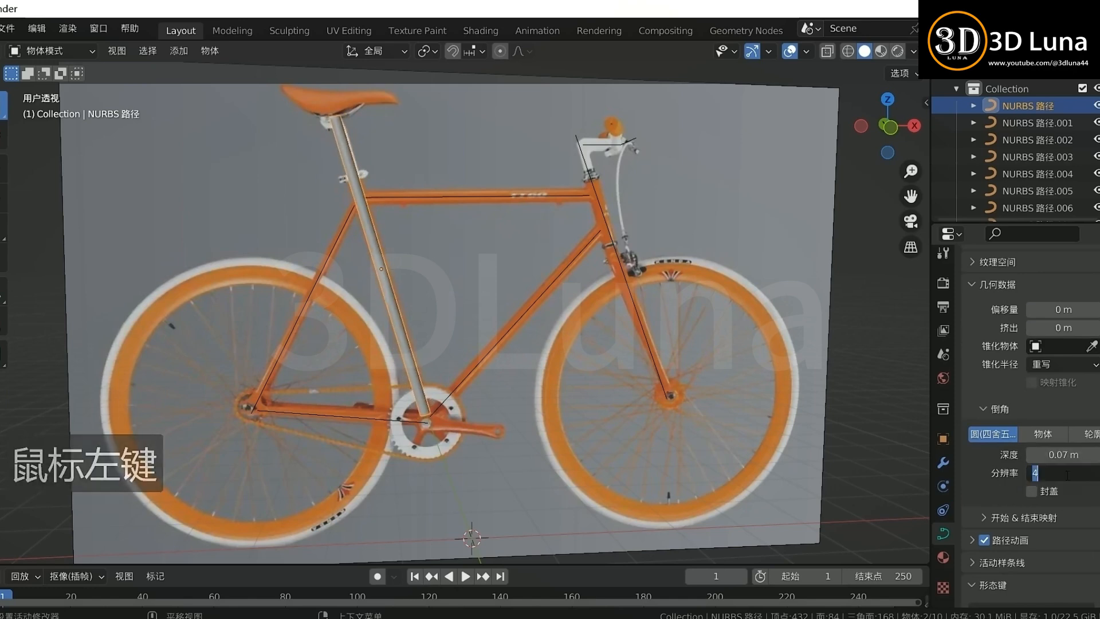
middle_drag(275, 201, 351, 248)
scroll(351, 249, up, 4)
key(Tab)
key(Tab)
scroll(470, 283, down, 4)
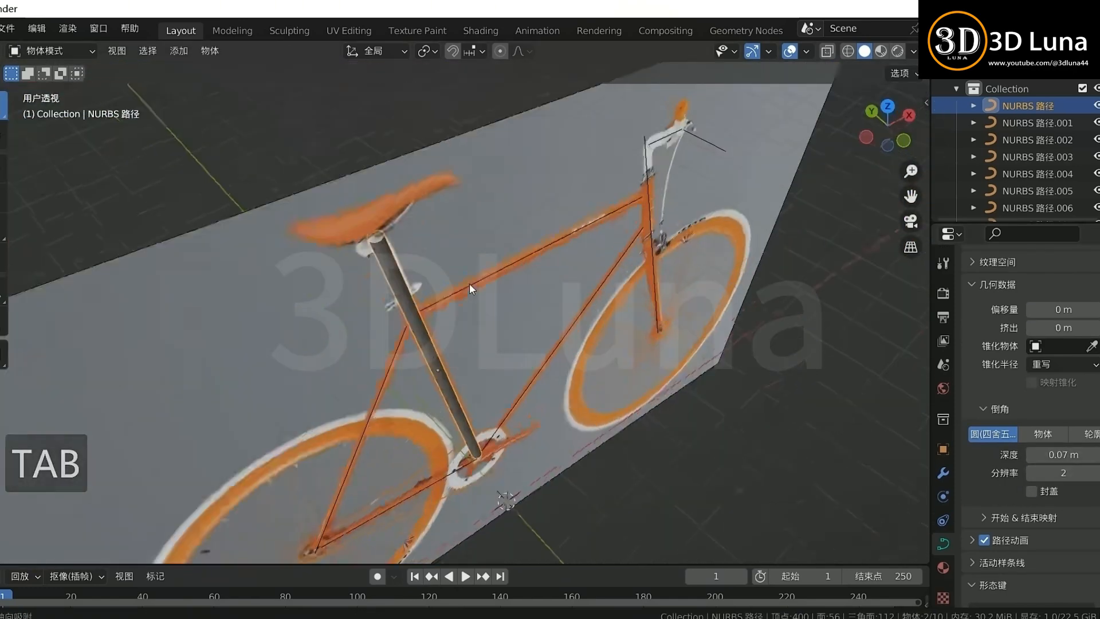
Step: Convert the seat tube curve to a mesh and inspect its edges in Edit Mode
middle_drag(469, 283, 562, 293)
scroll(562, 294, down, 3)
scroll(561, 294, up, 1)
right_click(387, 369)
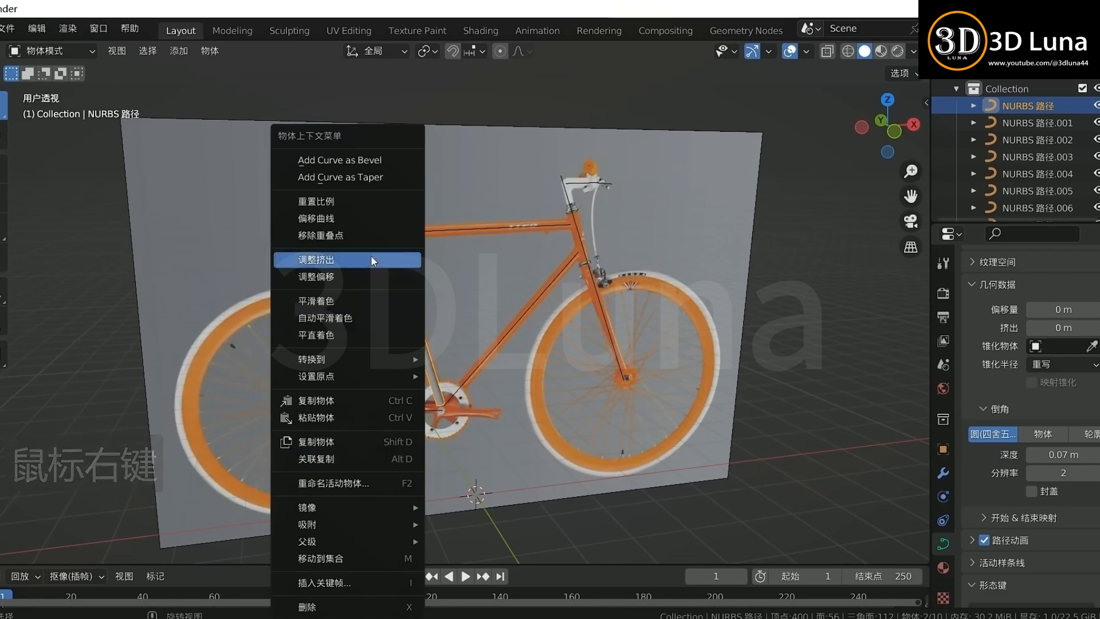
right_click(359, 275)
mouse_move(353, 358)
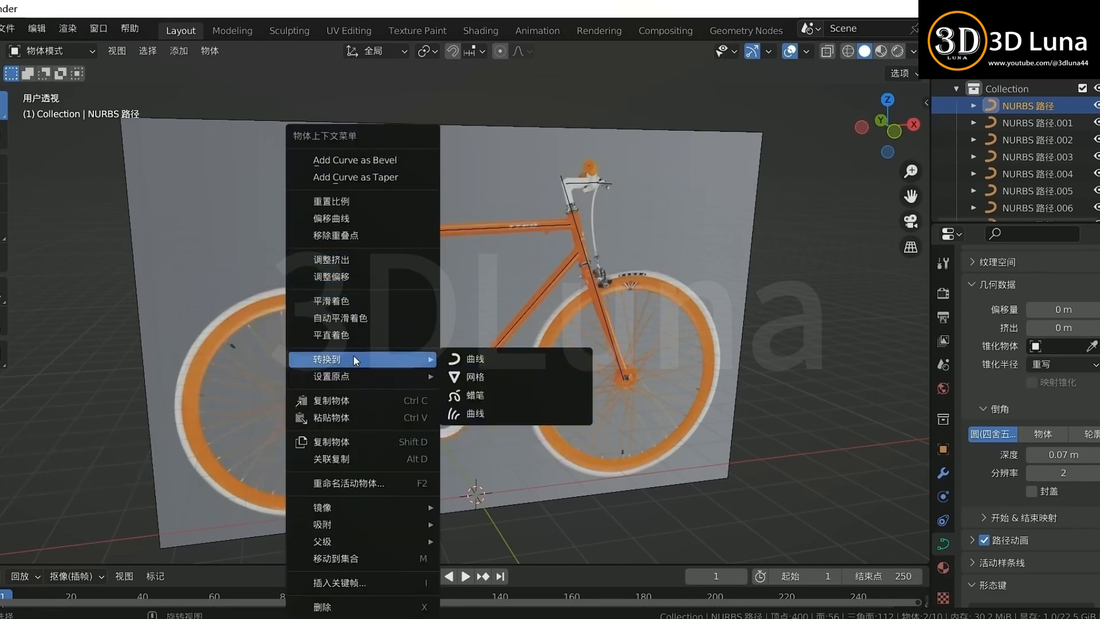
click(474, 376)
key(Tab)
scroll(473, 367, up, 2)
key(2)
middle_drag(470, 355, 448, 349)
key(Tab)
click(423, 201)
click(370, 313)
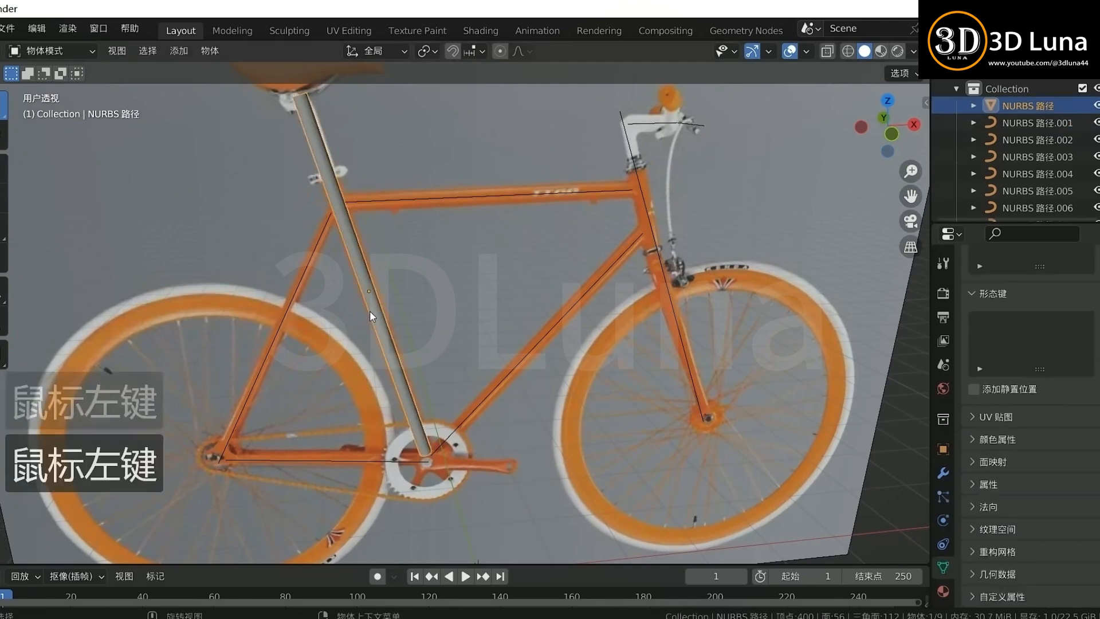
Step: Give the top tube path a round bevel 0.09 m deep and set its U preview resolution to 2
click(554, 197)
scroll(1032, 402, down, 5)
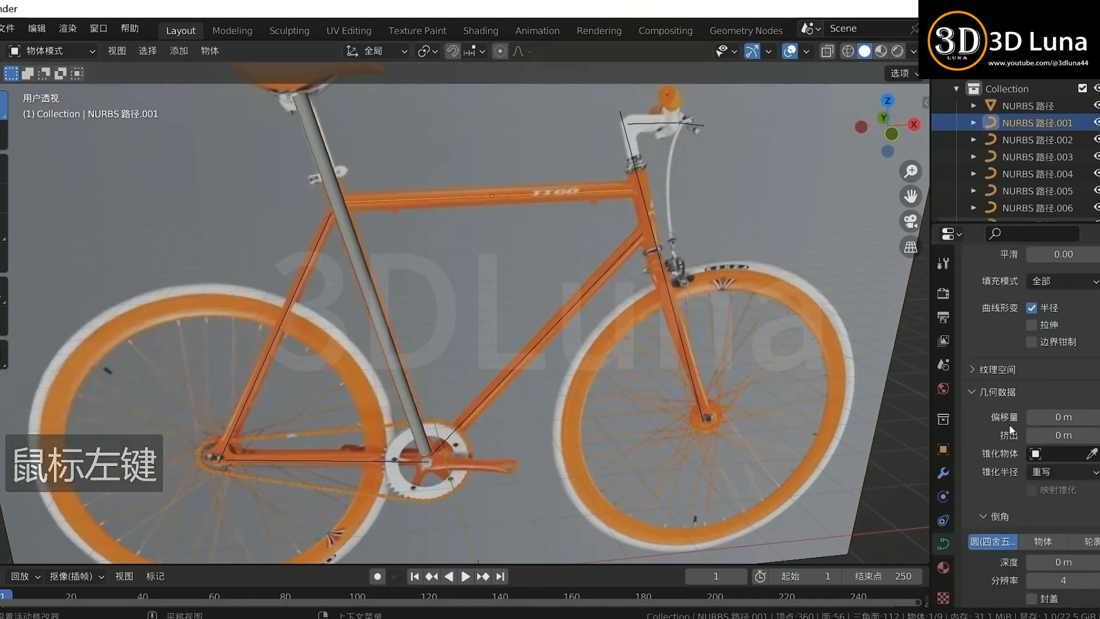
drag(1063, 465, 1072, 465)
key(KP_1)
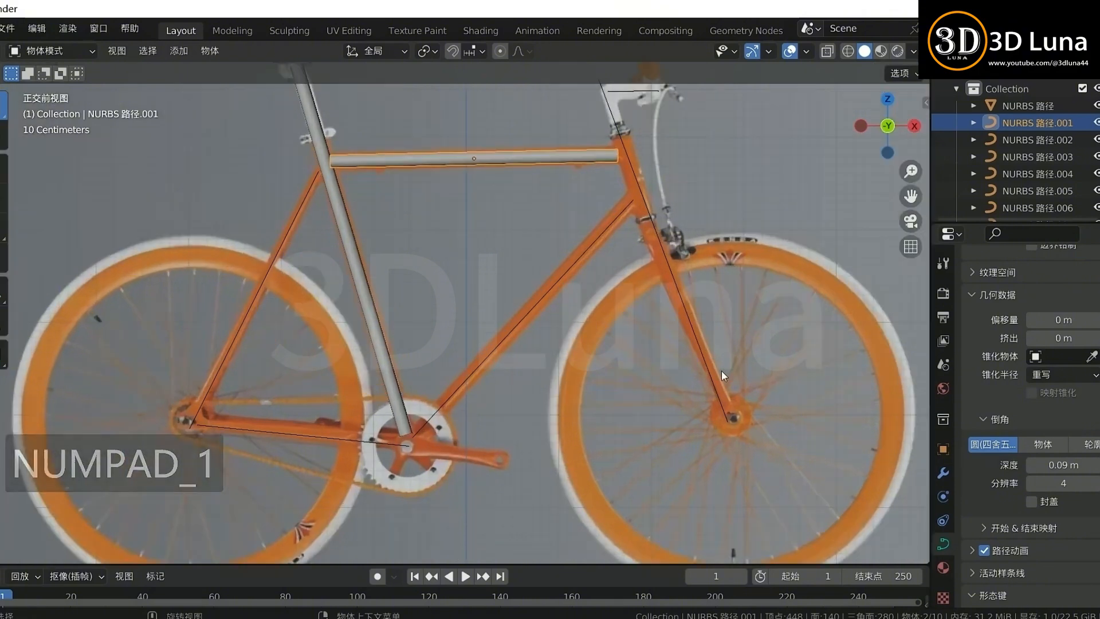
click(577, 157)
click(577, 157)
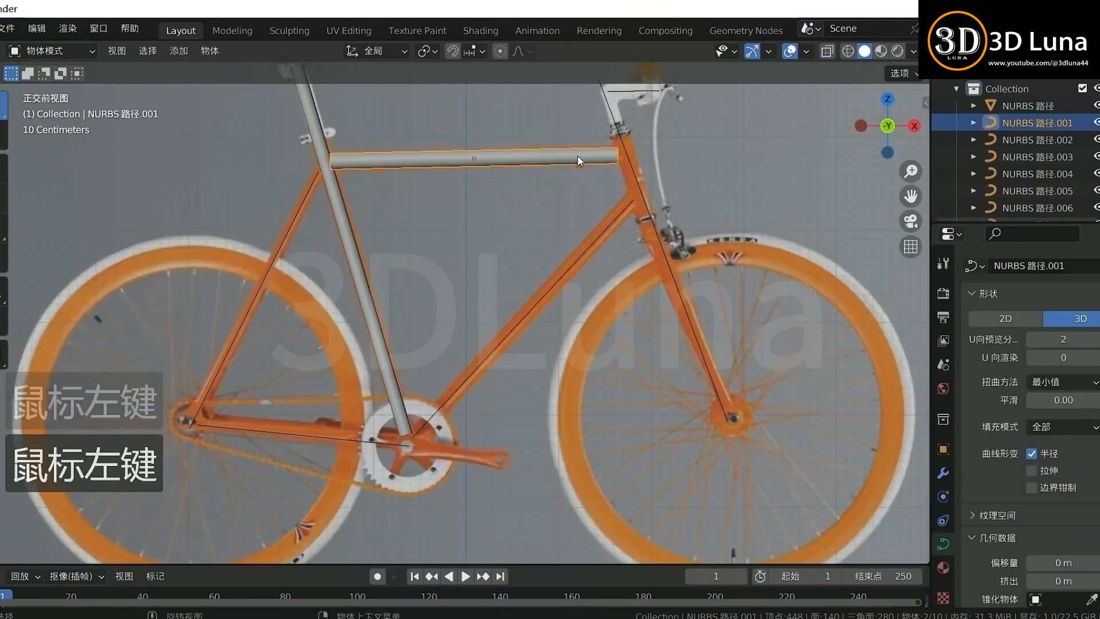
Step: Try rescaling the top tube and then the seat tube mesh
scroll(687, 162, up, 1)
shift+middle_drag(696, 161, 692, 176)
key(s)
click(701, 175)
middle_drag(476, 222, 514, 289)
click(480, 241)
key(s)
right_click(608, 262)
click(483, 246)
scroll(504, 252, down, 5)
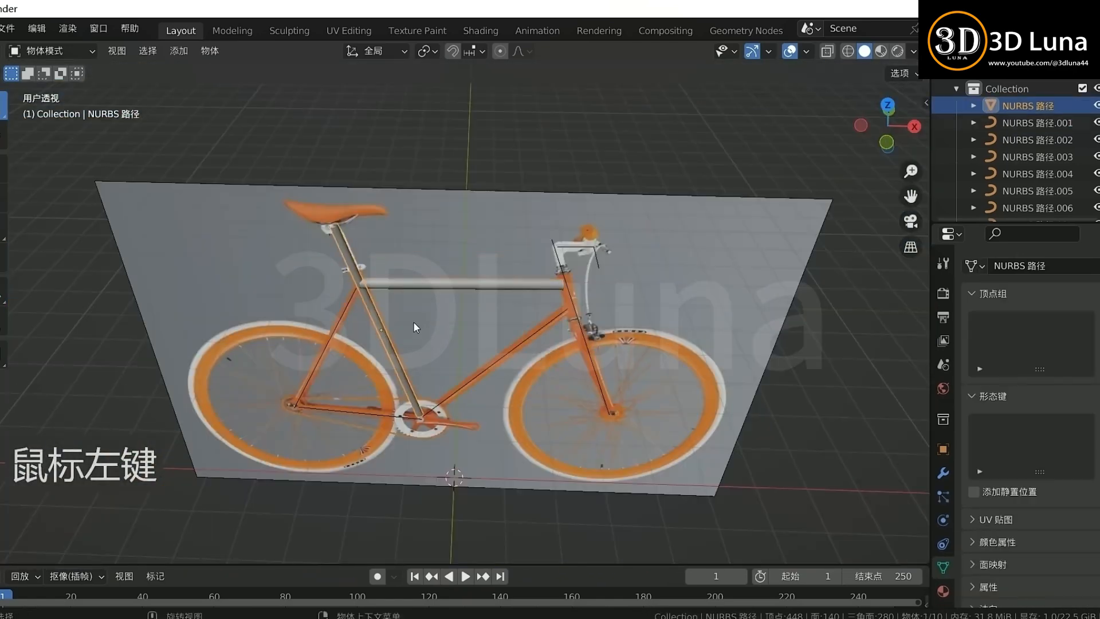
Step: Undo the top tube's scaling and bevel and the seat tube's conversion to a mesh
scroll(393, 298, up, 2)
key(ctrl+z)
key(ctrl+z)
key(ctrl+z)
key(ctrl+z)
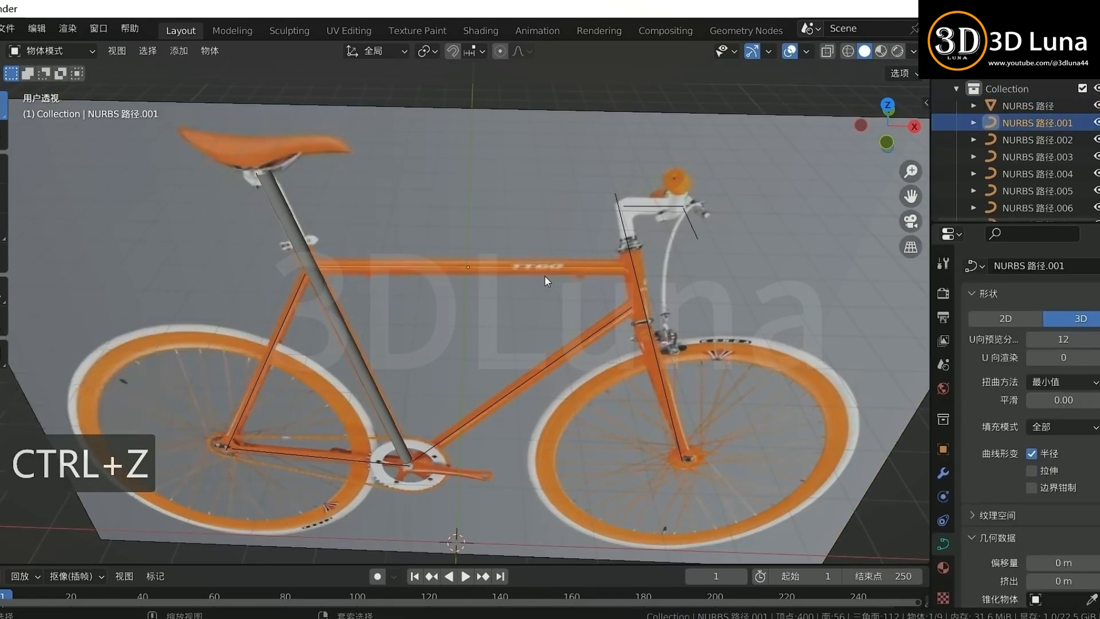
key(ctrl+z)
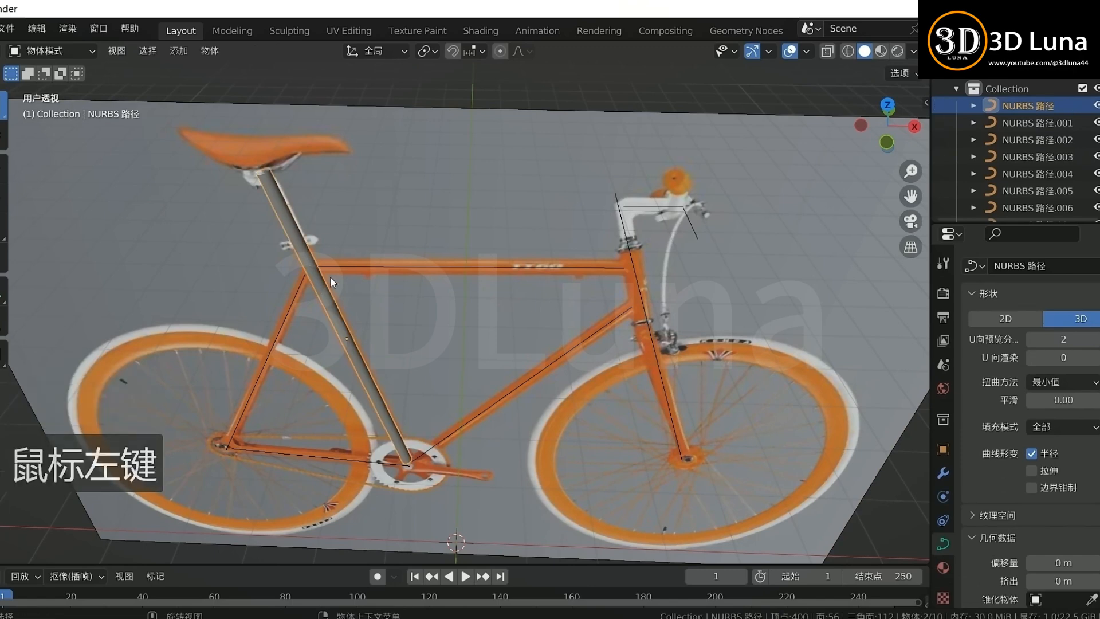
Step: Hide the bicycle reference image
click(387, 232)
shift+click(790, 240)
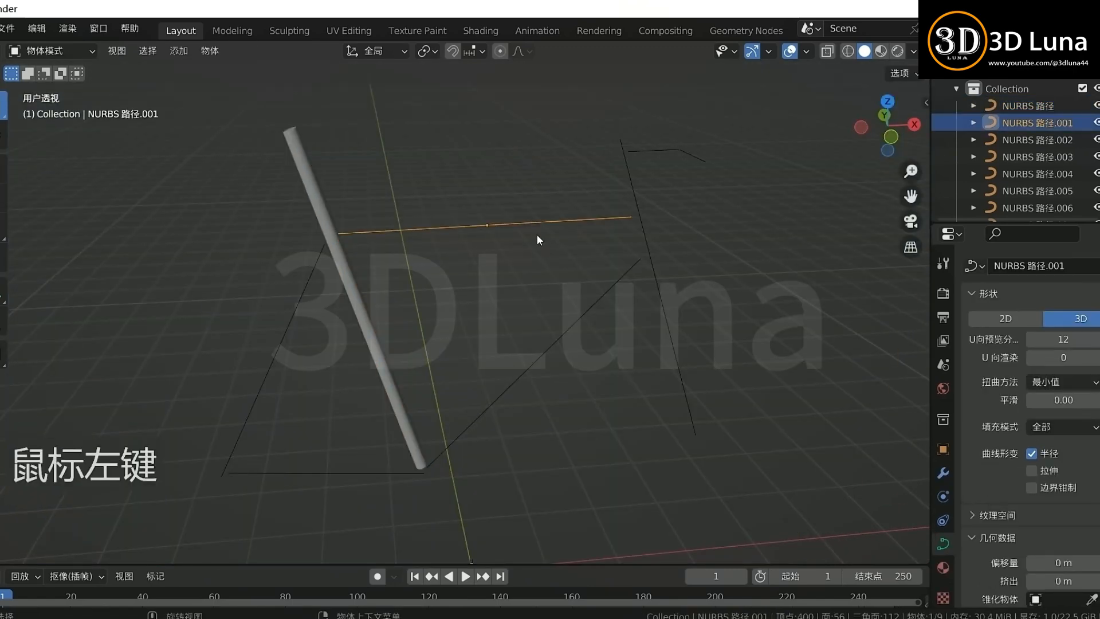
Step: Select all the frame, fork, stem and handlebar paths except the seat tube and join them into one curve
shift+click(530, 366)
shift+click(263, 385)
middle_drag(662, 161, 690, 236)
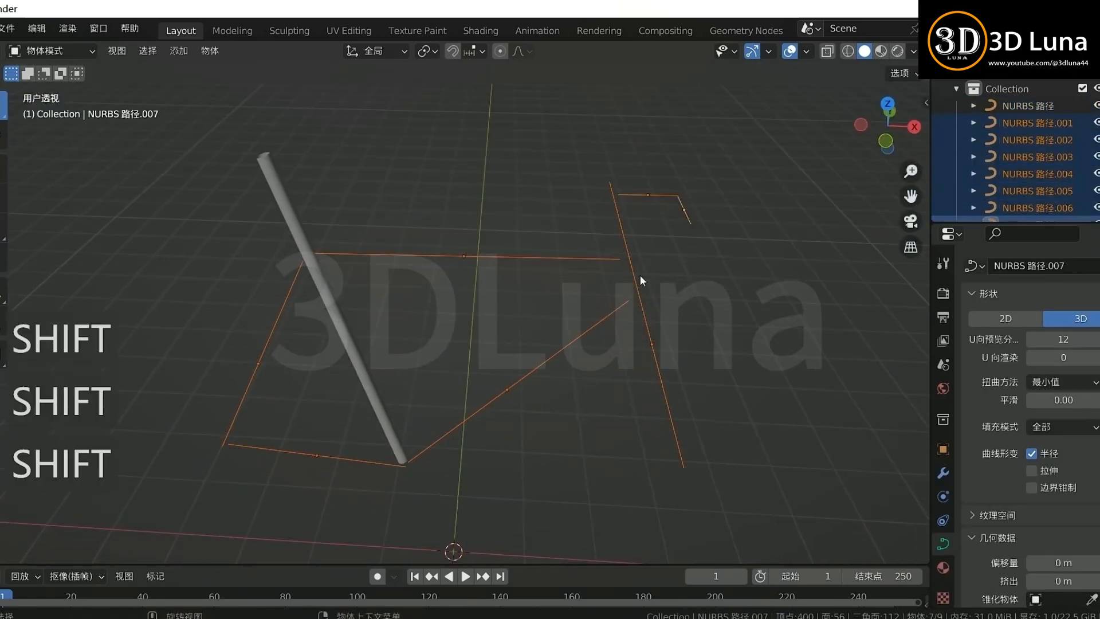
middle_drag(641, 274, 725, 247)
key(ctrl+j)
click(700, 343)
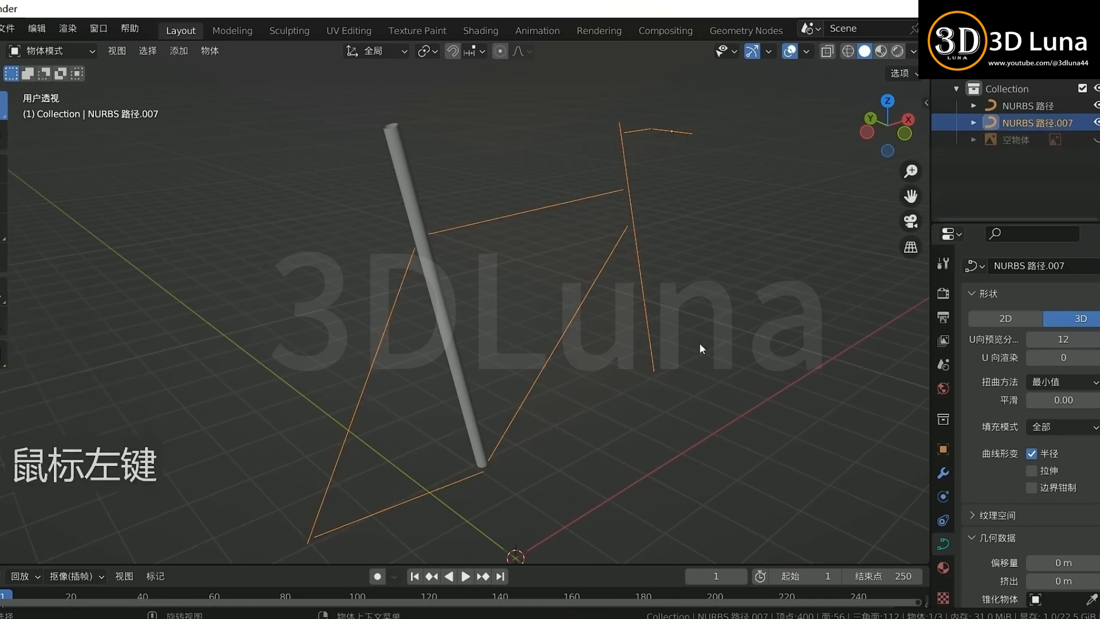
Step: Try a round bevel on the joined curve, starting with a depth of 0.52 m and reducing it
click(989, 389)
scroll(1008, 381, down, 9)
drag(1054, 392, 1083, 392)
middle_drag(619, 272, 720, 355)
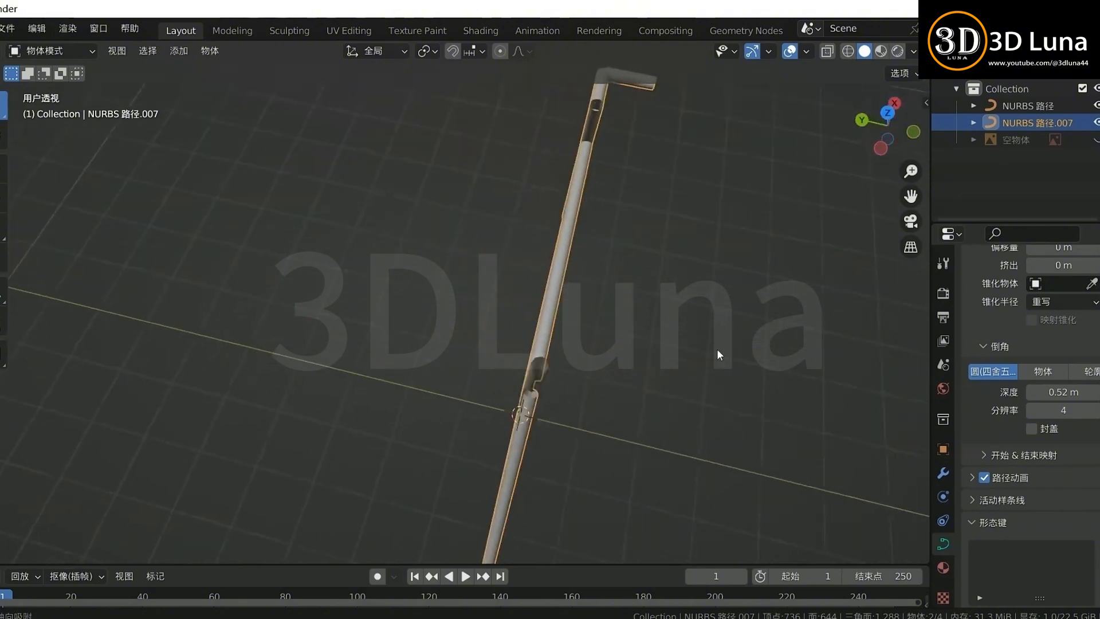
key(KP_3)
key(KP_1)
drag(1065, 392, 1056, 392)
click(669, 150)
middle_drag(669, 150, 721, 261)
click(659, 276)
Step: Undo the joined curve's bevel and the joining of the paths
key(ctrl+z)
key(ctrl+z)
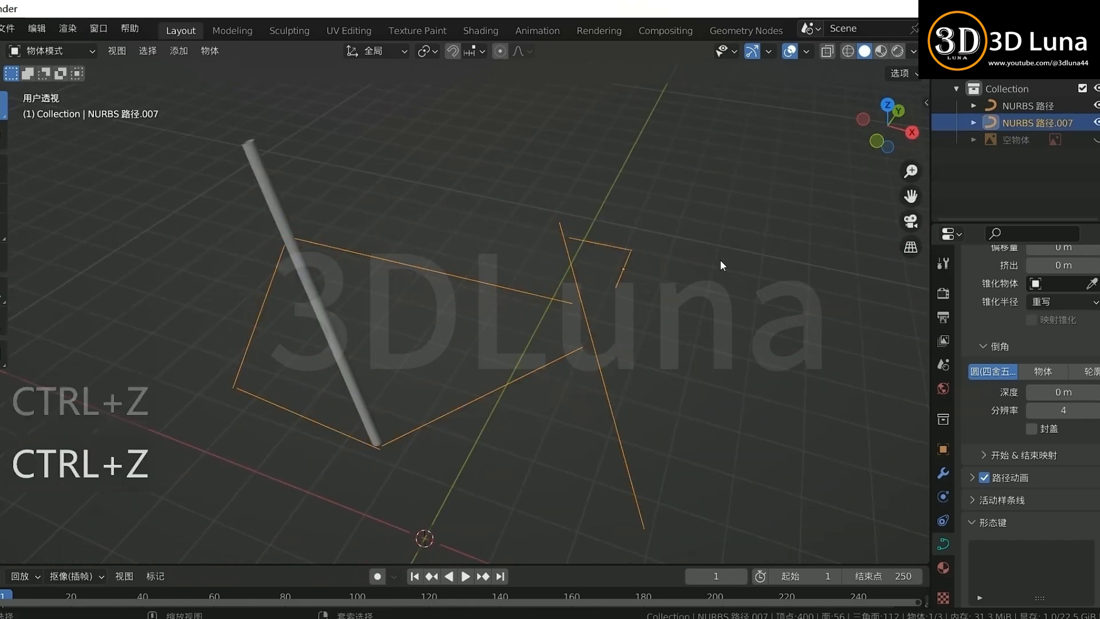
key(ctrl+z)
Step: Move the handlebar path along Y to center it on the stem and scale it longer
key(KP_7)
key(g)
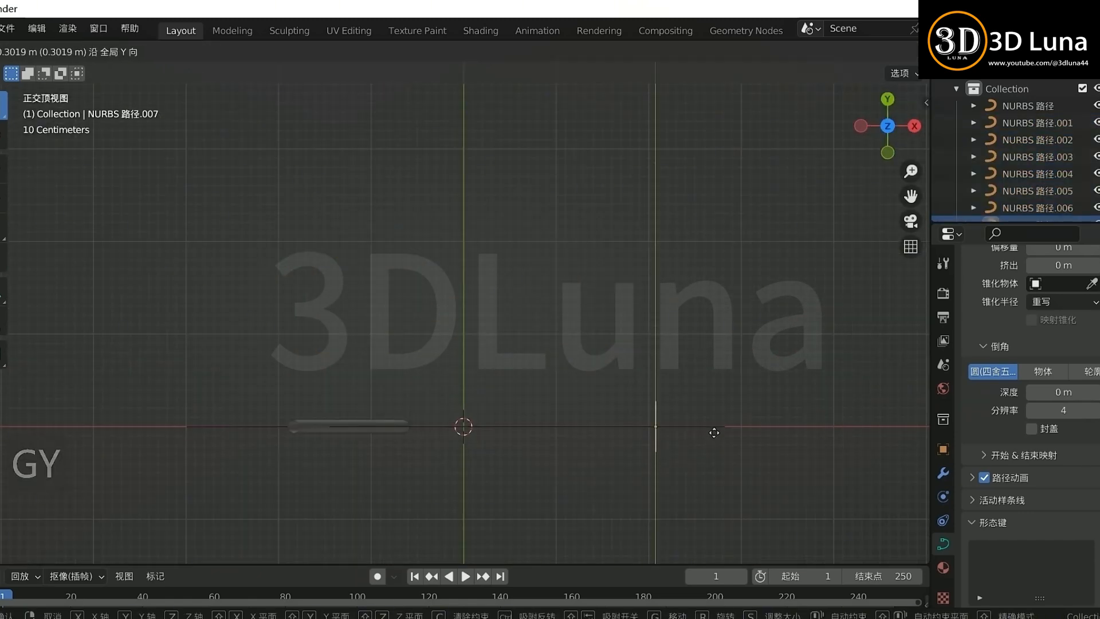
key(s)
click(683, 457)
middle_drag(683, 457, 501, 270)
click(688, 266)
key(s)
click(762, 329)
click(731, 396)
Step: Join the top tube, down tube, seat stay, chain stay, fork, stem and handlebar paths into one curve
key(KP_1)
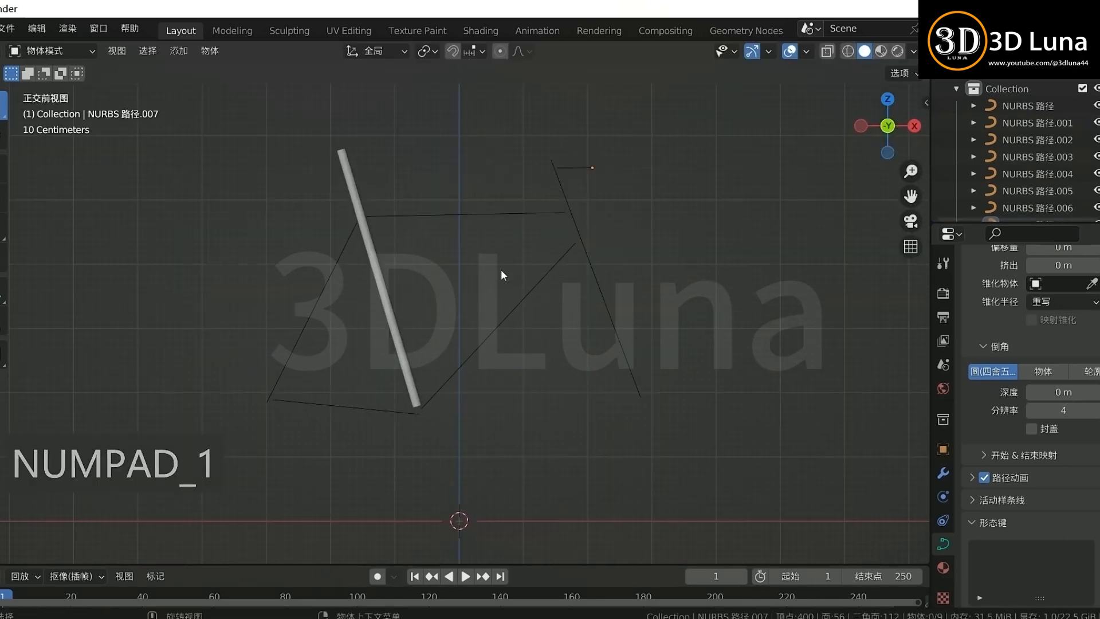
click(501, 269)
key(Tab)
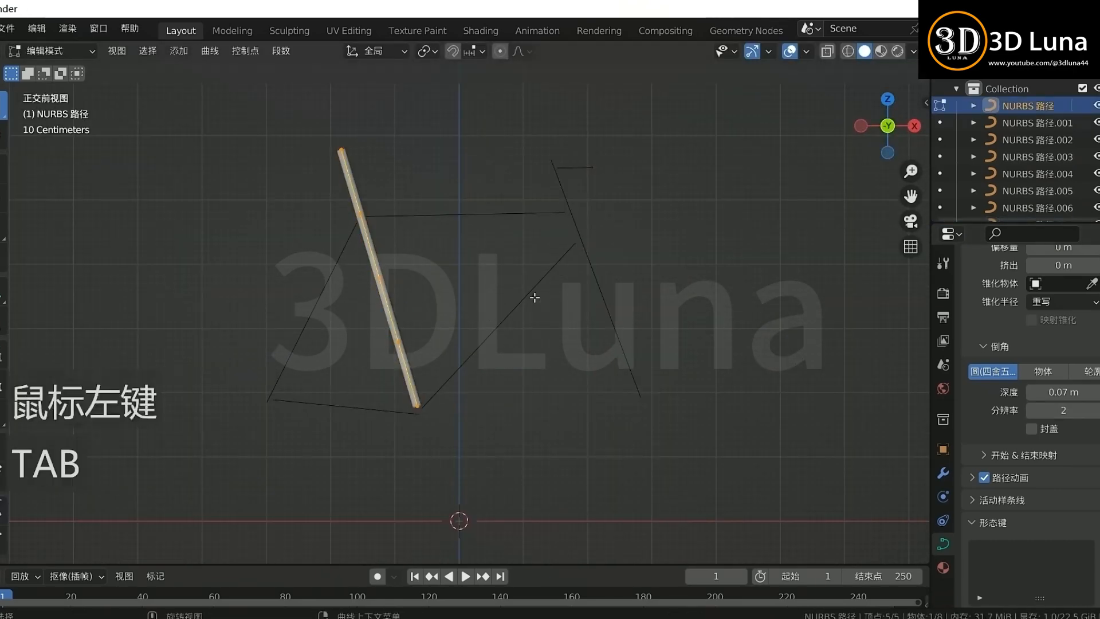
click(439, 218)
shift+click(319, 301)
shift+click(464, 358)
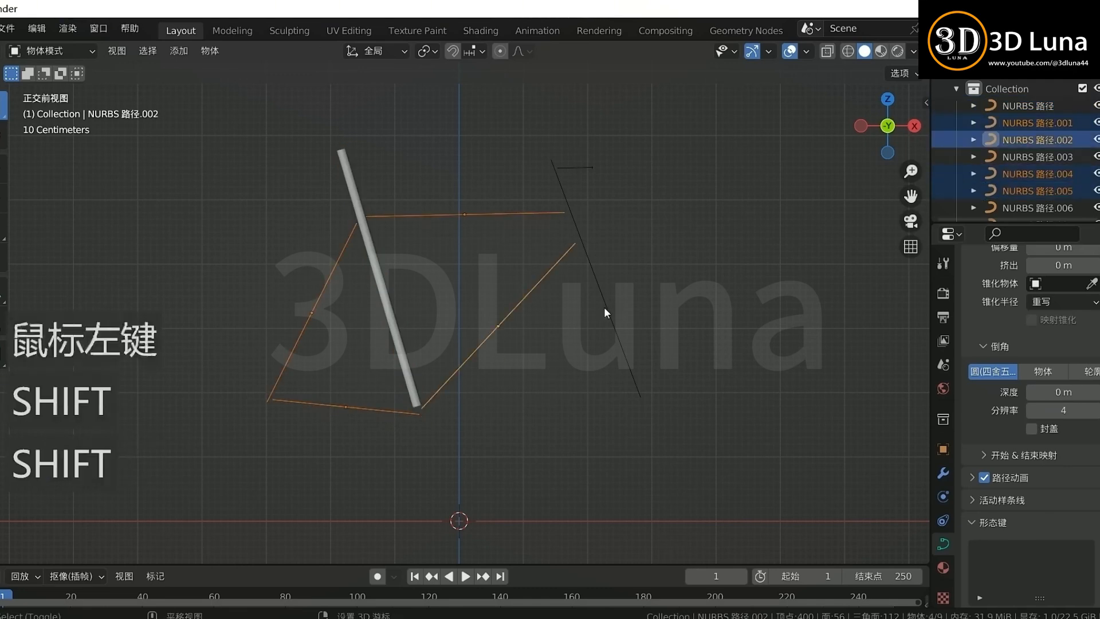
shift+click(604, 312)
middle_drag(609, 223, 670, 297)
key(ctrl+j)
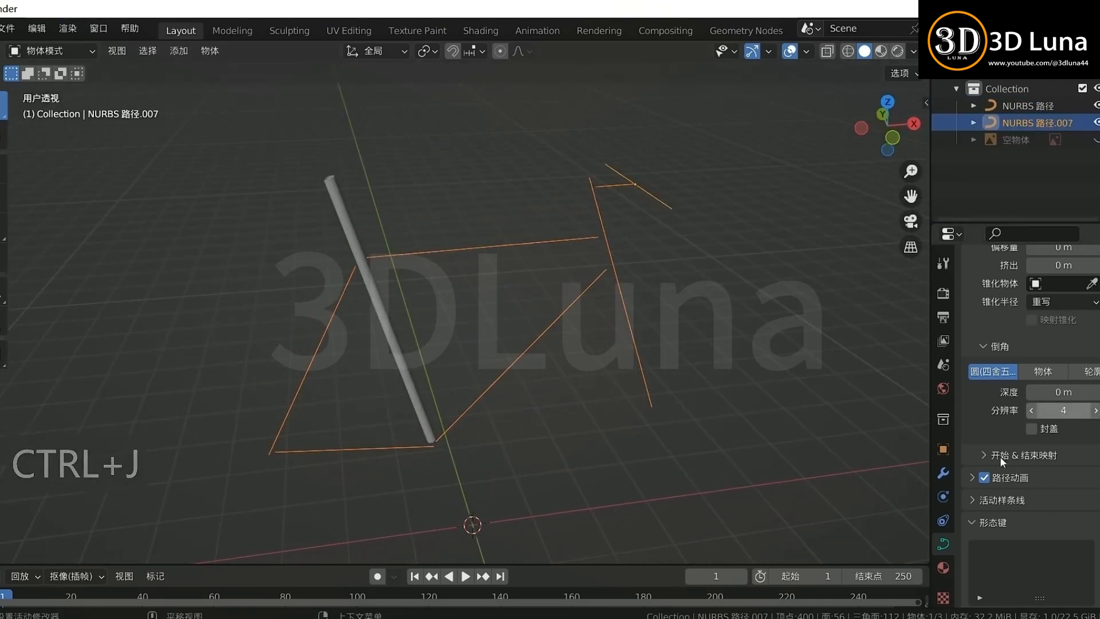
Step: Give the joined frame curve a round bevel with a depth of 0.14 m
scroll(999, 456, up, 5)
click(984, 407)
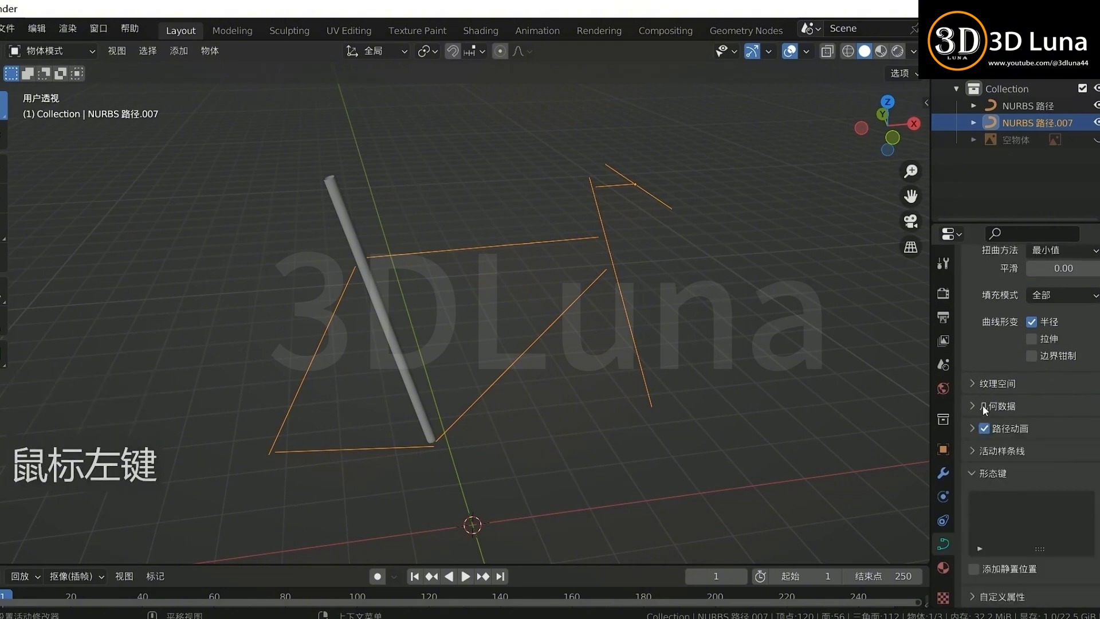
click(985, 408)
scroll(1000, 419, down, 4)
drag(1056, 455, 1088, 455)
middle_drag(585, 366, 457, 373)
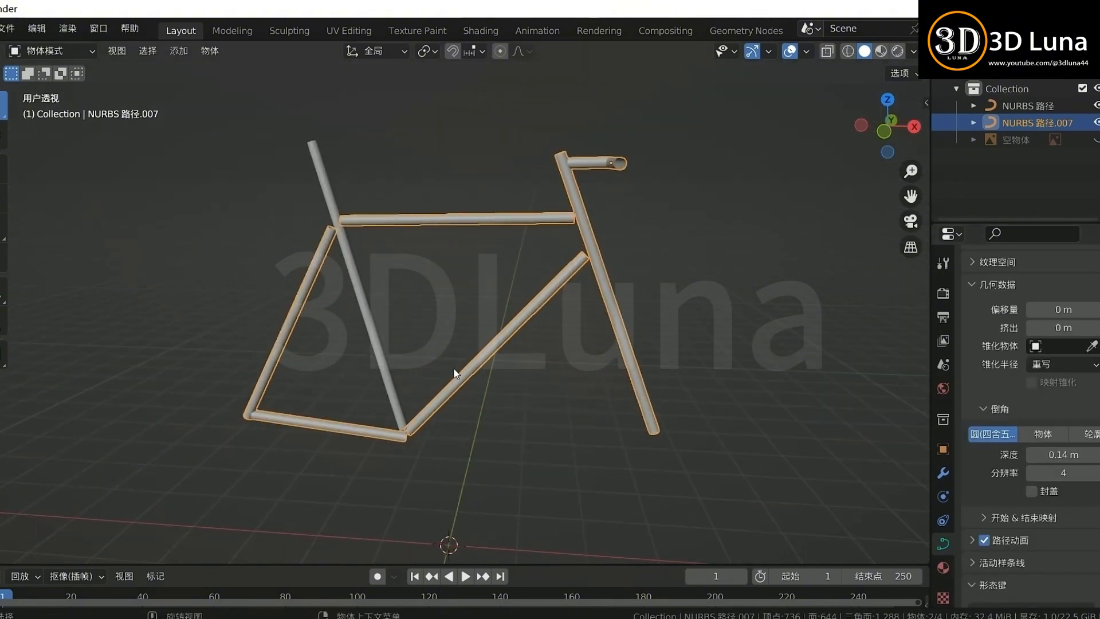
Step: Thicken the seat tube curve by setting its bevel depth to 0.09 m
key(KP_1)
click(517, 400)
scroll(516, 399, up, 2)
click(370, 330)
key(s)
right_click(508, 308)
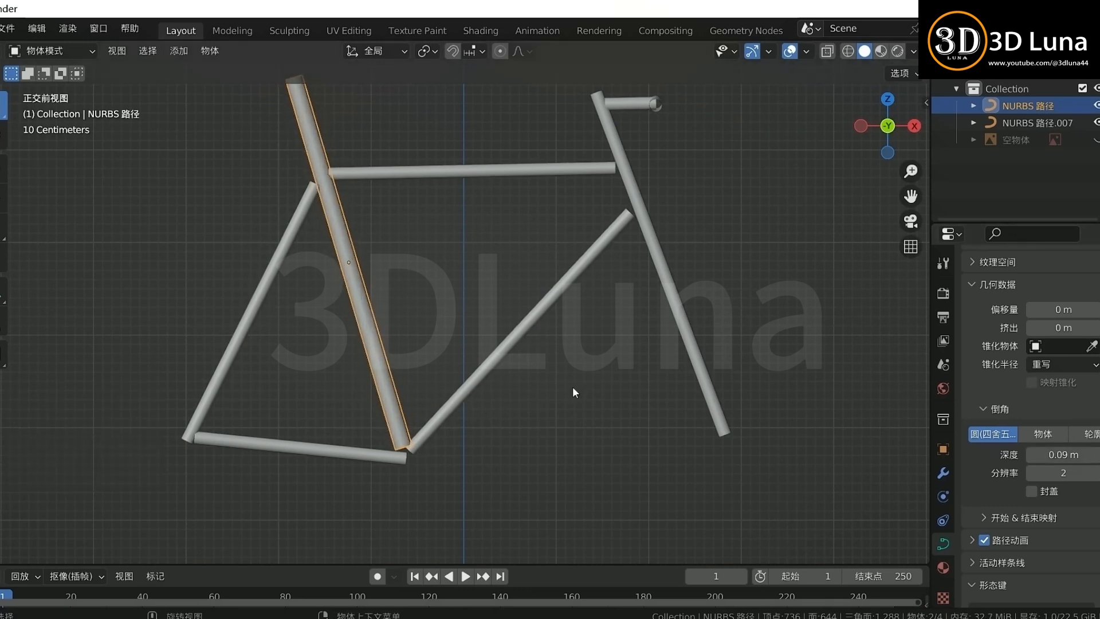
Step: Extend the seat tube's lower end down past the chain stay and adjust its upper end along the tube's line
key(s)
key(Tab)
key(g)
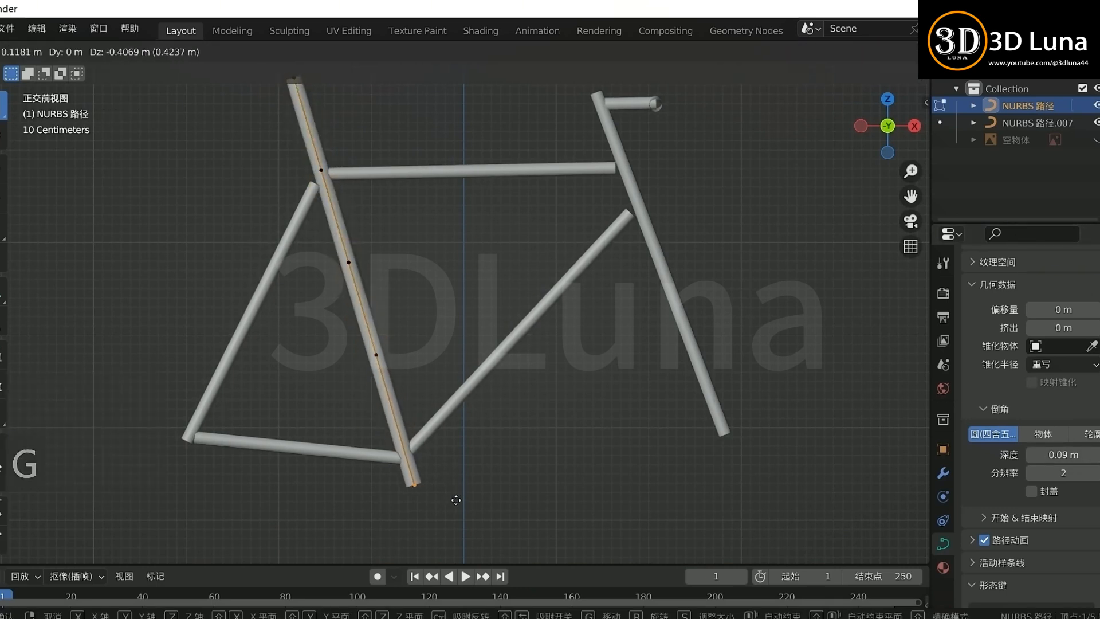
click(458, 500)
shift+middle_drag(338, 217, 417, 318)
drag(351, 172, 432, 206)
key(g)
click(466, 214)
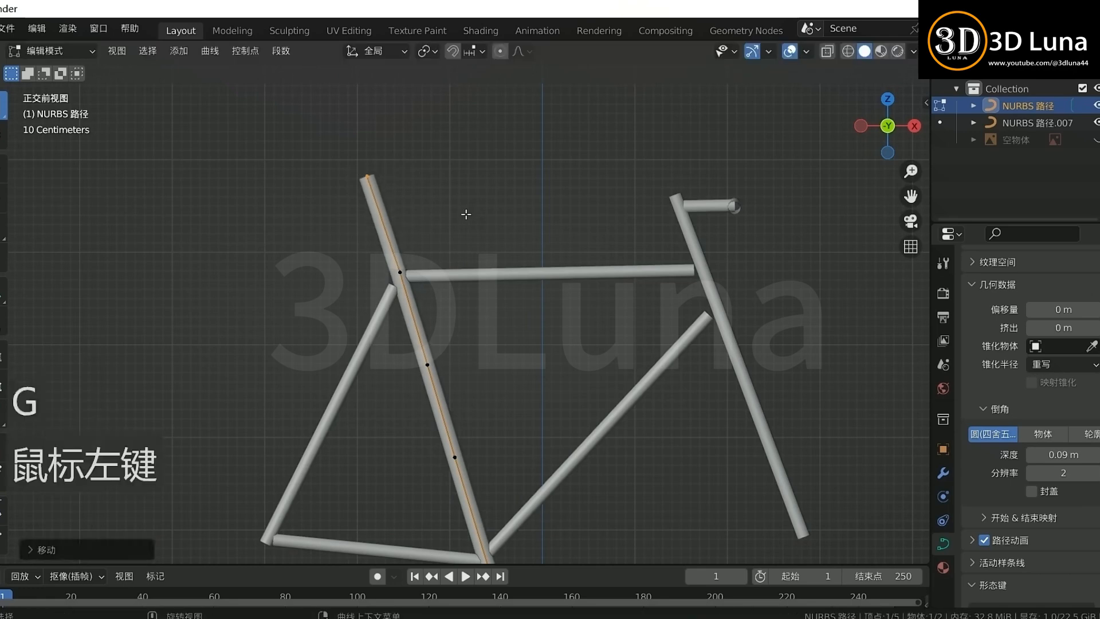
key(Tab)
Step: Move the seat stay's upper end point onto the seat tube to close the gap at their joint
click(387, 279)
key(Tab)
key(g)
click(386, 279)
key(Tab)
click(472, 361)
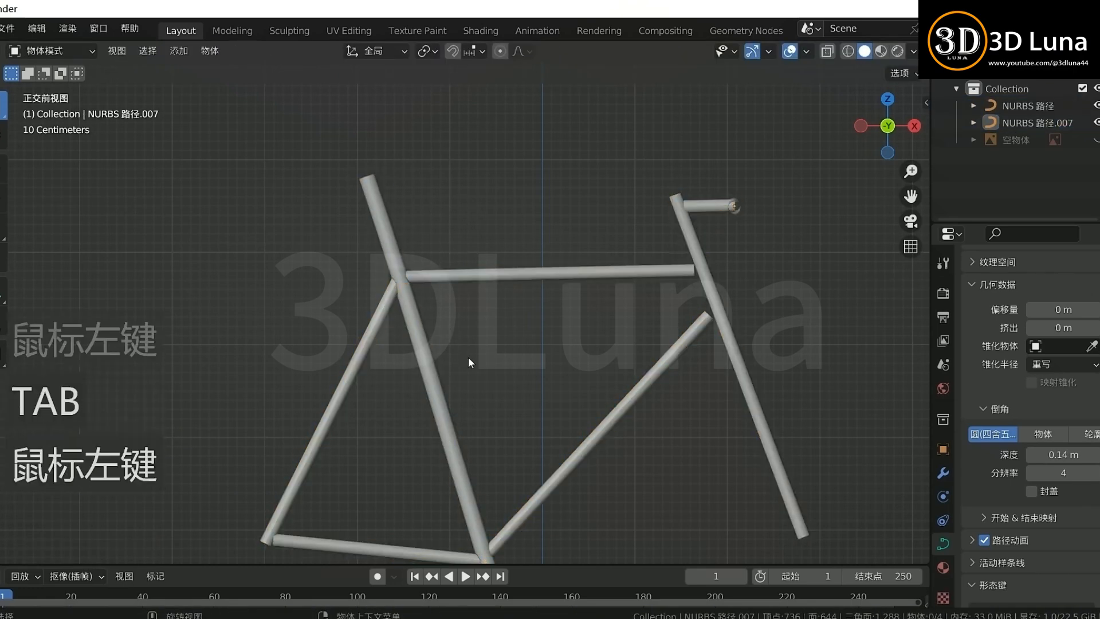
middle_drag(472, 361, 494, 316)
key(KP_1)
Step: Move the chain stay's rear end point to meet the seat stay's lower end
scroll(463, 408, up, 2)
shift+middle_drag(287, 527, 397, 364)
click(397, 365)
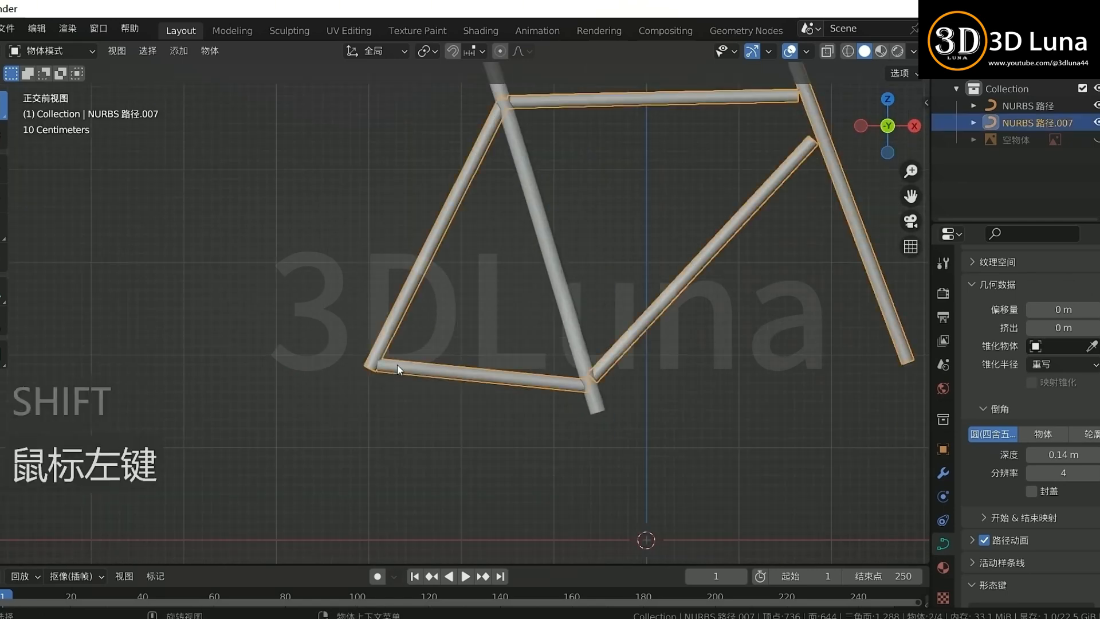
key(Tab)
scroll(397, 367, up, 2)
click(351, 388)
key(g)
click(397, 384)
key(Tab)
click(711, 381)
Step: Move the down tube's upper end point into the fork tube to close the gap
scroll(711, 380, down, 2)
shift+middle_drag(710, 381, 531, 501)
click(598, 216)
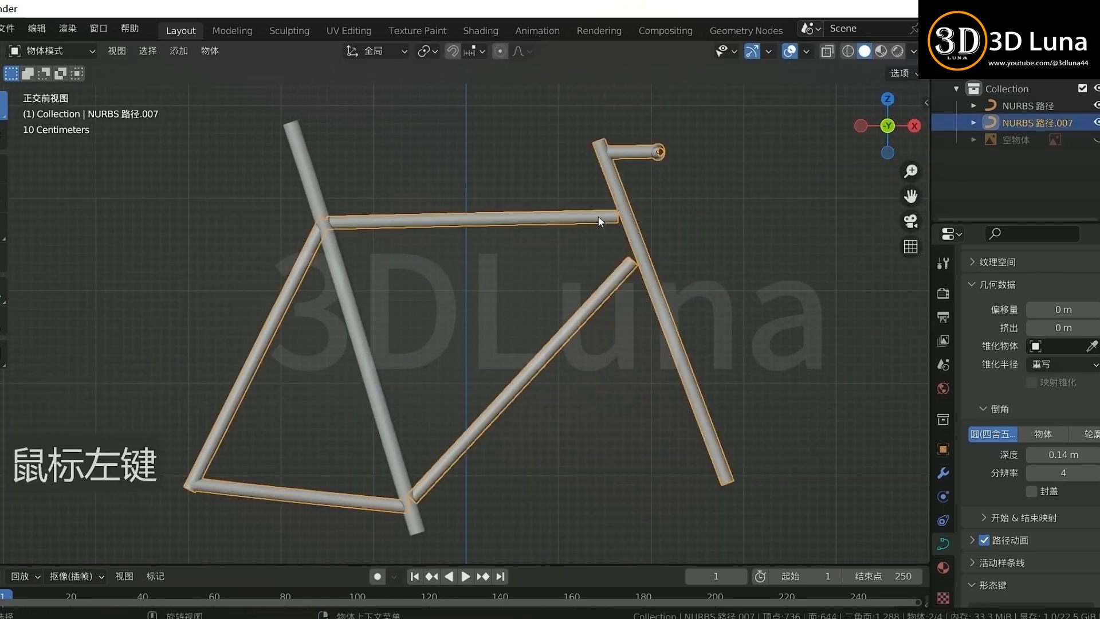
key(Tab)
click(655, 219)
click(654, 260)
key(g)
click(660, 251)
key(Tab)
click(682, 270)
Step: Show the hidden bicycle reference image behind the frame
scroll(617, 234, down, 1)
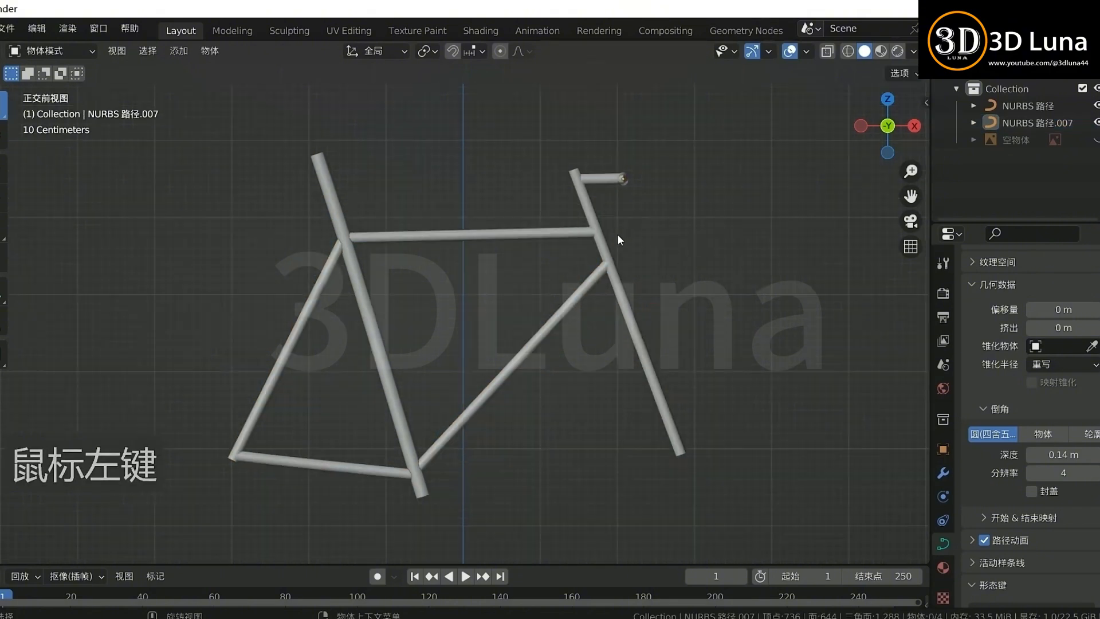
middle_drag(617, 234, 596, 286)
click(535, 313)
click(742, 343)
scroll(742, 342, down, 2)
click(1097, 139)
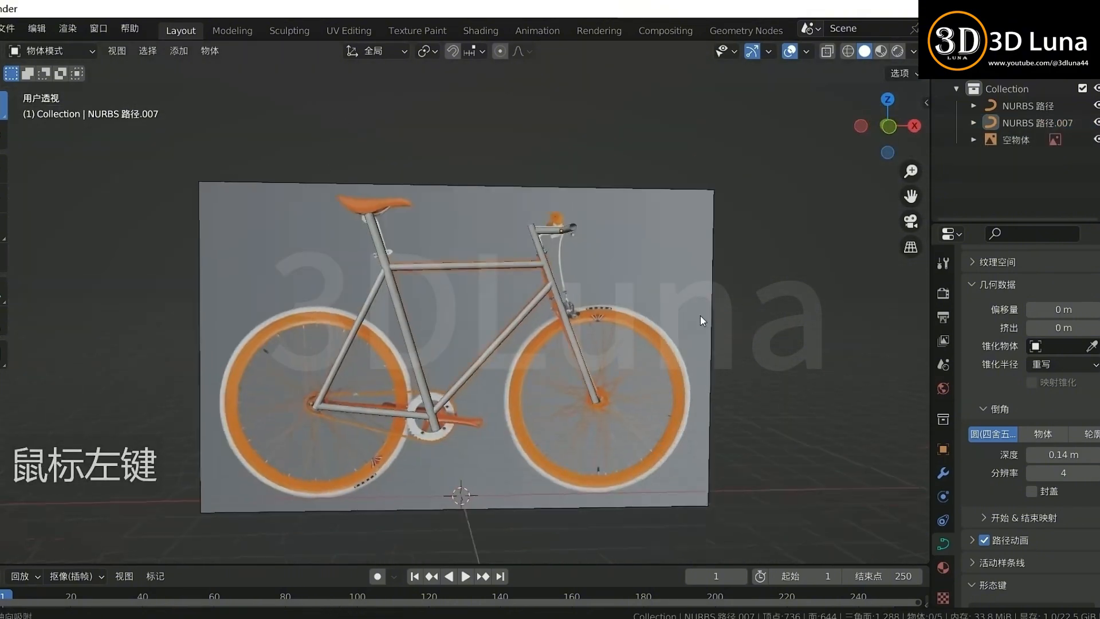
Step: Set the joined frame curve's bevel depth to 0.19 m
middle_drag(701, 316, 700, 320)
click(563, 324)
drag(1038, 455, 1061, 455)
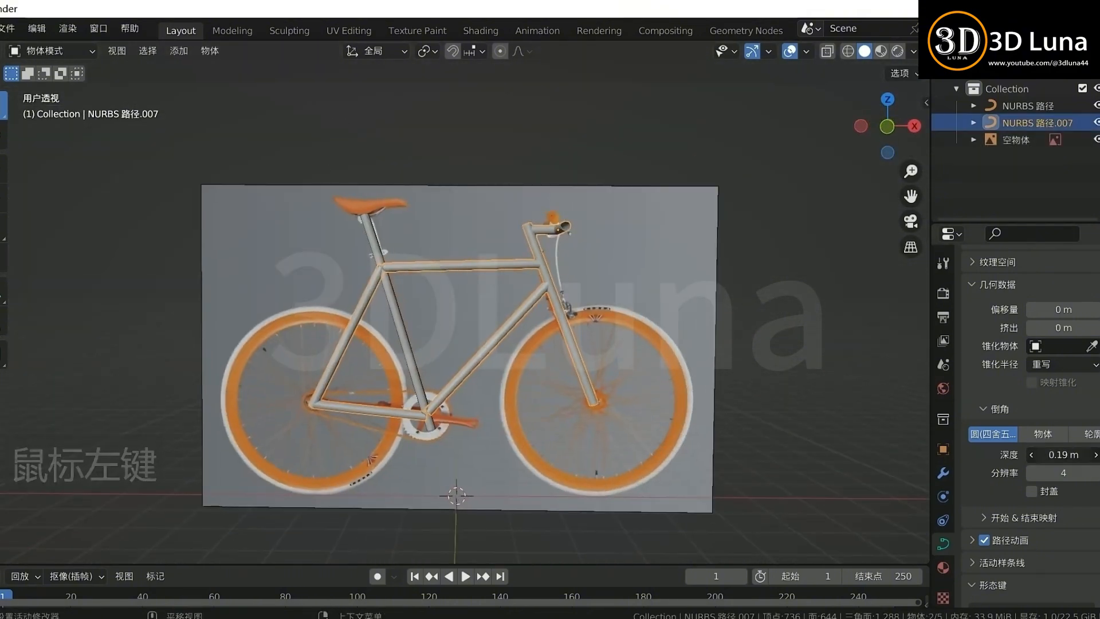
click(742, 375)
Step: Set the seat tube curve's bevel depth to 0.13 m
middle_drag(742, 375, 665, 364)
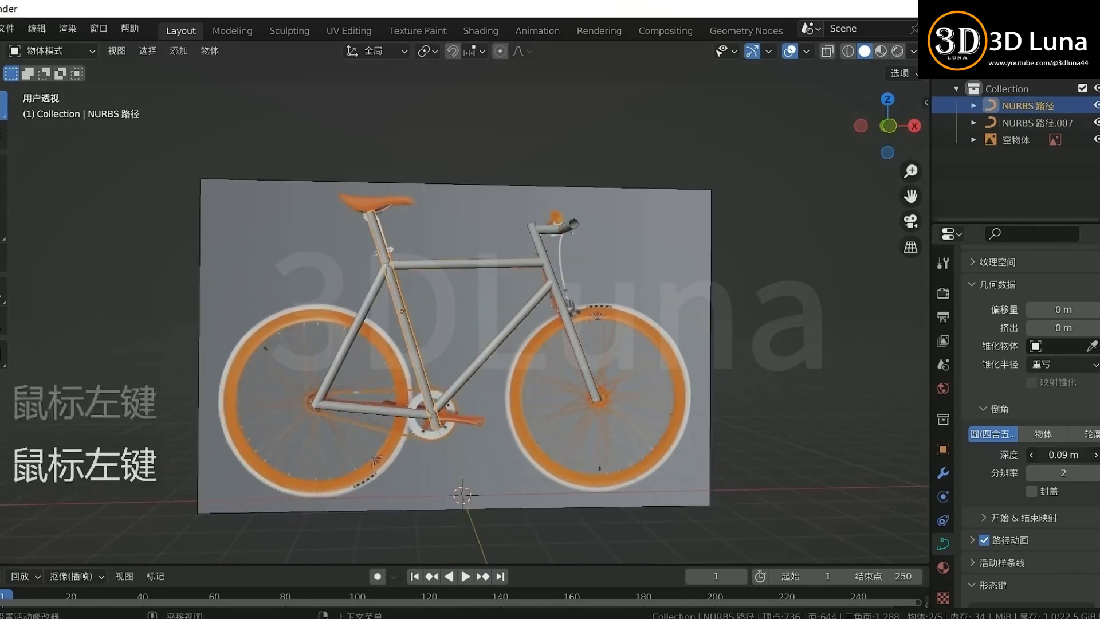
click(803, 393)
middle_drag(803, 394, 879, 393)
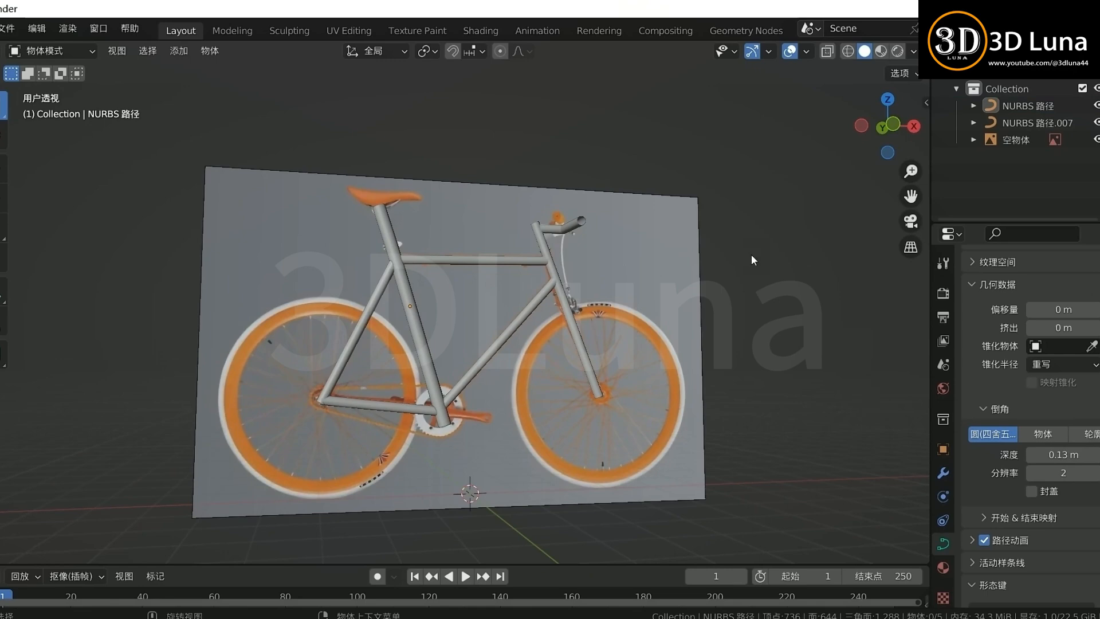
Step: Convert the seat tube and joined frame curves to meshes and check their edges in edit mode
mouse_move(641, 321)
middle_down()
mouse_move(640, 384)
mouse_move(765, 393)
mouse_move(645, 361)
mouse_move(649, 328)
middle_up()
key(Tab)
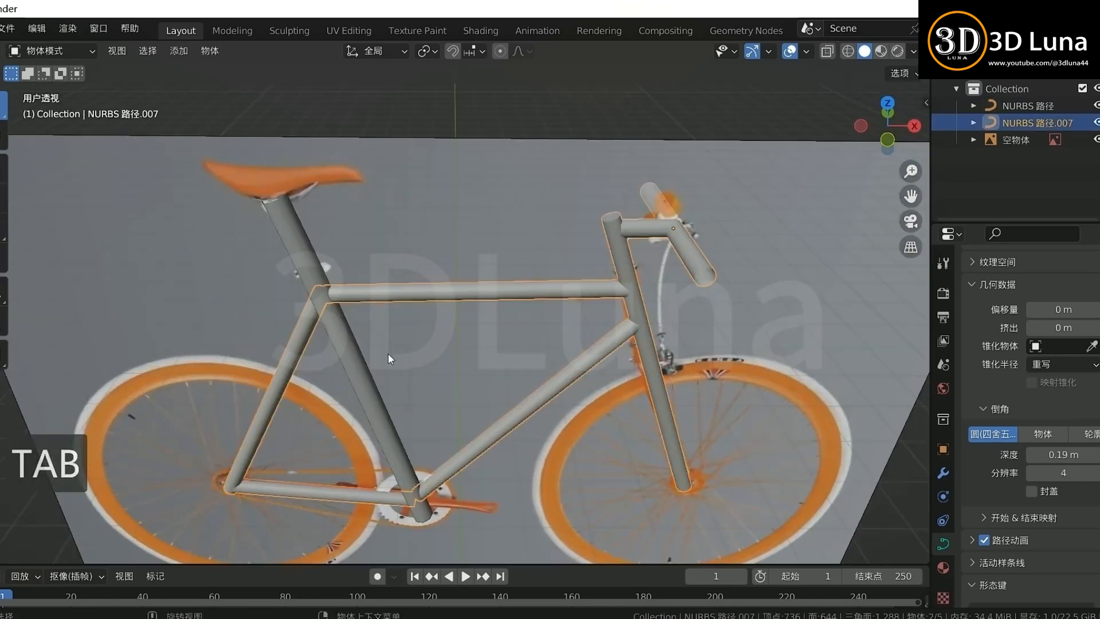
shift+click(387, 353)
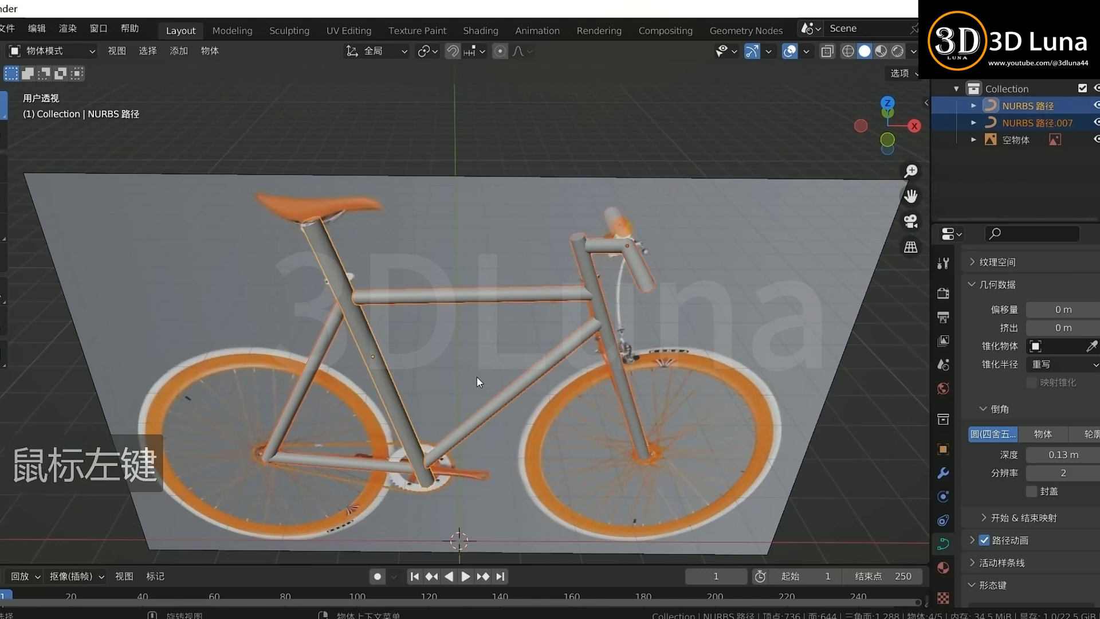
right_click(477, 377)
click(596, 361)
key(Tab)
key(2)
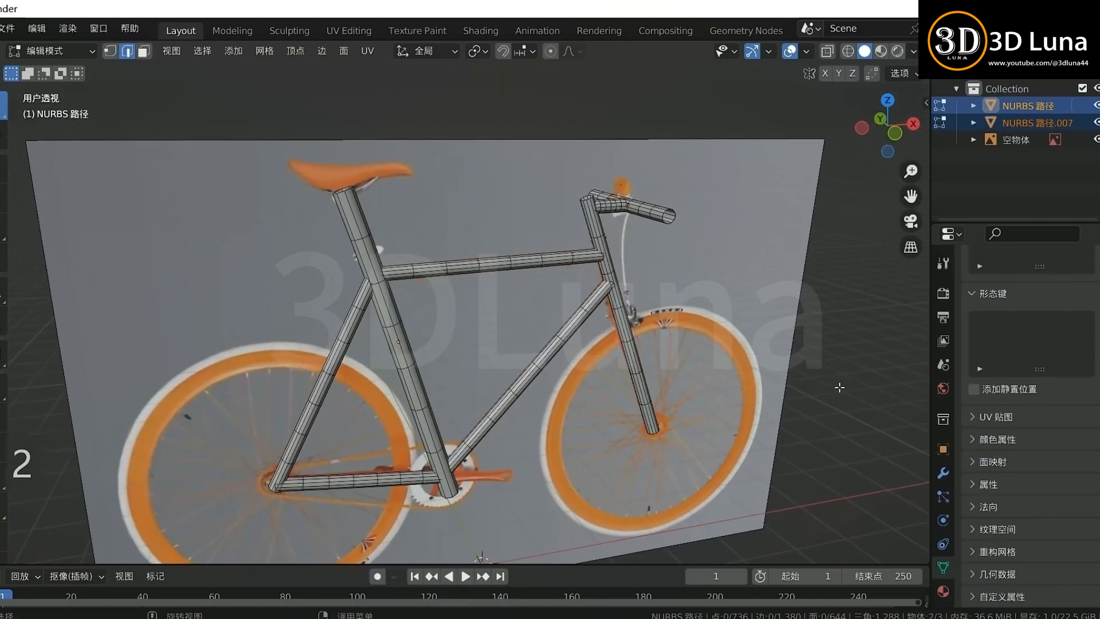
key(Tab)
Step: Join the seat tube mesh and the frame mesh into one object
click(407, 372)
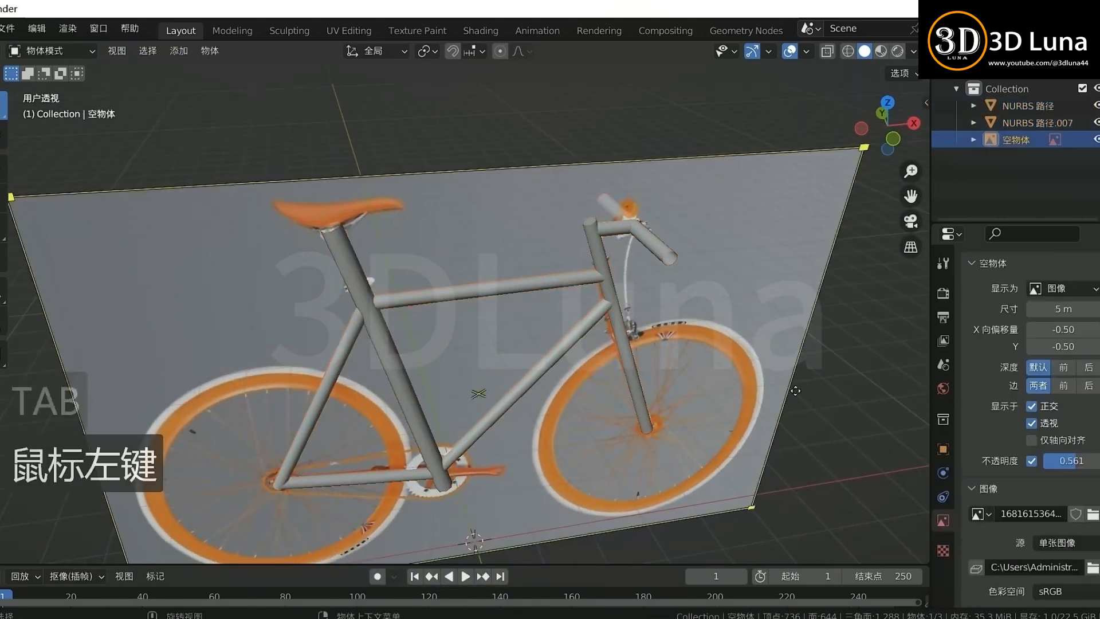
shift+click(407, 372)
key(ctrl+j)
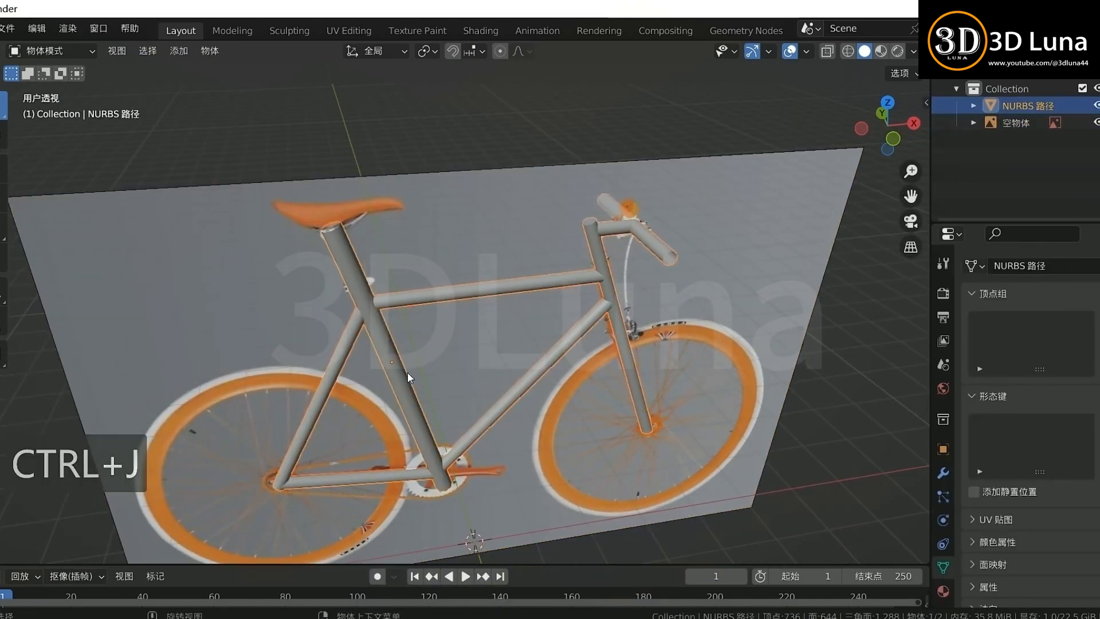
Step: Examine the tube joints and handlebar of the joined frame mesh from several angles
click(487, 360)
click(551, 354)
mouse_move(552, 355)
middle_down()
mouse_move(425, 301)
mouse_move(366, 378)
mouse_move(549, 369)
middle_up()
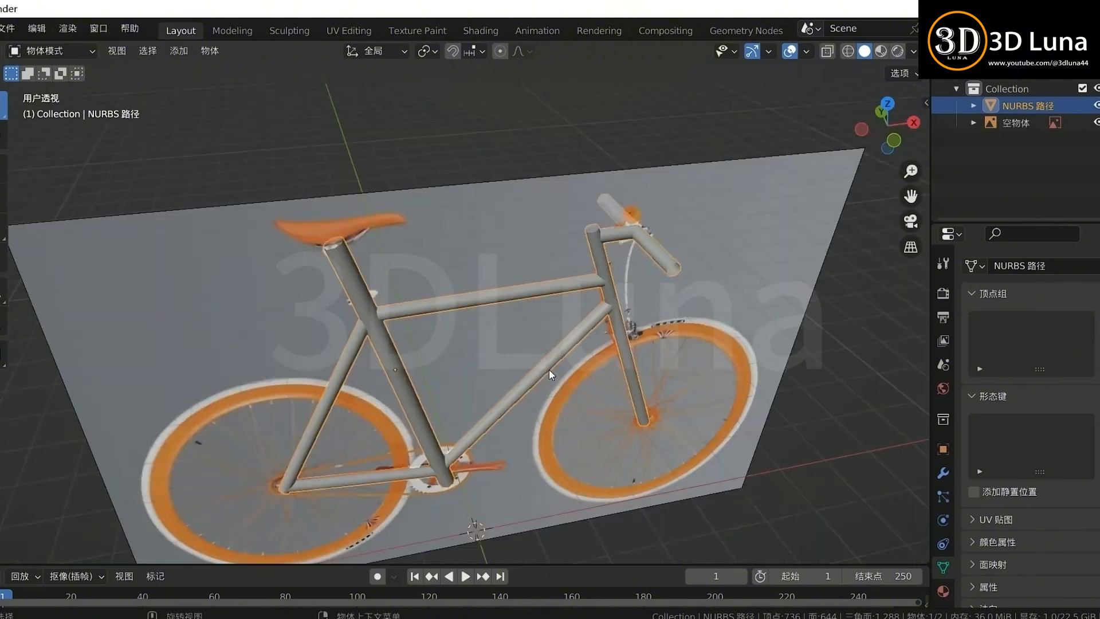
scroll(549, 369, up, 2)
shift+middle_drag(625, 264, 519, 331)
right_click(519, 331)
click(510, 277)
click(689, 359)
middle_drag(458, 347, 390, 318)
click(486, 301)
middle_drag(523, 300, 509, 260)
click(501, 295)
scroll(505, 281, up, 2)
click(507, 259)
scroll(541, 325, down, 4)
shift+middle_drag(541, 325, 493, 362)
middle_drag(401, 355, 445, 373)
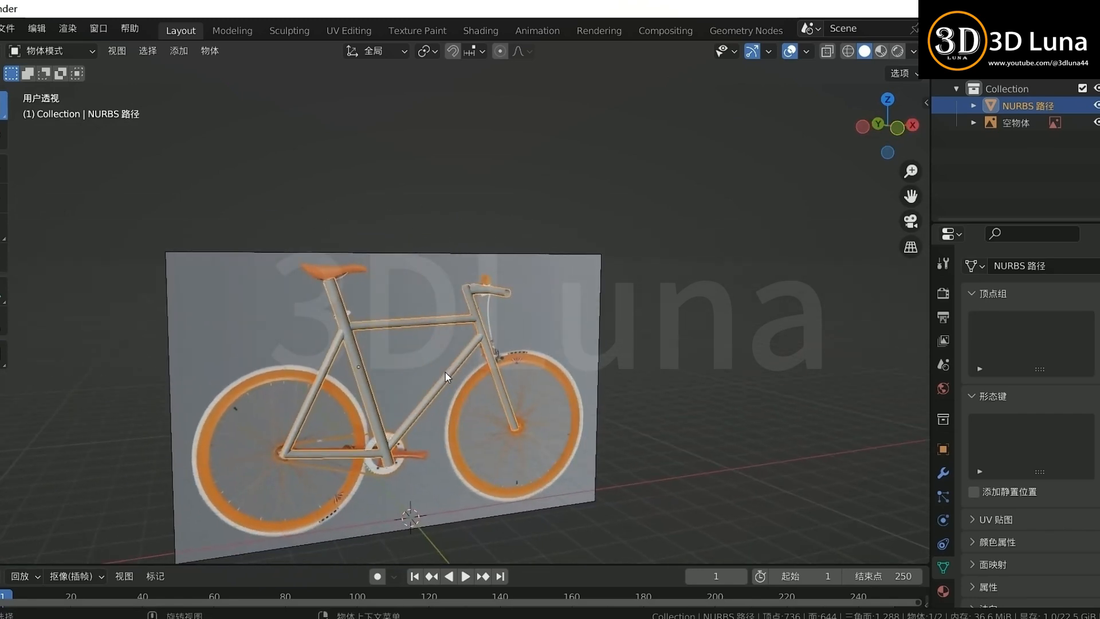
Step: Undo the join and the mesh conversion to get the two editable frame curves back
key(ctrl+z)
key(ctrl+z)
key(ctrl+z)
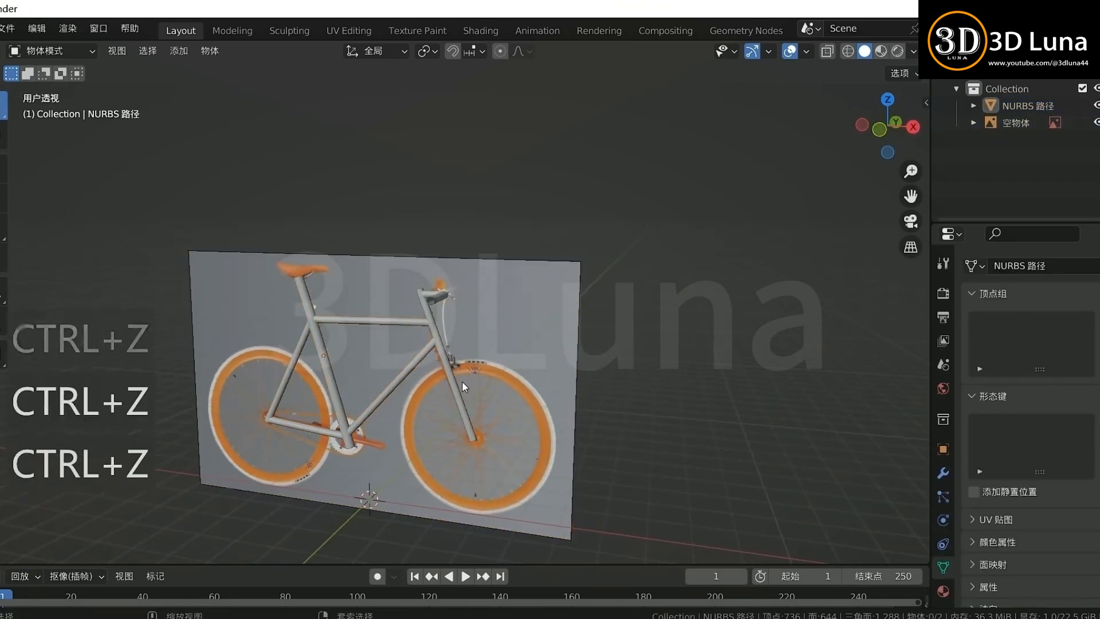
click(413, 363)
key(Tab)
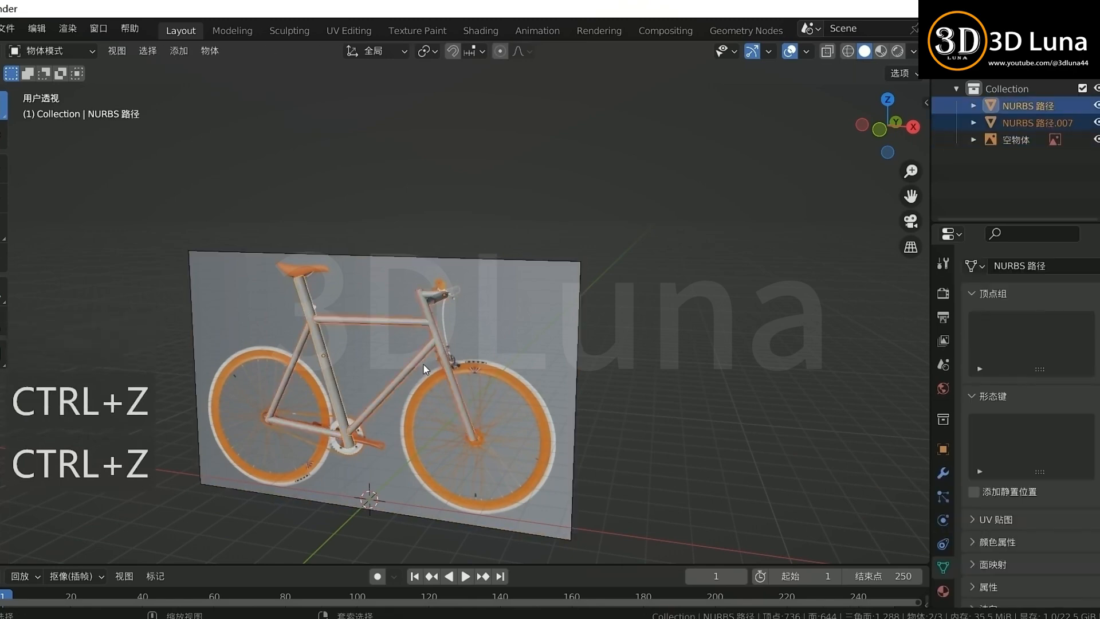
key(ctrl+z)
key(ctrl+z)
key(ctrl+z)
key(ctrl+z)
key(ctrl+z)
Step: Select the whole seat stay path in the frame curve and rotate it in top view so its rear end angles outward
middle_drag(424, 365, 514, 389)
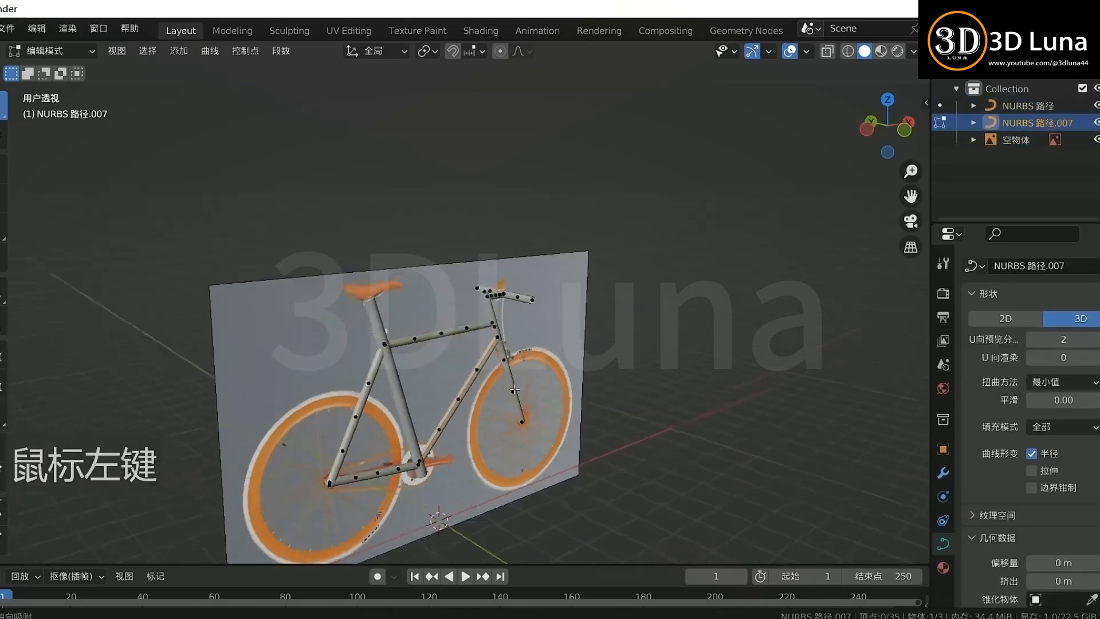
key(Tab)
middle_drag(358, 446, 529, 435)
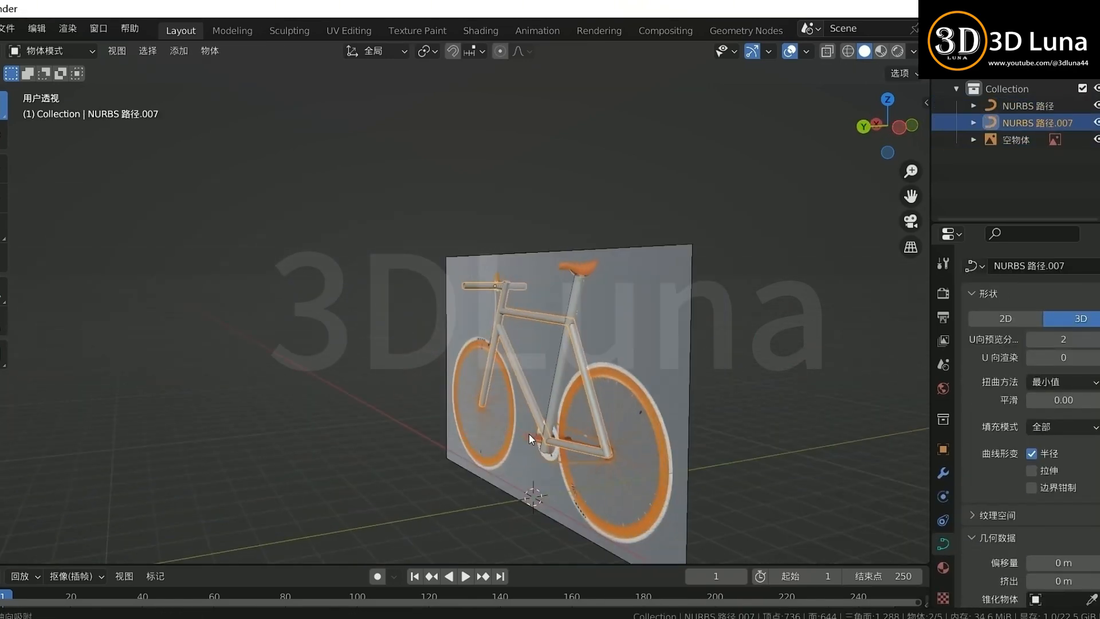
key(KP_7)
click(342, 372)
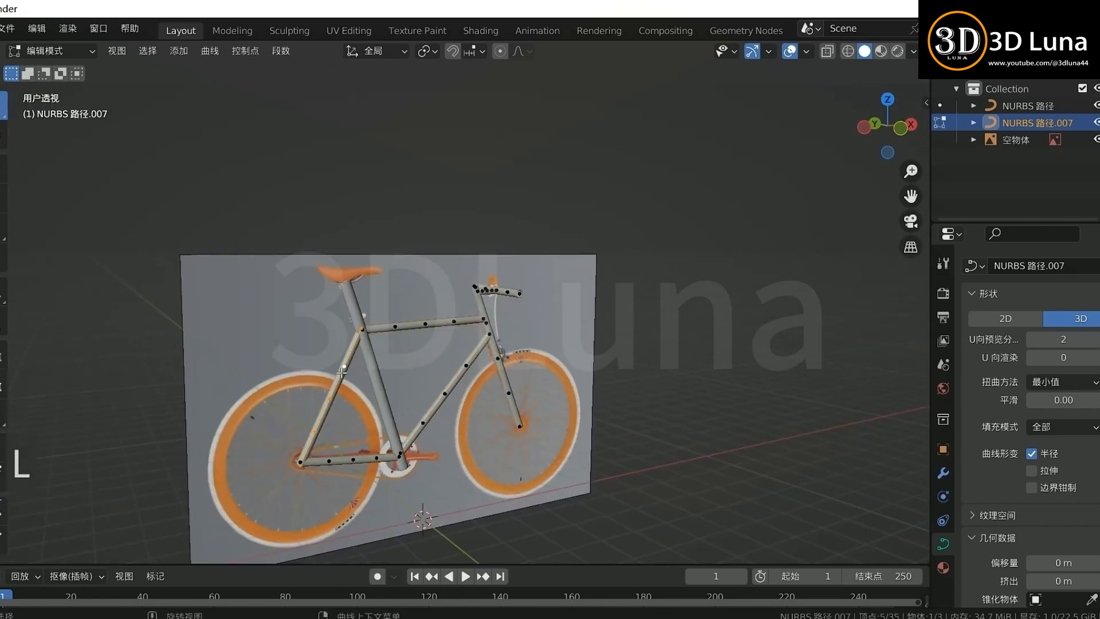
key(KP_7)
scroll(441, 415, up, 4)
shift+middle_drag(440, 415, 814, 276)
scroll(814, 276, up, 2)
key(r)
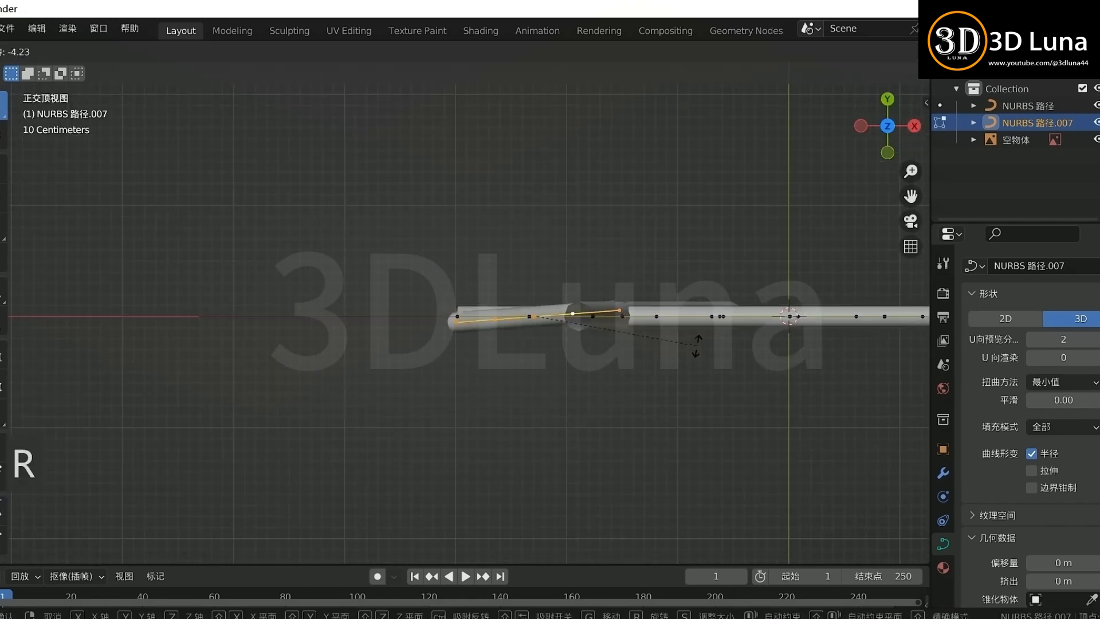
click(692, 343)
Step: Move the angled seat stay path along Y so its upper end meets the seat tube and its rear end sits off-centre
key(g)
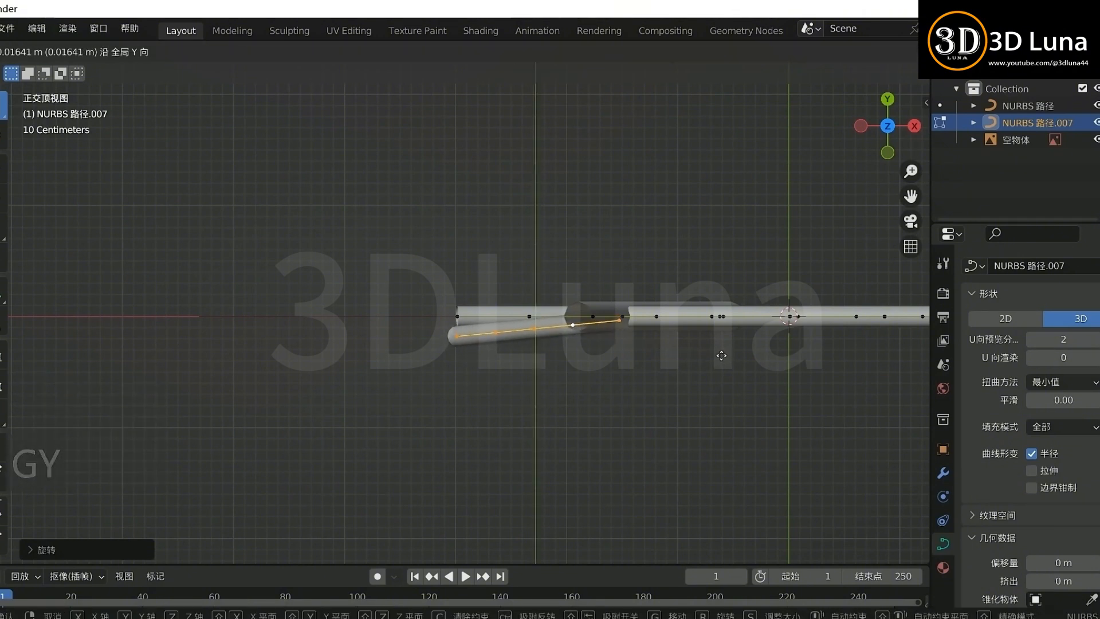
click(721, 356)
middle_drag(722, 355, 627, 299)
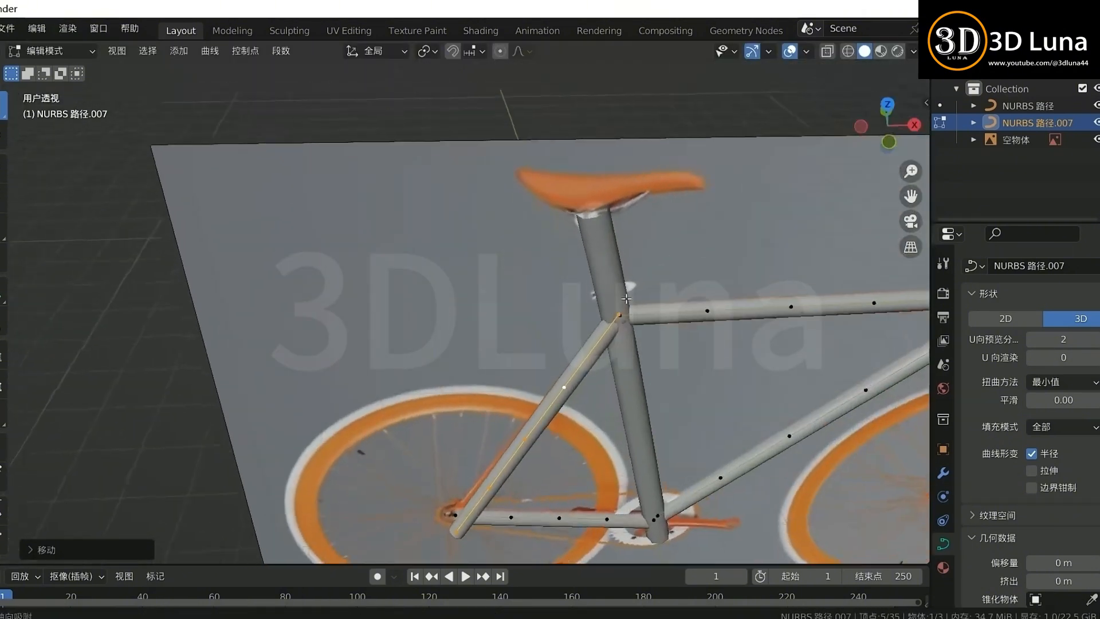
key(KP_7)
click(789, 351)
key(g)
key(y)
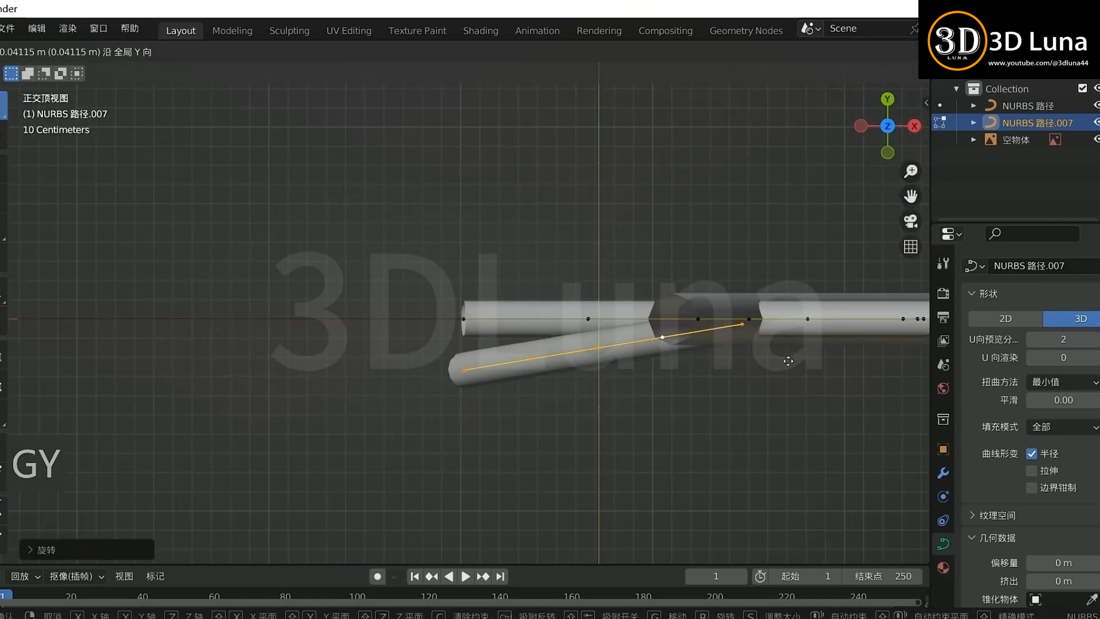
click(791, 361)
middle_drag(621, 376, 695, 361)
key(KP_7)
Step: Duplicate the seat stay path, rotate the copy to the opposite angle and align it along Y on the frame's other side
key(shift+d)
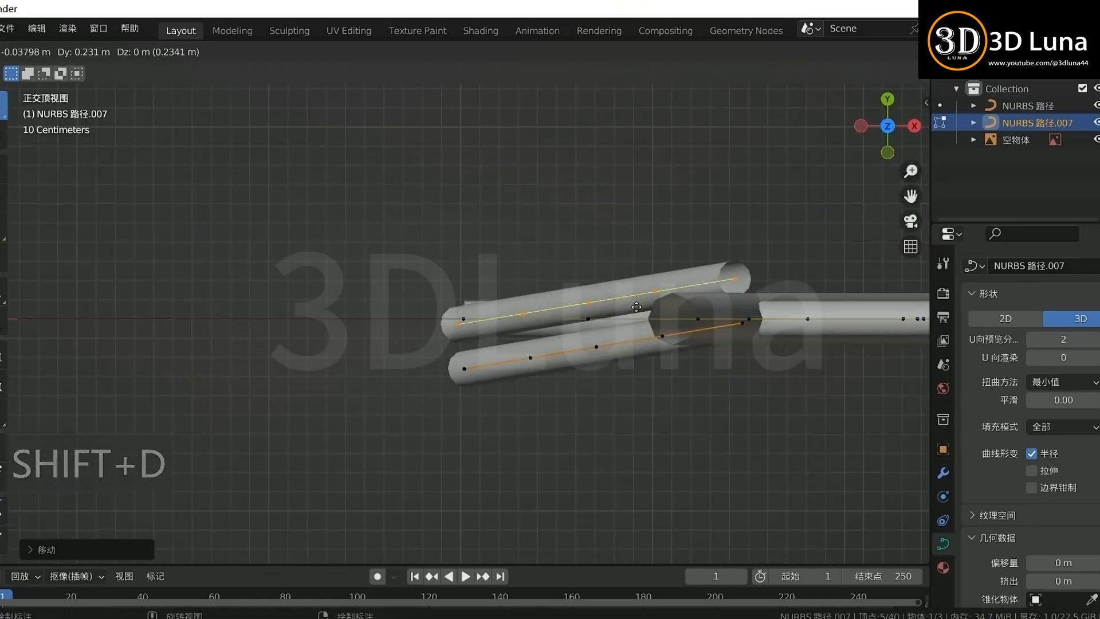
key(r)
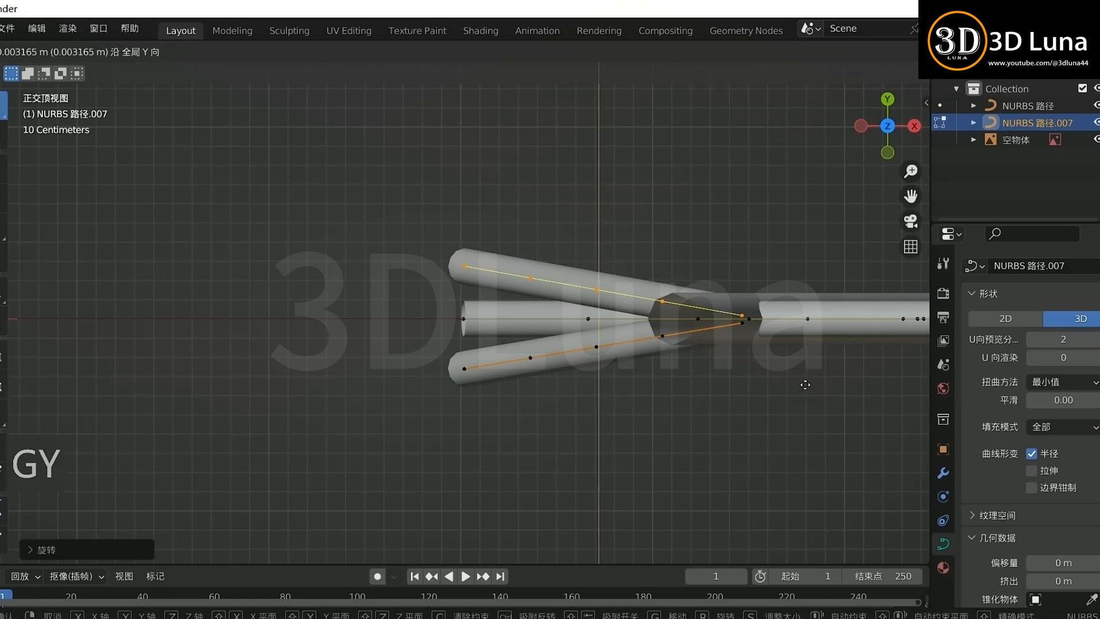
middle_drag(667, 435, 521, 391)
key(alt+z)
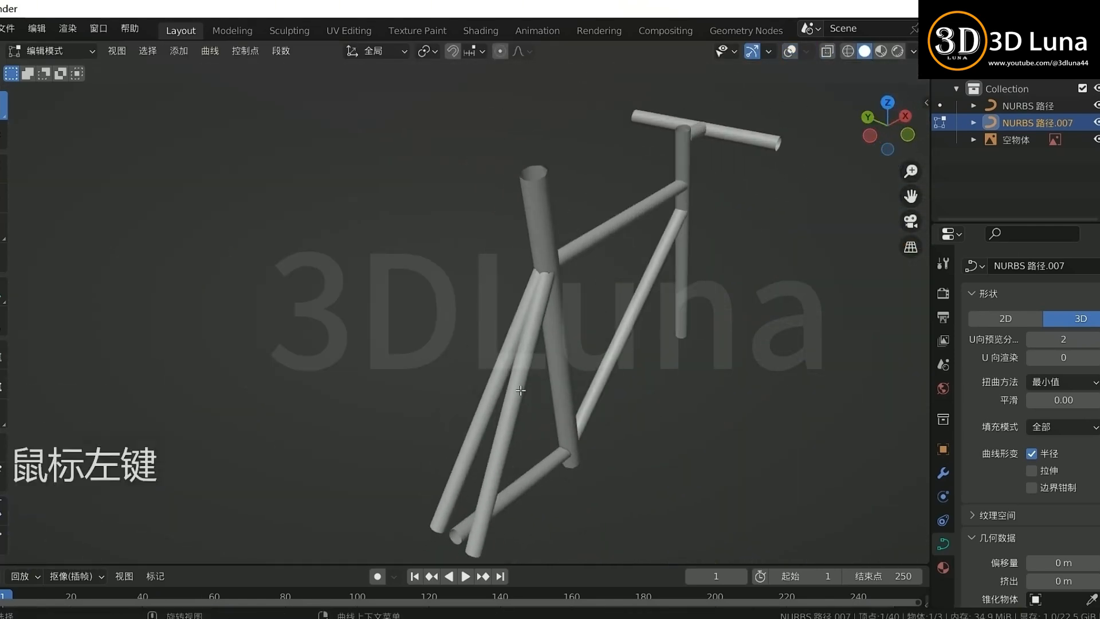
click(790, 52)
middle_drag(559, 356, 588, 363)
shift+click(504, 324)
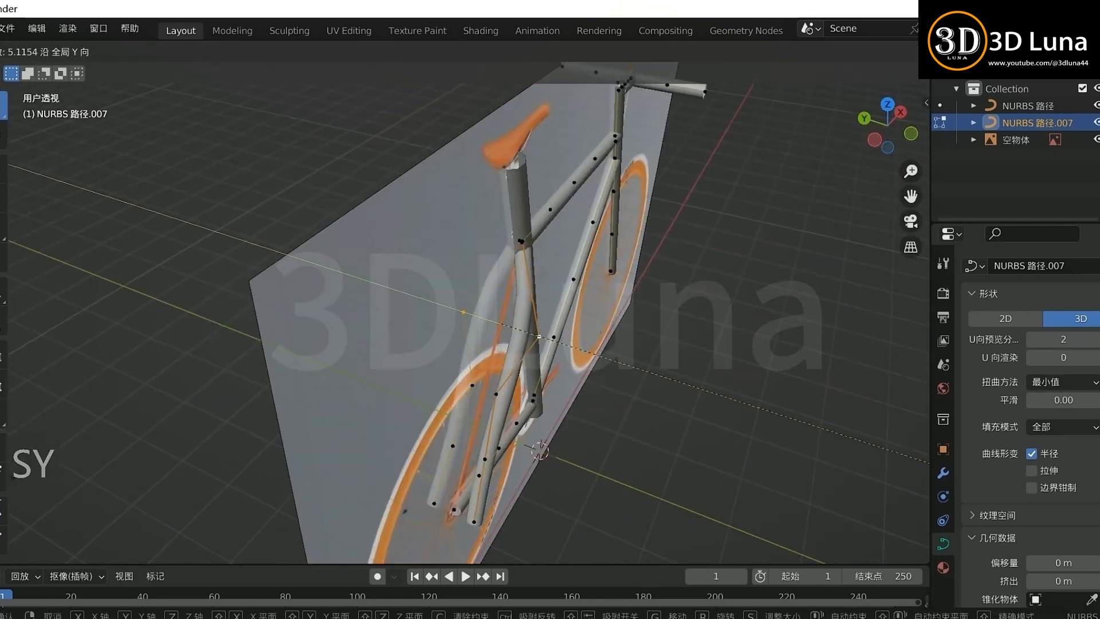
right_click(217, 417)
middle_drag(590, 412, 519, 404)
Step: Select the control points of both seat stays below their upper ends and scale them along Y to bring the stays close together
click(475, 400)
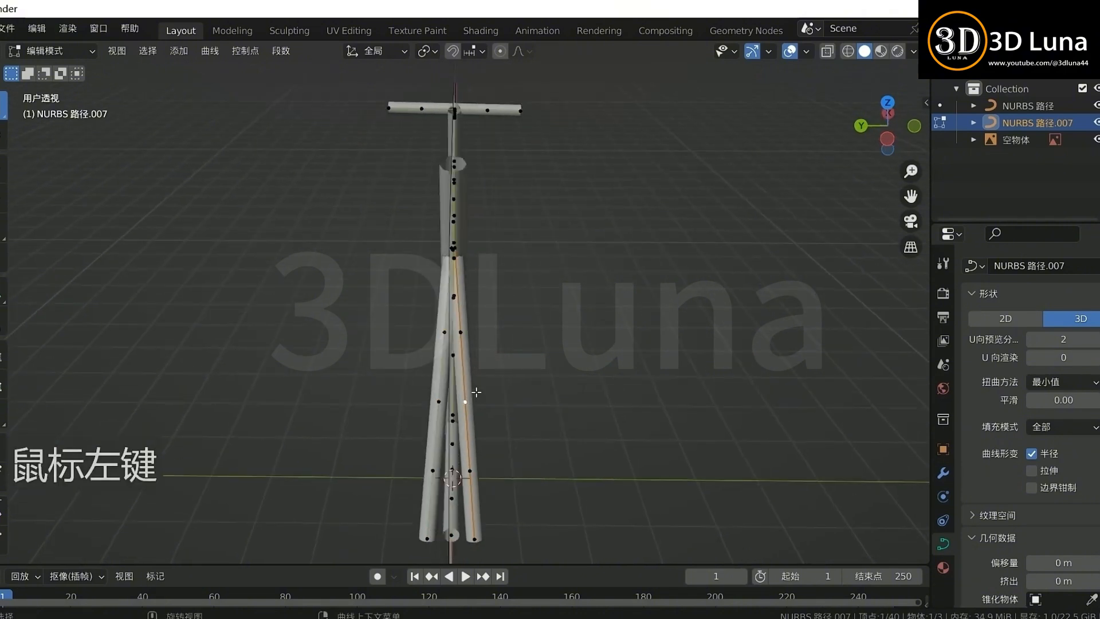
key(KP_7)
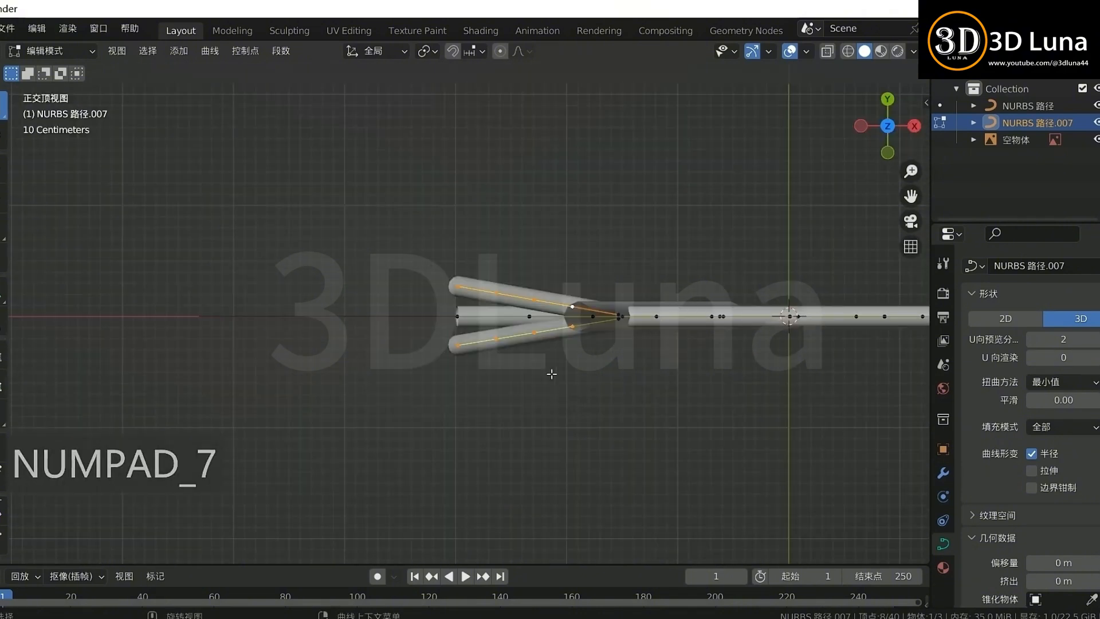
key(s)
key(y)
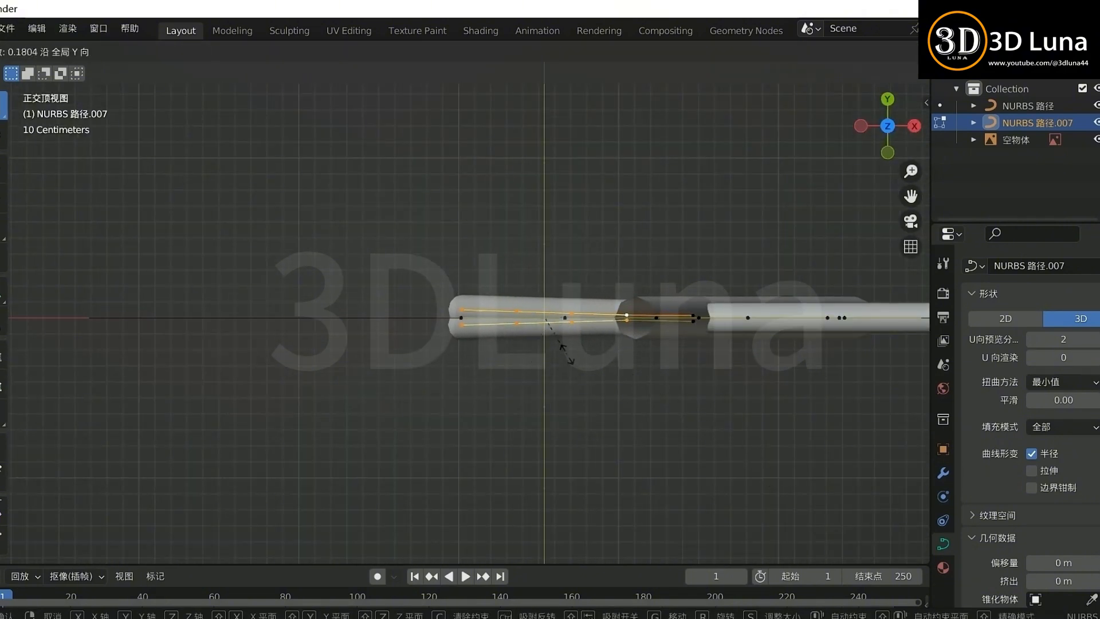
click(572, 376)
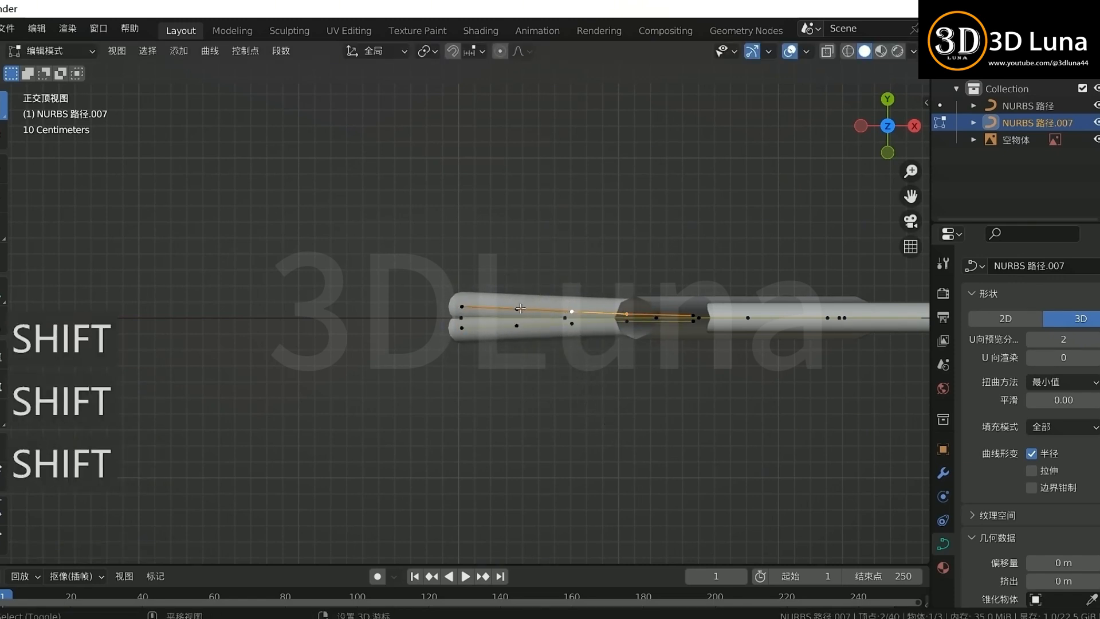
Step: Move the lower control points of one seat stay outward along Y, leaving its upper end at the seat tube
key(y)
click(649, 269)
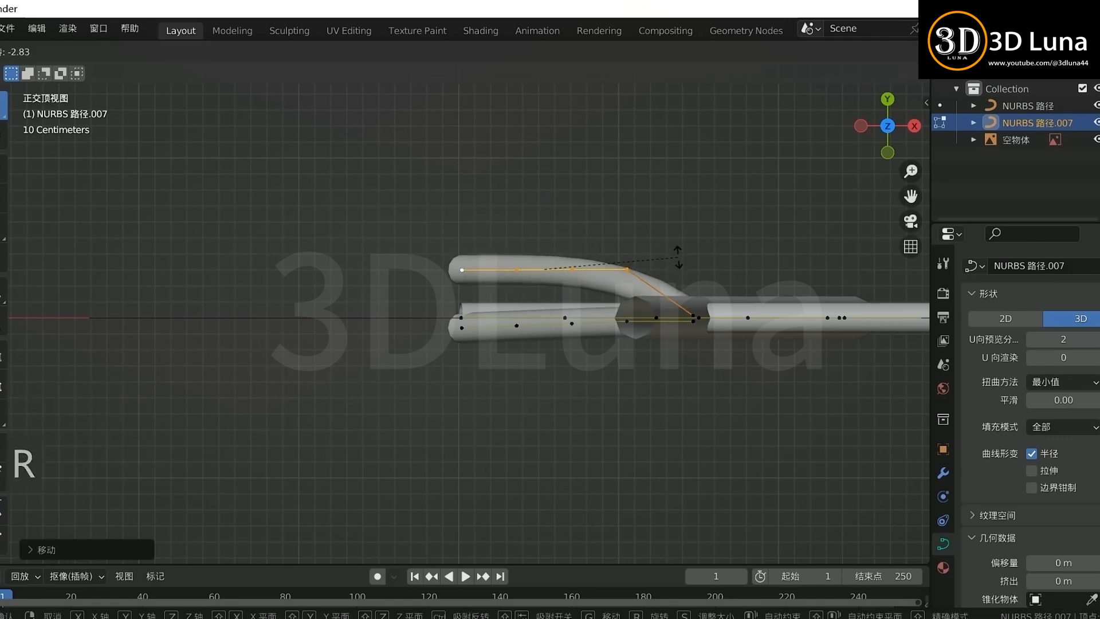
right_click(663, 336)
Step: Delete the opposite seat stay's path, keeping only the bent one
click(611, 337)
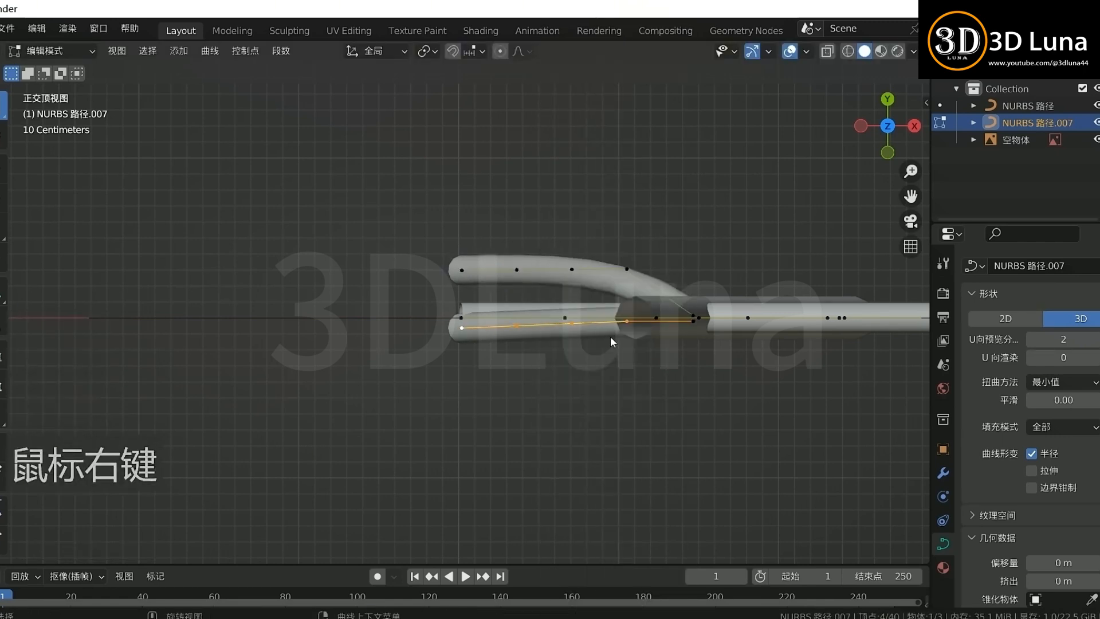
shift+click(691, 325)
key(x)
click(672, 329)
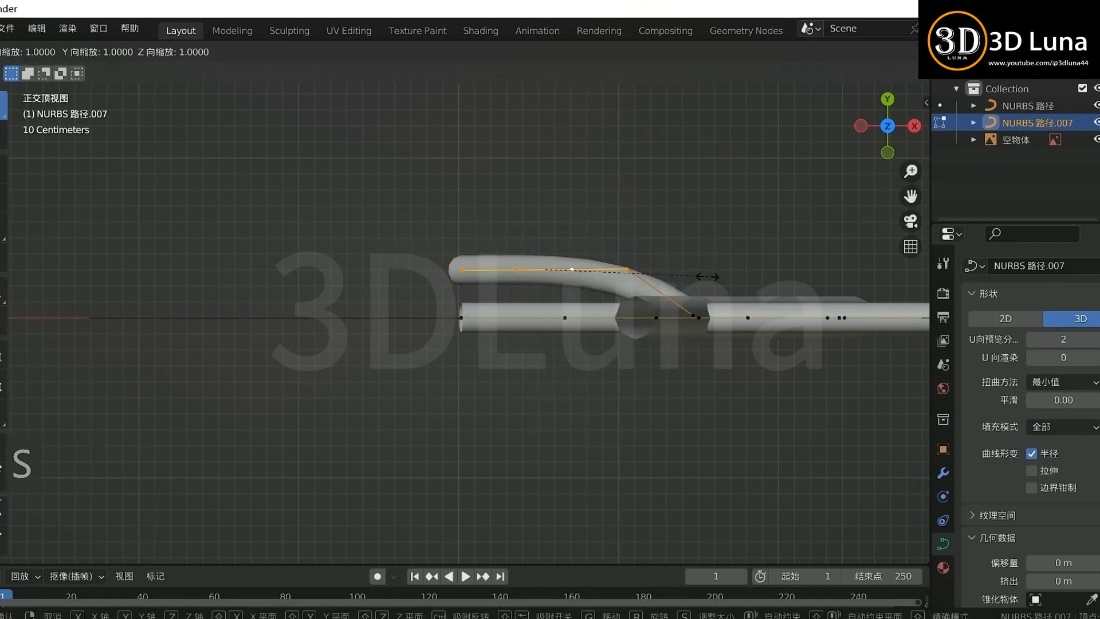
key(Return)
Step: Duplicate the whole bent seat stay path and offset the copy along Y to the frame's other side
middle_drag(690, 253, 476, 270)
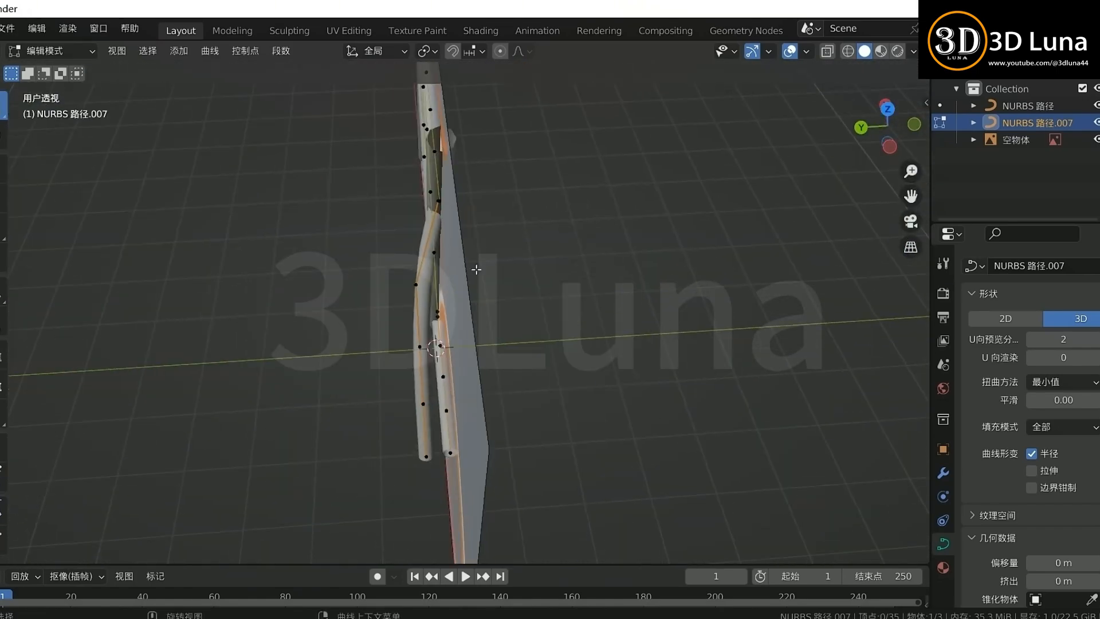
middle_drag(414, 289, 582, 279)
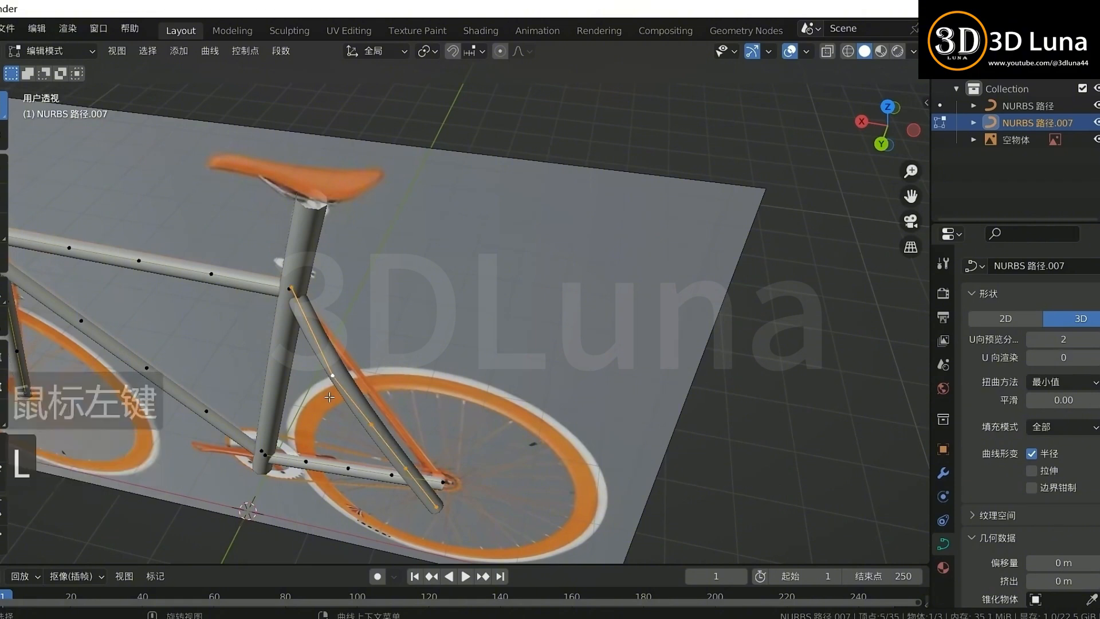
key(KP_7)
key(y)
click(701, 365)
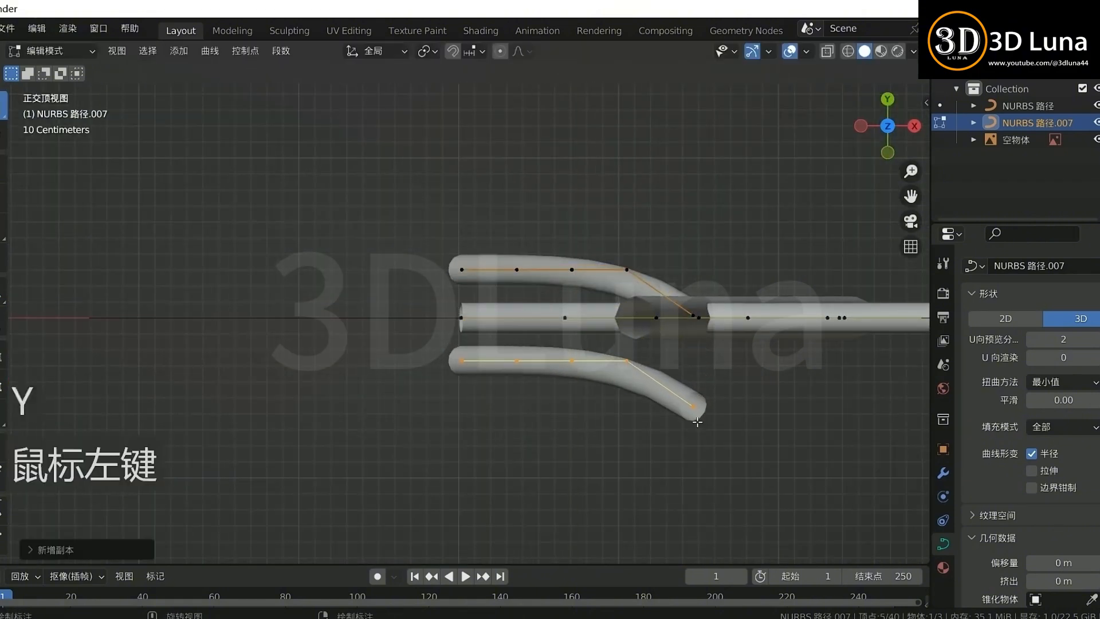
Step: Mirror the copied seat stay along Y and move it along Y so its upper end meets the seat tube
right_click(680, 407)
mouse_move(659, 374)
click(745, 390)
scroll(713, 363, up, 2)
key(g)
key(y)
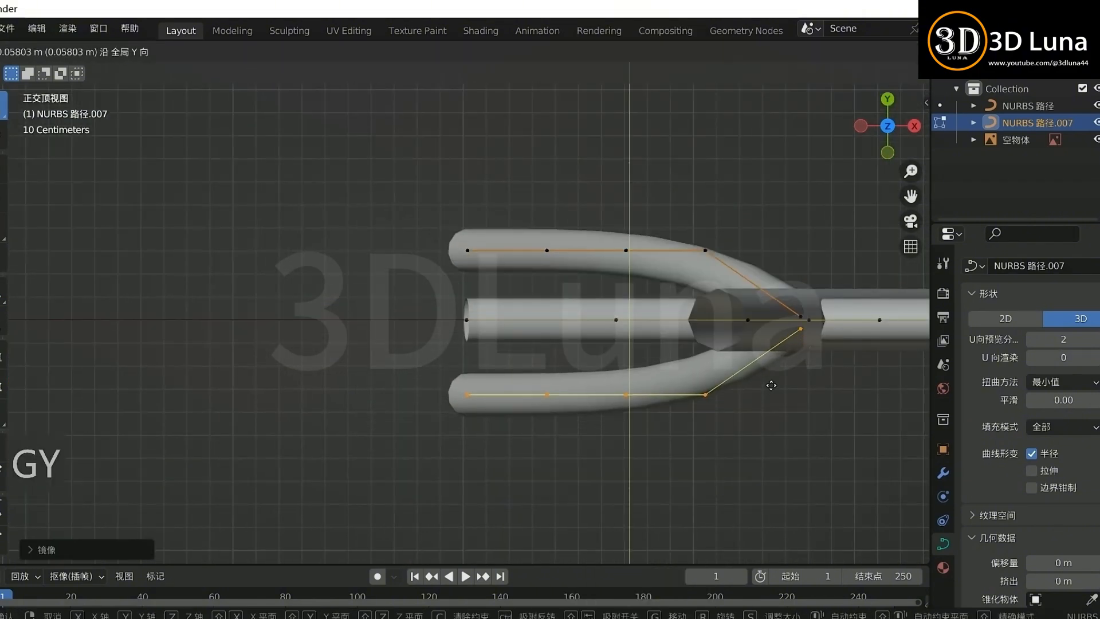
key(Tab)
click(798, 453)
Step: Try to offset the front fork path along Y and rotate it in top view
middle_drag(798, 453, 678, 385)
scroll(689, 345, down, 4)
click(662, 384)
key(Tab)
middle_drag(730, 518, 771, 451)
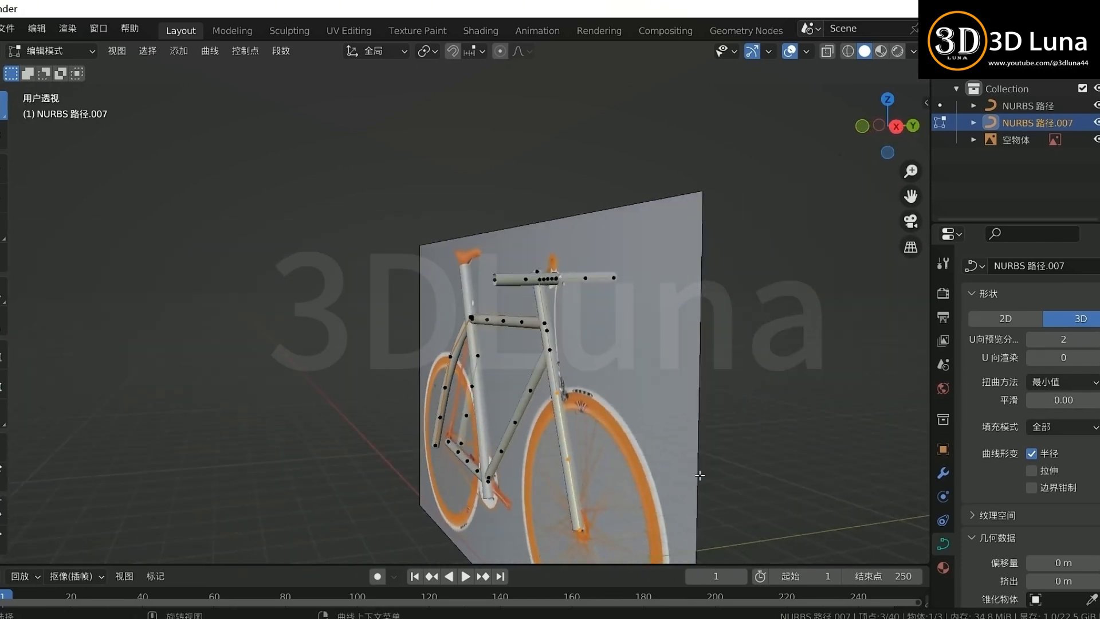
key(KP_7)
key(g)
key(y)
click(671, 408)
key(r)
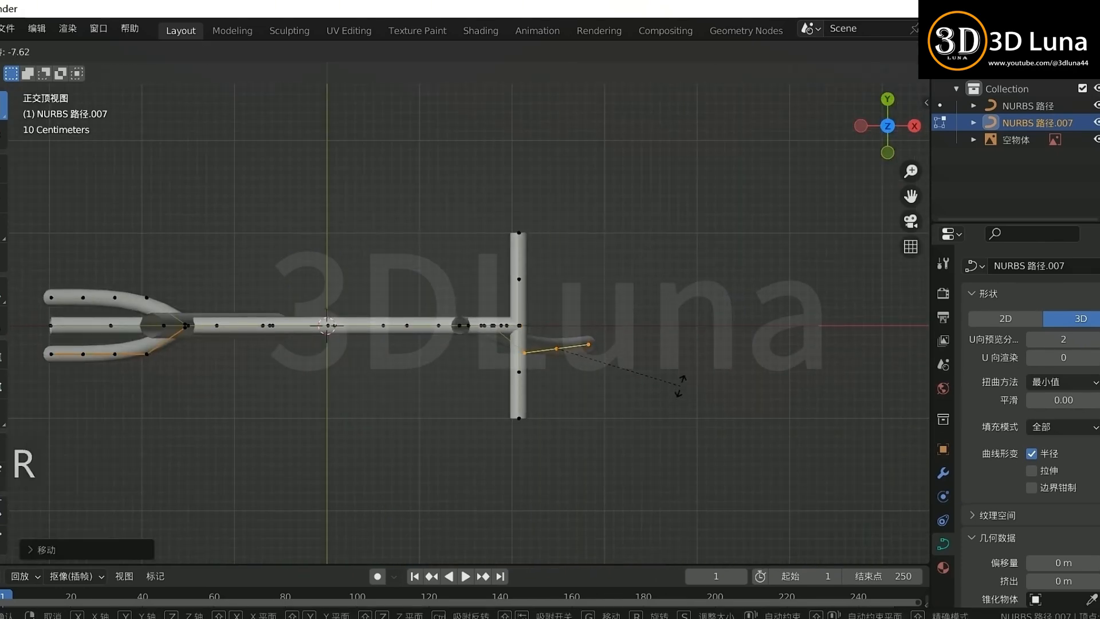
right_click(679, 379)
Step: Try to extrude a fork blade outward from the lower part of the head tube, inspecting the front end from the side
middle_drag(590, 533, 473, 441)
click(459, 347)
key(KP_1)
key(KP_3)
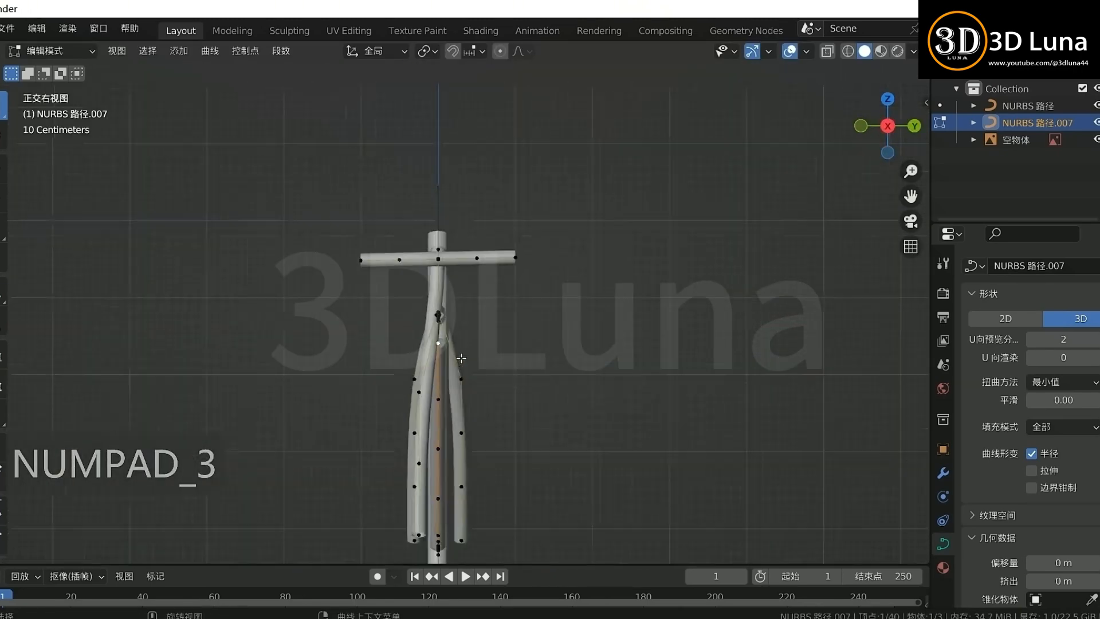
scroll(454, 402, up, 2)
shift+middle_drag(455, 401, 482, 303)
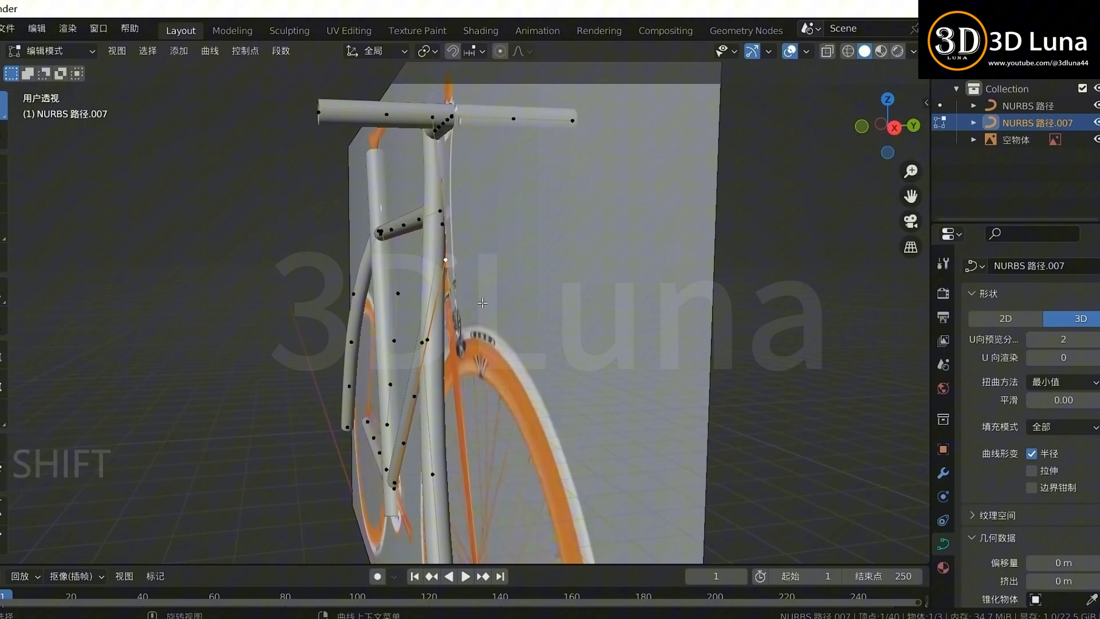
click(596, 412)
mouse_move(596, 413)
middle_down()
mouse_move(459, 413)
mouse_move(567, 438)
mouse_move(481, 439)
mouse_move(510, 415)
mouse_move(579, 401)
middle_up()
key(alt+z)
key(alt+z)
key(ctrl+z)
click(458, 240)
middle_drag(574, 321, 505, 329)
key(e)
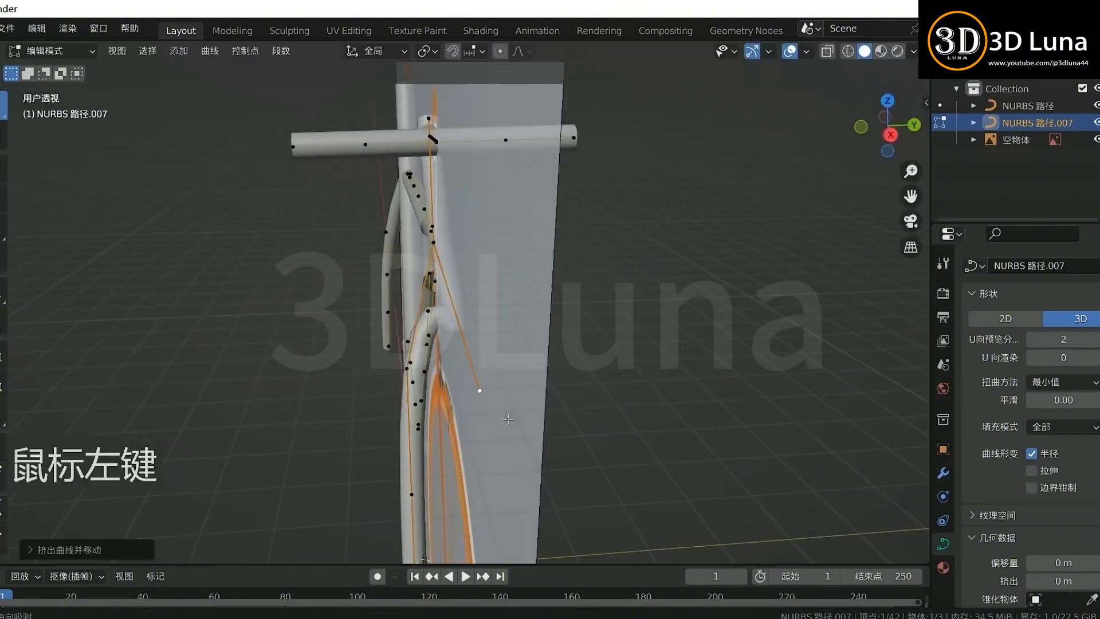
middle_drag(509, 419, 559, 401)
key(ctrl+z)
Step: Undo the trial fork edits
scroll(533, 367, down, 4)
mouse_move(519, 361)
middle_down()
mouse_move(593, 354)
mouse_move(523, 370)
mouse_move(561, 370)
mouse_move(430, 375)
mouse_move(515, 378)
middle_up()
key(Tab)
key(Tab)
key(ctrl+z)
key(ctrl+z)
key(ctrl+z)
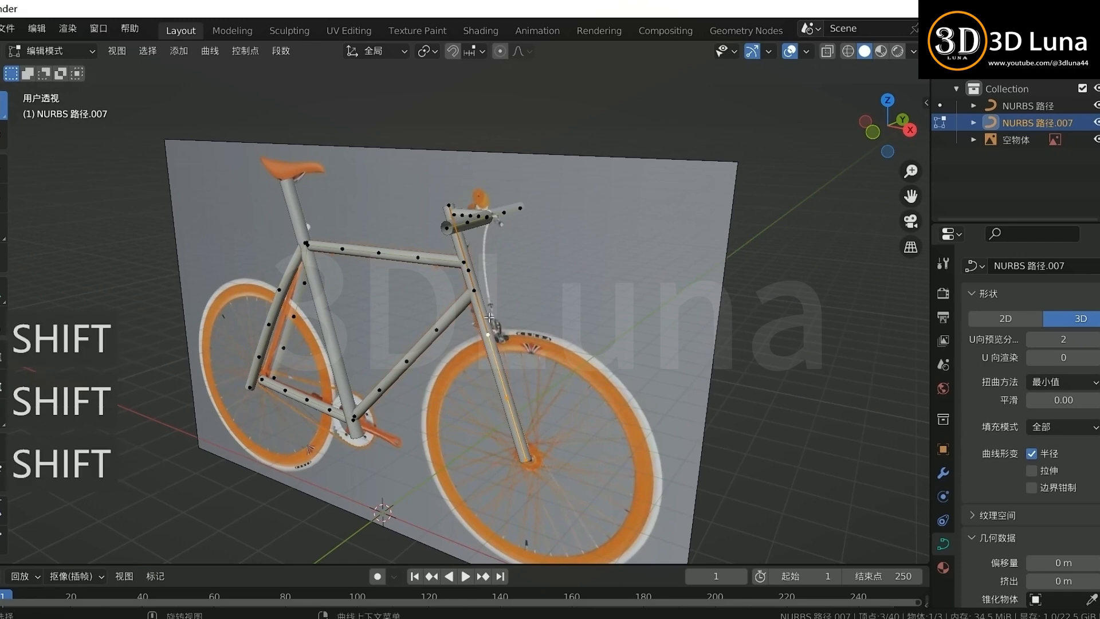
Step: Delete the straight fork path's control points and extrude the head tube's lower end down to the fork crown in front view
middle_drag(490, 317, 487, 371)
middle_drag(710, 408, 802, 401)
click(481, 265)
middle_drag(607, 338, 568, 326)
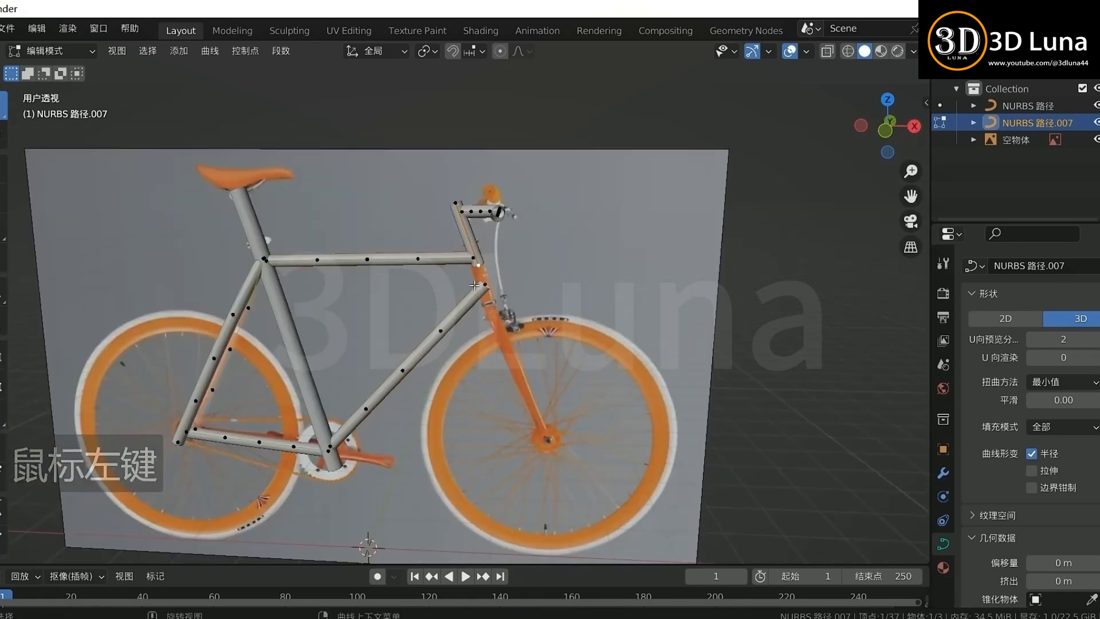
key(KP_1)
scroll(567, 326, up, 4)
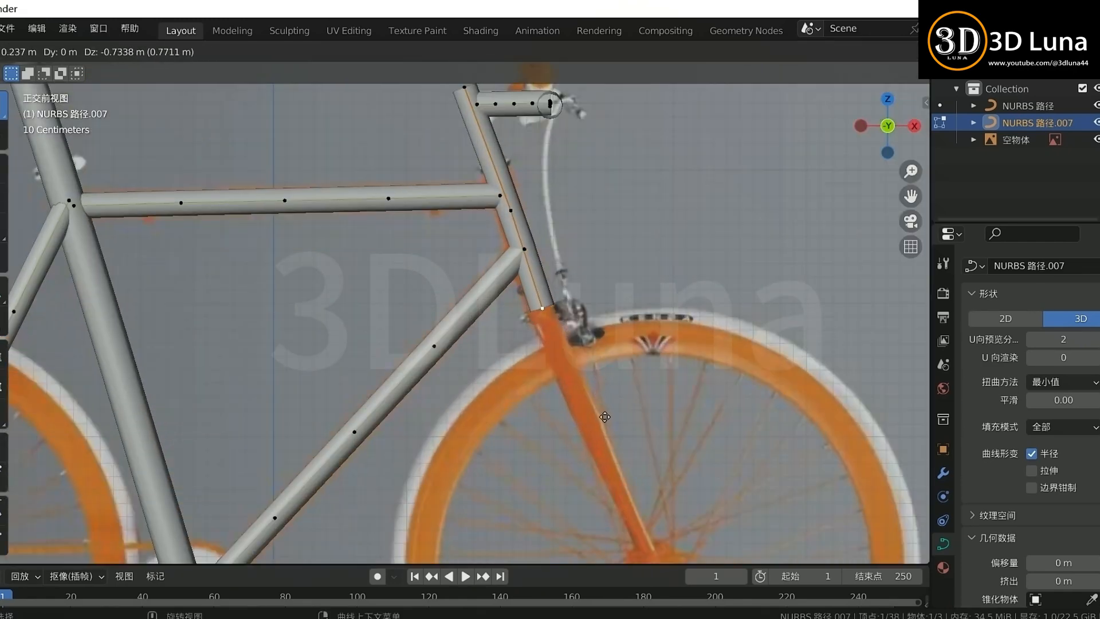
click(608, 407)
Step: Duplicate the head tube path and move the copy down over the fork blade in the reference image
scroll(608, 407, down, 4)
middle_drag(533, 269, 460, 290)
shift+click(454, 206)
key(KP_7)
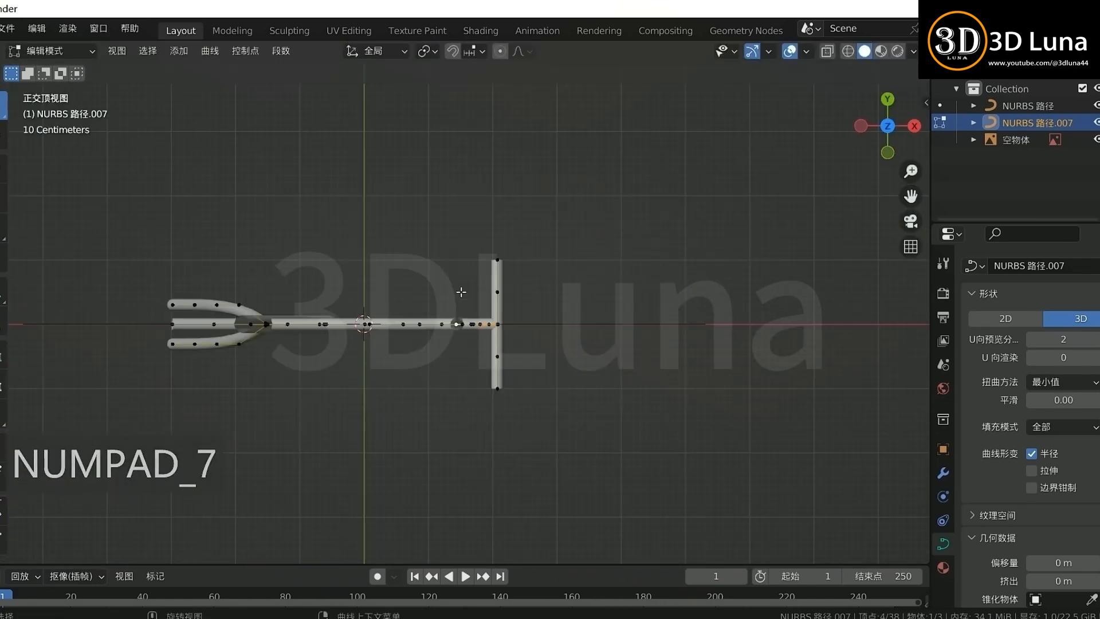
key(KP_1)
click(559, 427)
scroll(558, 427, up, 3)
key(g)
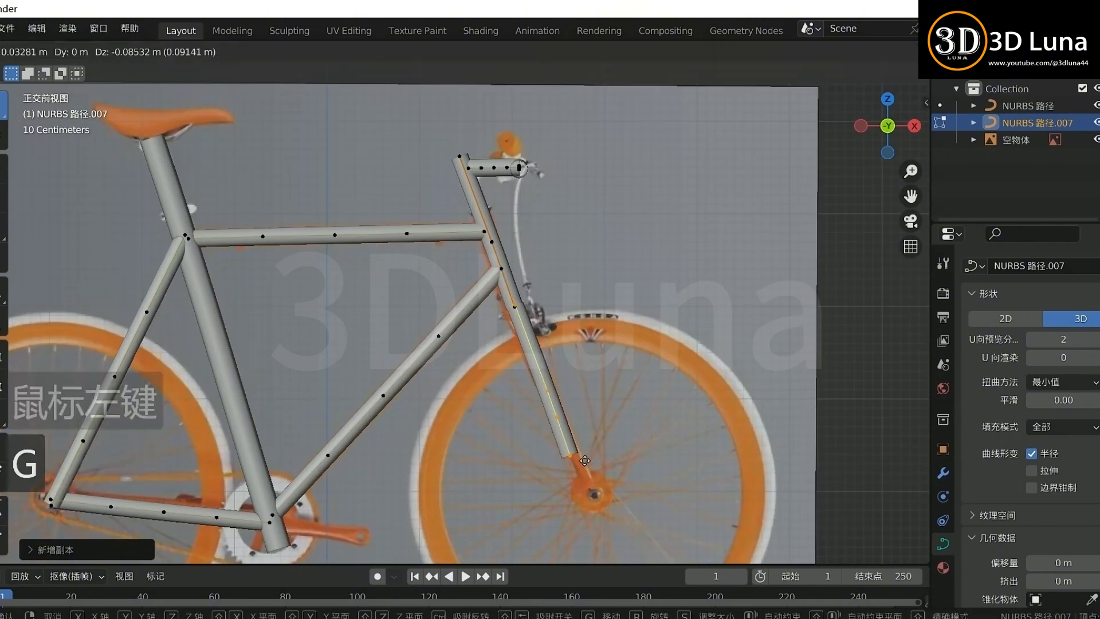
Step: Rotate the copied path in front view to match the slope of the reference's fork blade
key(r)
key(r)
click(611, 477)
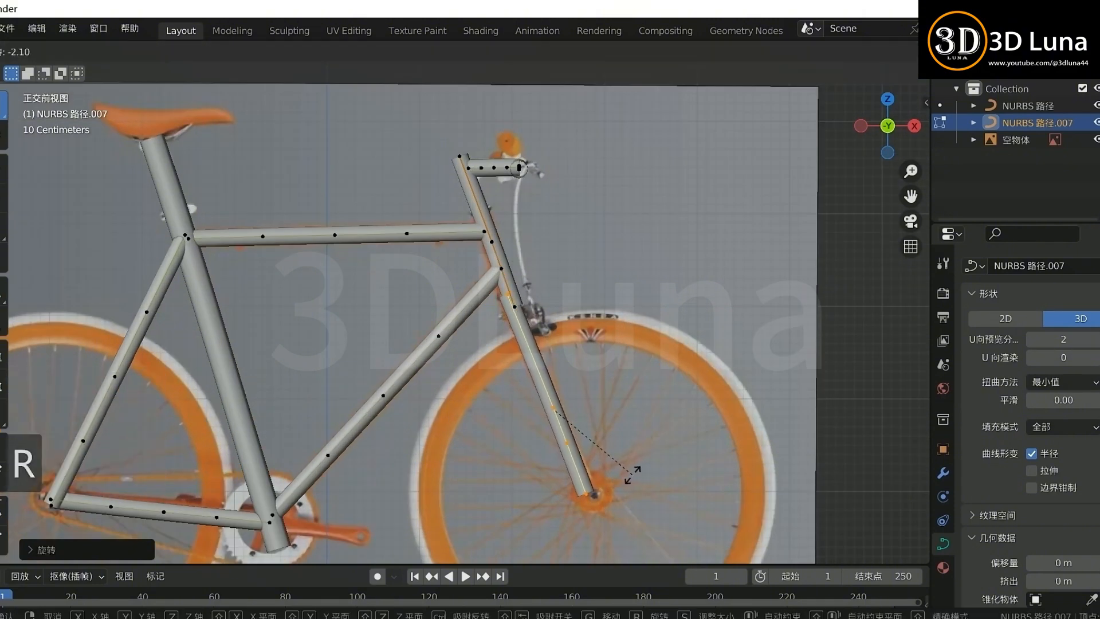
click(632, 475)
Step: Move the fork blade sideways along Y in right view to line it up with the seat stay on that side
middle_drag(632, 475, 538, 445)
scroll(538, 445, down, 5)
key(g)
click(524, 444)
scroll(522, 444, up, 4)
key(KP_3)
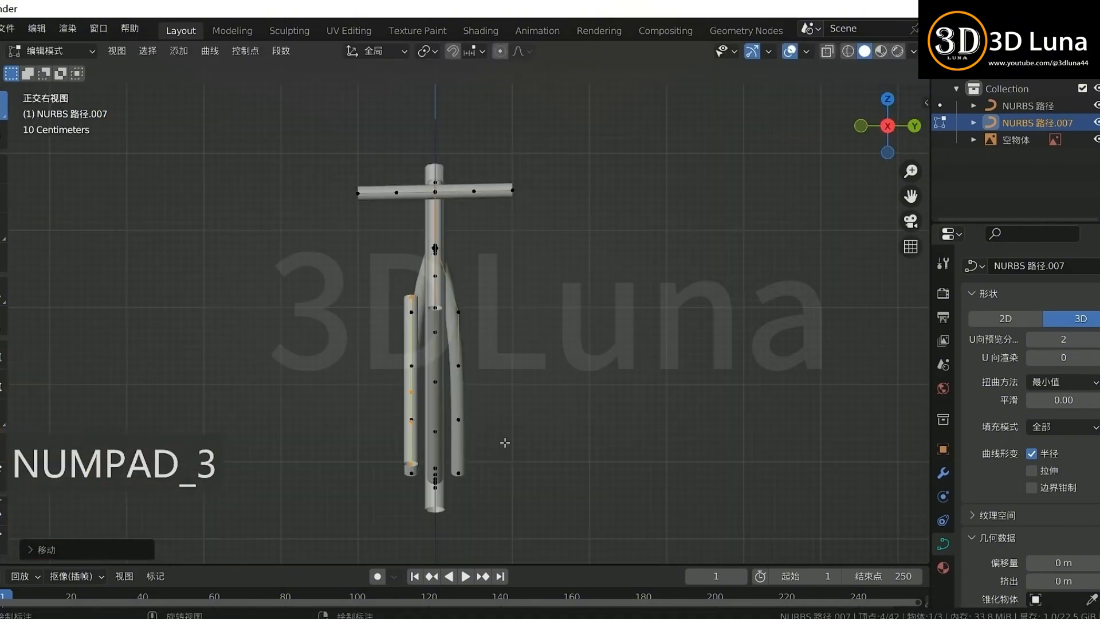
scroll(505, 442, up, 2)
key(g)
key(y)
click(509, 445)
Step: Move the fork blade's upper control point inward to the head tube and reduce the tube radius there
click(405, 292)
key(g)
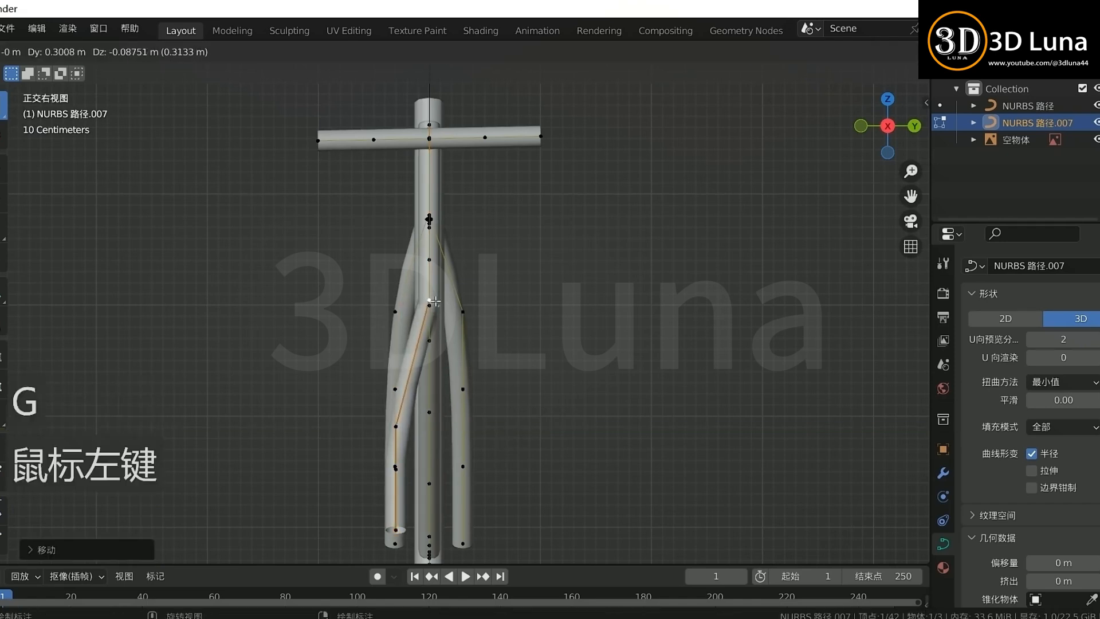
click(434, 301)
scroll(441, 337, up, 2)
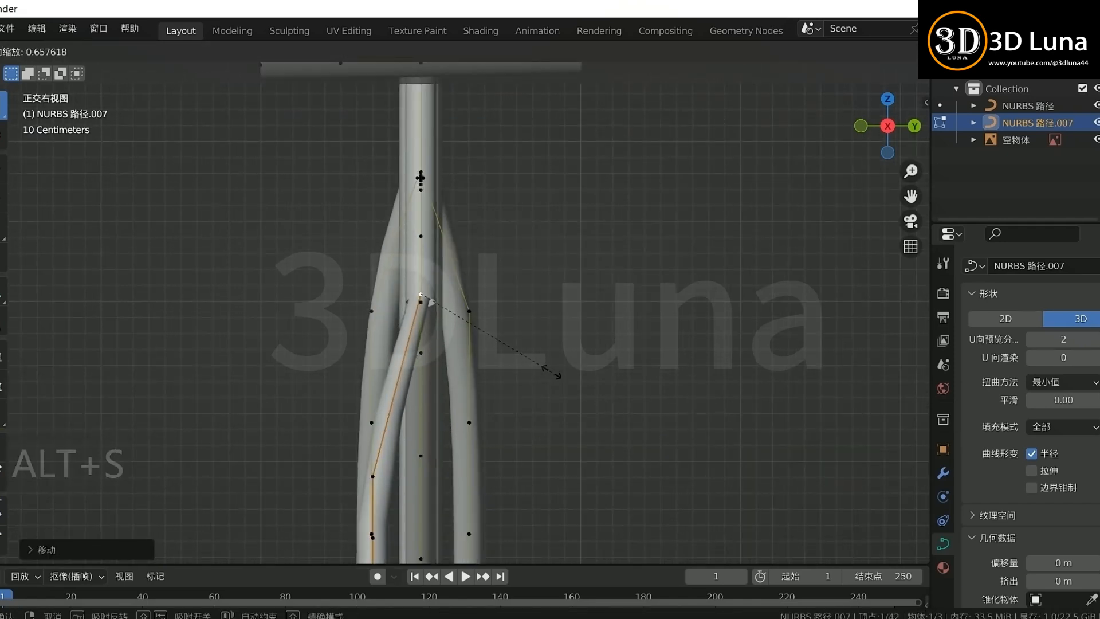
key(Tab)
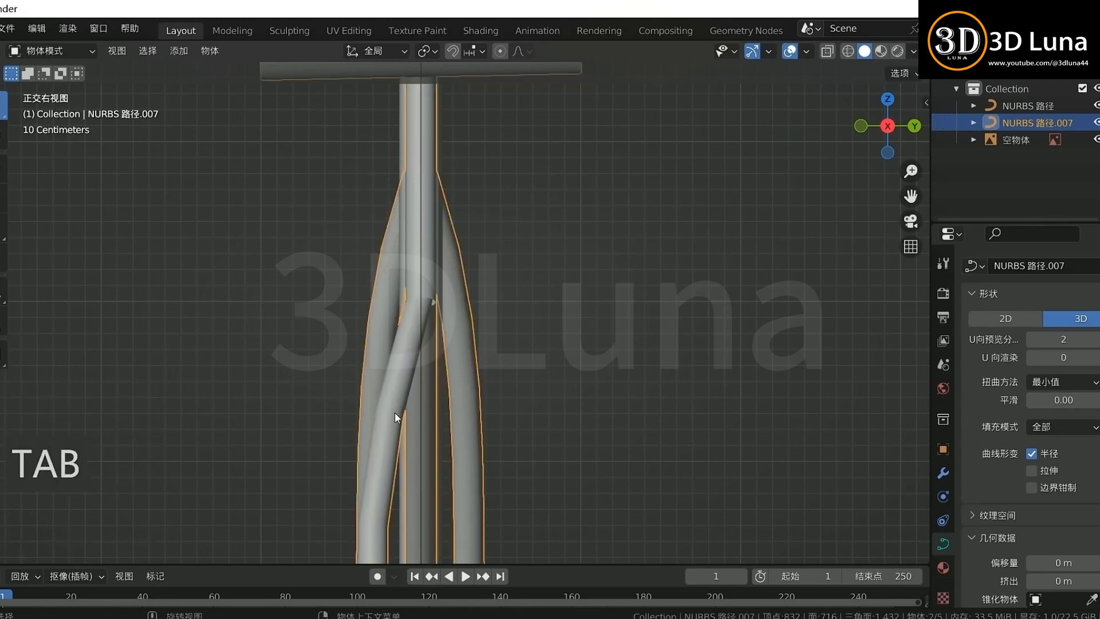
Step: Move the fork blade's upper control point in front view onto the head tube's lower end
scroll(394, 413, down, 3)
click(491, 440)
middle_drag(395, 412, 533, 371)
key(Tab)
key(KP_1)
scroll(450, 314, up, 3)
click(549, 294)
key(g)
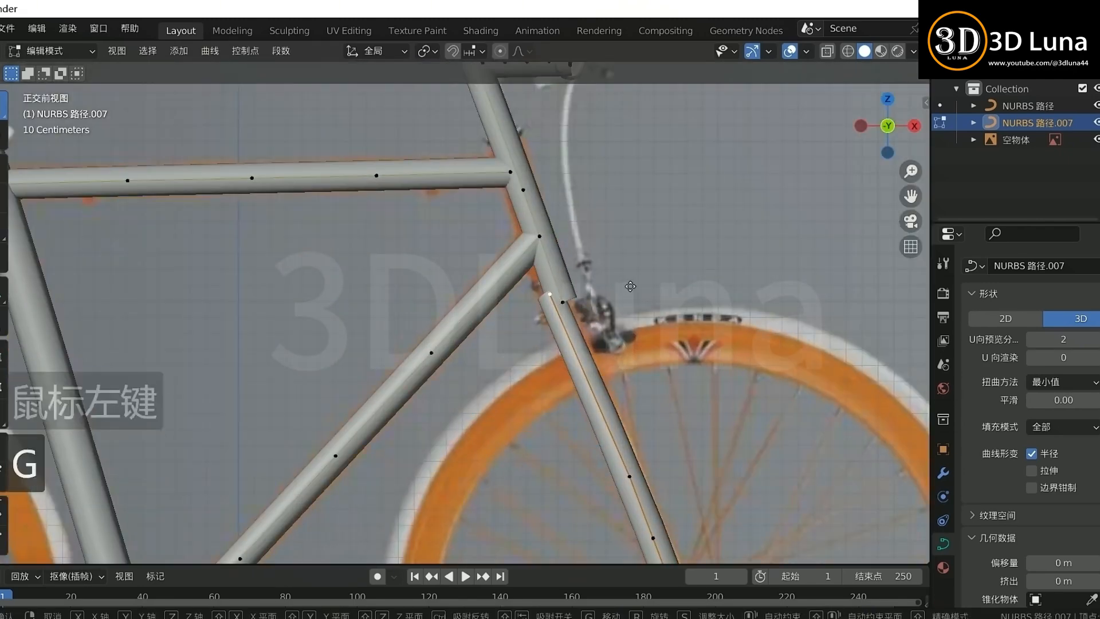
click(638, 284)
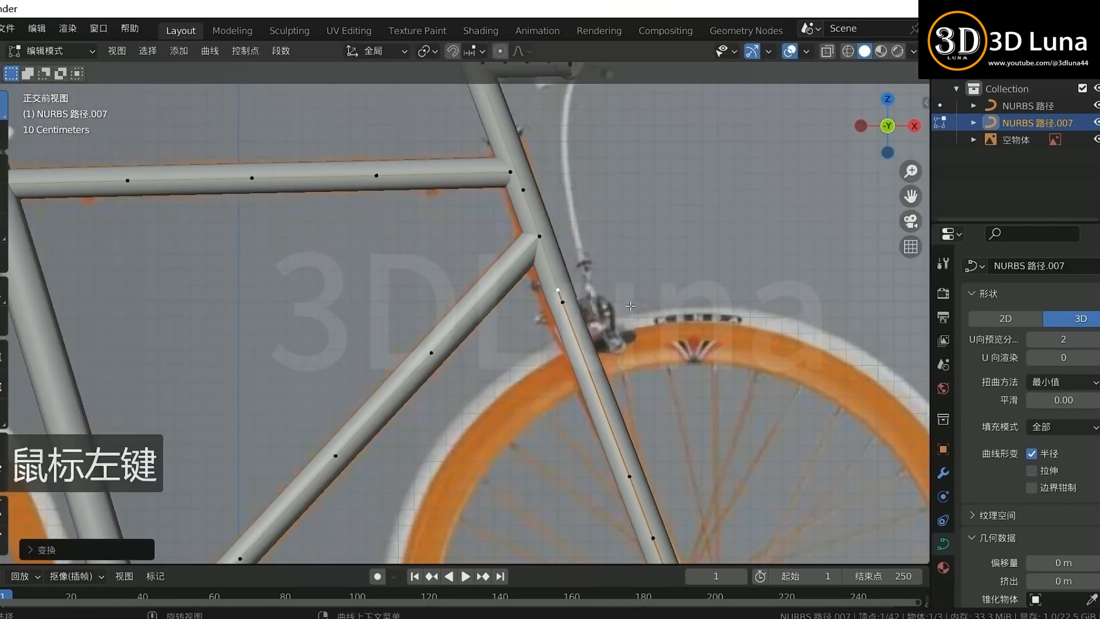
key(Tab)
Step: Select the entire fork blade path and duplicate it with an offset along Y
scroll(602, 355, down, 3)
middle_drag(593, 369, 550, 385)
key(Tab)
shift+click(504, 487)
middle_drag(584, 462, 458, 422)
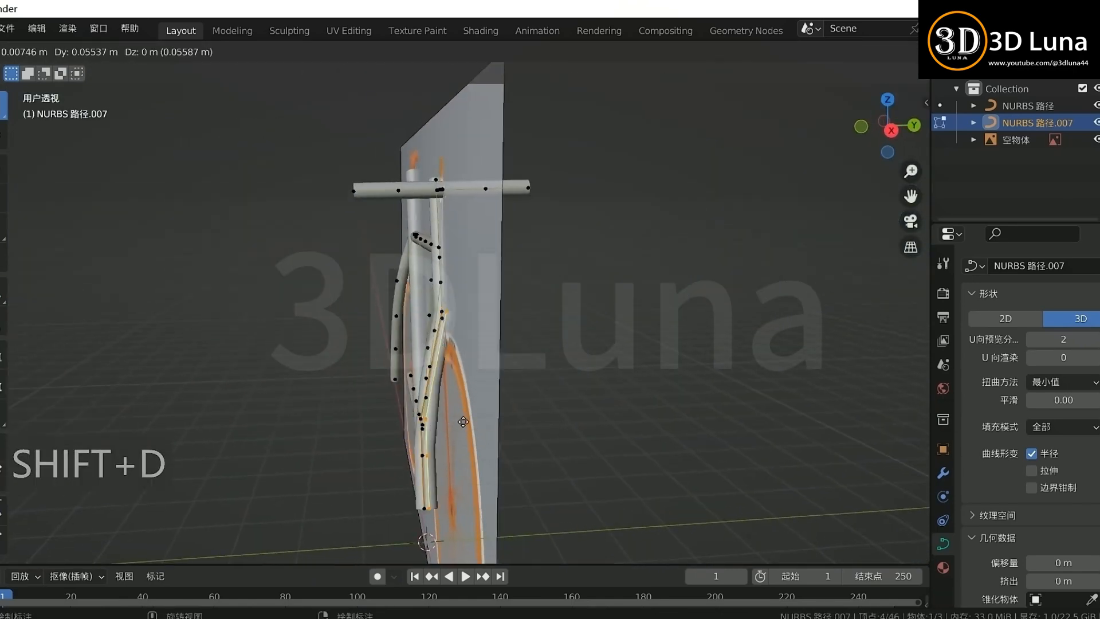
click(484, 420)
Step: Mirror the copied fork blade along Y and align it along Y on the other side of the head tube
right_click(483, 420)
mouse_move(479, 373)
click(543, 413)
key(KP_1)
key(KP_3)
scroll(598, 394, up, 4)
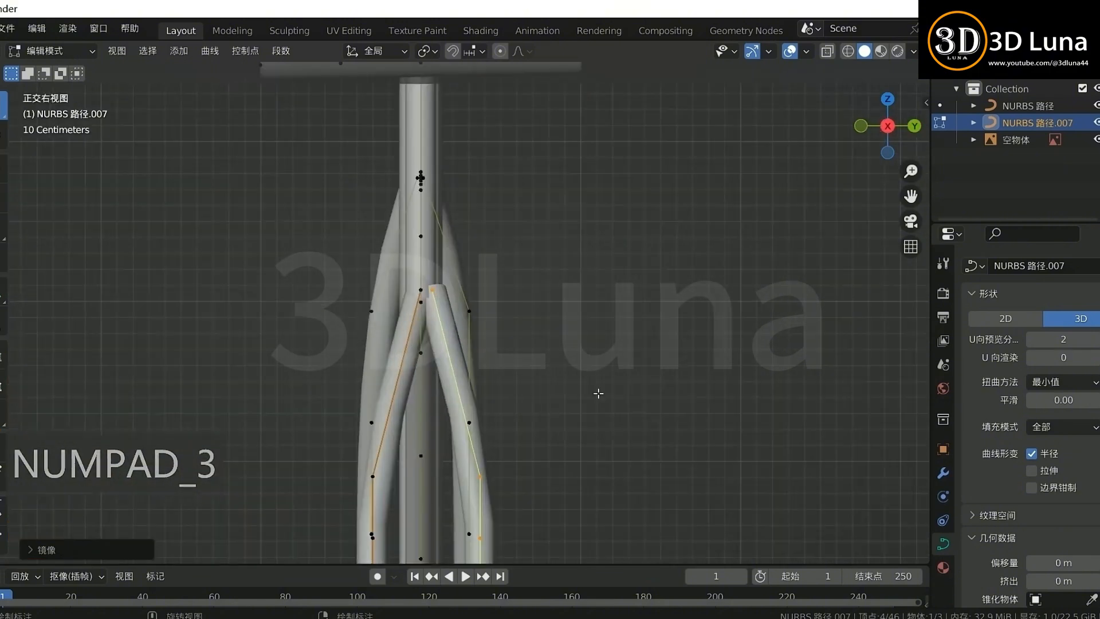
click(613, 392)
scroll(613, 391, down, 3)
key(Tab)
middle_drag(573, 437, 613, 344)
Step: Select the frame curve together with the seat tube curve in Object Mode
click(476, 298)
click(476, 295)
key(g)
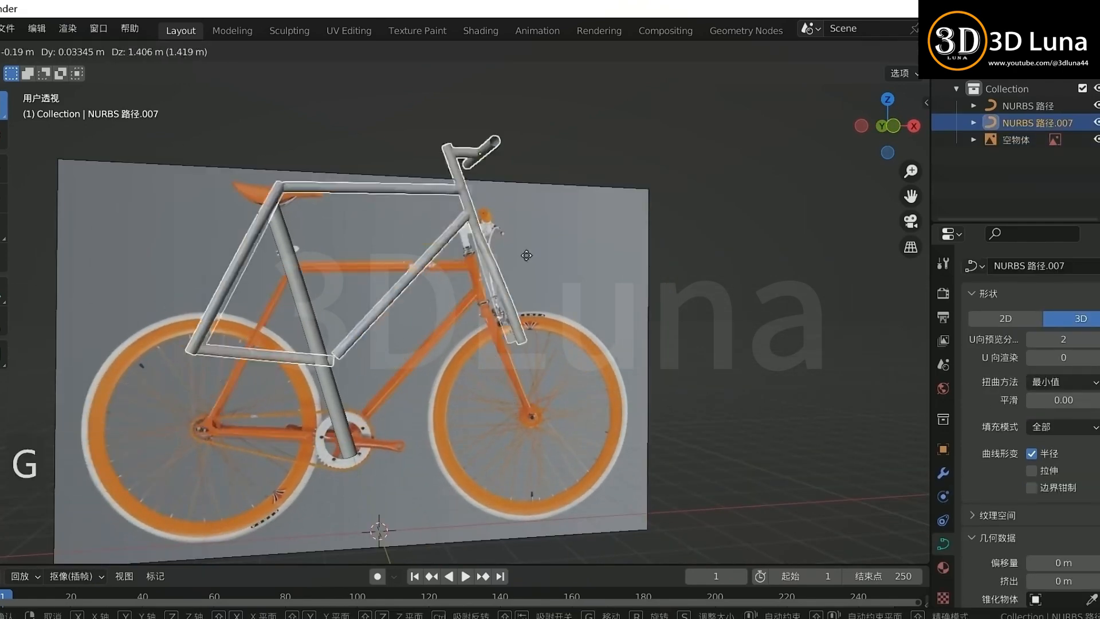
right_click(464, 222)
shift+click(315, 345)
key(g)
right_click(521, 315)
Step: Convert the selected frame and seat tube curves to meshes and join them into one object
key(ctrl+j)
key(ctrl+z)
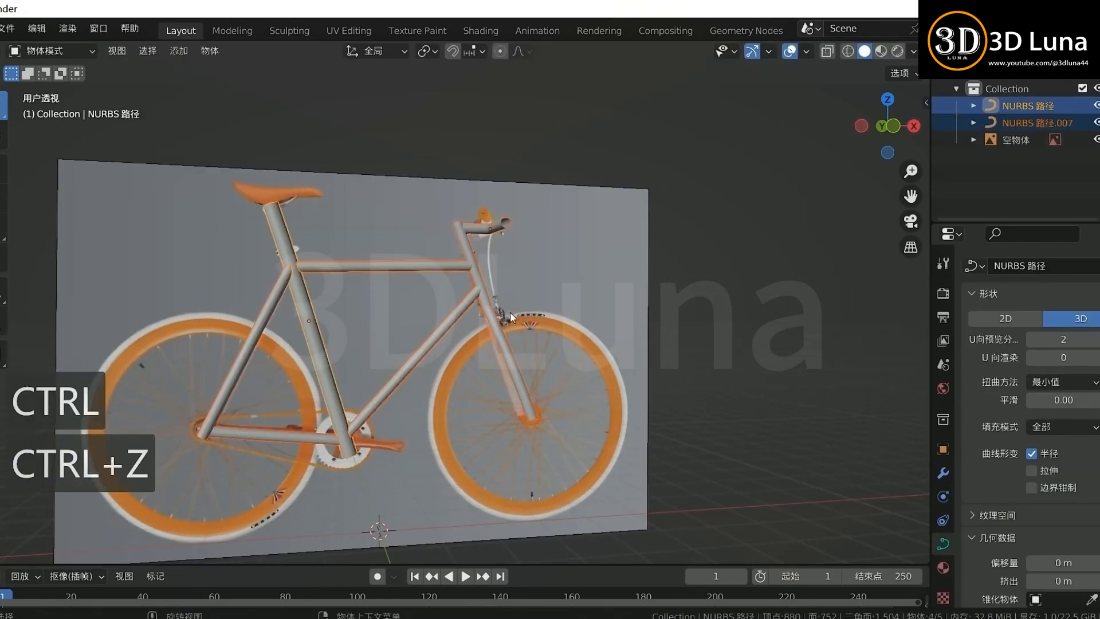
right_click(510, 312)
mouse_move(439, 356)
click(543, 377)
key(ctrl+j)
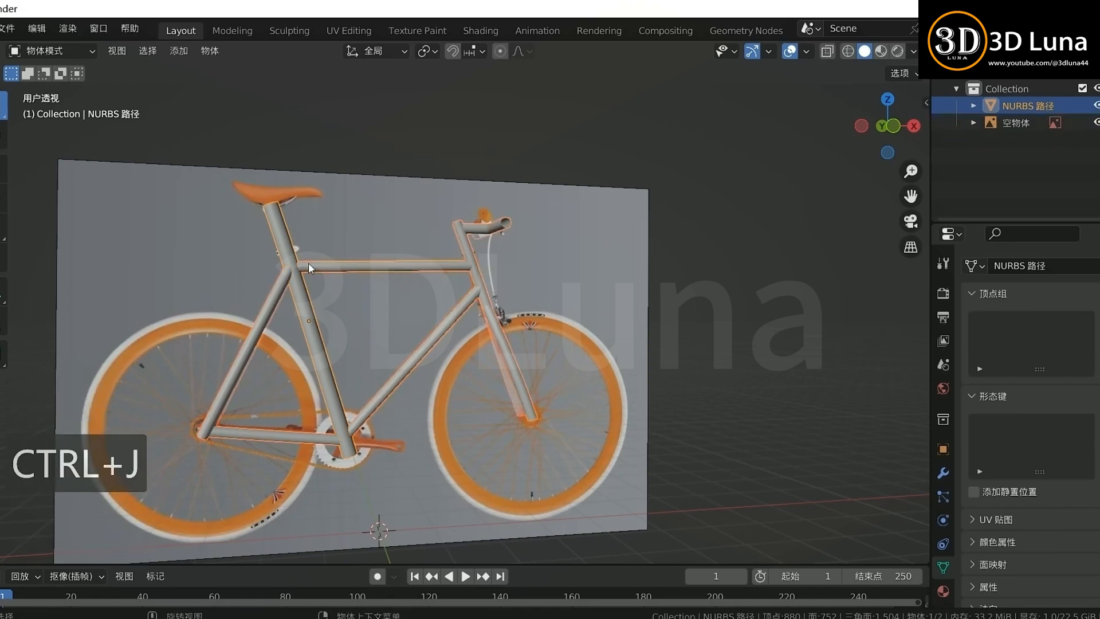
Step: Extrude the edge loop at the handlebar's near open end, scale it and fill the opening with a face
click(682, 313)
scroll(573, 309, up, 4)
middle_drag(555, 310, 447, 275)
scroll(447, 275, up, 3)
click(449, 274)
key(Tab)
scroll(567, 319, up, 2)
key(e)
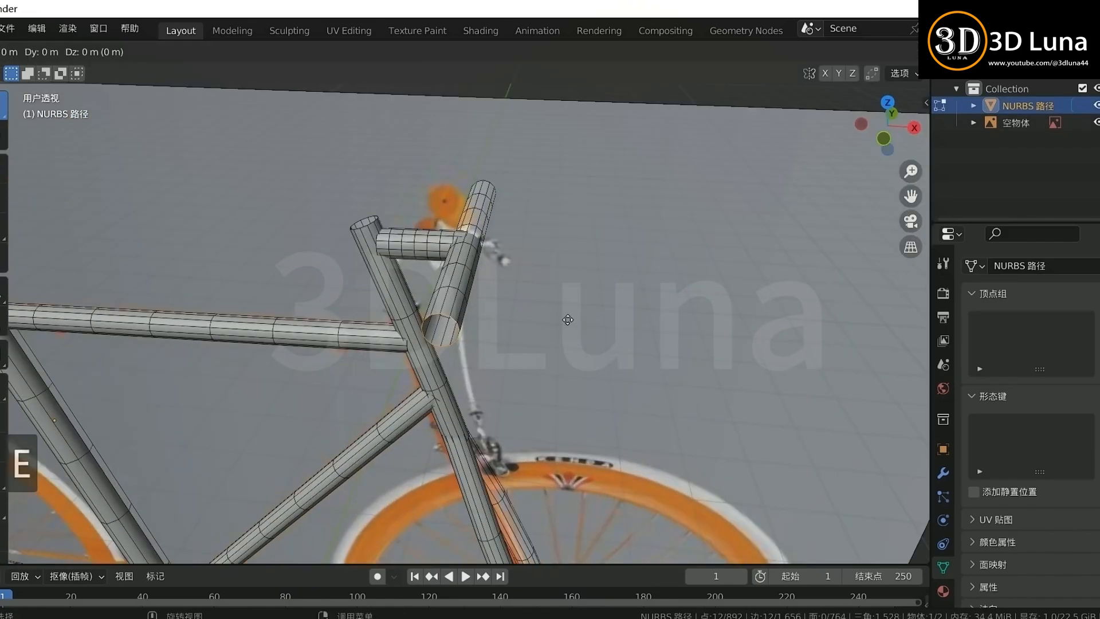
middle_drag(523, 307, 594, 253)
key(s)
click(473, 226)
key(f)
key(Tab)
Step: Close off the handlebar's opposite end in Edit Mode
click(533, 297)
middle_drag(532, 297, 492, 404)
key(Tab)
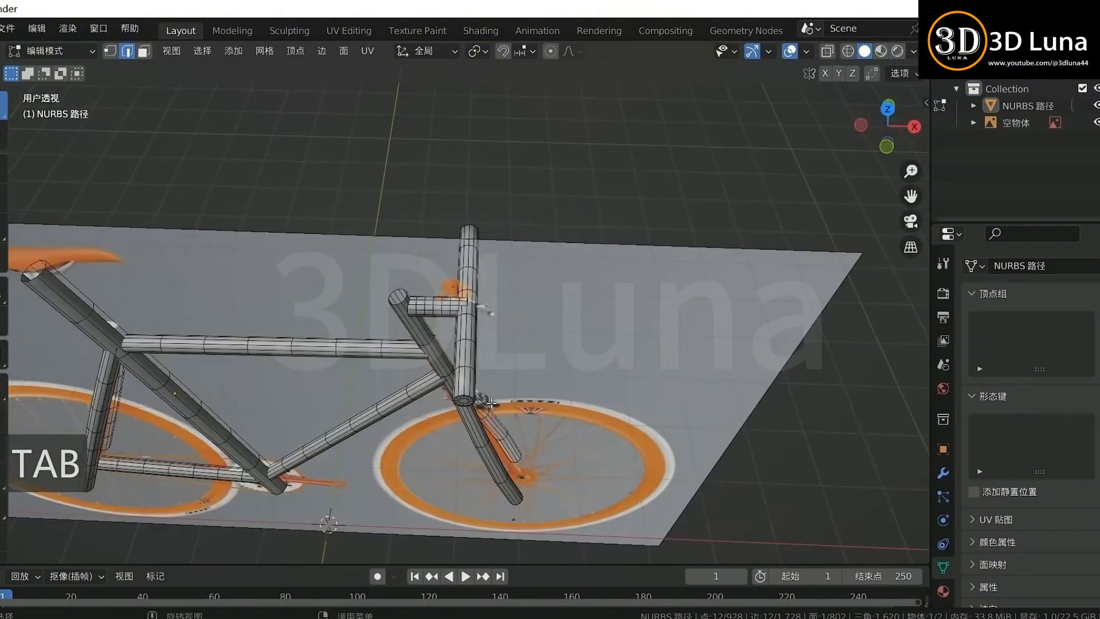
click(476, 229)
key(Tab)
click(553, 240)
middle_drag(553, 239, 521, 356)
Step: Fill the head tube's open top with a face and add loop cuts to the tube
click(445, 347)
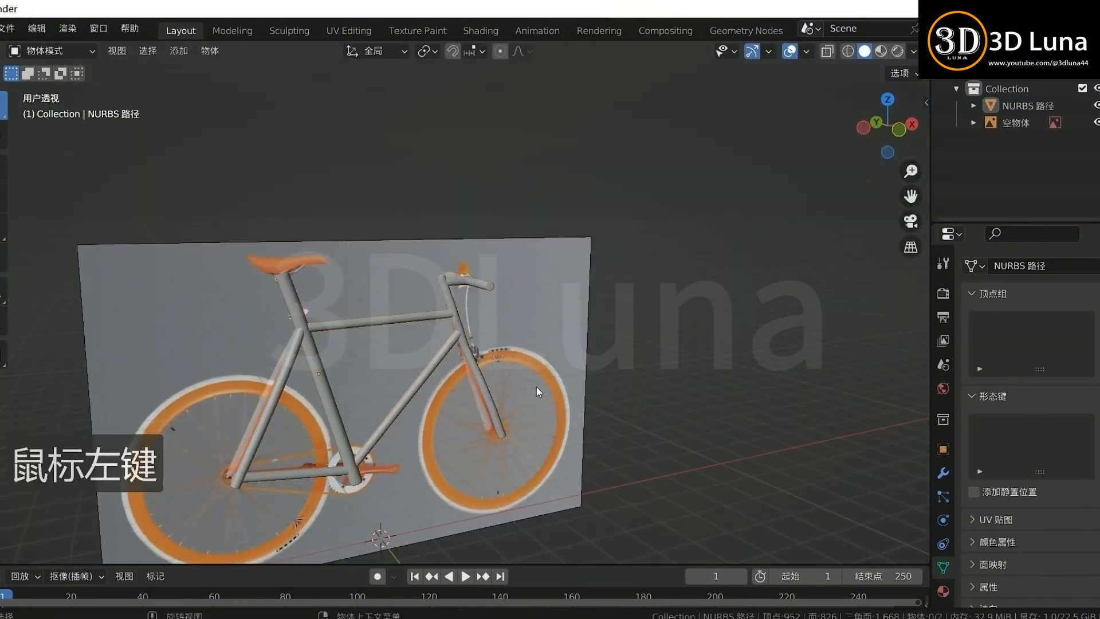
mouse_move(538, 392)
middle_down()
mouse_move(526, 376)
mouse_move(639, 368)
mouse_move(545, 373)
mouse_move(543, 412)
middle_up()
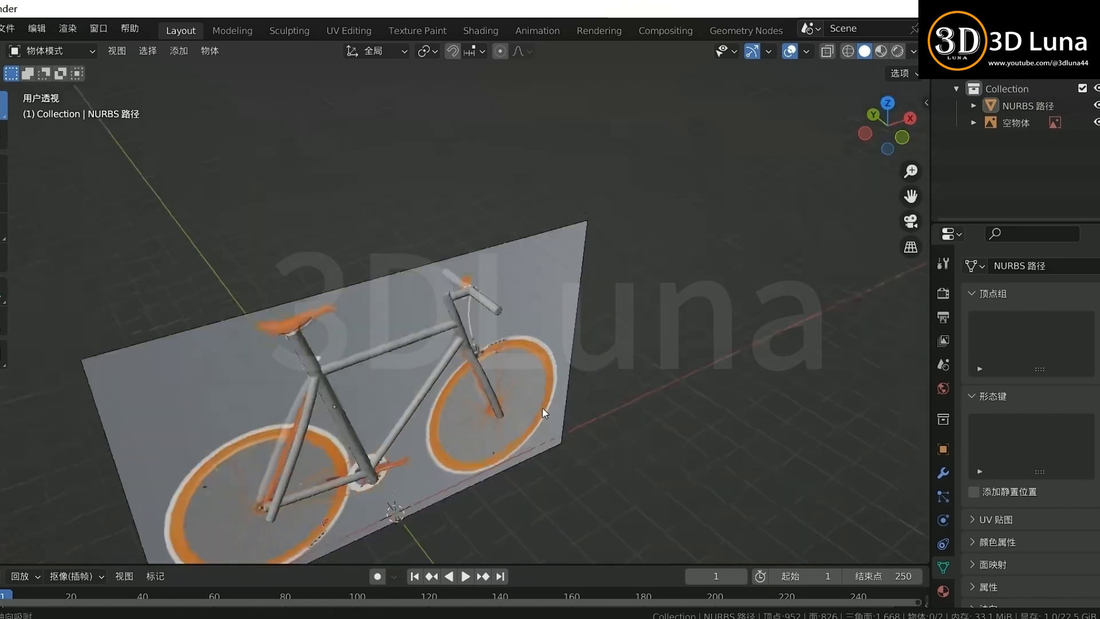
key(Tab)
scroll(454, 292, up, 6)
click(437, 284)
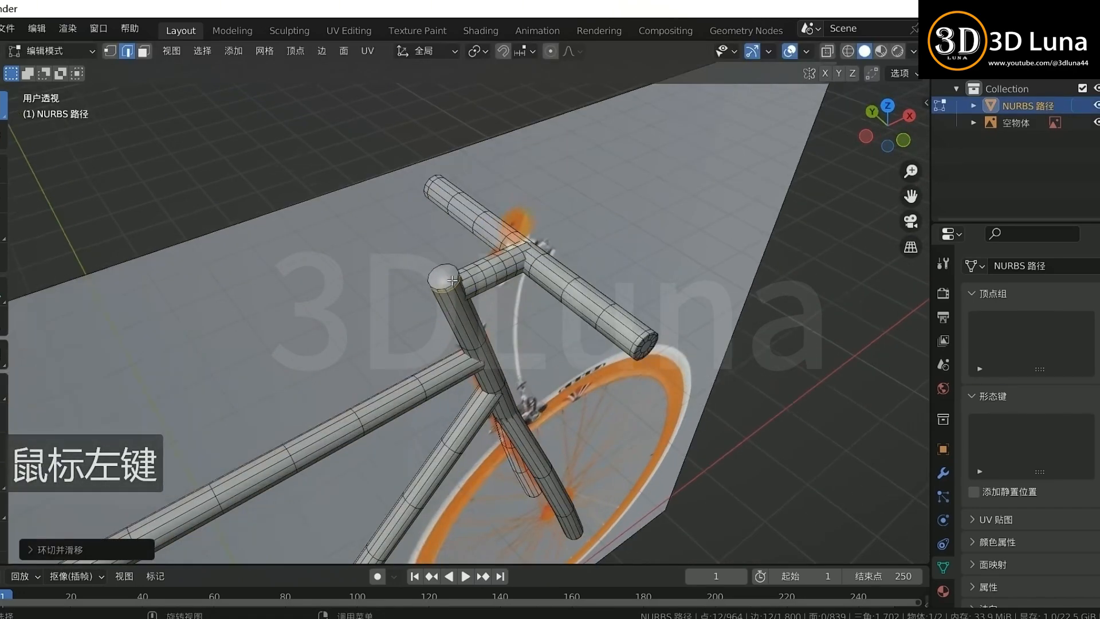
key(ctrl+z)
scroll(563, 289, up, 4)
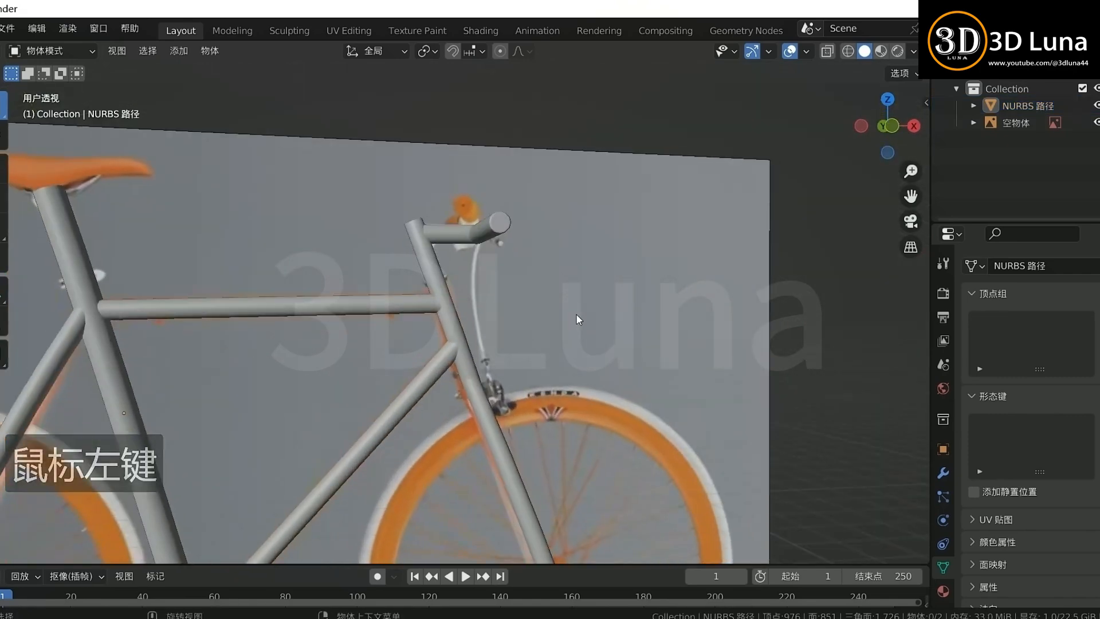
Step: Cap the open lower ends of the fork blades and the rear stays in Edit Mode
middle_drag(576, 315, 527, 350)
key(Tab)
scroll(617, 433, up, 4)
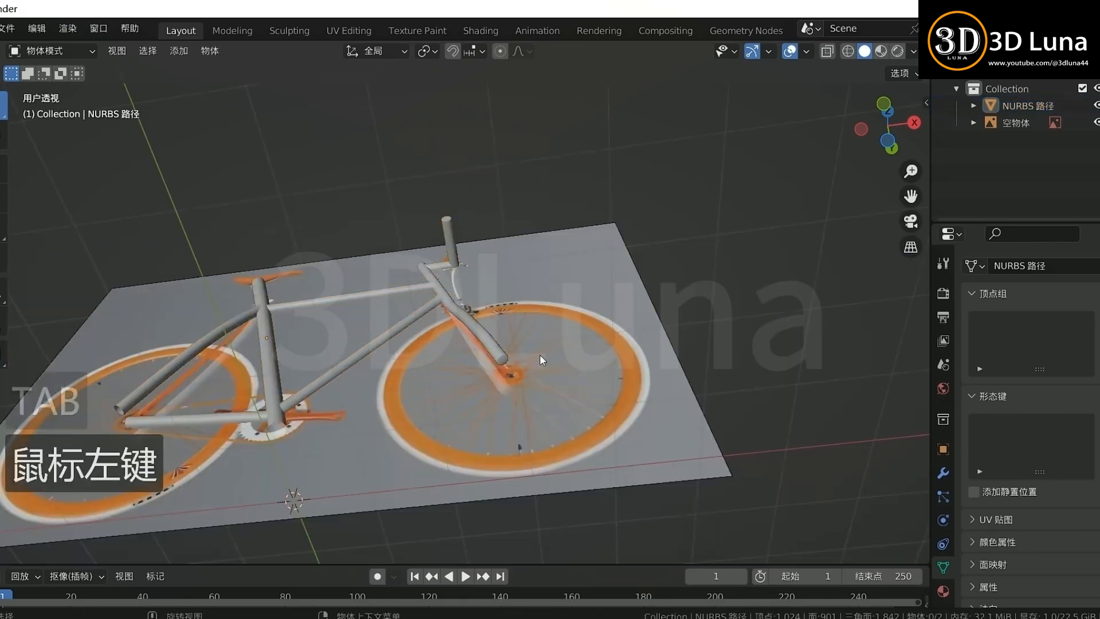
middle_drag(540, 354, 402, 440)
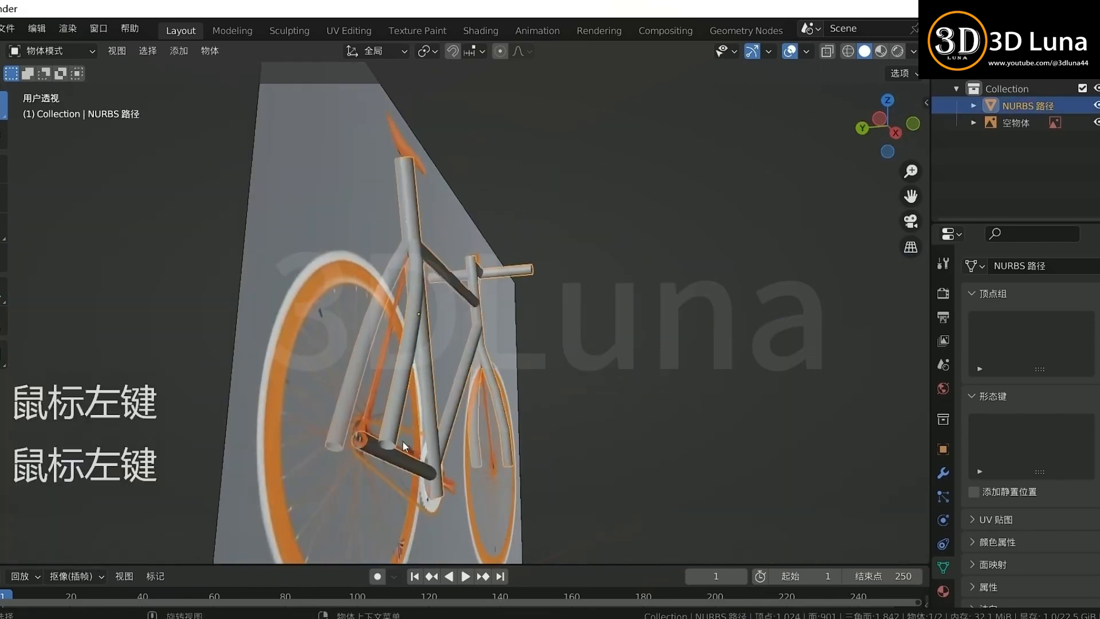
key(Tab)
scroll(432, 382, up, 5)
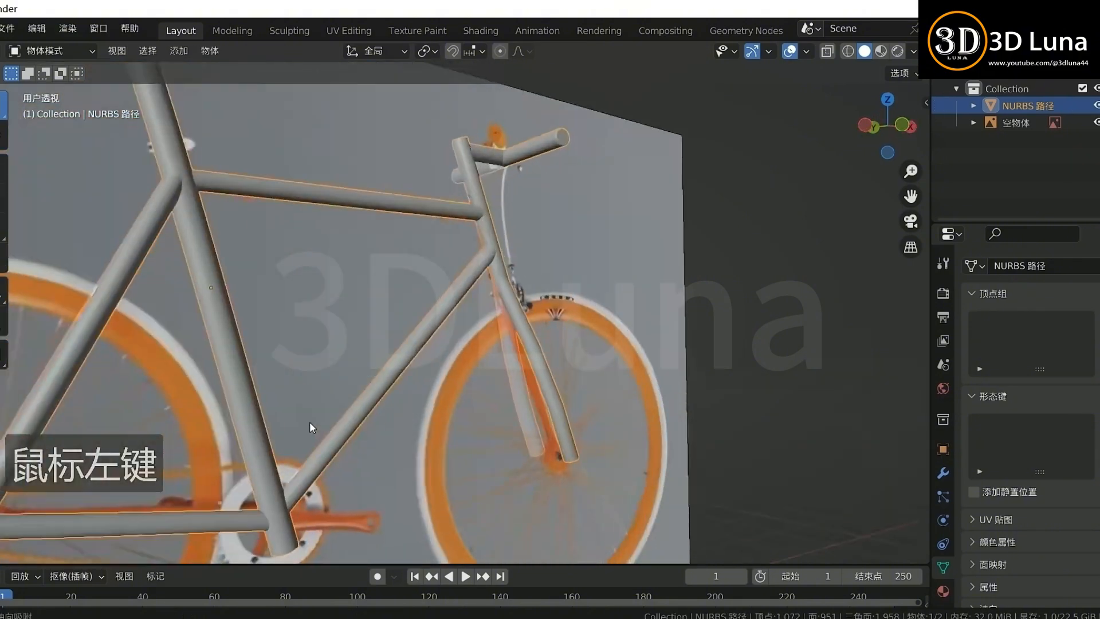
Step: Delete the lower horizontal stay between the rear hub and the seat tube from the frame mesh
middle_drag(309, 422, 388, 473)
scroll(276, 410, down, 4)
key(alt+z)
key(Tab)
key(x)
click(373, 472)
key(Tab)
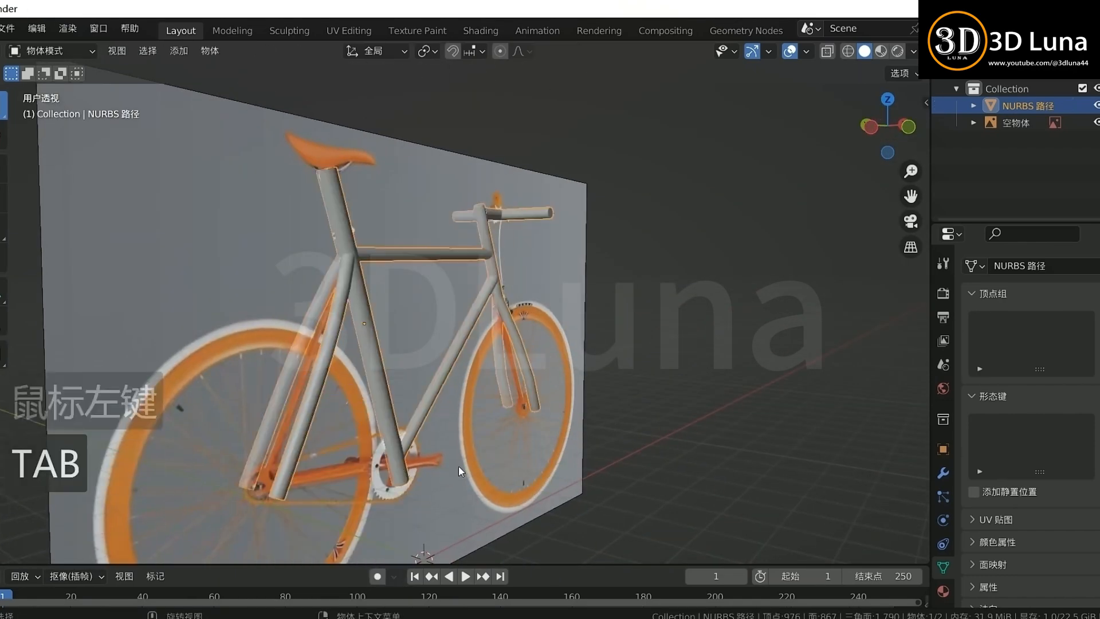
Step: Add a NURBS path to the scene in the front view
click(458, 466)
middle_drag(458, 466, 335, 453)
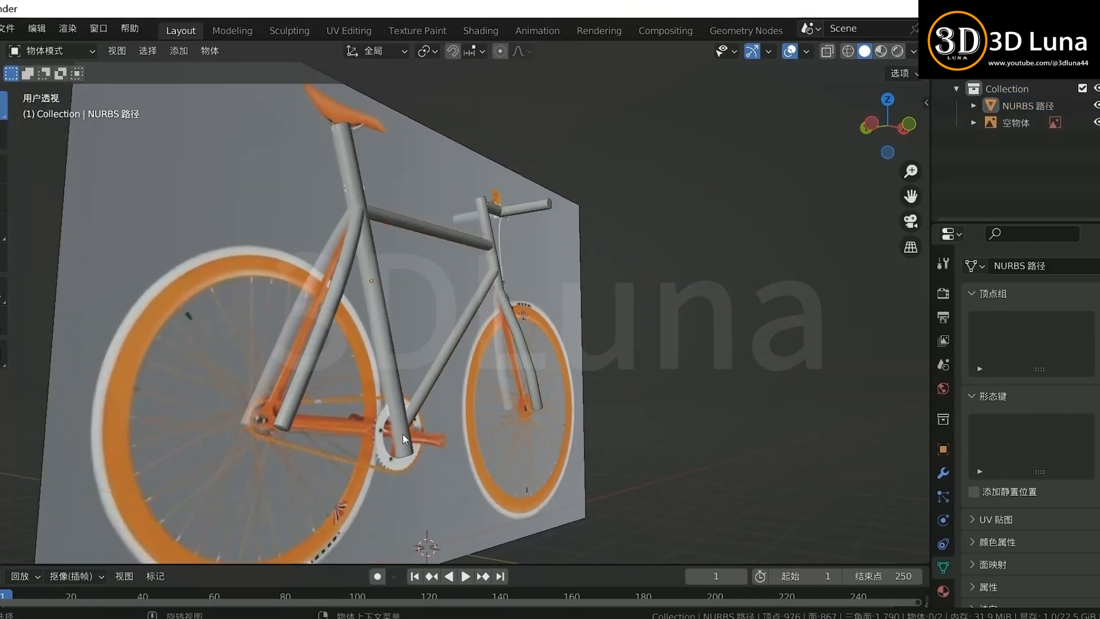
middle_drag(402, 433, 270, 449)
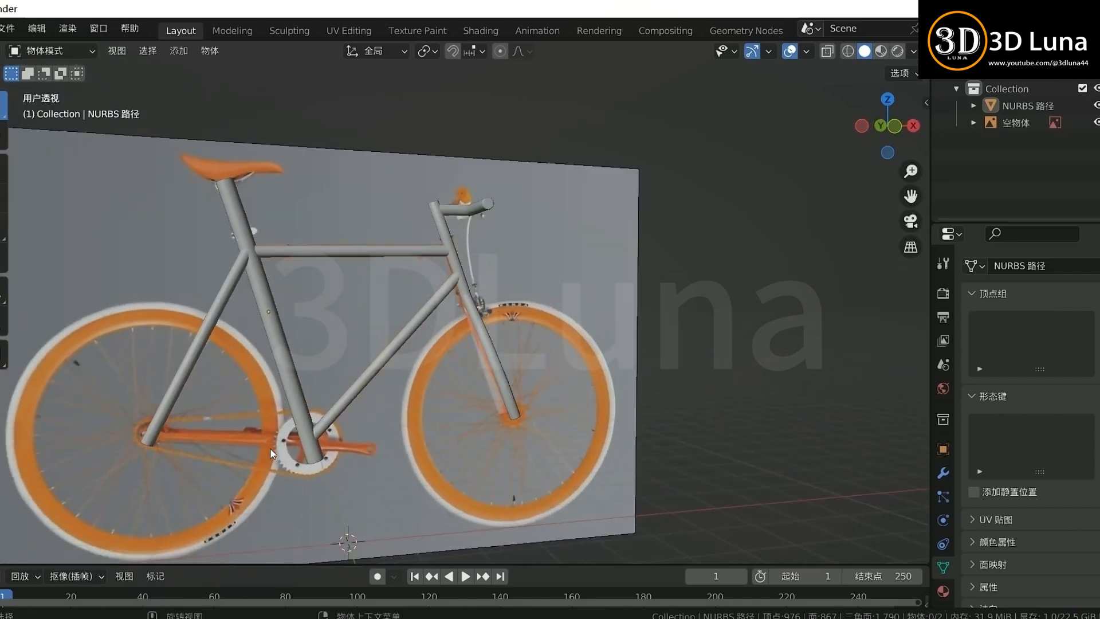
key(KP_1)
key(shift+a)
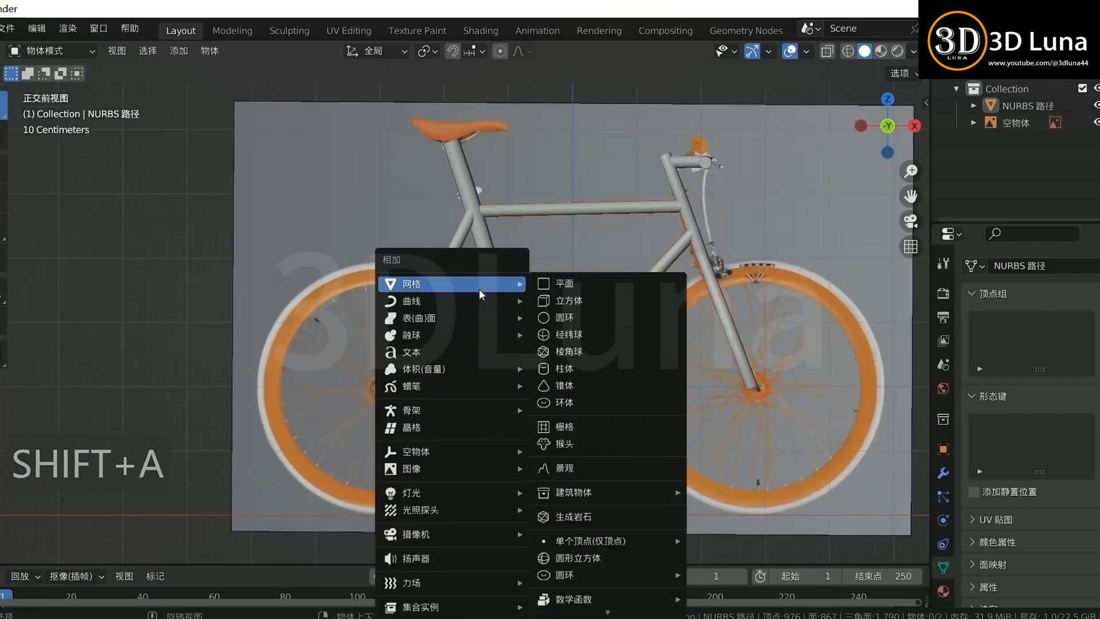
mouse_move(447, 301)
click(574, 375)
Step: Move, rotate and scale the path to follow the chainstay between the rear hub and the crank in the reference image
scroll(573, 438, down, 2)
scroll(517, 401, up, 4)
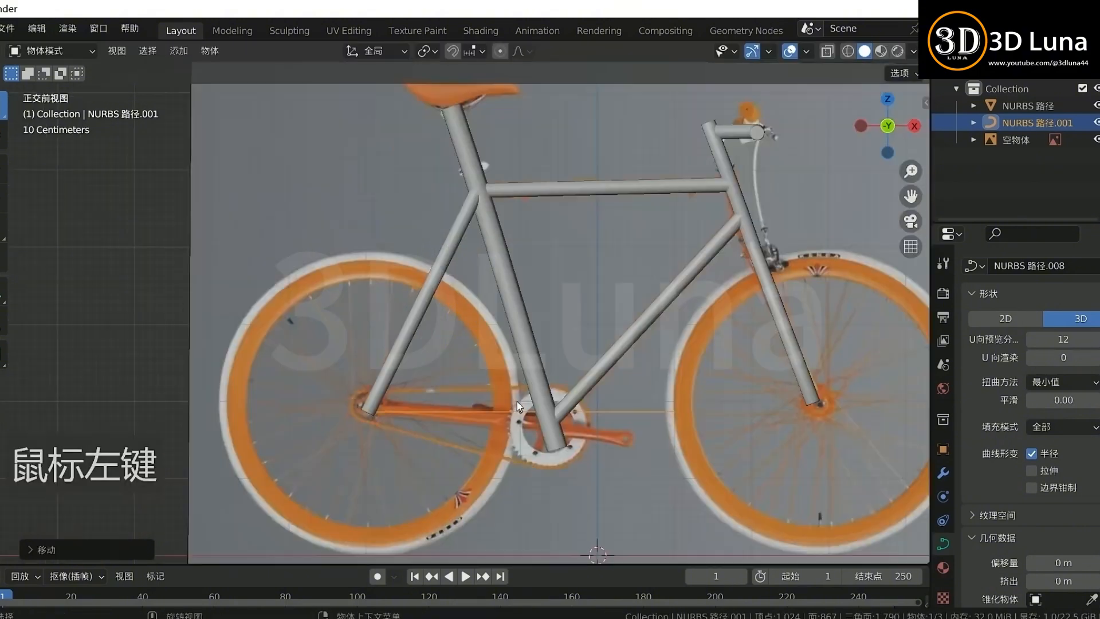
key(g)
key(g)
click(602, 421)
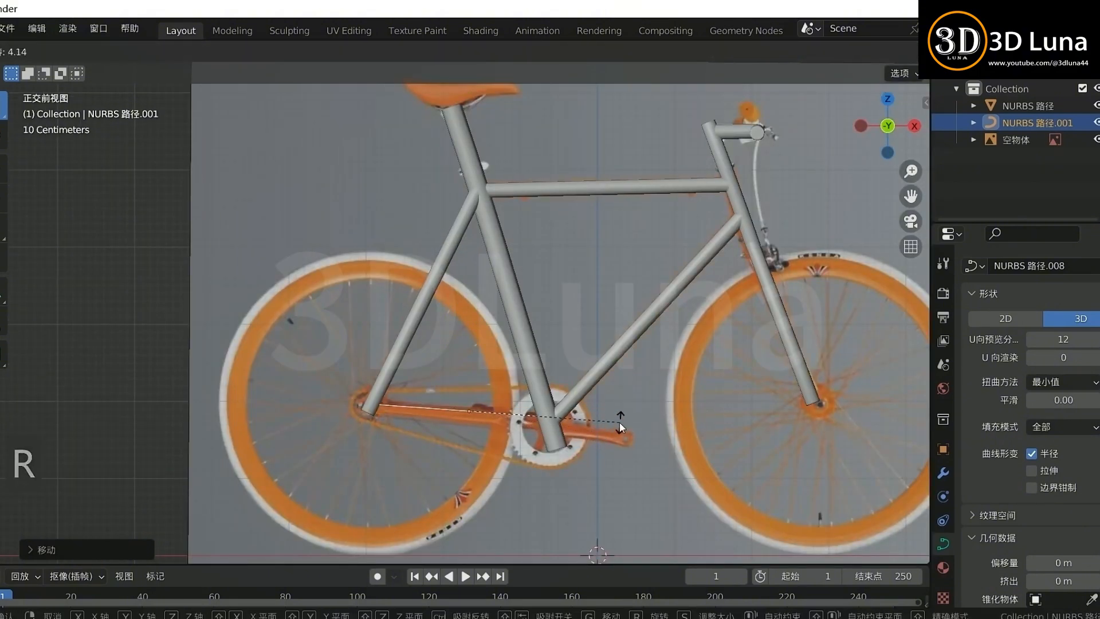
key(alt+z)
key(alt+z)
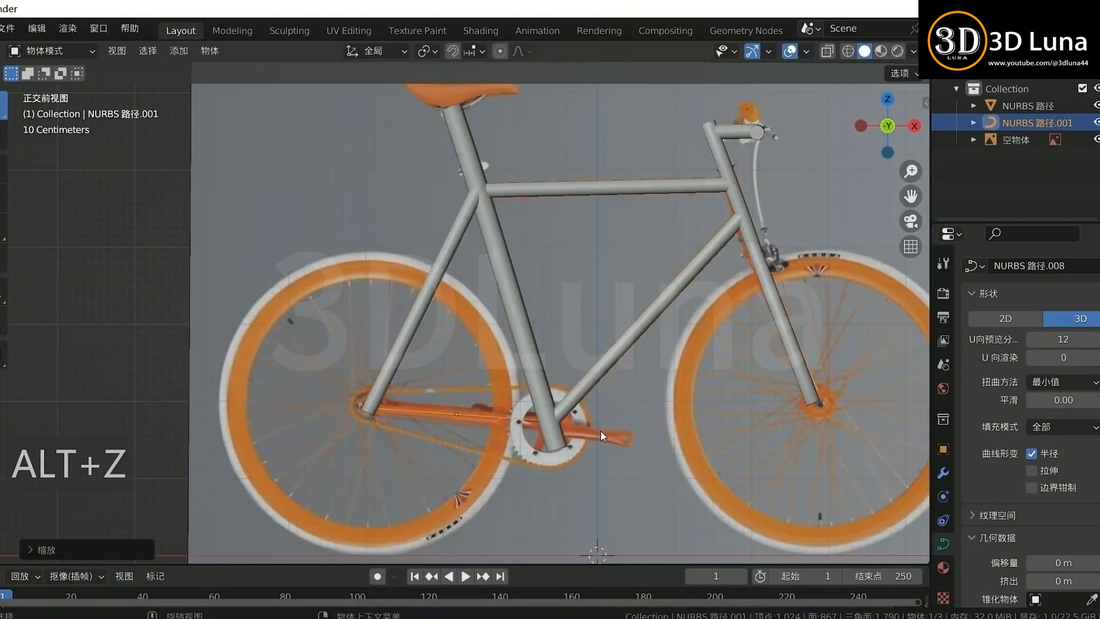
click(597, 426)
Step: Move the chainstay path along Y in the top view to line up with one of the rear stays
key(KP_7)
key(g)
key(y)
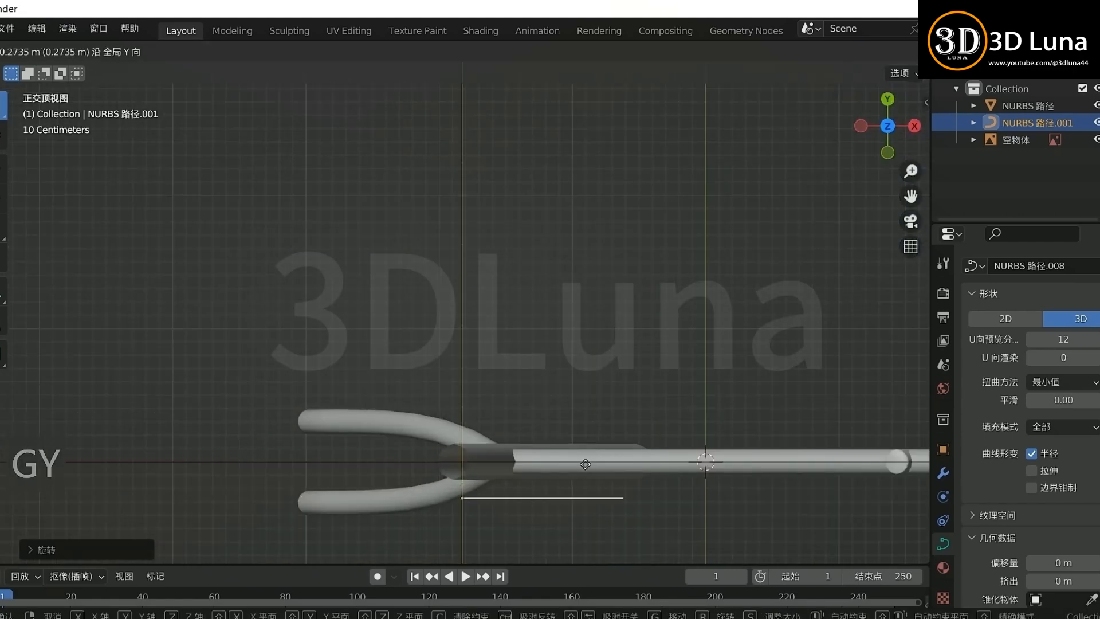
Step: Move the path's front control point along Y onto the frame's centreline
key(Tab)
click(623, 504)
key(g)
key(y)
click(651, 510)
middle_drag(651, 509, 725, 464)
key(g)
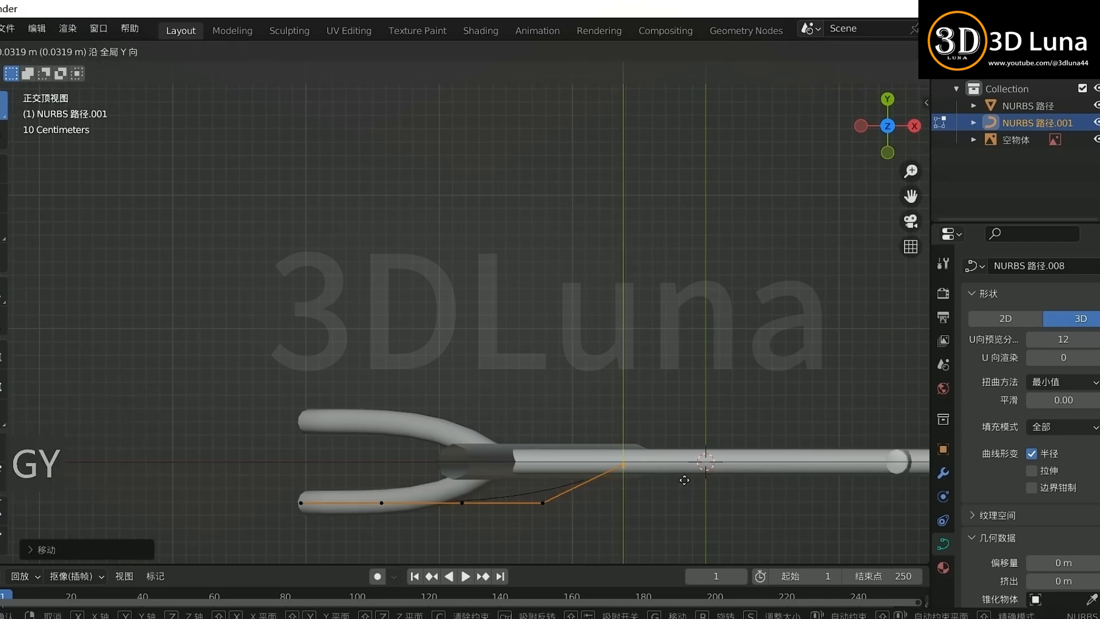
key(Tab)
Step: Set the path's U preview resolution to 2, bevel depth to 0.15 m and bevel resolution to 2
click(584, 490)
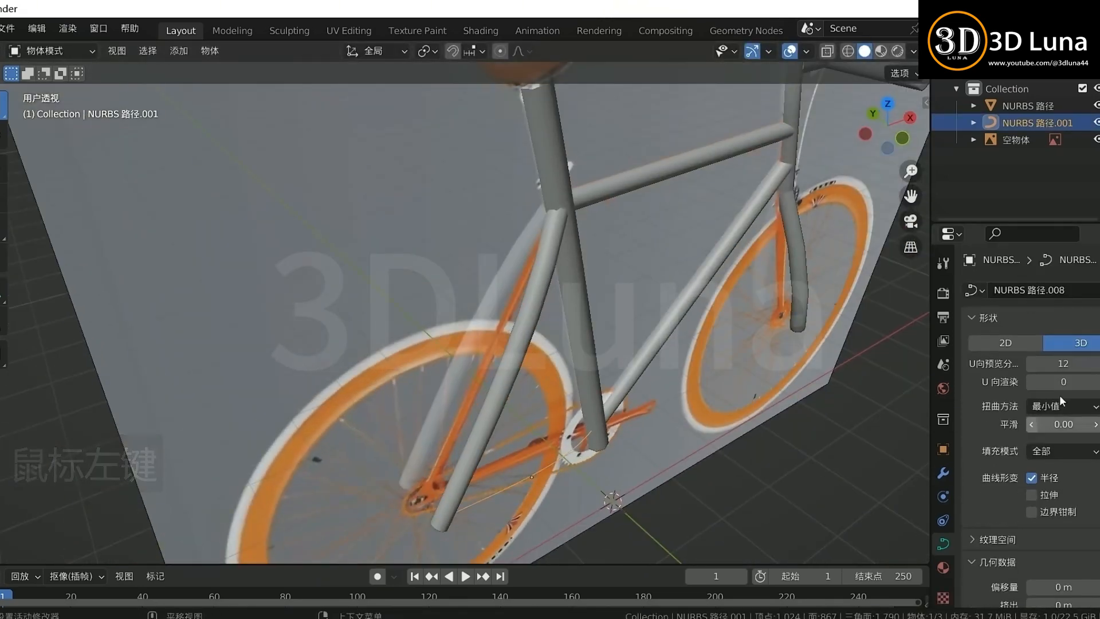
scroll(1060, 394, down, 10)
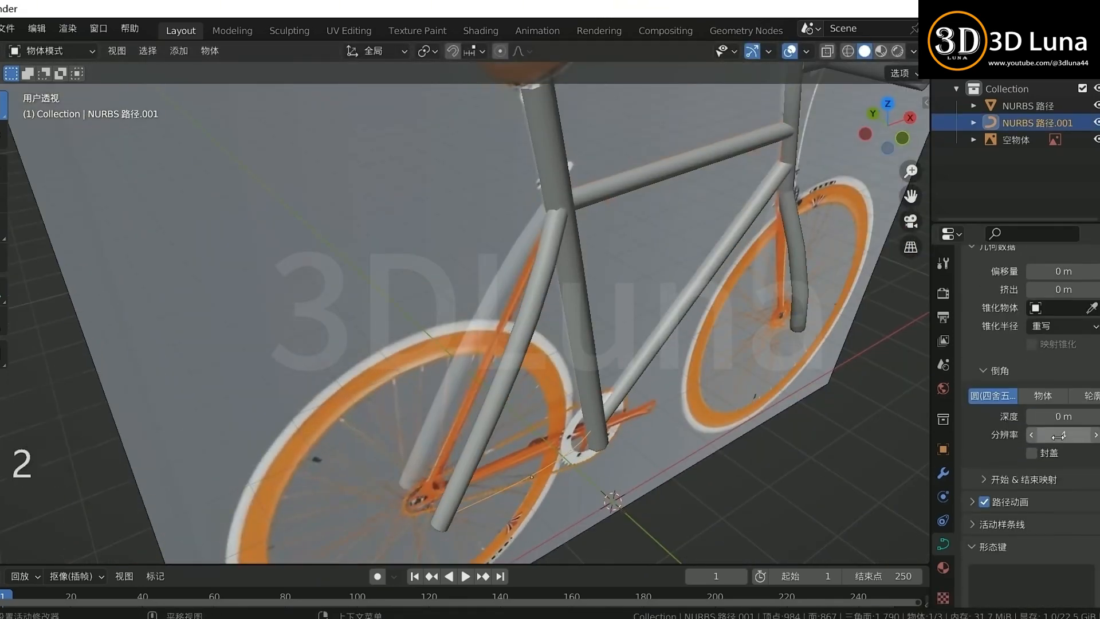
middle_drag(739, 435, 707, 496)
key(KP_3)
key(KP_1)
Step: Adjust the chainstay path's rear control point to meet the end of the rear stay at the hub
click(533, 495)
key(Tab)
key(KP_3)
key(KP_1)
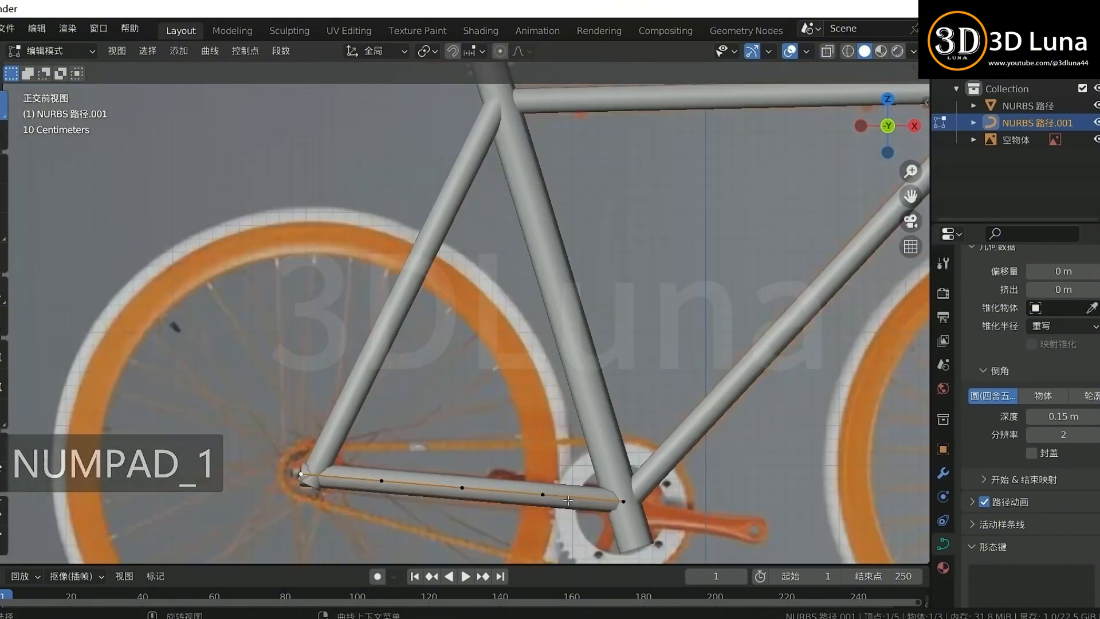
click(454, 485)
scroll(454, 486, down, 3)
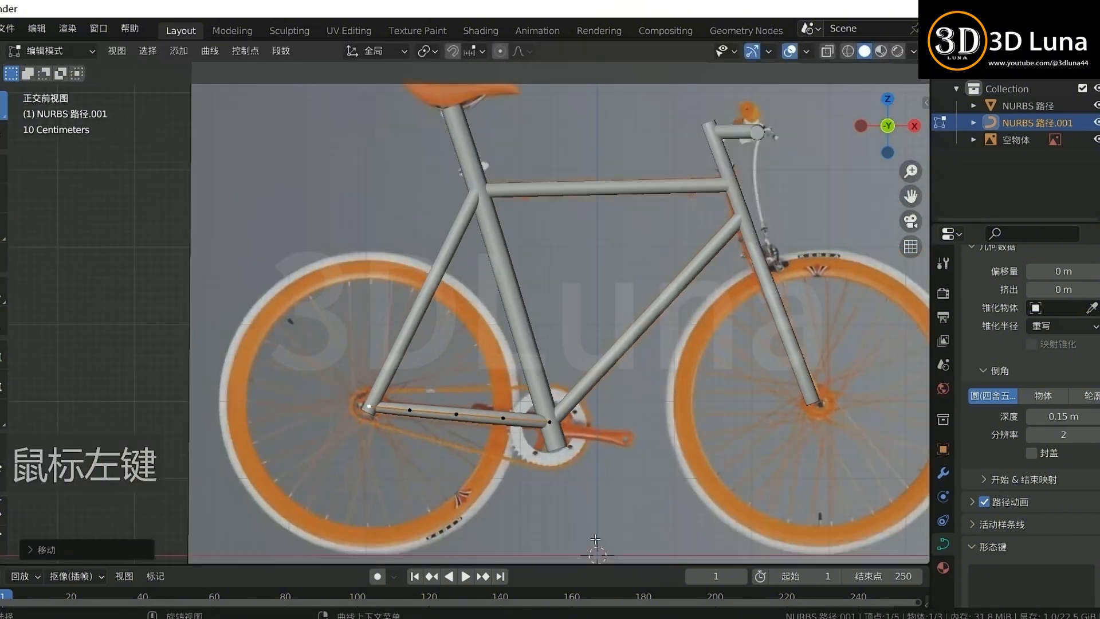
key(Tab)
Step: Duplicate the chainstay curve in place
click(439, 440)
scroll(438, 439, down, 2)
middle_drag(438, 439, 456, 487)
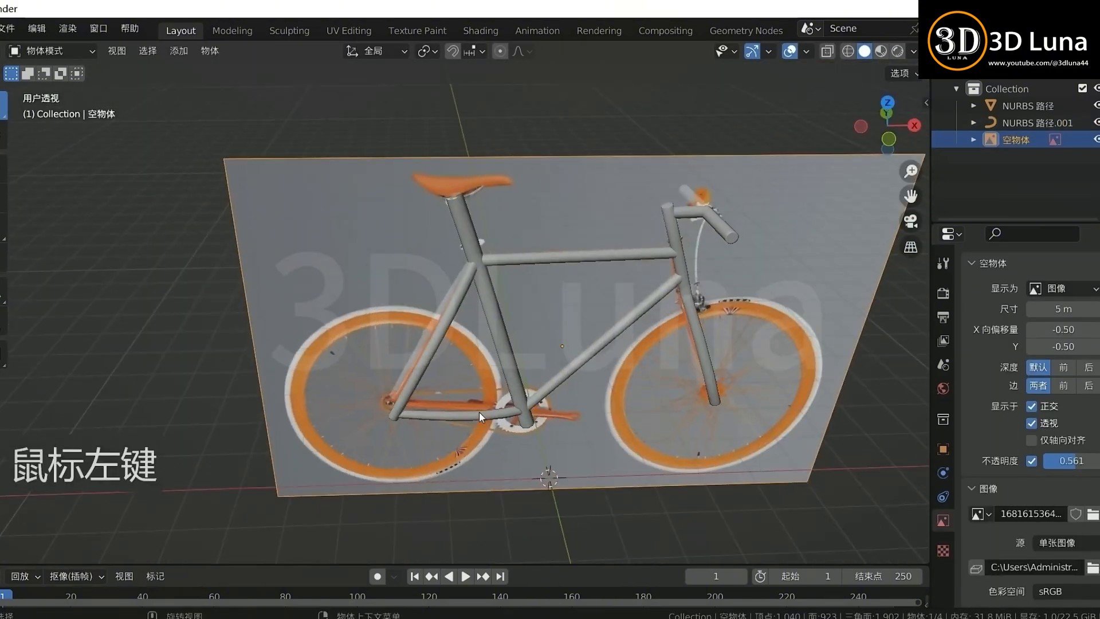
click(479, 412)
middle_drag(479, 412, 518, 417)
key(shift+d)
right_click(515, 418)
Step: Move the duplicate along Y to the opposite rear stay and mirror it across the frame's centreline
key(KP_7)
scroll(516, 418, up, 3)
key(g)
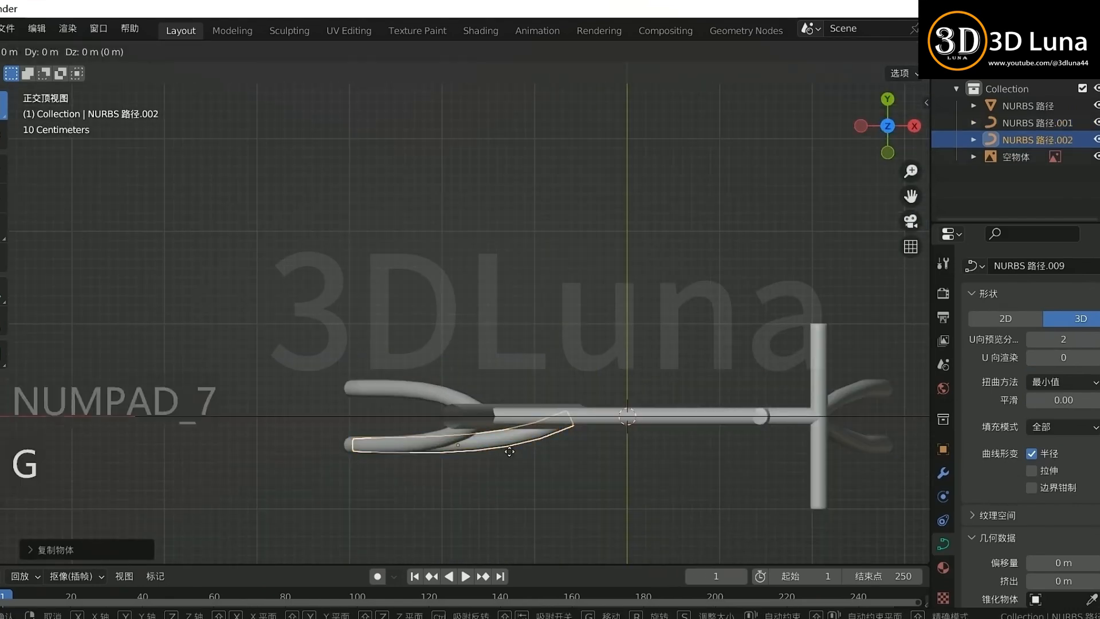
key(y)
click(504, 393)
right_click(504, 393)
mouse_move(482, 507)
click(583, 430)
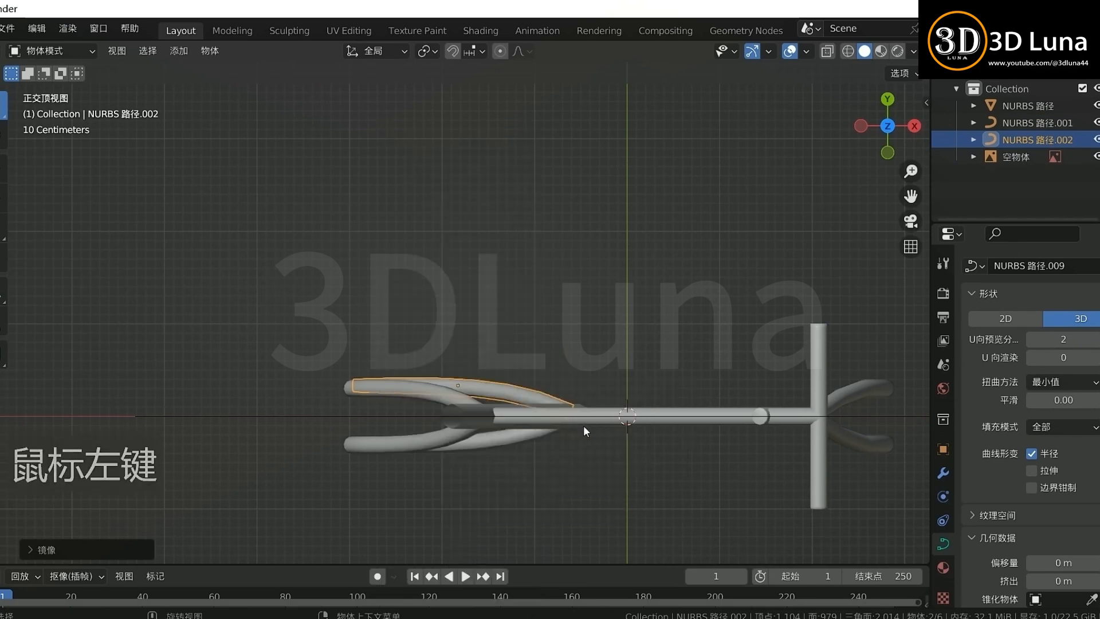
Step: Adjust the mirrored chainstay's front end along Y so it meets the seat tube
key(Tab)
key(g)
key(y)
click(635, 476)
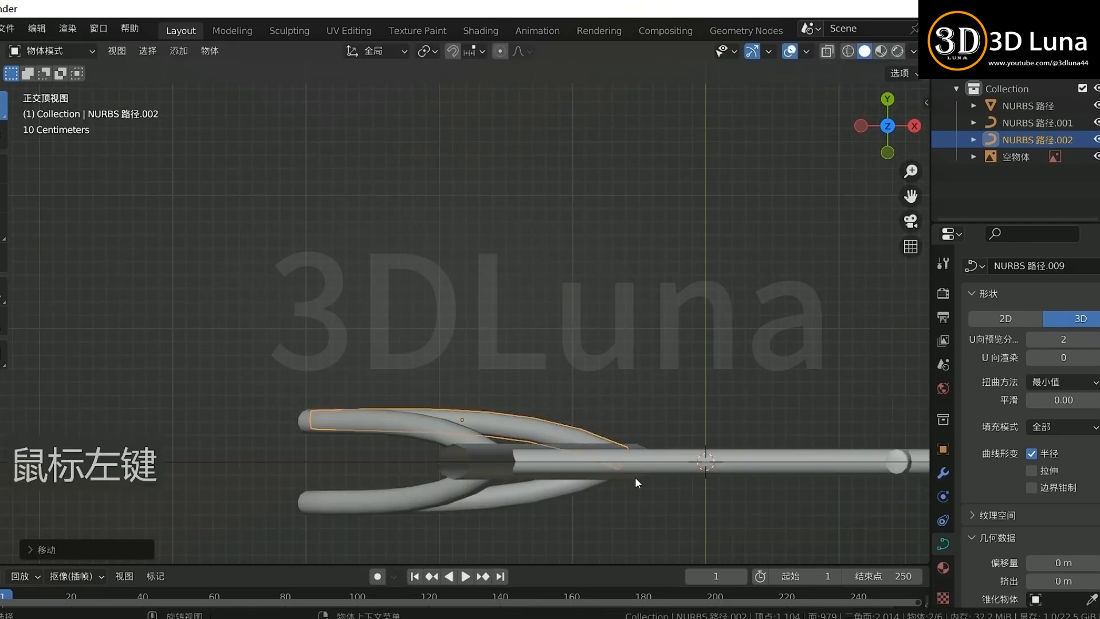
key(Tab)
key(Tab)
key(g)
key(y)
click(635, 479)
key(Tab)
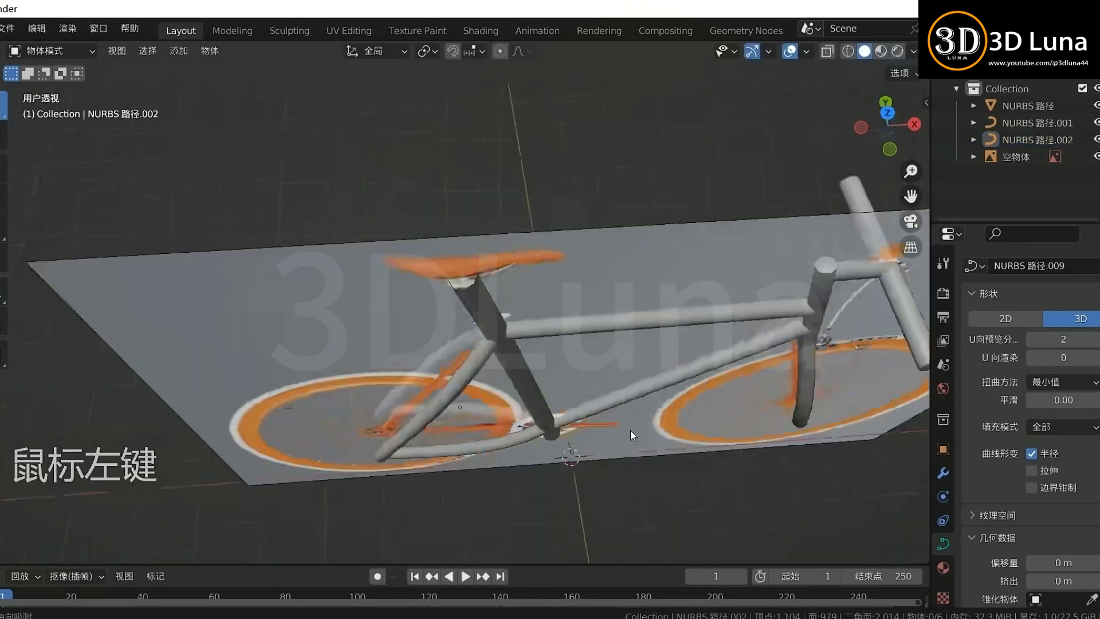
Step: Convert both chainstay curves to meshes and join them with the rest of the frame
shift+click(507, 418)
mouse_move(506, 418)
middle_down()
mouse_move(608, 418)
mouse_move(501, 411)
middle_up()
right_click(503, 415)
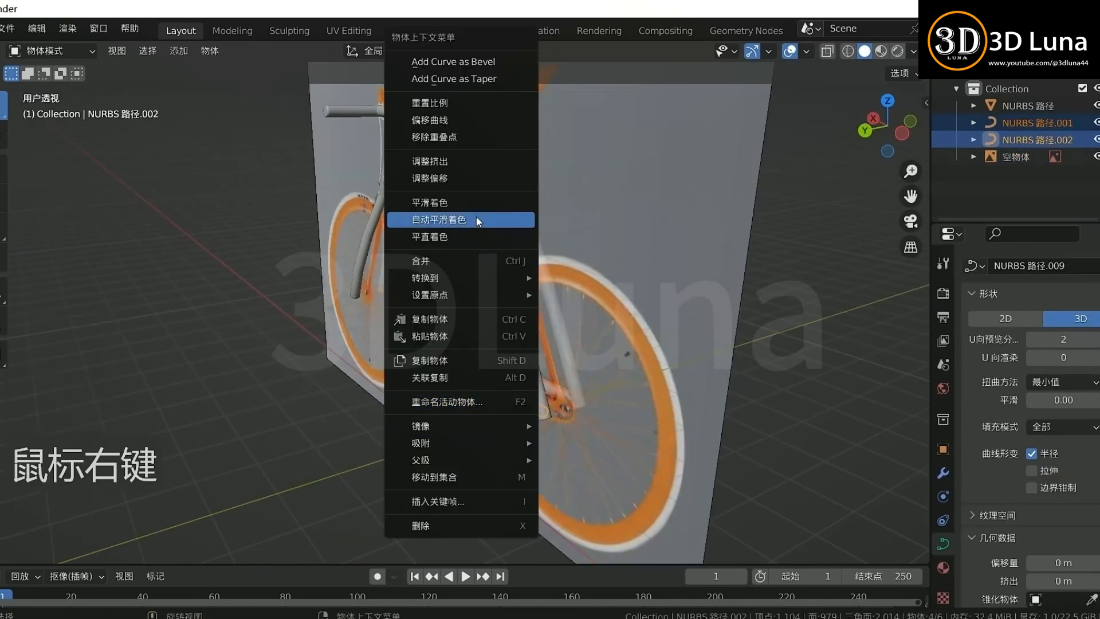
mouse_move(465, 281)
click(574, 277)
middle_drag(666, 342, 524, 428)
key(ctrl+j)
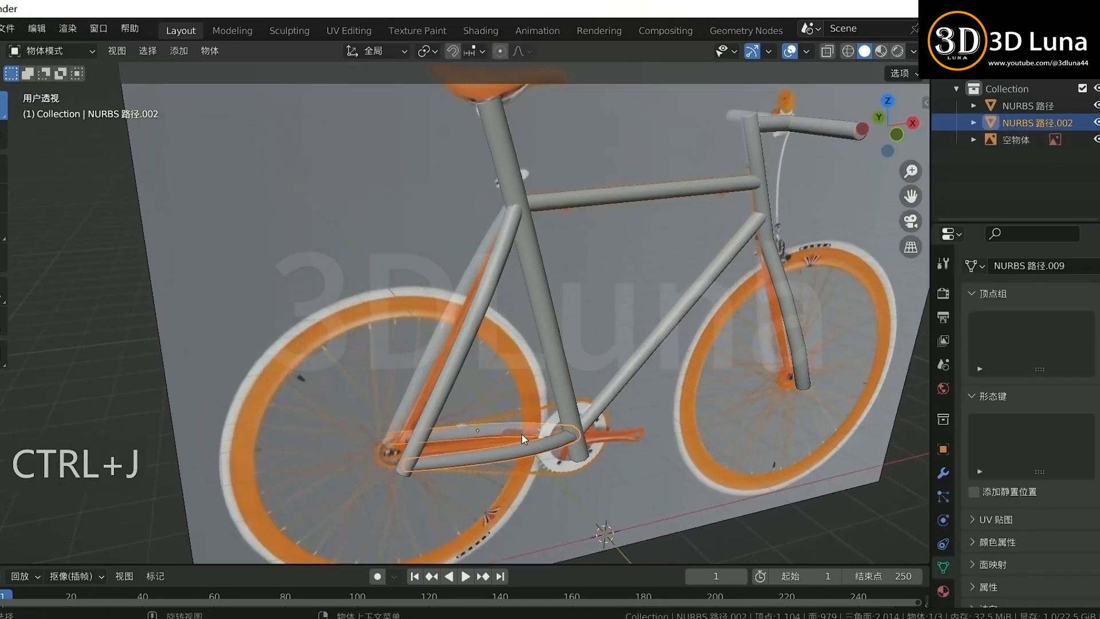
shift+click(559, 403)
key(ctrl+j)
Step: Examine the joined frame mesh and its chainstays from several angles
key(Tab)
click(586, 423)
scroll(585, 396, down, 3)
middle_drag(585, 392, 781, 321)
key(Tab)
key(alt+z)
click(592, 369)
middle_drag(591, 369, 651, 414)
Step: Add a mesh plane, turn it upright to face the front view and move it above the frame
scroll(651, 414, down, 3)
key(KP_1)
scroll(610, 357, up, 2)
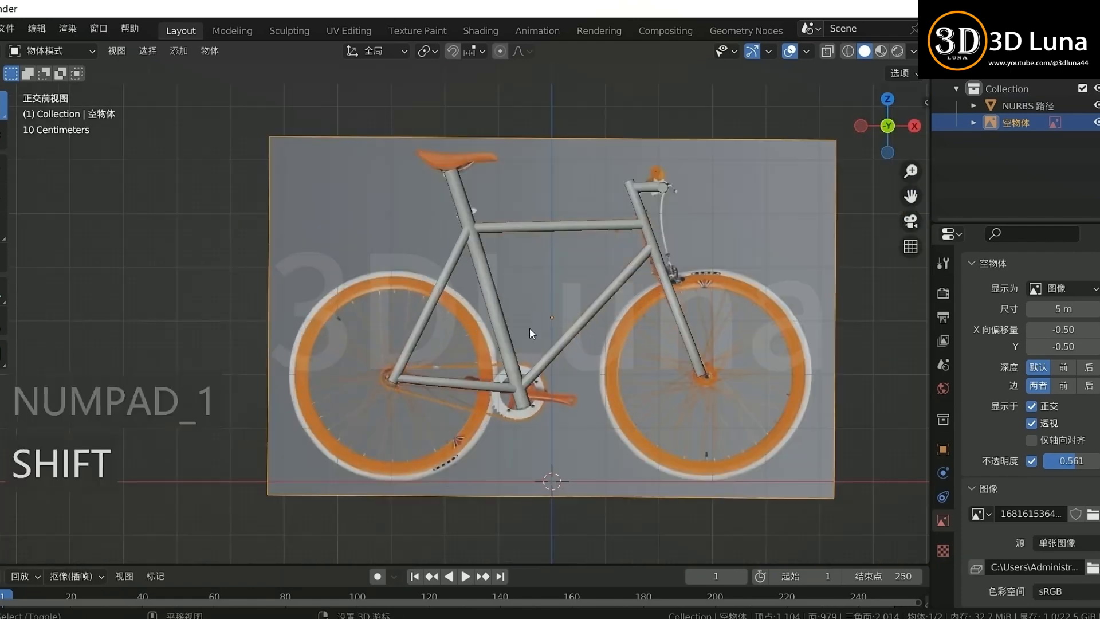
shift+middle_drag(532, 318, 530, 361)
scroll(530, 361, up, 1)
key(shift+a)
click(527, 182)
scroll(560, 339, down, 4)
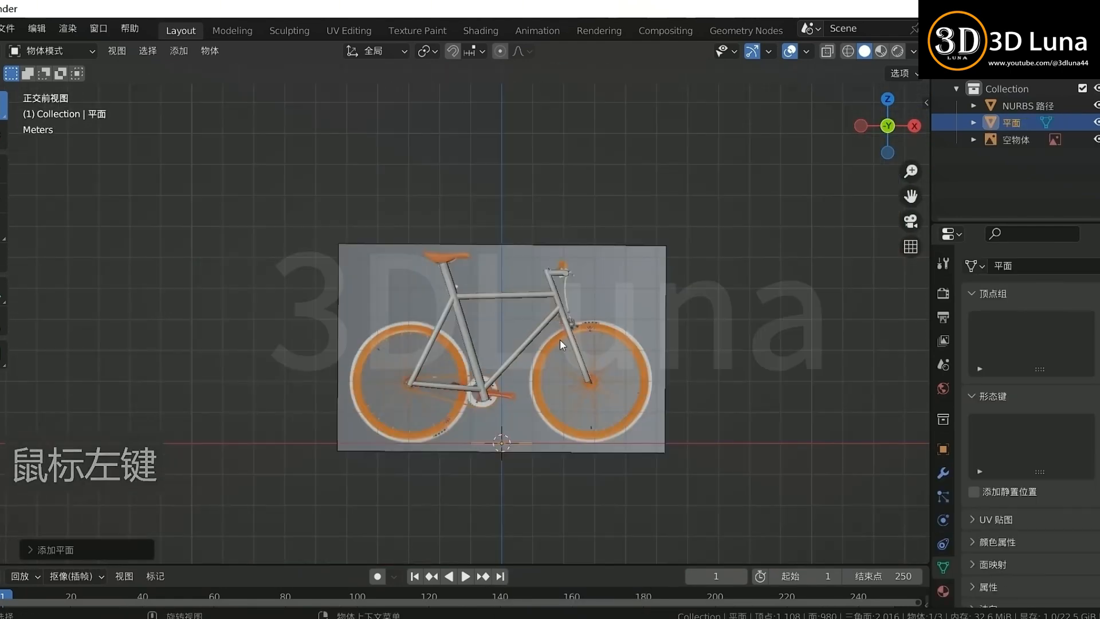
key(g)
click(514, 181)
scroll(565, 304, up, 3)
Step: Move the reference image back along Y, away from the bicycle frame
click(648, 320)
middle_drag(659, 321, 586, 393)
click(586, 393)
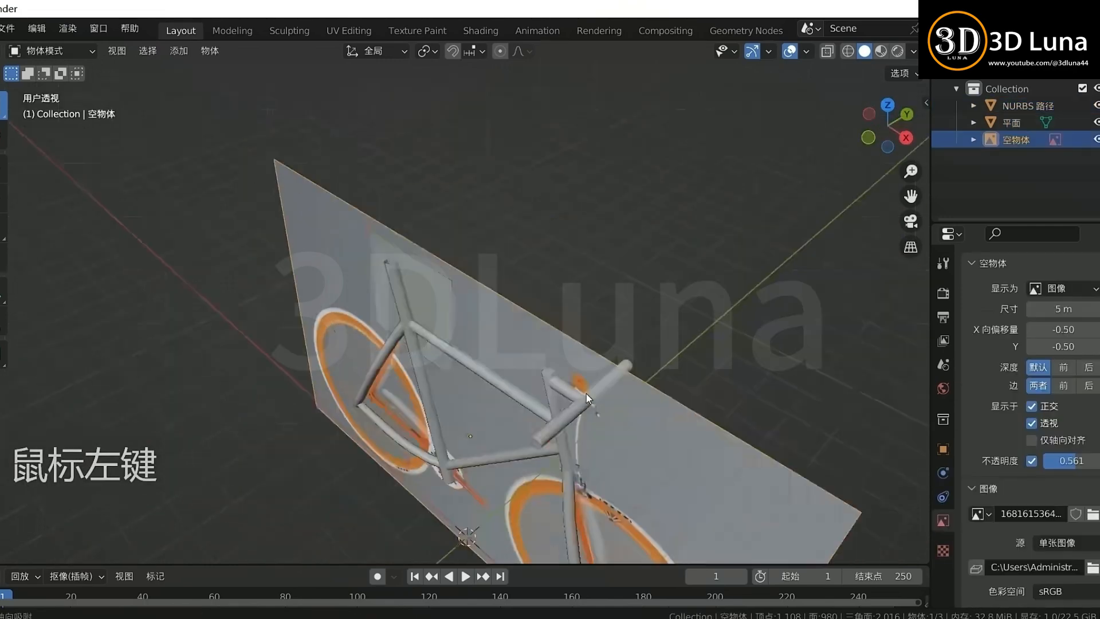
key(g)
key(y)
click(642, 350)
Step: Scale the plane down and place it over the rear of the saddle in the front view
click(428, 318)
key(KP_1)
scroll(428, 318, up, 2)
key(s)
click(470, 232)
key(g)
click(406, 158)
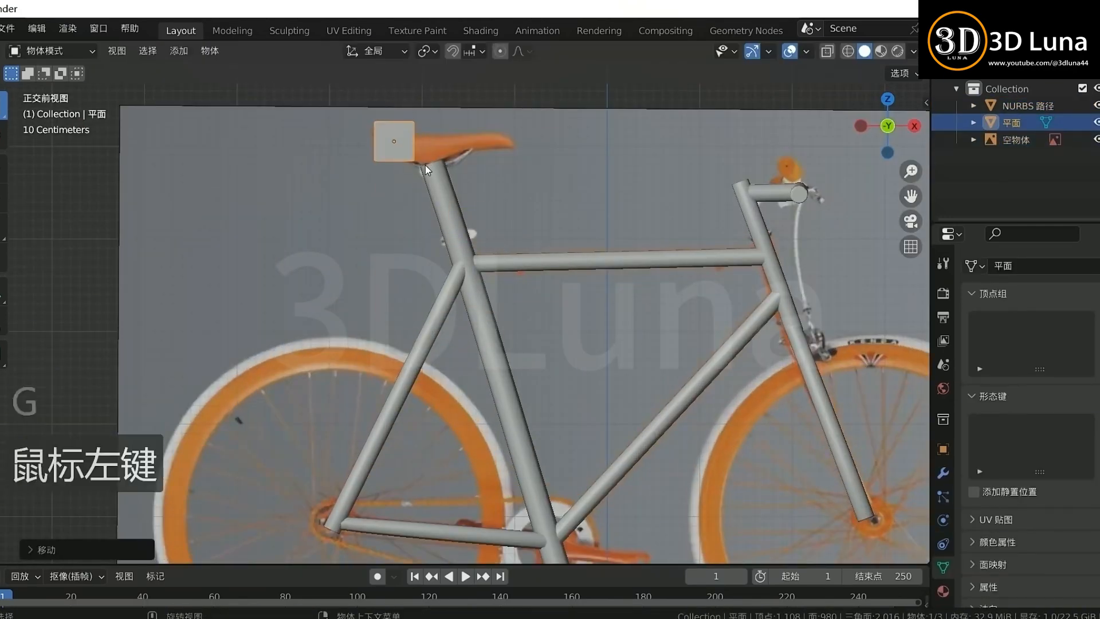
Step: Stretch the plane along X to span the saddle's length and reposition it over the saddle
scroll(425, 229, up, 2)
shift+middle_drag(432, 279, 433, 431)
key(s)
key(x)
click(513, 311)
key(g)
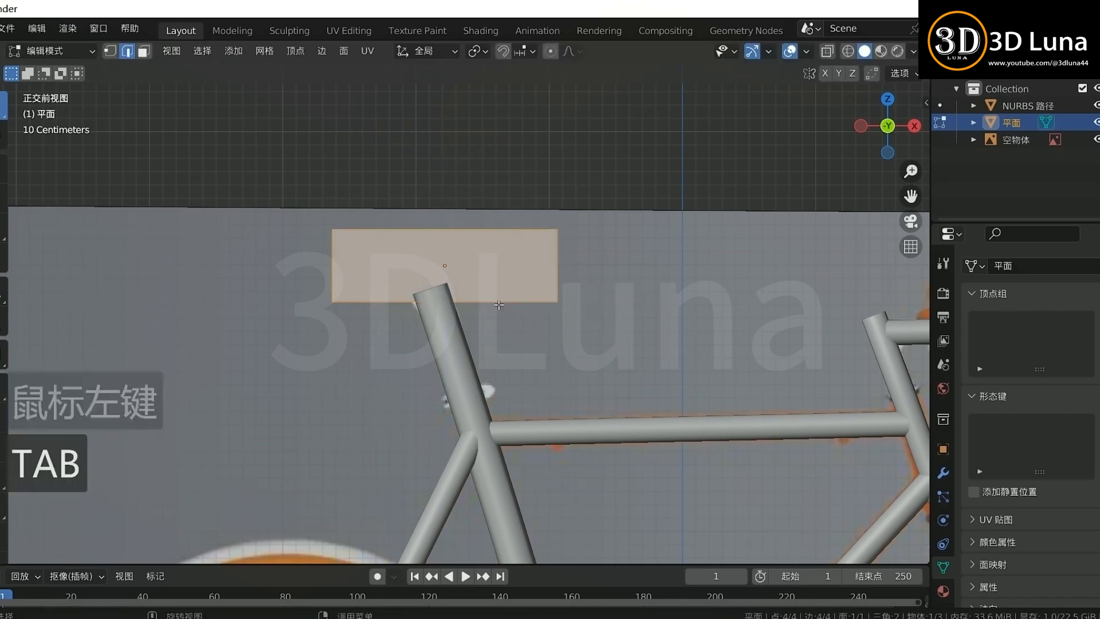
Step: Add vertical loop cuts to the plane and move its vertices to trace the saddle's side profile
scroll(426, 245, up, 1)
key(alt+z)
key(Tab)
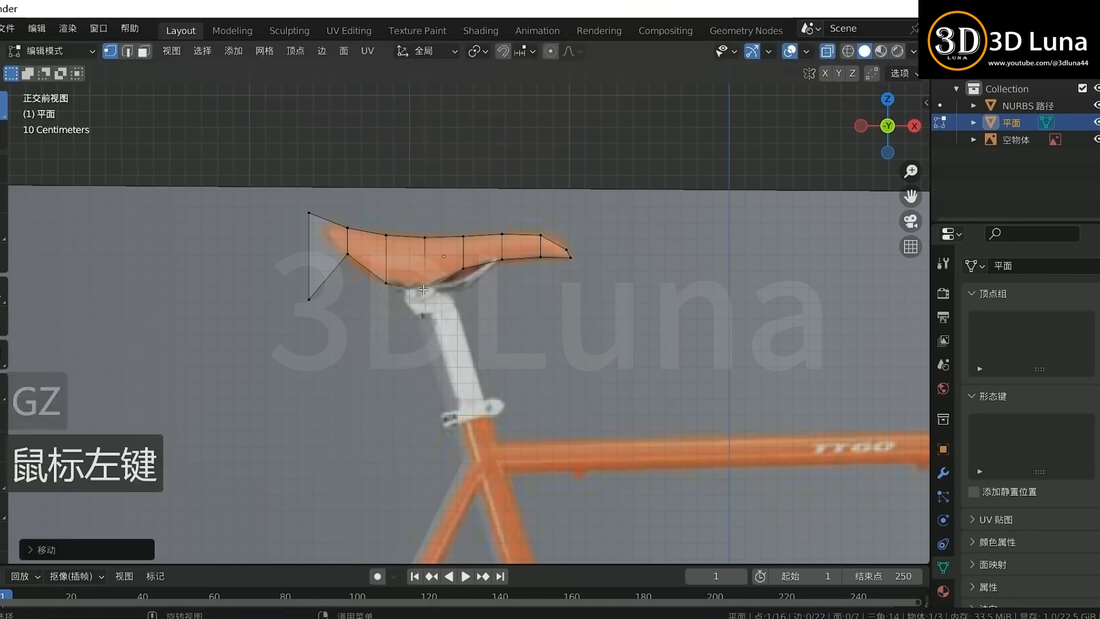
click(397, 226)
Step: Select the edges of the saddle profile and extrude them along Y
middle_drag(397, 226, 519, 342)
key(a)
click(519, 343)
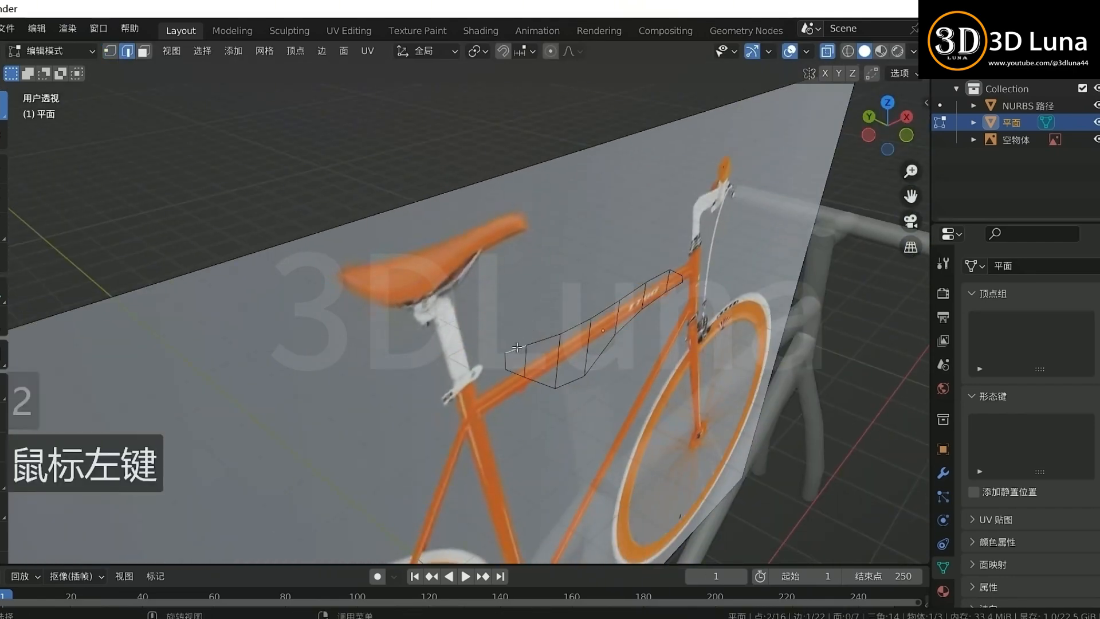
shift+click(631, 295)
shift+click(658, 277)
middle_drag(678, 274, 538, 258)
shift+click(411, 276)
middle_drag(411, 277, 518, 371)
shift+click(532, 273)
key(e)
key(y)
click(426, 343)
Step: Shift the selected saddle edges along Y to shape the seat's width, and return to the solid object view
key(g)
key(y)
click(364, 342)
key(Tab)
key(alt+z)
Step: Move the saddle along Y in the top view to align it with the seat tube
key(KP_7)
key(g)
key(y)
click(528, 423)
Step: Apply the saddle's transforms and add a level 2 Subdivision Surface modifier
middle_drag(527, 423, 369, 275)
key(ctrl+a)
click(355, 292)
key(ctrl+2)
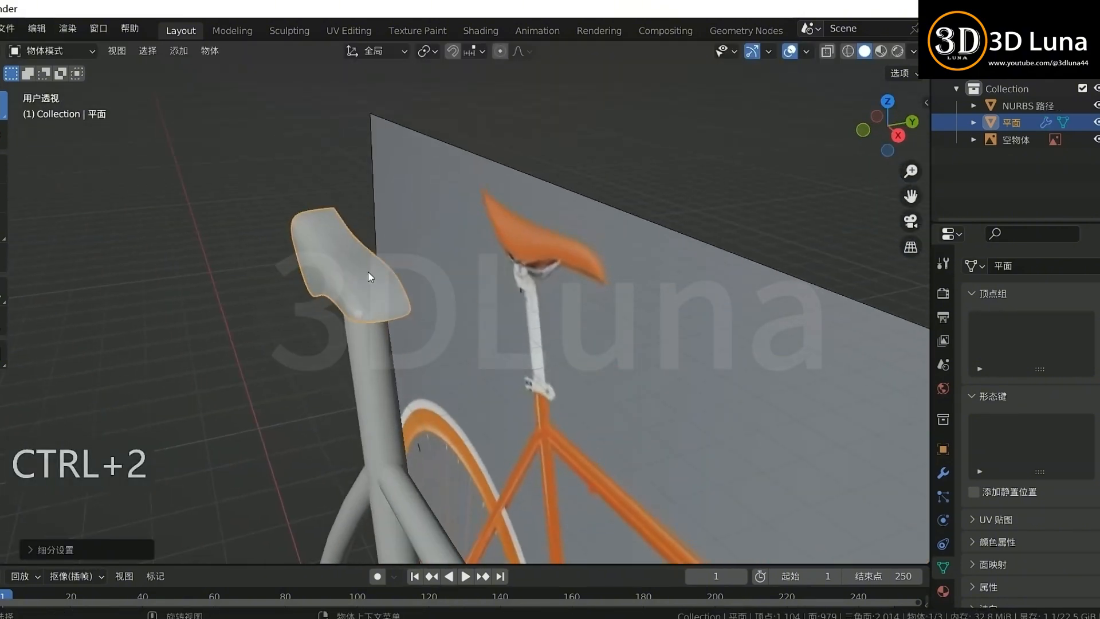
Step: Add a Mirror modifier on the Y axis to the saddle and place it above the Subdivision Surface modifier
click(181, 270)
middle_drag(181, 266, 235, 264)
click(298, 262)
click(943, 472)
click(997, 328)
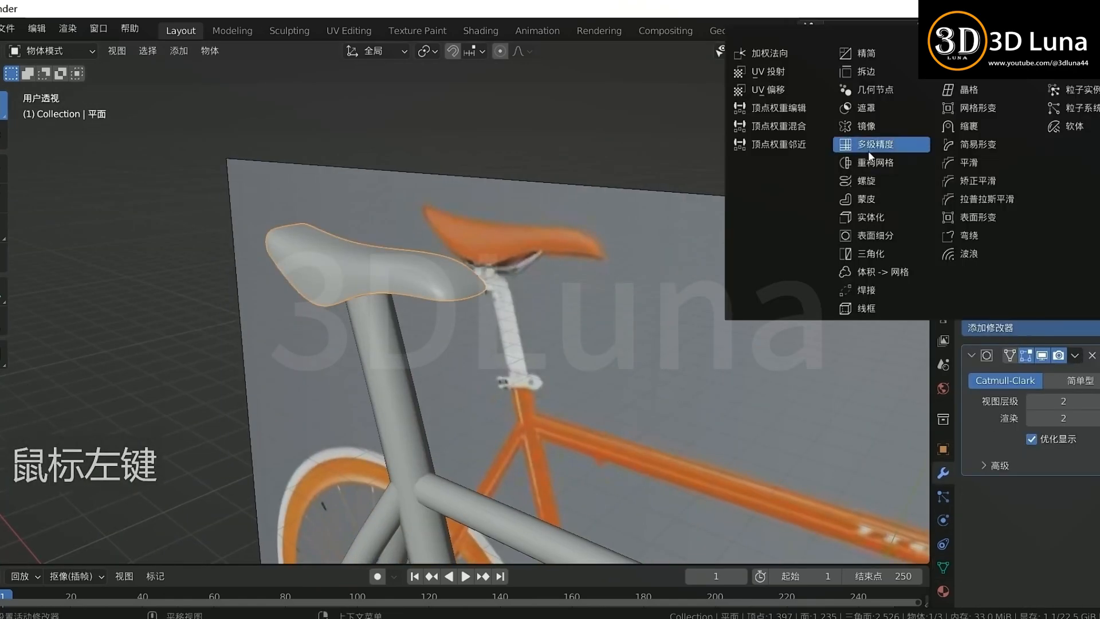
click(869, 127)
click(1063, 513)
click(1039, 513)
middle_drag(482, 328, 455, 359)
scroll(455, 359, up, 2)
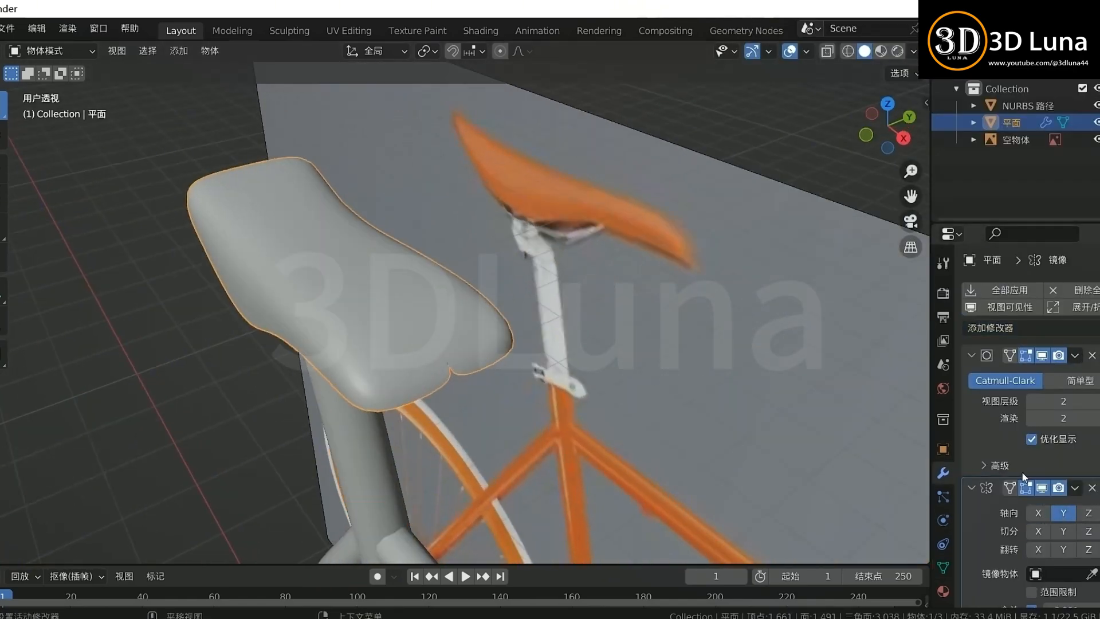
drag(1099, 489, 1095, 352)
middle_drag(705, 321, 722, 303)
Step: Move the centre end vertices of the saddle outward along X to round its nose and tail
key(Tab)
key(KP_1)
key(alt+z)
click(592, 313)
key(alt+z)
click(401, 223)
middle_drag(458, 226, 486, 411)
key(g)
key(x)
click(387, 228)
click(499, 411)
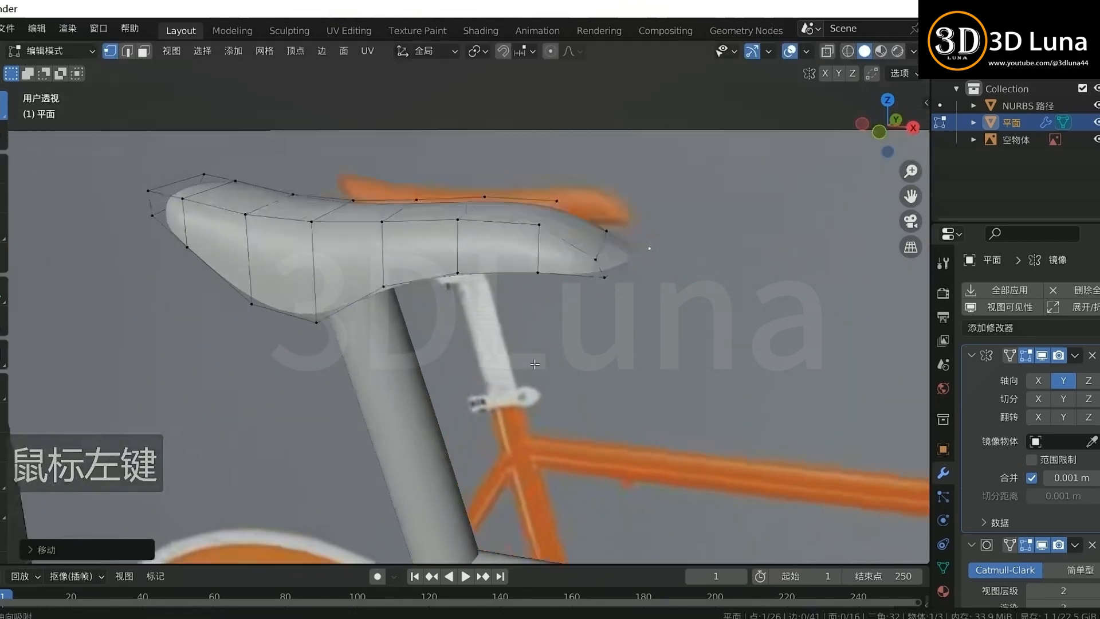
Step: Move the corner vertex at the saddle's nose inward along Y in the top view
key(KP_7)
shift+middle_drag(516, 372, 573, 379)
click(564, 361)
key(g)
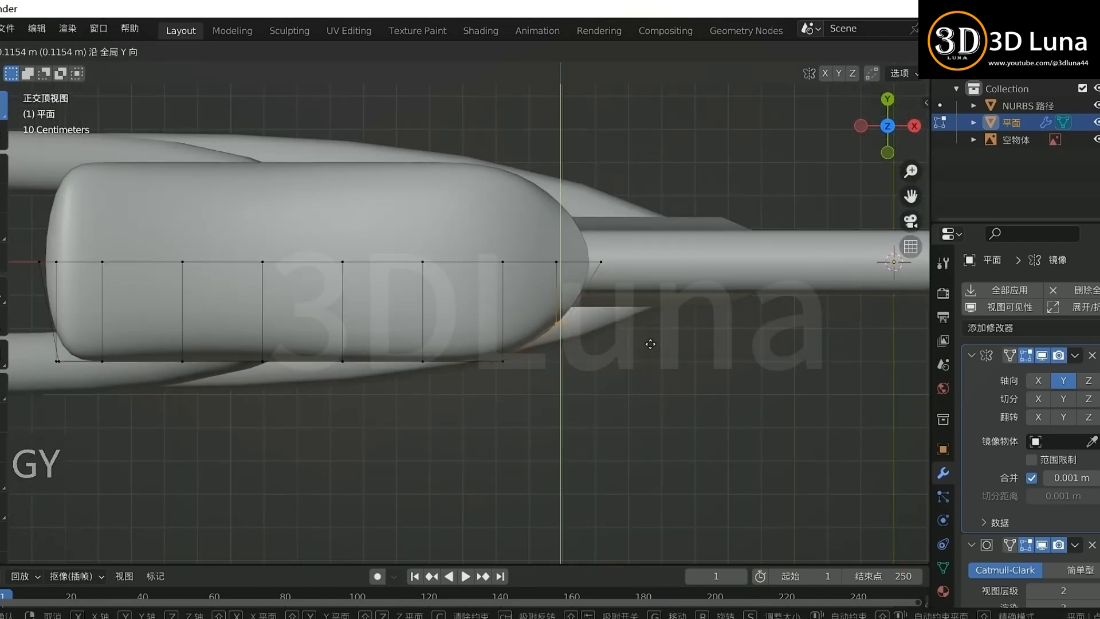
click(650, 344)
Step: Move the side vertices behind the nose inward along Y, column by column, to taper the saddle
click(506, 363)
key(g)
key(alt+z)
drag(479, 340, 602, 402)
key(g)
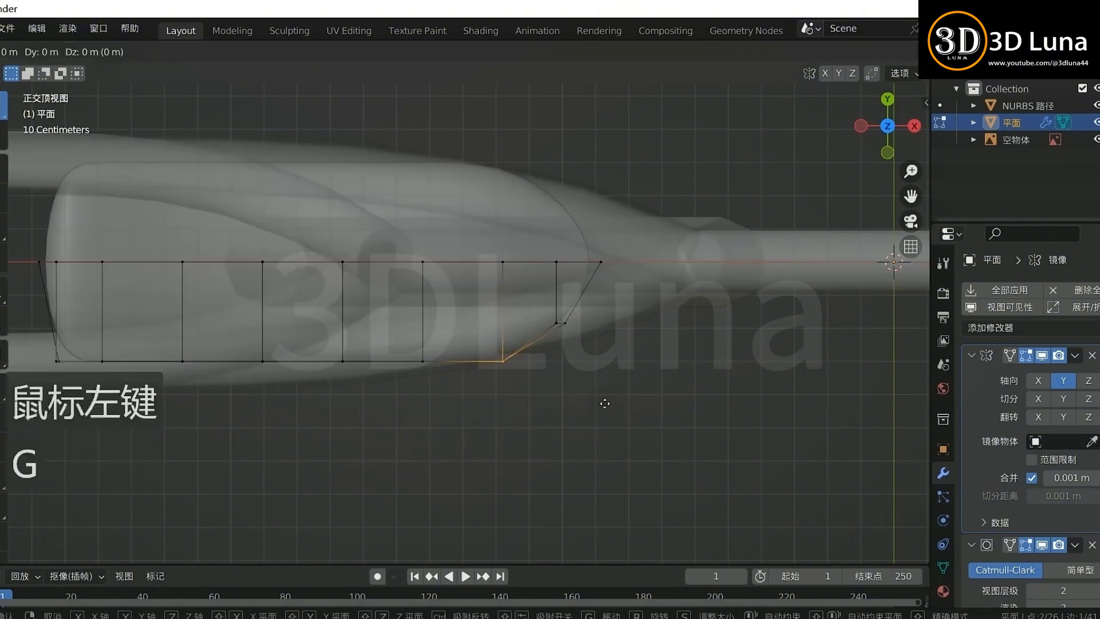
key(y)
key(u)
click(596, 382)
click(615, 342)
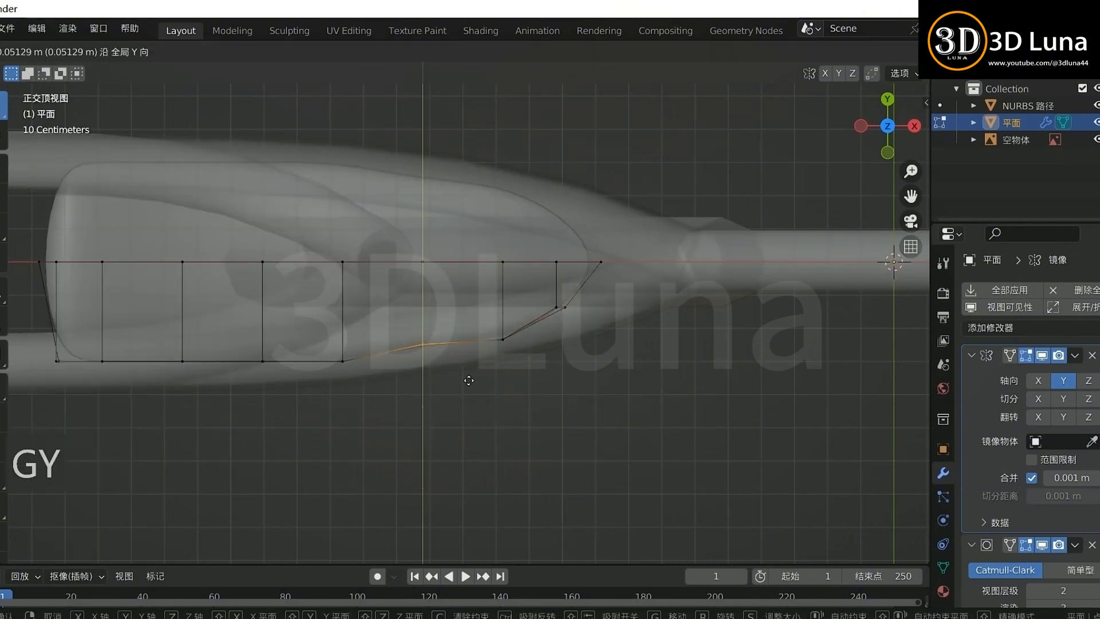
shift+middle_drag(368, 347, 530, 311)
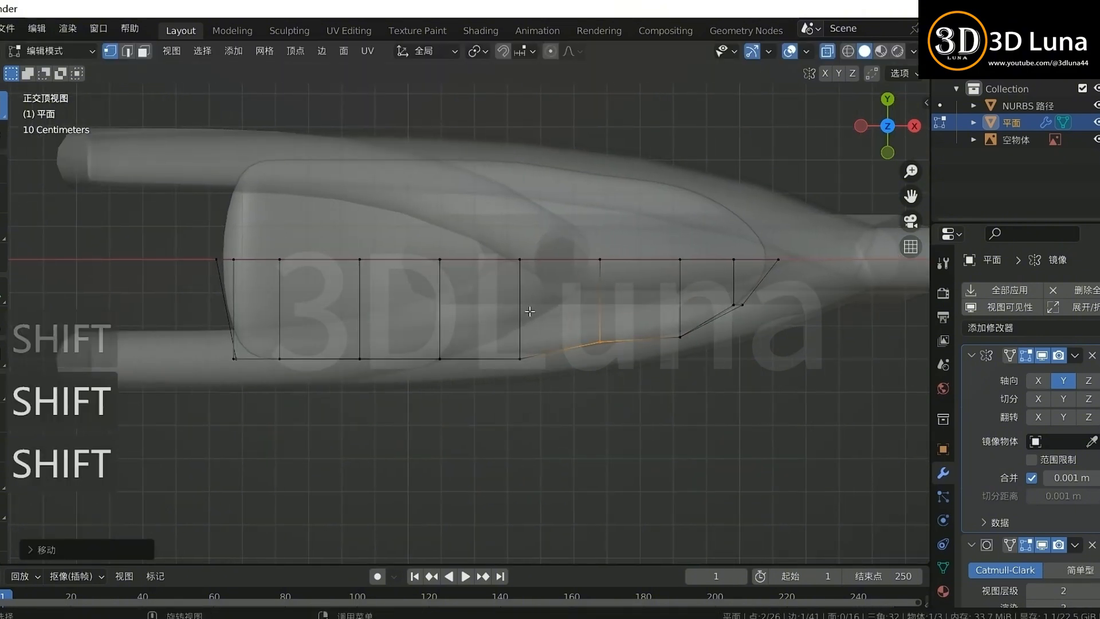
click(570, 341)
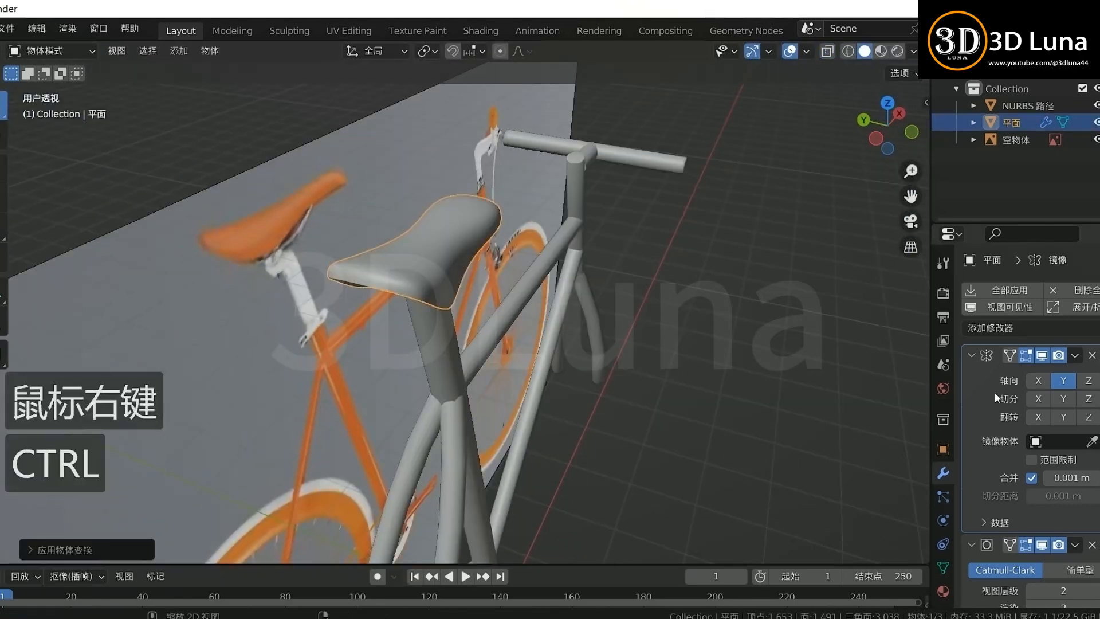
Step: Apply the Mirror modifier and a level 1 Subdivision Surface modifier to the saddle mesh
key(ctrl+a)
key(Tab)
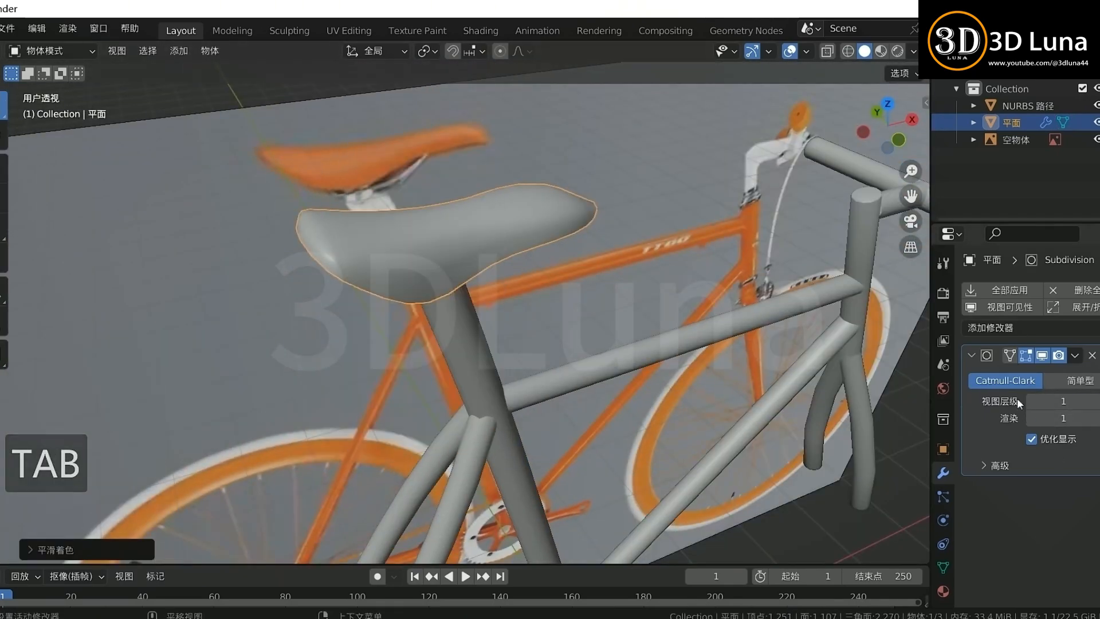
key(ctrl+a)
key(Tab)
key(Tab)
Step: Add a Solidify modifier 0.08 m thick with even thickness to the saddle and apply it
click(991, 290)
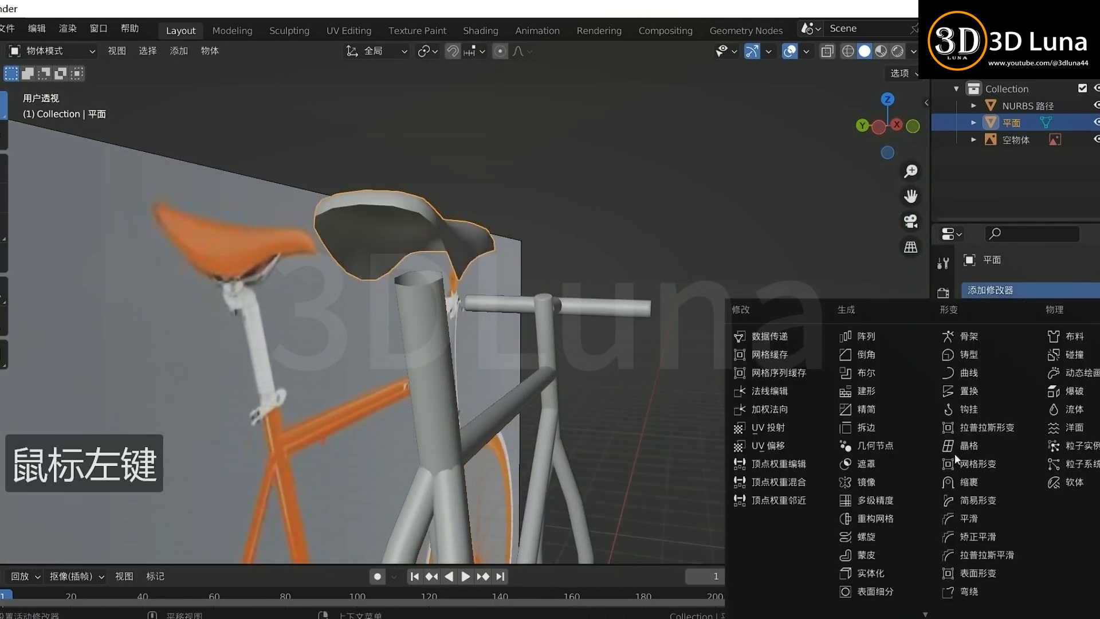
click(955, 453)
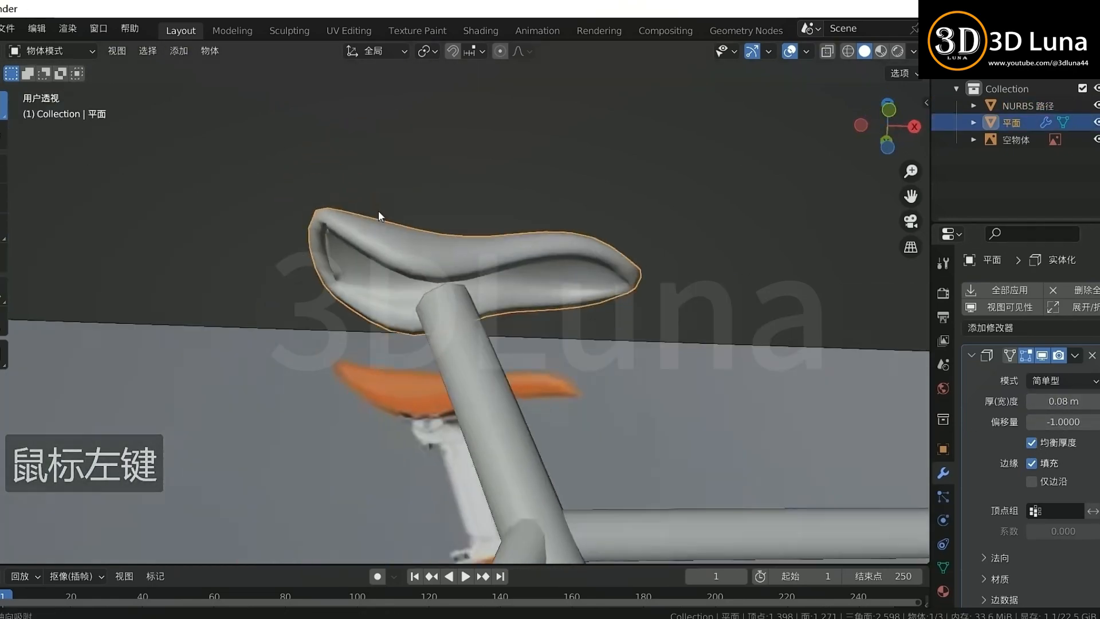
key(Tab)
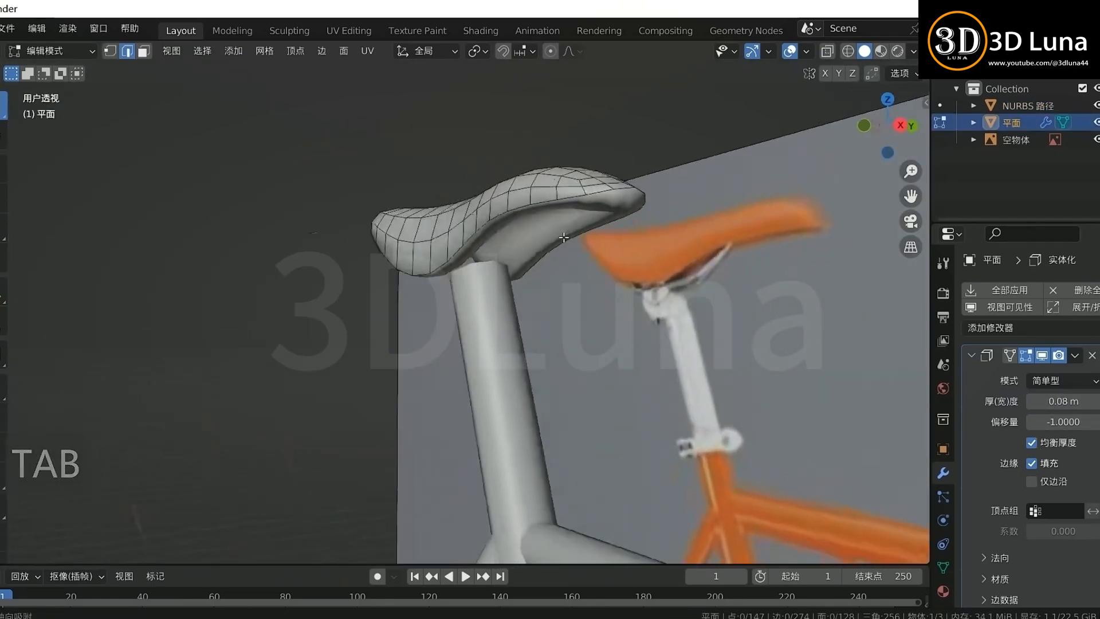
key(Tab)
Step: Cut supporting edge loops around the saddle's rim, on the inner, outer and side surfaces
key(ctrl+r)
click(494, 161)
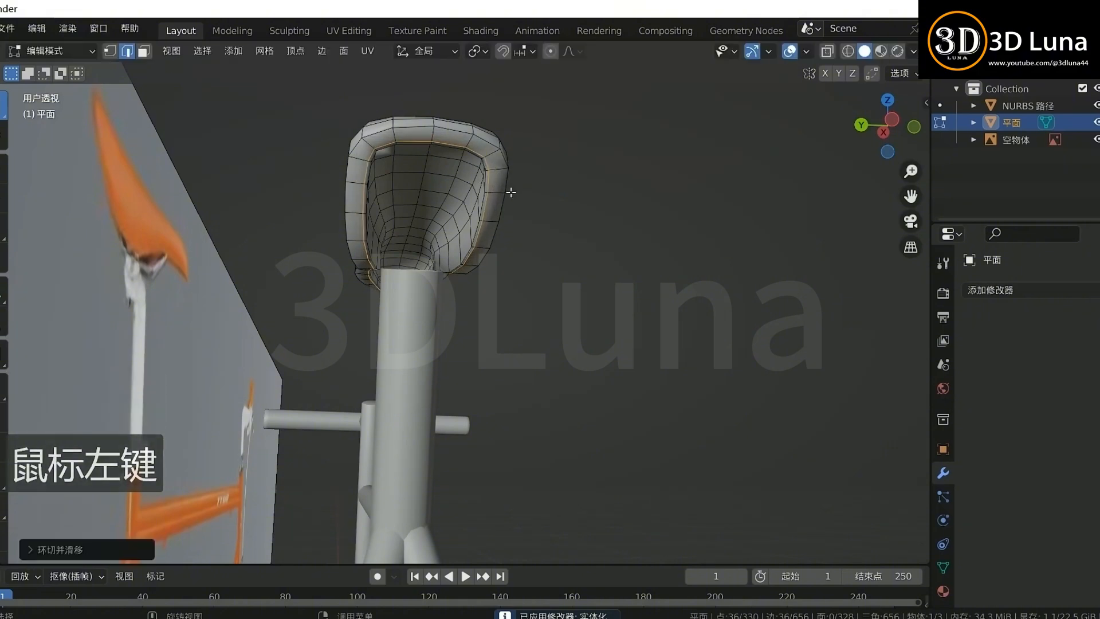
key(ctrl+r)
click(504, 189)
key(Tab)
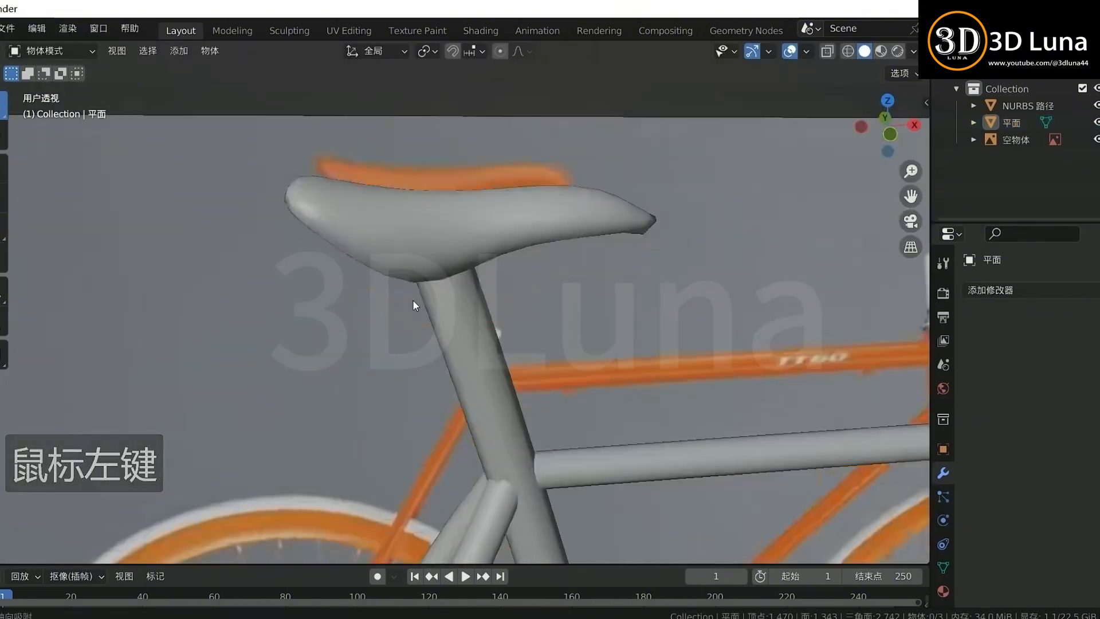
key(ctrl+r)
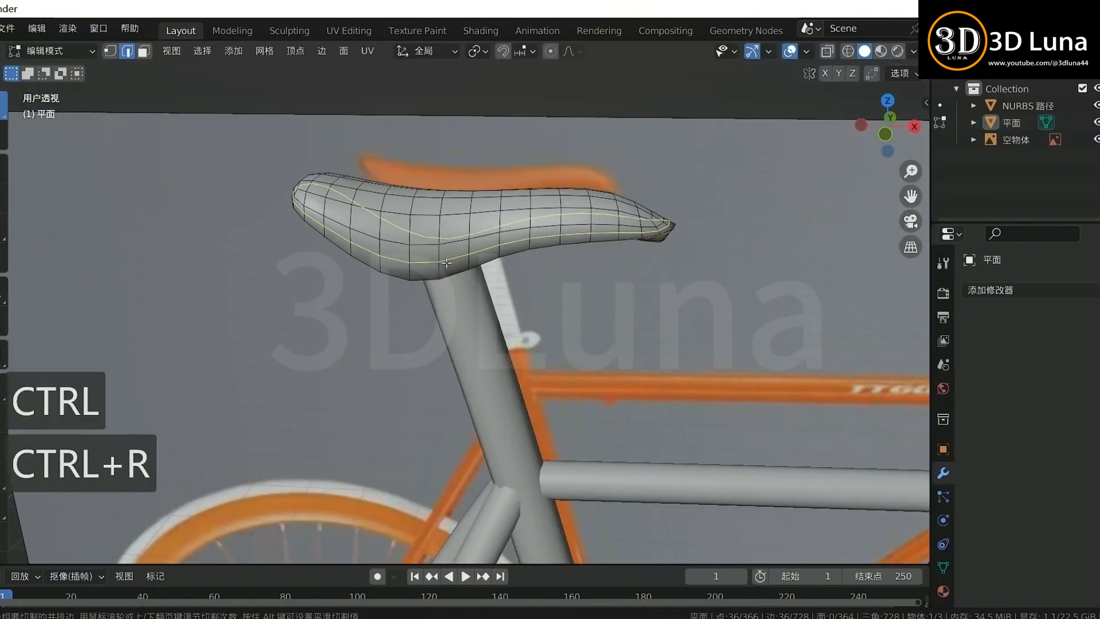
click(447, 263)
key(Tab)
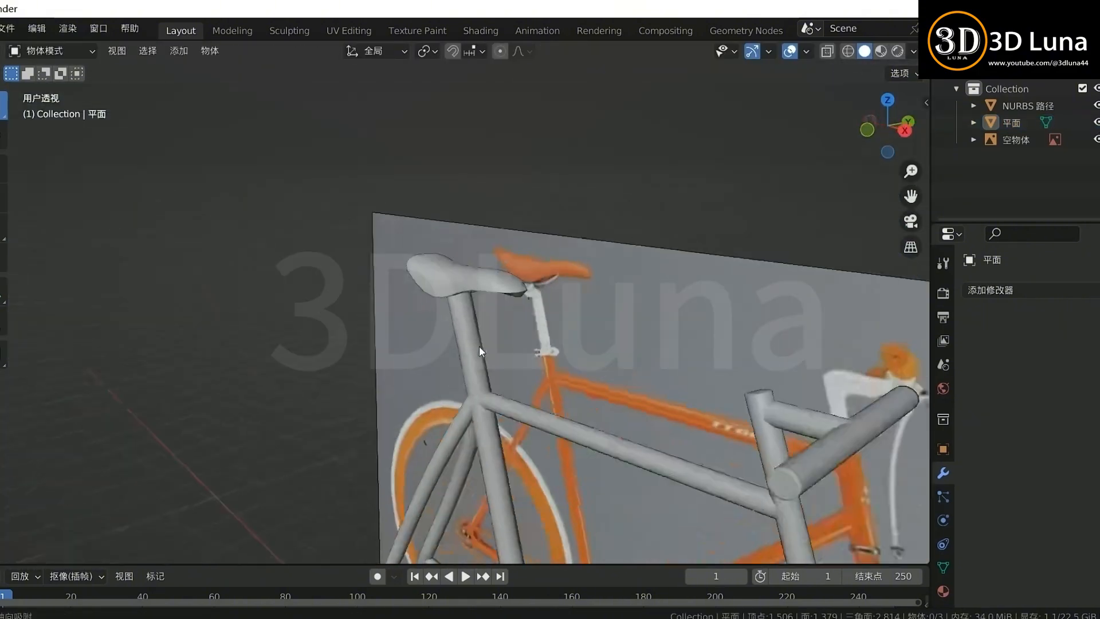
key(Tab)
key(1)
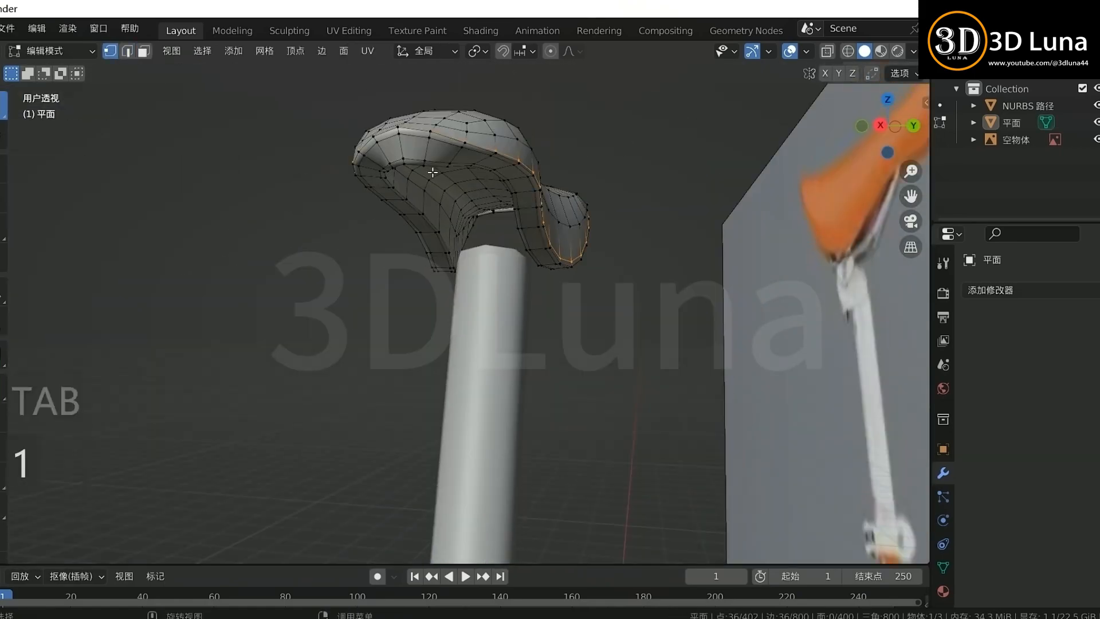
key(alt+z)
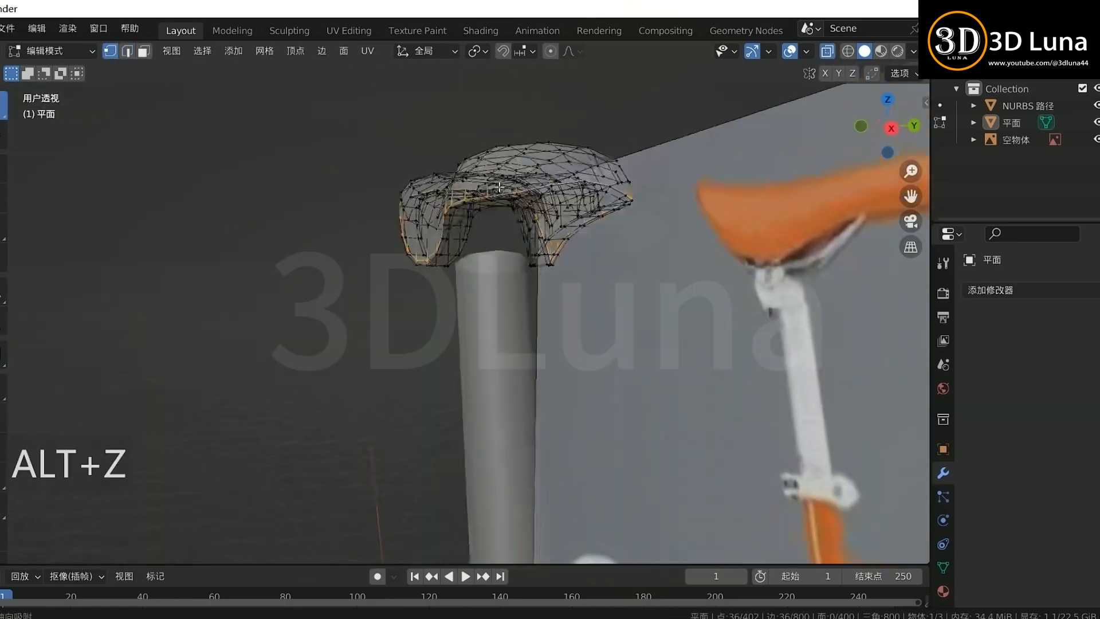
key(Tab)
click(657, 232)
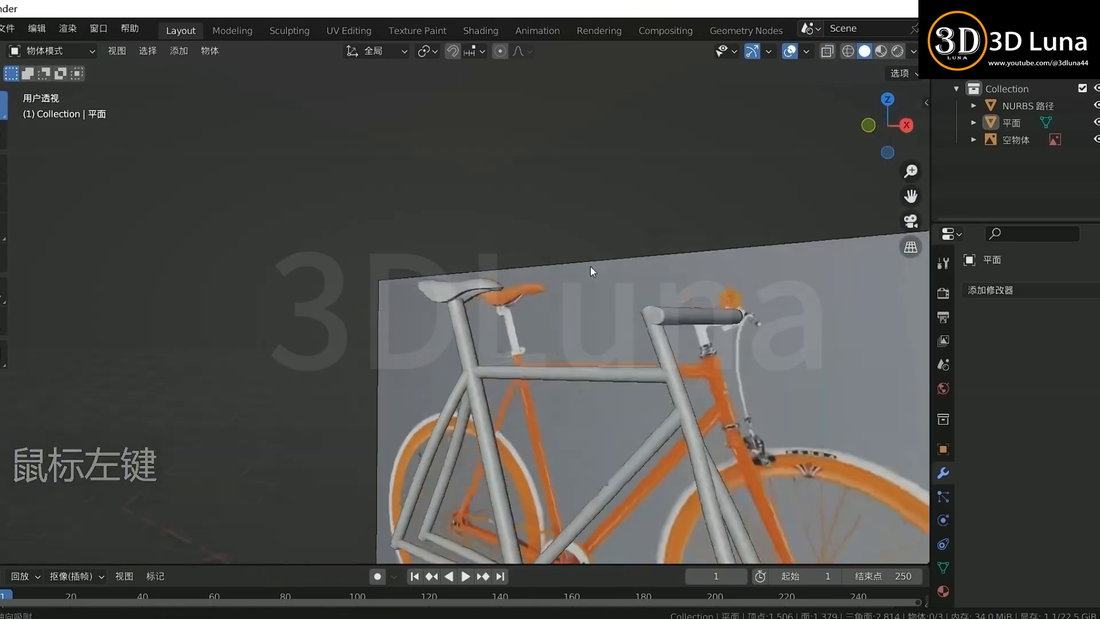
Step: Move the saddle along Z in the front view to fit it to the seat tube and the reference
click(466, 289)
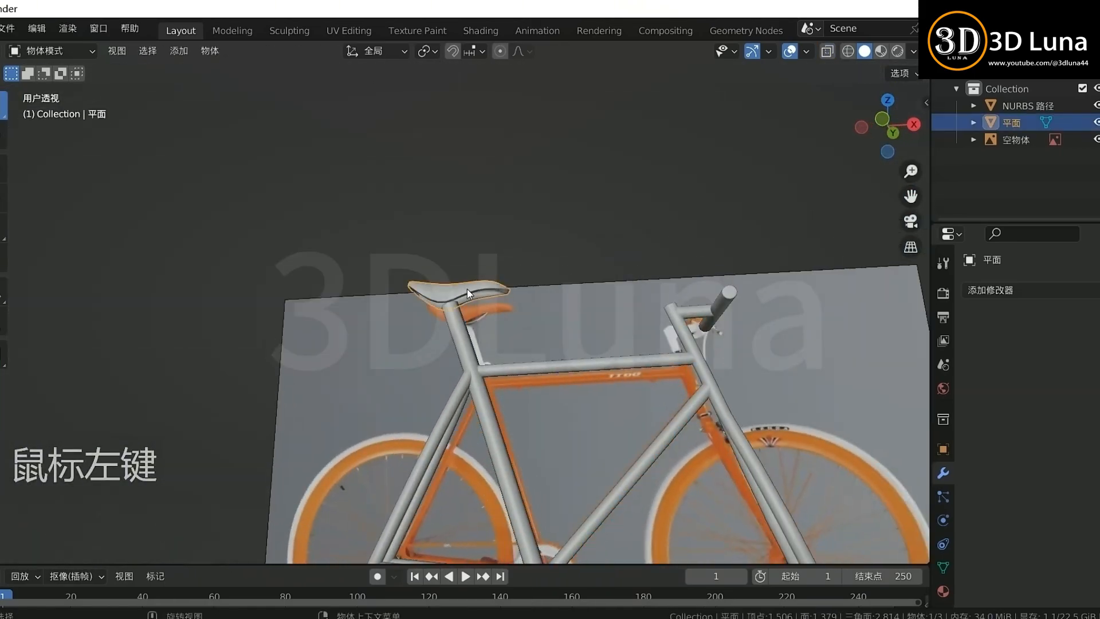
key(KP_1)
key(g)
key(z)
click(503, 298)
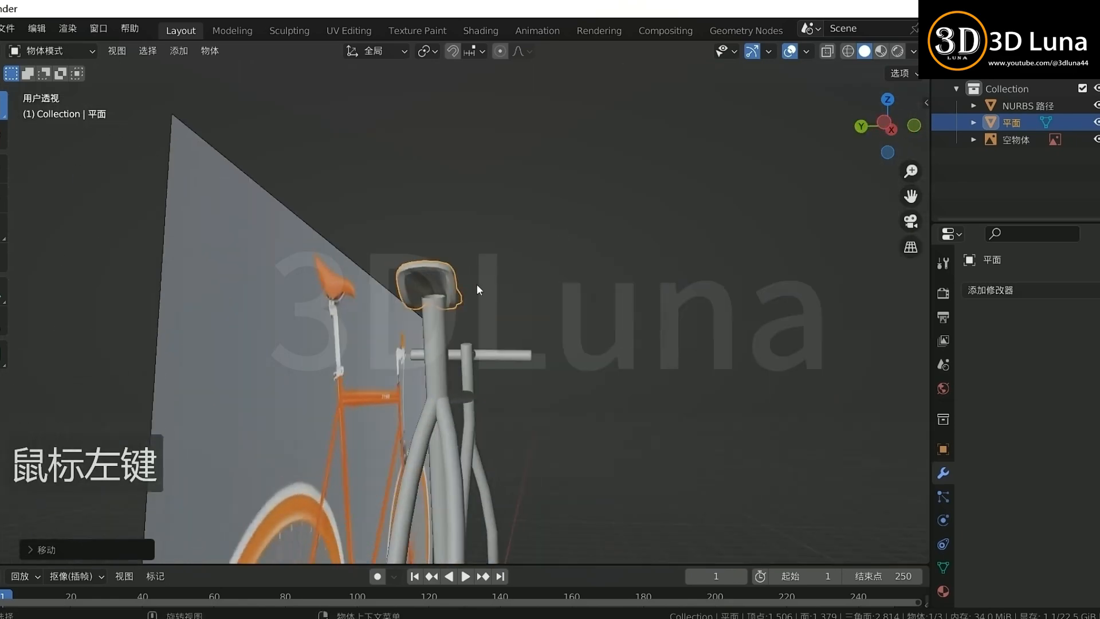
Step: Fill the open upper end of the seat tube and cut supporting edge loops just below it
click(322, 289)
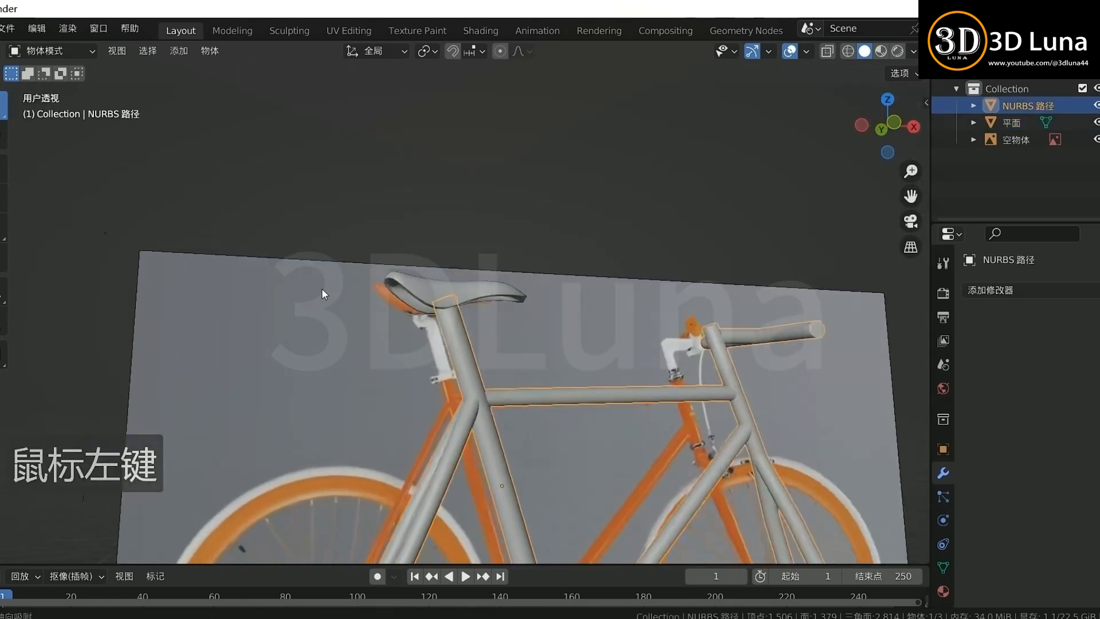
key(Tab)
click(575, 326)
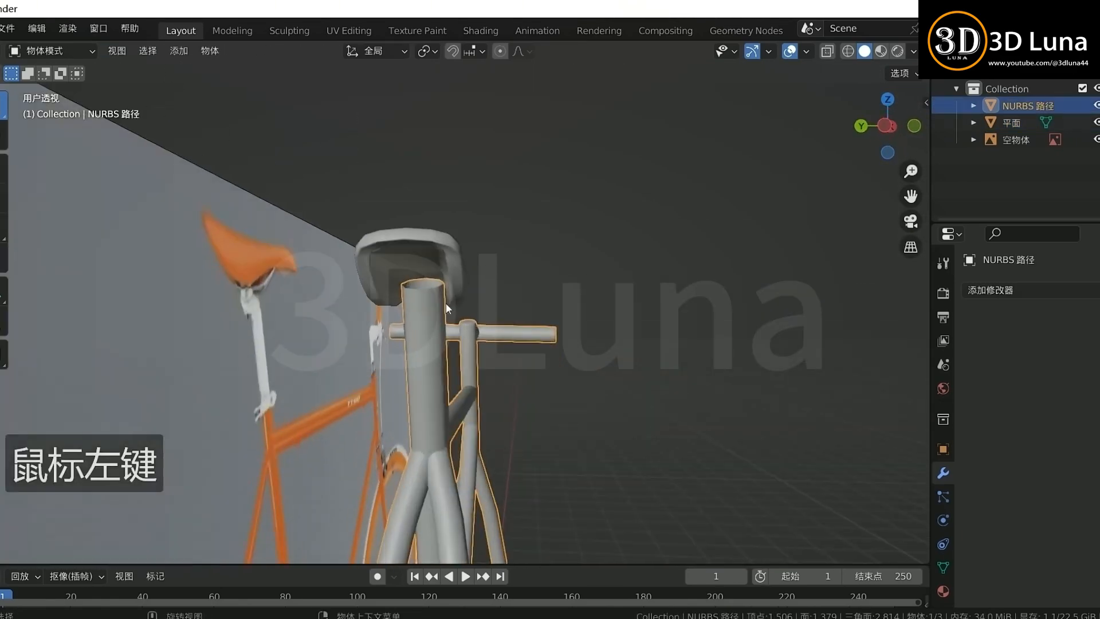
key(ctrl+r)
click(442, 303)
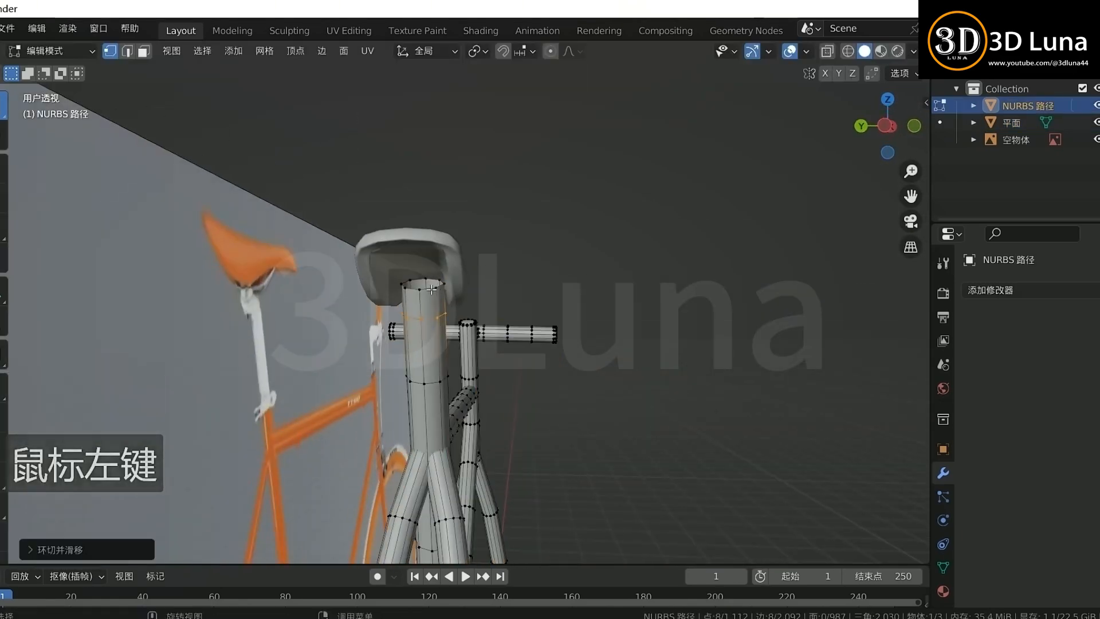
key(Tab)
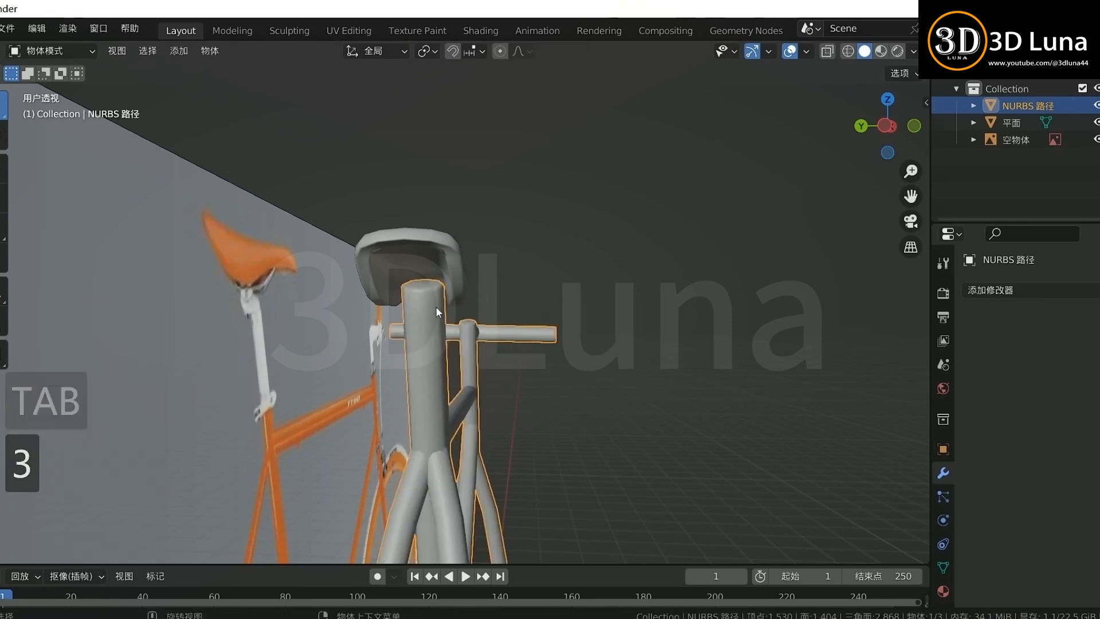
Step: Duplicate the uppermost face ring of the seat tube, separate it as its own object and apply its transforms
key(3)
click(442, 304)
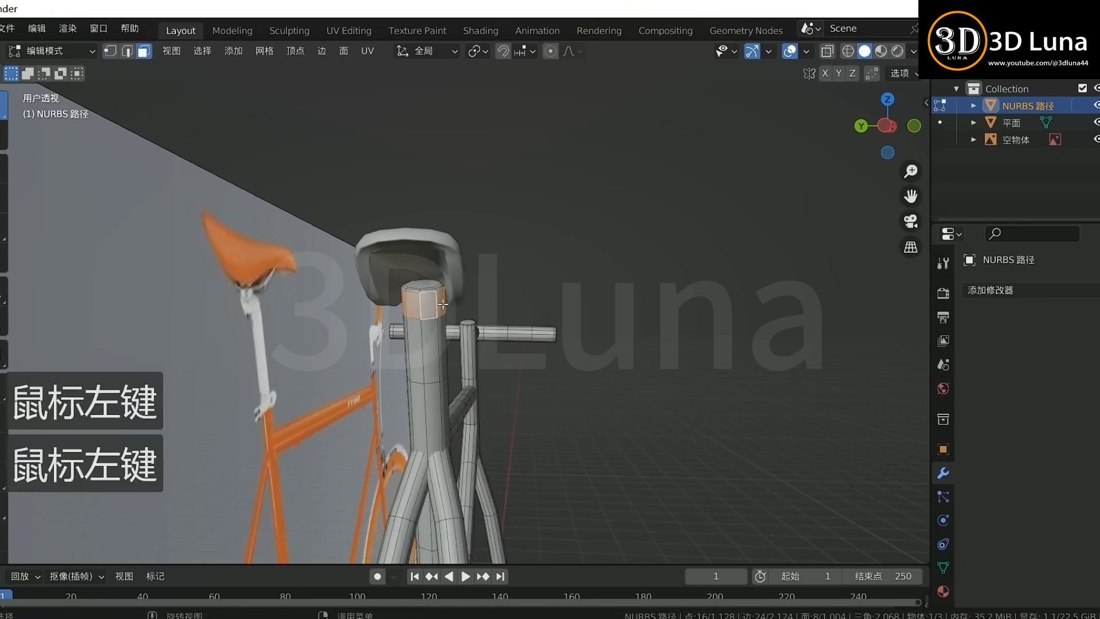
key(Tab)
click(425, 303)
click(1012, 295)
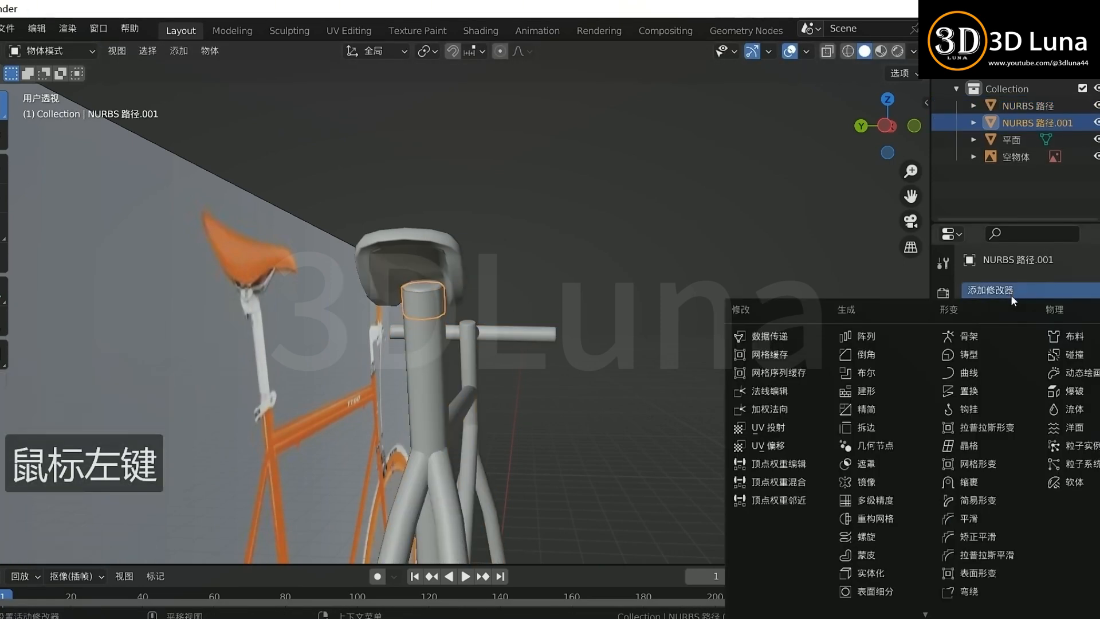
key(ctrl+a)
click(688, 332)
Step: Thicken the separated ring with an applied Solidify modifier of 0.05 m thickness and offset 1, and cut supporting edge loops into it
click(985, 294)
click(871, 568)
text(1)
key(Return)
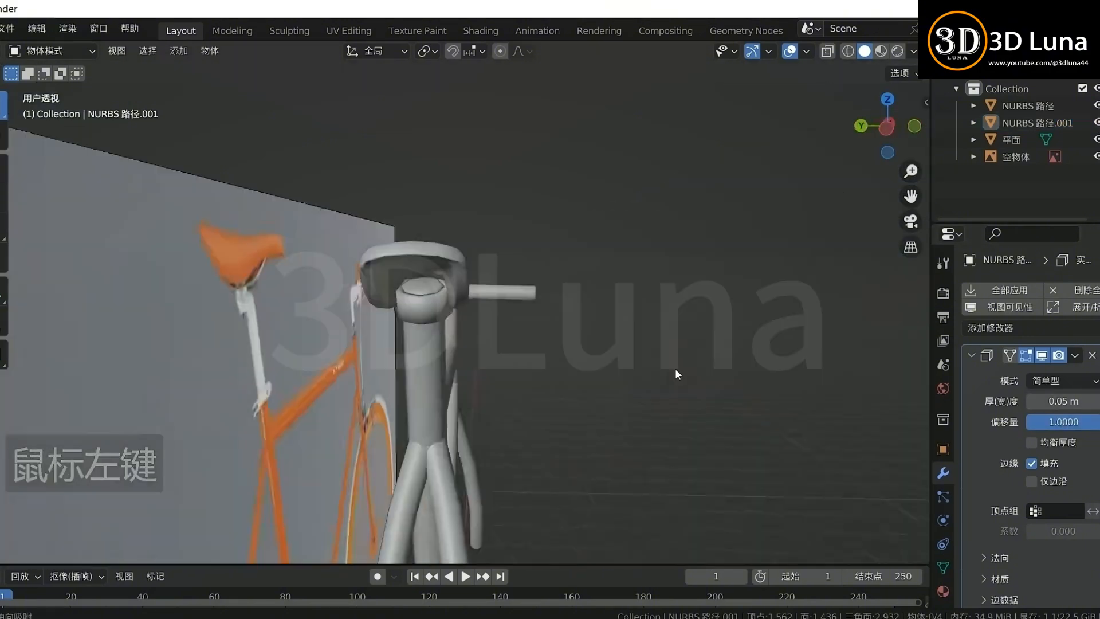
middle_drag(675, 368, 632, 342)
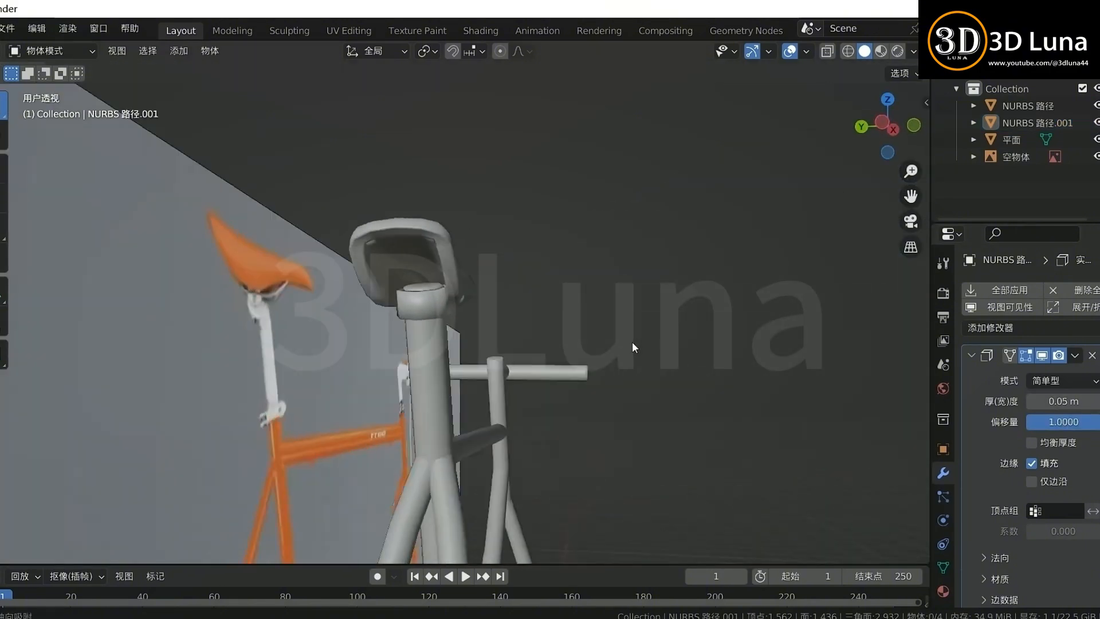
click(1068, 374)
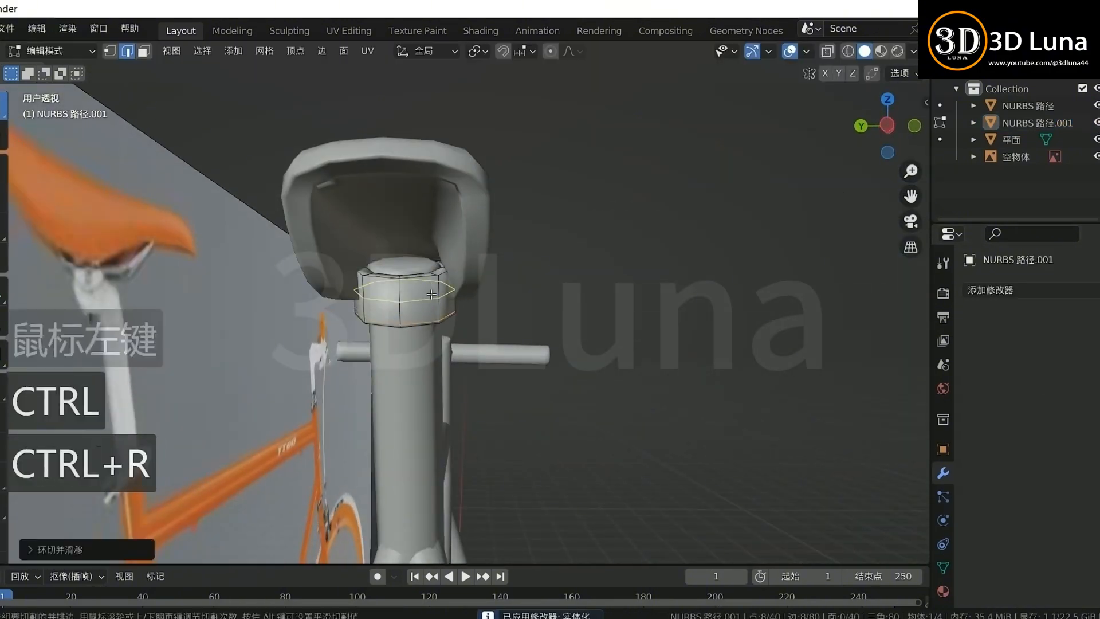
key(Tab)
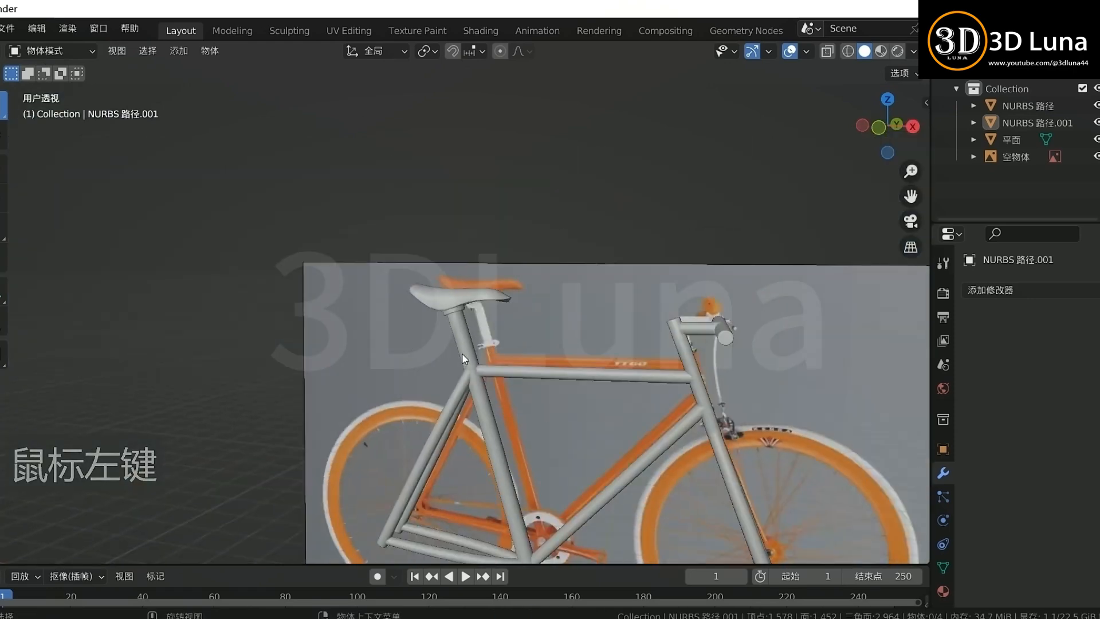
Step: Add a mesh circle rotated 90° about X in the front view and scale it by 1.886 to match the front wheel
middle_drag(462, 353, 584, 343)
key(KP_1)
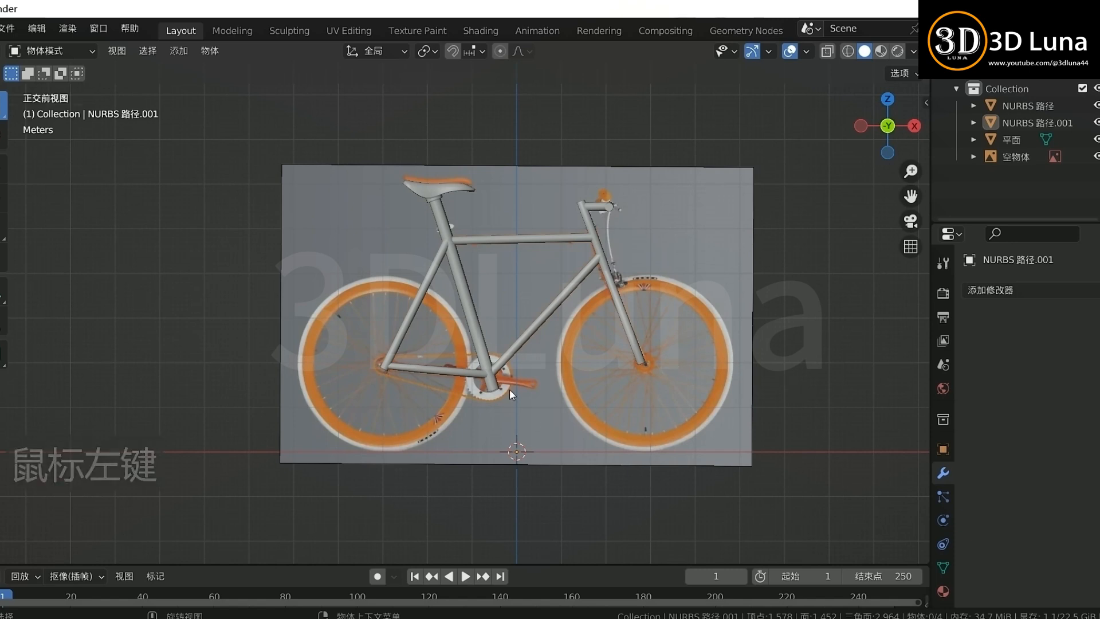
key(shift+a)
mouse_move(631, 300)
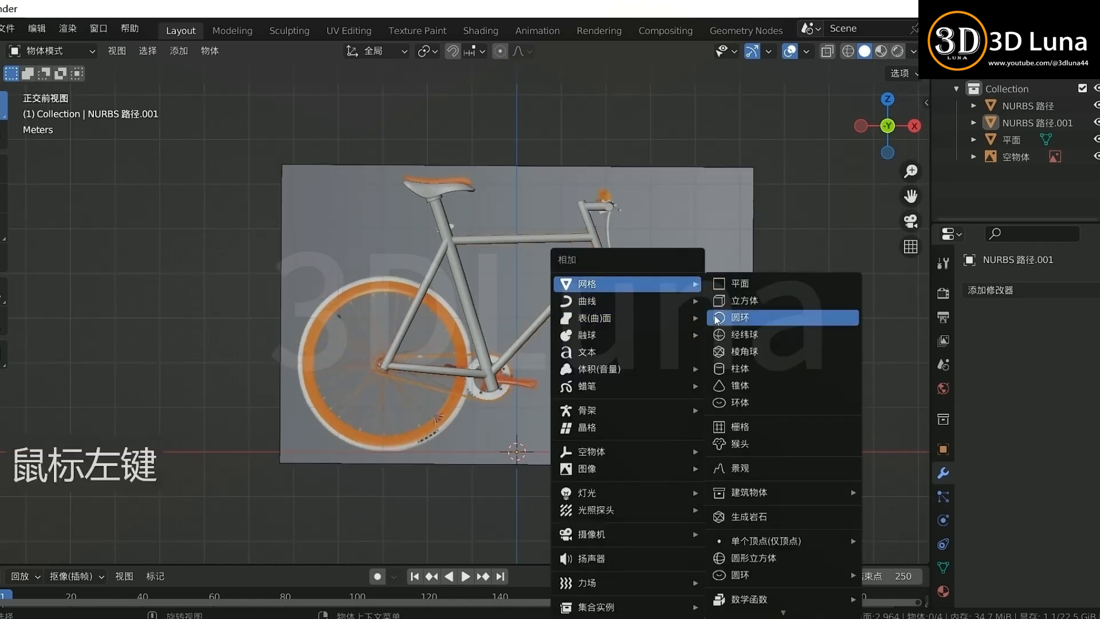
click(717, 319)
key(r)
key(x)
key(KP_9)
key(KP_0)
key(Return)
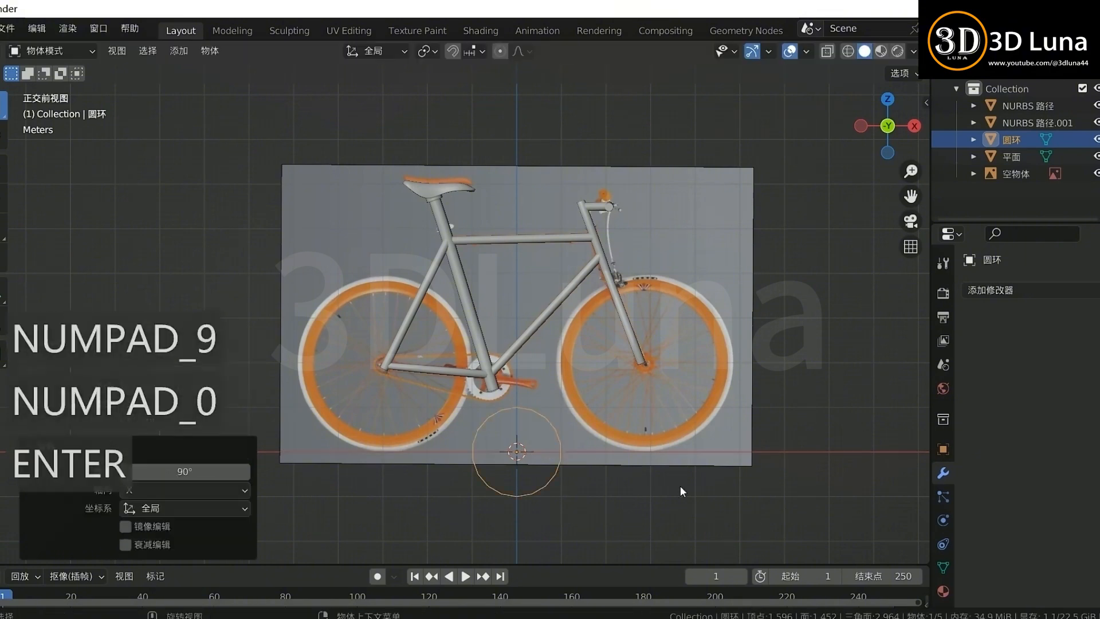
click(834, 442)
scroll(777, 446, up, 2)
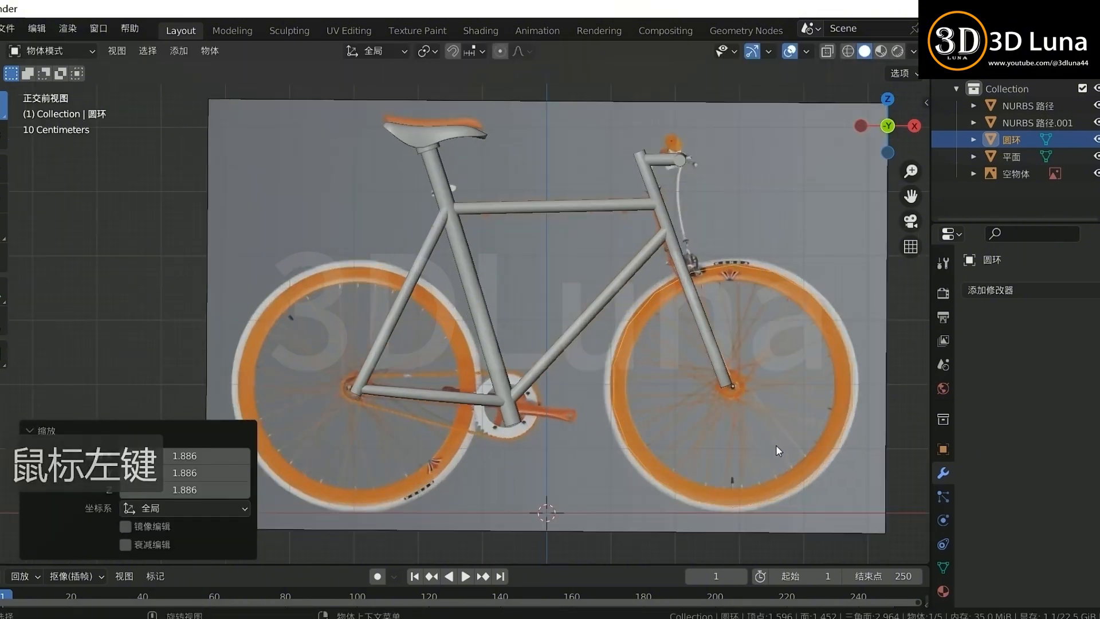
Step: Extrude the front wheel circle inward at a scale of 0.862 to form a flat ring, and align it with the reference tyre
shift+middle_drag(777, 447, 671, 425)
key(Tab)
key(1)
click(789, 328)
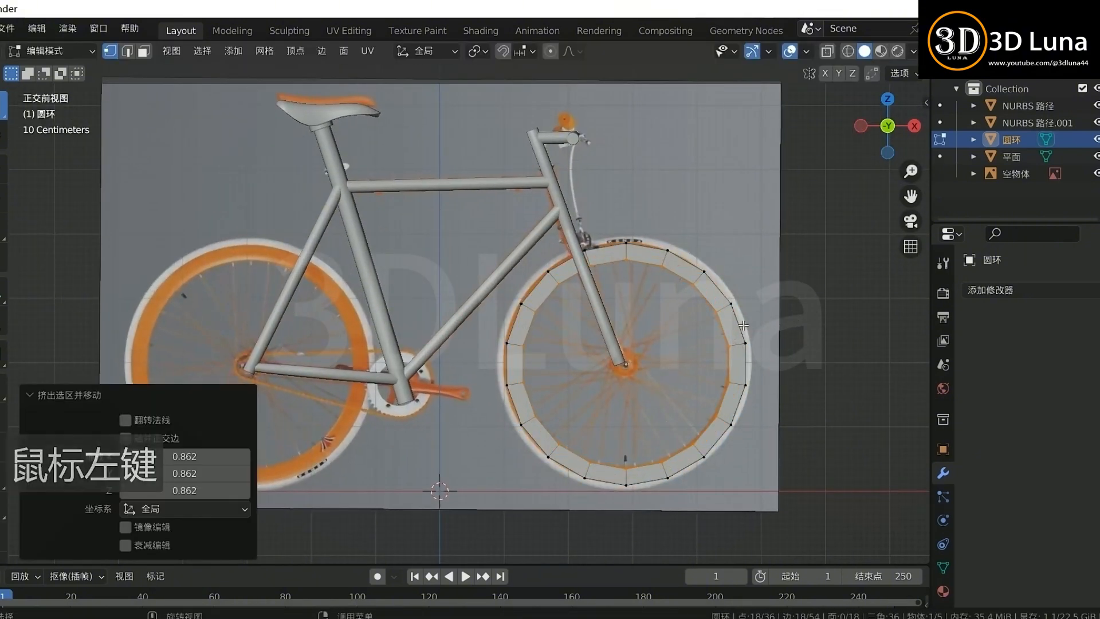
key(s)
key(Tab)
key(g)
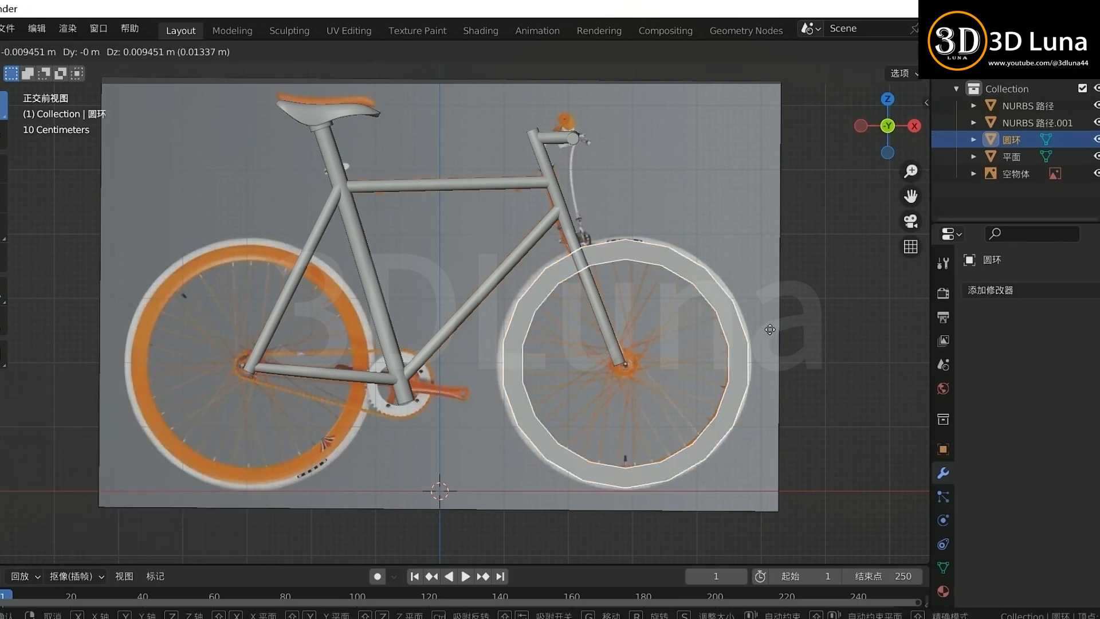
click(771, 330)
Step: Join the bicycle frame and the seat tube collar into one object
mouse_move(770, 330)
middle_down()
mouse_move(621, 369)
mouse_move(773, 330)
middle_up()
click(517, 269)
click(503, 265)
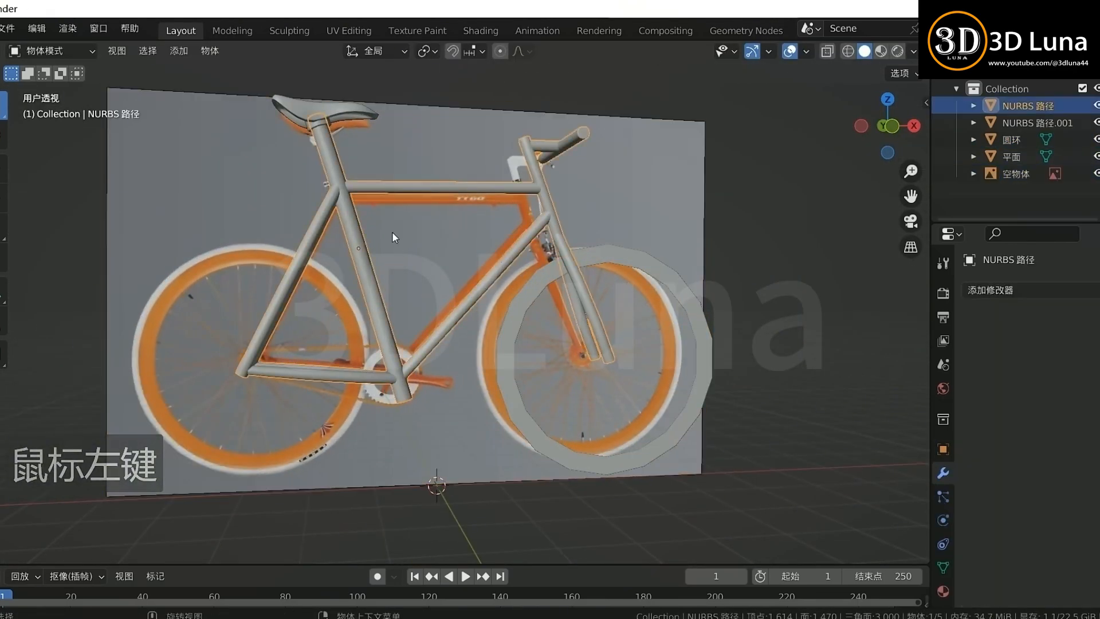
shift+click(329, 146)
key(ctrl+j)
Step: Try to shift the frame and saddle together upward along Z and toward the rear along X in the front view
shift+click(336, 166)
shift+click(348, 180)
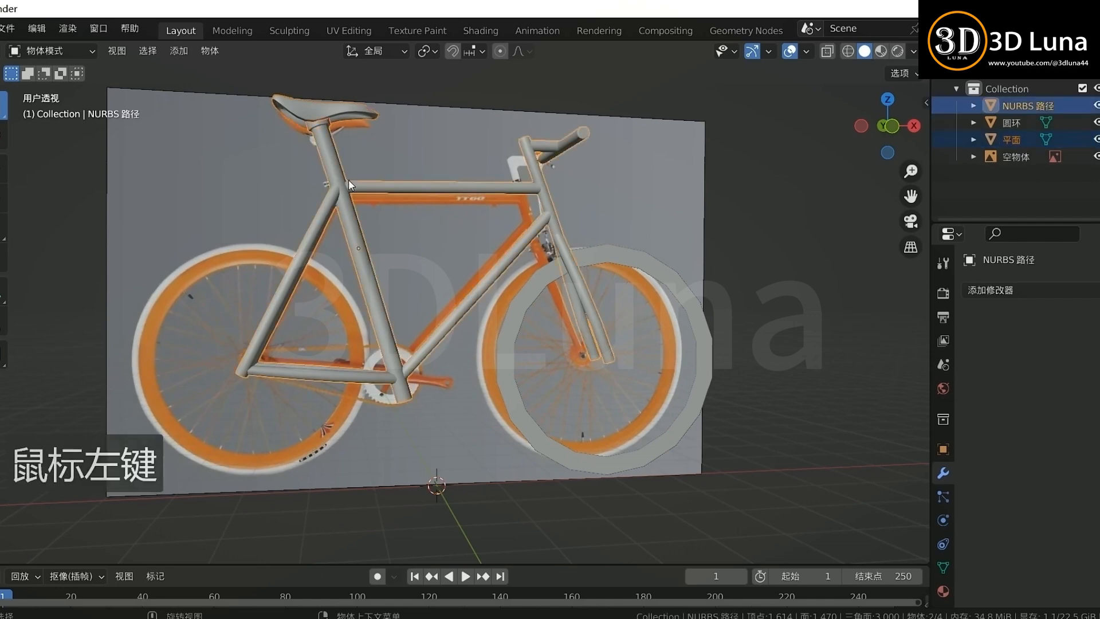
key(KP_1)
key(g)
key(z)
click(354, 160)
key(g)
key(x)
click(344, 163)
Step: Delete the reference image and check the whole wheel ring mesh against the fork in the side view
click(710, 187)
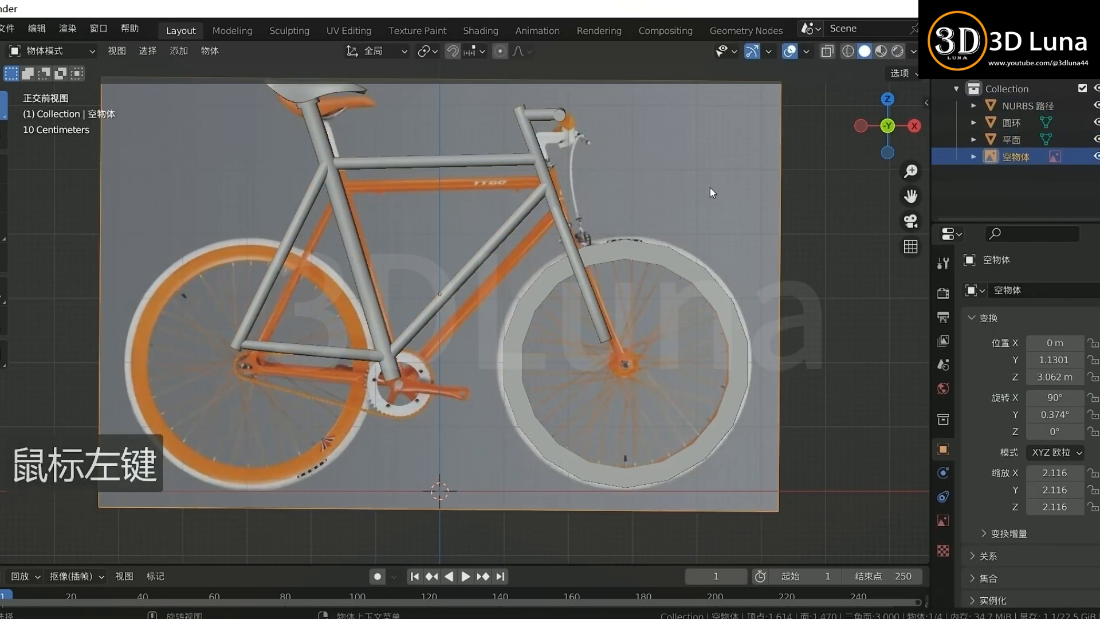
click(724, 235)
click(668, 265)
middle_drag(668, 265, 574, 329)
scroll(606, 301, up, 1)
key(Tab)
key(a)
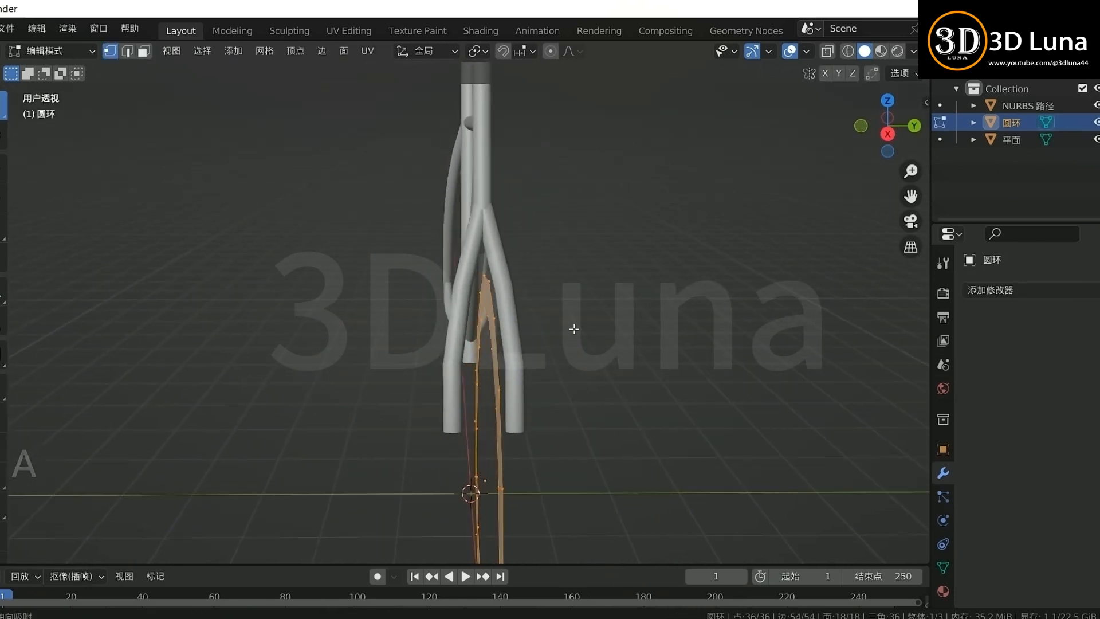
key(KP_3)
key(Tab)
key(Tab)
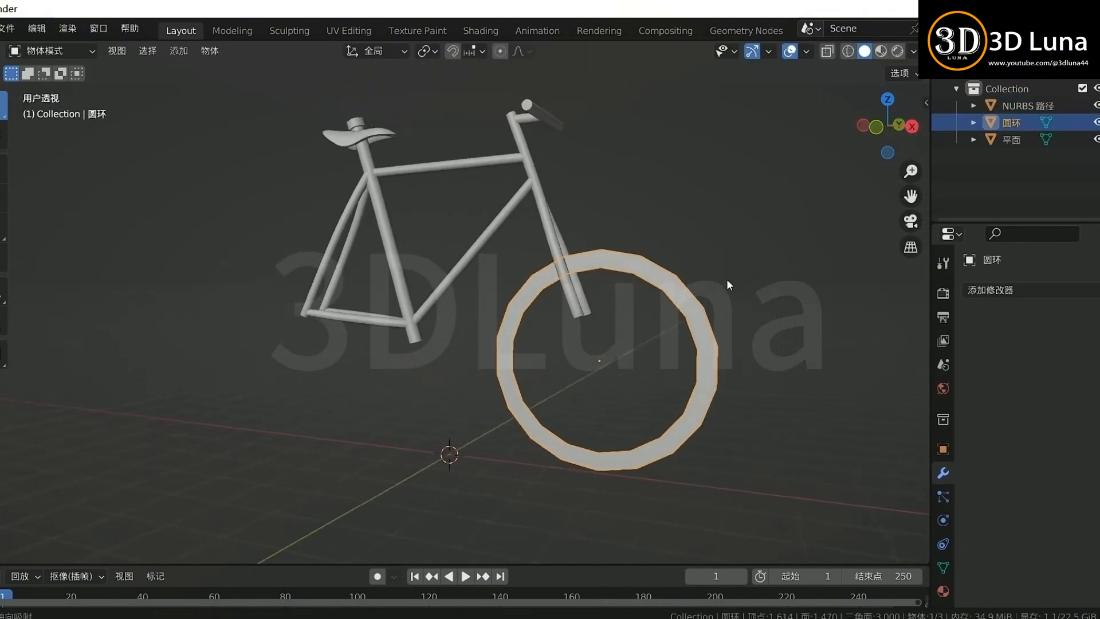
Step: Undo the deletion of the reference image and the move of the frame and saddle
scroll(621, 314, down, 3)
key(ctrl+z)
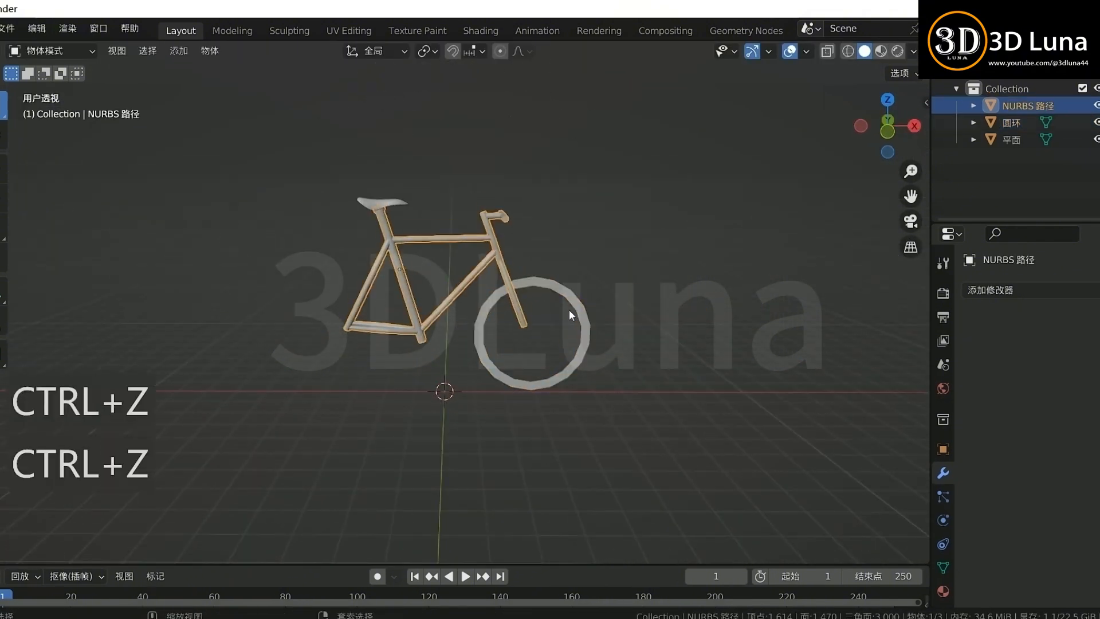
key(ctrl+z)
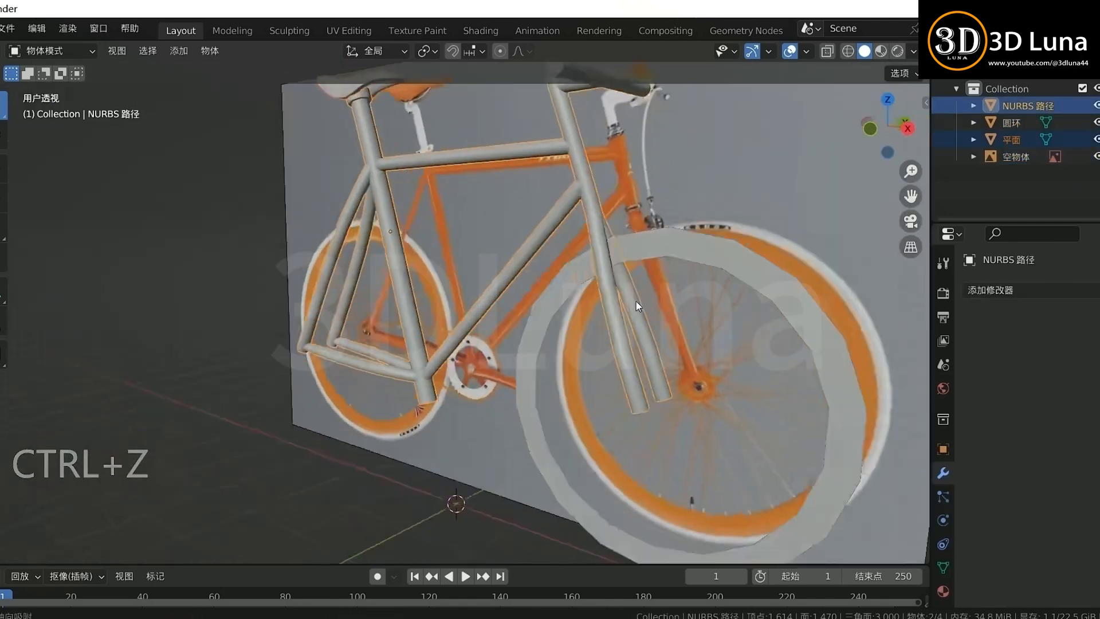
Step: Try to scale the bend loops of both fork legs apart in the side view
key(Tab)
drag(492, 313, 543, 349)
key(alt+z)
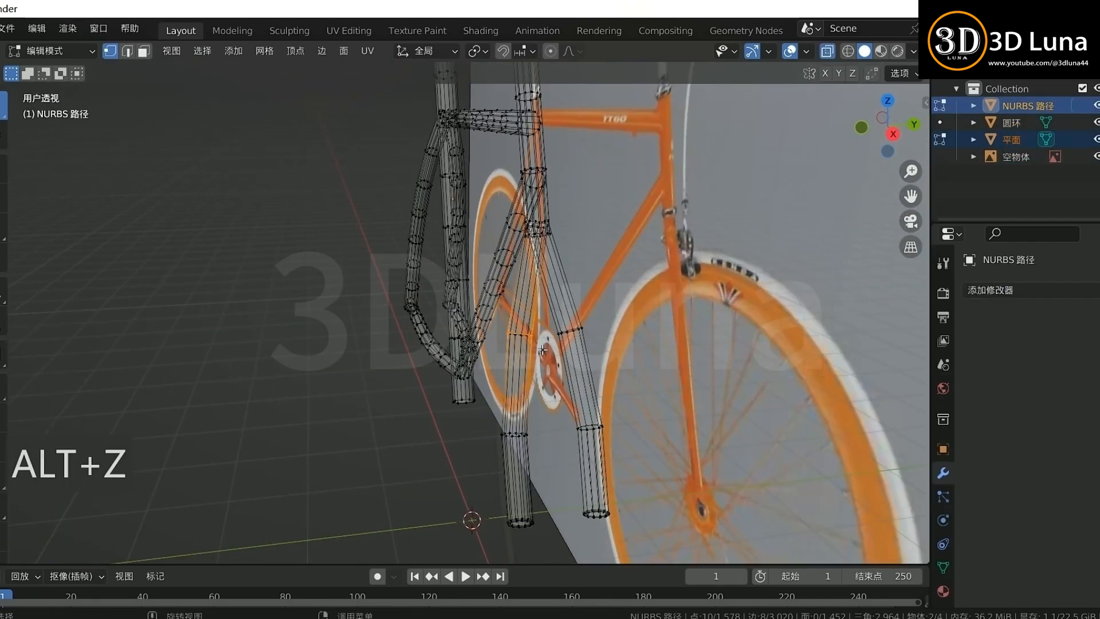
shift+drag(617, 341, 617, 340)
key(KP_3)
key(s)
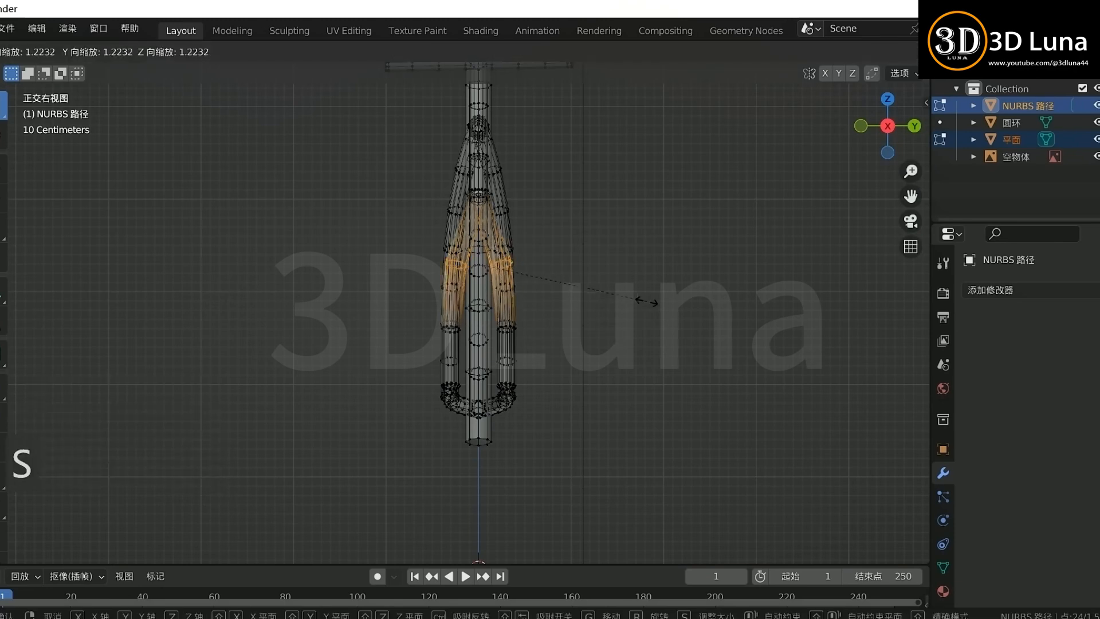
right_click(540, 277)
Step: Raise the bend loop of one fork leg by 0.5378 m along Z and adjust its spacing along Y
middle_drag(627, 279, 622, 306)
click(685, 300)
drag(619, 307, 682, 381)
key(KP_3)
key(g)
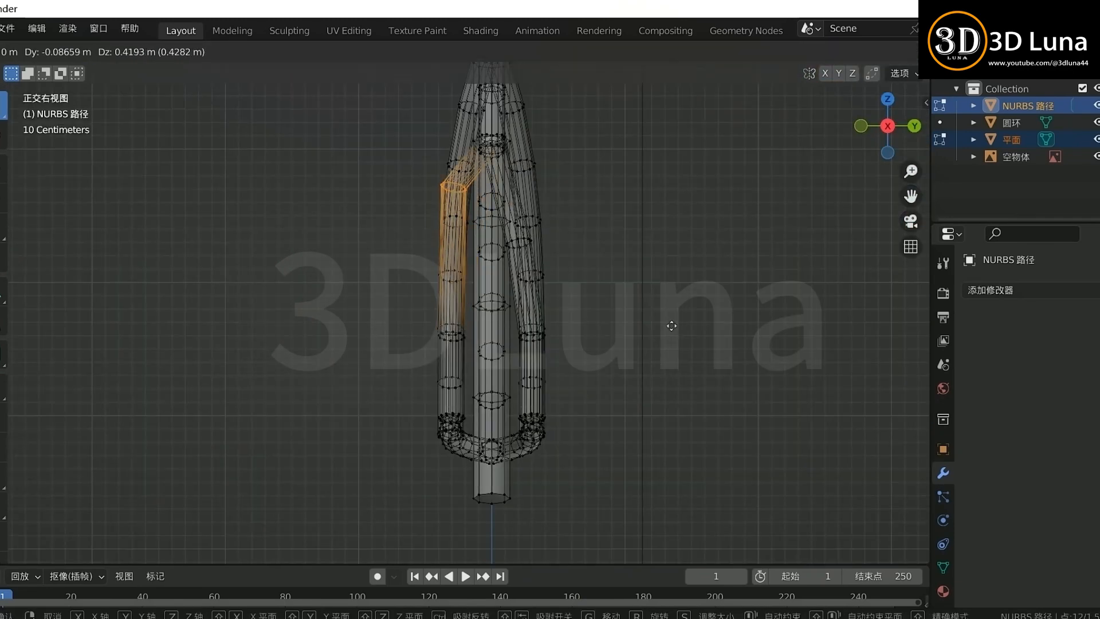
click(671, 308)
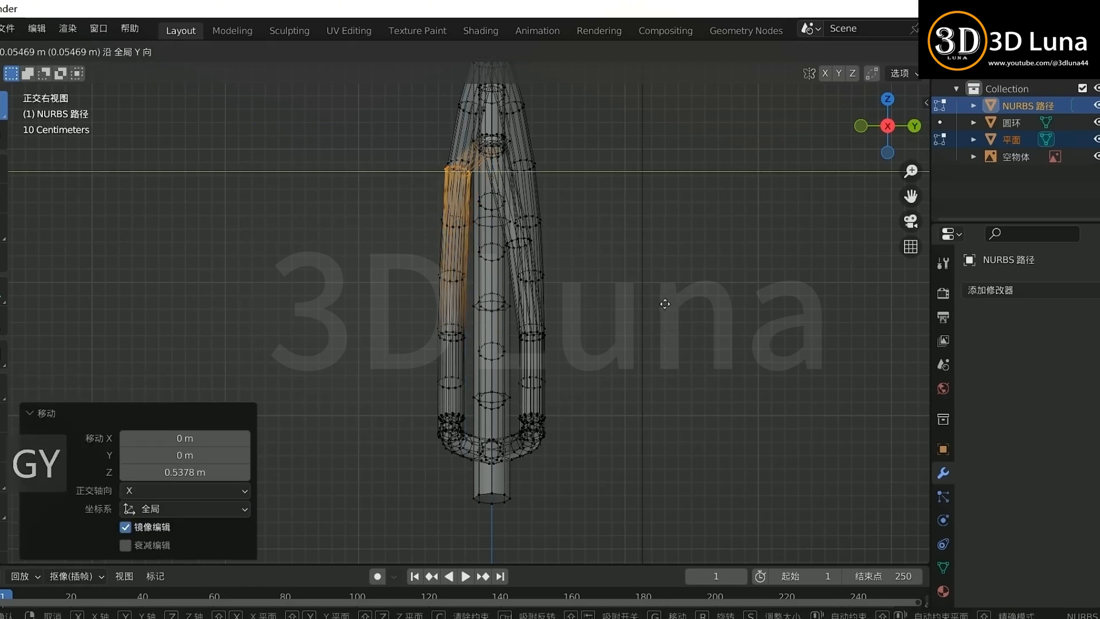
Step: Try to move the matching bend loop of the opposite fork leg freely upward in the side view
middle_drag(646, 255, 538, 277)
scroll(745, 278, down, 3)
key(alt+z)
key(KP_1)
key(alt+z)
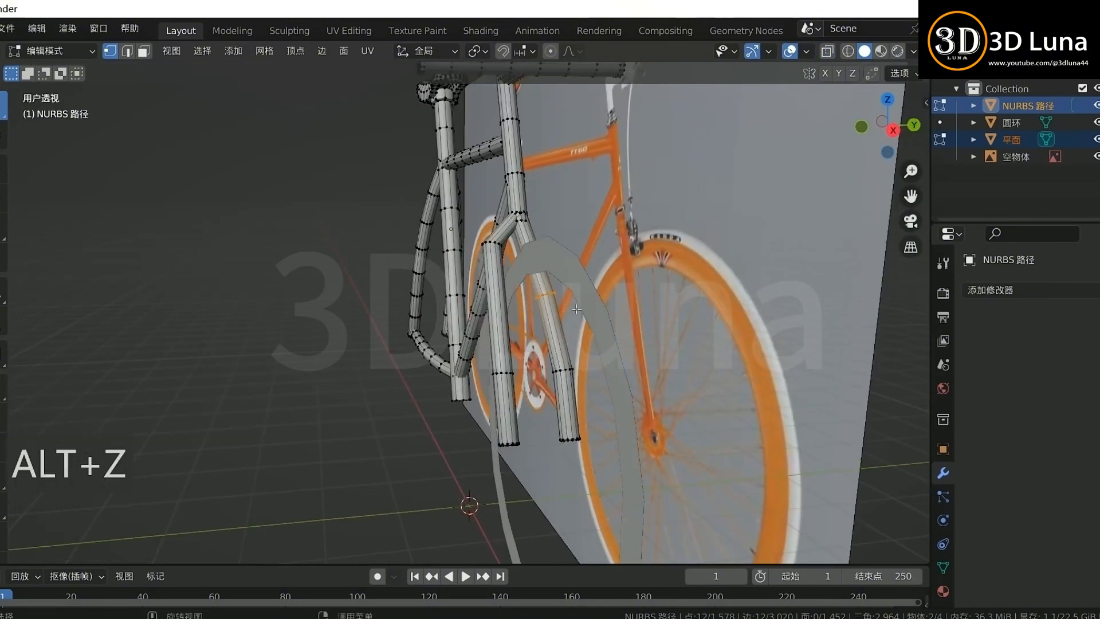
key(KP_1)
key(KP_3)
key(g)
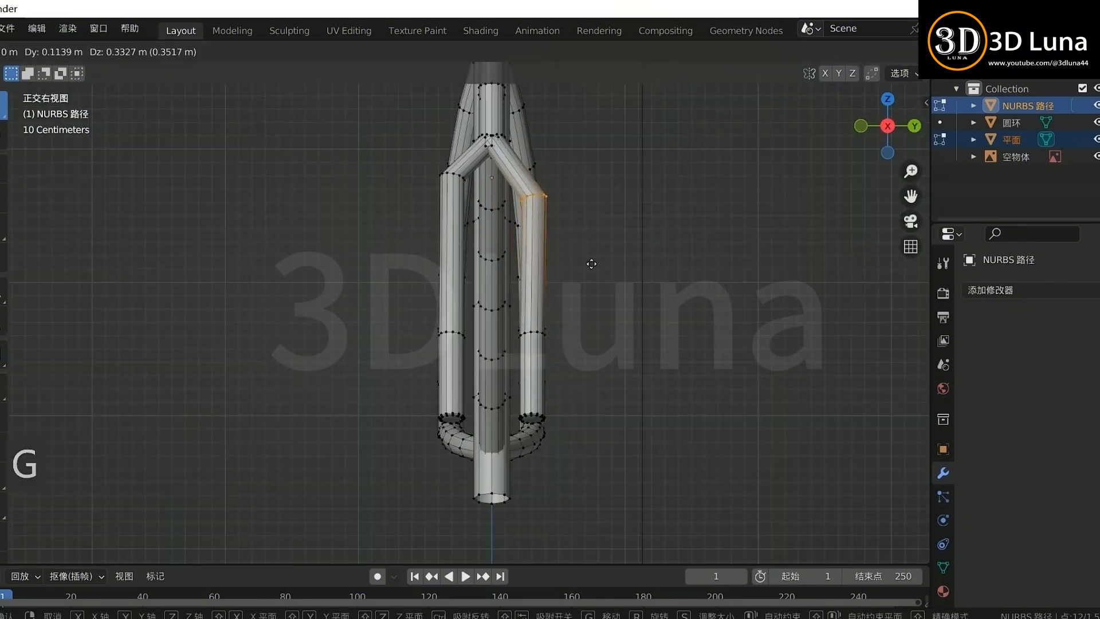
click(591, 244)
key(ctrl+z)
Step: Raise the opposite fork leg's bend loop along Z to the height of the first and shift it along Y for symmetry
key(g)
key(z)
click(591, 177)
key(g)
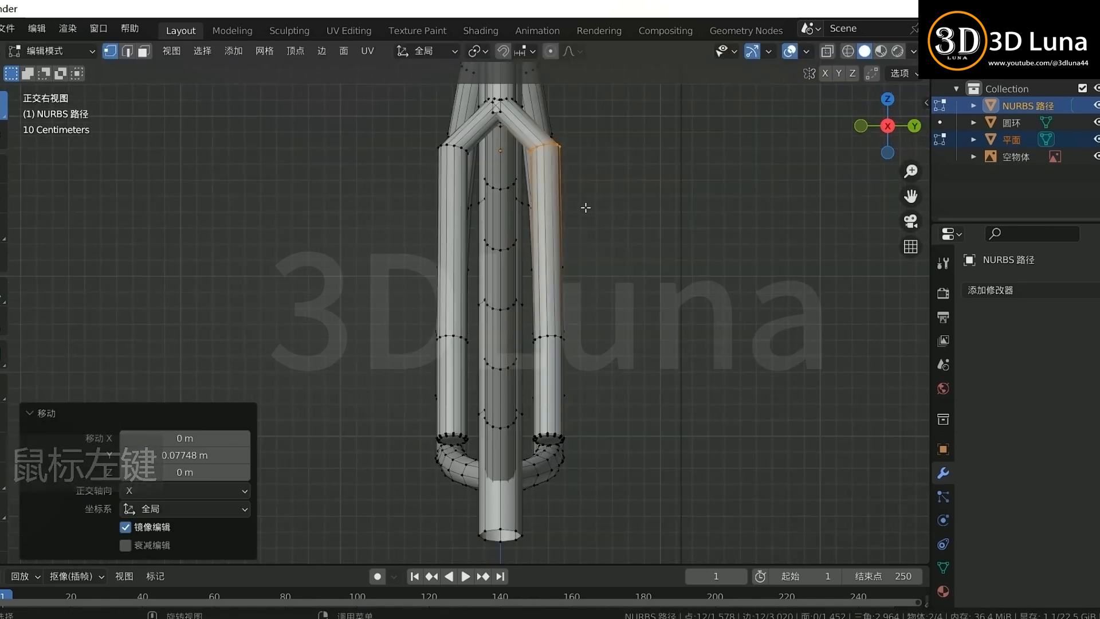
key(g)
key(y)
click(589, 238)
Step: Move the raised fork bend loops back in line with the fork in the front view, and finish editing the mesh
key(alt+z)
key(g)
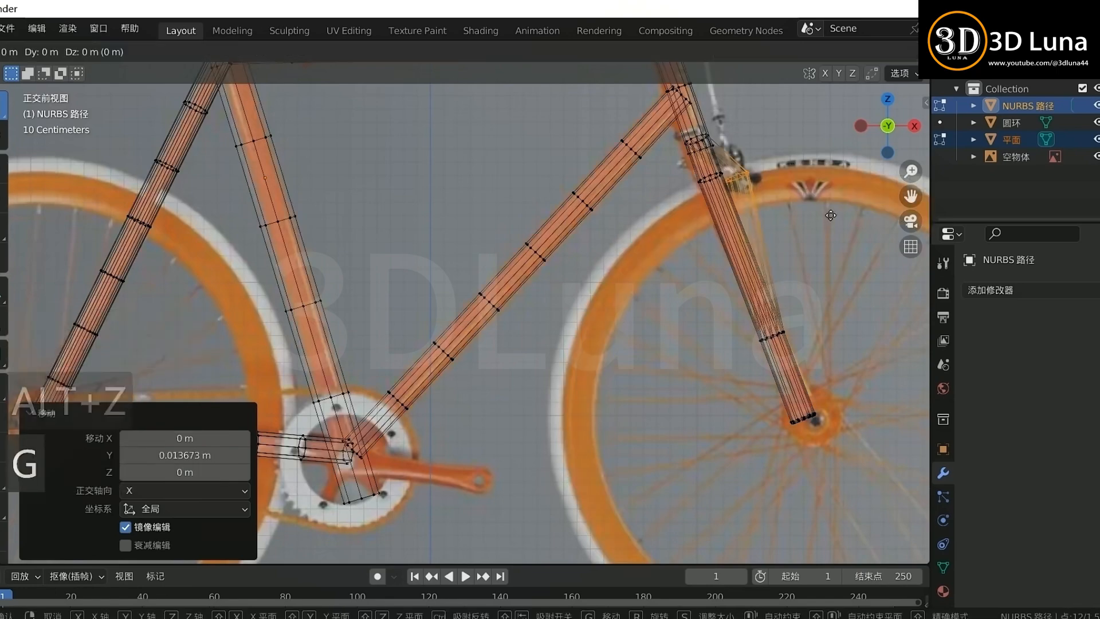
click(804, 217)
key(alt+z)
scroll(688, 246, down, 1)
middle_drag(453, 289, 469, 309)
key(Tab)
scroll(395, 304, down, 4)
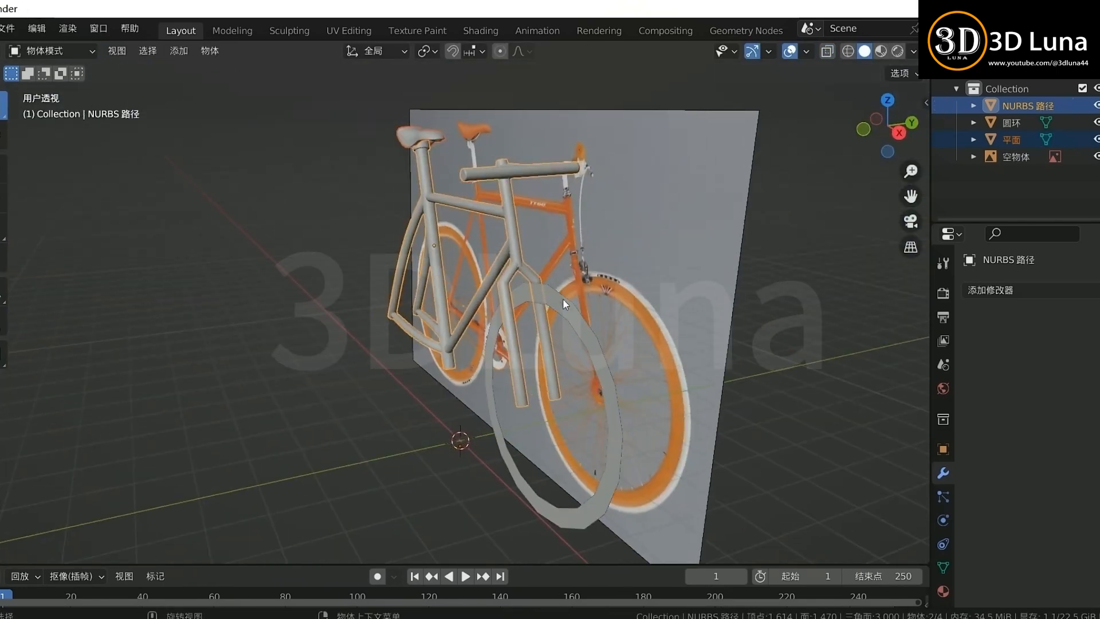
Step: Open the frame mesh alone for editing and try to scale down the lower end loop of the head tube
scroll(562, 300, up, 4)
middle_drag(563, 299, 514, 304)
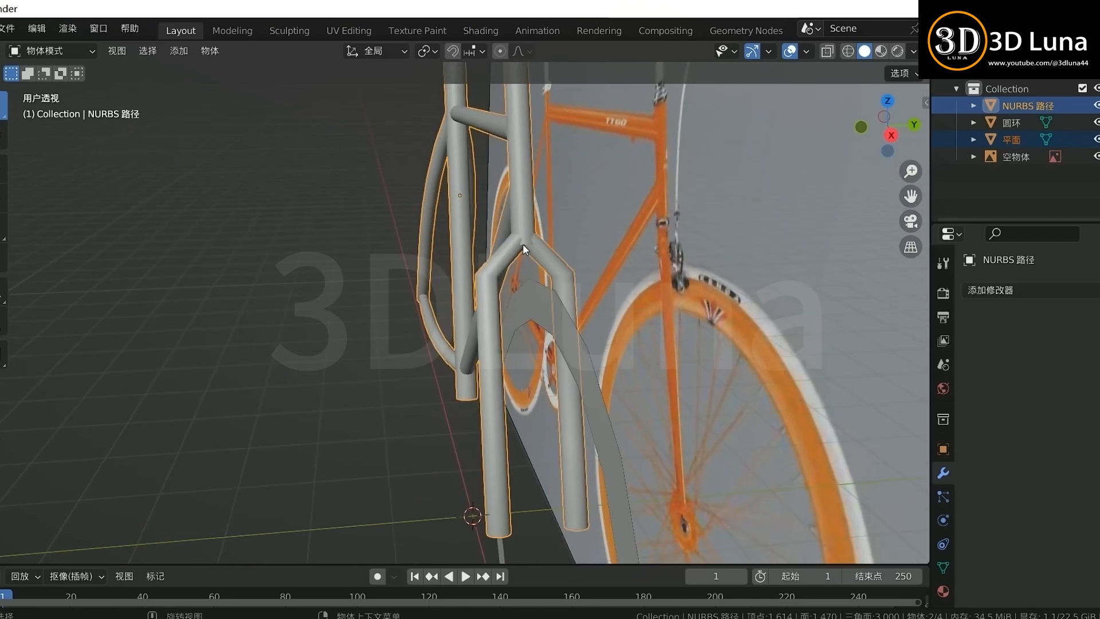
click(522, 243)
key(Tab)
scroll(590, 192, up, 2)
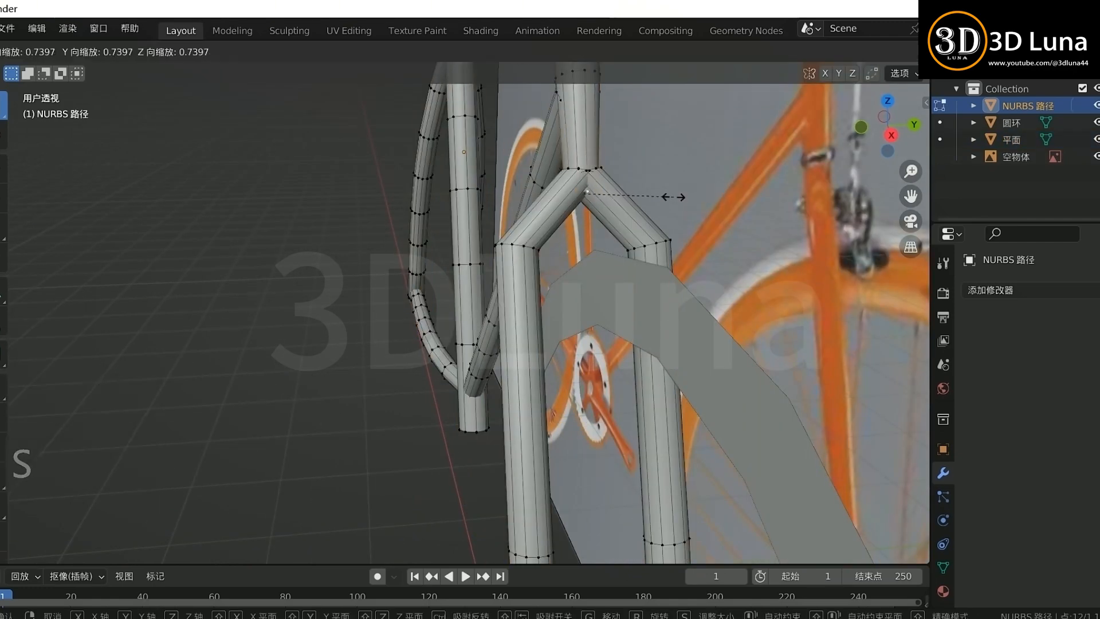
mouse_move(617, 206)
middle_down()
mouse_move(685, 209)
mouse_move(610, 226)
middle_up()
Step: Select the top edge loops of both fork legs in X-ray view and scale them down to 0.786
key(Tab)
key(alt+z)
key(Tab)
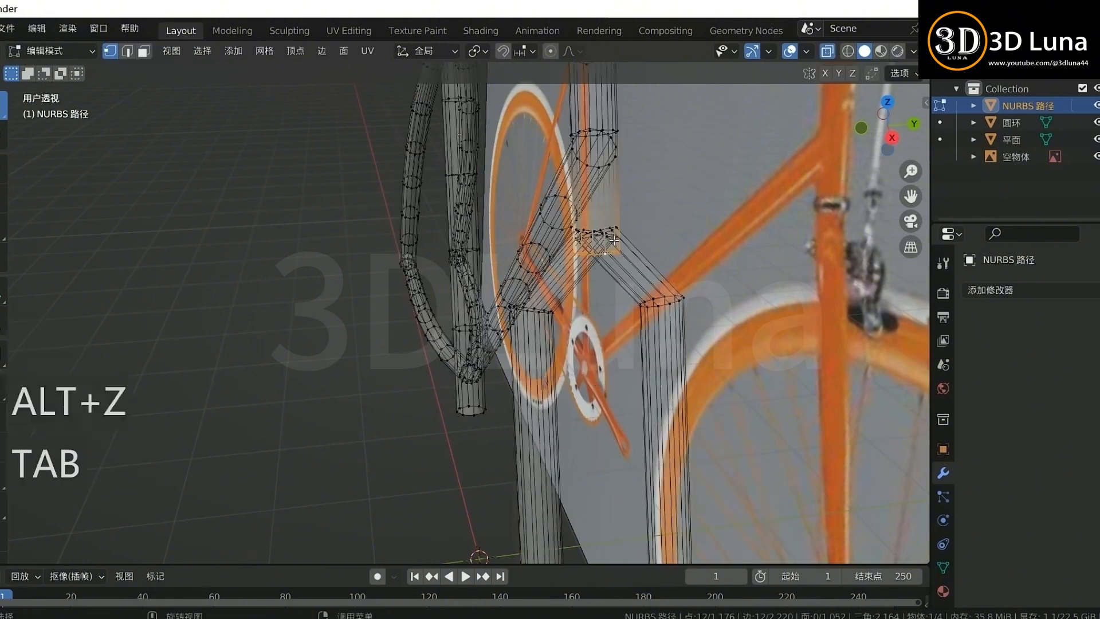
key(2)
scroll(625, 230, up, 2)
click(806, 146)
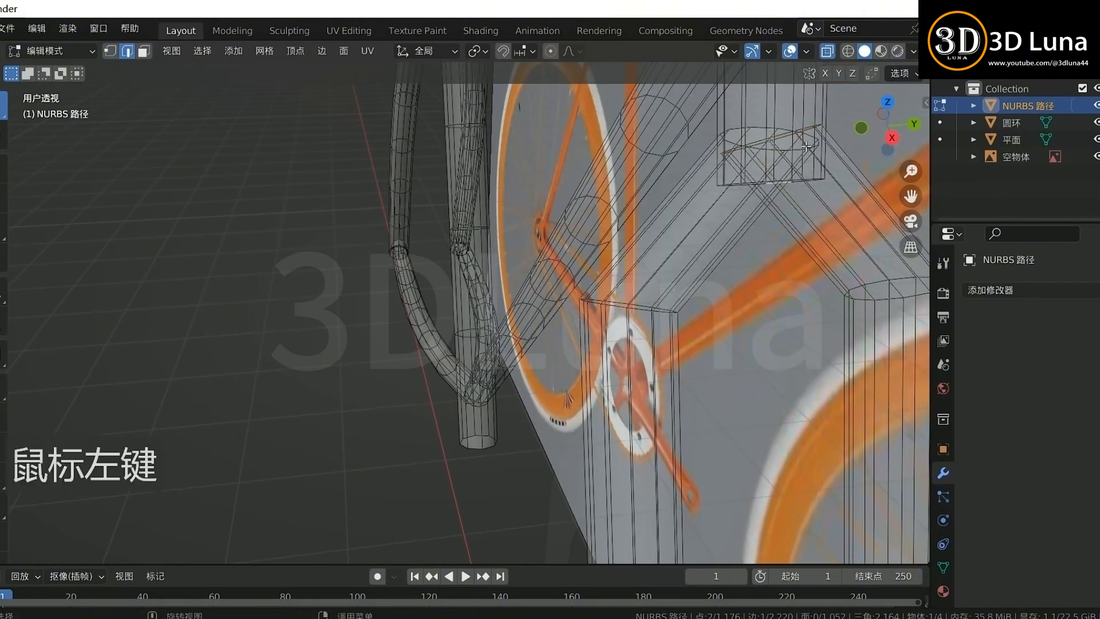
shift+double_click(808, 137)
scroll(790, 150, down, 4)
key(s)
click(659, 228)
key(alt+z)
key(s)
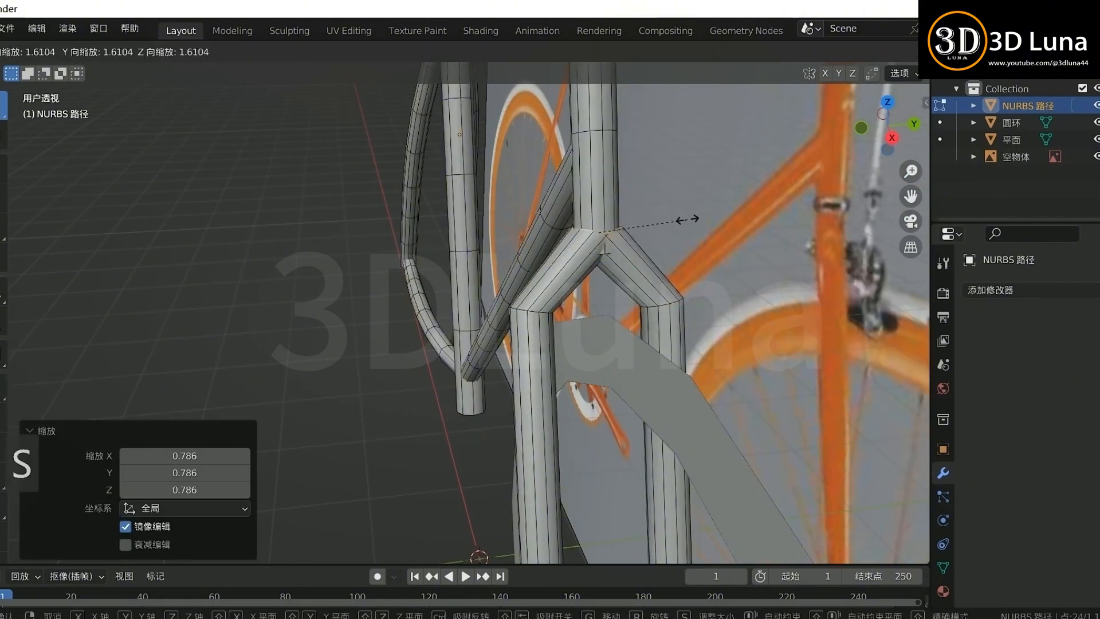
click(661, 227)
Step: Lower the head tube's bottom loop below the fork junction, fill the opening and bevel its edge
middle_drag(660, 227, 688, 218)
key(g)
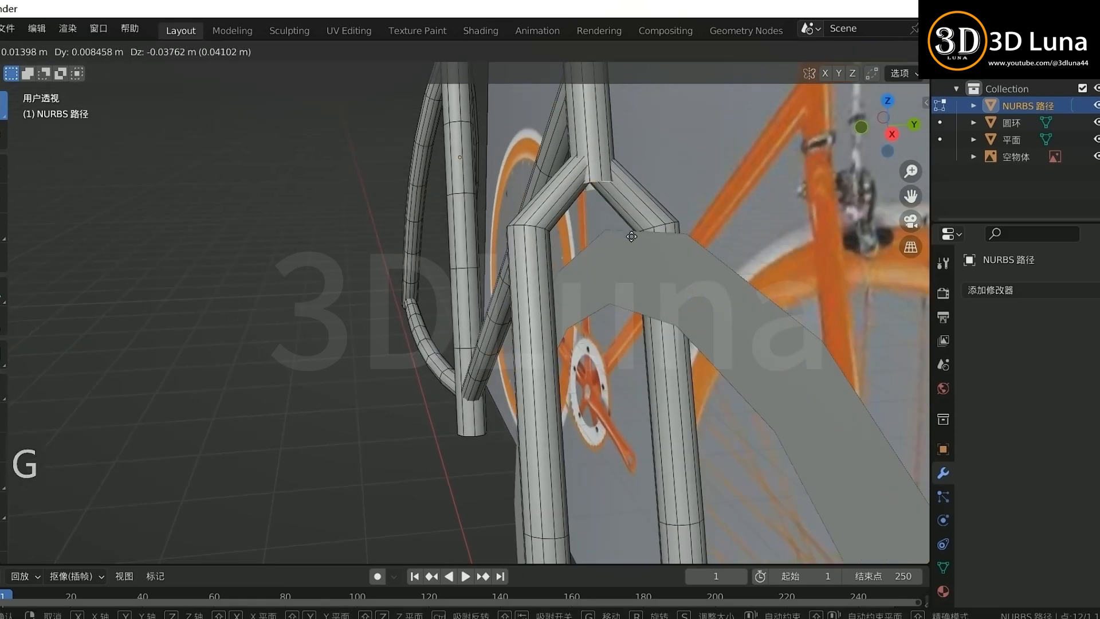
key(KP_1)
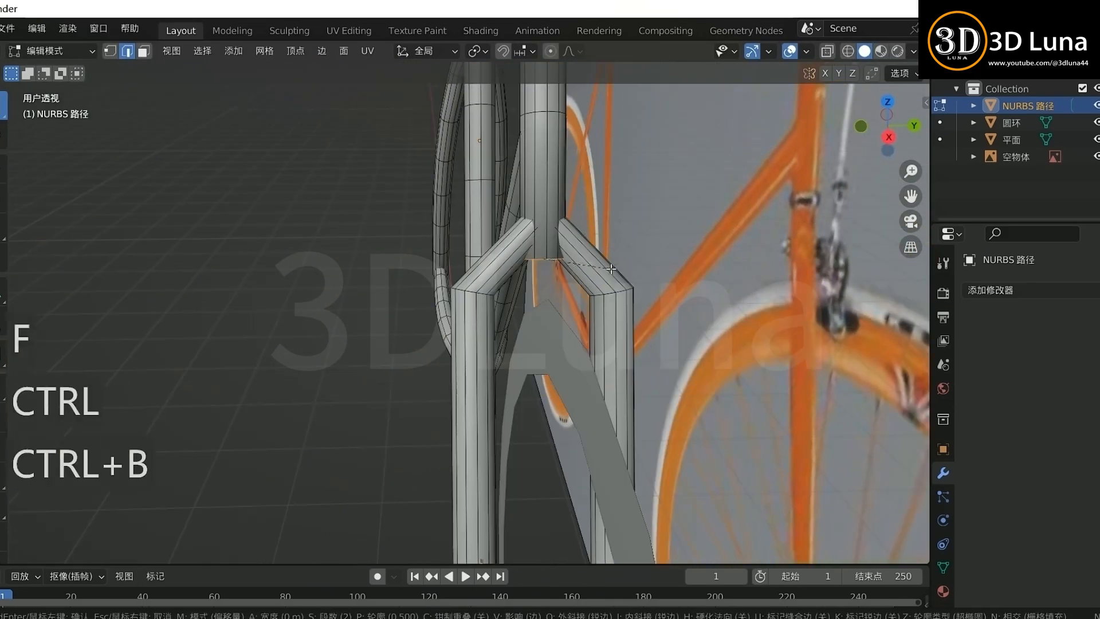
key(Tab)
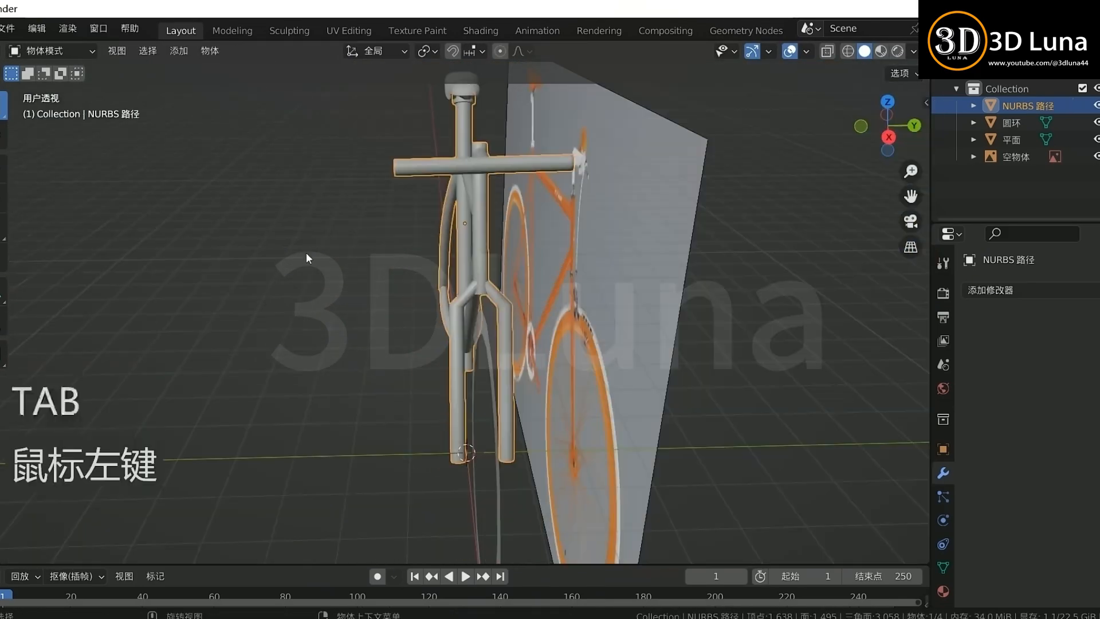
Step: Move the entire wheel ring mesh about 0.125 m along negative Y in the side view, placing it between the fork legs
click(307, 255)
middle_drag(307, 255, 556, 250)
click(554, 252)
key(KP_3)
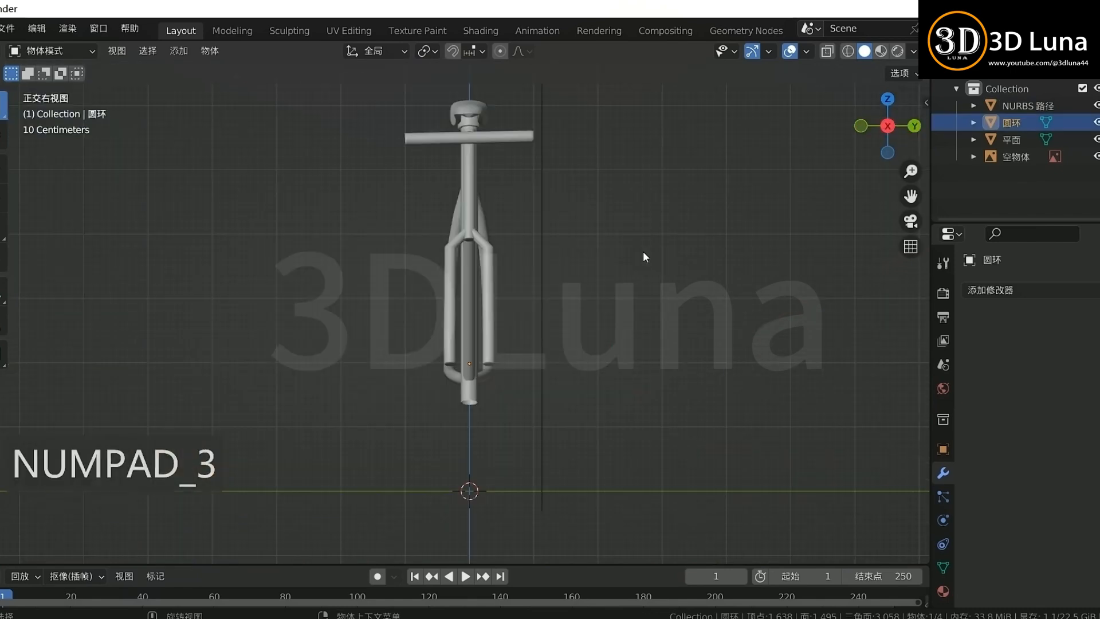
key(Tab)
key(a)
scroll(538, 364, up, 2)
key(g)
click(524, 373)
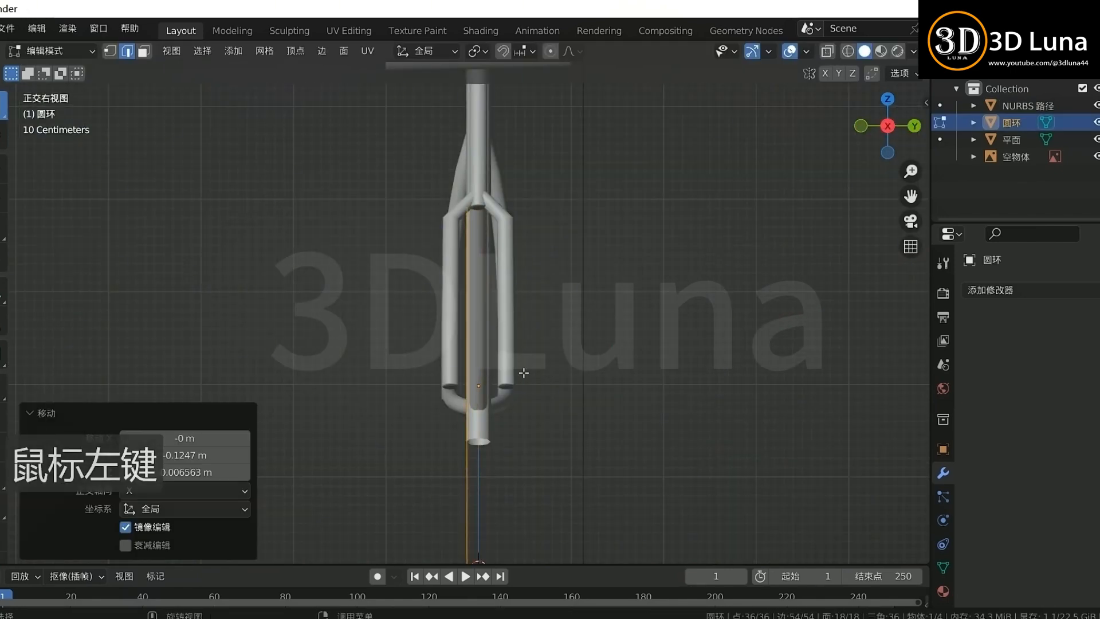
Step: Extrude the wheel ring sideways to give it thickness, and scale the wheel in the front view
click(527, 355)
key(Tab)
key(KP_1)
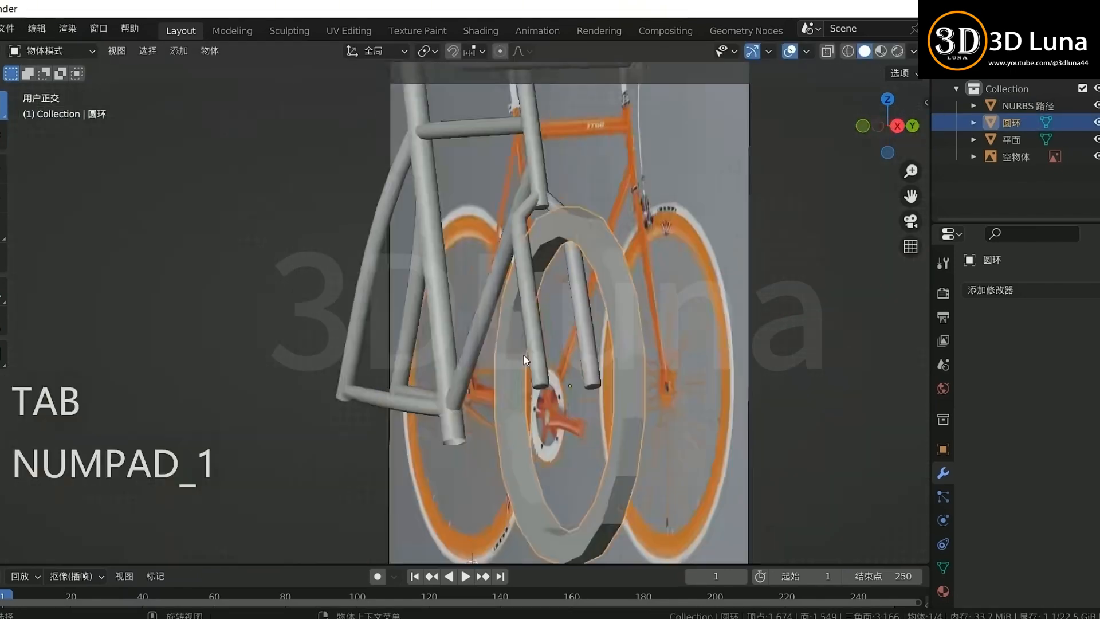
key(s)
click(856, 332)
Step: Widen the wheel mesh along Y by 1.5, shift it 0.016407 m along Y to centre it, and widen it slightly more
middle_drag(856, 331, 580, 323)
key(Tab)
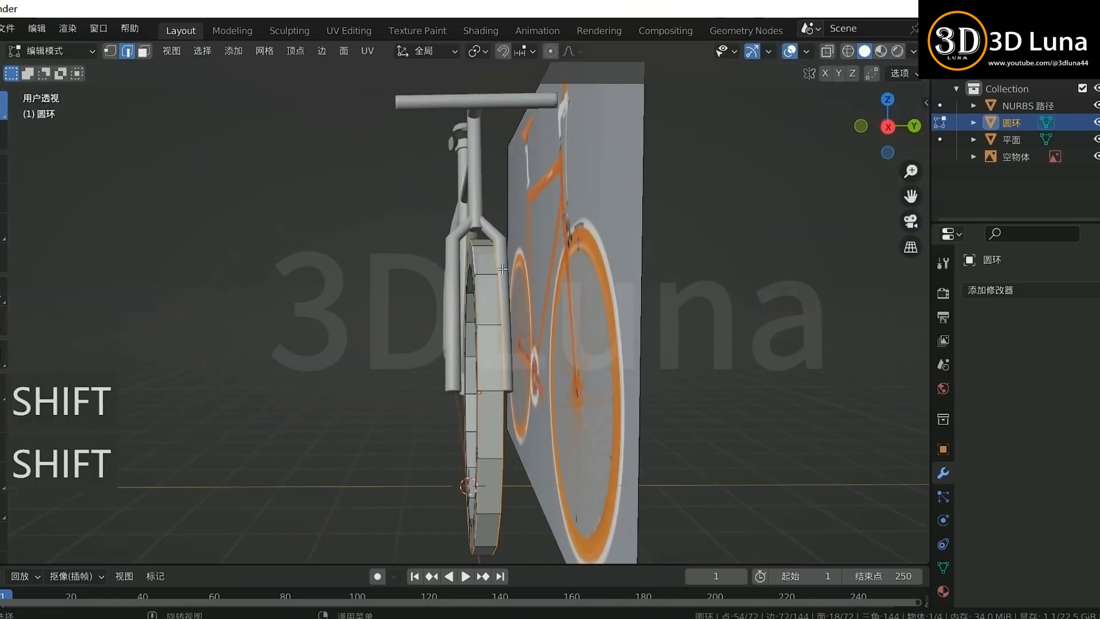
key(KP_3)
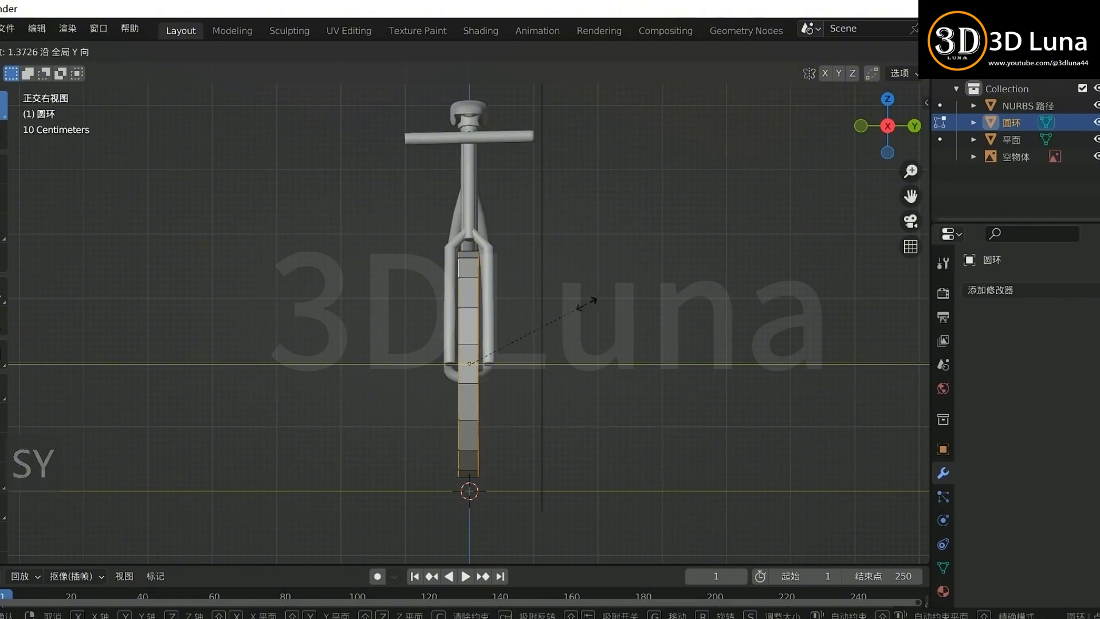
click(601, 313)
scroll(515, 325, up, 3)
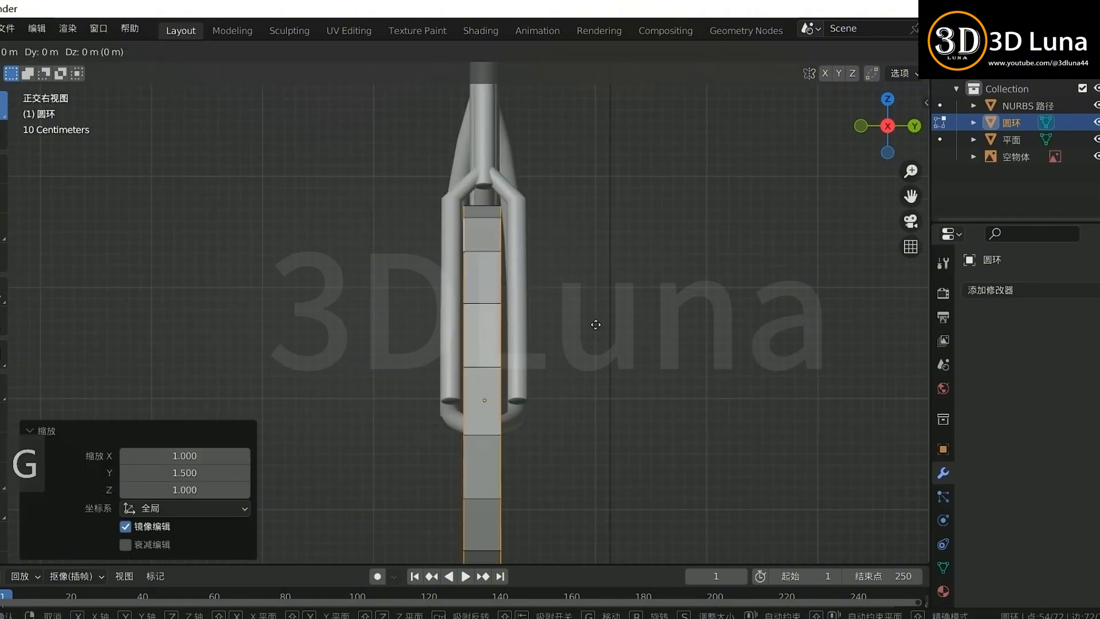
click(621, 323)
key(g)
key(y)
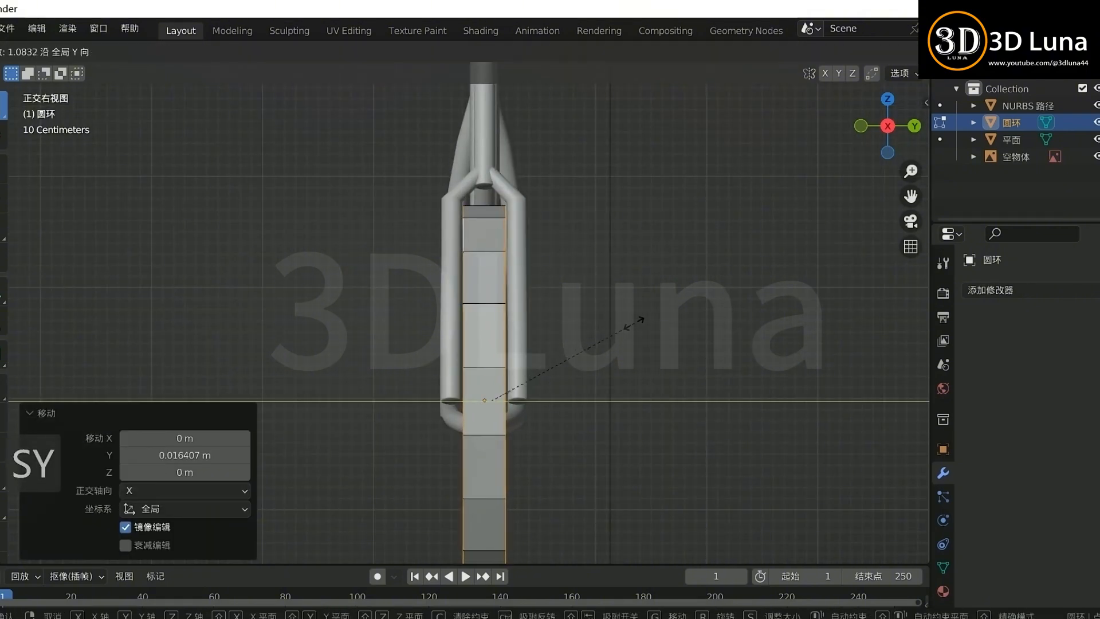
click(634, 323)
Step: Select the two inner edge loops of the wheel and scale them to adjust the tyre's depth
middle_drag(538, 329, 627, 344)
alt+click(644, 452)
middle_drag(644, 452, 504, 441)
alt+shift+click(337, 306)
middle_drag(642, 321, 691, 323)
key(s)
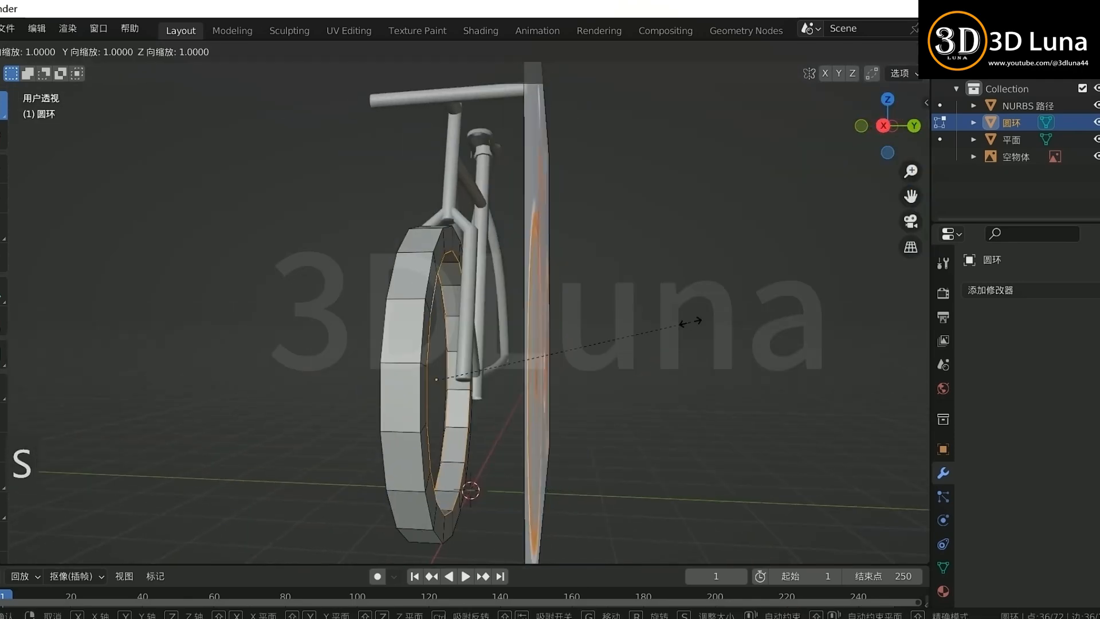
click(517, 322)
Step: Bevel the outer and inner edge loops on both sides of the wheel ring
middle_drag(517, 322, 590, 298)
key(Tab)
scroll(608, 352, up, 1)
alt+shift+click(637, 350)
alt+shift+click(702, 314)
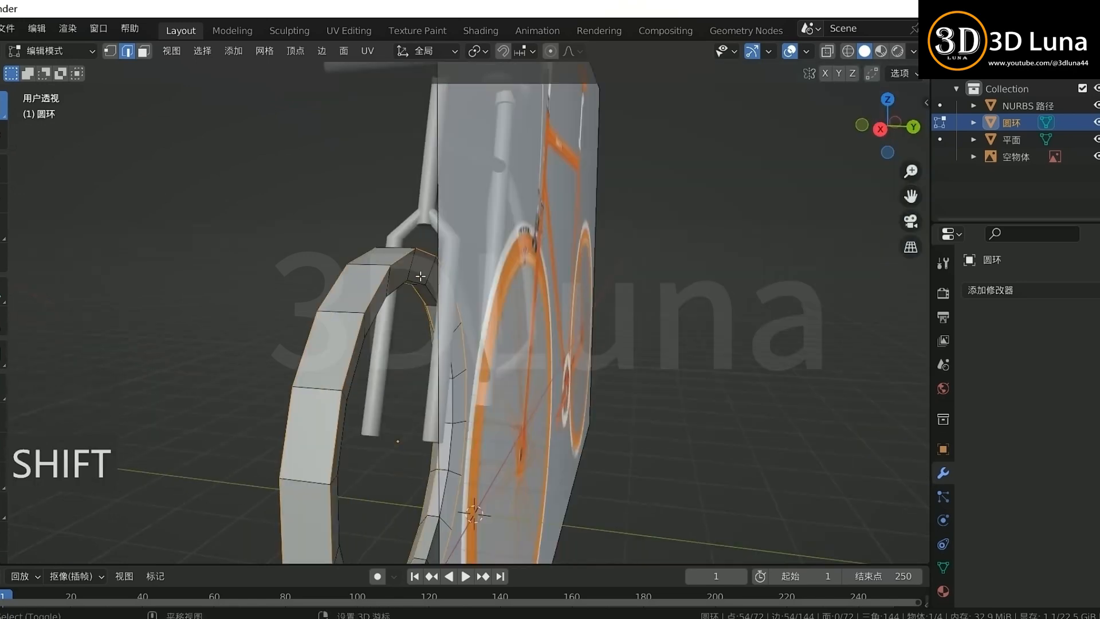
alt+shift+click(423, 275)
middle_drag(423, 275, 530, 291)
key(ctrl+b)
click(807, 363)
key(Tab)
middle_drag(758, 355, 666, 337)
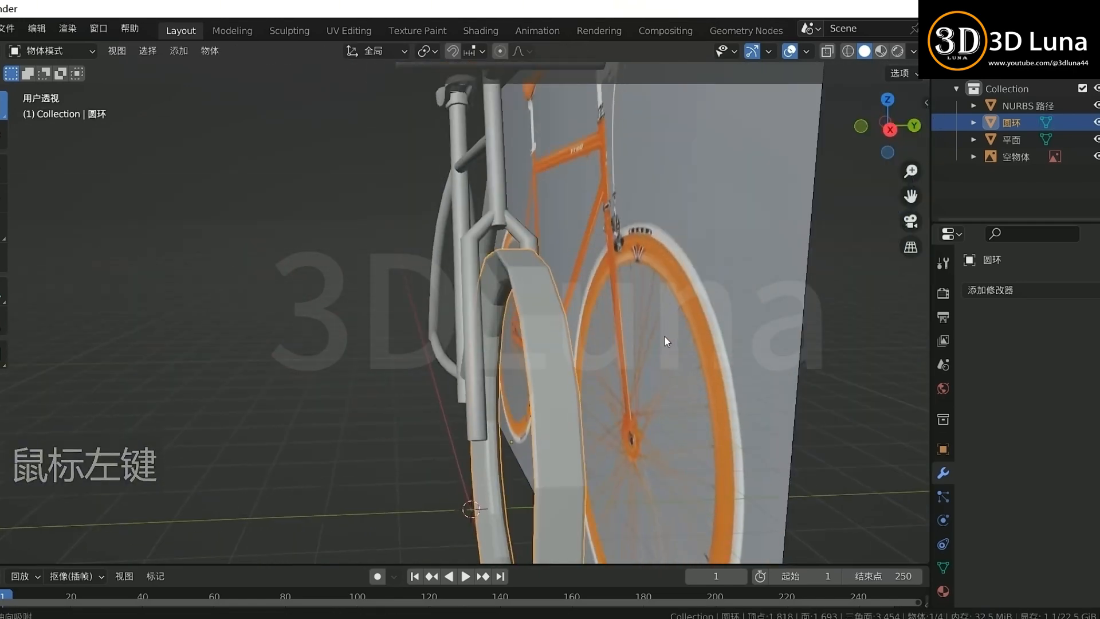
Step: Add a centred edge loop around the wheel ring's outer face and scale it inward to form a groove
key(ctrl+r)
key(Tab)
key(ctrl+r)
click(533, 270)
right_click(589, 287)
key(s)
click(707, 356)
key(Tab)
scroll(725, 359, down, 3)
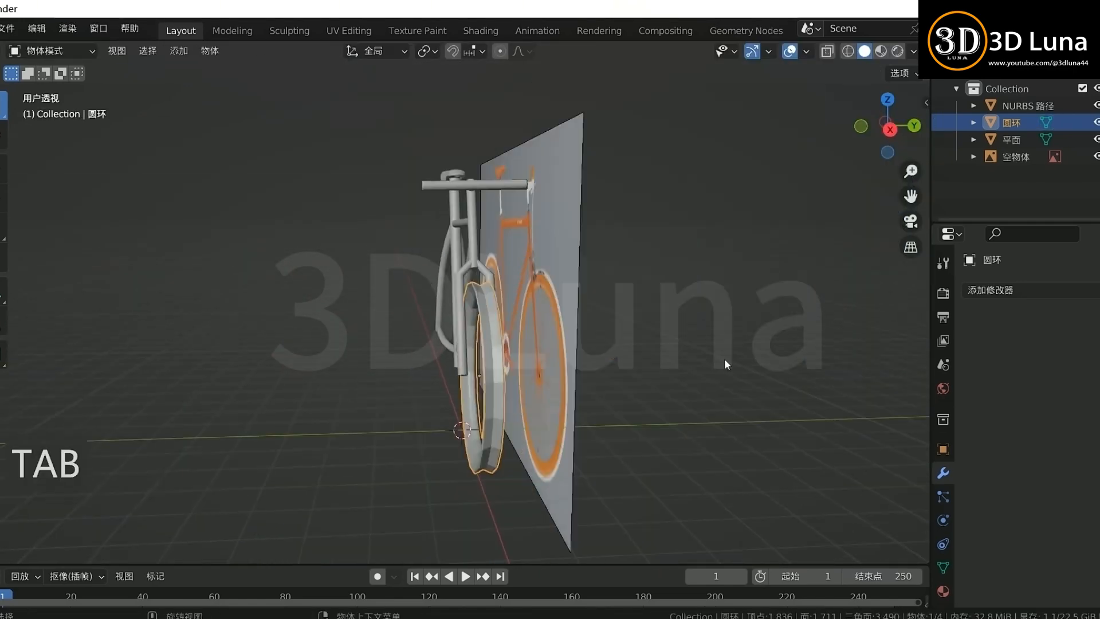
Step: Add a level 1 subdivision surface to the wheel ring and shade it smooth
click(725, 359)
middle_drag(499, 358, 580, 368)
click(614, 351)
scroll(636, 344, up, 3)
key(ctrl+1)
right_click(719, 312)
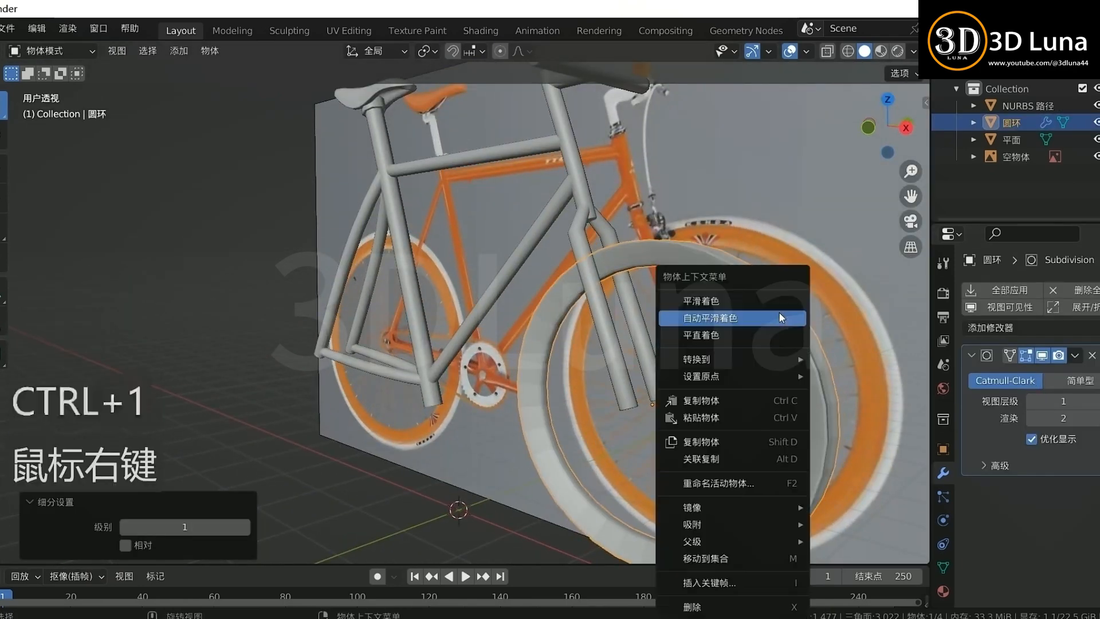
click(771, 301)
middle_drag(771, 304, 720, 319)
Step: Apply the Subdivision modifier on the wheel ring
click(1074, 356)
click(1067, 373)
key(Tab)
click(822, 373)
middle_drag(831, 384, 593, 401)
key(Tab)
scroll(791, 395, down, 2)
click(773, 399)
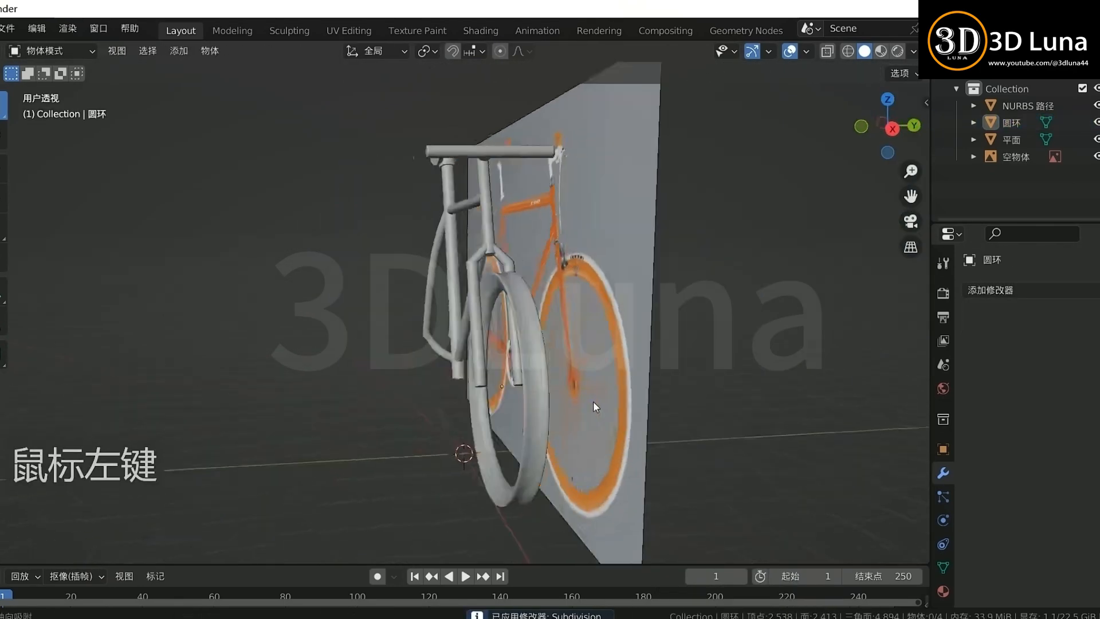
key(KP_1)
scroll(734, 393, up, 1)
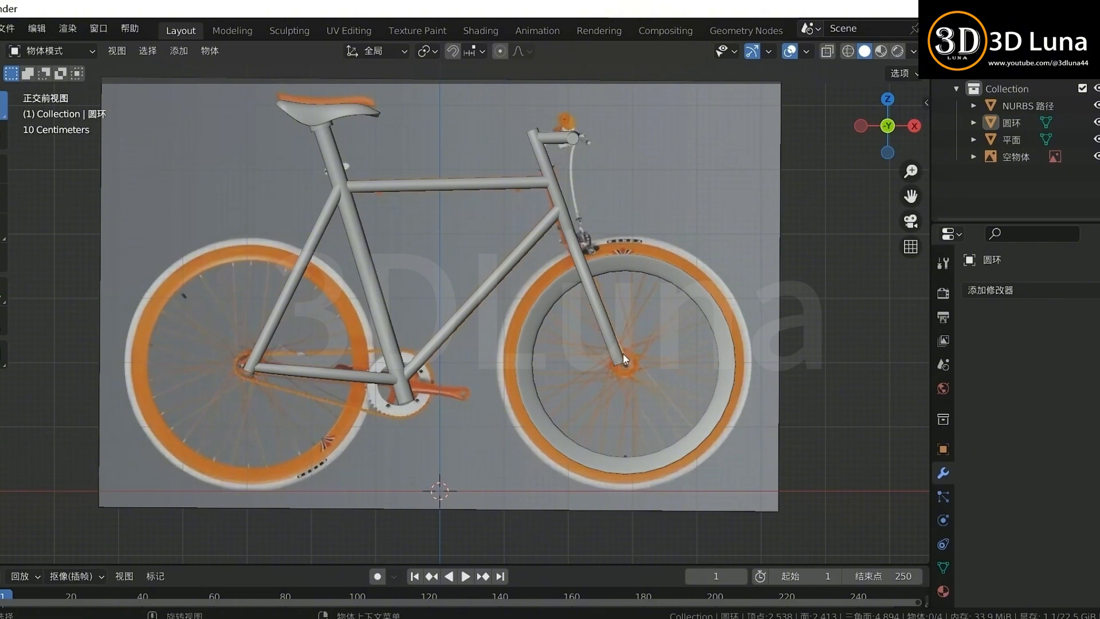
click(719, 363)
key(g)
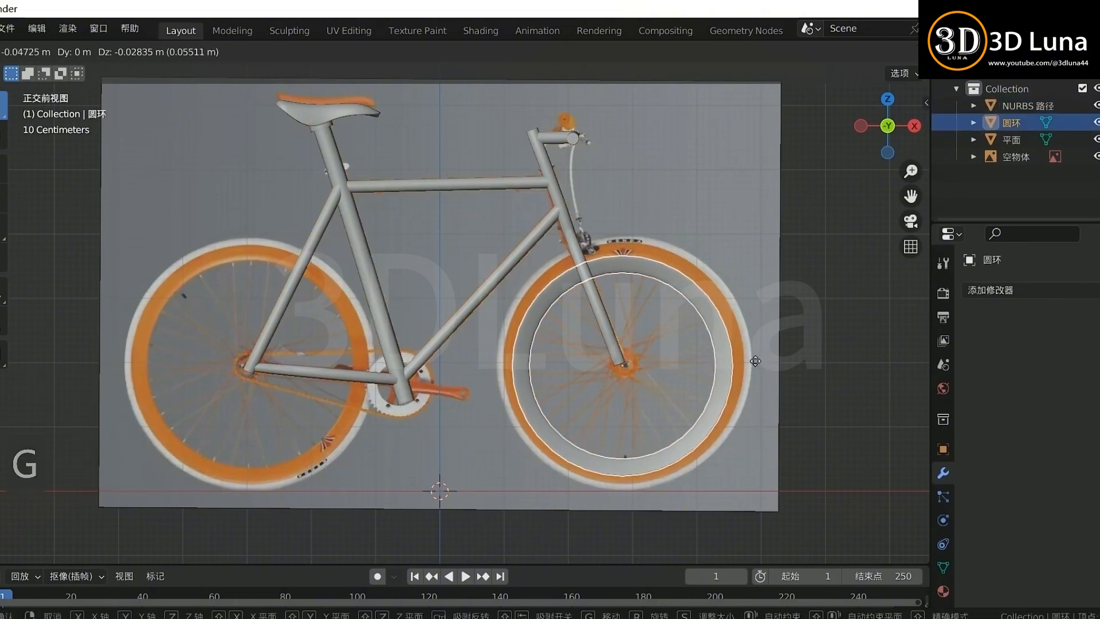
right_click(760, 361)
Step: Move the front fork's lower ends 0.075606 m along X and 0.018901 m along Z, and rotate them slightly towards the hub
click(630, 364)
key(Tab)
key(alt+z)
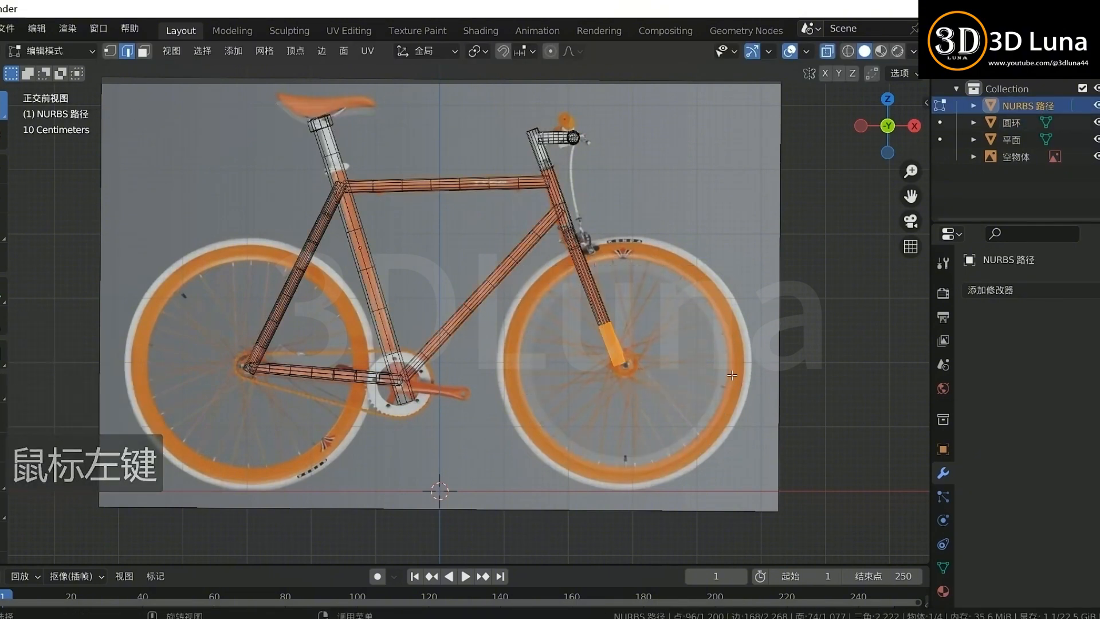
click(740, 372)
key(r)
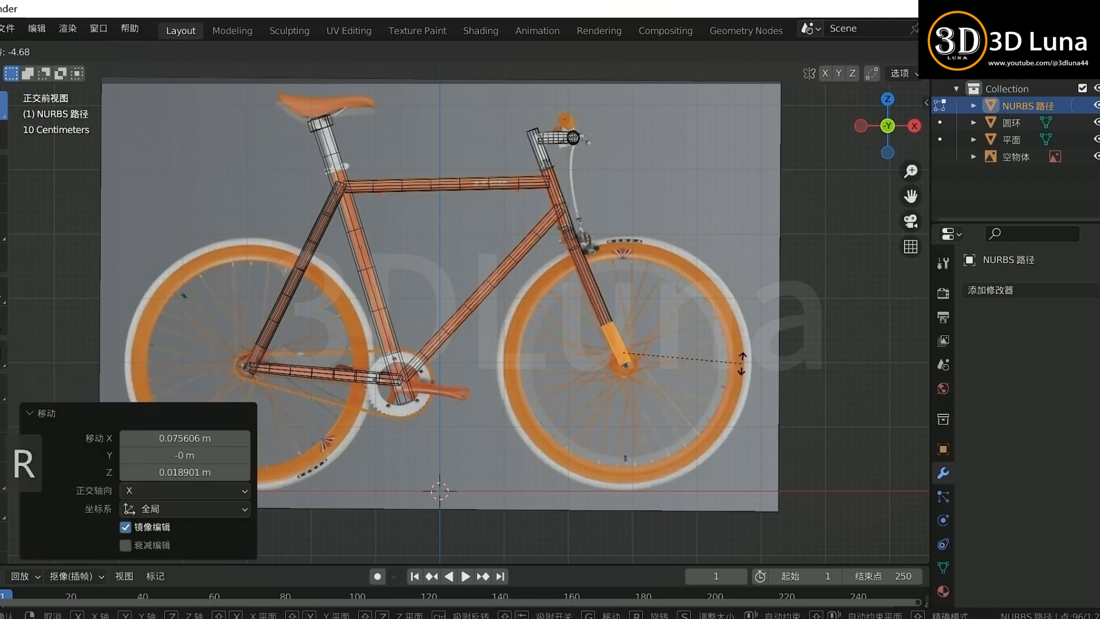
click(743, 363)
key(Tab)
key(alt+z)
click(807, 368)
middle_drag(807, 368, 734, 358)
key(KP_1)
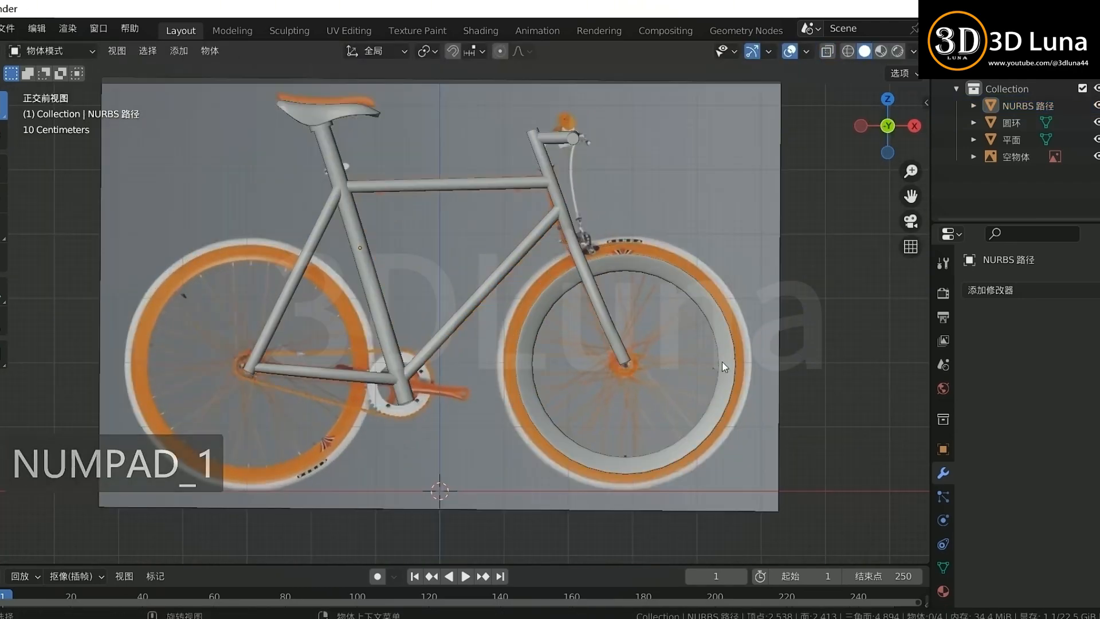
Step: Add a mesh circle with 18 vertices for the front tyre
click(722, 362)
middle_drag(822, 360, 665, 315)
key(KP_1)
key(shift+a)
mouse_move(619, 301)
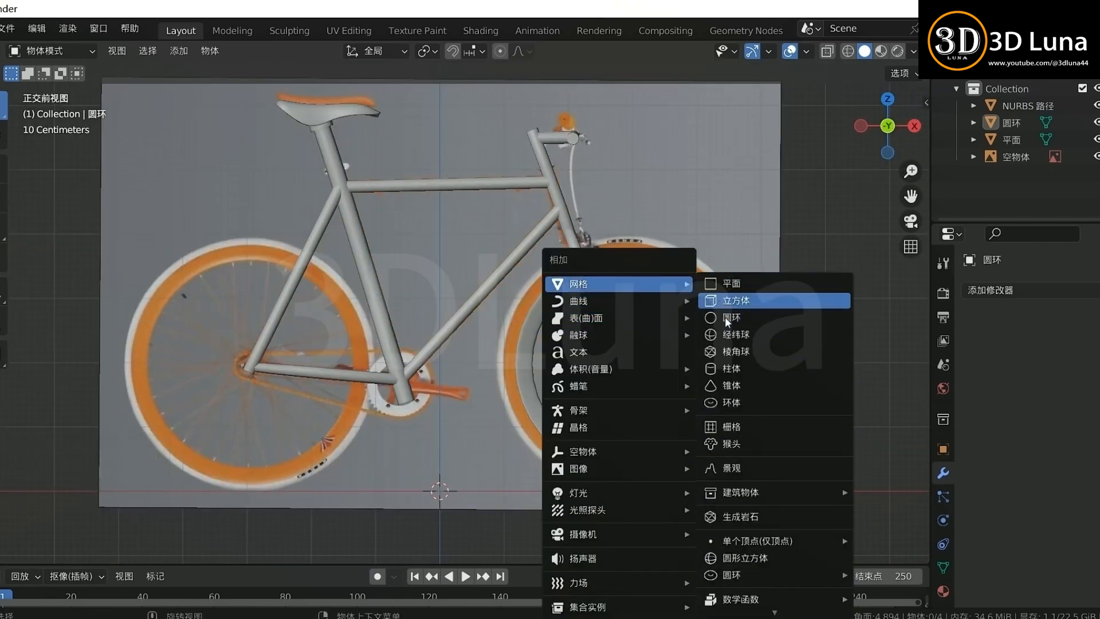
click(724, 316)
click(201, 367)
text(16)
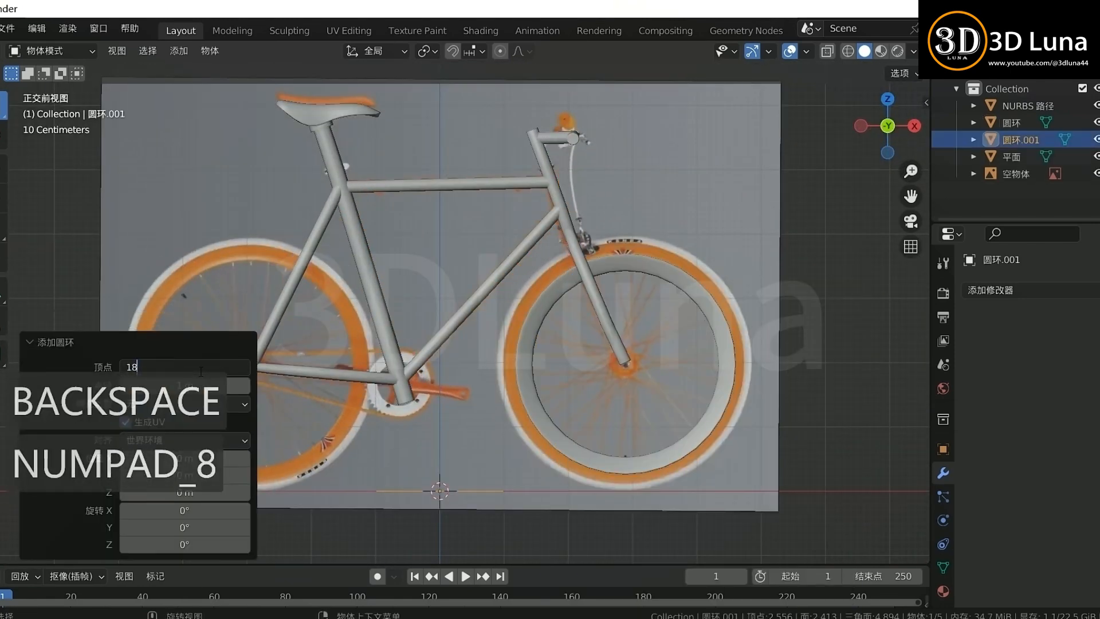
key(Return)
Step: Rotate the circle 90° about X, move it 2.8851 m in X and 1.9733 m in Z, and scale it by 1.864
scroll(505, 458, down, 2)
text(rx90)
key(Return)
key(g)
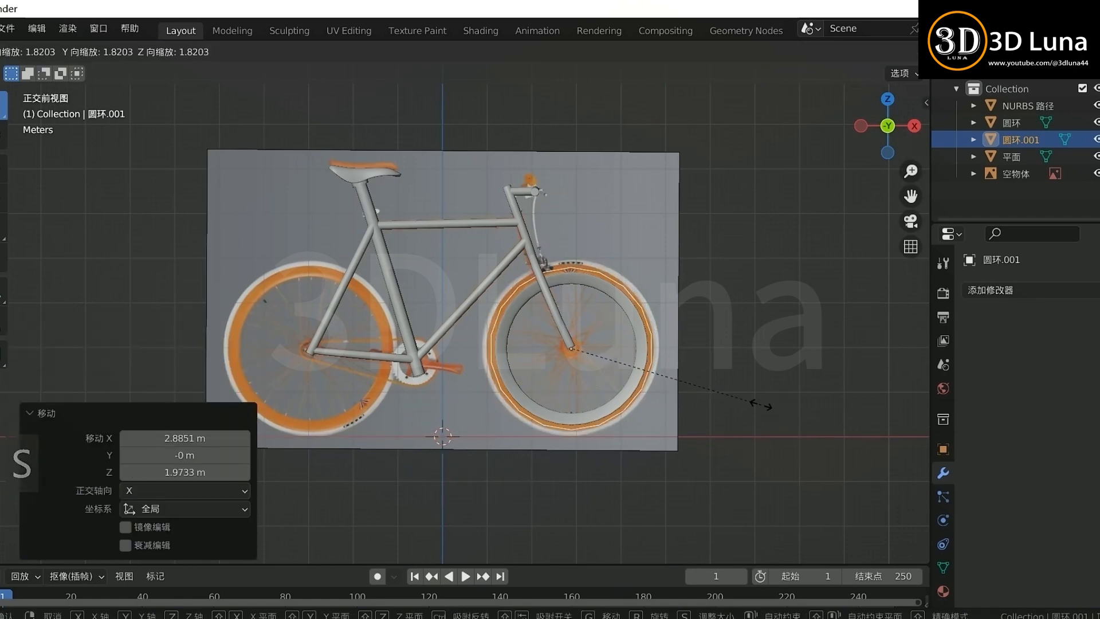
click(765, 406)
scroll(699, 442, up, 2)
Step: Convert the tyre circle from a mesh to a curve
middle_drag(754, 423, 703, 400)
right_click(703, 400)
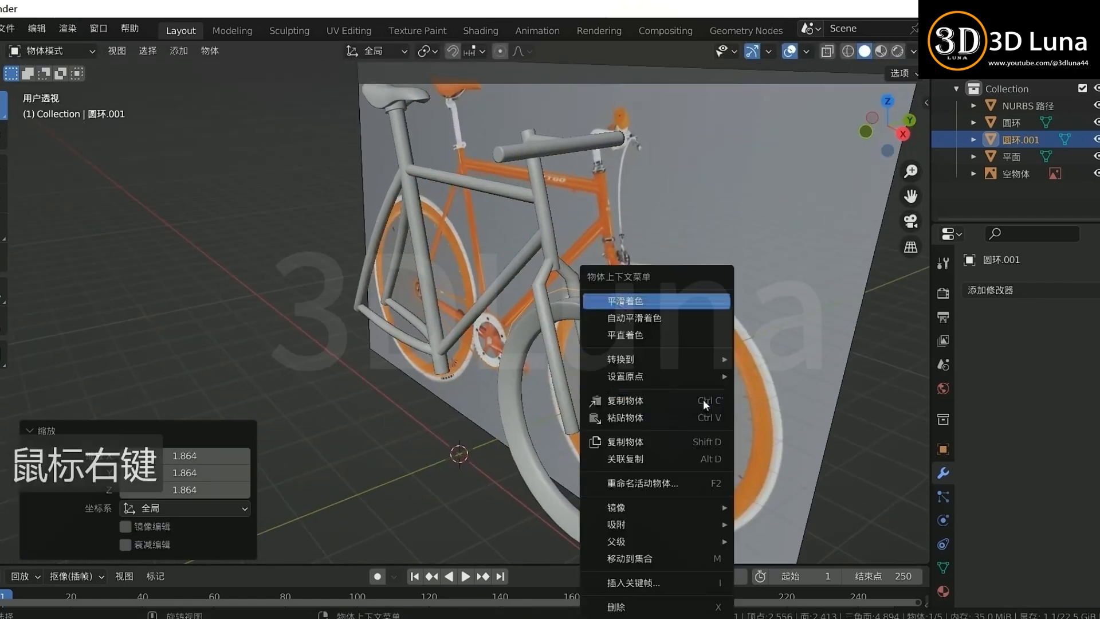
mouse_move(697, 373)
click(785, 373)
Step: Give the tyre curve a round bevel depth that fills the wheel's width between the fork legs, with preview resolution U 5
click(943, 543)
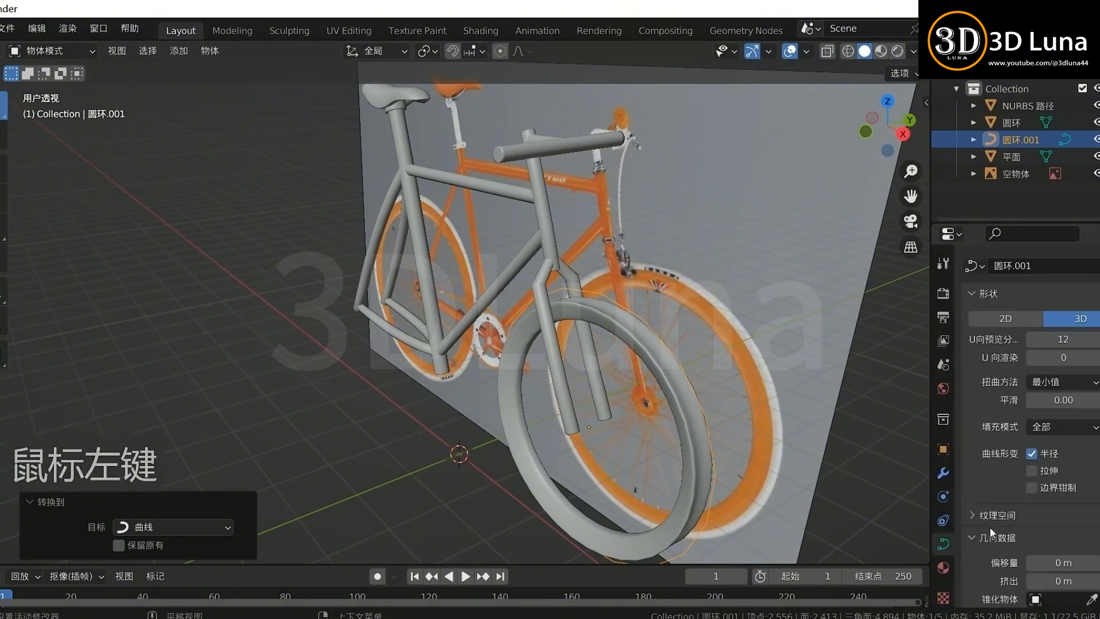
scroll(991, 385, down, 10)
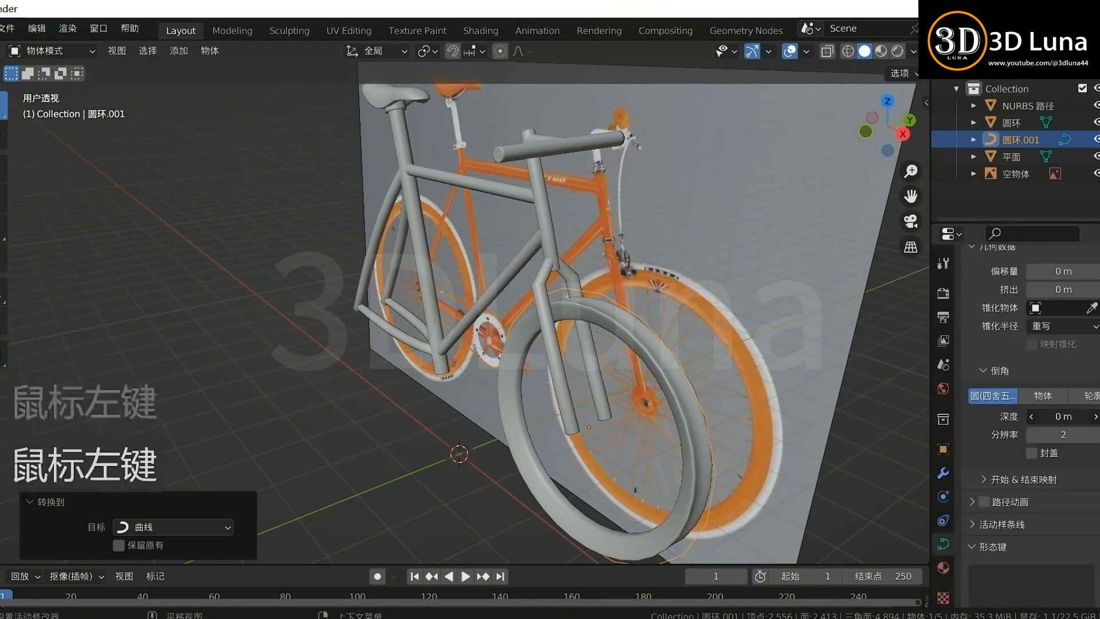
mouse_move(1063, 416)
mouse_down()
mouse_move(1083, 416)
mouse_move(1067, 416)
mouse_up()
middle_drag(785, 367, 737, 412)
click(857, 360)
click(737, 412)
scroll(737, 412, up, 1)
click(1096, 437)
middle_drag(771, 367, 685, 365)
scroll(1081, 408, up, 6)
scroll(657, 404, down, 1)
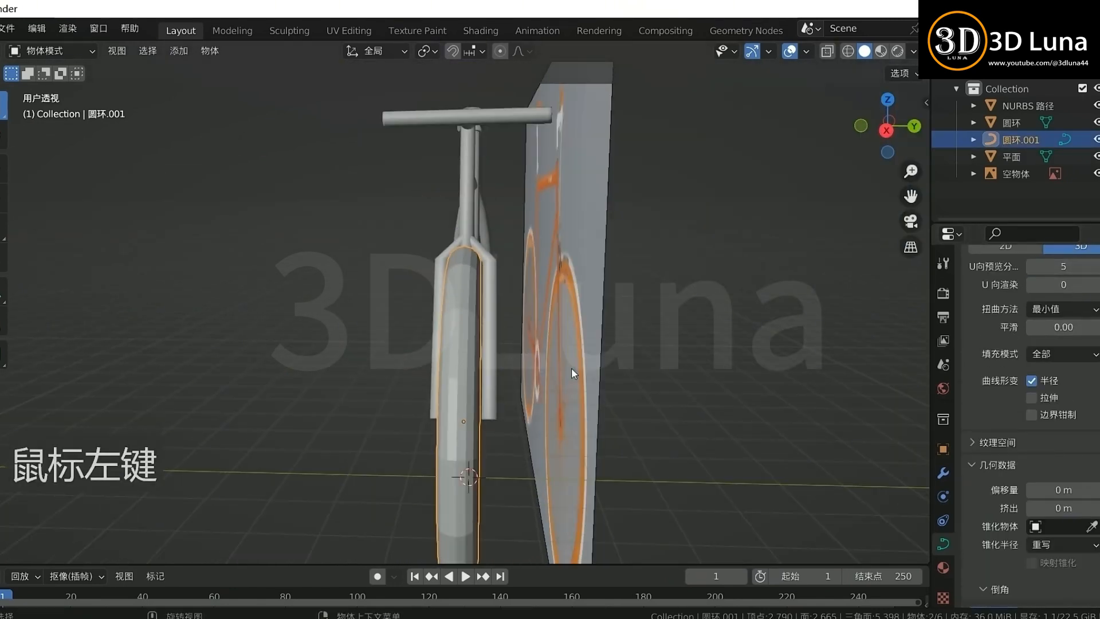
middle_drag(572, 368, 677, 371)
scroll(1016, 378, up, 4)
scroll(982, 404, down, 1)
middle_drag(823, 381, 815, 379)
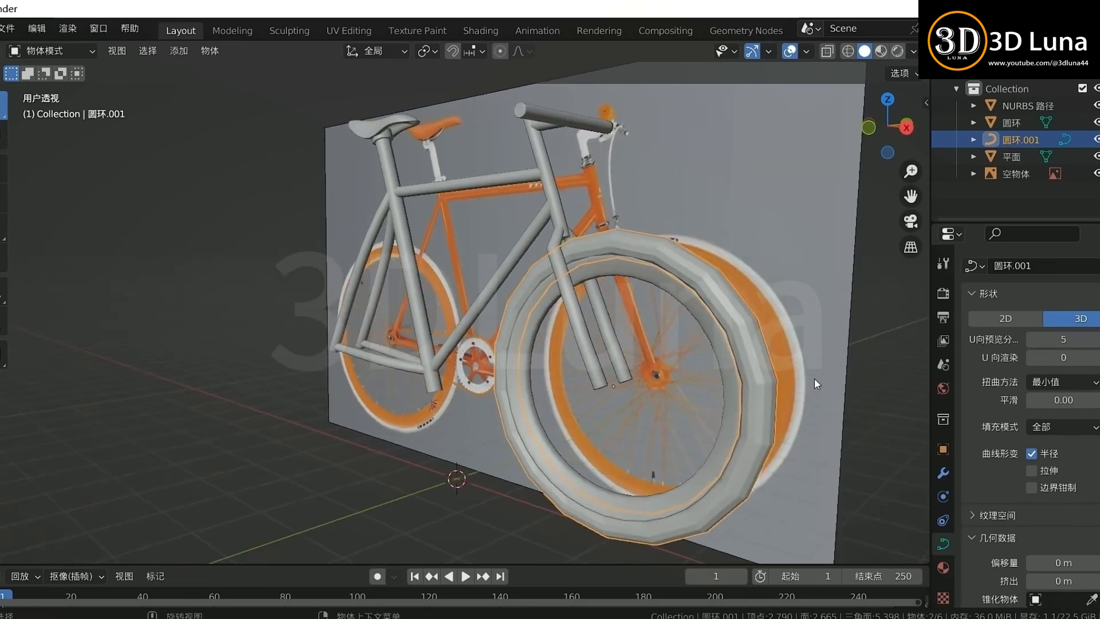
Step: Convert the bevelled tyre curve to a mesh and shade it smooth
key(Tab)
key(Tab)
right_click(750, 357)
mouse_move(756, 354)
click(803, 371)
key(Tab)
key(Tab)
right_click(738, 315)
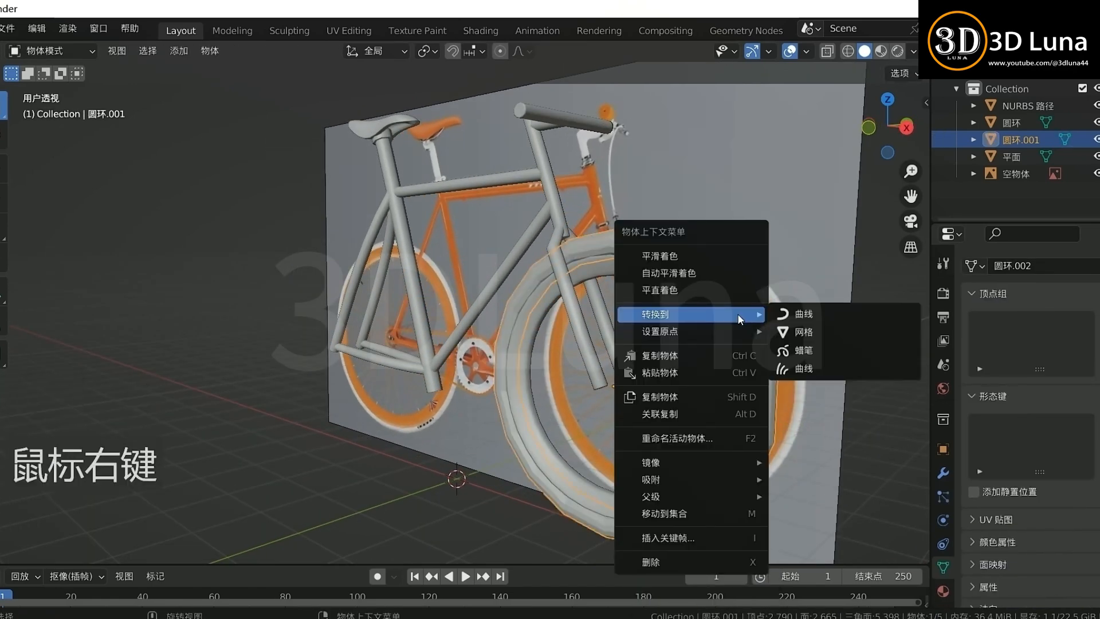
click(723, 256)
click(846, 325)
mouse_move(846, 325)
middle_down()
mouse_move(796, 346)
mouse_move(823, 345)
middle_up()
click(775, 347)
key(Tab)
key(Tab)
Step: Apply a level 1 subdivision to the tyre mesh and shade it smooth again
click(943, 473)
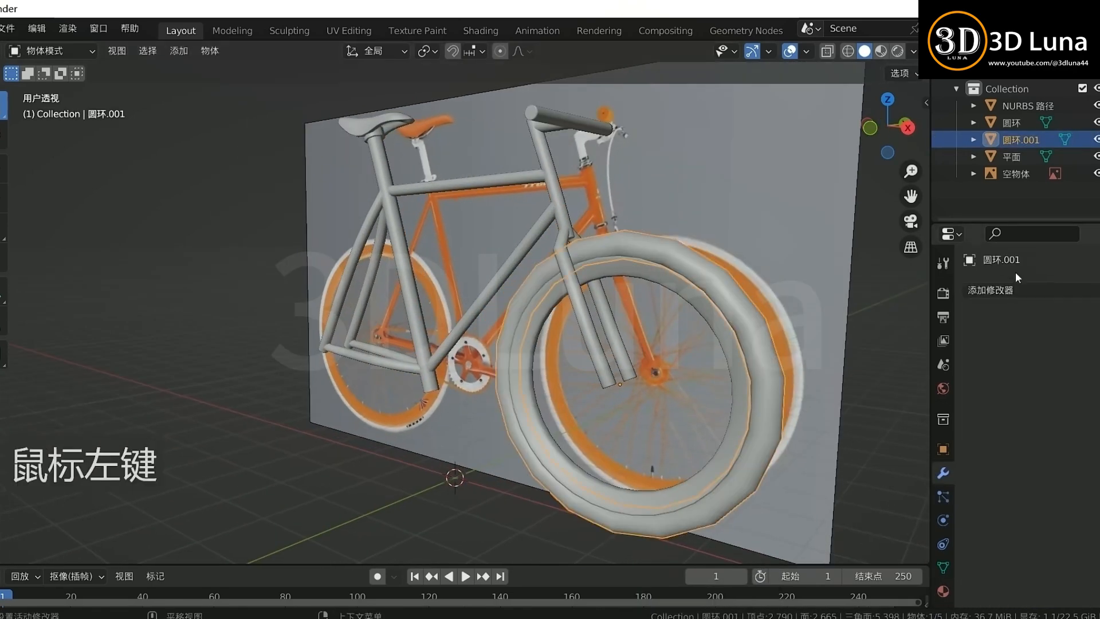
key(ctrl+1)
click(1063, 373)
key(Tab)
key(Tab)
right_click(741, 308)
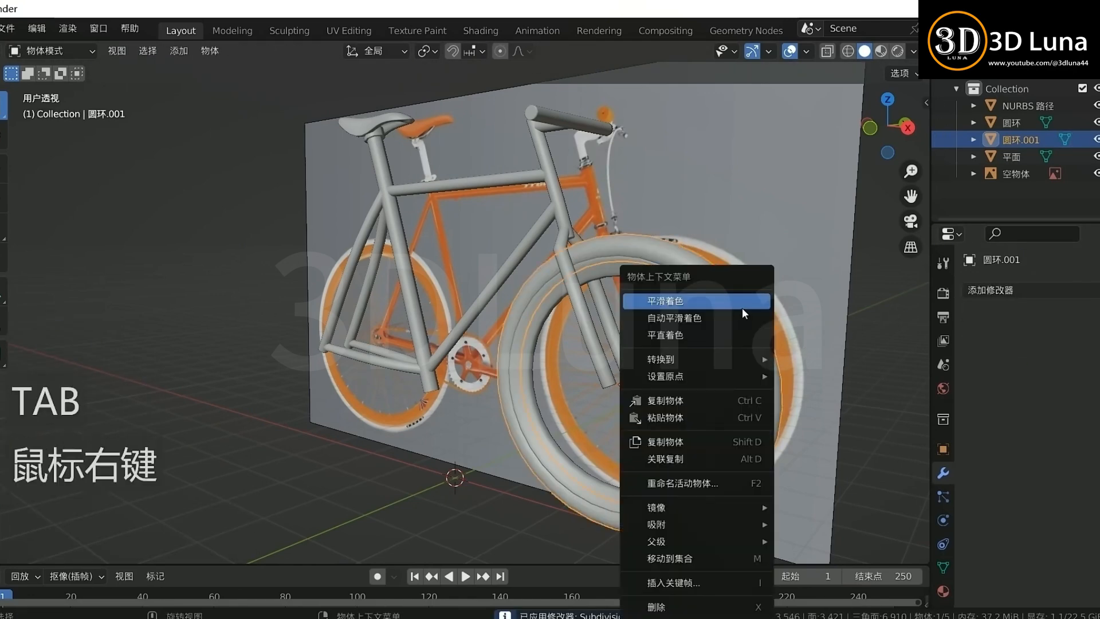
click(742, 306)
click(854, 327)
mouse_move(756, 335)
middle_down()
mouse_move(701, 337)
mouse_move(765, 328)
middle_up()
click(655, 343)
click(656, 342)
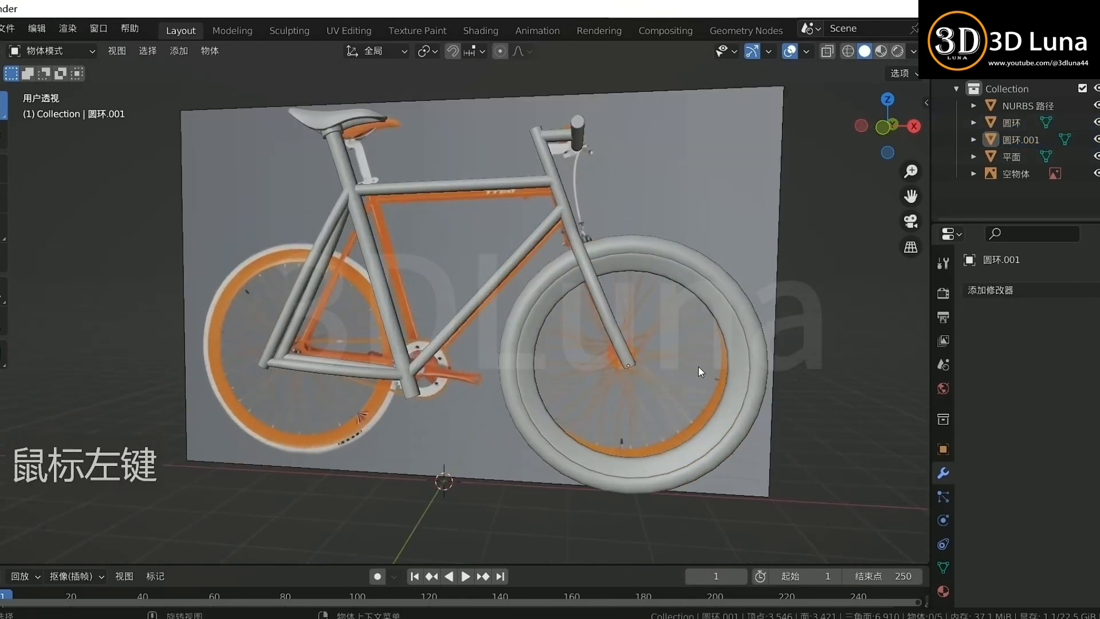
Step: Add a mesh circle with 12 vertices for the front wheel hub
key(KP_1)
middle_drag(668, 395, 588, 294)
key(shift+a)
mouse_move(589, 294)
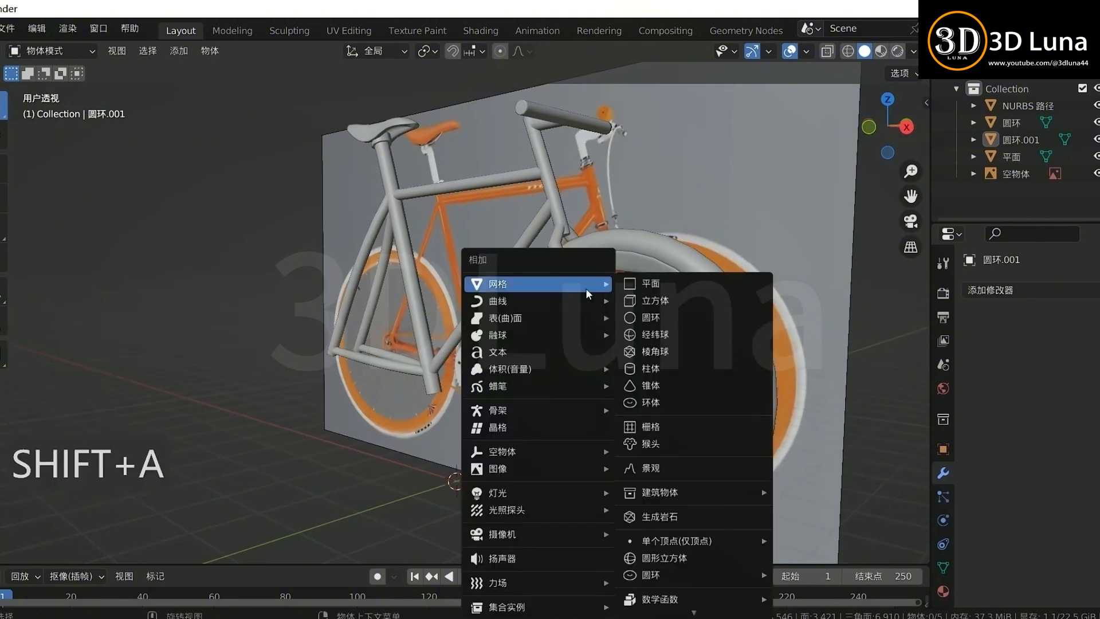
click(651, 318)
click(190, 368)
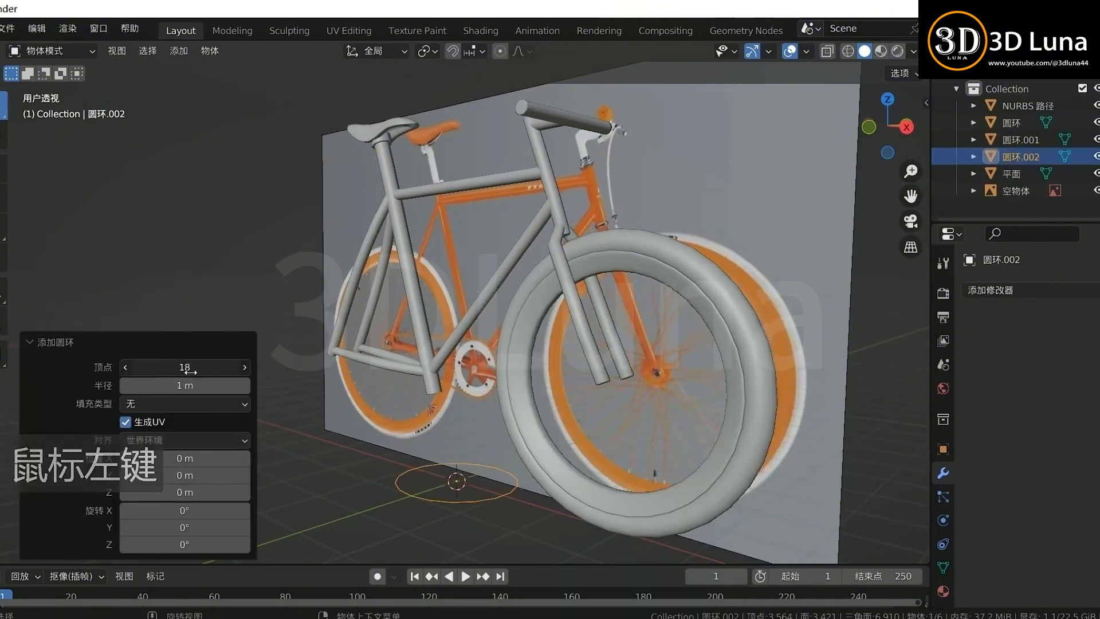
text(12)
key(Return)
Step: Rotate the 12-vertex circle 90° about X, move it to the front wheel centre and scale it to the reference hub
key(KP_1)
text(rx90)
key(Return)
key(g)
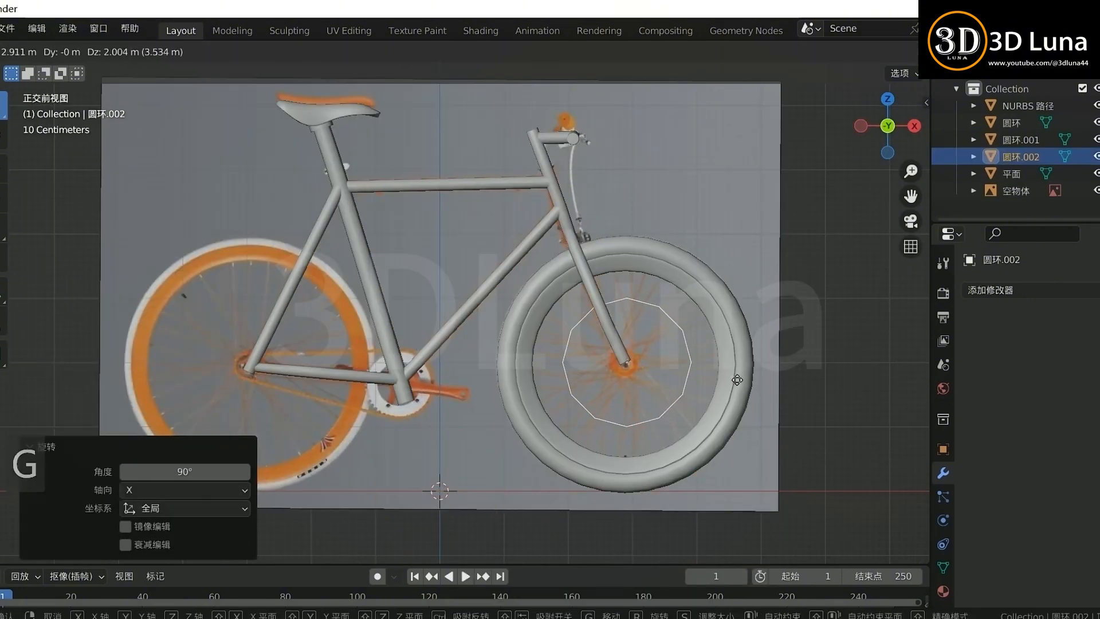
click(665, 376)
key(g)
click(676, 376)
key(g)
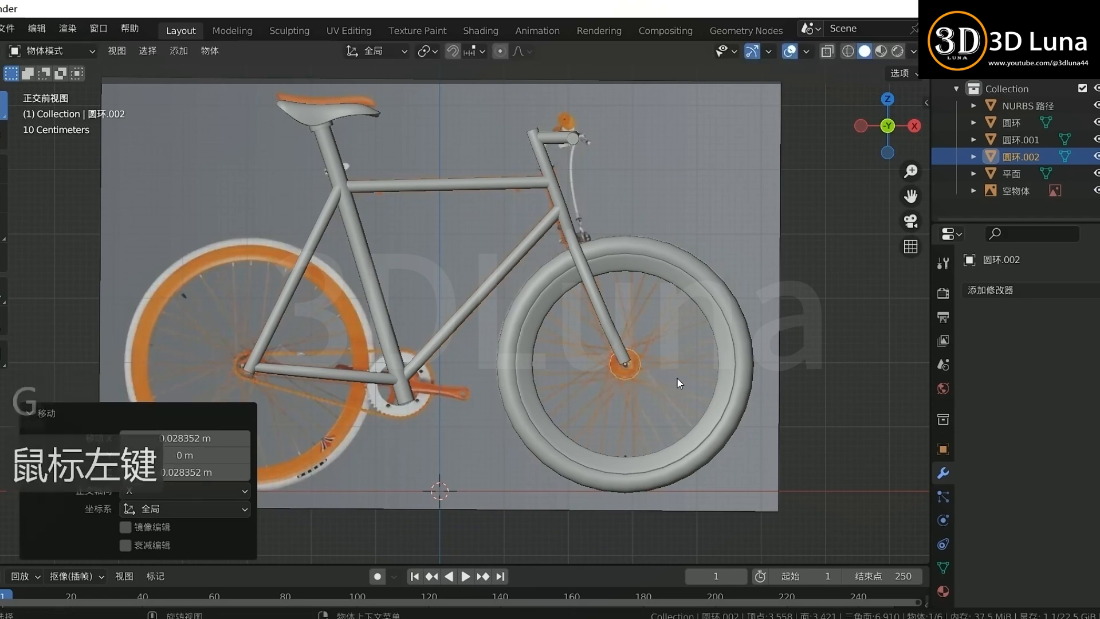
Step: Shift the hub circle 0.19142 m along negative Y and extrude it 0.36917 m along Y between the fork legs
middle_drag(678, 379, 659, 411)
key(Tab)
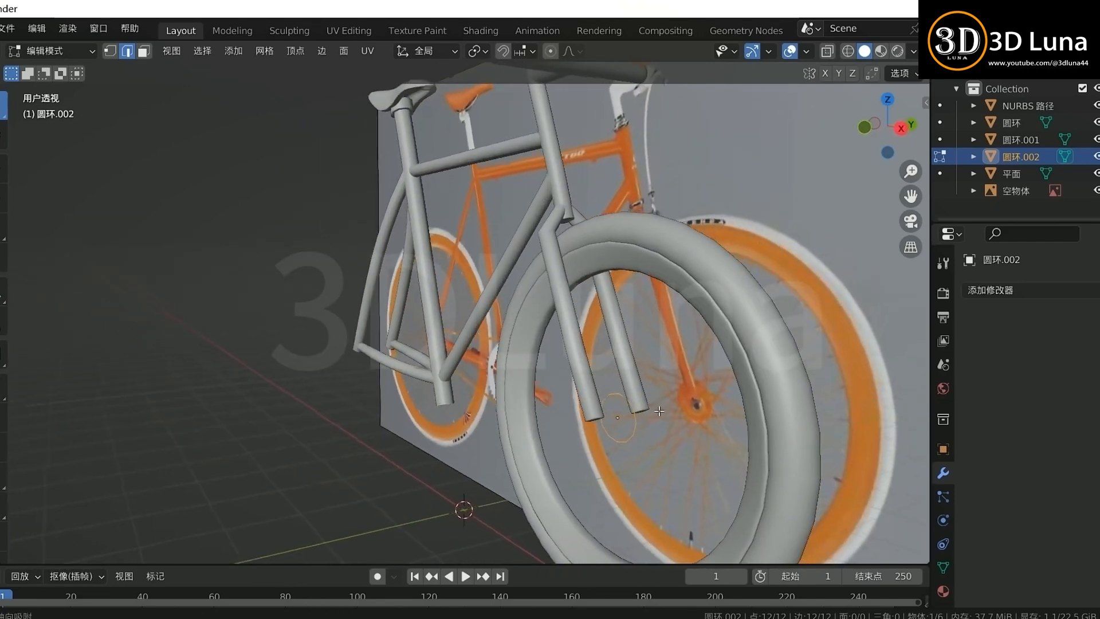
key(KP_3)
key(g)
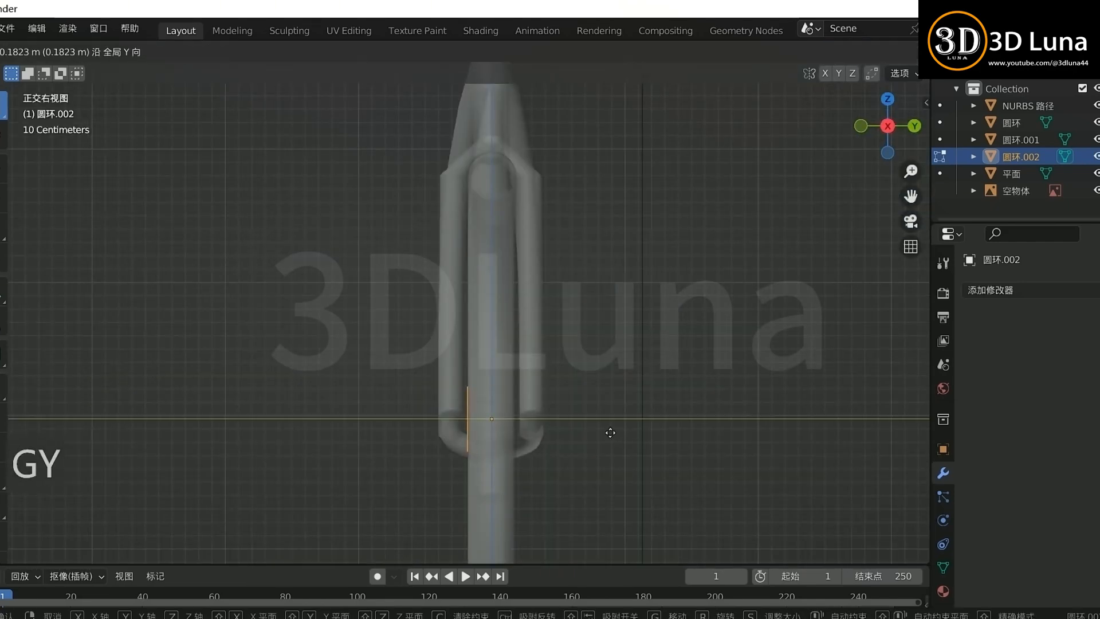
click(533, 422)
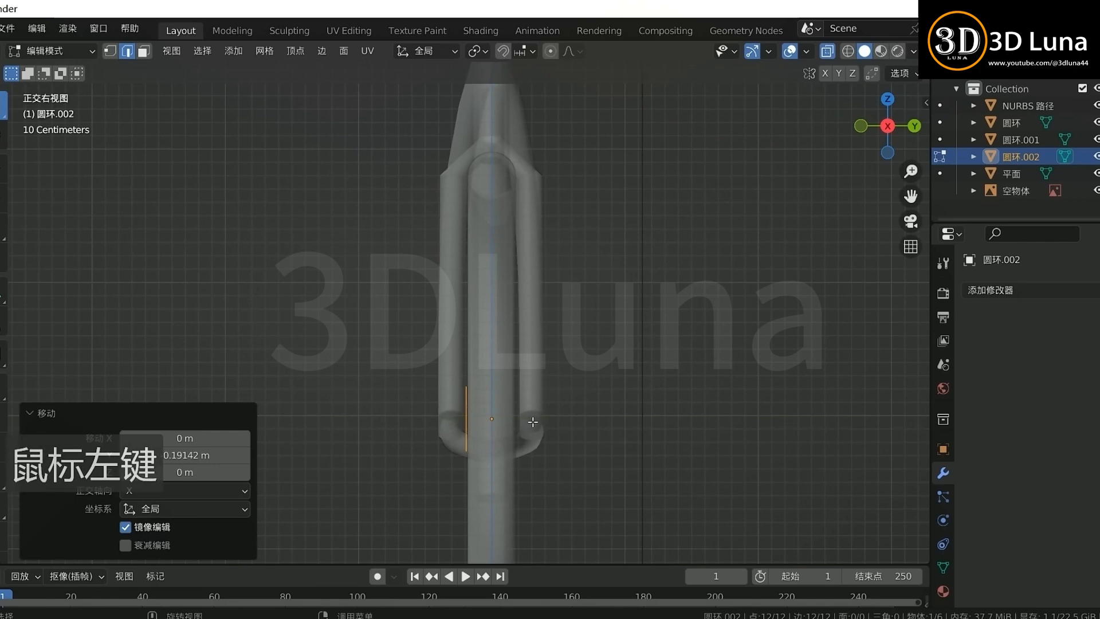
click(571, 420)
Step: Cut a centred edge loop around the hub cylinder and delete its half on the positive Y side
middle_drag(571, 421, 609, 426)
key(alt+z)
key(ctrl+r)
click(609, 425)
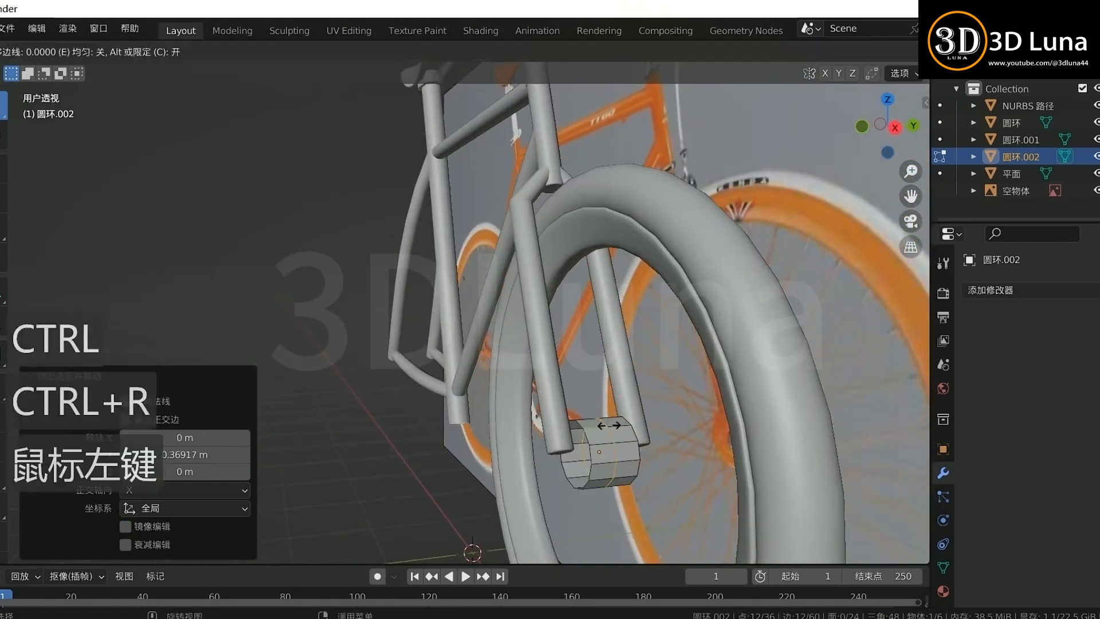
click(609, 425)
key(x)
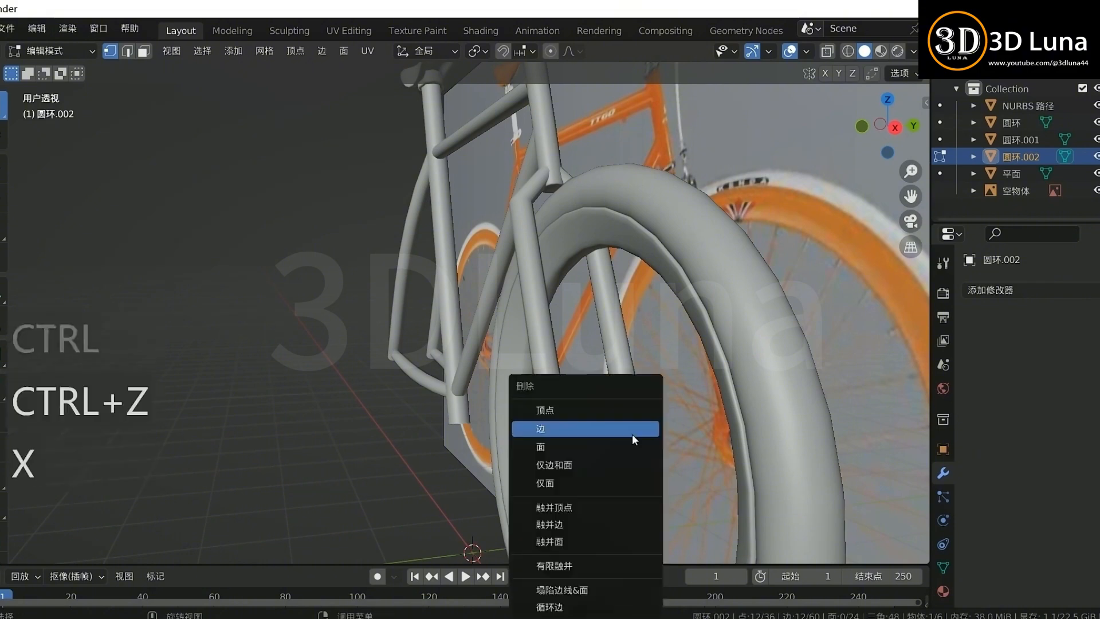
click(631, 434)
Step: Apply the hub's object transforms and add a Mirror modifier across the Y axis only
key(Tab)
key(ctrl+a)
click(602, 435)
click(1017, 290)
click(866, 483)
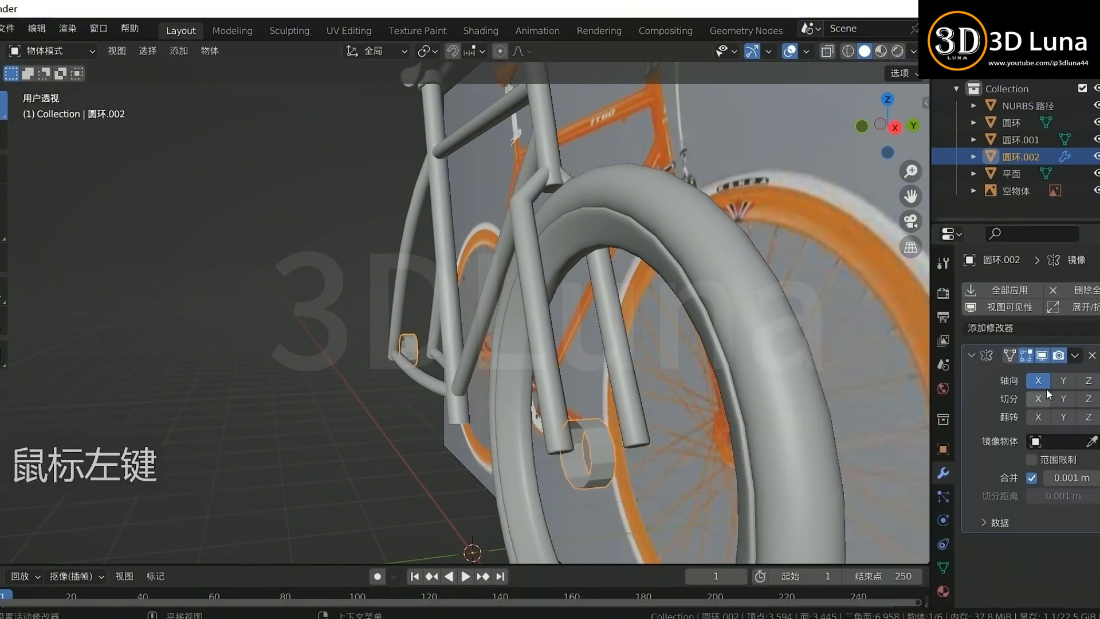
click(1040, 381)
click(1064, 381)
Step: Adjust the whole mirrored hub mesh along the Y axis
middle_drag(652, 445, 685, 456)
key(Tab)
key(a)
key(y)
click(653, 459)
key(Tab)
Step: Extrude the hub's open outer edge loop and scale it inward to form the hub's side face
key(Tab)
alt+click(601, 456)
middle_drag(608, 456, 677, 450)
key(KP_1)
scroll(727, 424, up, 2)
shift+middle_drag(727, 423, 681, 418)
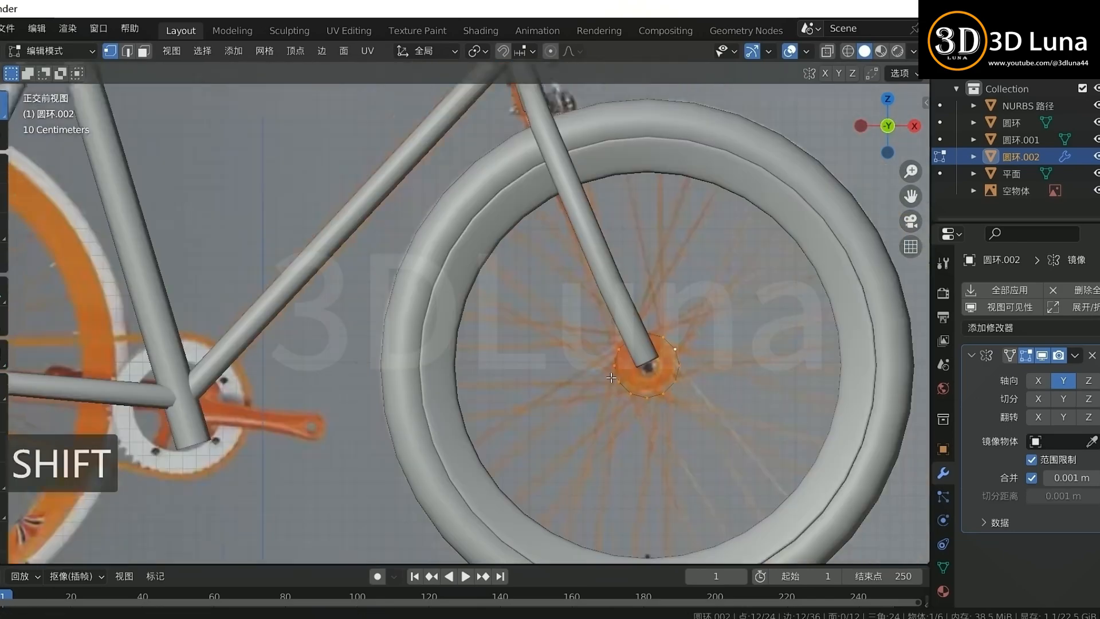
middle_drag(757, 395, 740, 373)
key(e)
key(s)
click(704, 384)
Step: Extrude the hub's inner edge loop 0.3011 m along negative Y as an axle stub and inset its end around a small hole
key(e)
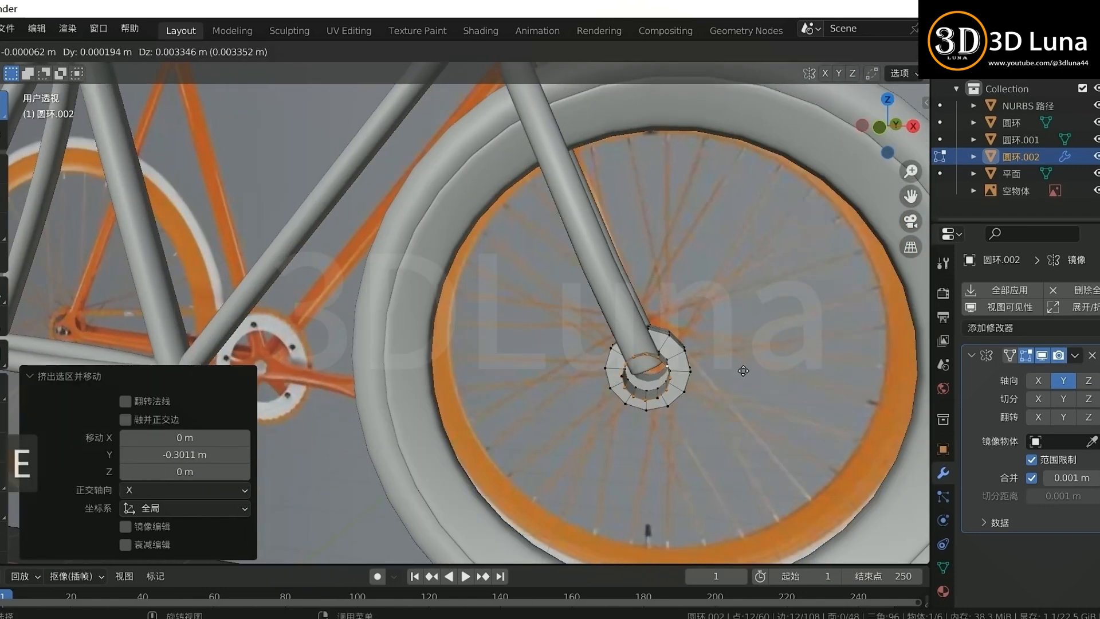
click(671, 387)
middle_drag(671, 387, 519, 366)
click(608, 422)
click(698, 380)
key(Tab)
click(665, 404)
click(741, 335)
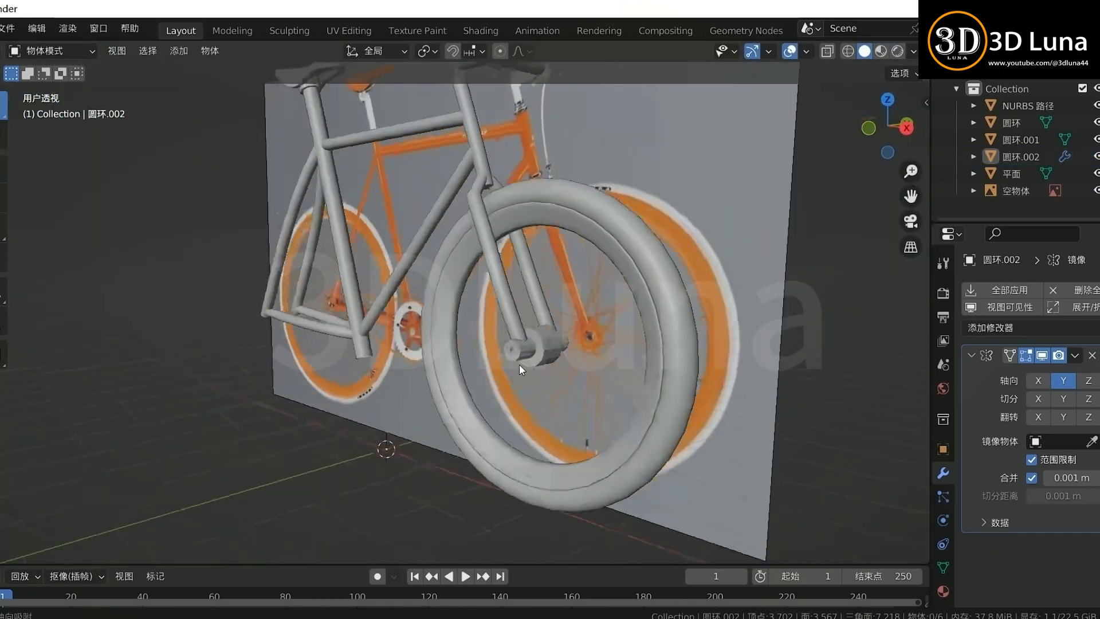
Step: Select the edge loops around the hub body and axle stub and bevel them
scroll(519, 366, up, 3)
click(595, 381)
key(Tab)
scroll(644, 379, up, 2)
key(Tab)
key(2)
click(698, 394)
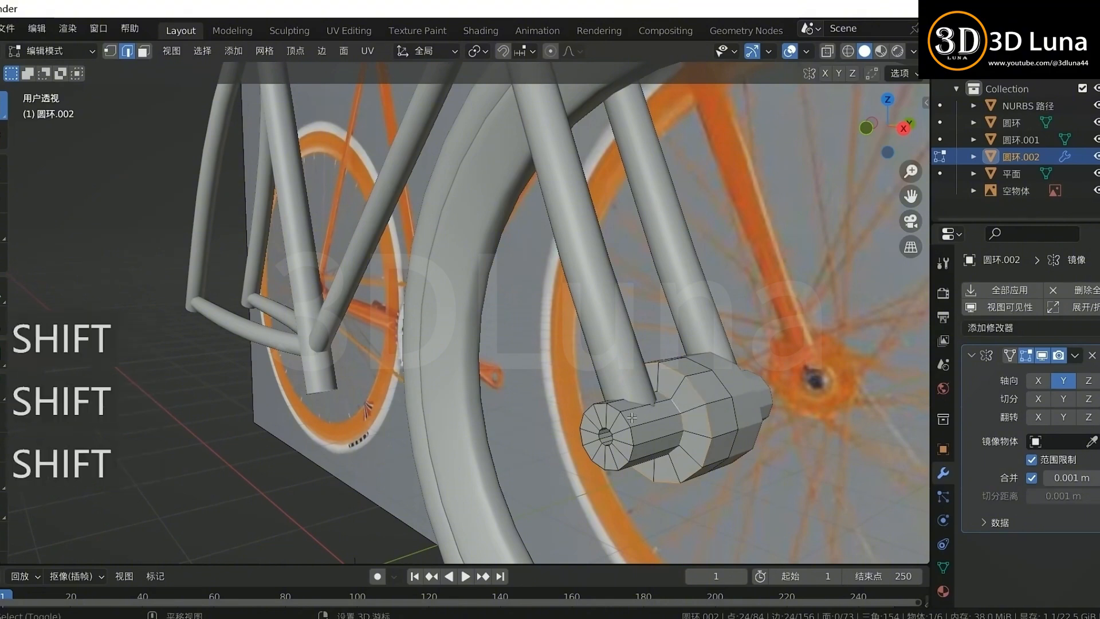
scroll(617, 433, up, 3)
scroll(618, 432, down, 2)
key(ctrl+b)
click(789, 447)
Step: Shade the hub smooth and apply its Mirror modifier
key(Tab)
right_click(789, 447)
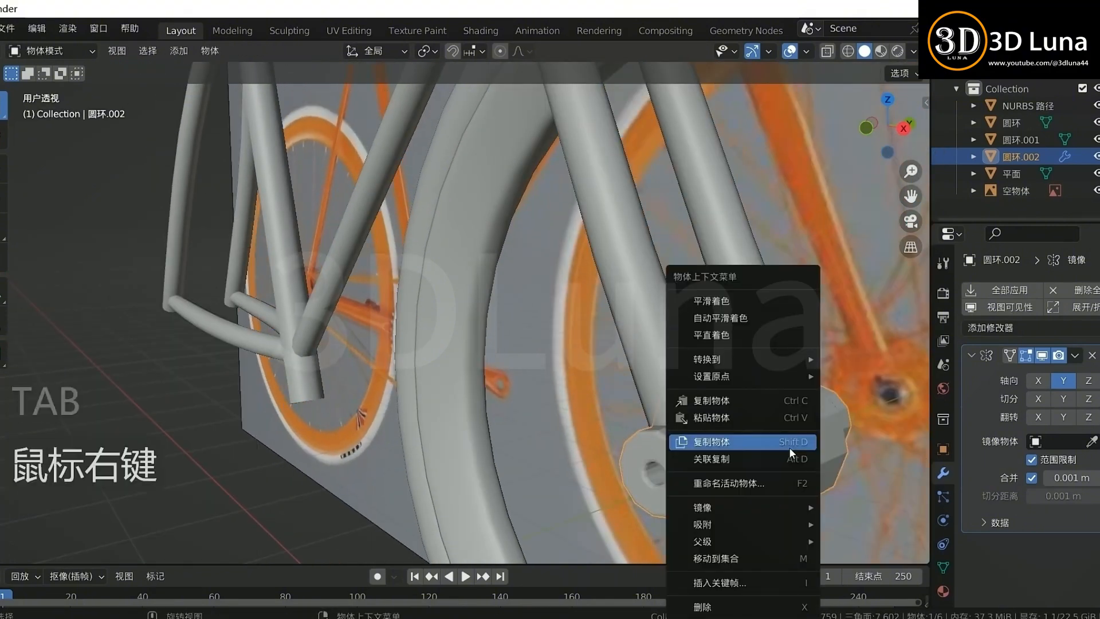
click(755, 299)
middle_drag(778, 439, 848, 435)
click(1075, 355)
click(1032, 363)
Step: Add a Subdivision Surface modifier to the hub and apply it
click(991, 327)
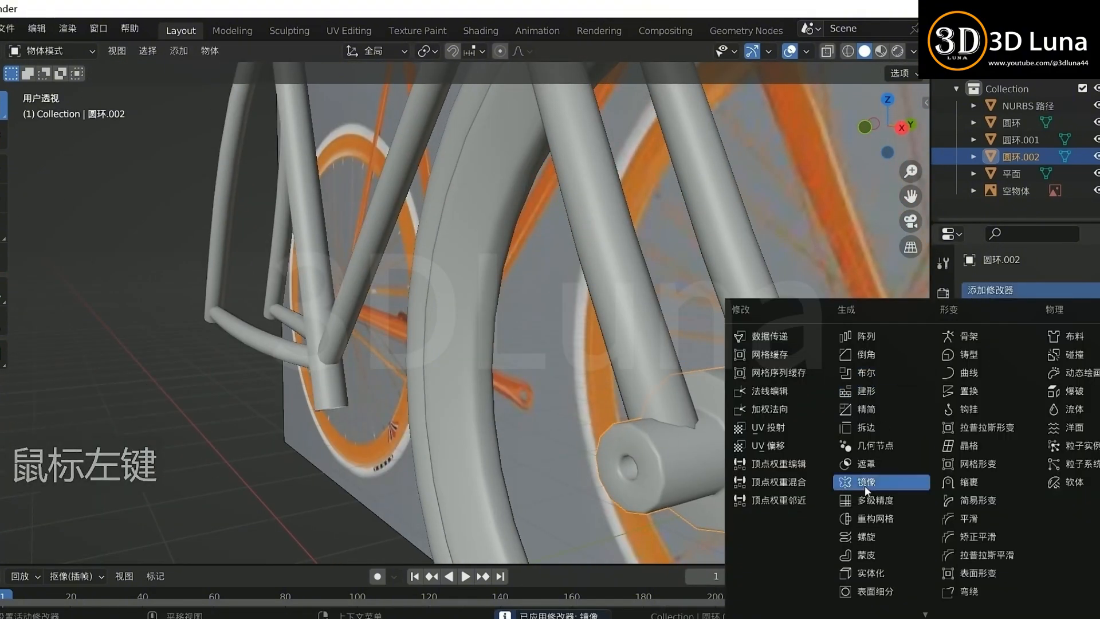
click(865, 486)
click(1075, 355)
click(1037, 373)
key(Tab)
scroll(636, 427, down, 5)
click(636, 427)
key(Tab)
click(418, 447)
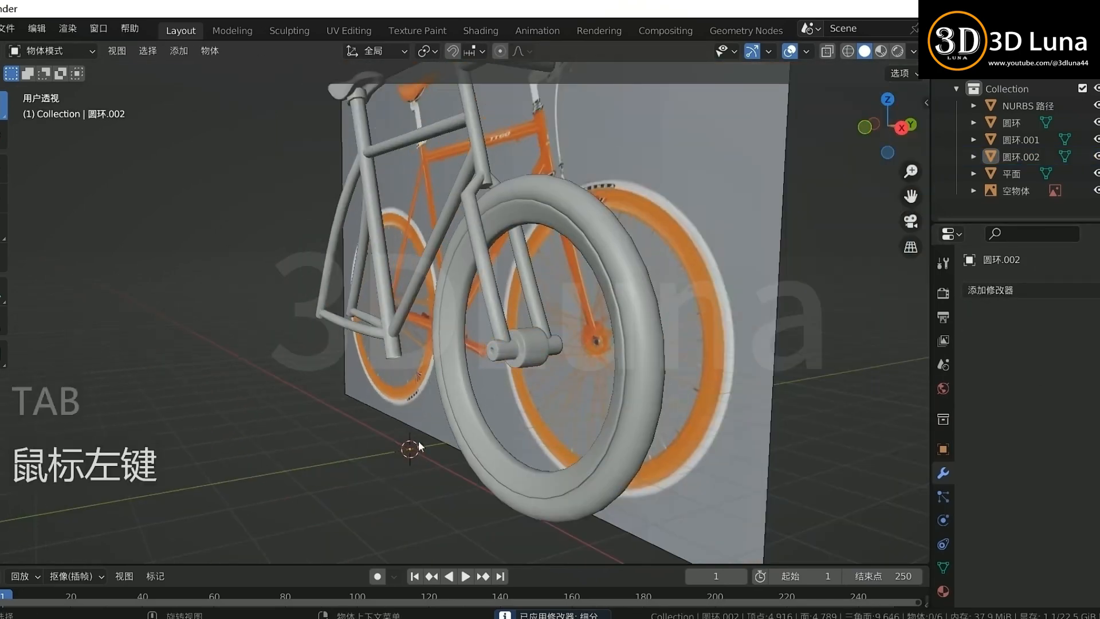
Step: Snap the 3D cursor to the centre of the hub
middle_drag(418, 447, 577, 447)
click(543, 338)
key(KP_1)
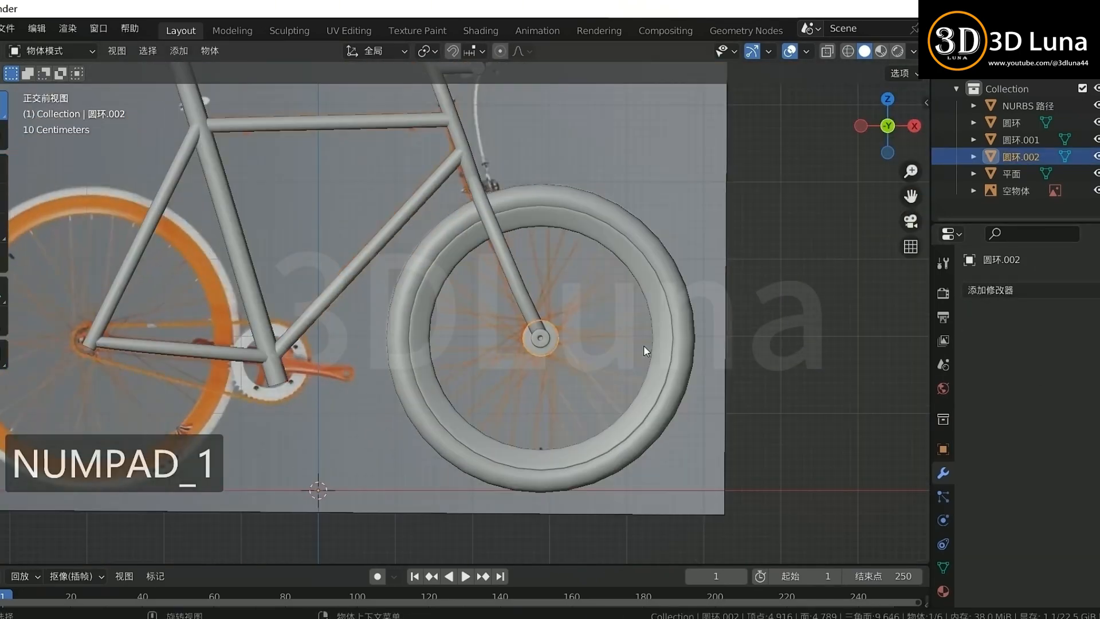
middle_drag(644, 345, 600, 364)
scroll(590, 371, up, 4)
key(Tab)
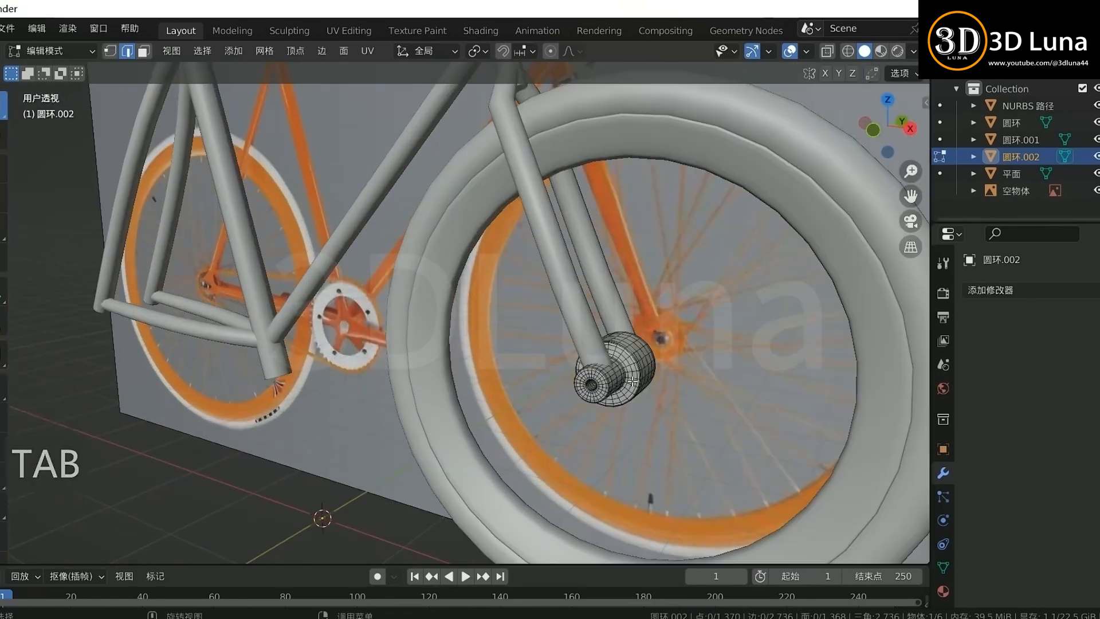
key(shift+s)
click(654, 447)
middle_drag(657, 427, 715, 347)
Step: Select the wheel rim and run Set Origin with Geometry to Origin
key(Tab)
scroll(636, 396, down, 3)
click(648, 396)
key(Tab)
key(Tab)
key(ctrl+a)
right_click(698, 355)
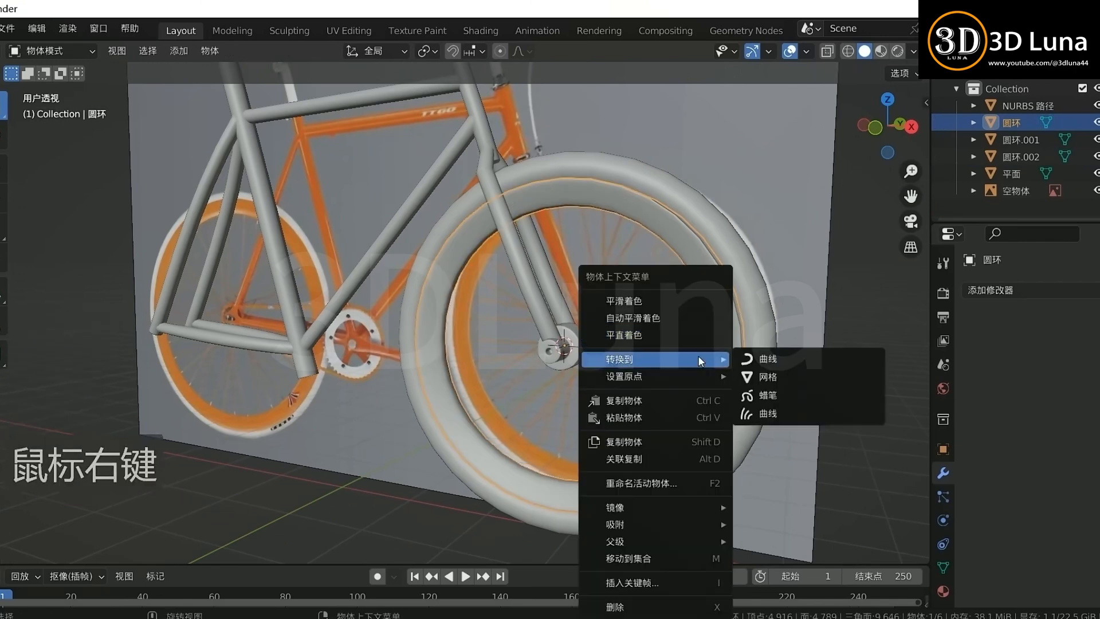
click(791, 351)
right_click(730, 352)
click(797, 369)
Step: Snap the rim to the 3D cursor at the hub centre
middle_drag(724, 335, 636, 351)
key(shift+s)
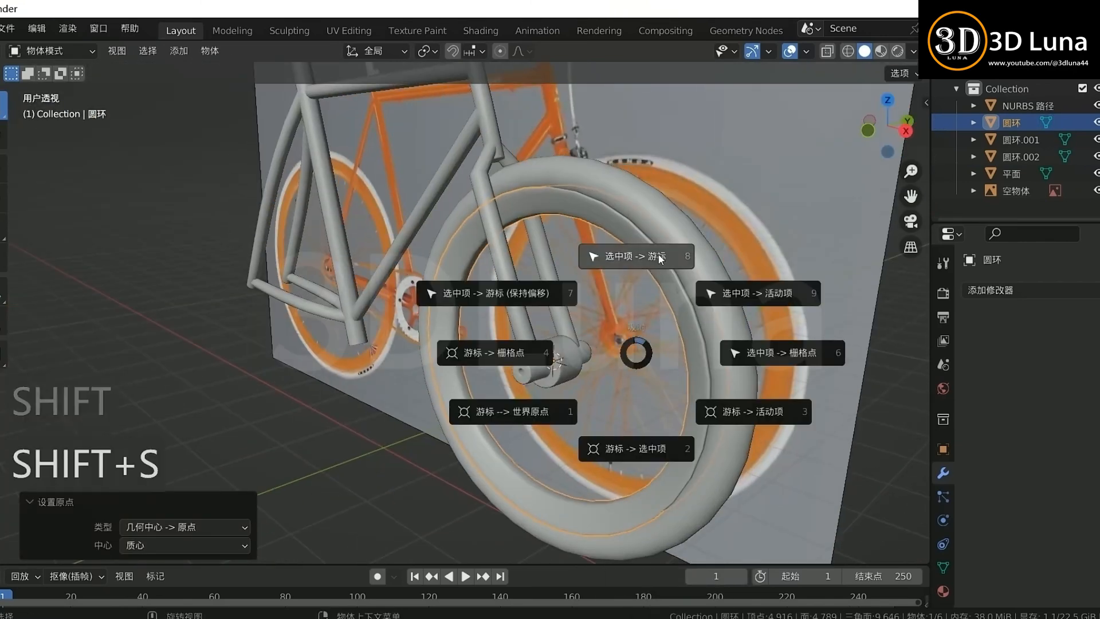
click(658, 258)
middle_drag(624, 258, 687, 240)
Step: Move the tyre's geometry to its origin and align it with the 3D cursor at the hub centre
click(689, 242)
key(shift+a)
right_click(631, 260)
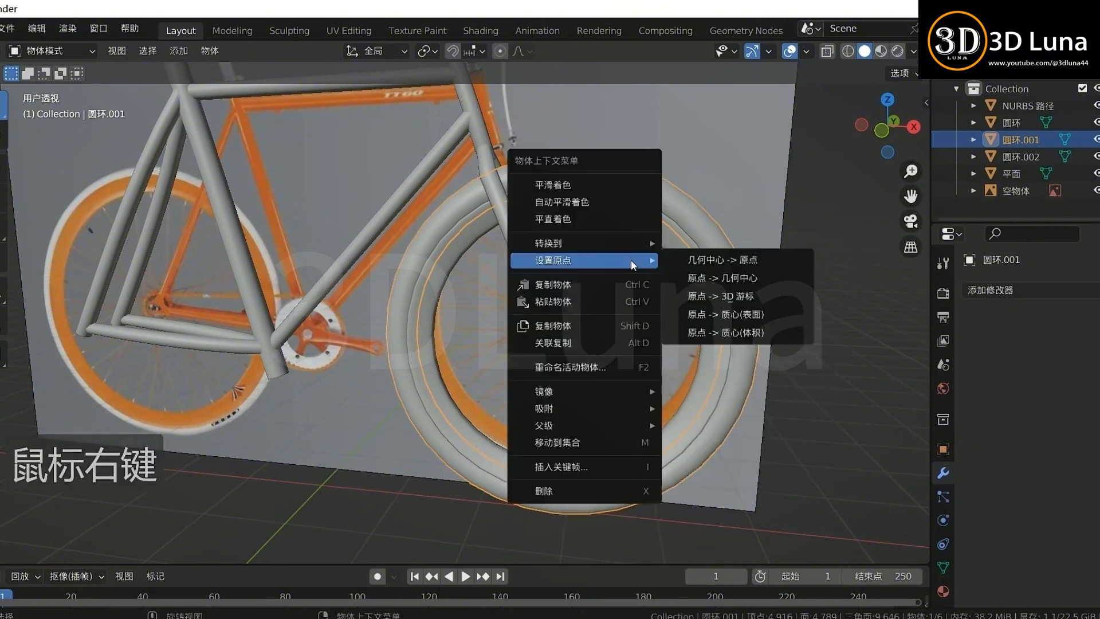
click(720, 261)
key(shift+s)
key(shift+s)
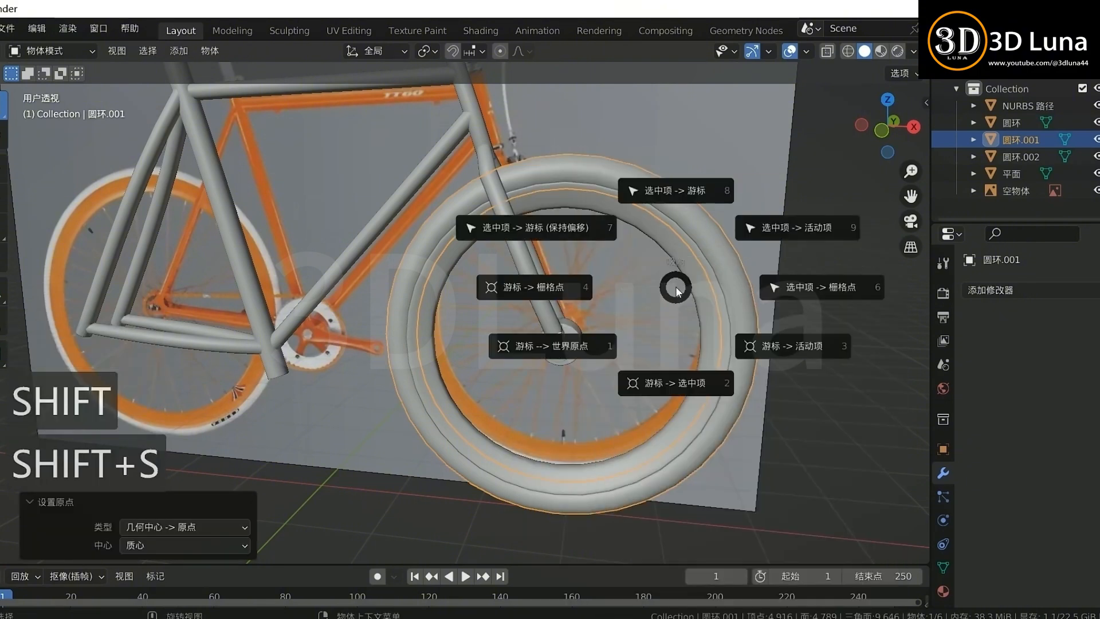
click(707, 344)
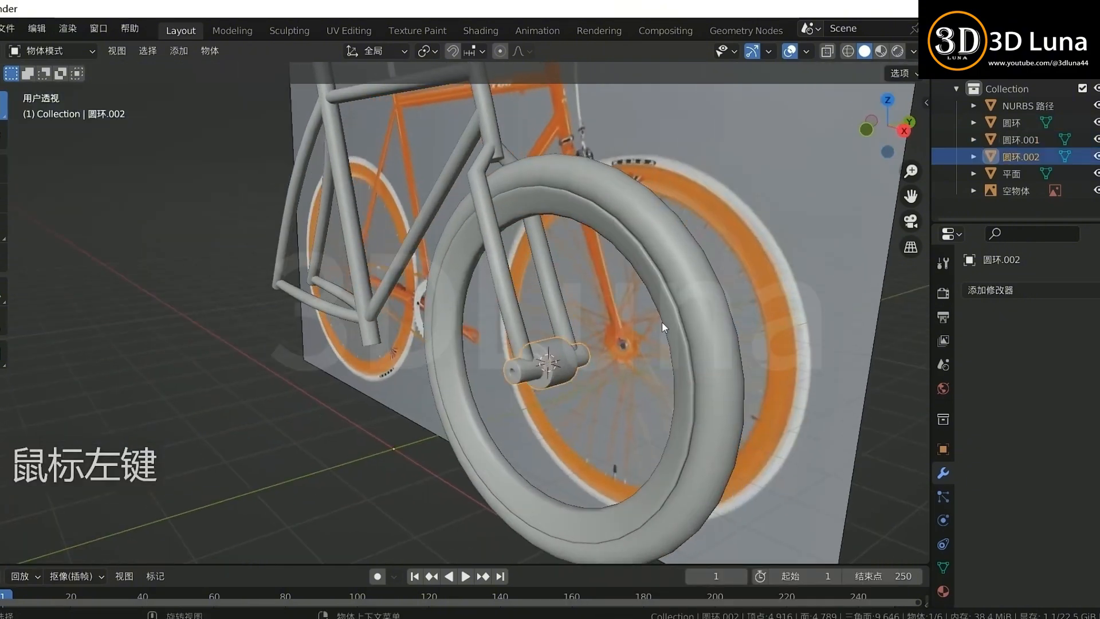
Step: Switch to Calculator and compute 360 ÷ 5 for the spoke spacing
middle_drag(662, 327, 592, 355)
key(KP_1)
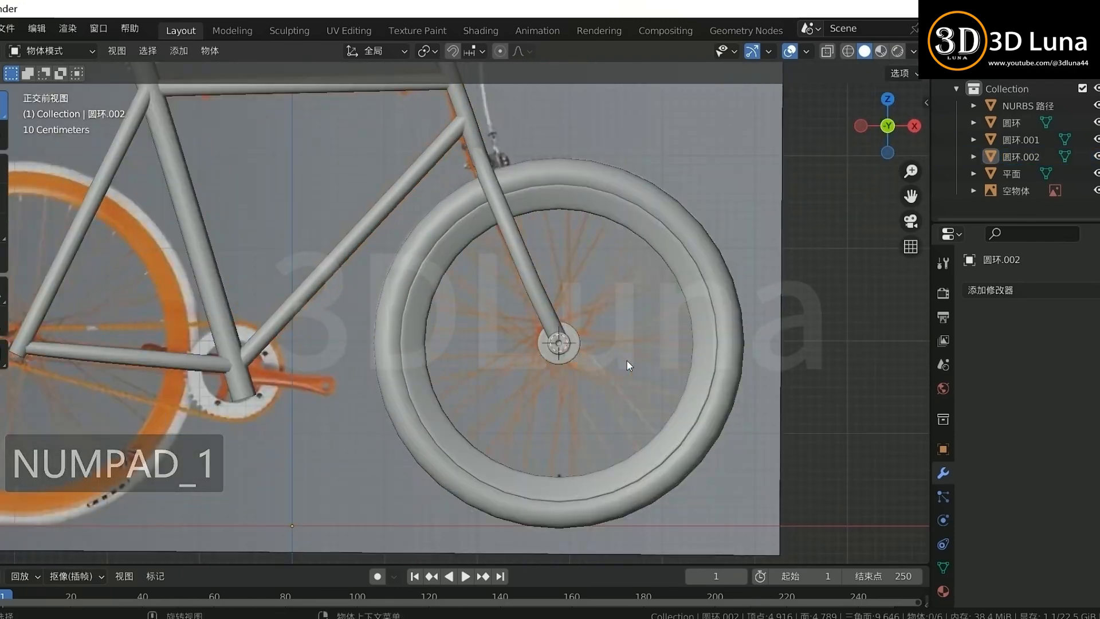
key(super)
click(275, 458)
drag(996, 228, 774, 197)
click(813, 523)
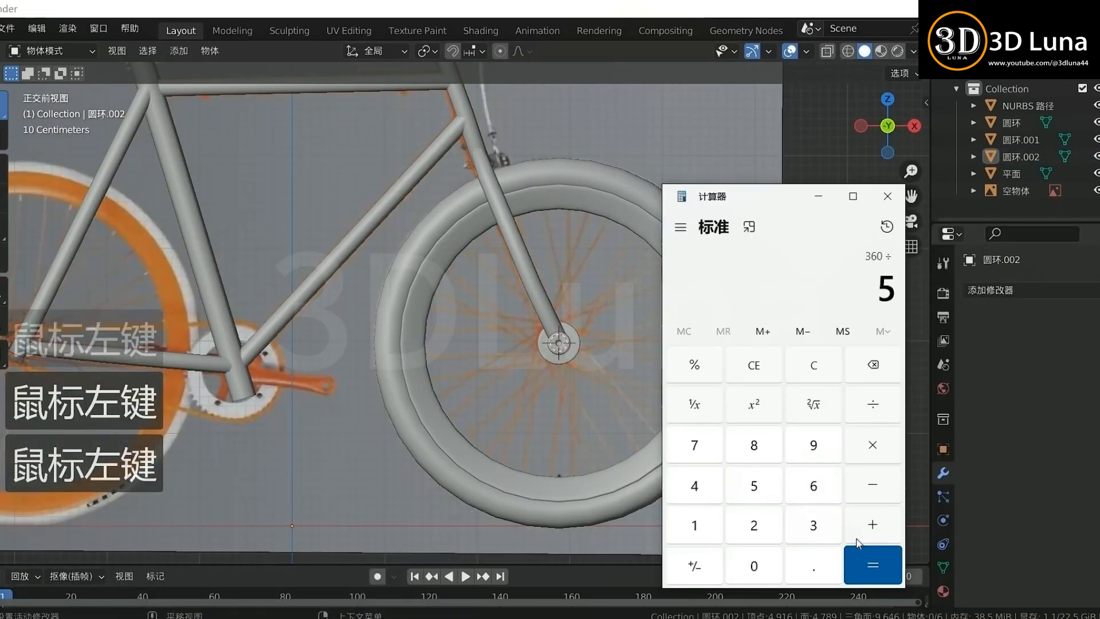
click(867, 560)
Step: Return to Blender and add a NURBS path curve with a 1 m radius at the hub centre
click(581, 346)
scroll(603, 329, down, 2)
key(shift+a)
mouse_move(554, 281)
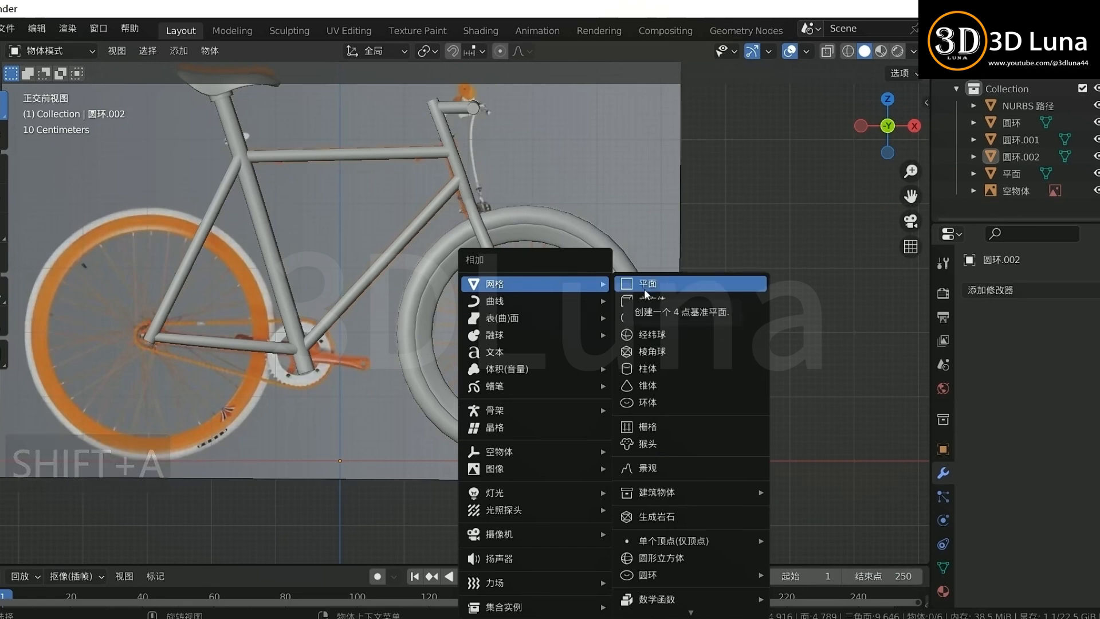
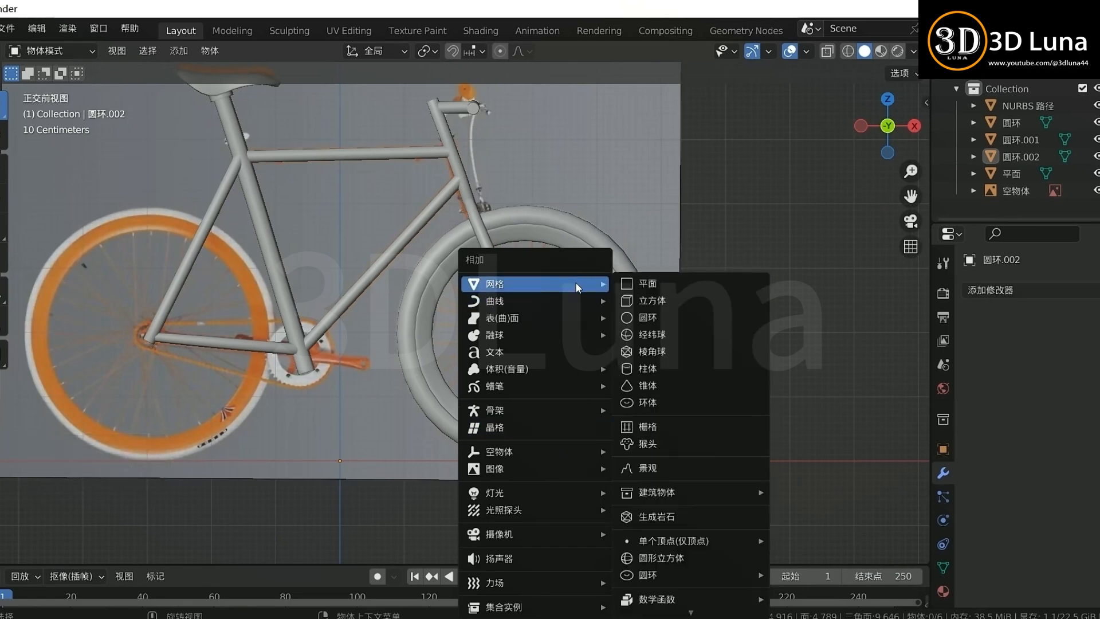
mouse_move(539, 300)
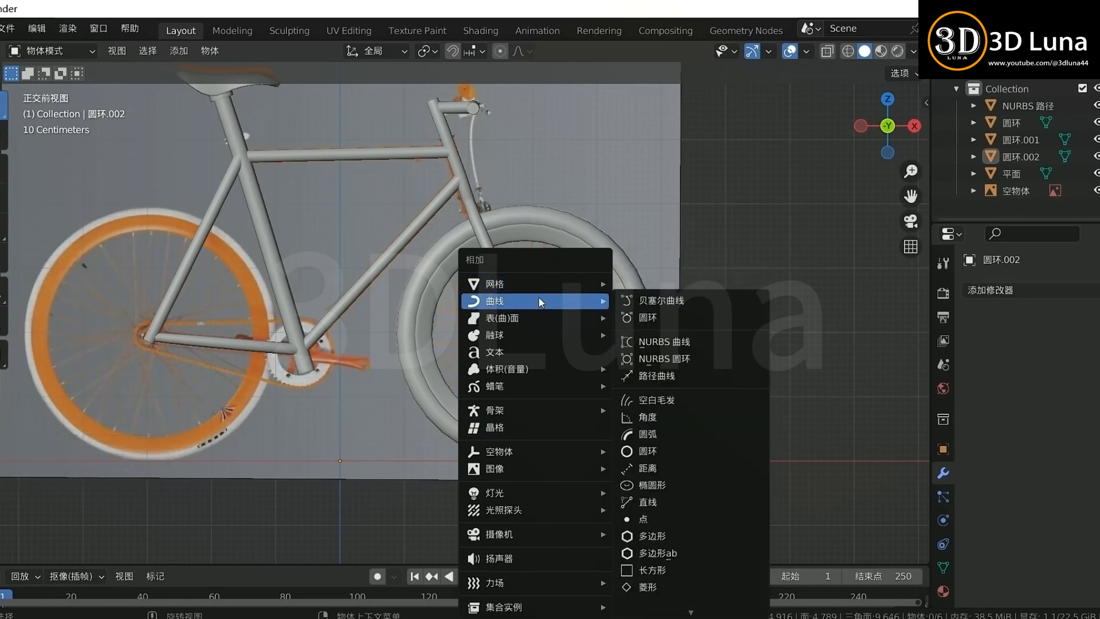
click(654, 312)
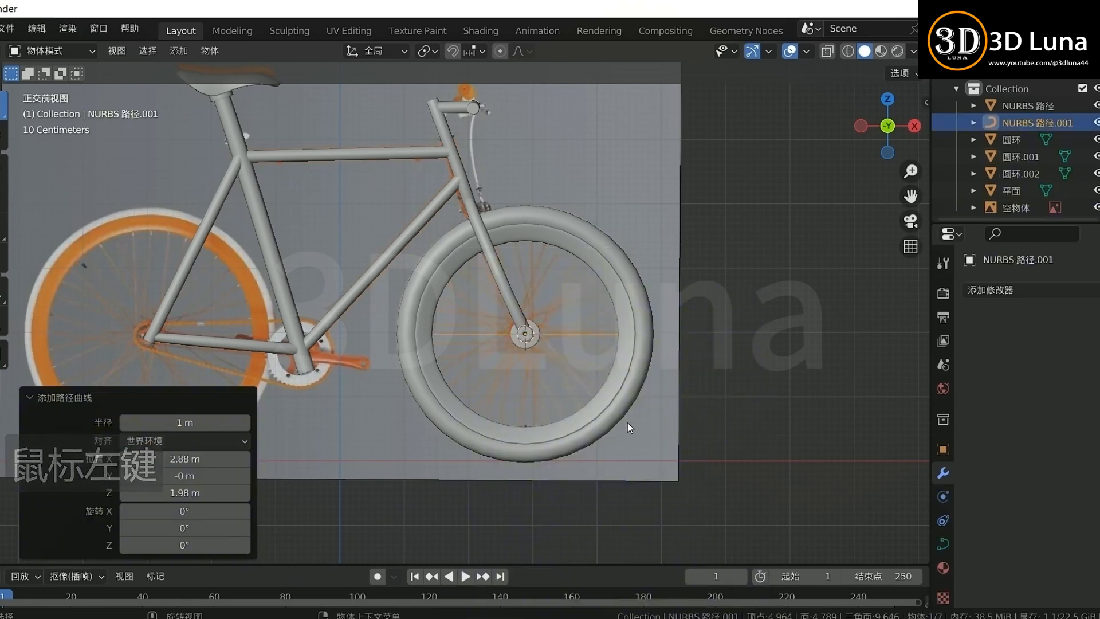
scroll(652, 383, up, 1)
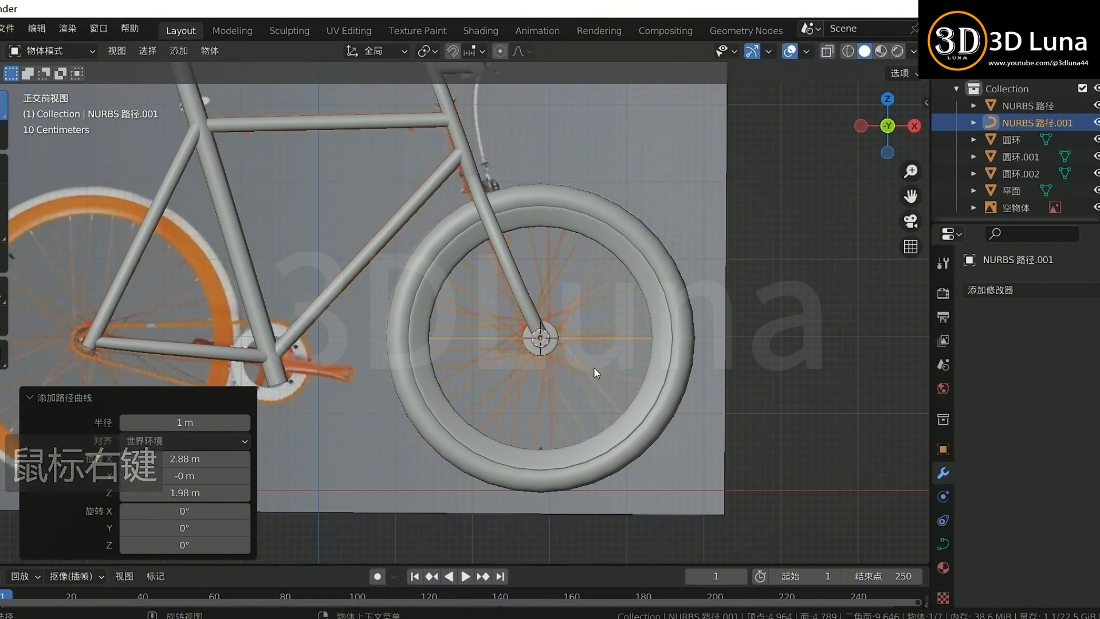
Step: Delete the path's points on the negative X side so the spoke starts at the hub
key(Tab)
scroll(594, 373, up, 1)
key(x)
click(513, 304)
key(Tab)
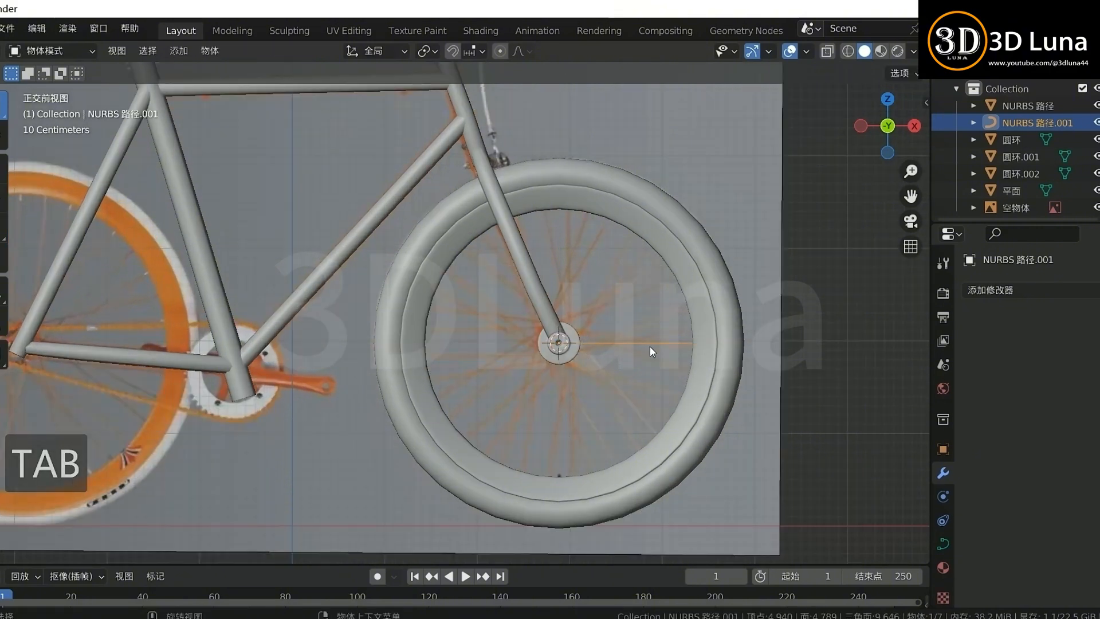
Step: Thicken the spoke path with a round bevel 0.05 m deep at resolution 2
click(943, 546)
scroll(997, 539, down, 4)
scroll(997, 538, down, 5)
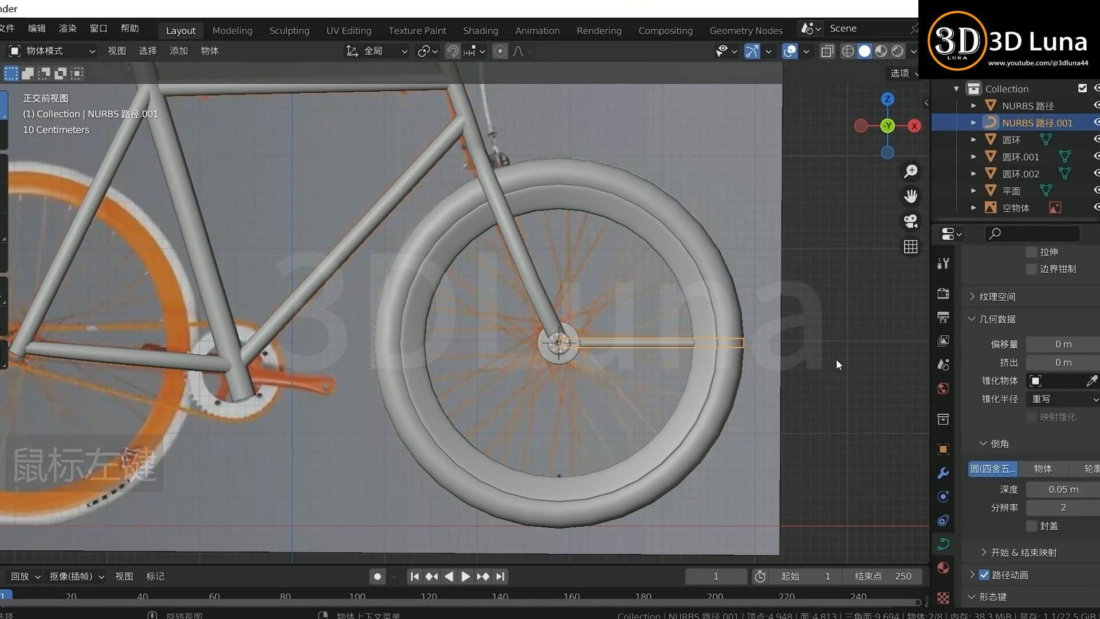
middle_drag(837, 359, 768, 377)
Step: Shorten the spoke by moving its outer end point 0.3741 m along X toward the hub
key(KP_1)
key(Tab)
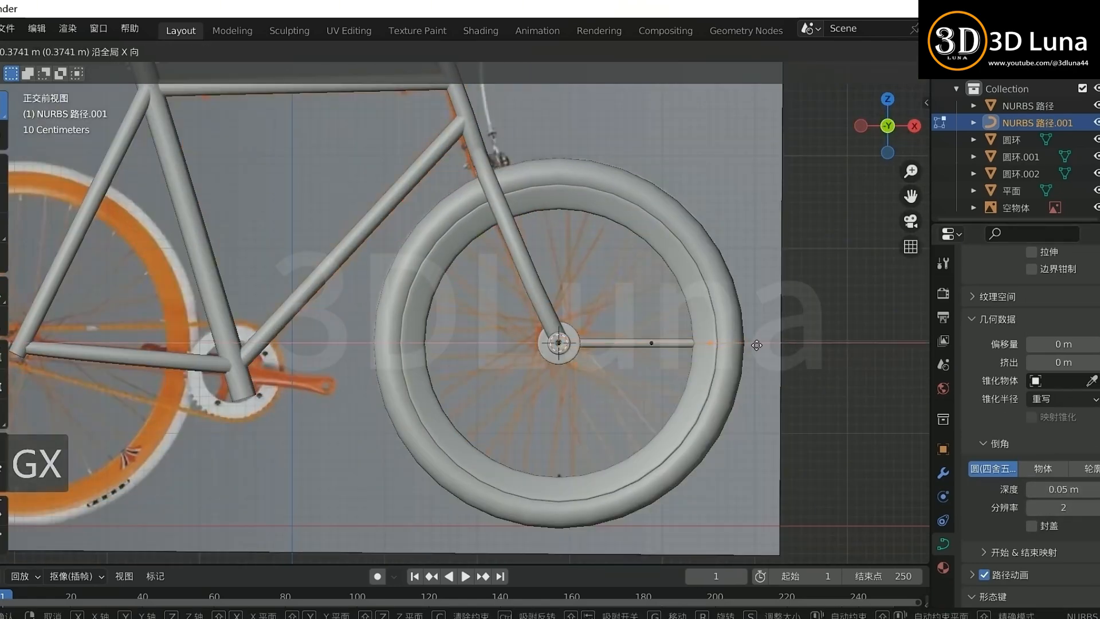
click(757, 345)
key(Tab)
Step: Reduce the spoke's bevel resolution to 0
middle_drag(720, 360, 711, 403)
key(Tab)
click(859, 421)
middle_drag(854, 418, 659, 362)
key(Tab)
key(Tab)
Step: Convert the spoke curve to a mesh object
right_click(659, 362)
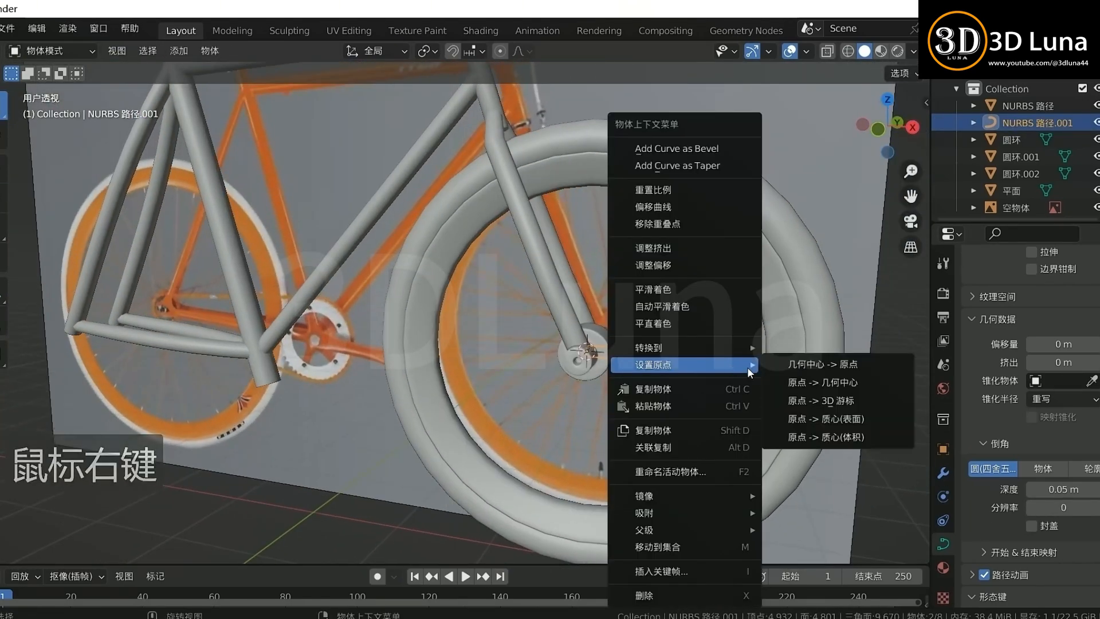
click(766, 367)
key(Tab)
middle_drag(766, 367, 777, 389)
key(Tab)
key(Tab)
right_click(805, 399)
key(Tab)
click(707, 377)
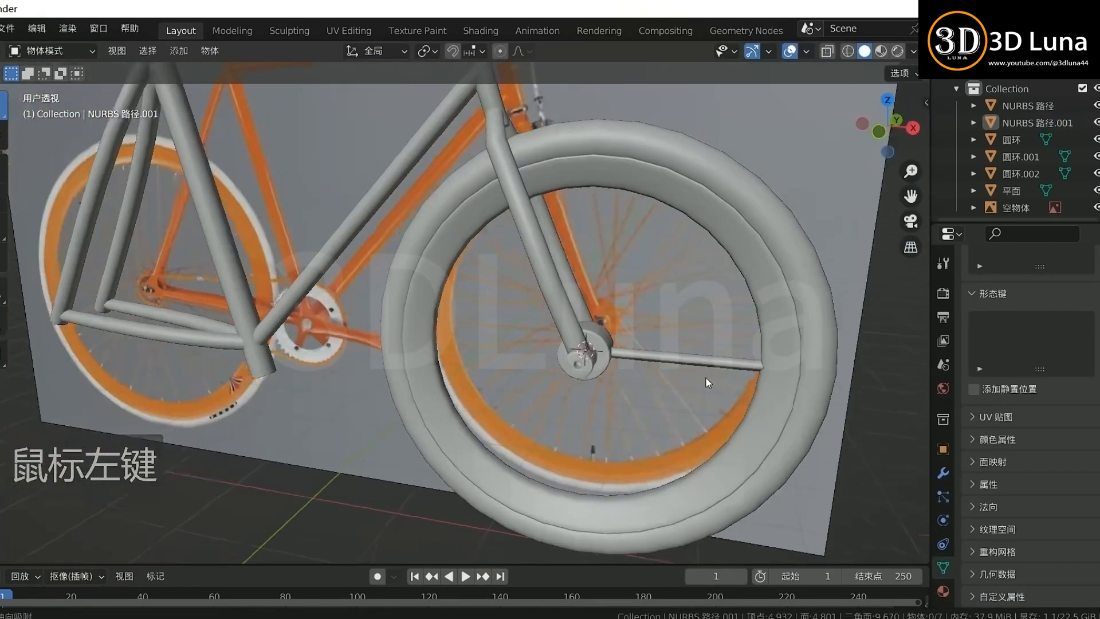
Step: Set the transform pivot point to the 3D cursor and duplicate the spoke in place in front view
key(KP_1)
click(429, 51)
click(459, 91)
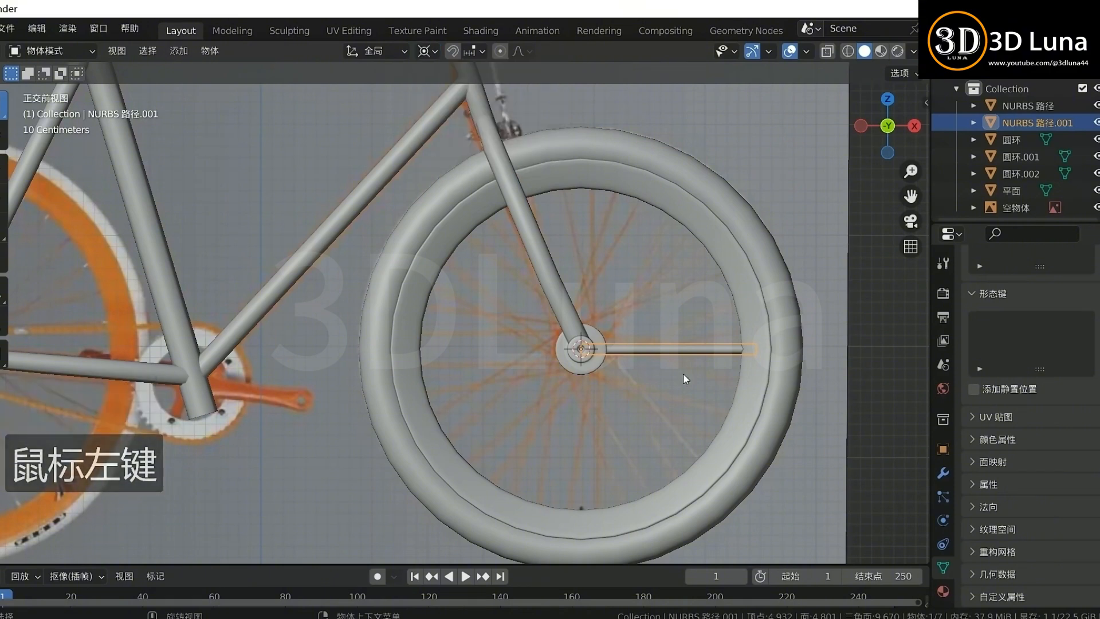
key(shift+d)
text(r75)
key(Return)
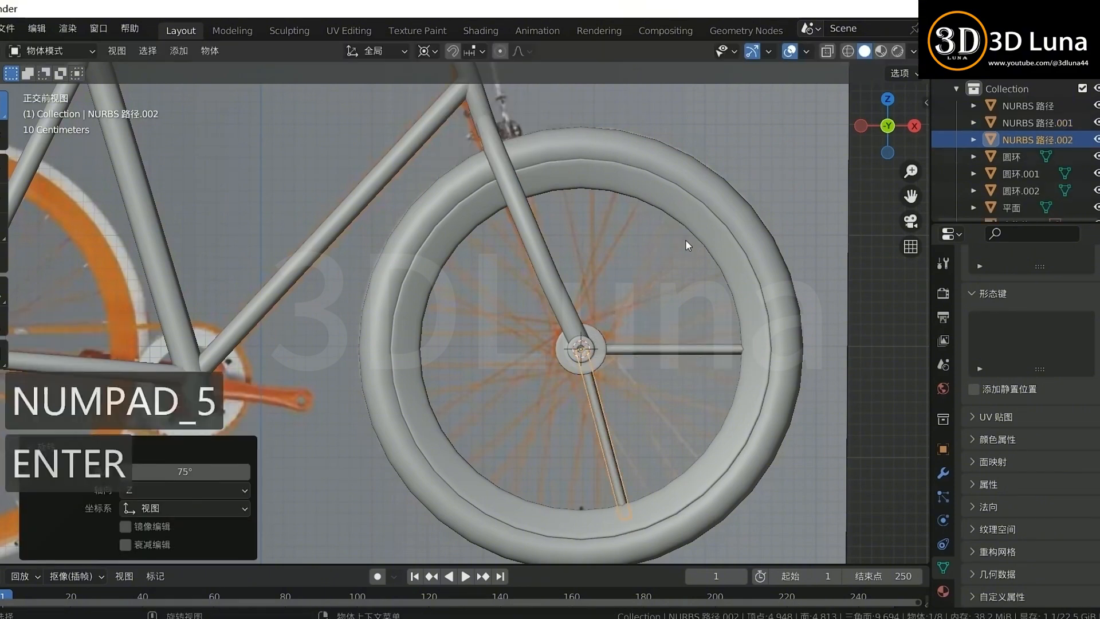
key(super)
click(250, 427)
click(813, 525)
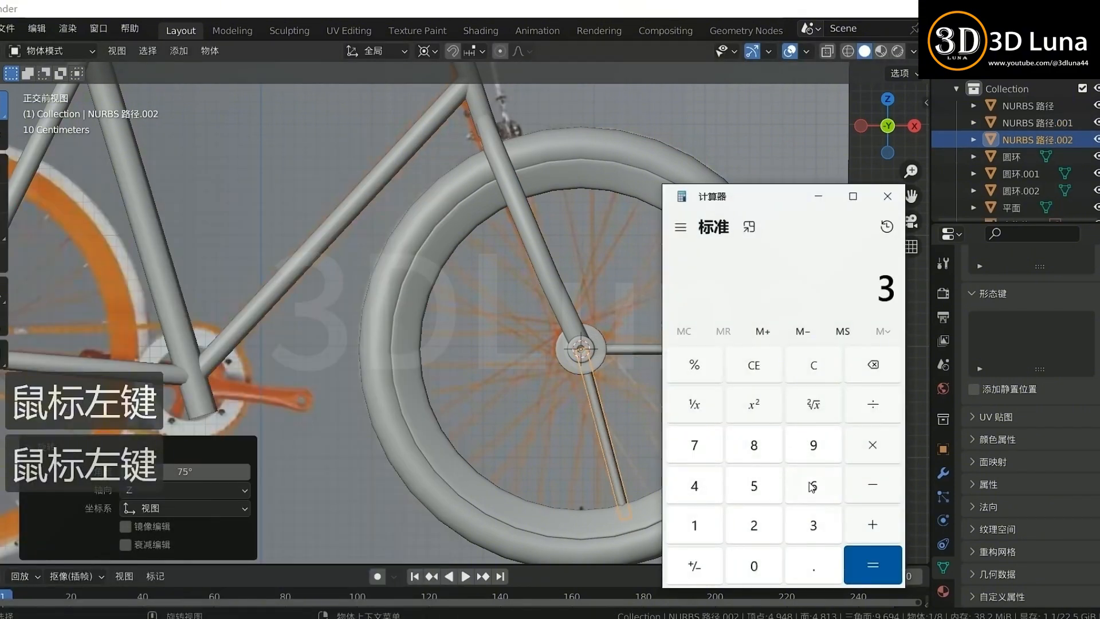
click(874, 558)
click(631, 428)
key(ctrl+z)
Step: Rotate the duplicated spoke 72° about the hub centre and repeat duplicating and rotating by 72° until five spokes fill the wheel
text(r72)
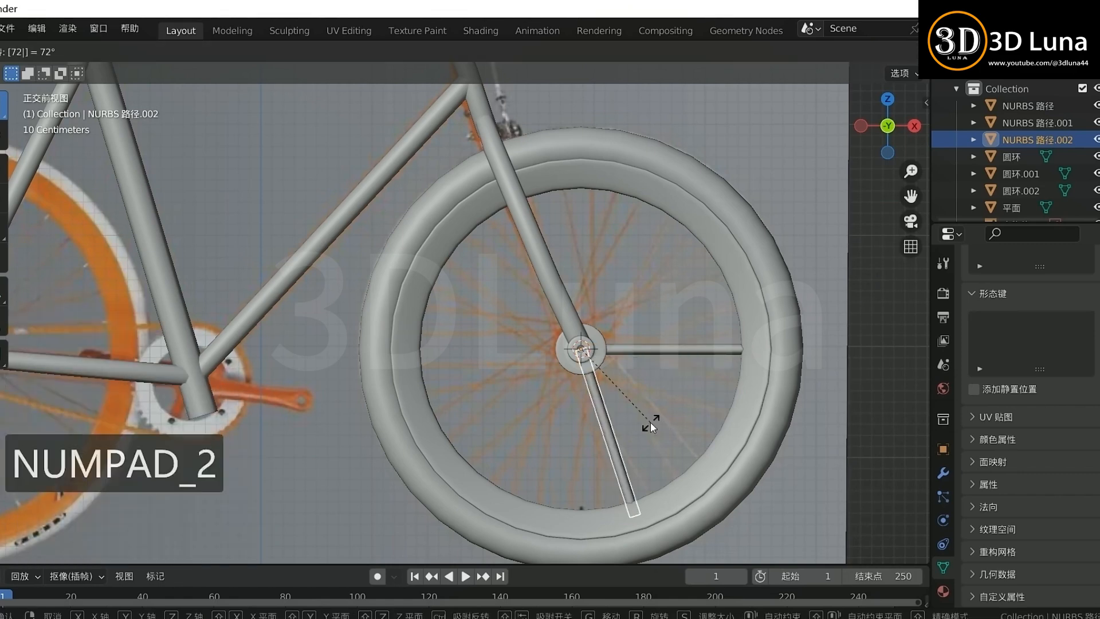
key(Return)
key(shift+d)
right_click(640, 424)
text(r72)
key(Return)
key(shift+d)
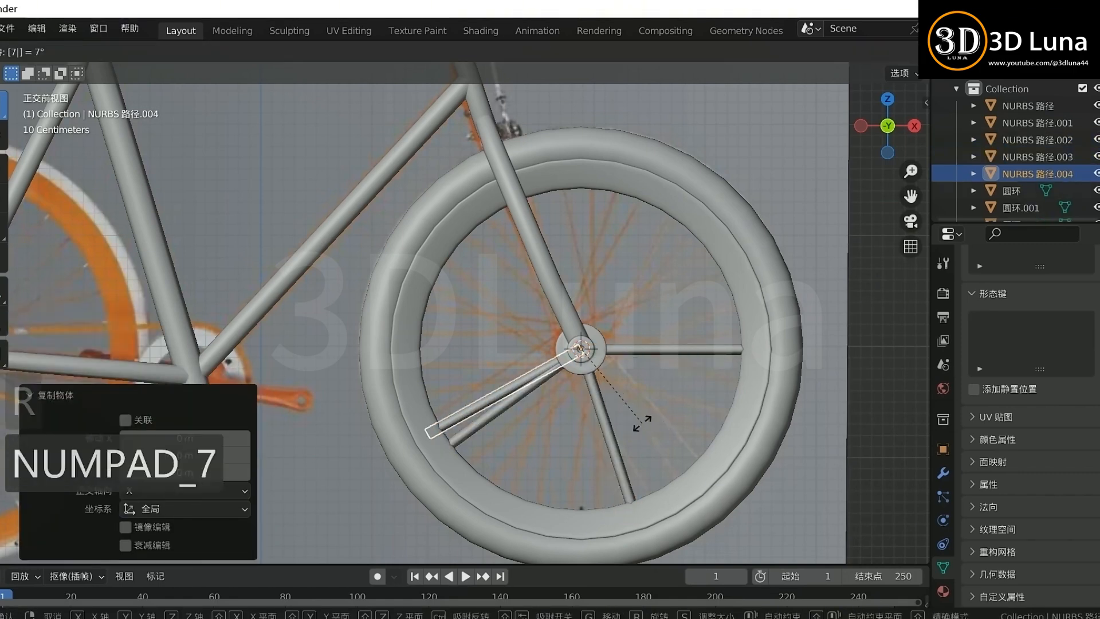
text(2)
key(Return)
key(shift+d)
right_click(642, 424)
text(r72)
Step: Rotate all five spokes together about the hub centre
scroll(893, 422, down, 2)
click(571, 343)
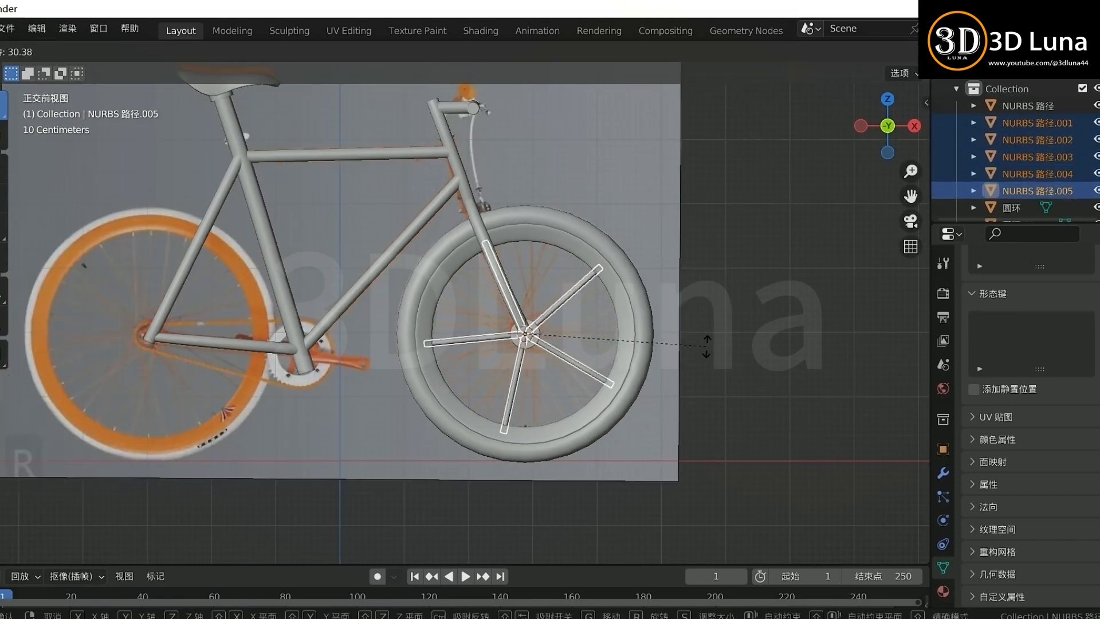
click(652, 381)
middle_drag(652, 381, 516, 352)
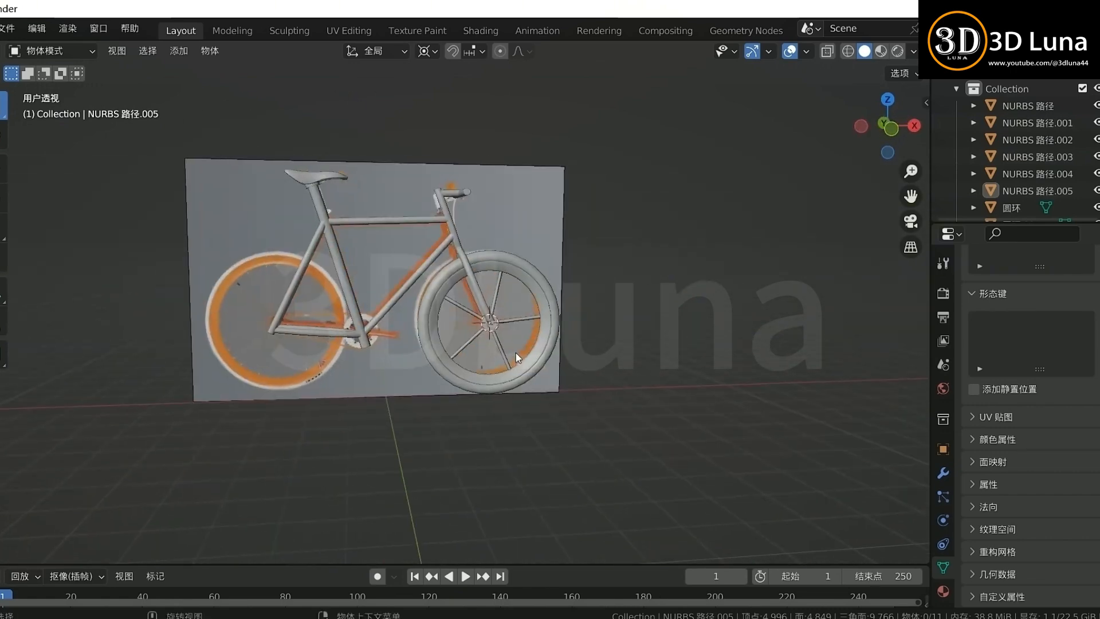
Step: Convert the five front wheel spokes to mesh and join them into one object
scroll(516, 352, up, 3)
shift+click(500, 314)
shift+click(537, 362)
right_click(538, 362)
mouse_move(539, 361)
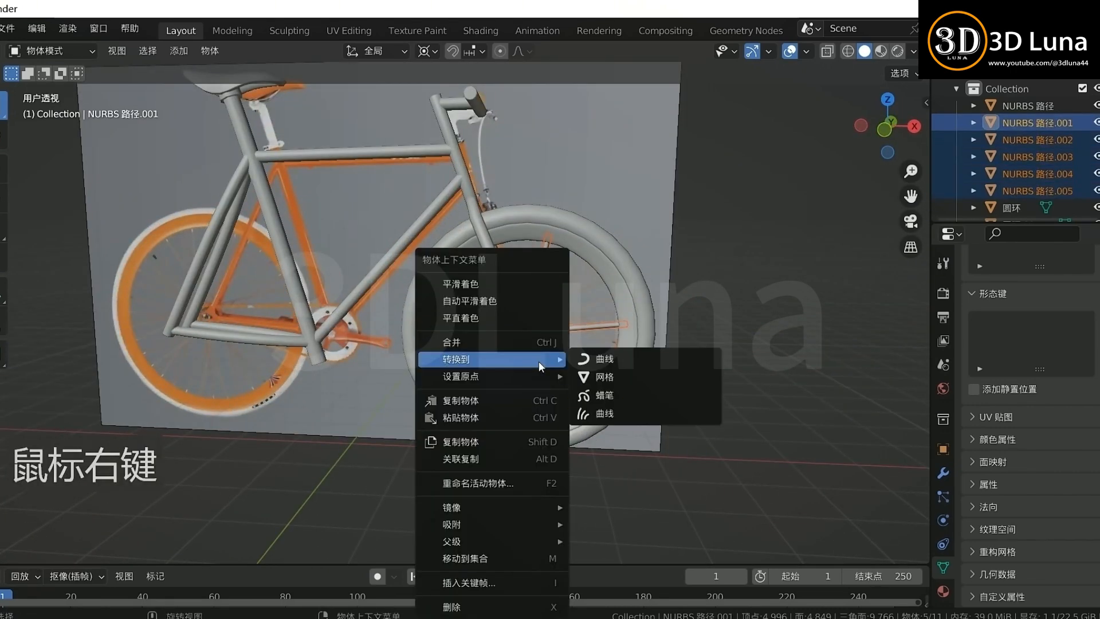
click(583, 373)
scroll(583, 373, up, 1)
key(ctrl+j)
Step: Join the front wheel's hub, spokes, rim and tyre into a single object
click(640, 418)
click(651, 427)
click(538, 328)
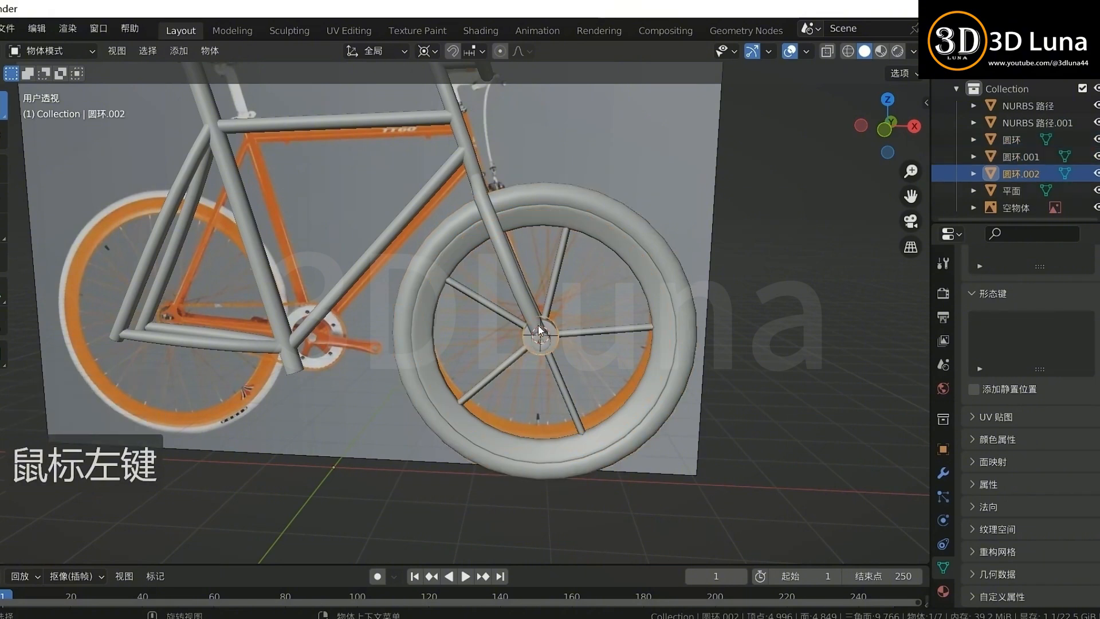
middle_drag(538, 325, 509, 330)
shift+click(551, 305)
shift+click(638, 348)
key(ctrl+j)
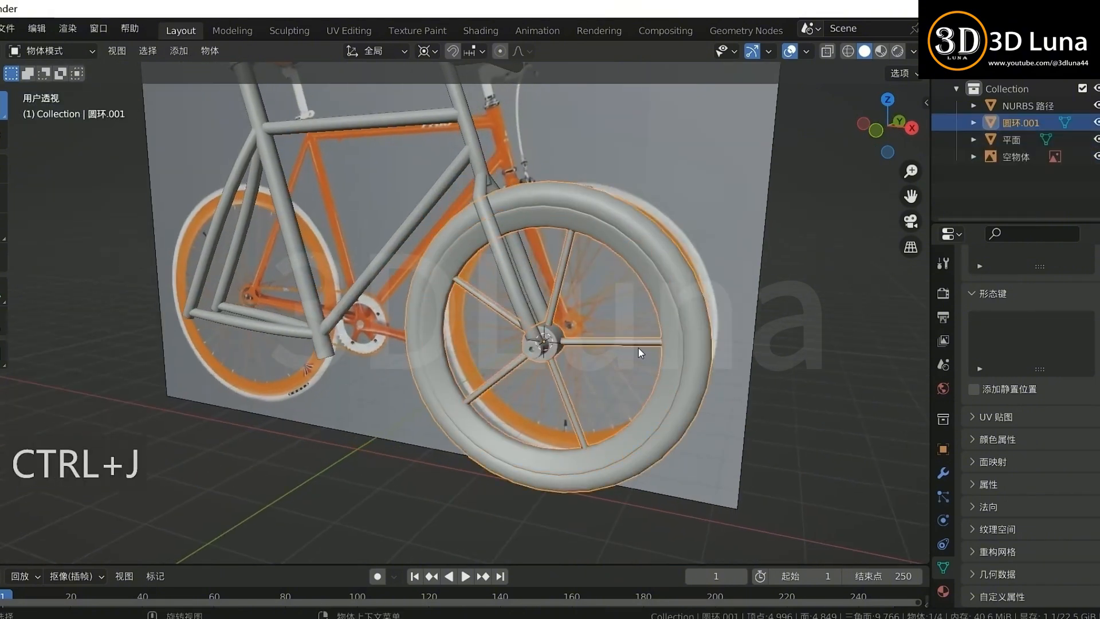
Step: In front view, duplicate the complete front wheel along the X axis to the rear wheel position
click(683, 414)
key(KP_1)
key(shift+d)
key(x)
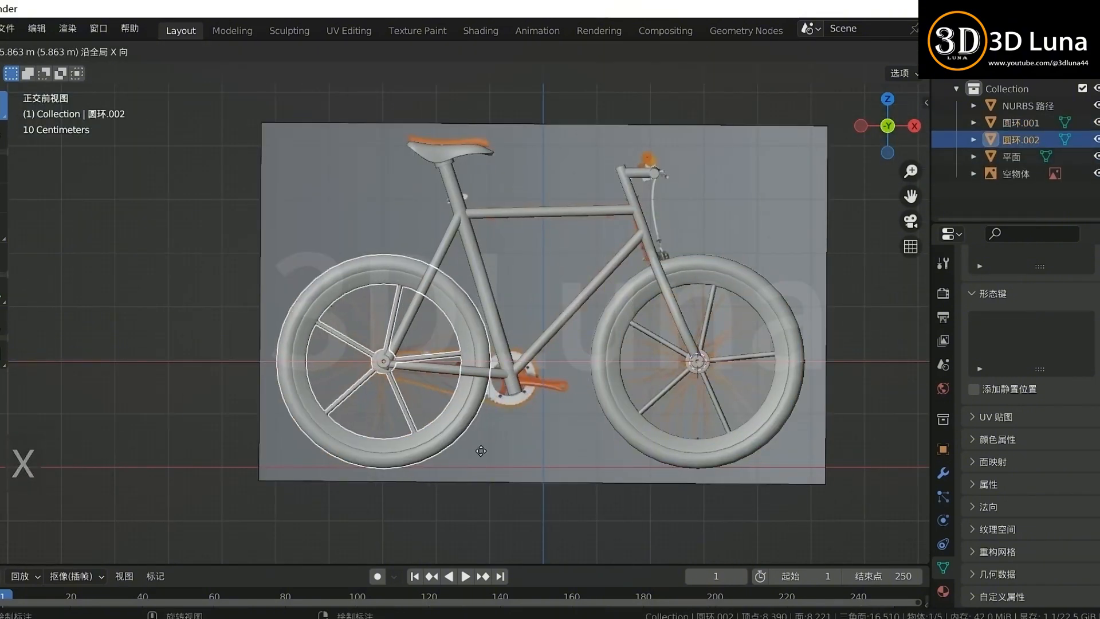
click(516, 449)
Step: Move the frame's rear tube end vertices onto the rear hub, shifting them about 0.033 m in X and 0.071 m in Z
scroll(509, 452, up, 2)
shift+middle_drag(381, 341, 542, 280)
scroll(542, 279, up, 2)
click(542, 280)
key(Tab)
key(alt+z)
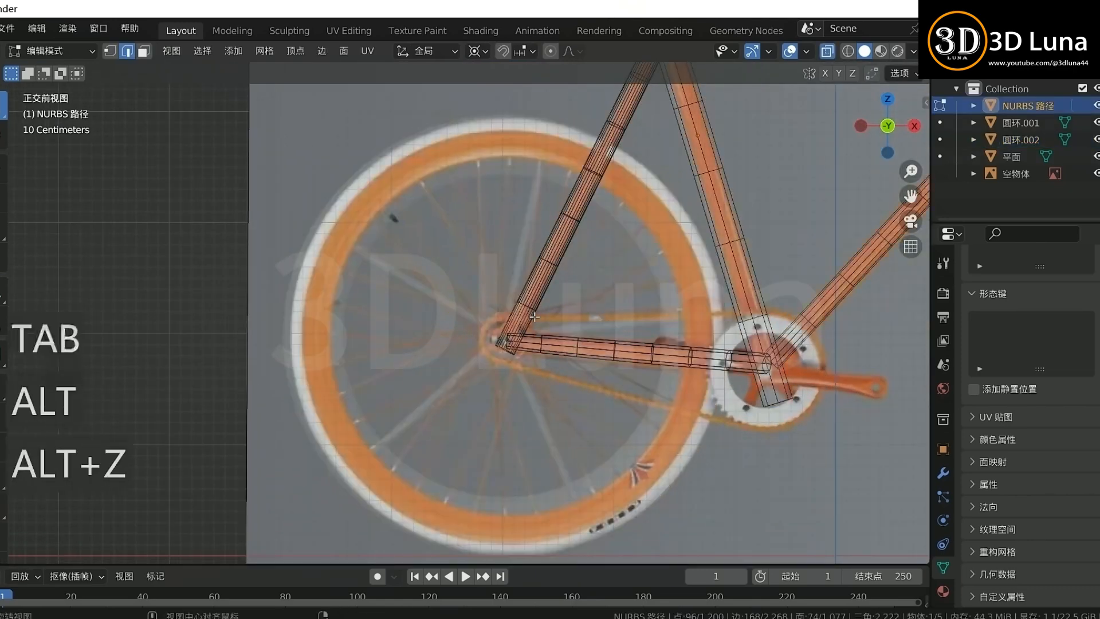
key(g)
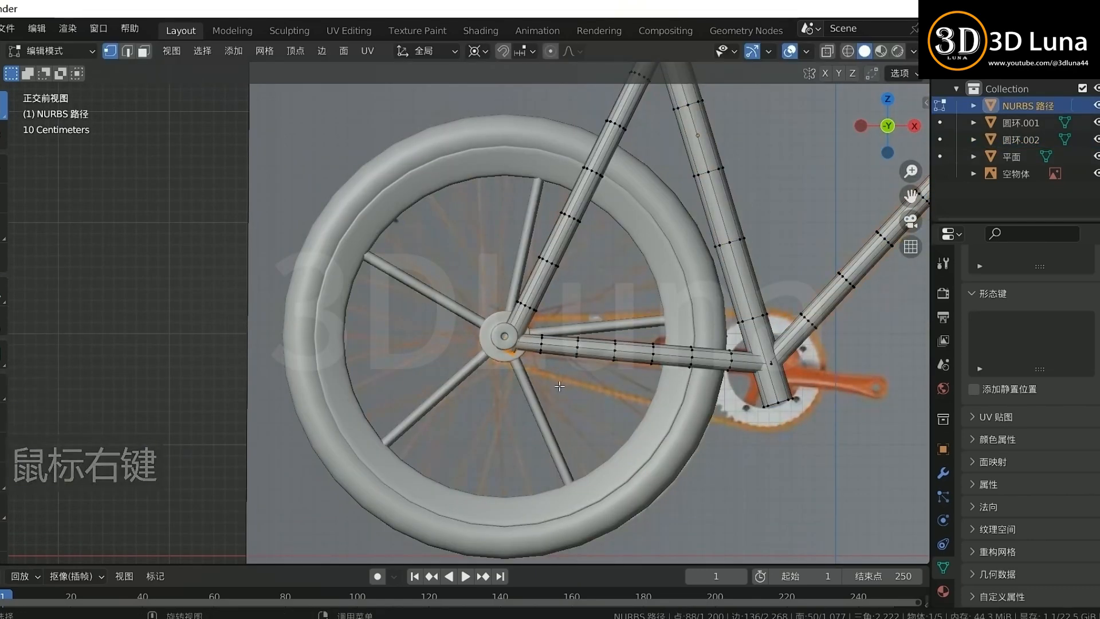
click(555, 379)
key(alt+z)
Step: Set the transform pivot to the median point and scale the selected rear tube ends at the hub
click(475, 51)
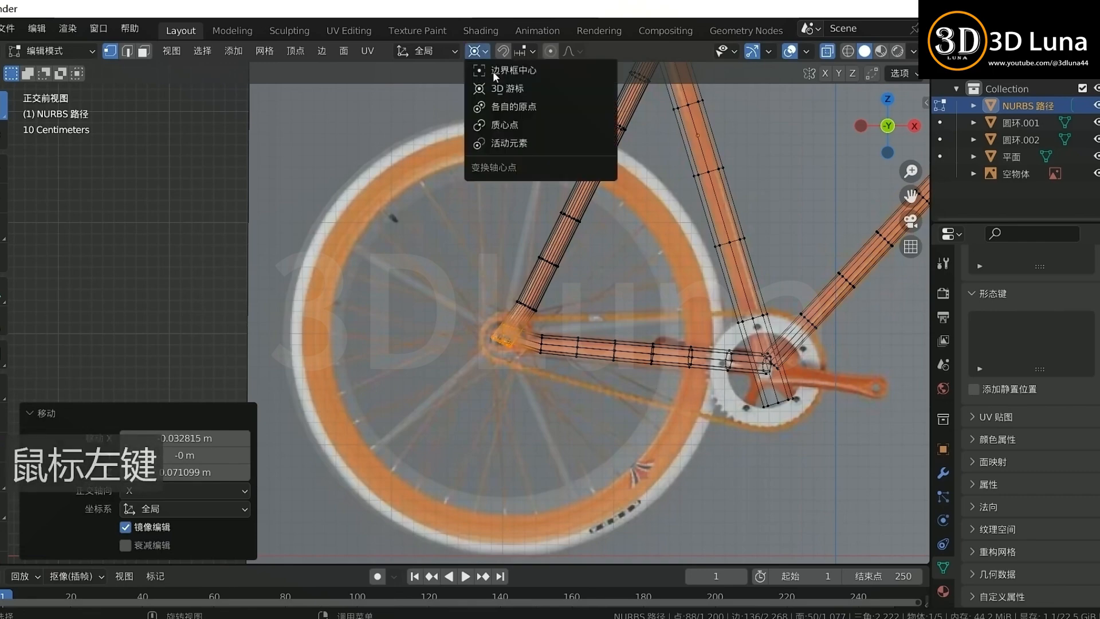
click(515, 129)
key(s)
click(548, 379)
key(Tab)
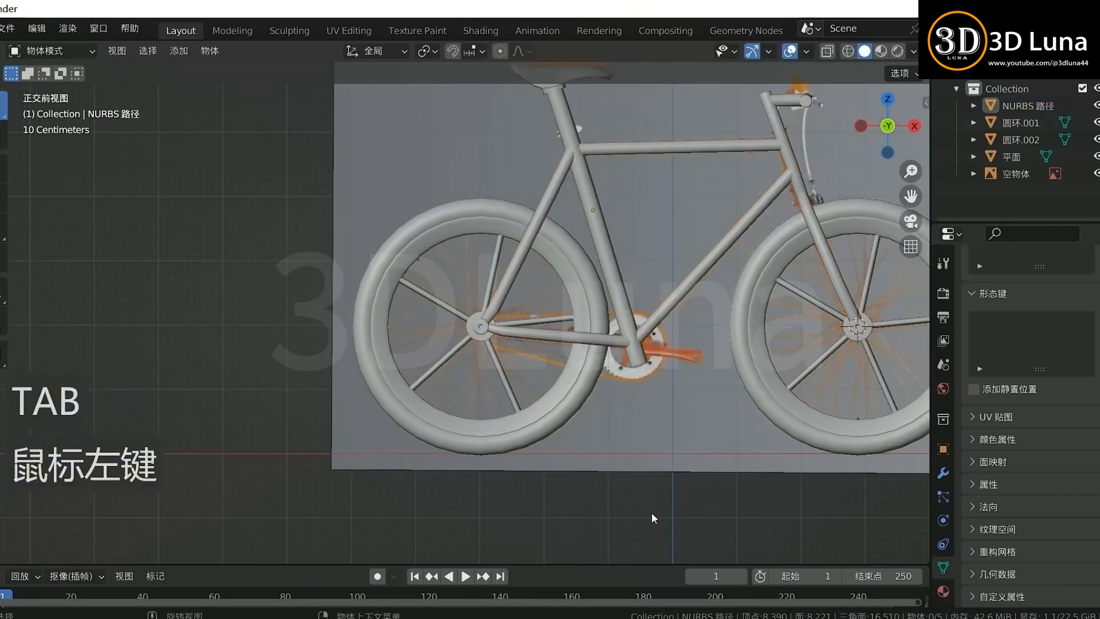
Step: Delete the reference image and select the bicycle frame
middle_drag(654, 518, 623, 332)
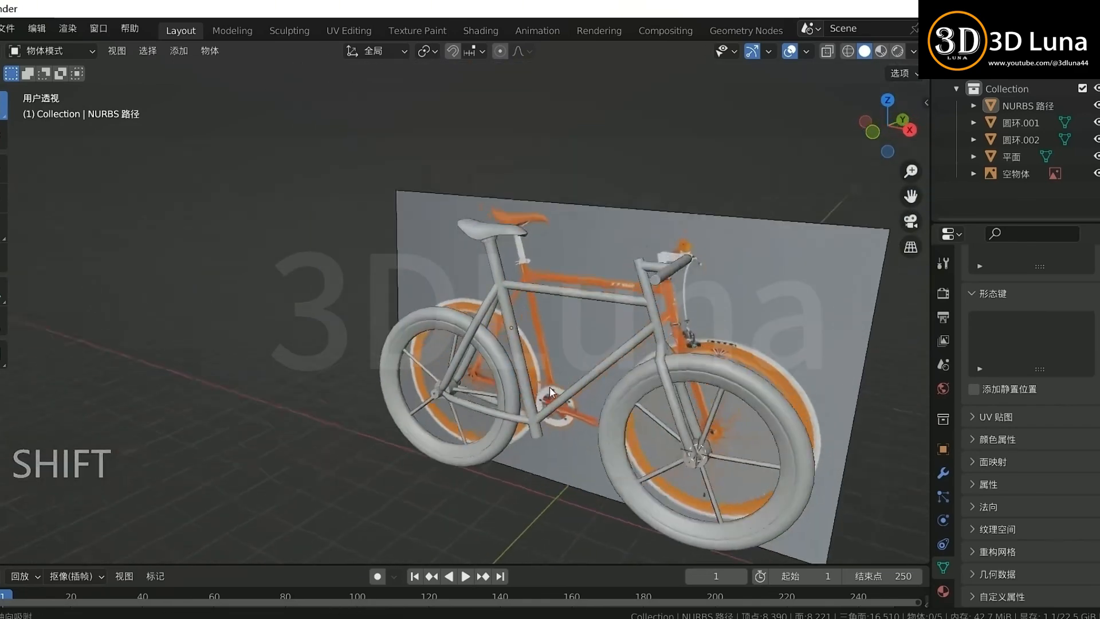
shift+click(766, 331)
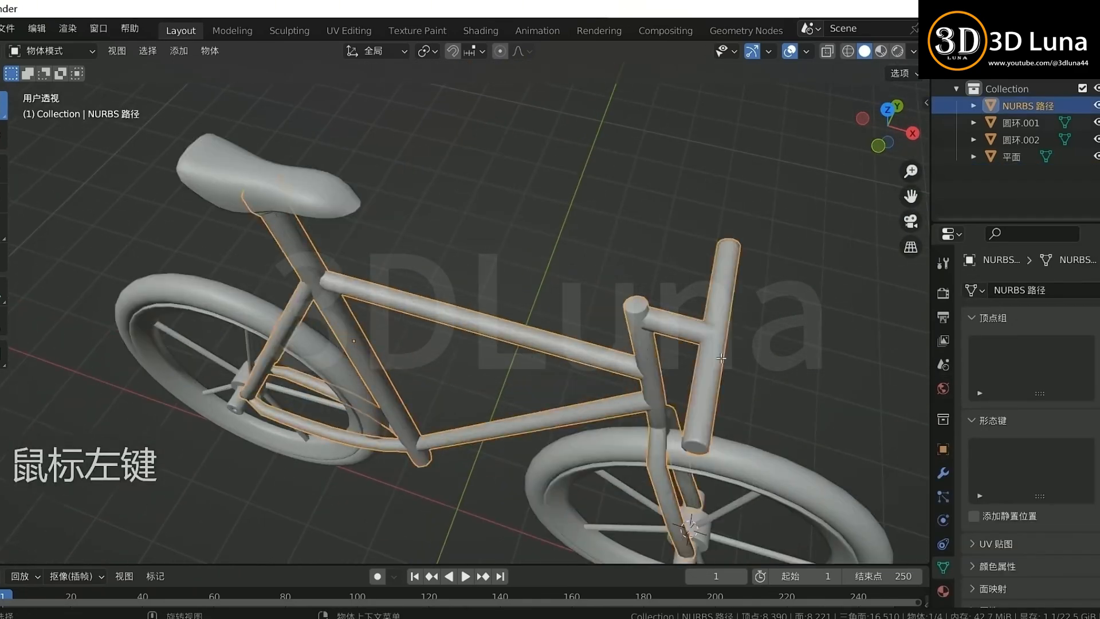
Step: Try to split the handlebar with a centred loop cut and select one half of it
key(Tab)
key(KP_7)
scroll(743, 321, up, 2)
key(ctrl+r)
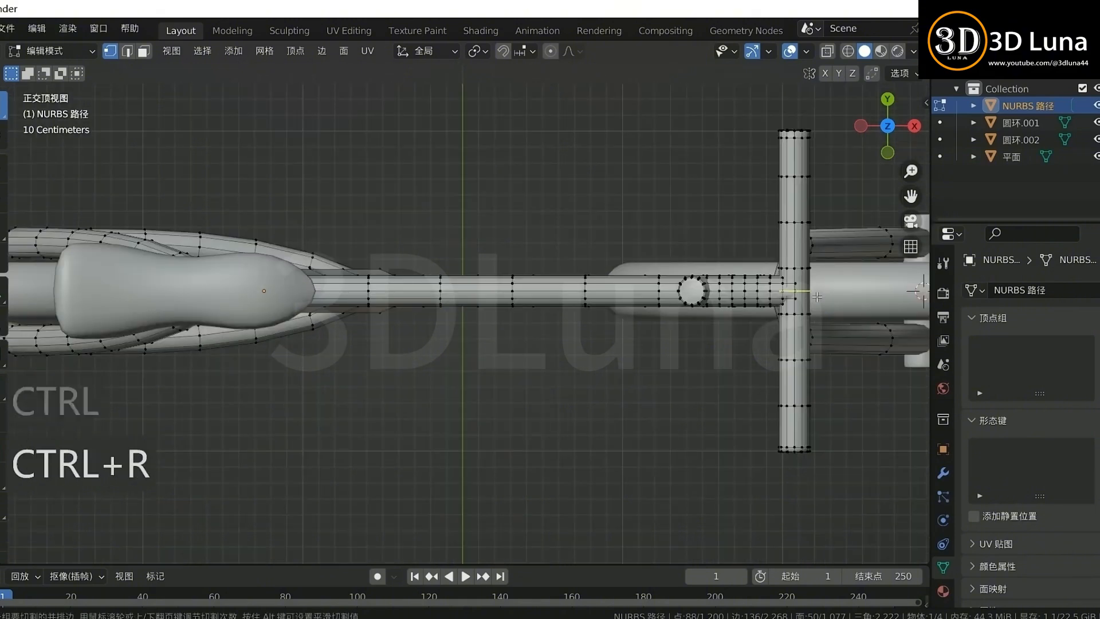
click(801, 293)
right_click(801, 294)
key(alt+z)
key(1)
drag(653, 87, 889, 273)
key(alt+z)
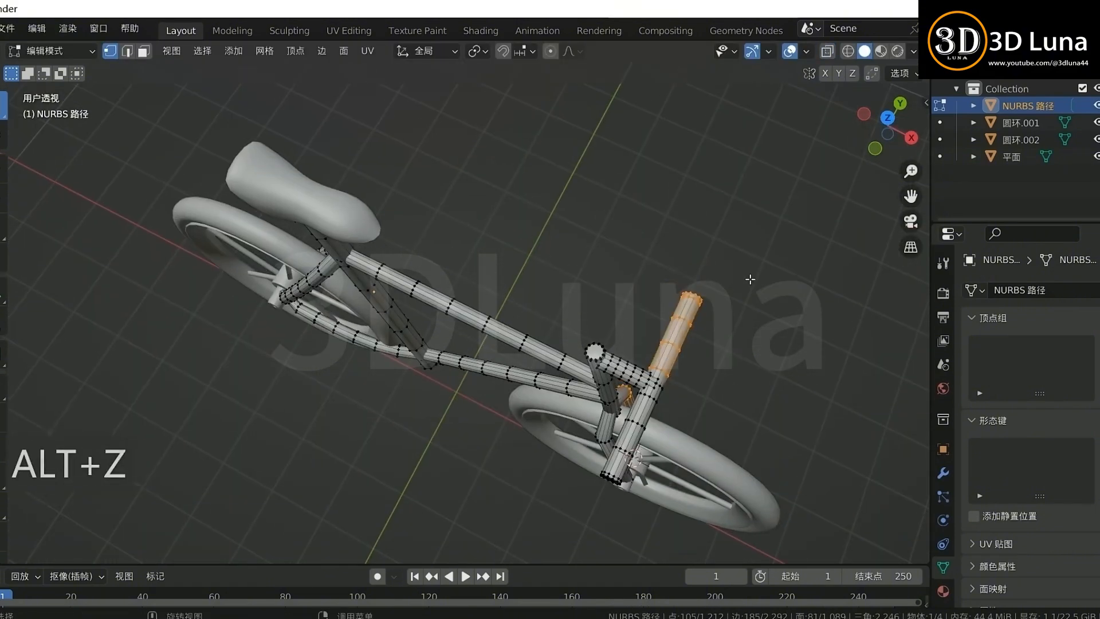
key(ctrl+z)
key(ctrl+z)
key(ctrl+z)
Step: Duplicate both end sections of the handlebar in place and separate them into a new grip object
key(KP_7)
key(alt+z)
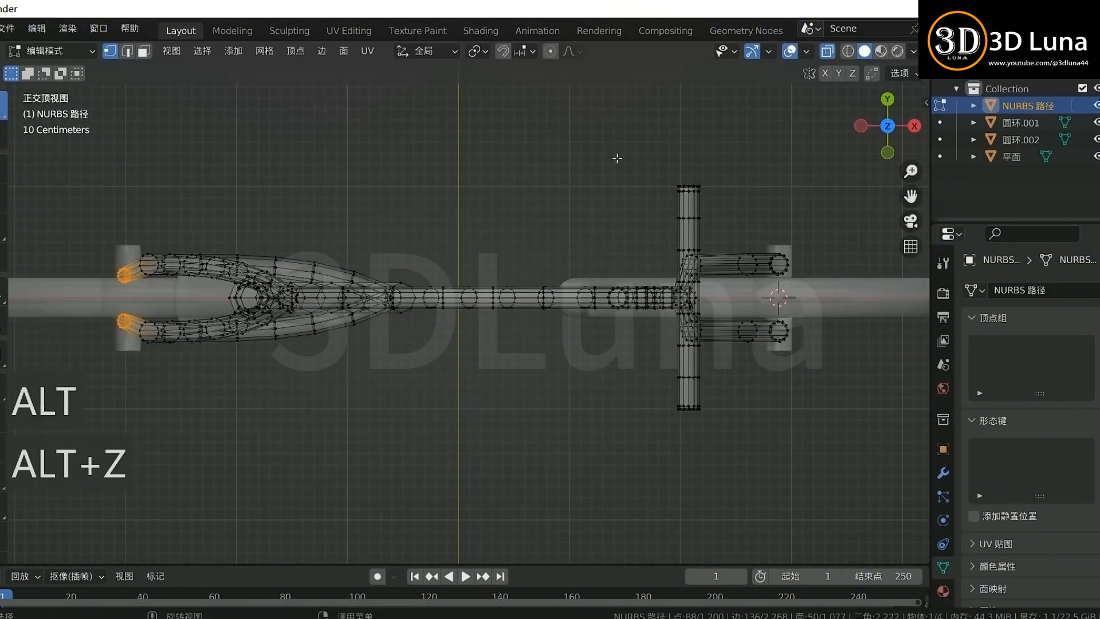
shift+drag(688, 397, 642, 368)
middle_drag(748, 367, 754, 300)
key(alt+z)
key(shift+d)
right_click(791, 264)
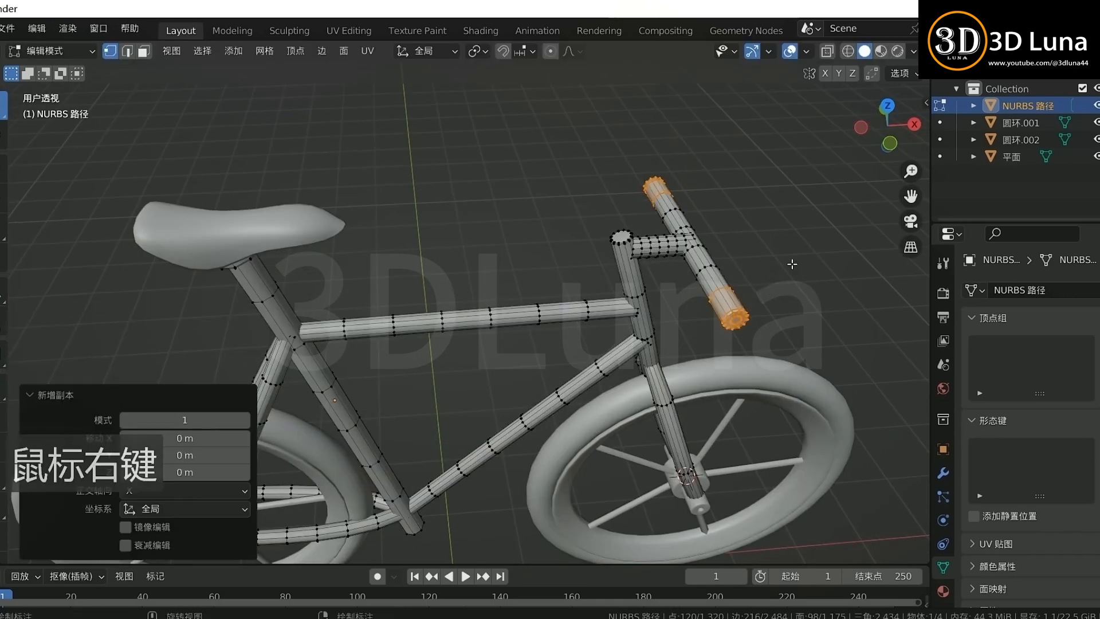
key(p)
click(793, 267)
key(Tab)
Step: Add a Solidify modifier to the grips with offset 1, thickness 0.04 m and even thickness enabled
click(733, 310)
click(944, 474)
click(1003, 290)
click(867, 570)
double_click(1073, 422)
text(1)
key(Return)
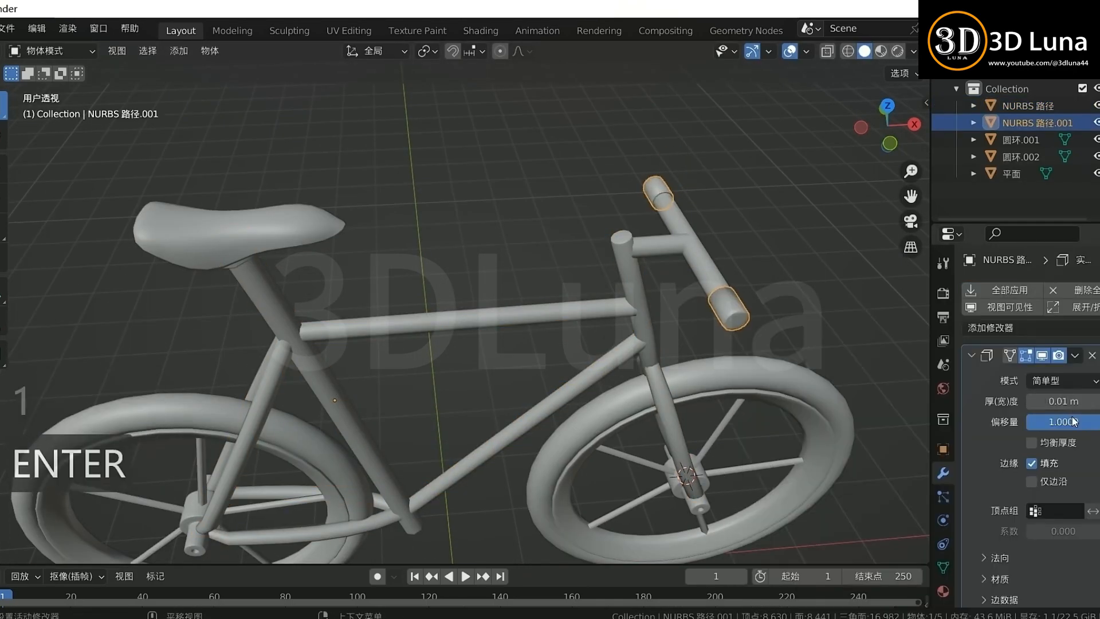
middle_drag(803, 367, 580, 364)
Step: In top view, lengthen the grip on the bike's negative Y side by moving its inner edge loop about 0.2 m along Y
key(KP_7)
key(Tab)
scroll(721, 512, up, 3)
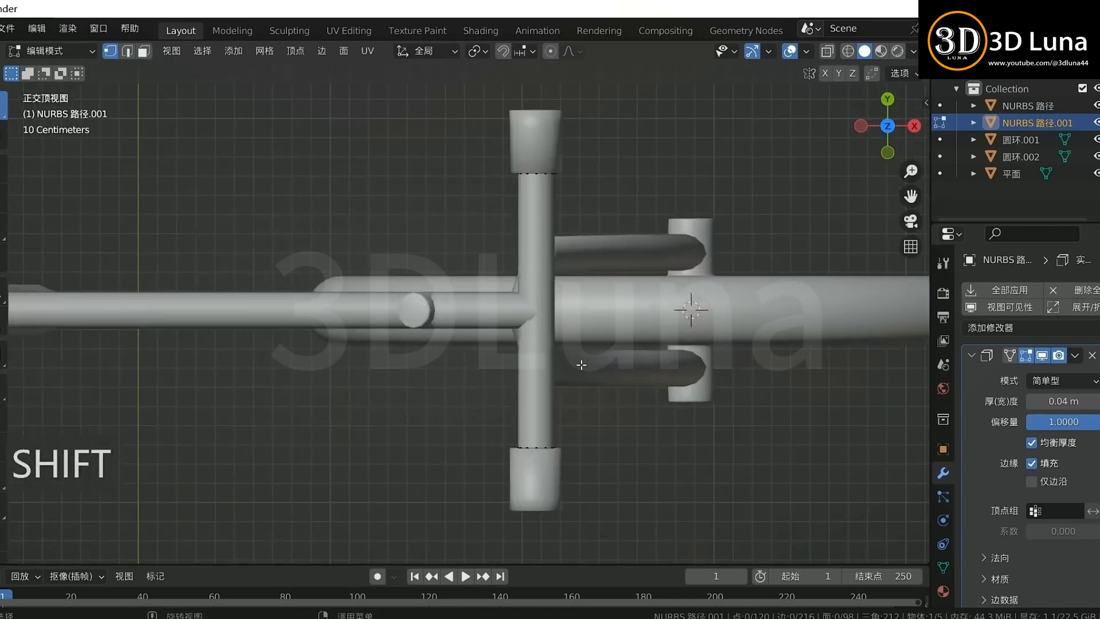
key(alt+z)
drag(489, 471, 619, 441)
key(y)
key(KP_2)
key(ctrl+z)
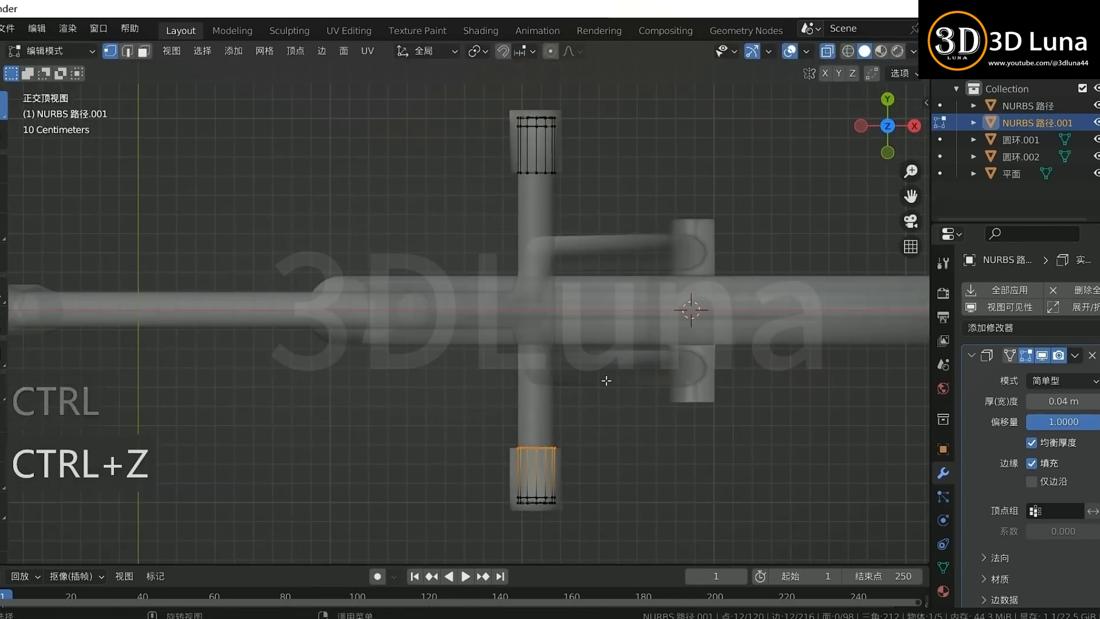
key(Return)
key(ctrl+z)
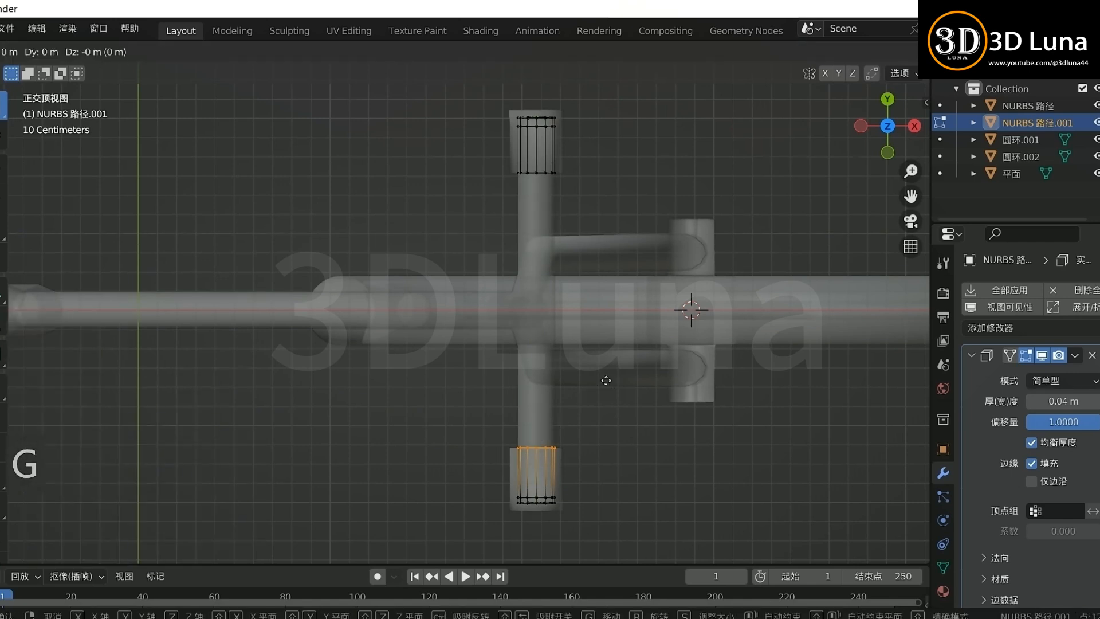
key(Return)
text(g)
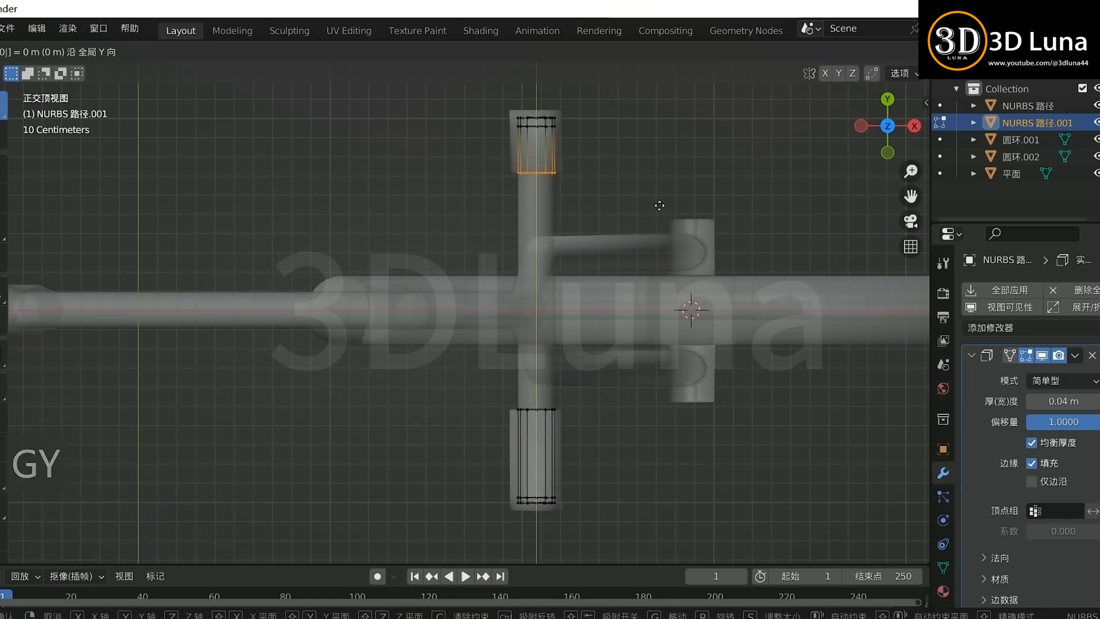
Step: Lengthen the opposite grip inward by moving its inner edge loop -0.2 m along Y, then leave mesh editing
text(.2)
key(Return)
key(ctrl+z)
text(gy-0.2)
key(Return)
key(Tab)
middle_drag(625, 461, 690, 407)
click(690, 408)
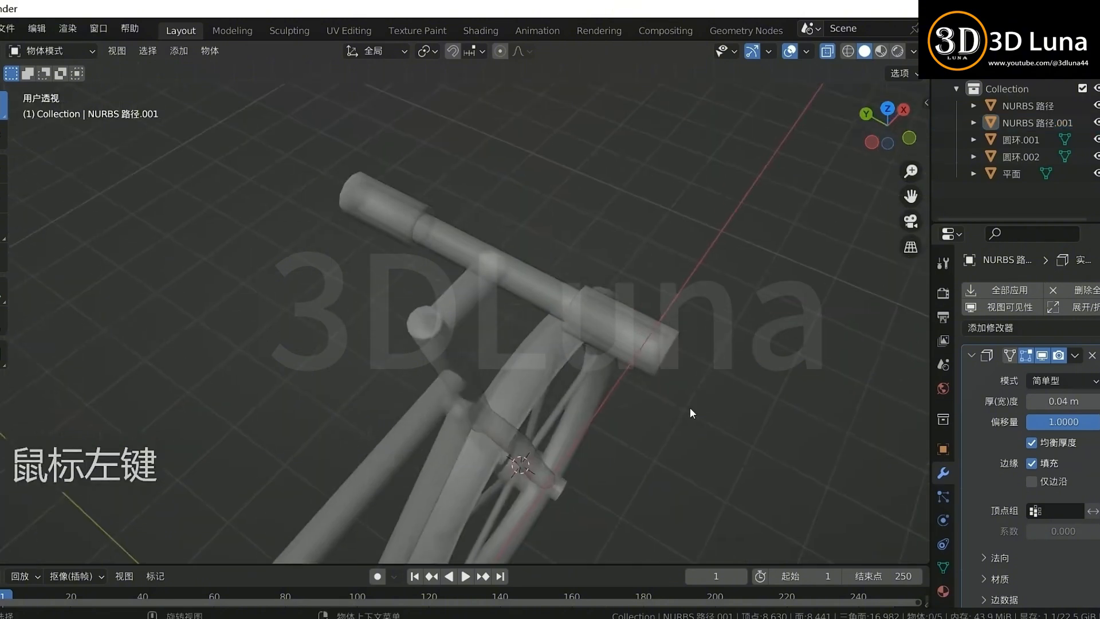
Step: Turn off X-ray display and apply the Solidify modifier to the handlebar grips
click(828, 51)
click(637, 338)
key(Tab)
middle_drag(823, 356, 695, 351)
key(Tab)
click(1075, 356)
click(1060, 372)
Step: Bevel the outer edge loops at the ends of both handlebar grips
key(Tab)
key(2)
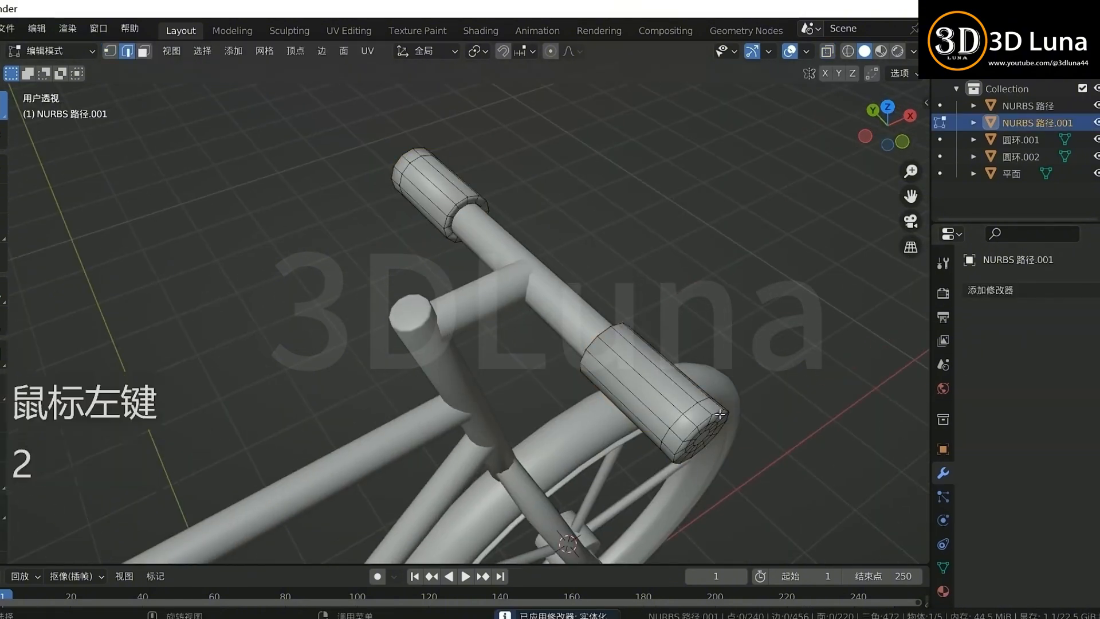
middle_drag(435, 205, 647, 321)
alt+shift+click(581, 247)
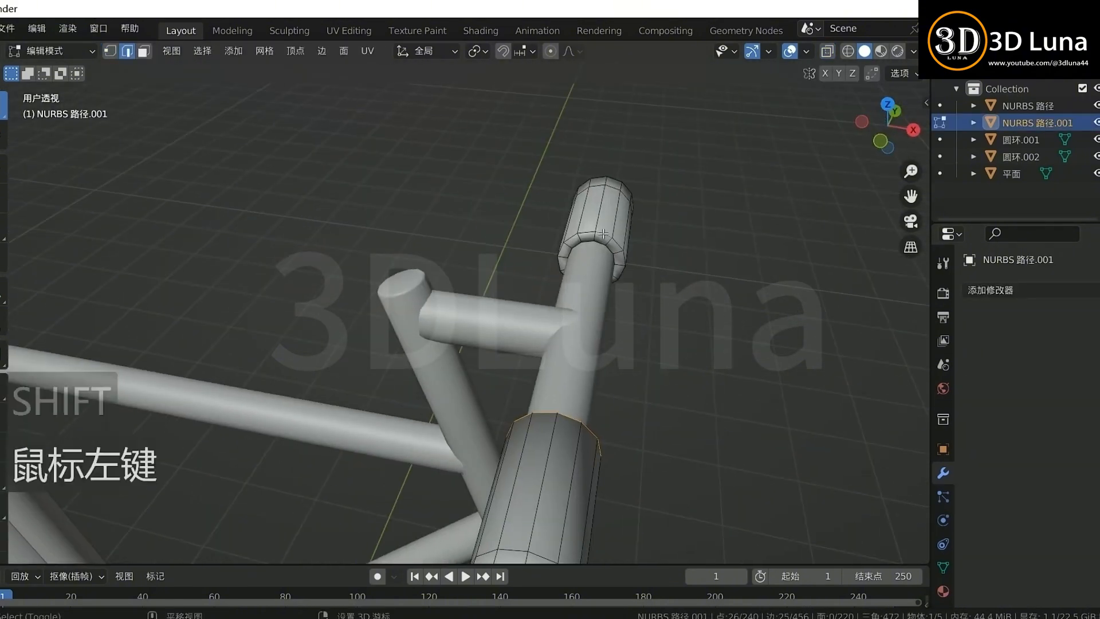
middle_drag(625, 436, 636, 366)
key(ctrl+b)
click(689, 427)
key(Tab)
click(689, 426)
middle_drag(689, 426, 572, 342)
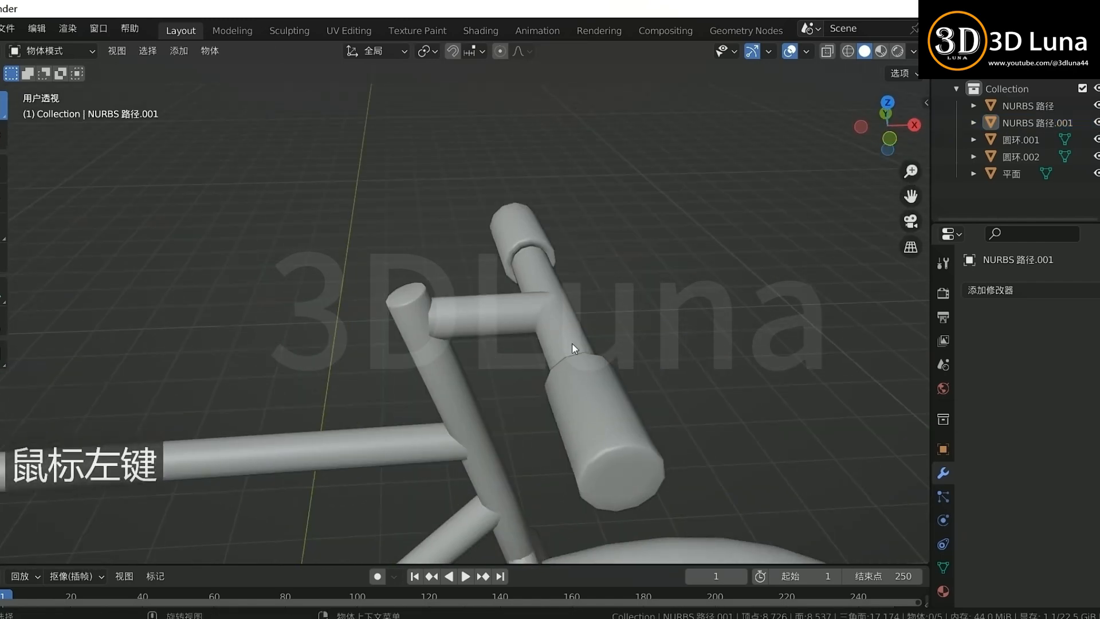
Step: Join the handlebar grips to the bicycle frame object
click(587, 381)
shift+click(565, 336)
key(ctrl+j)
click(639, 358)
Step: Select the frame, saddle and both wheels and join them all into one bicycle object
scroll(640, 359, down, 4)
mouse_move(640, 360)
middle_down()
mouse_move(616, 375)
mouse_move(646, 391)
mouse_move(574, 367)
middle_up()
drag(79, 253, 678, 509)
click(659, 493)
shift+middle_drag(619, 480, 745, 460)
key(ctrl+j)
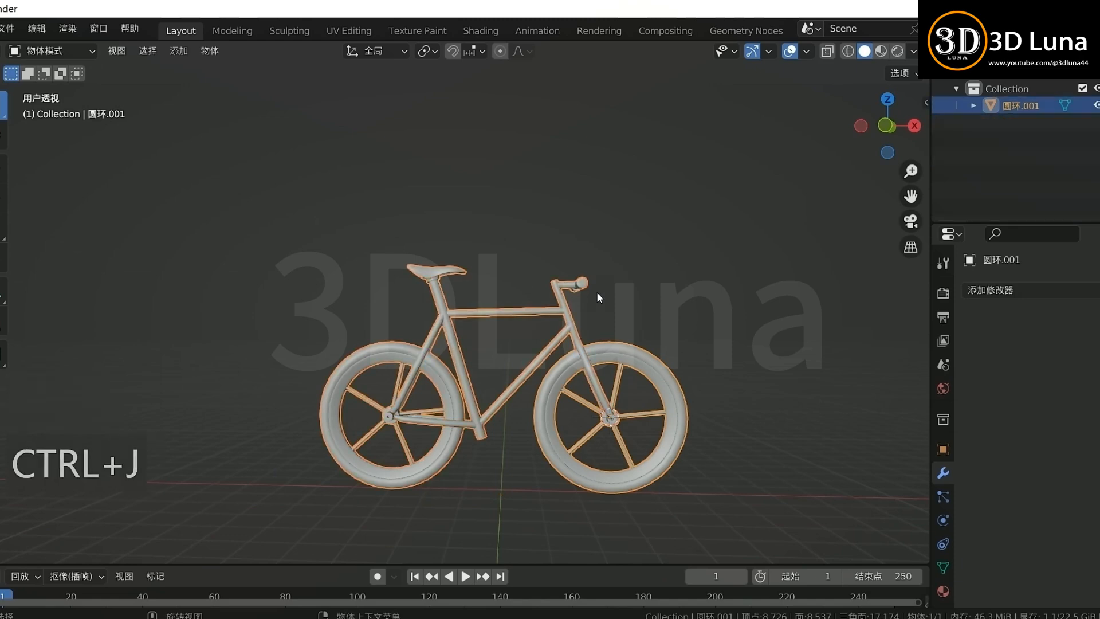
Step: Apply all transforms to the joined bicycle
key(ctrl+a)
click(600, 360)
click(728, 417)
middle_drag(728, 417, 607, 395)
scroll(607, 396, up, 2)
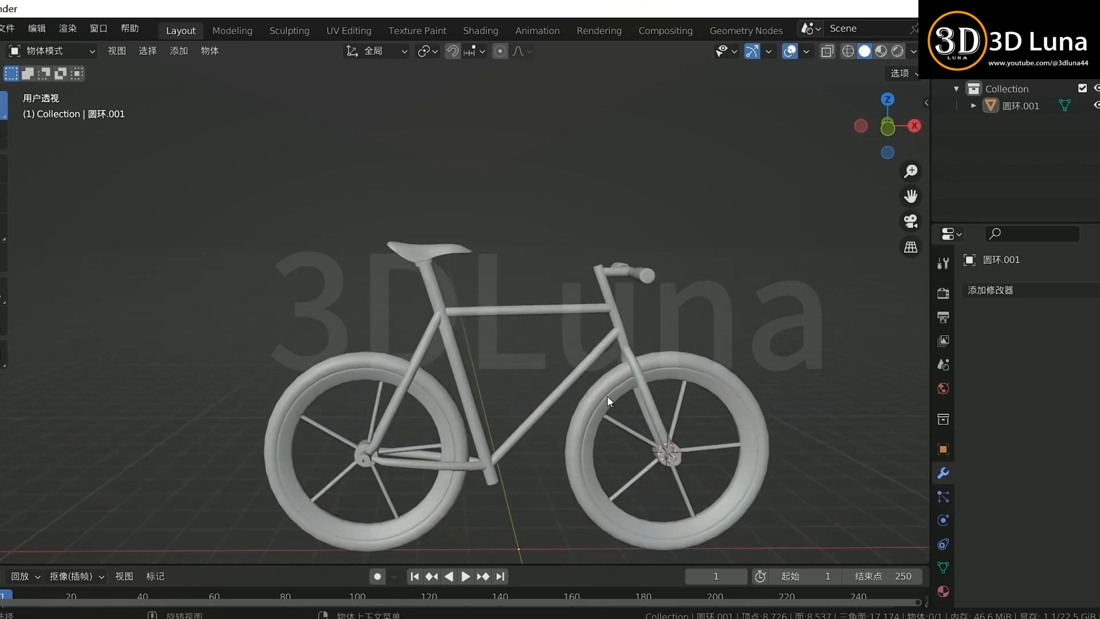
scroll(607, 395, down, 3)
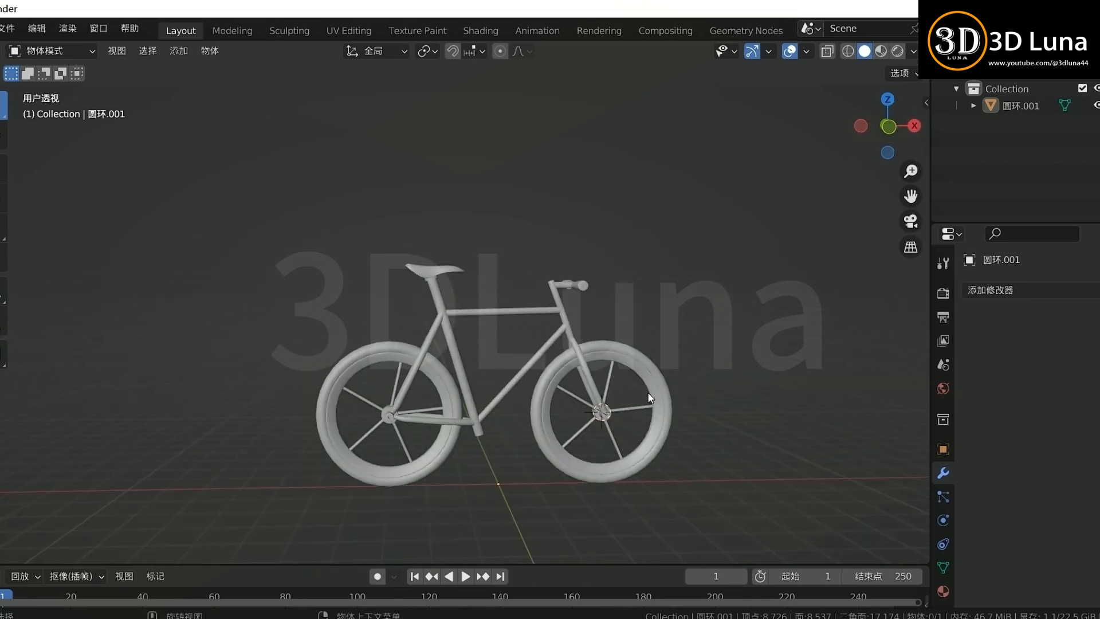
Step: Duplicate the front wheel's rim, spokes and hub, offset the copy about -1.87 m in X and 0.64 m in Z, and separate it
key(KP_1)
scroll(637, 394, up, 2)
click(739, 413)
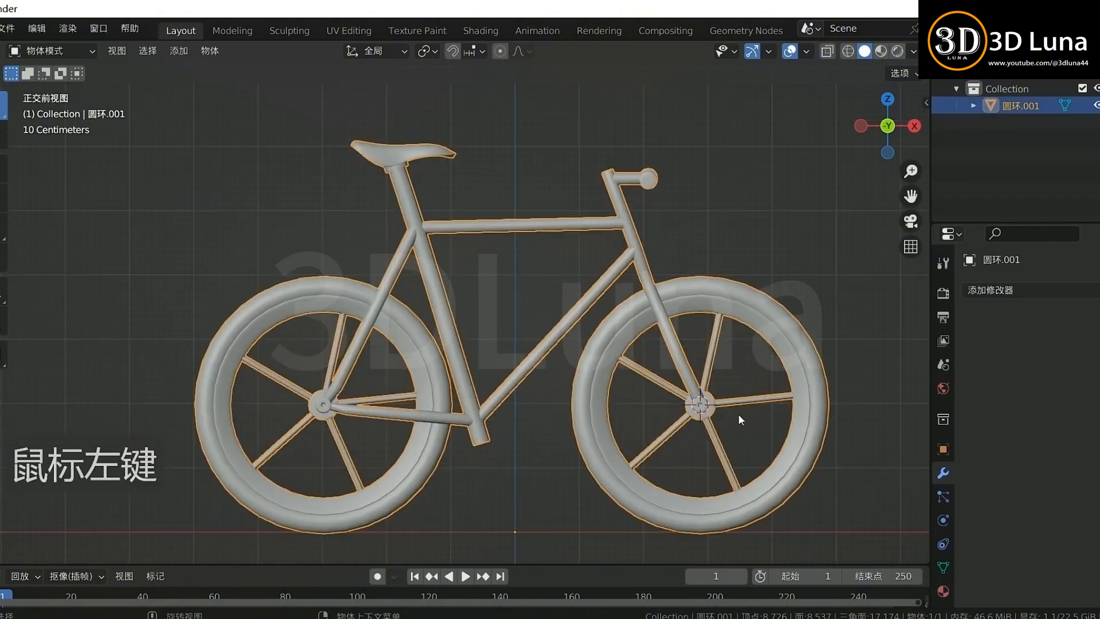
key(Tab)
key(l)
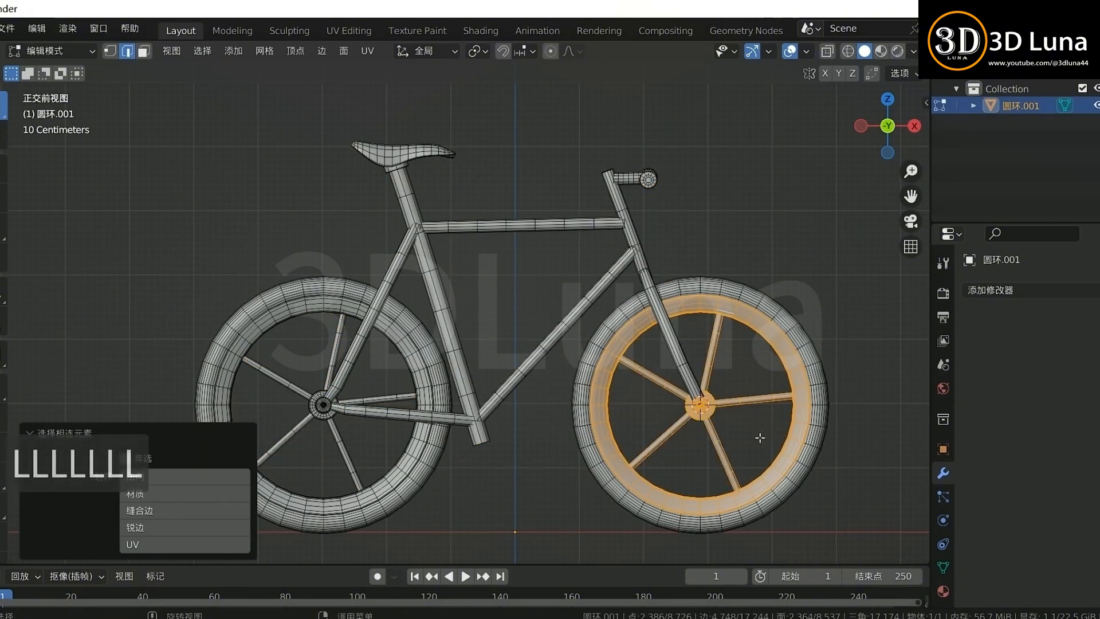
key(shift+d)
click(641, 397)
key(p)
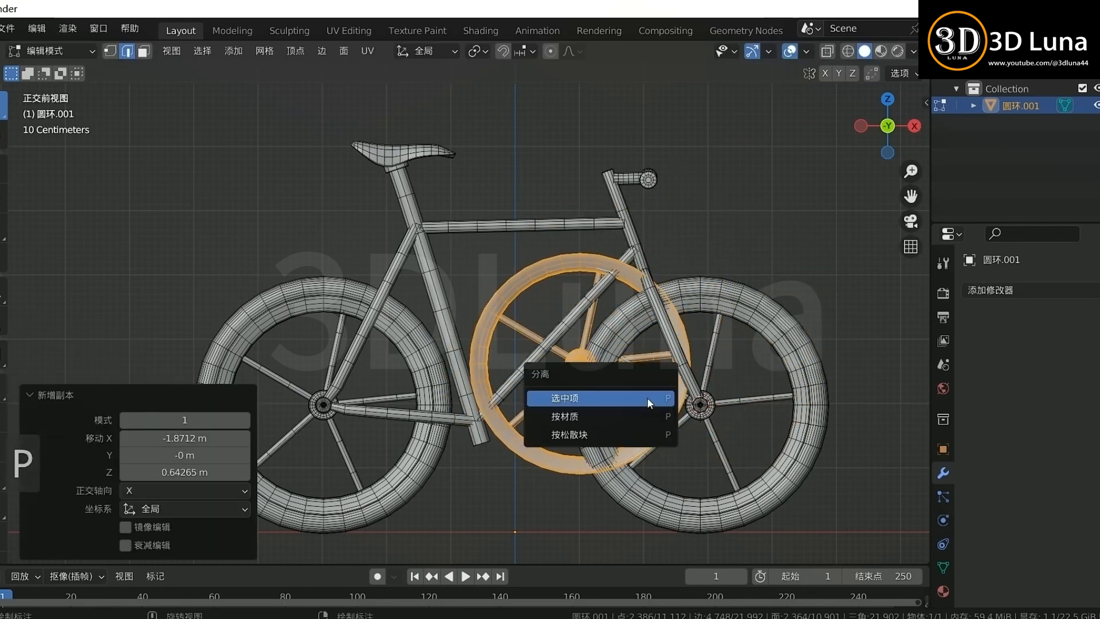
click(647, 397)
key(Tab)
Step: Scale the separated wheel copy uniformly to about 0.457 for use as a chainring
key(s)
key(Escape)
click(532, 279)
key(s)
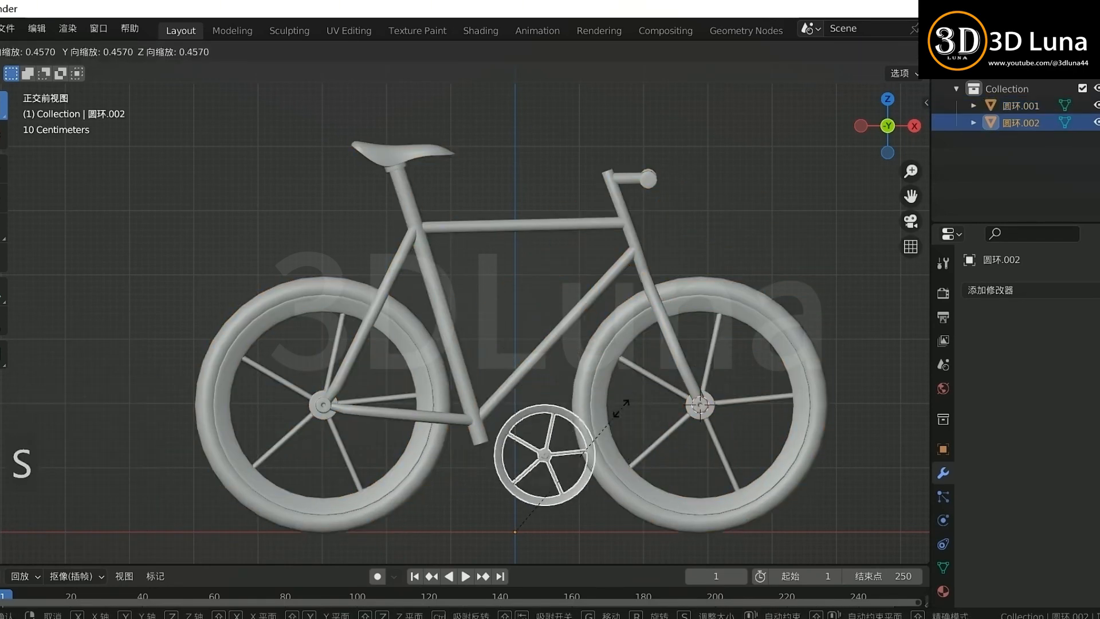
click(622, 408)
Step: Set the chainring's origin to its geometry and move it about -0.92 m in X and 0.38 m in Z onto the bottom bracket
right_click(516, 457)
mouse_move(528, 304)
click(676, 334)
key(g)
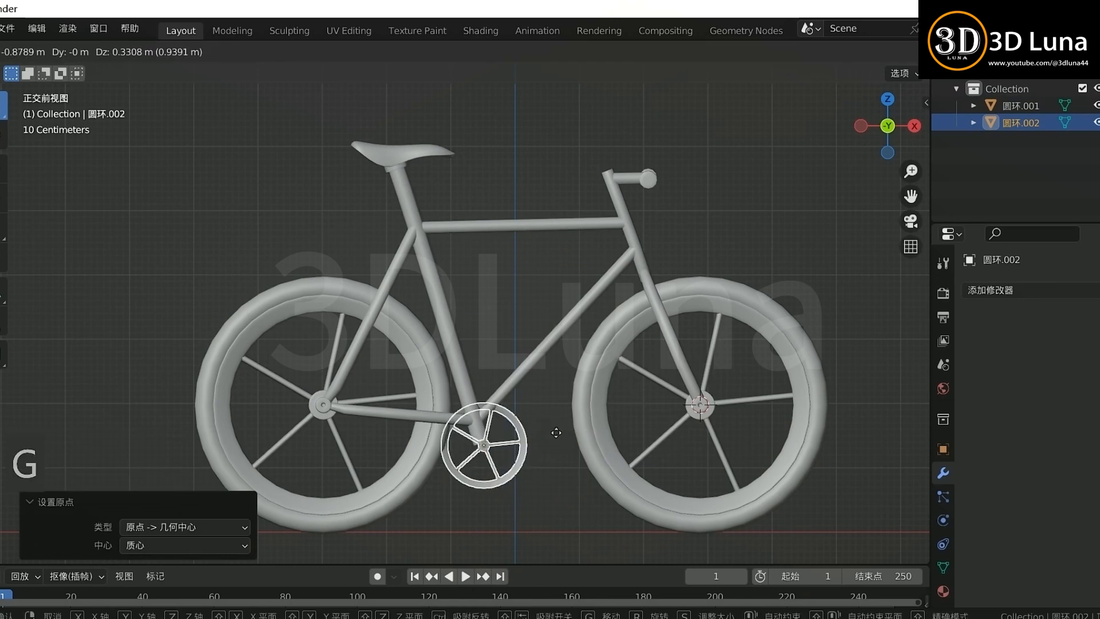
click(577, 426)
Step: Adjust the chainring's size at the bottom bracket, finishing with a uniform scale of 0.608 in front view
middle_drag(577, 425, 591, 408)
key(s)
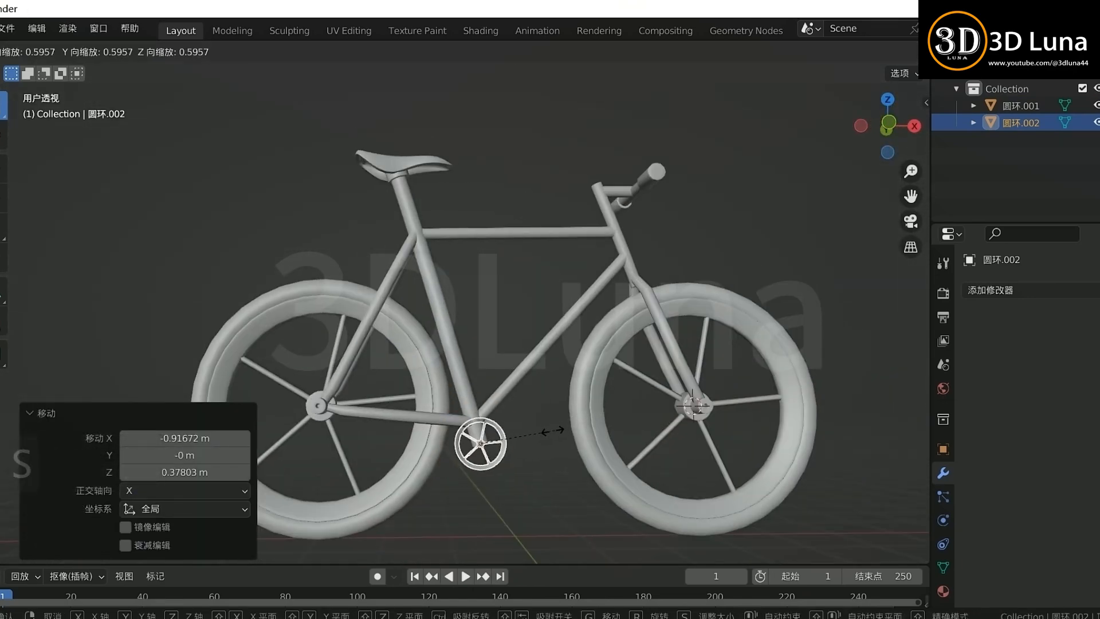
click(552, 431)
middle_drag(551, 431, 559, 452)
key(s)
click(555, 440)
key(KP_1)
click(517, 461)
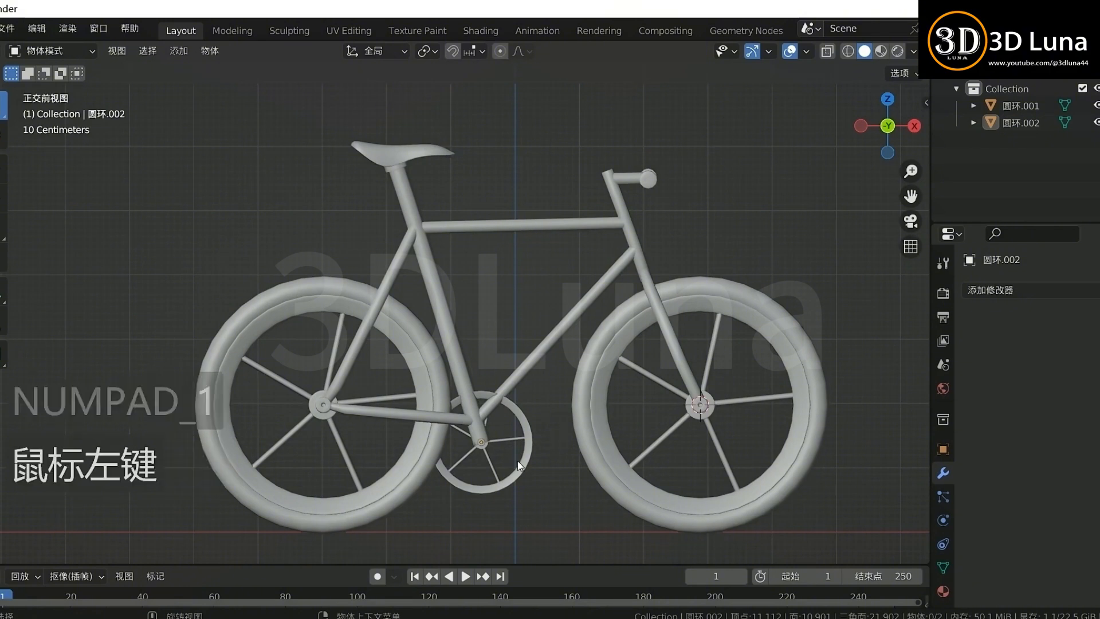
key(s)
click(528, 458)
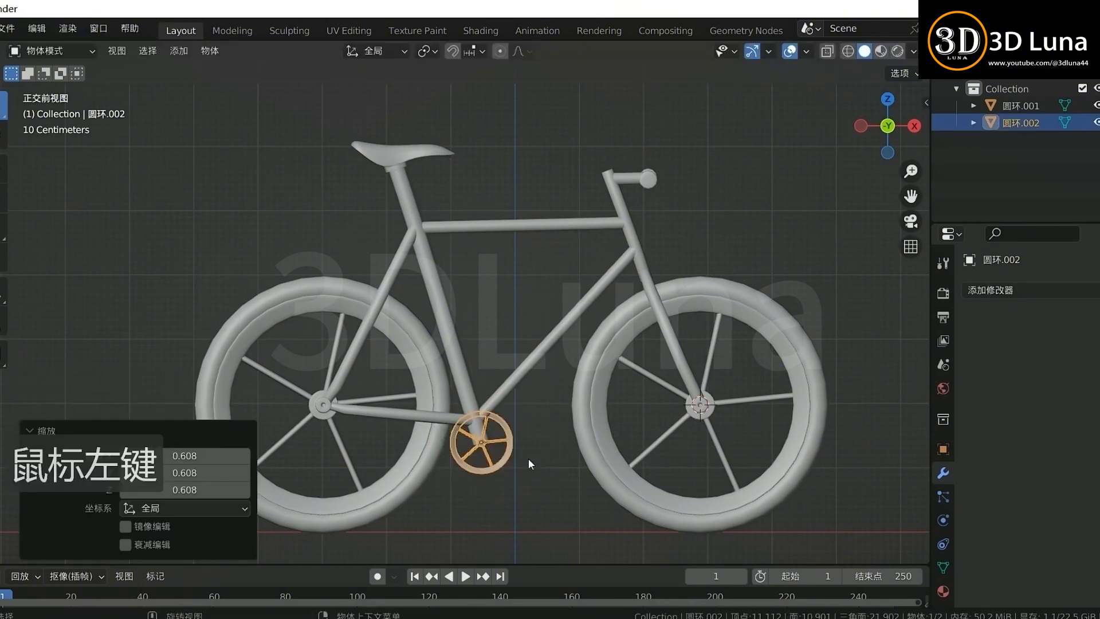
Step: Move the chainring along the Y axis until it sits beside the frame's bottom bracket
click(498, 422)
middle_drag(498, 422, 444, 433)
key(g)
key(y)
click(541, 437)
click(541, 438)
click(444, 432)
scroll(447, 441, up, 3)
key(g)
key(y)
click(496, 461)
click(513, 493)
Step: Select the chainring's linked hub geometry and stretch it along Y
middle_drag(513, 493, 561, 475)
click(506, 463)
click(594, 457)
click(562, 475)
key(Tab)
key(l)
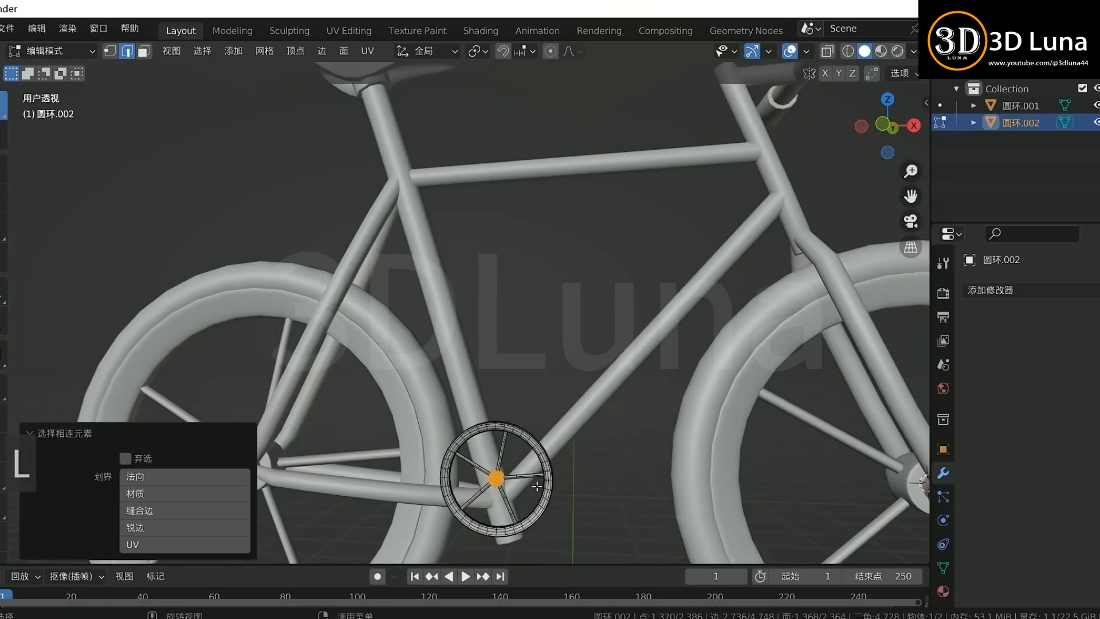
click(620, 503)
key(Tab)
Step: Add a 12-vertex mesh circle at the front axle and rotate it 90° about X
click(577, 477)
middle_drag(577, 476, 522, 475)
key(Tab)
click(521, 478)
key(shift+a)
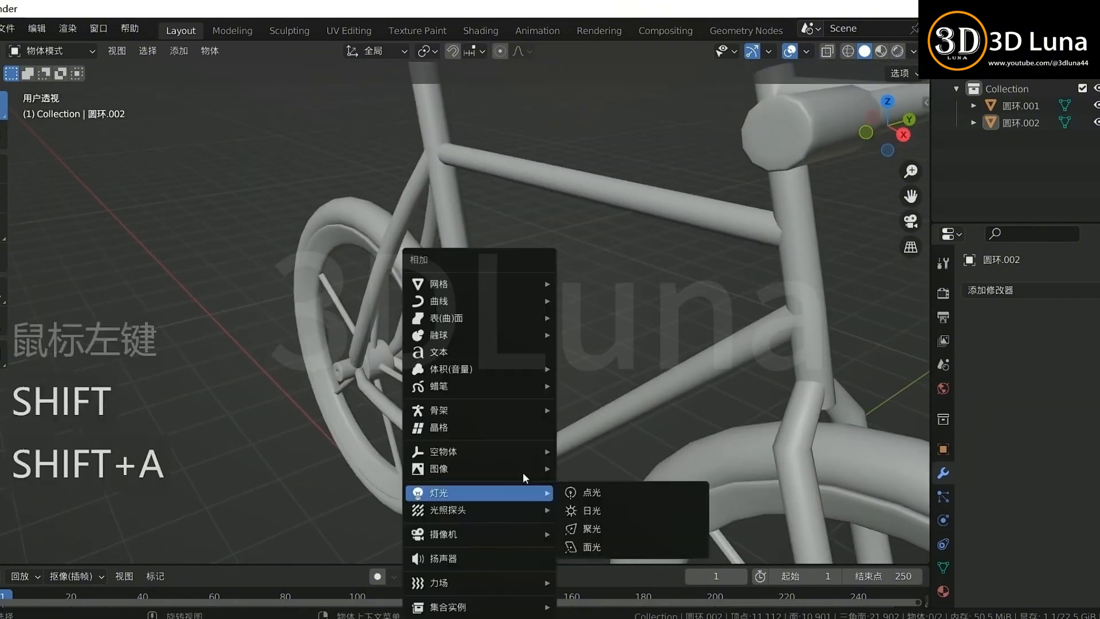
mouse_move(516, 284)
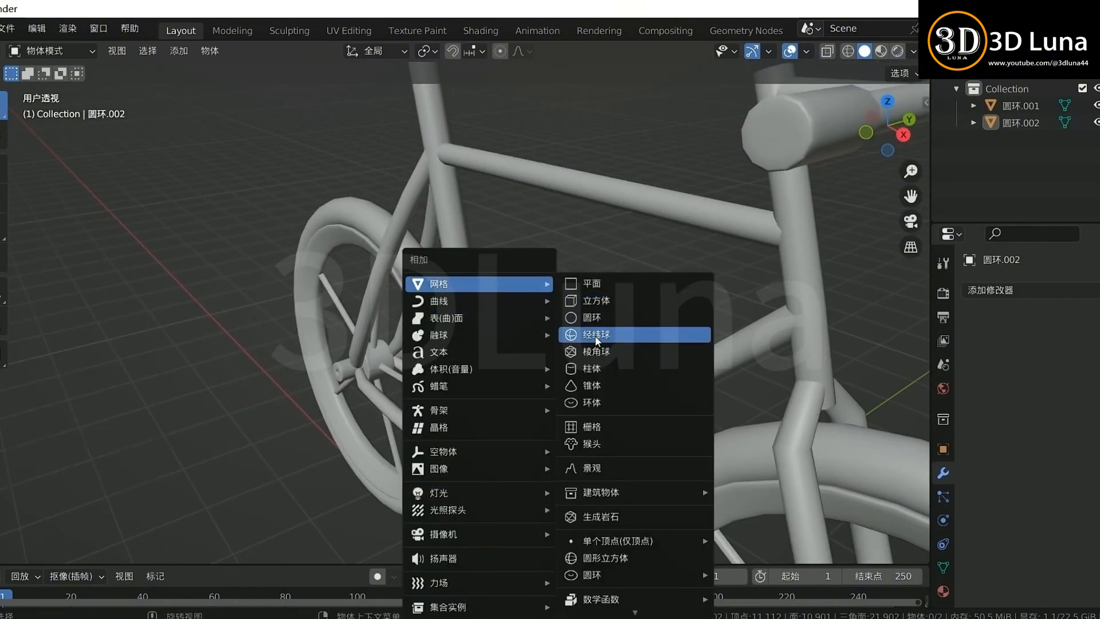
click(592, 318)
scroll(430, 447, down, 4)
key(s)
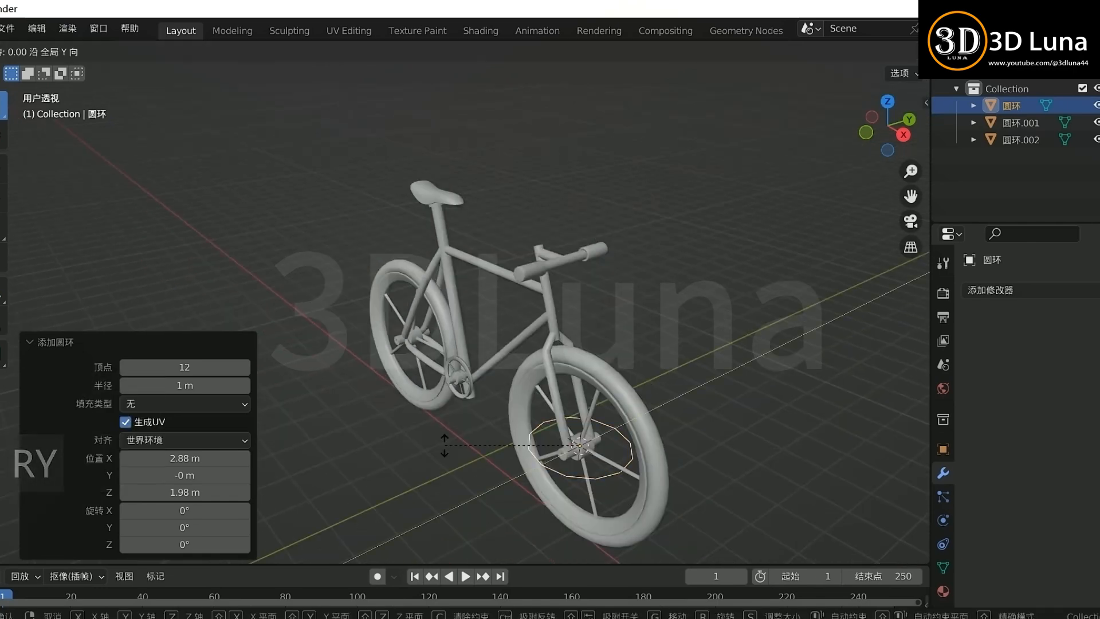
key(Return)
key(KP_1)
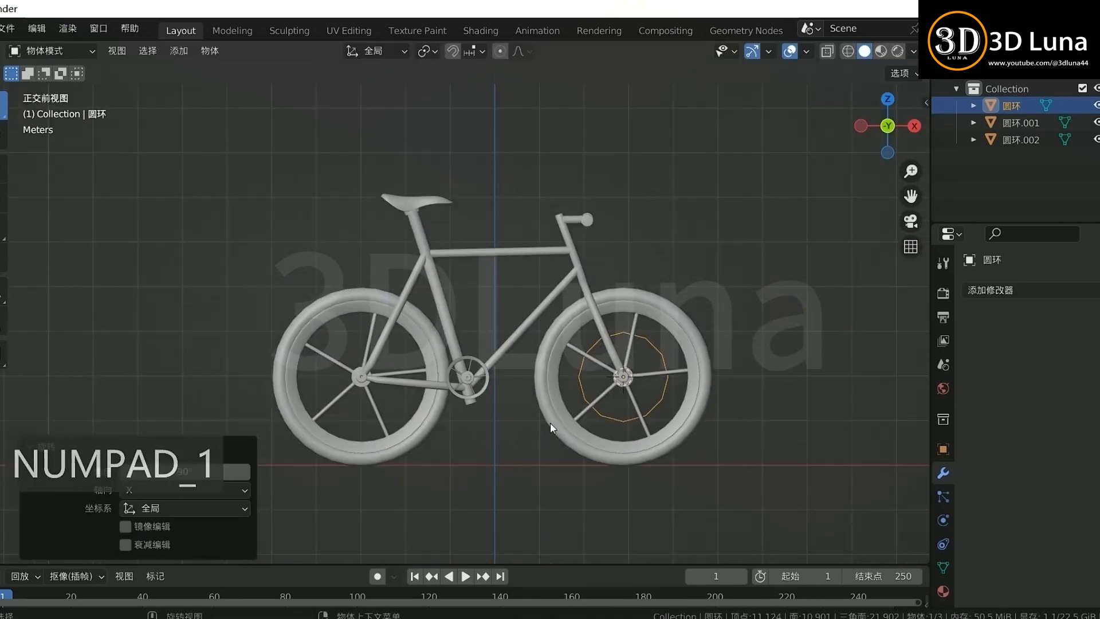
Step: Move the new circle to the chainring's centre, scale it to 0.137, and align it with the hub
key(g)
click(549, 424)
scroll(549, 424, up, 3)
key(s)
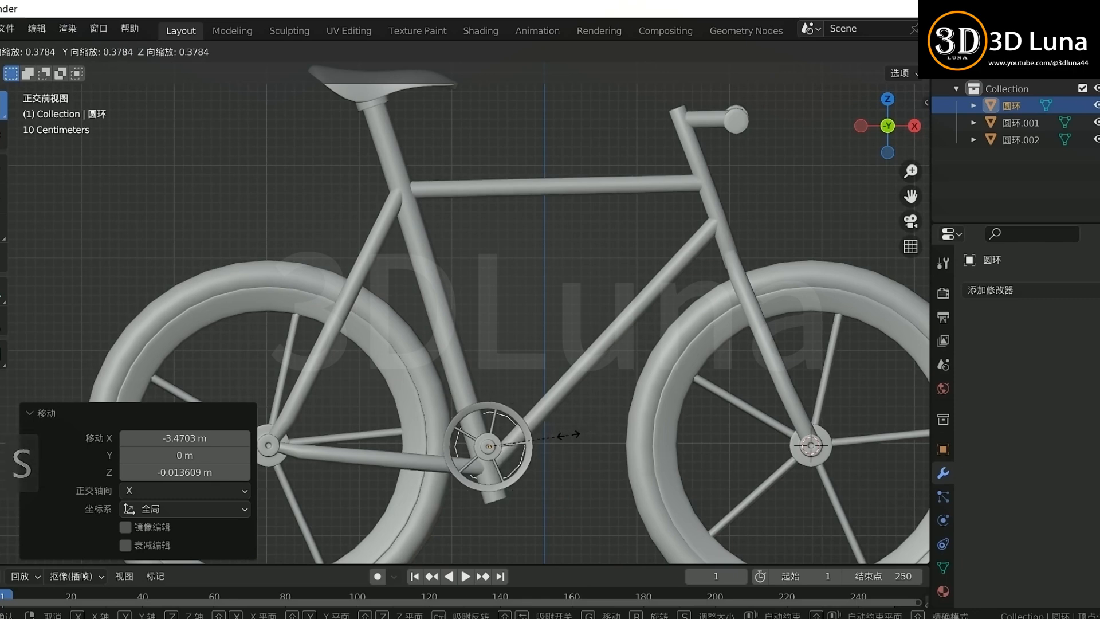
click(535, 445)
scroll(528, 479, up, 2)
key(alt+z)
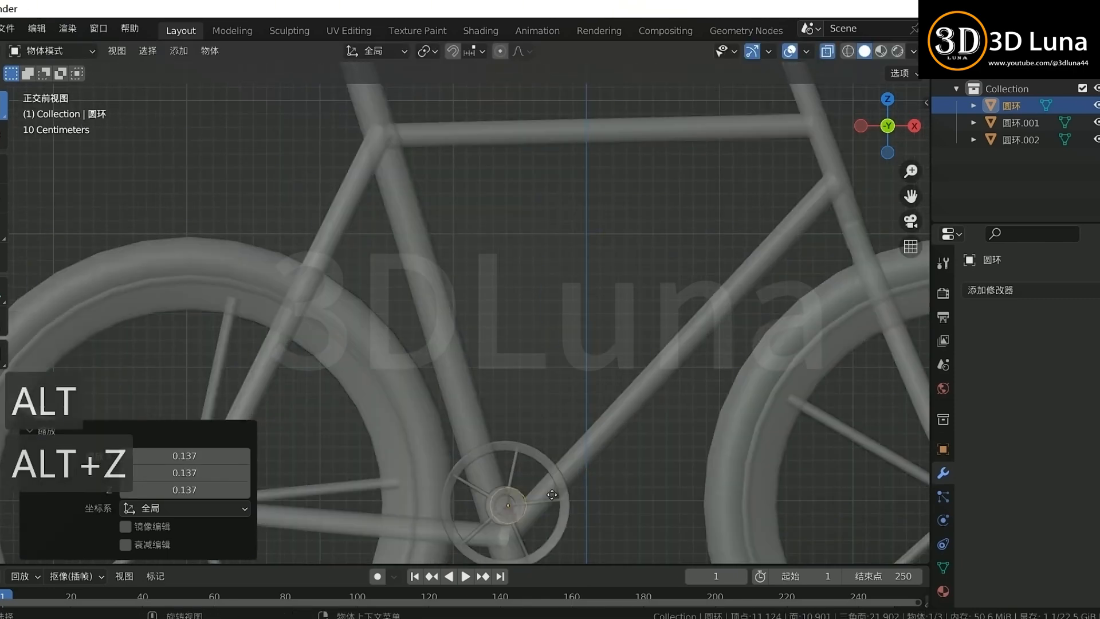
key(g)
click(549, 496)
Step: Extrude the circle along Y into a tube, enlarged about 1.31 times and extended through the bottom bracket area
key(alt+z)
middle_drag(549, 494, 518, 499)
key(Tab)
key(a)
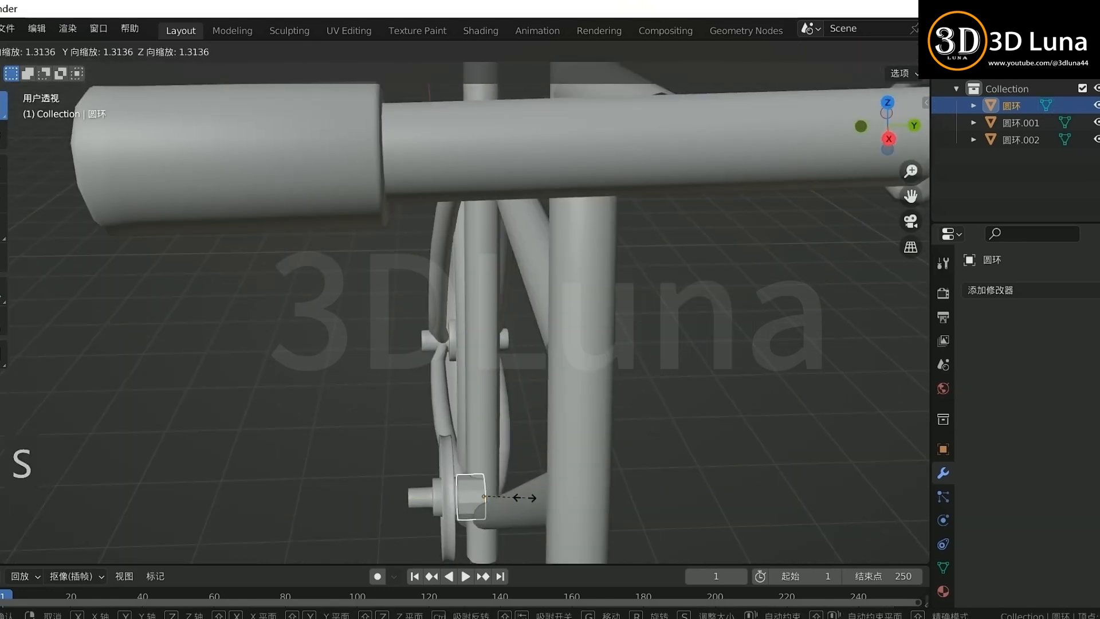
click(524, 500)
click(489, 493)
key(Tab)
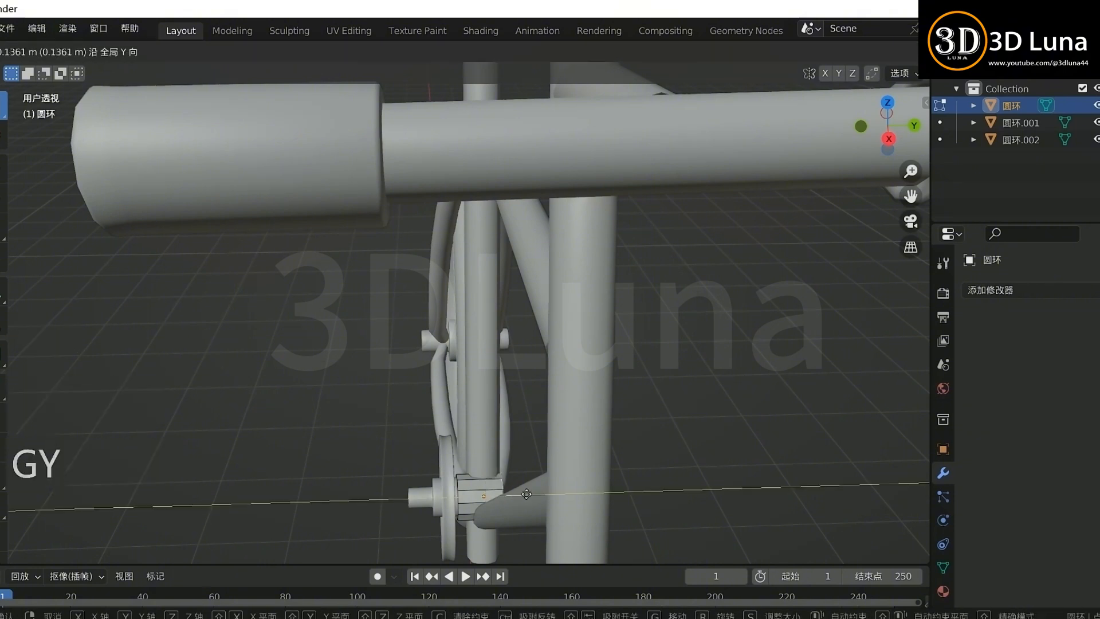
click(526, 494)
Step: Extrude the tube's far end with a 0.796 scale and fill the opening with a face
middle_drag(527, 494, 502, 508)
click(521, 495)
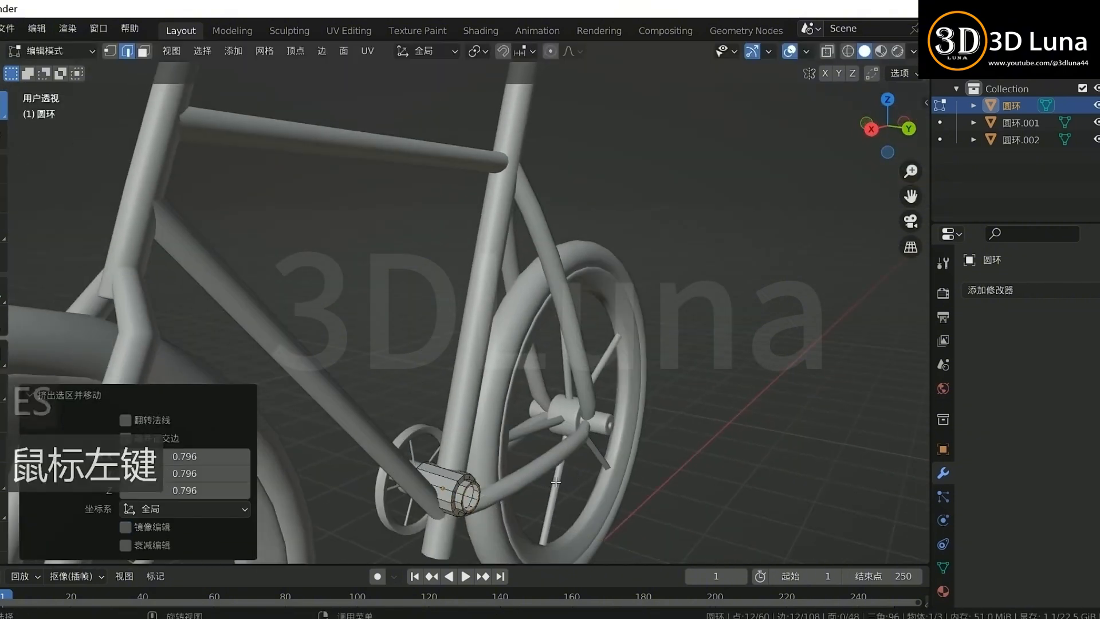
key(f)
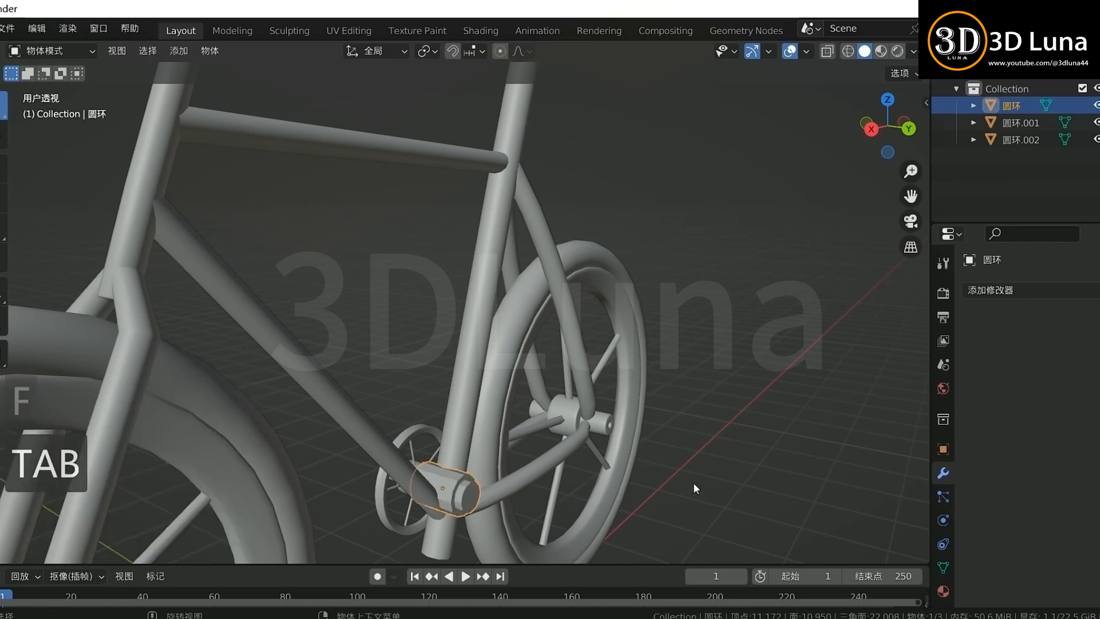
click(694, 485)
Step: Add a level 1 subdivision surface to the bottom bracket tube
click(448, 487)
middle_drag(449, 487, 453, 362)
scroll(433, 534, up, 3)
scroll(453, 363, up, 1)
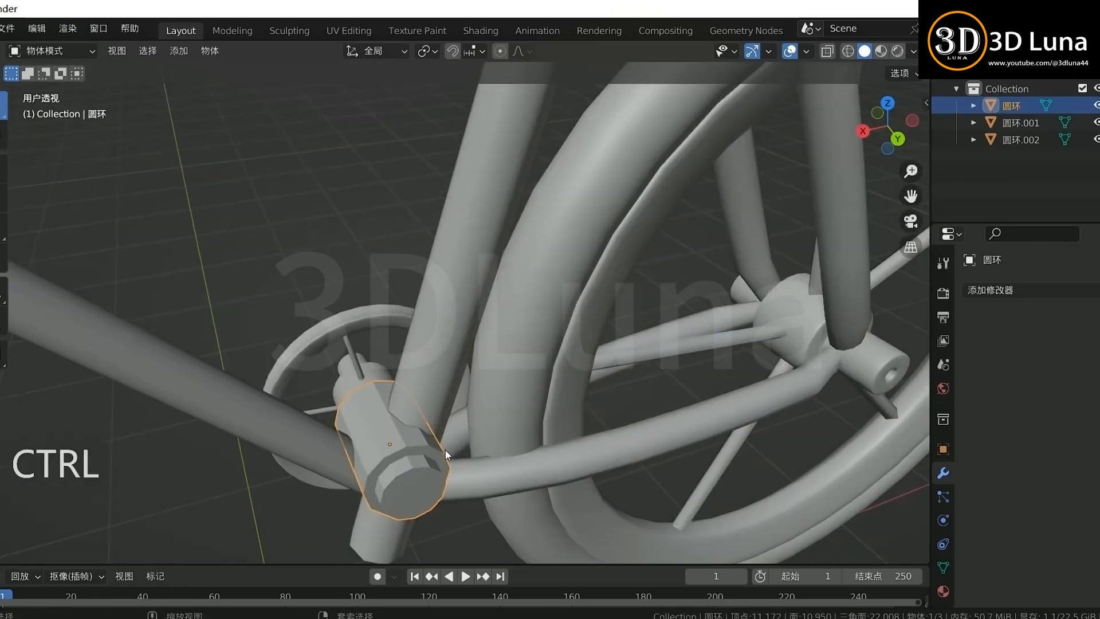
key(ctrl+1)
Step: Select the edge loops around the bottom bracket tube's stepped, capped end and bevel them
key(Tab)
click(402, 450)
scroll(401, 493, up, 2)
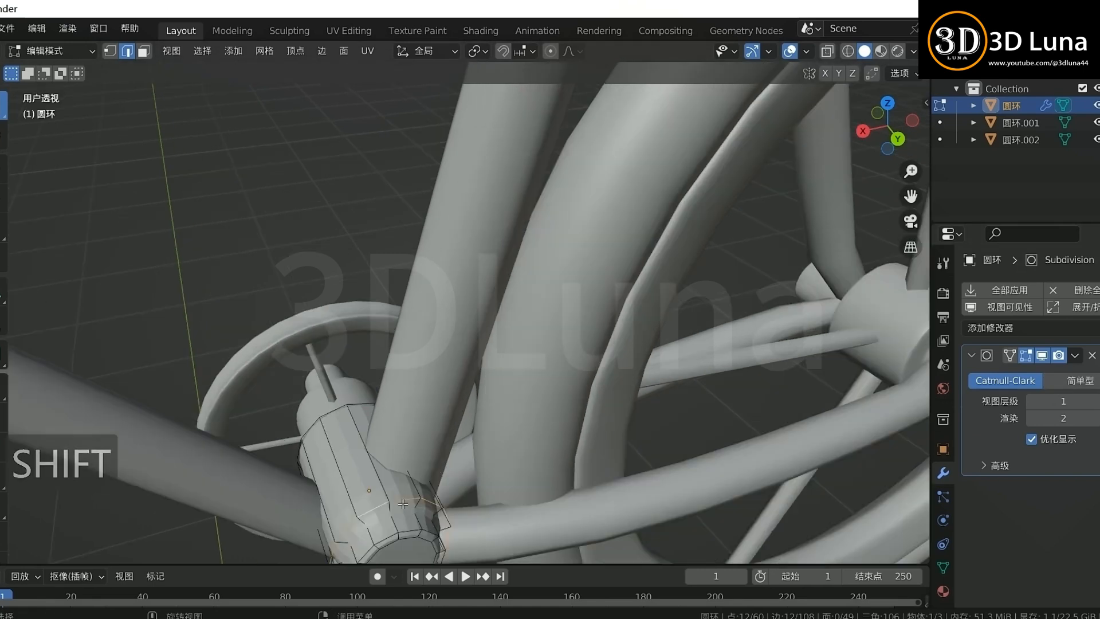
key(alt+z)
shift+click(406, 510)
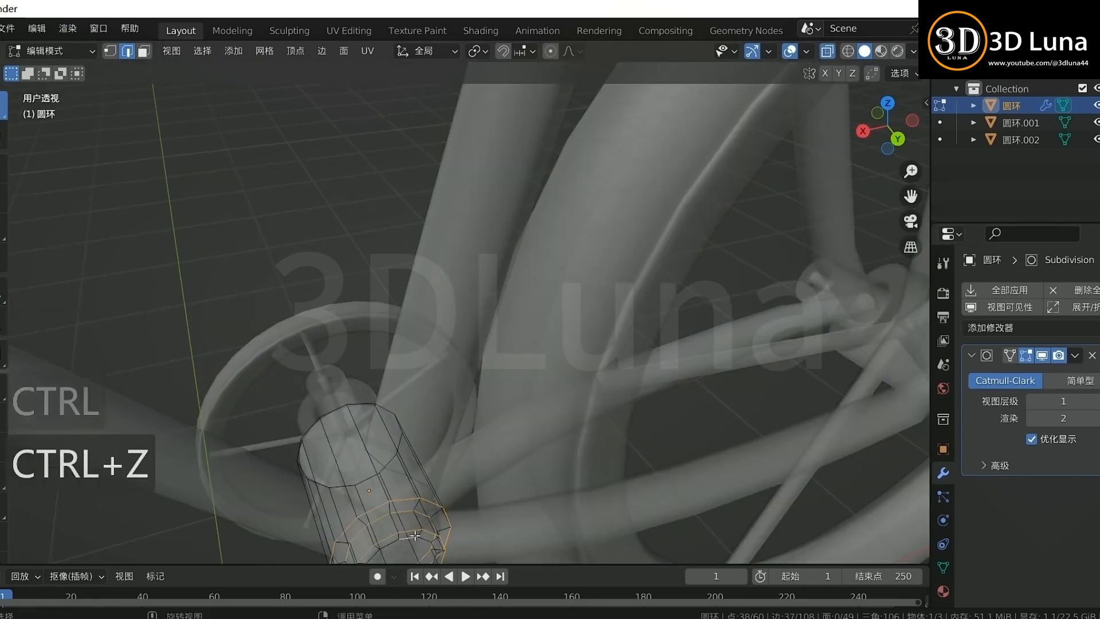
click(503, 514)
key(Tab)
key(Tab)
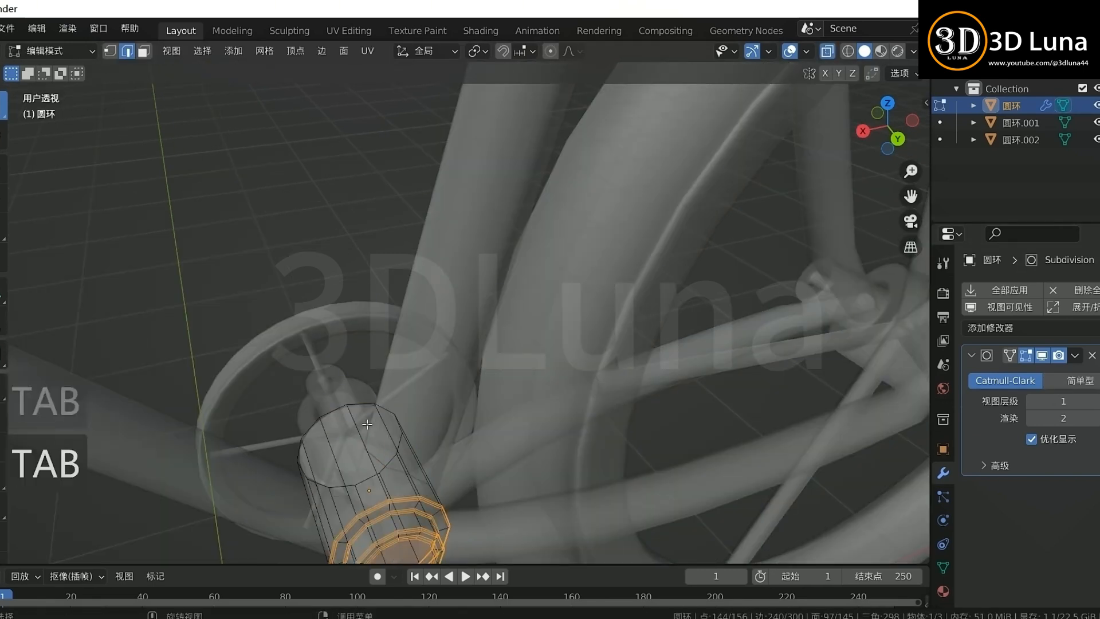
Step: Close and bevel the open end of the bottom bracket tube facing the chainring
right_click(450, 433)
middle_drag(450, 433, 408, 500)
key(ctrl+z)
double_click(451, 524)
click(497, 514)
key(Tab)
Step: Shade the bottom bracket tube smooth and apply its subdivision modifier
scroll(499, 514, down, 4)
key(alt+z)
click(447, 431)
right_click(448, 431)
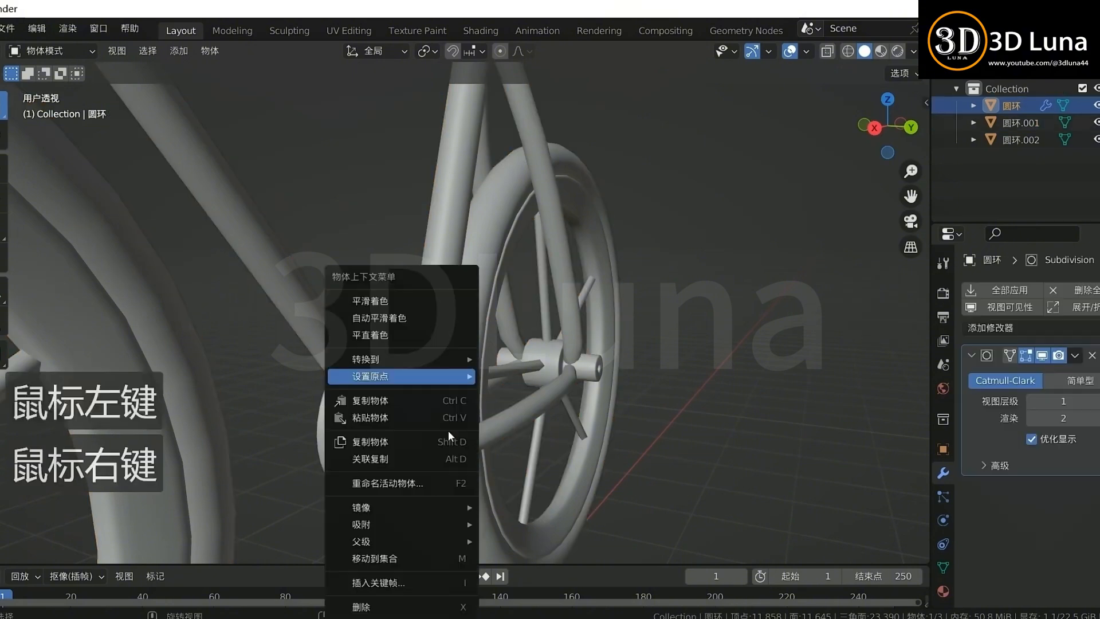
click(409, 300)
click(1092, 356)
Step: Select the chainring and set its origin to its geometry
click(709, 442)
middle_drag(709, 442, 565, 483)
key(Tab)
scroll(567, 458, down, 3)
click(573, 393)
middle_drag(574, 392, 734, 356)
shift+click(466, 412)
click(465, 411)
right_click(466, 410)
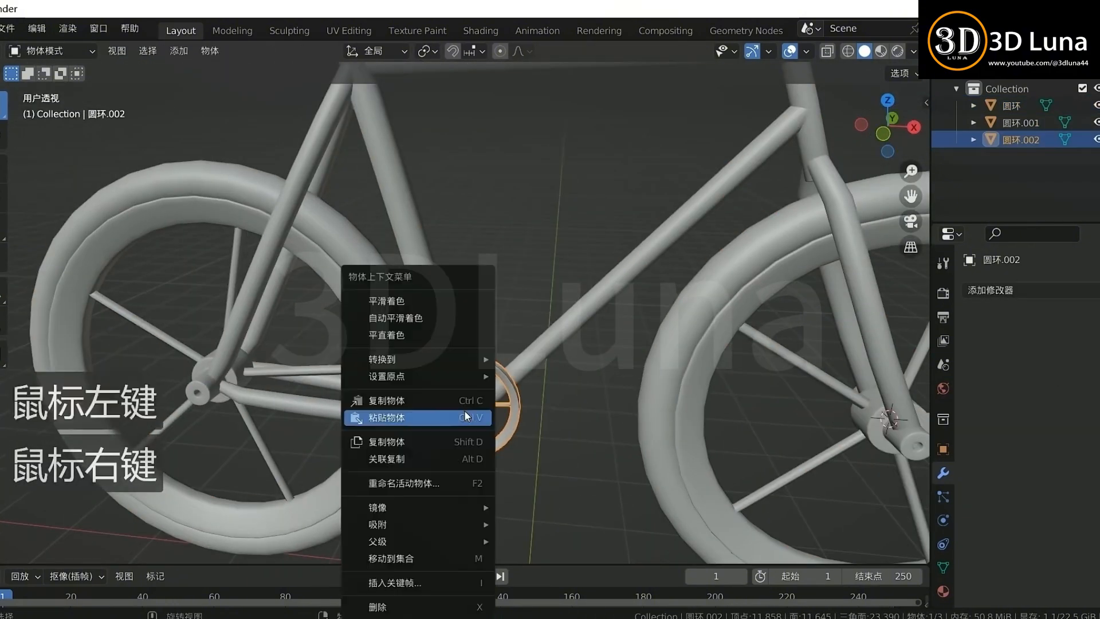
mouse_move(466, 374)
click(537, 395)
middle_drag(487, 393, 559, 382)
right_click(478, 380)
click(553, 373)
Step: Snap the 3D cursor to the chainring using all of its geometry
key(Tab)
key(a)
key(shift+s)
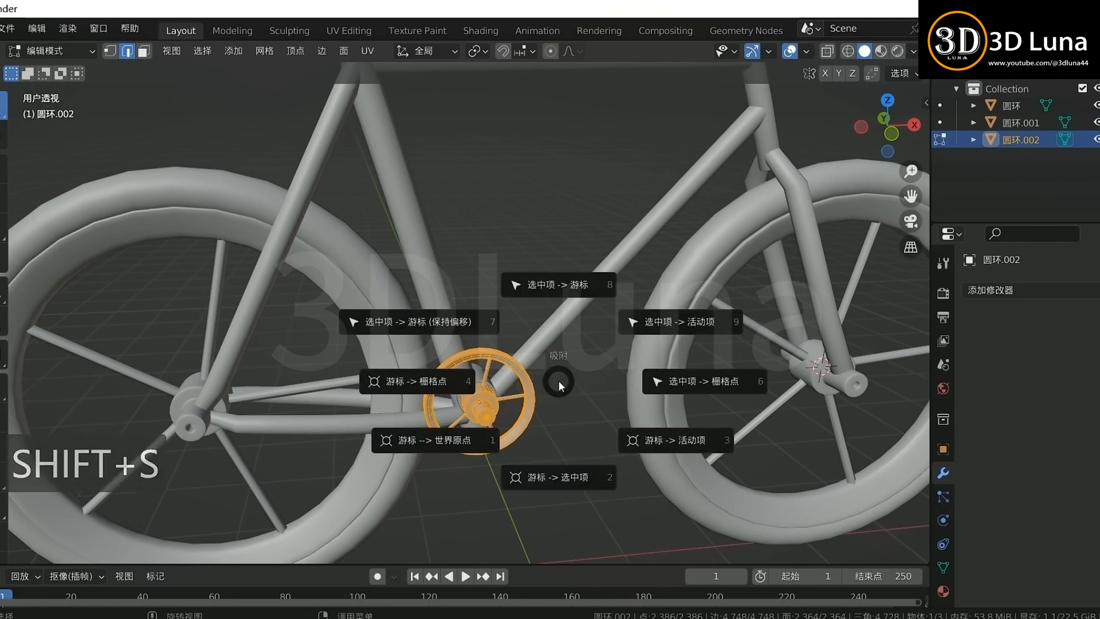
click(548, 453)
key(Tab)
Step: Snap the bottom bracket tube to the 3D cursor, keeping it aligned with the chainring, and slide it back along Y into the frame
middle_drag(548, 453, 462, 421)
click(479, 370)
key(shift+s)
click(482, 283)
click(525, 354)
click(566, 402)
shift+middle_drag(595, 483, 515, 396)
Step: Select the chainring's linked hub vertices and shorten the hub along Y
click(392, 387)
scroll(392, 388, up, 2)
key(Tab)
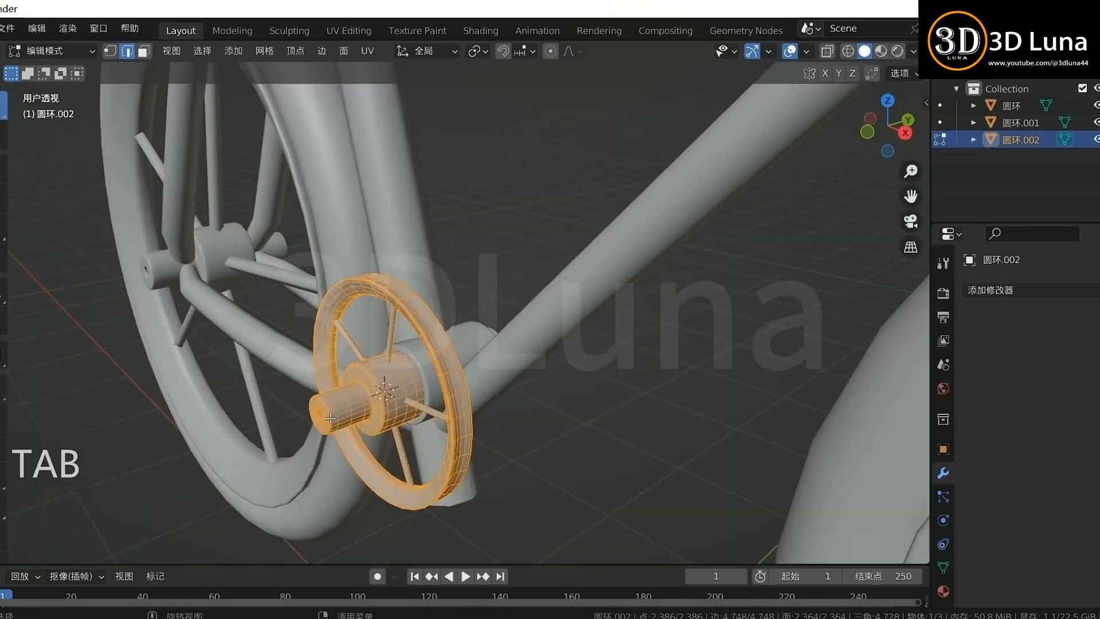
key(1)
middle_drag(331, 419, 331, 390)
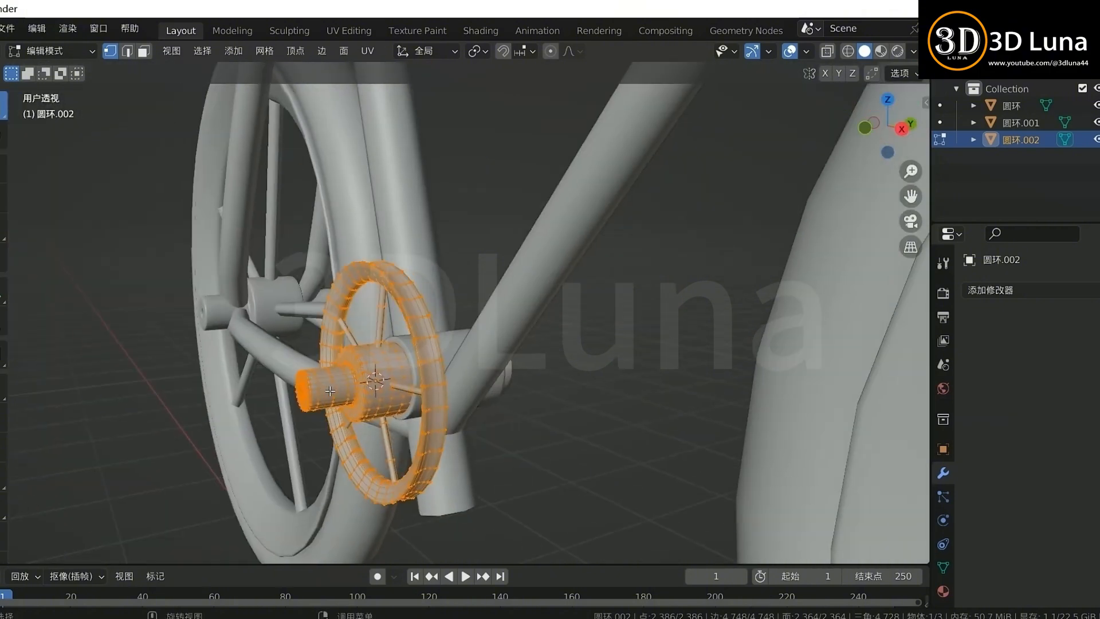
click(341, 391)
key(l)
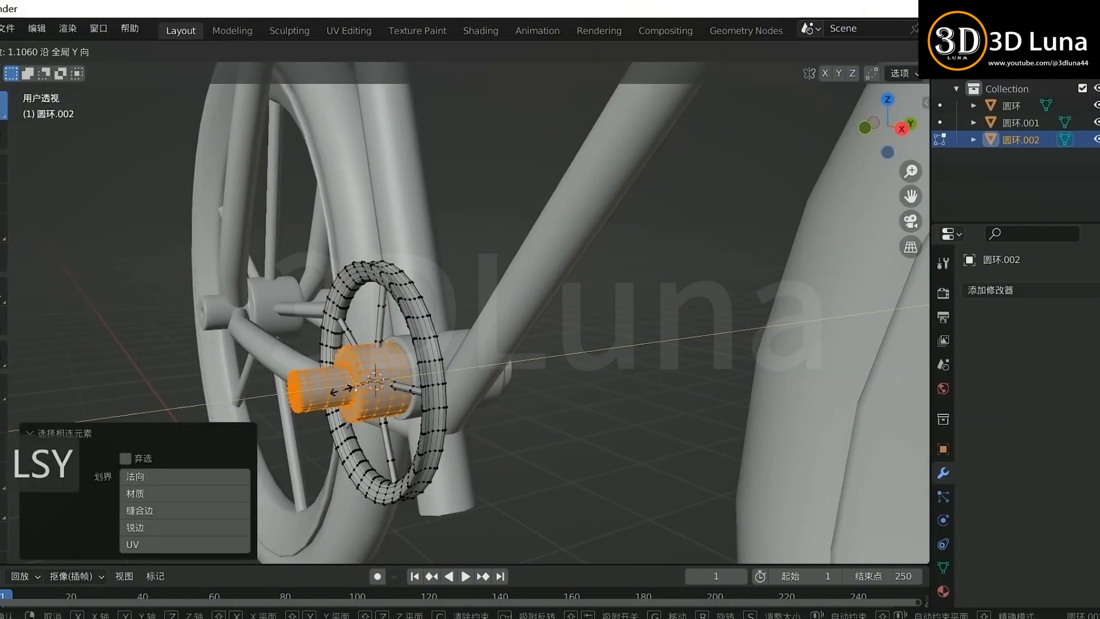
click(367, 398)
key(Tab)
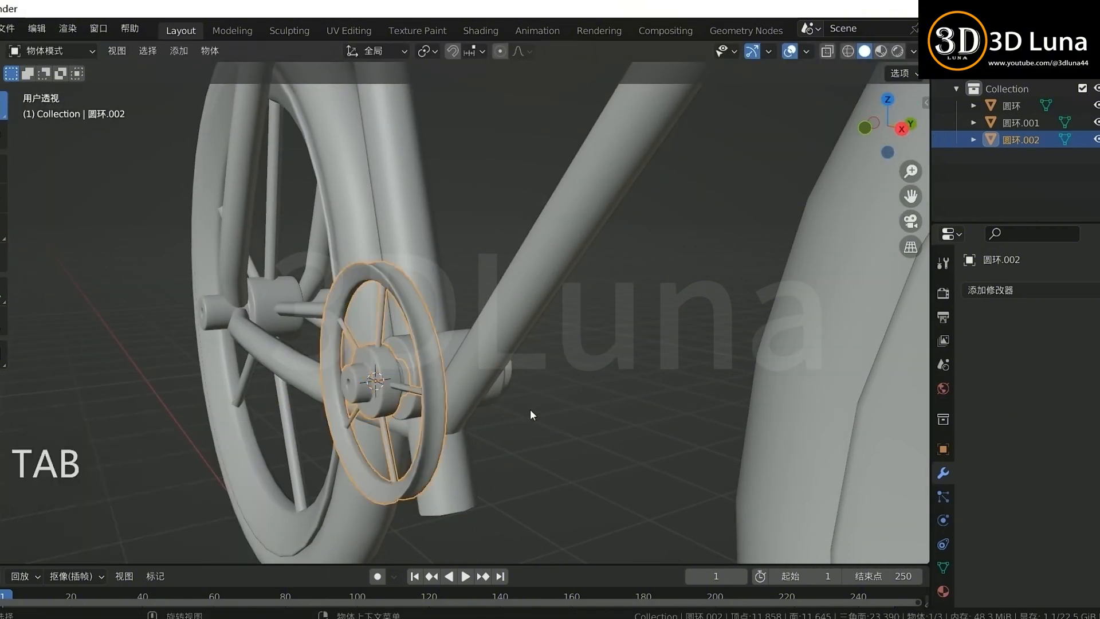
click(530, 409)
Step: Add a NURBS path curve at the chainring's centre and rotate it 90° about Z
middle_drag(531, 409, 575, 448)
scroll(576, 444, down, 6)
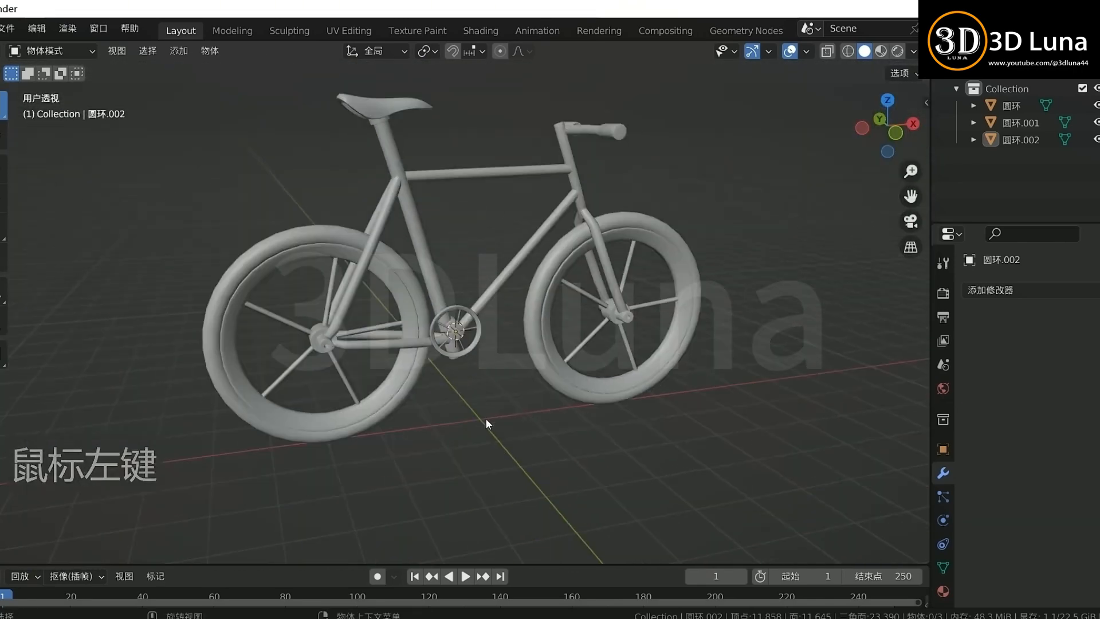
middle_drag(486, 419, 400, 395)
scroll(485, 390, up, 3)
key(KP_1)
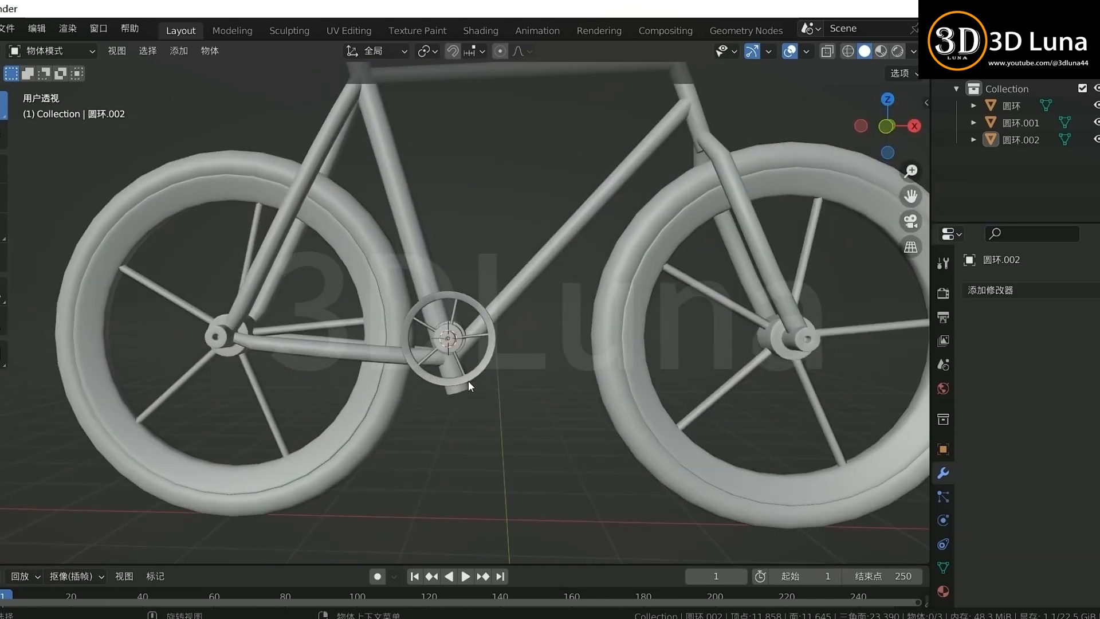
scroll(469, 380, up, 2)
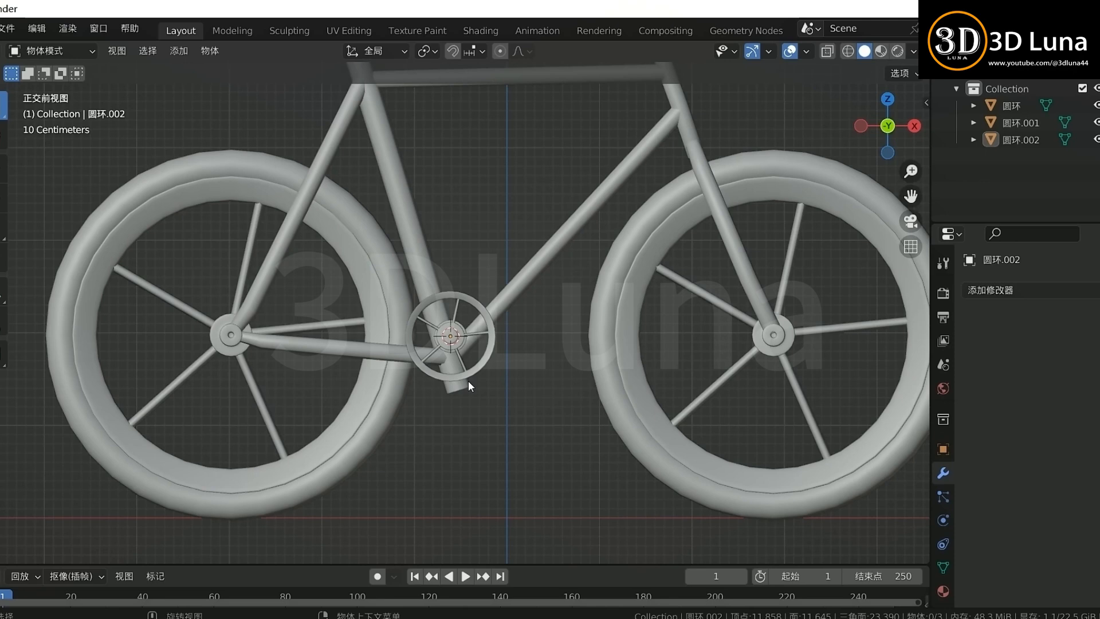
middle_drag(501, 396, 535, 375)
key(shift+a)
mouse_move(510, 298)
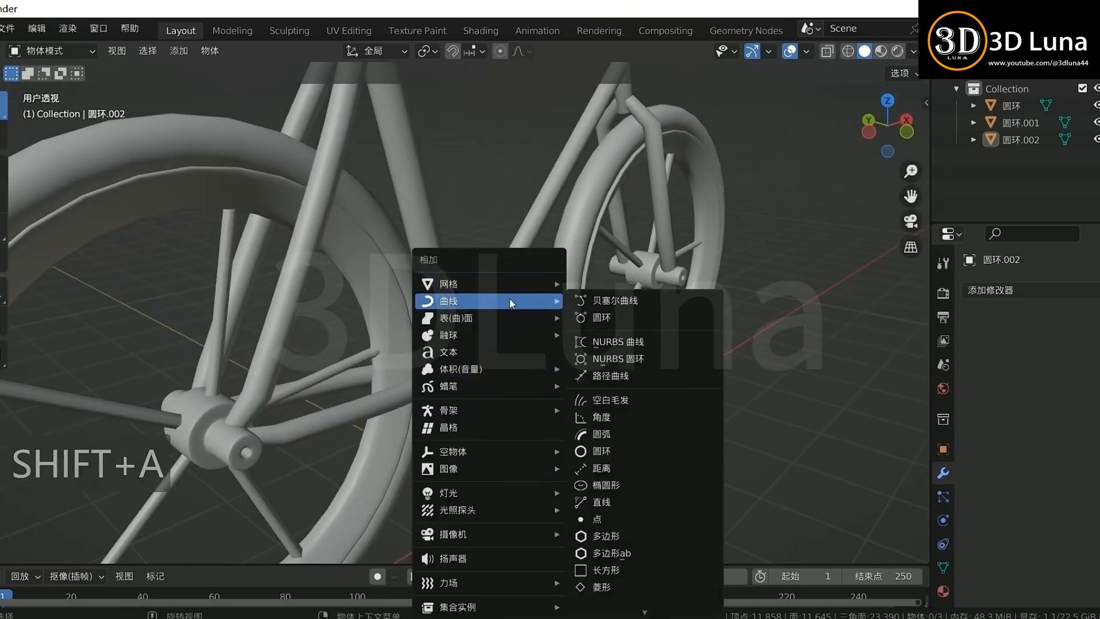
click(606, 376)
key(r)
key(Return)
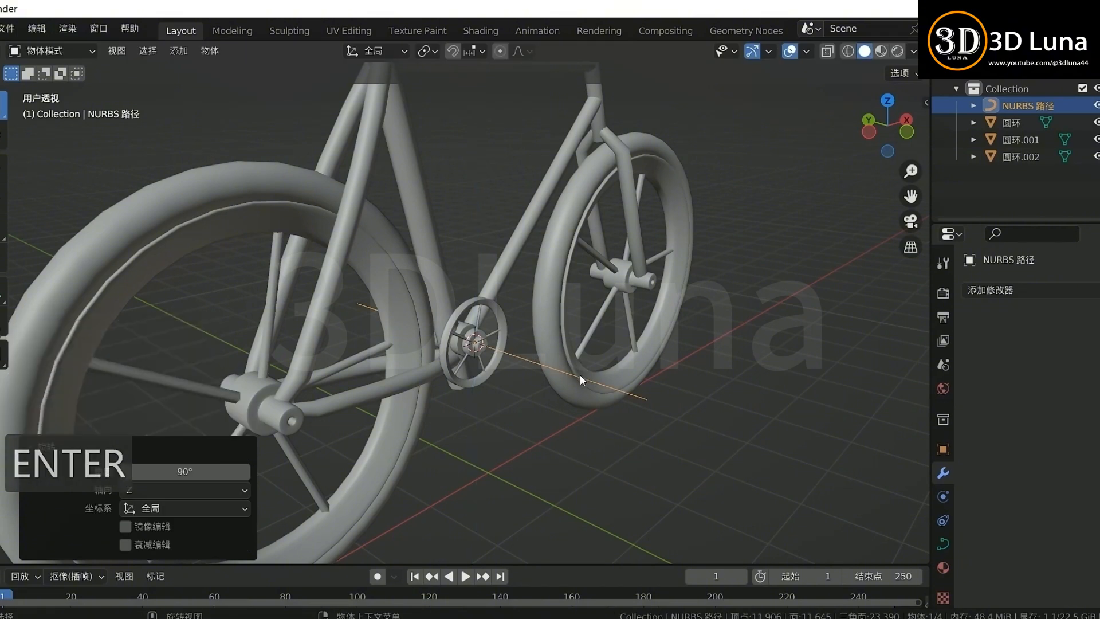
Step: Scale the path to 0.165 and move it about -0.30 m along Y, outward from the chainring
key(s)
click(513, 374)
key(KP_7)
key(alt+z)
scroll(496, 370, up, 2)
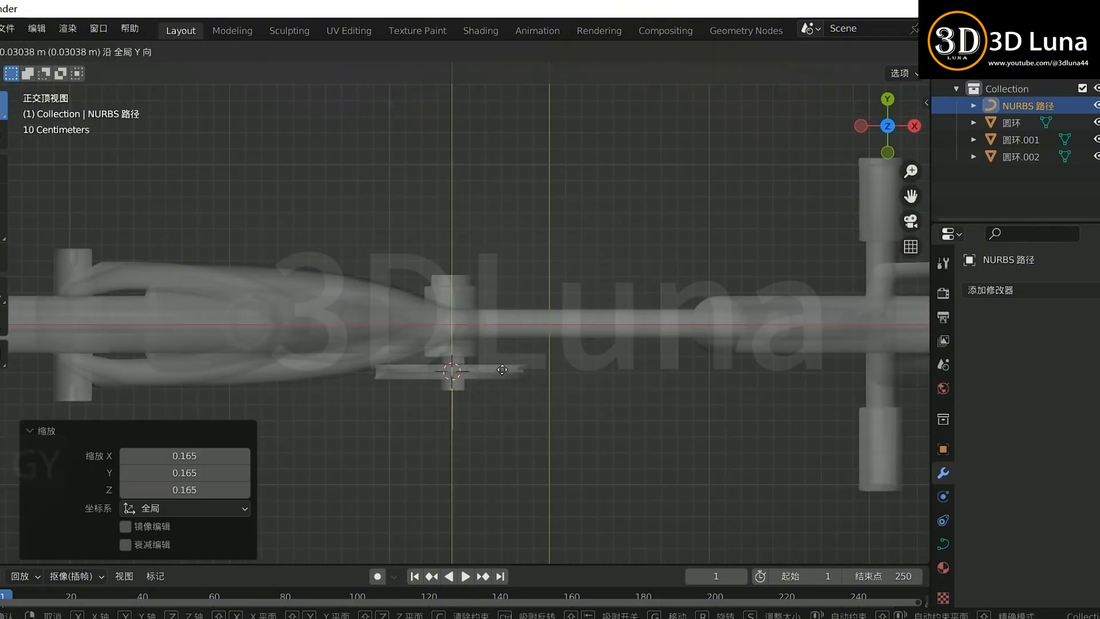
click(501, 420)
Step: Scale the path to 0.418 and slide it about 0.11 m along Y toward the chainring hub
scroll(501, 419, up, 1)
key(s)
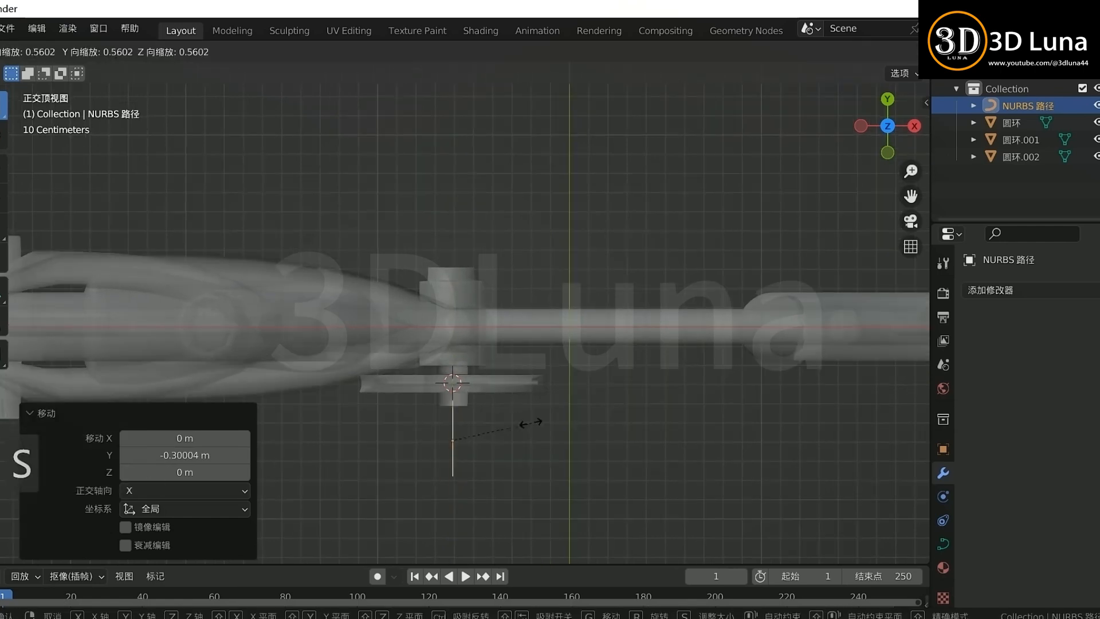
click(513, 433)
key(g)
key(y)
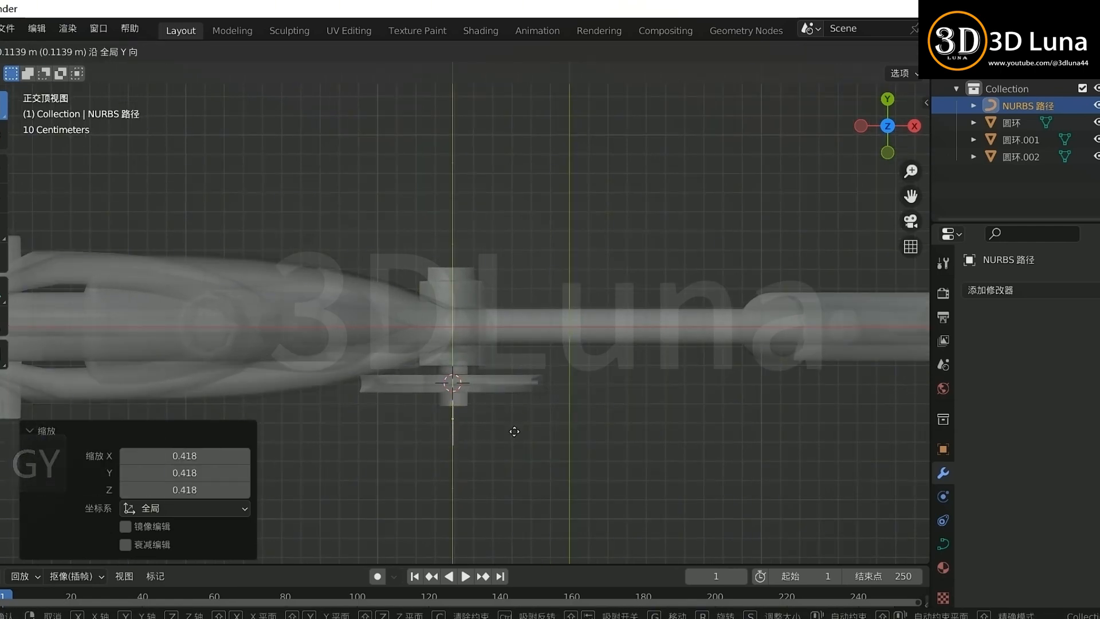
click(514, 431)
Step: Duplicate the path, shift the copy along Y beyond the hub's end, and rotate it 90° upright
middle_drag(486, 428, 506, 427)
middle_drag(511, 380, 541, 390)
click(542, 390)
middle_drag(603, 404, 574, 408)
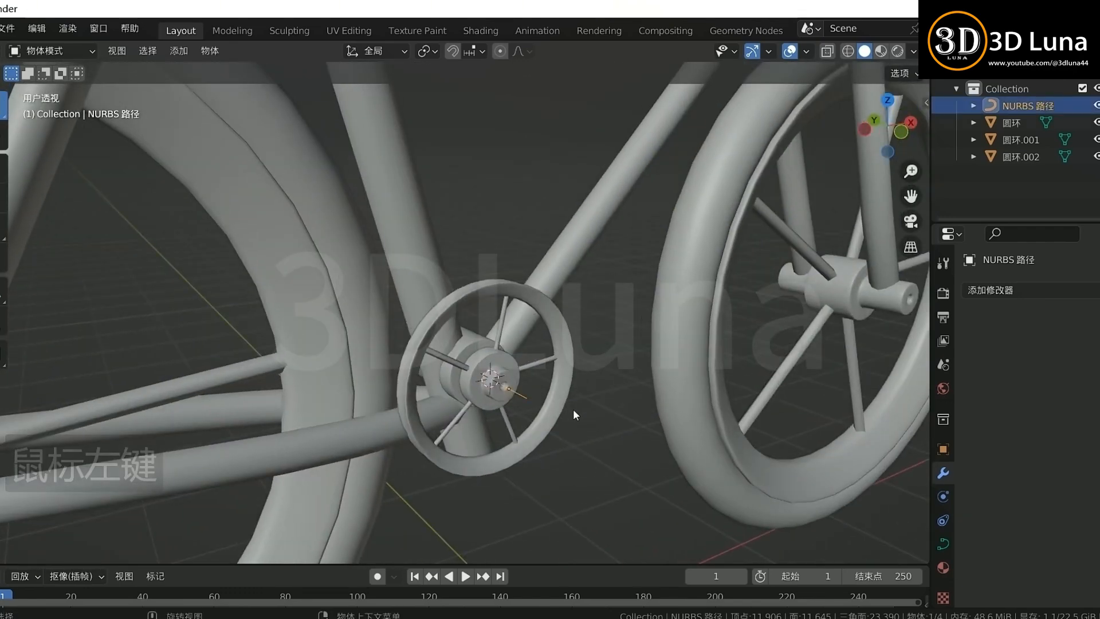
key(KP_3)
key(shift+d)
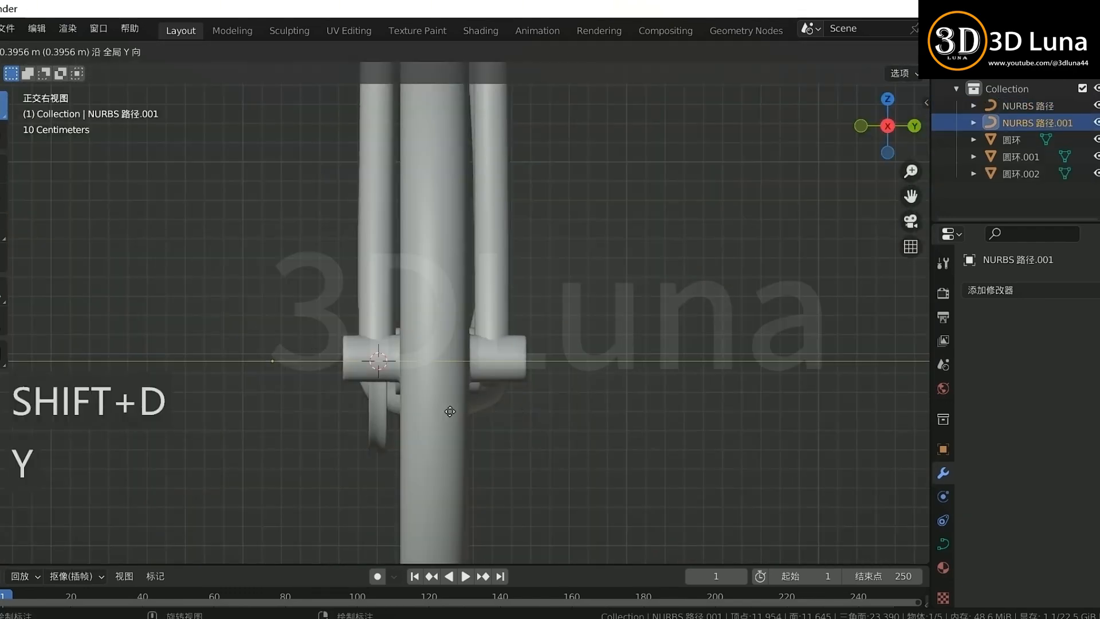
click(459, 412)
click(477, 410)
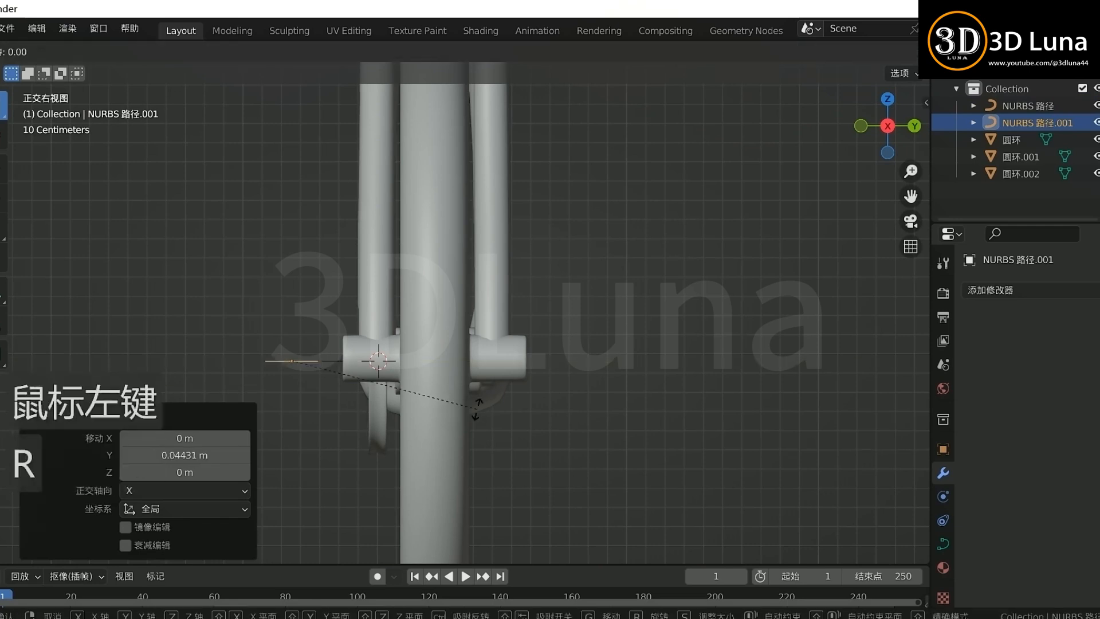
text(90)
key(Return)
Step: Move the upright path about 0.12 m along Z and about 0.14 m along Y, closer to the hub's end
scroll(292, 408, up, 2)
click(261, 372)
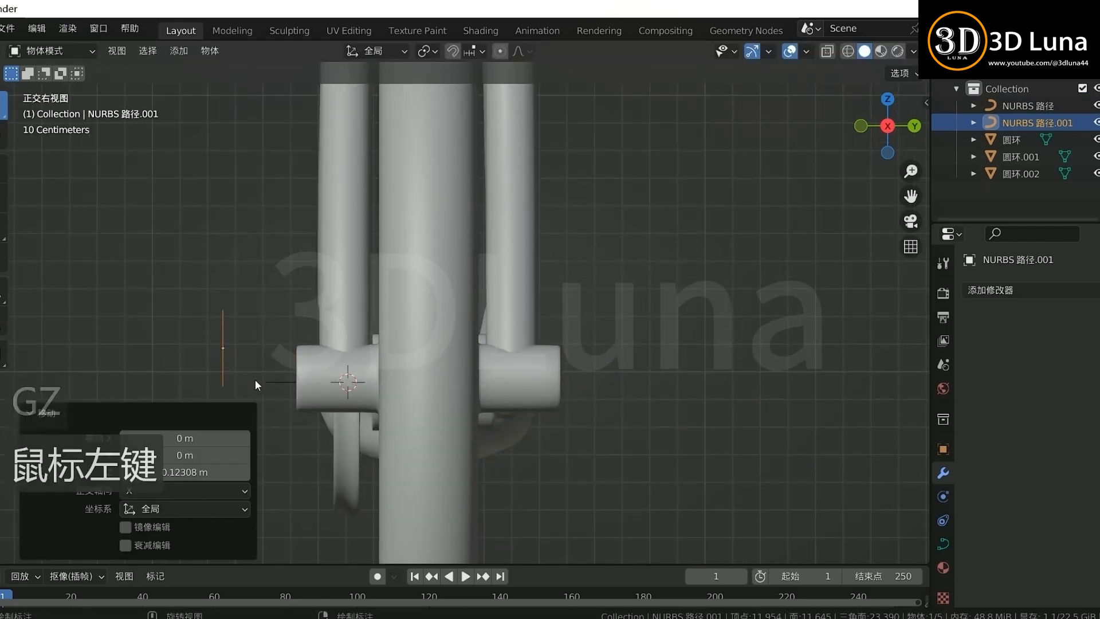
scroll(239, 381, up, 2)
shift+middle_drag(240, 381, 363, 358)
key(g)
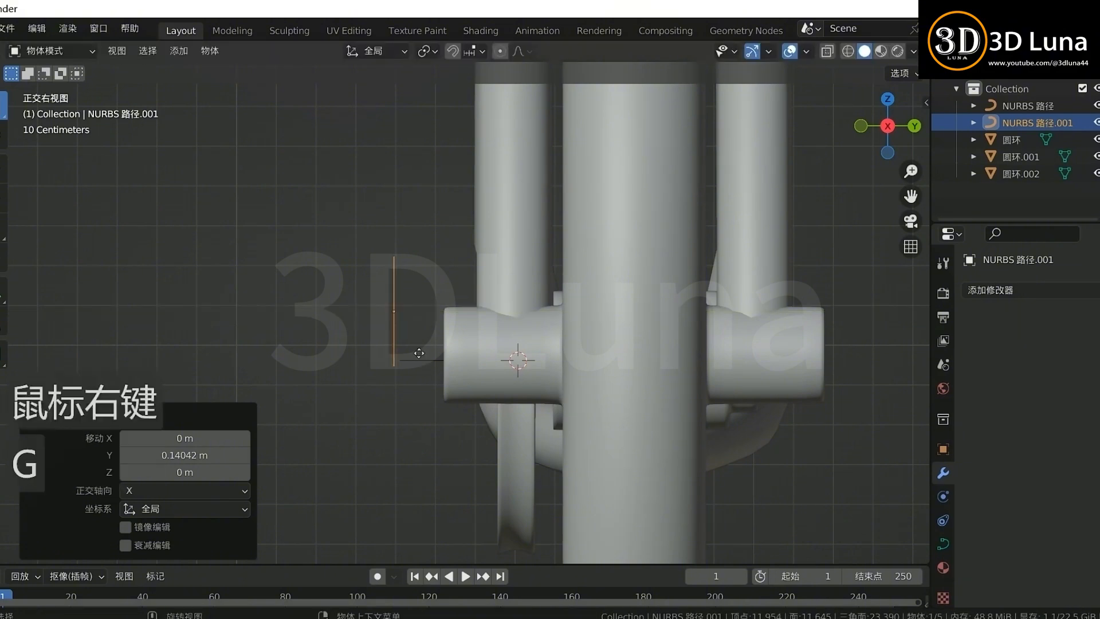
click(421, 349)
Step: Lower the upright path about 0.28 m along Z so it hangs below the chainring's centre
middle_drag(342, 356, 544, 359)
scroll(459, 342, up, 2)
middle_drag(459, 342, 445, 336)
key(KP_3)
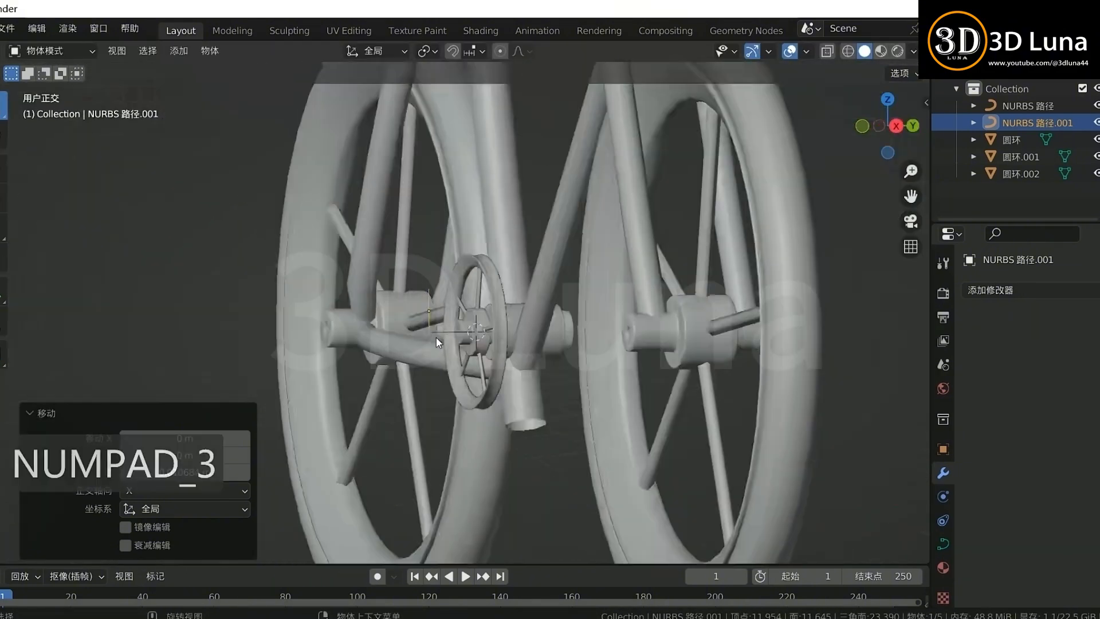
key(KP_1)
scroll(523, 314, up, 1)
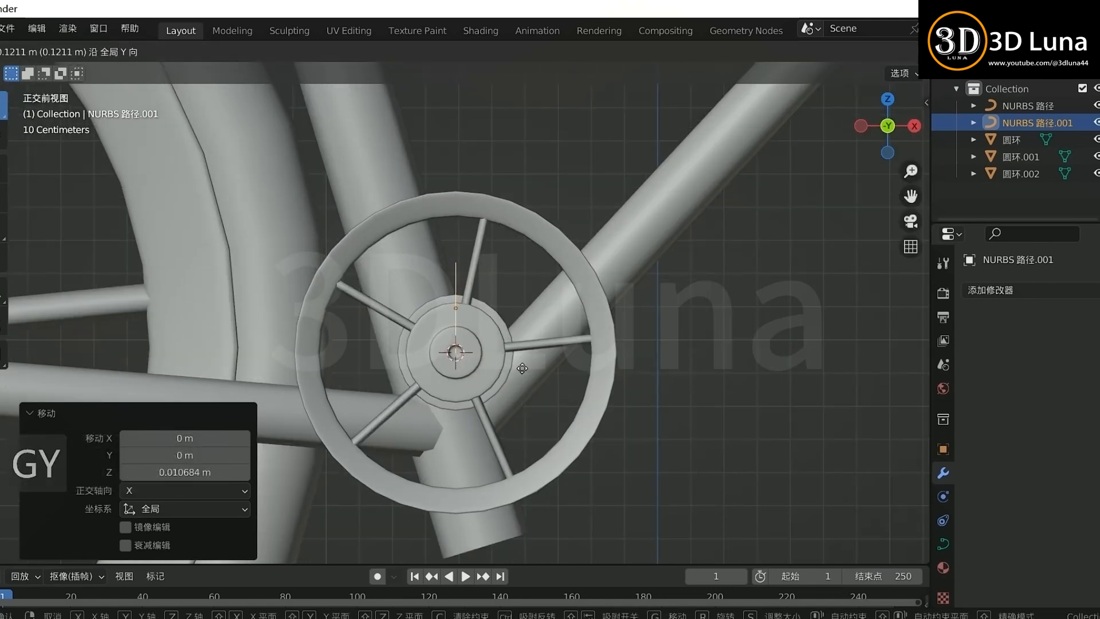
click(523, 401)
key(alt+z)
key(alt+z)
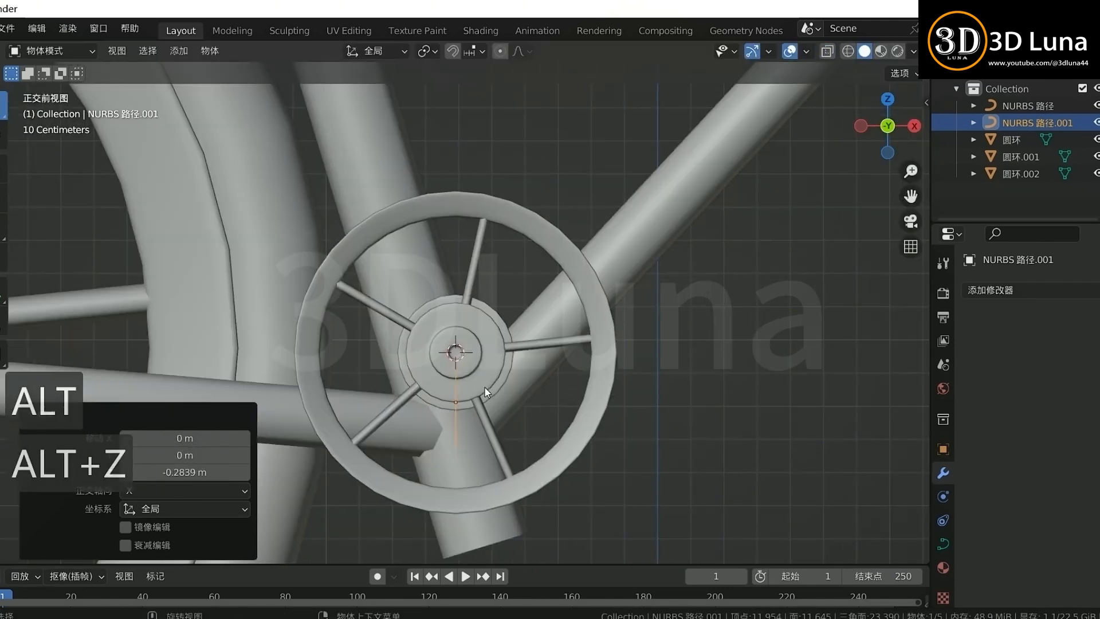
Step: Adjust the hanging path's height along Z beneath the outer end of the axle path and deselect it
middle_drag(485, 388, 527, 394)
click(673, 431)
click(522, 422)
click(580, 411)
key(g)
key(z)
click(484, 404)
scroll(482, 409, up, 3)
click(584, 372)
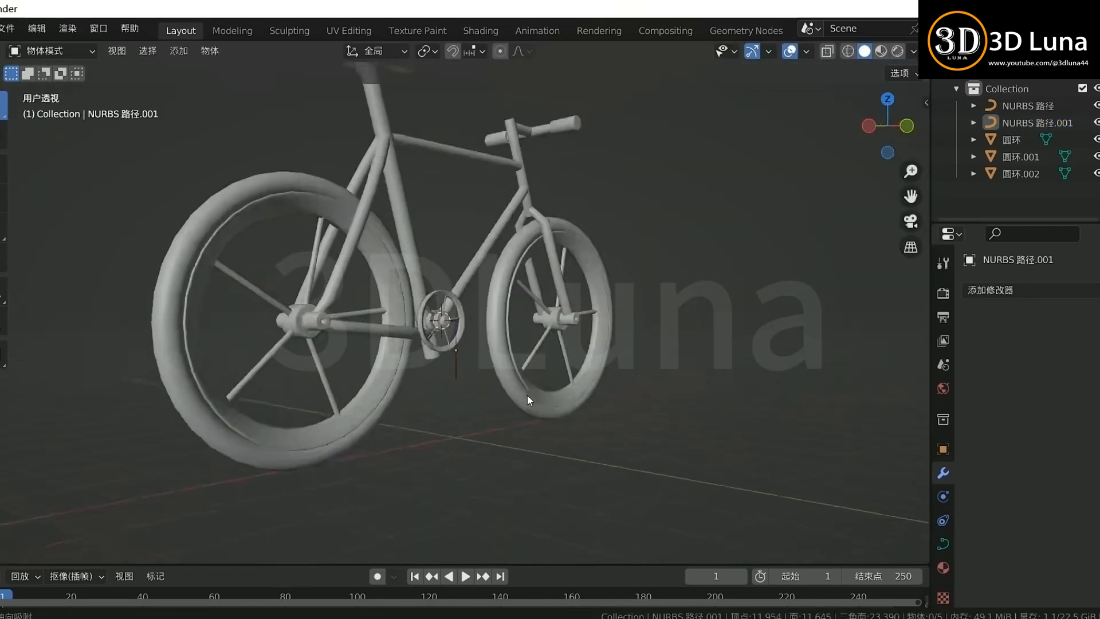
Step: Set the transform pivot to the 3D cursor and scale the hanging path to 1.381
click(459, 369)
scroll(493, 380, up, 5)
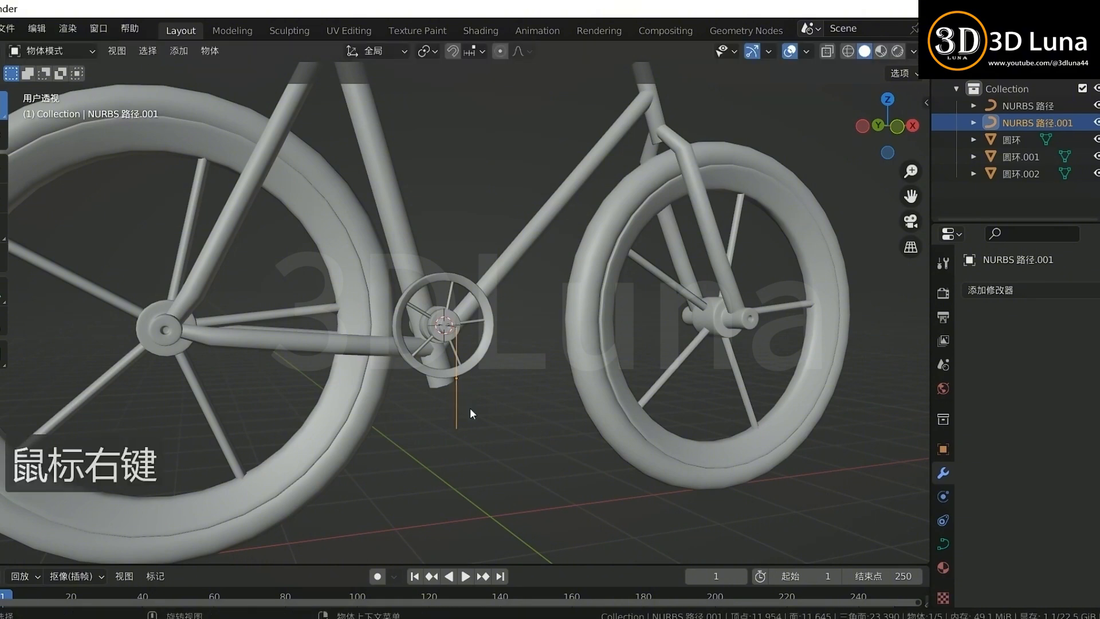
click(429, 51)
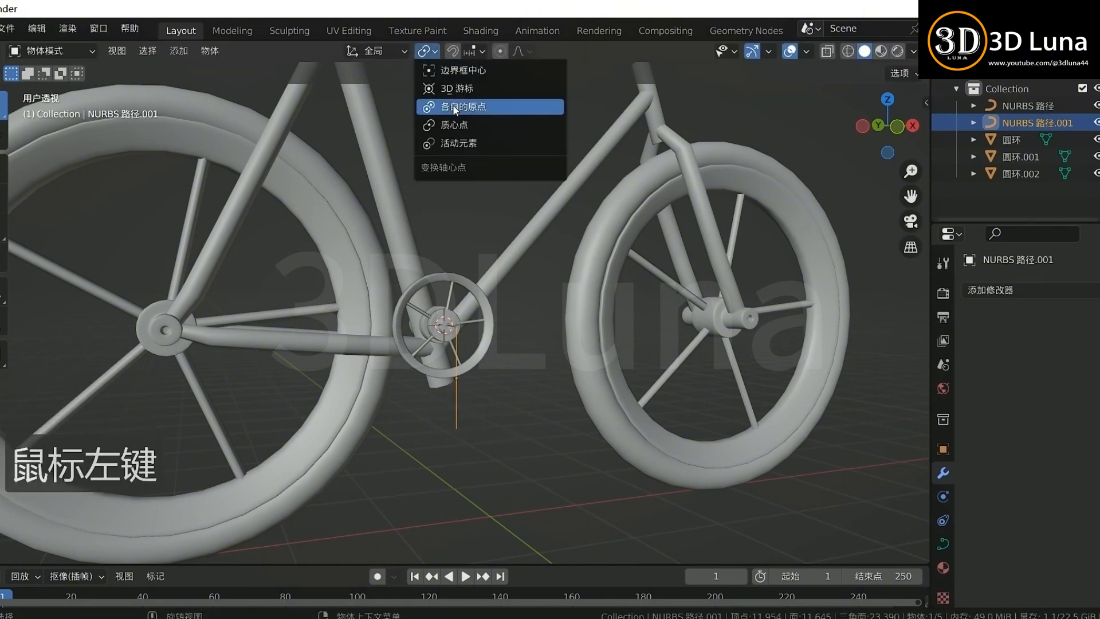
click(462, 89)
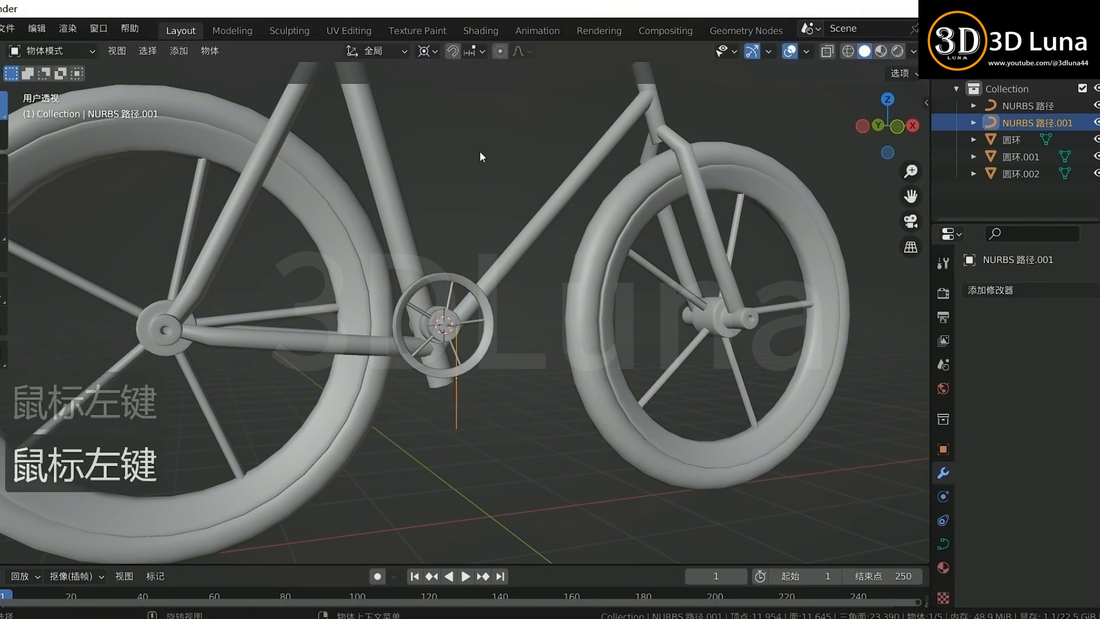
right_click(599, 442)
key(KP_1)
key(s)
click(668, 469)
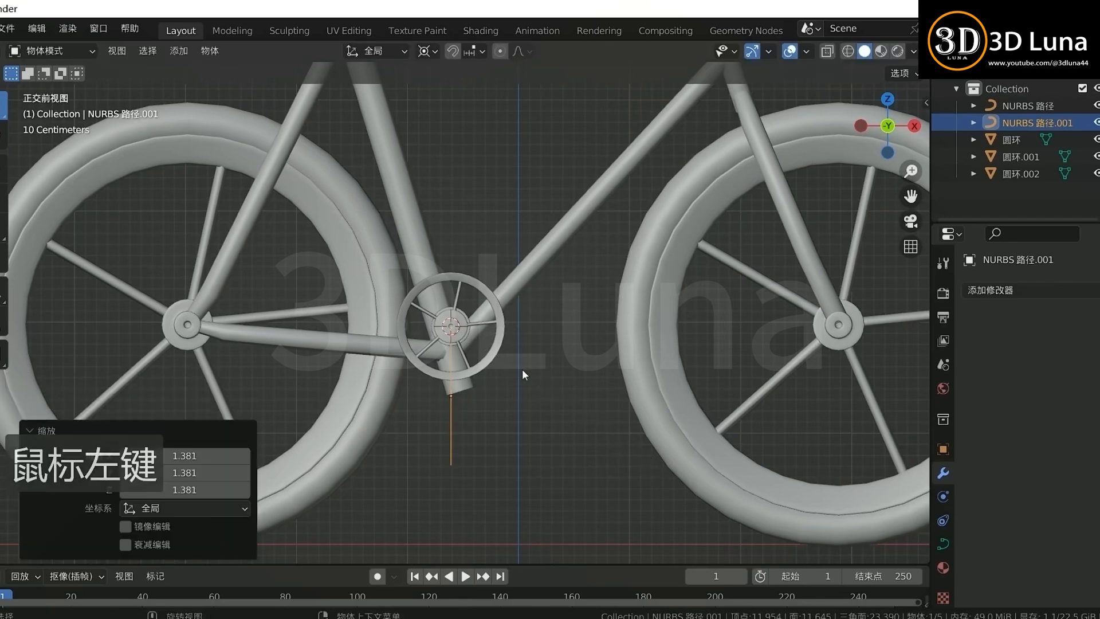
Step: Move the scaled path so its upper end meets the outer end of the axle path
middle_drag(522, 373, 583, 383)
key(g)
click(659, 388)
Step: Duplicate the short axle path and place the copy about -0.33 m along Y and -1.27 m along Z
click(583, 383)
key(KP_3)
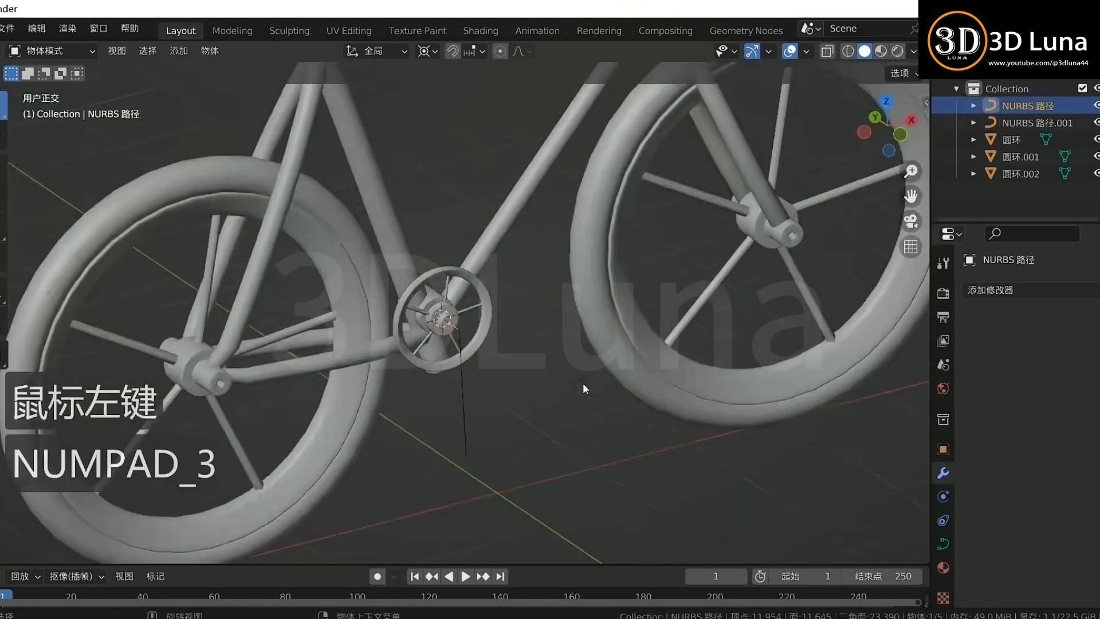
key(shift+d)
click(497, 496)
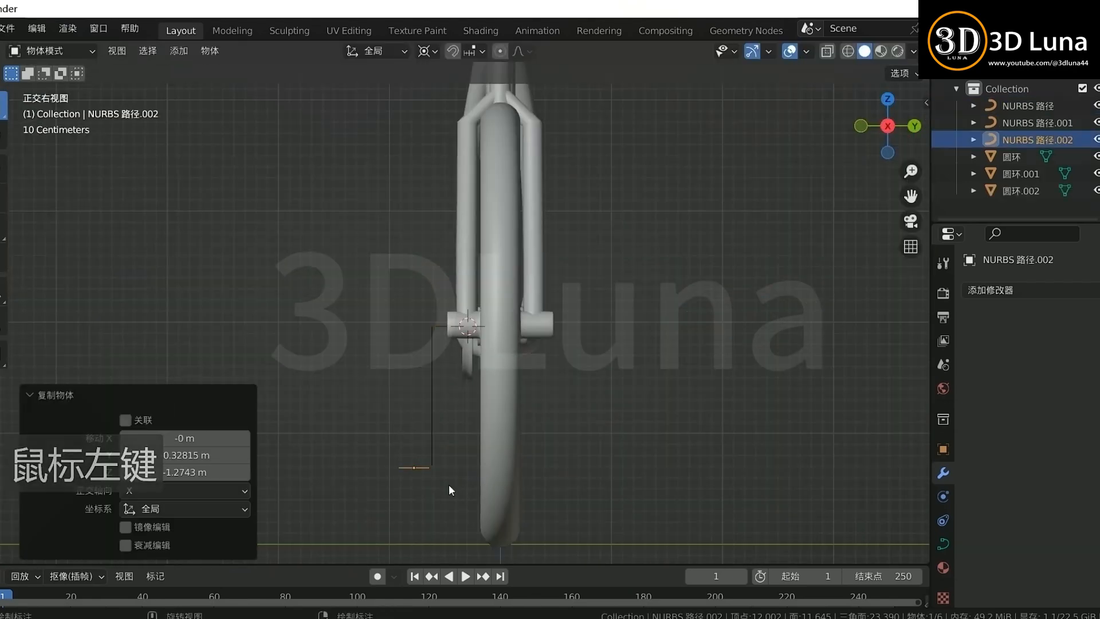
Step: Scale the copied path to about 1.5 around its median point and slide it along Y to the crank path's lower end
click(422, 54)
click(450, 124)
key(s)
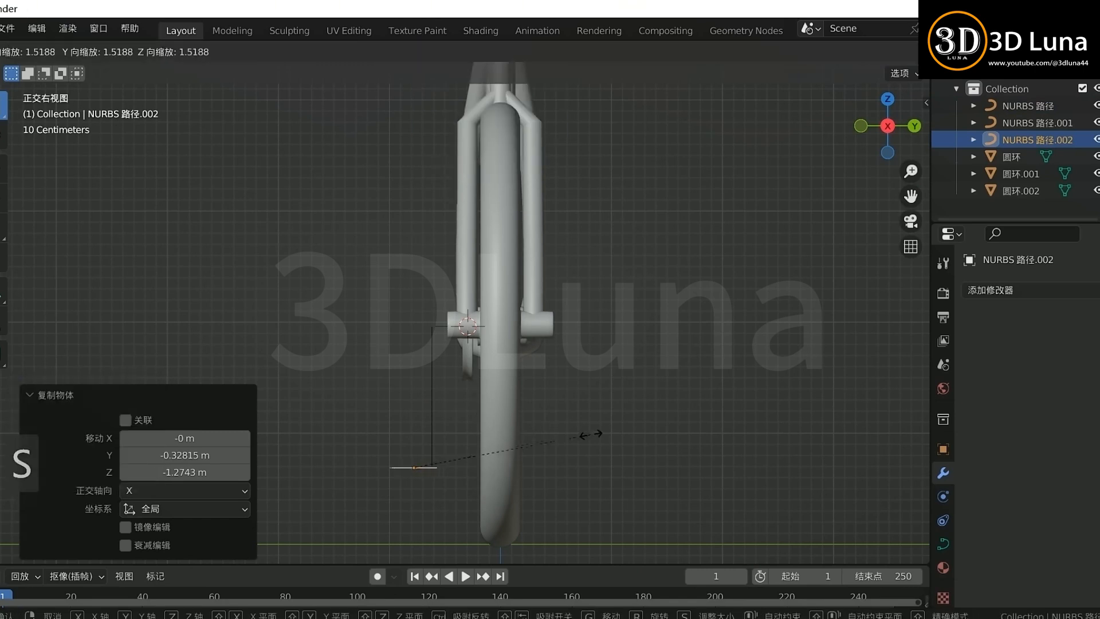
click(595, 439)
key(g)
key(y)
click(589, 440)
click(588, 440)
scroll(589, 445, down, 3)
middle_drag(471, 432, 668, 475)
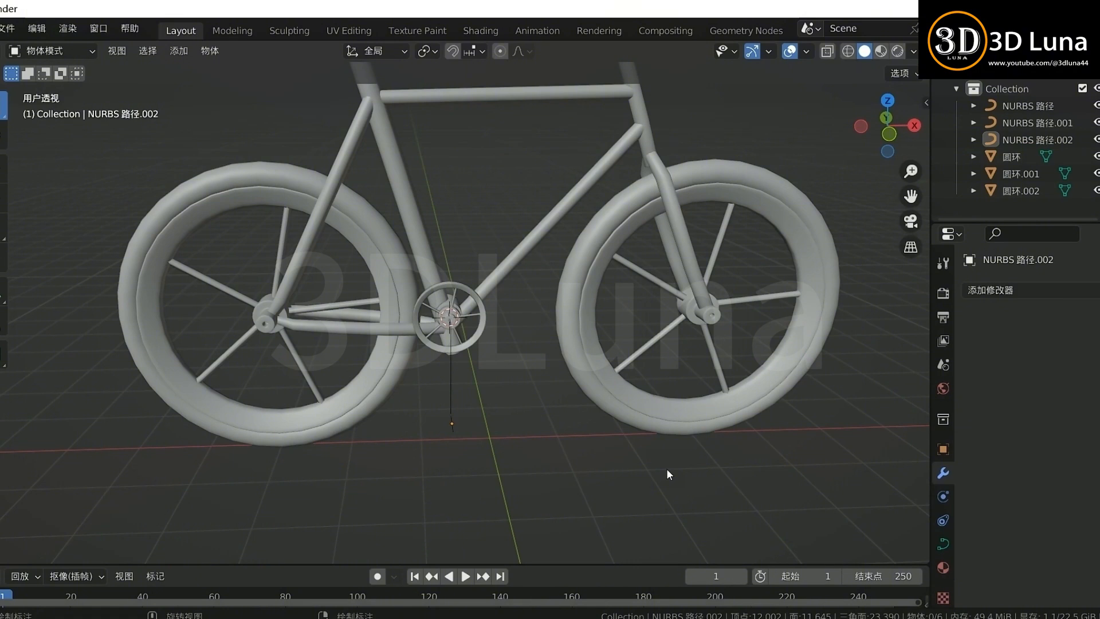
Step: Select the axle, crank and pedal spindle paths and join them into one curve object
scroll(666, 469, up, 2)
middle_drag(521, 487, 534, 432)
scroll(534, 431, up, 2)
click(466, 399)
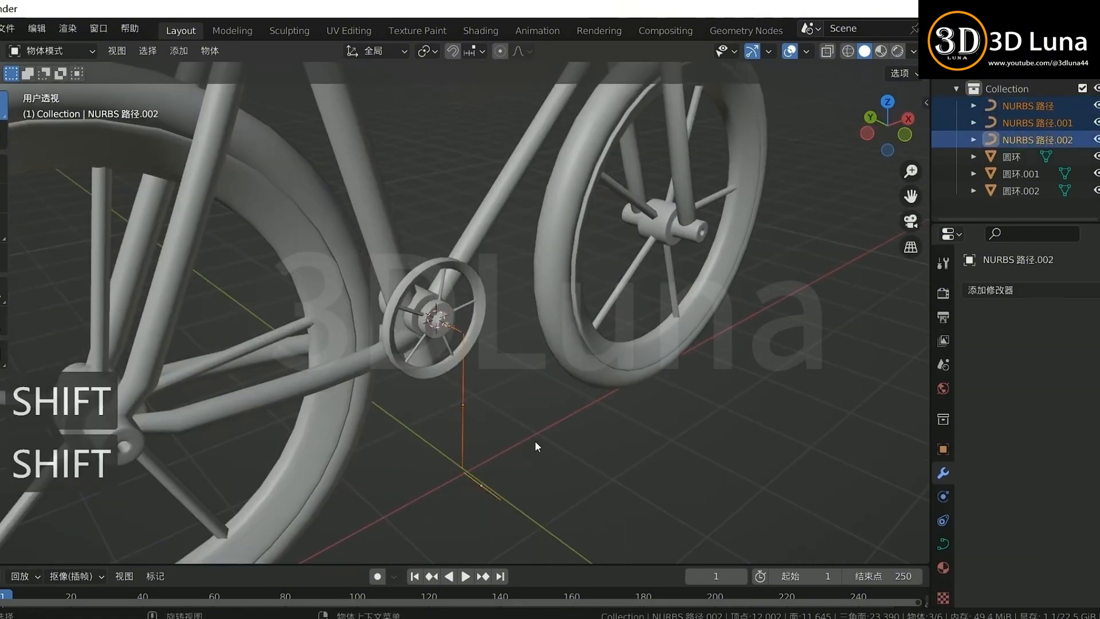
key(ctrl+j)
Step: Give the joined curve a round bevel with a depth of 0.44 m
click(1000, 291)
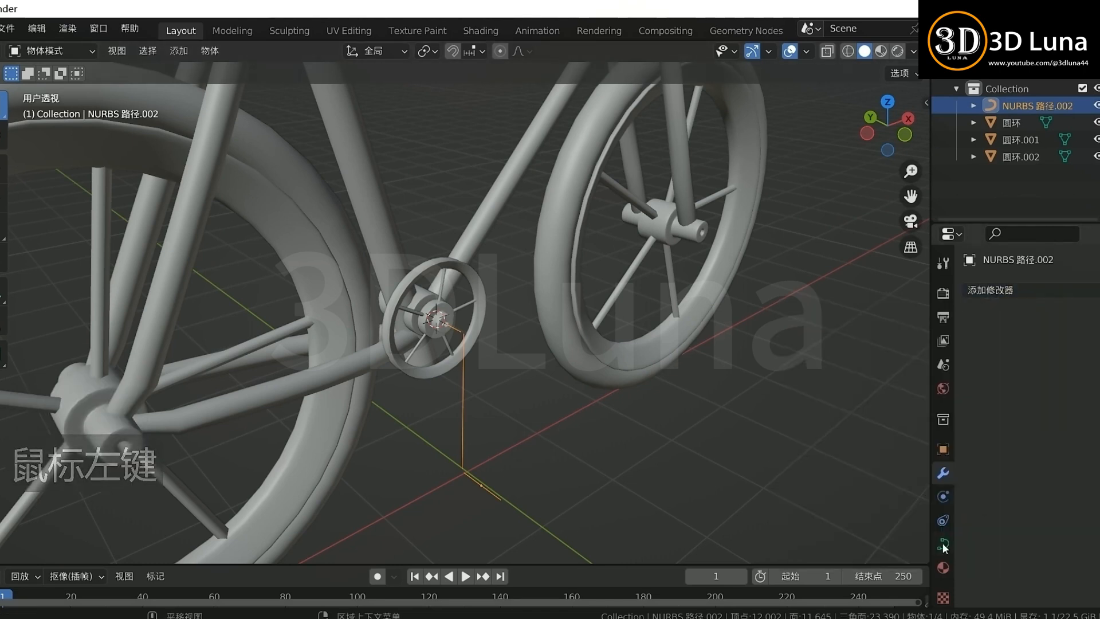
click(944, 544)
scroll(1008, 418, down, 10)
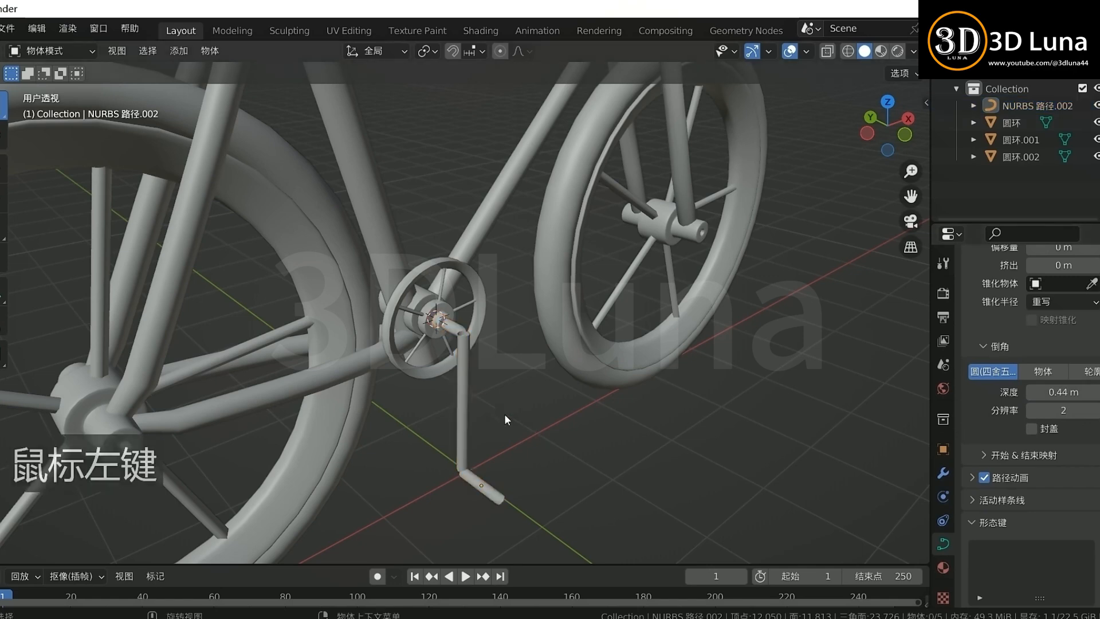
Step: Reposition a control point of the joined curve near the joint between the axle and the crank arm
middle_drag(506, 420, 533, 402)
scroll(450, 354, up, 3)
click(451, 354)
key(Tab)
click(437, 364)
key(g)
click(535, 376)
middle_drag(547, 364, 526, 360)
click(530, 361)
click(586, 455)
Step: Move the inner end point of the pedal spindle along Y to meet the crank arm's lower end
scroll(587, 457, down, 3)
scroll(555, 469, down, 2)
shift+middle_drag(555, 470, 537, 363)
scroll(516, 389, up, 3)
click(510, 467)
click(464, 462)
key(g)
key(y)
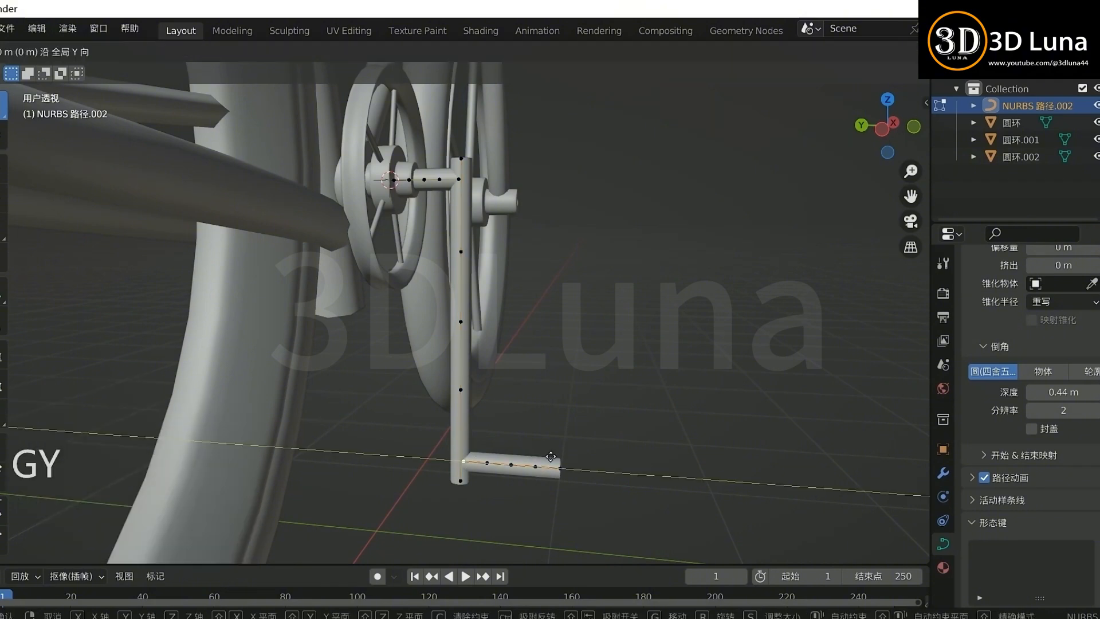
click(463, 458)
click(599, 422)
middle_drag(599, 422, 680, 407)
key(Tab)
Step: Convert the joined crank curve to a mesh
click(460, 347)
right_click(457, 327)
mouse_move(456, 326)
mouse_move(425, 310)
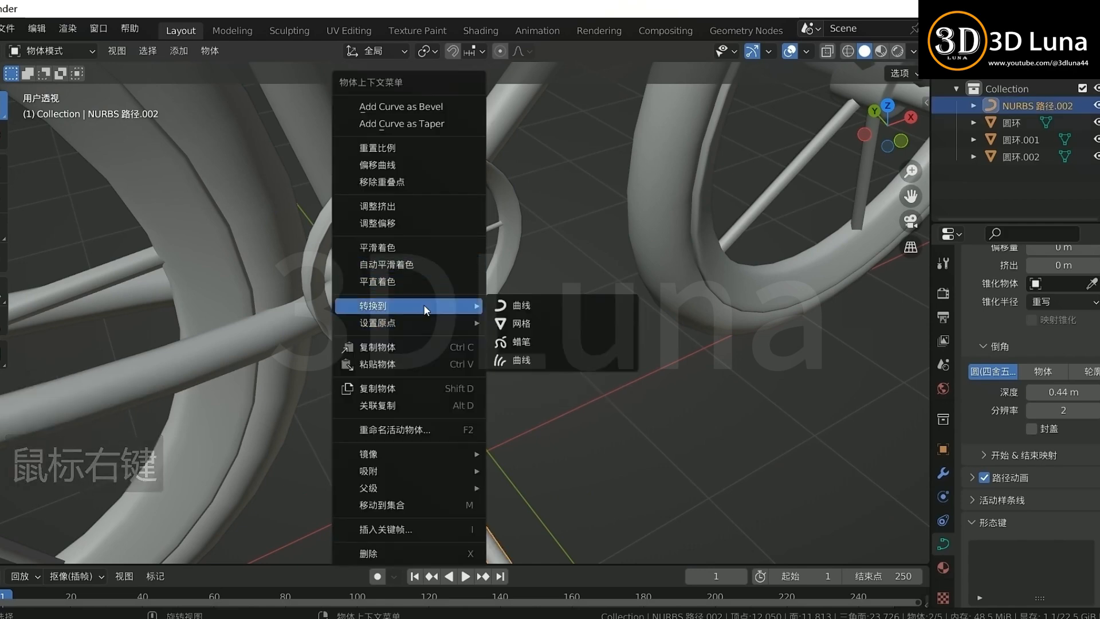
click(542, 325)
Step: Close the open upper and lower ends of the crank arm with faces
key(Tab)
scroll(533, 318, up, 2)
click(478, 259)
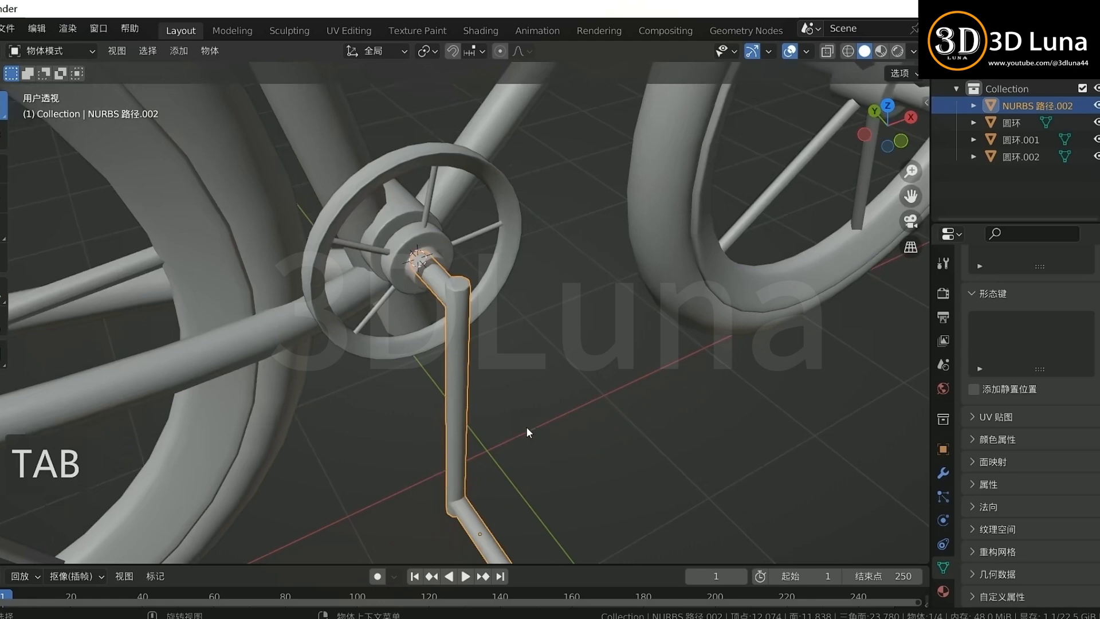
middle_drag(526, 432, 435, 493)
key(Tab)
click(423, 503)
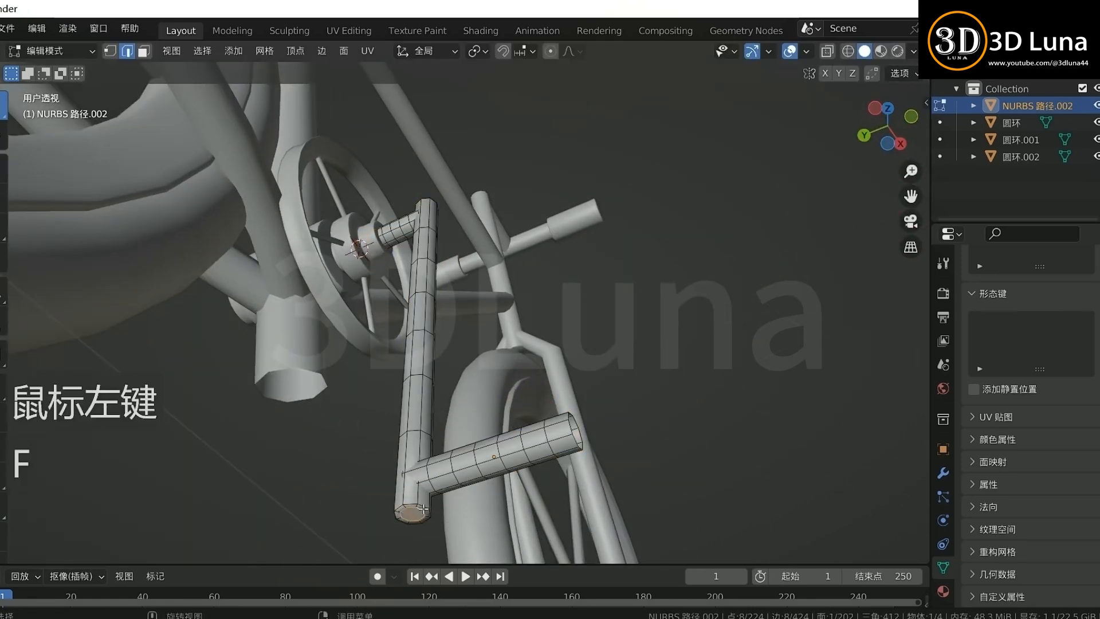
click(494, 518)
key(Tab)
Step: Extrude the open edge loop at the pedal spindle's outer end and close it with a face
middle_drag(631, 445, 538, 493)
key(Tab)
click(536, 457)
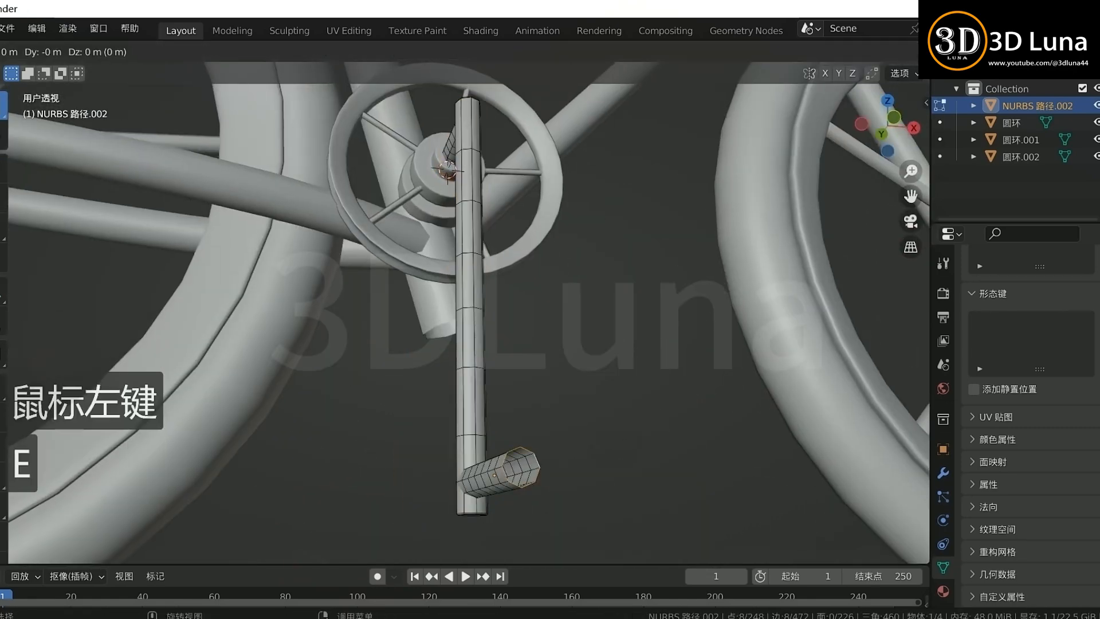
click(579, 460)
key(Tab)
scroll(606, 455, down, 5)
click(563, 442)
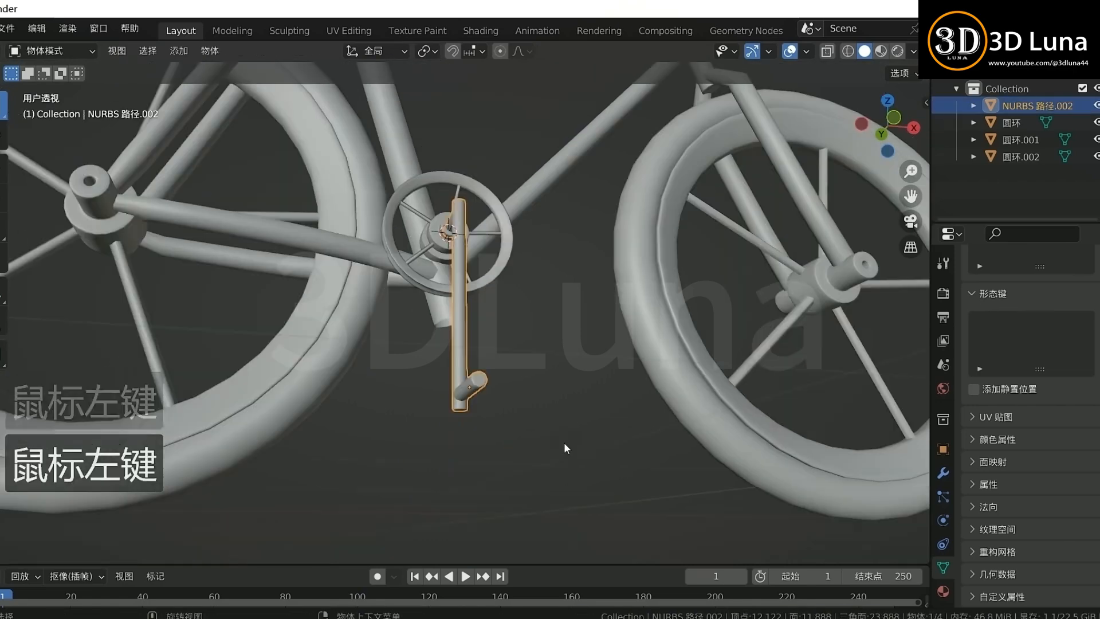
Step: Add a cube for the pedal and scale it to 0.141
middle_drag(564, 442, 612, 445)
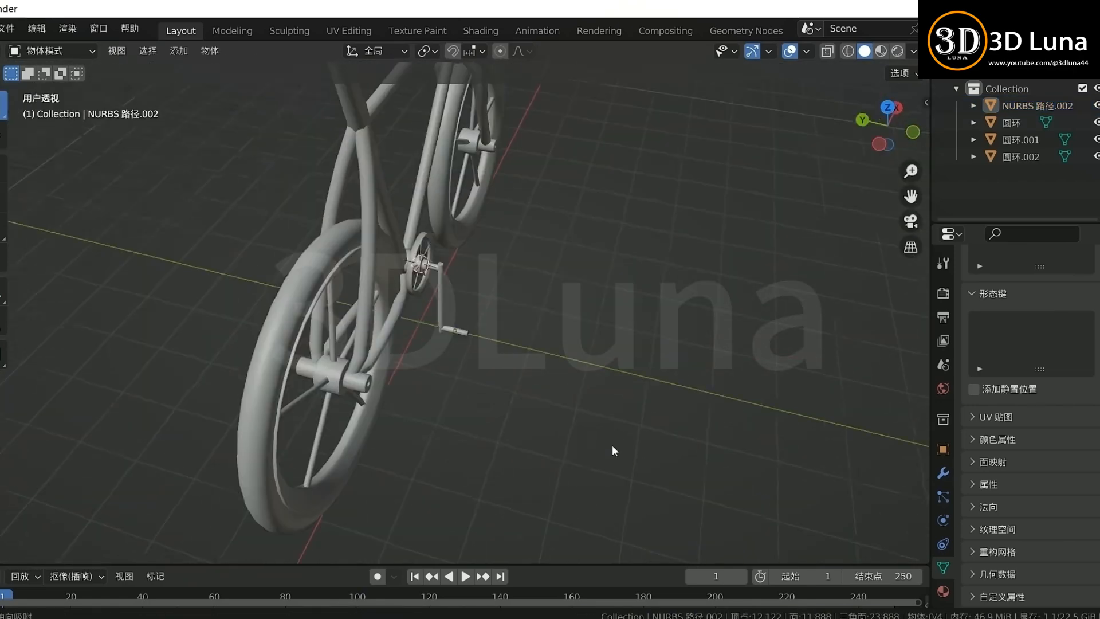
key(shift+a)
mouse_move(480, 283)
click(565, 300)
key(s)
right_click(704, 325)
key(KP_7)
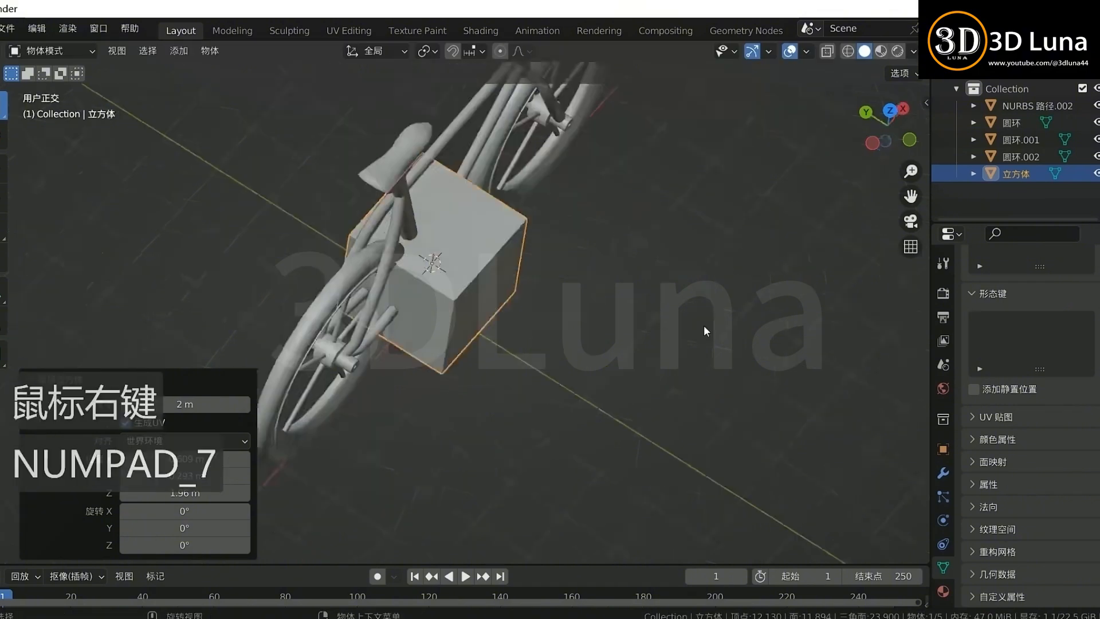
key(s)
click(491, 296)
Step: Move the cube beside the pedal spindle and lower it about 1.39 m along Z
scroll(491, 296, up, 4)
key(g)
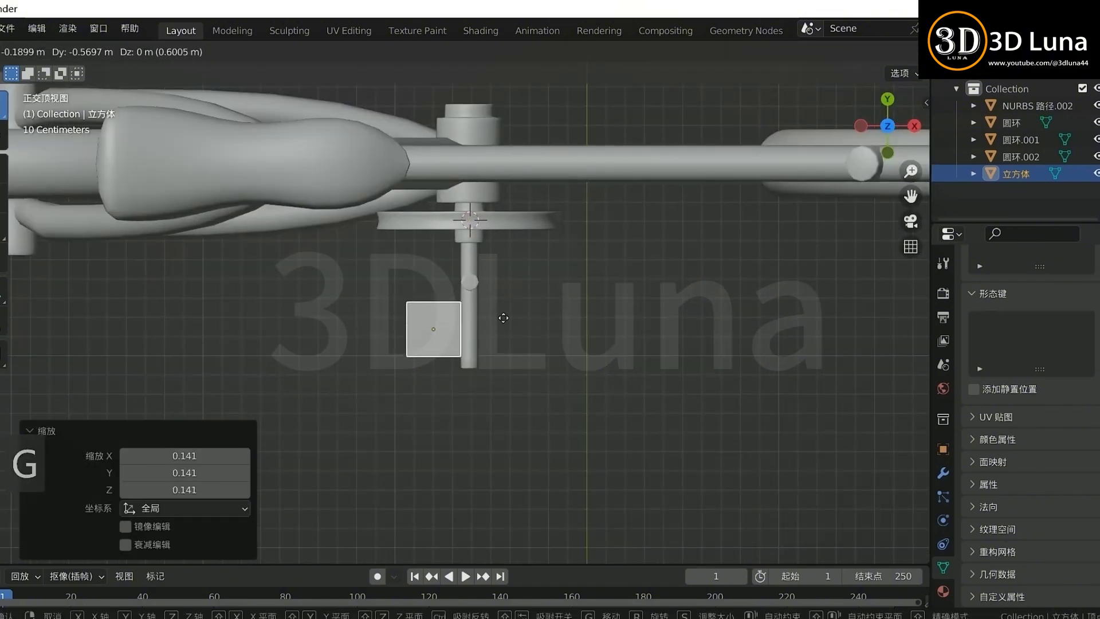
click(487, 331)
middle_drag(488, 332, 596, 247)
key(g)
key(z)
click(621, 474)
Step: Flatten the cube to 0.254 along Z to form the pedal block
middle_drag(621, 474, 494, 431)
key(KP_7)
scroll(493, 431, up, 3)
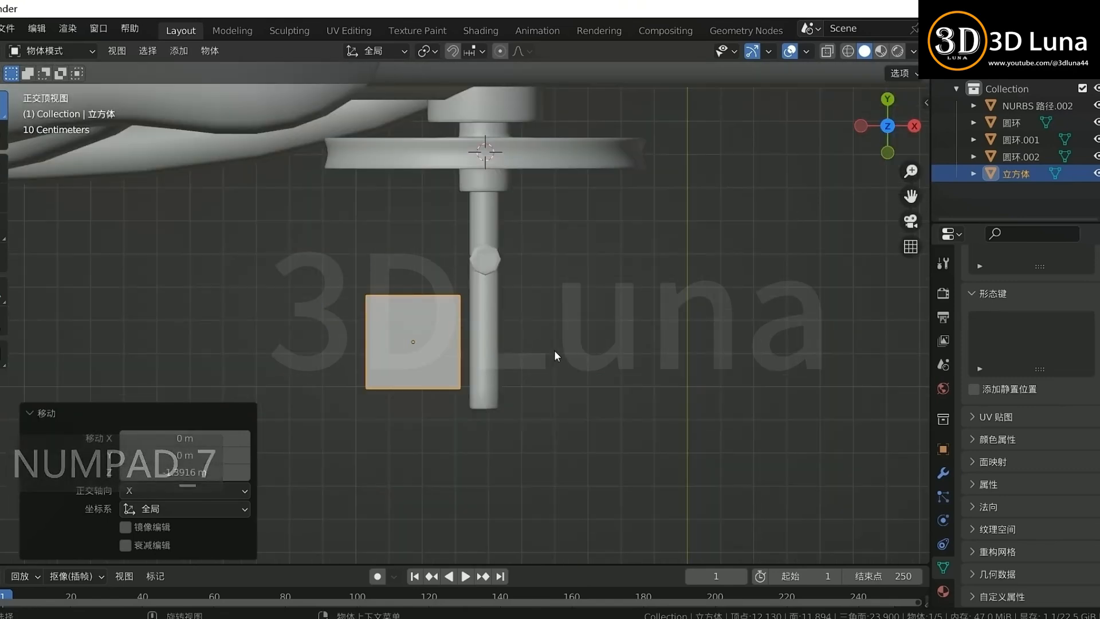
middle_drag(555, 350, 652, 231)
key(s)
key(z)
click(613, 530)
Step: Raise the pedal block about 0.11 m along Z and shift it about 0.22 m along X, centring it on the spindle
middle_drag(637, 514, 520, 537)
key(g)
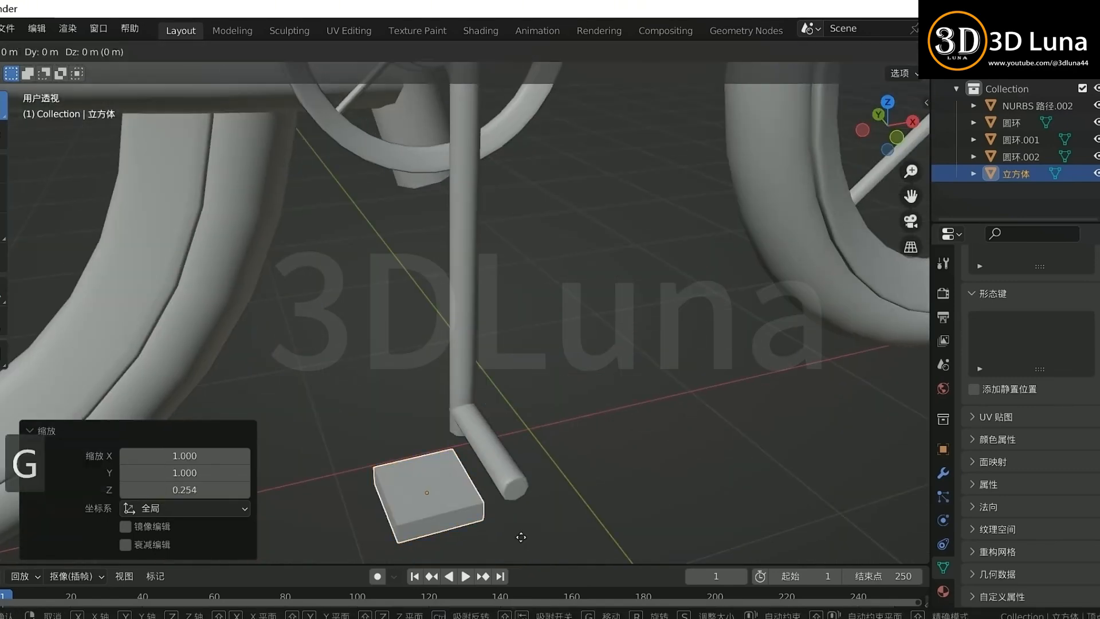
click(521, 513)
key(KP_1)
key(g)
key(y)
key(x)
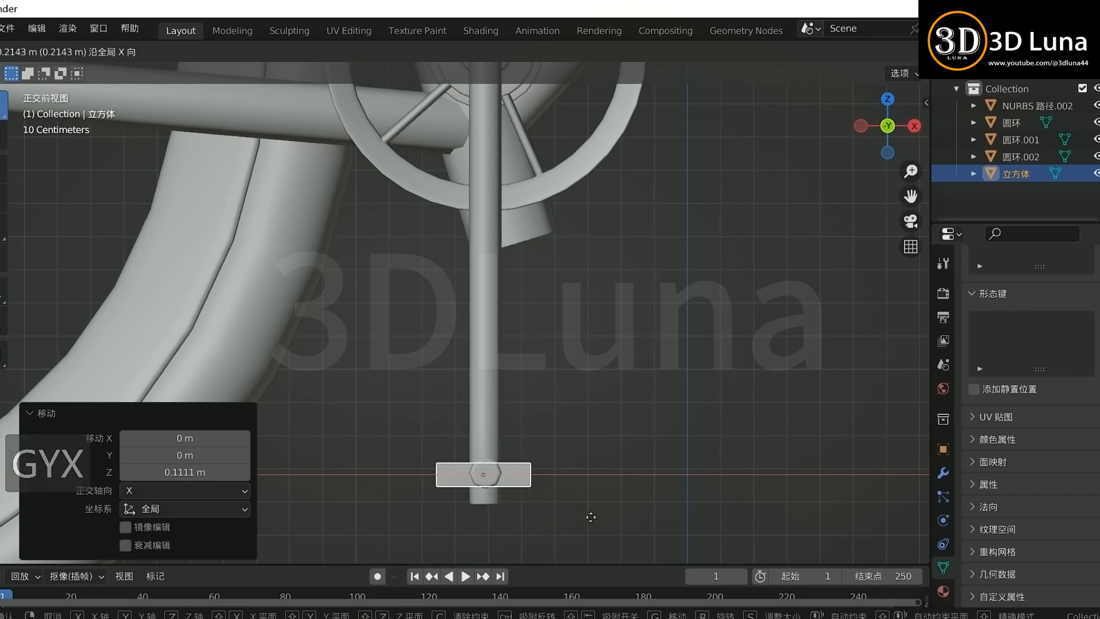
click(613, 520)
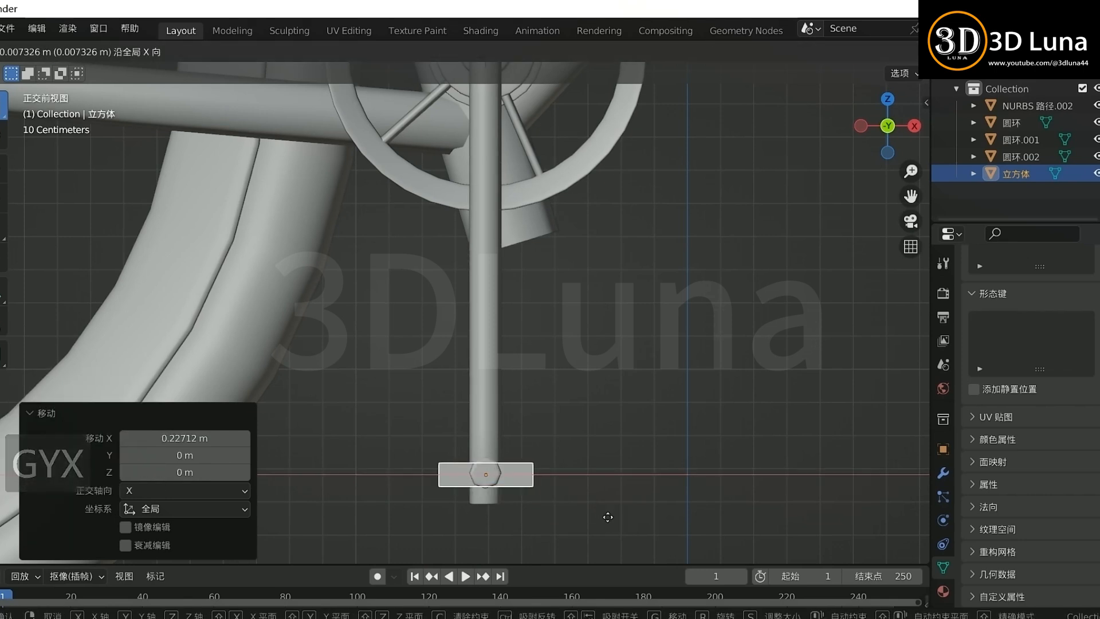
click(608, 517)
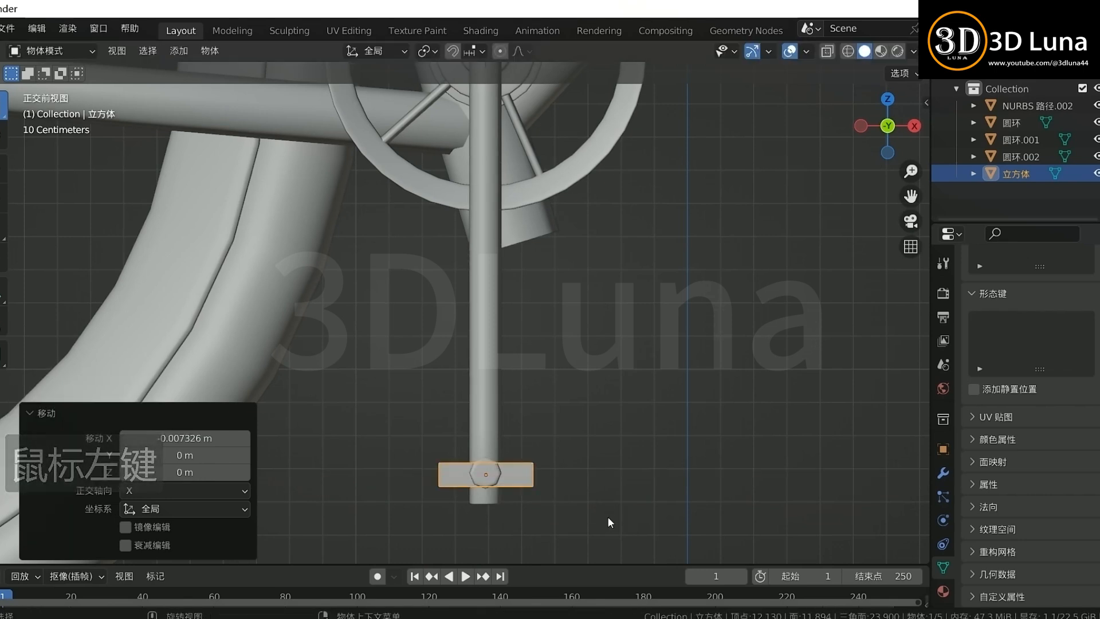
mouse_move(607, 517)
middle_down()
mouse_move(532, 468)
mouse_move(682, 513)
mouse_move(585, 496)
mouse_move(521, 464)
mouse_move(602, 504)
middle_up()
click(586, 496)
scroll(586, 498, down, 4)
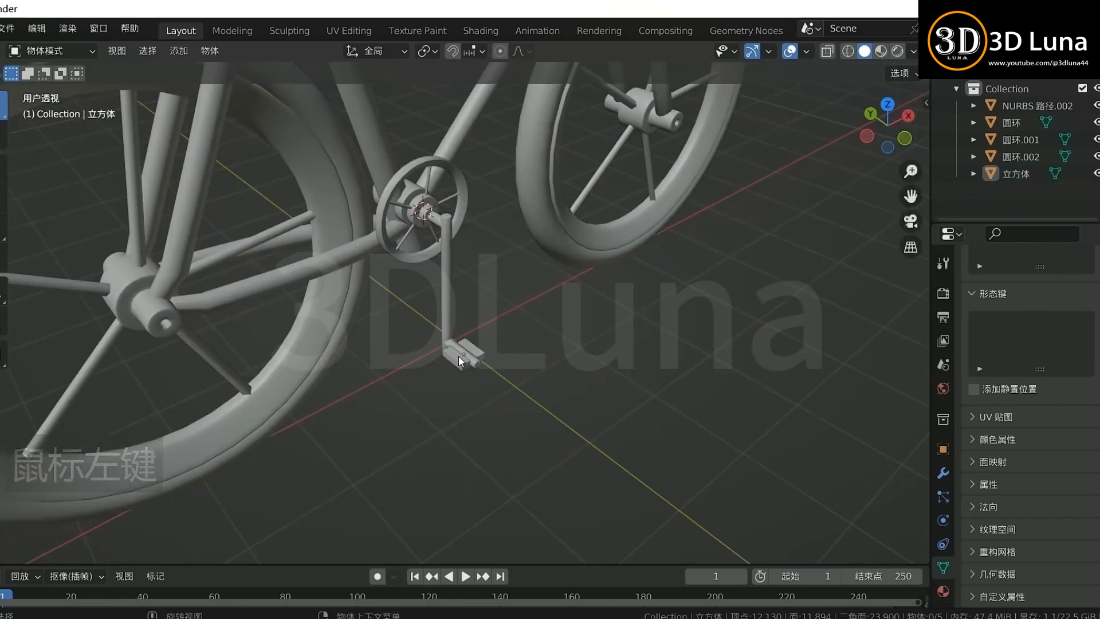
Step: Widen the pedal block to about 1.36 along X
click(459, 356)
scroll(583, 430, up, 7)
key(s)
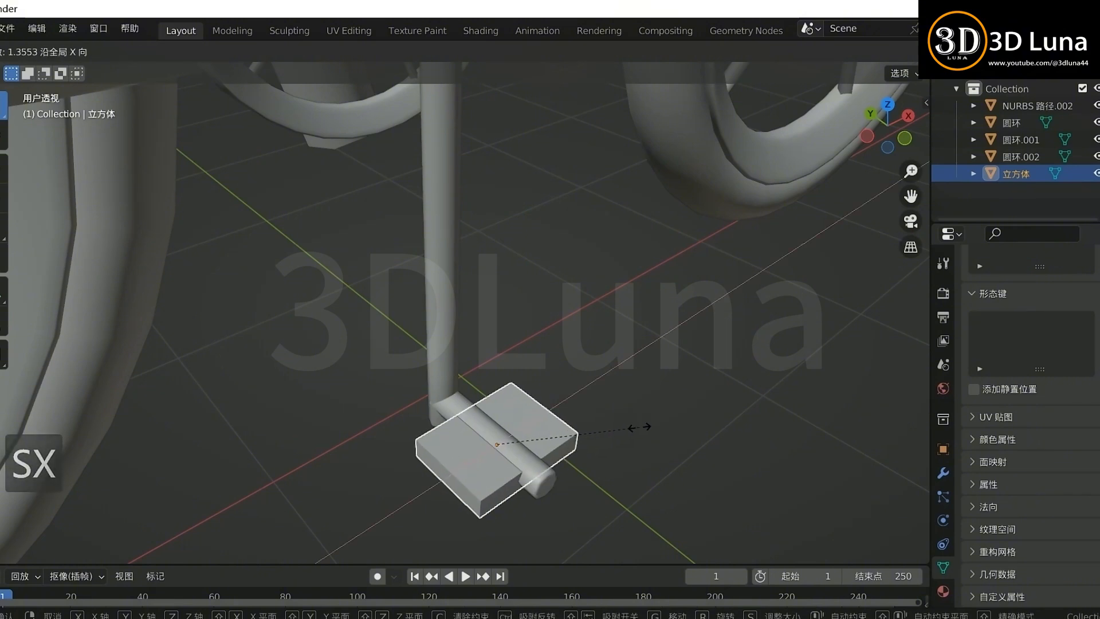
click(639, 427)
middle_drag(632, 429, 563, 462)
click(567, 462)
Step: Bevel the edges of the pedal block by about 0.044 m with 2 segments
scroll(562, 462, down, 6)
middle_drag(456, 434, 514, 412)
scroll(509, 390, up, 6)
click(480, 380)
middle_drag(690, 301, 675, 325)
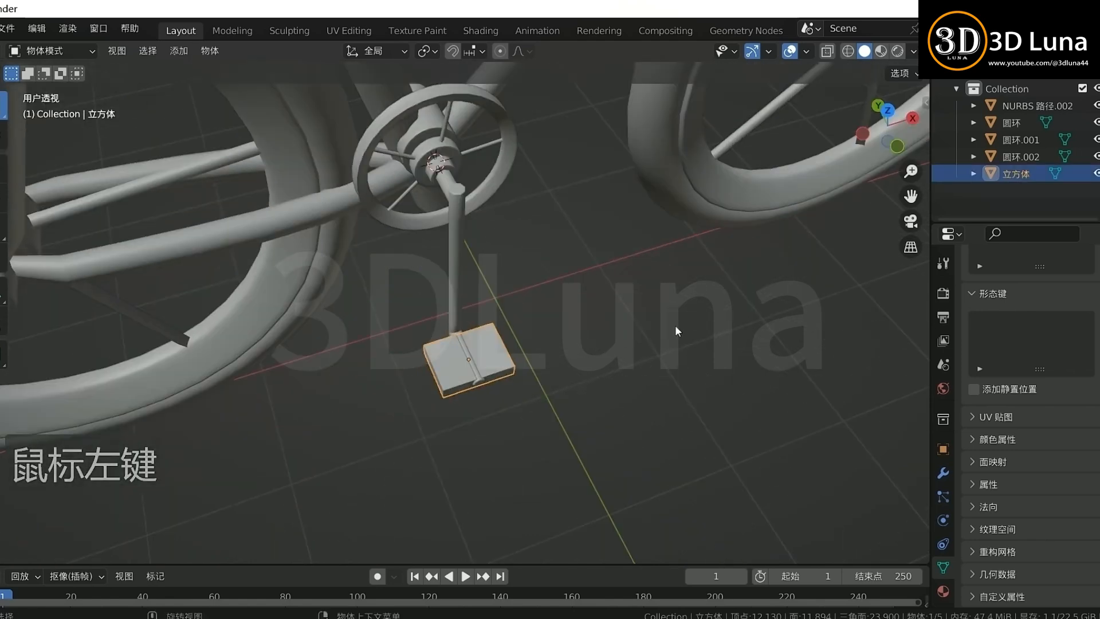
click(581, 358)
scroll(567, 380, up, 4)
key(Tab)
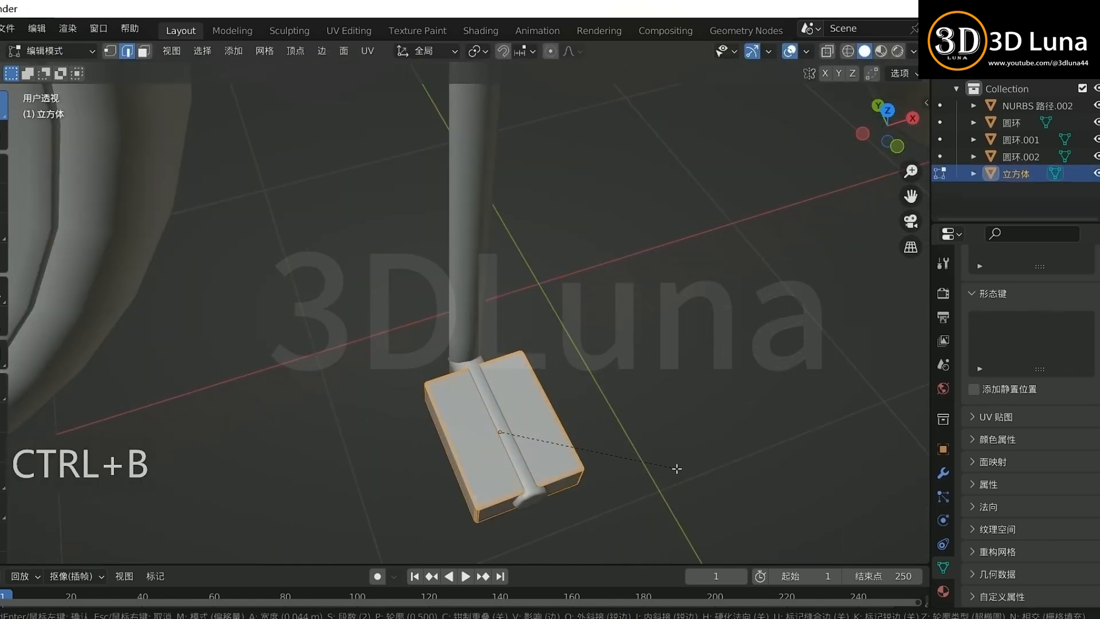
click(677, 469)
key(Tab)
click(672, 466)
scroll(506, 390, down, 4)
Step: Join the bevelled pedal block and the crank arm into one object
click(490, 396)
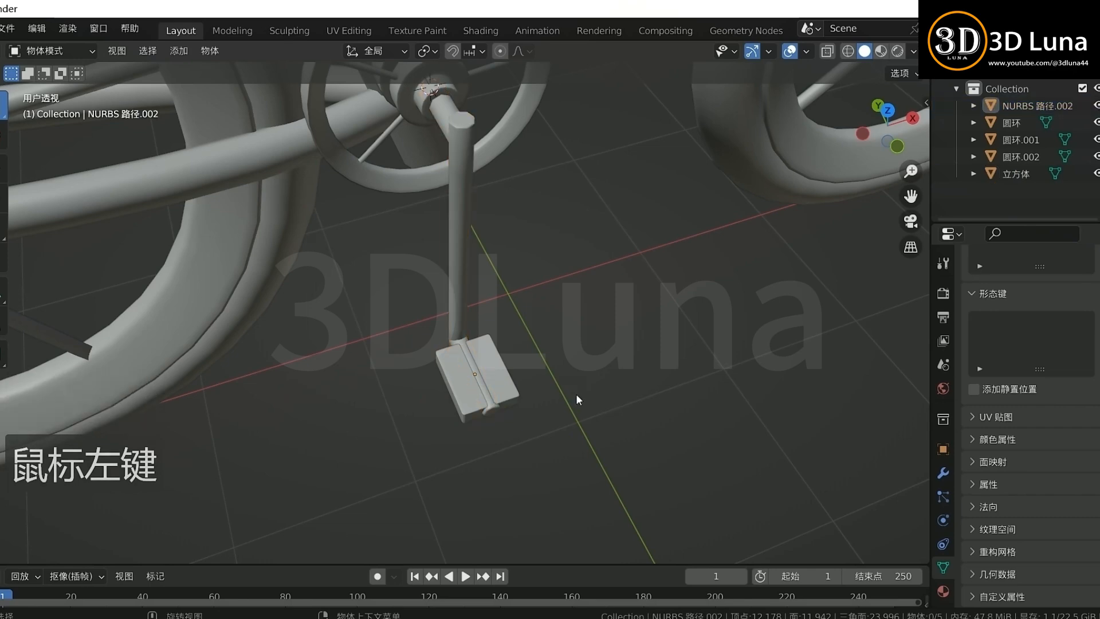
scroll(576, 394, down, 5)
middle_drag(576, 394, 528, 359)
shift+click(452, 328)
scroll(463, 326, up, 3)
click(468, 325)
key(Tab)
key(Tab)
click(484, 367)
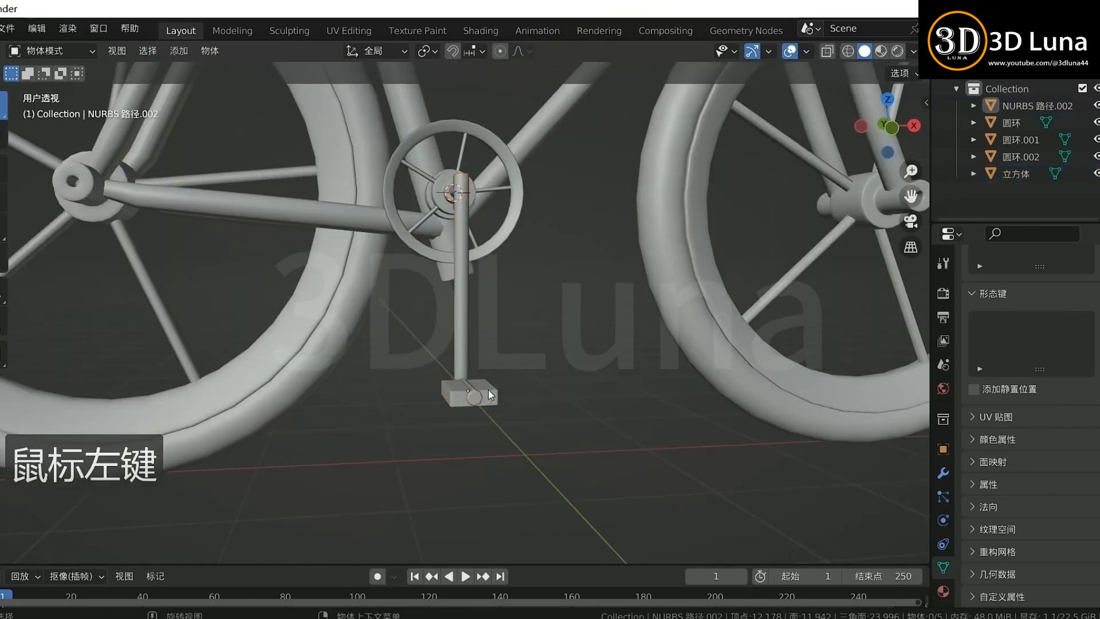
scroll(590, 356, down, 3)
key(ctrl+j)
Step: Duplicate the joined crank and pedal in place, working from the front view
key(KP_1)
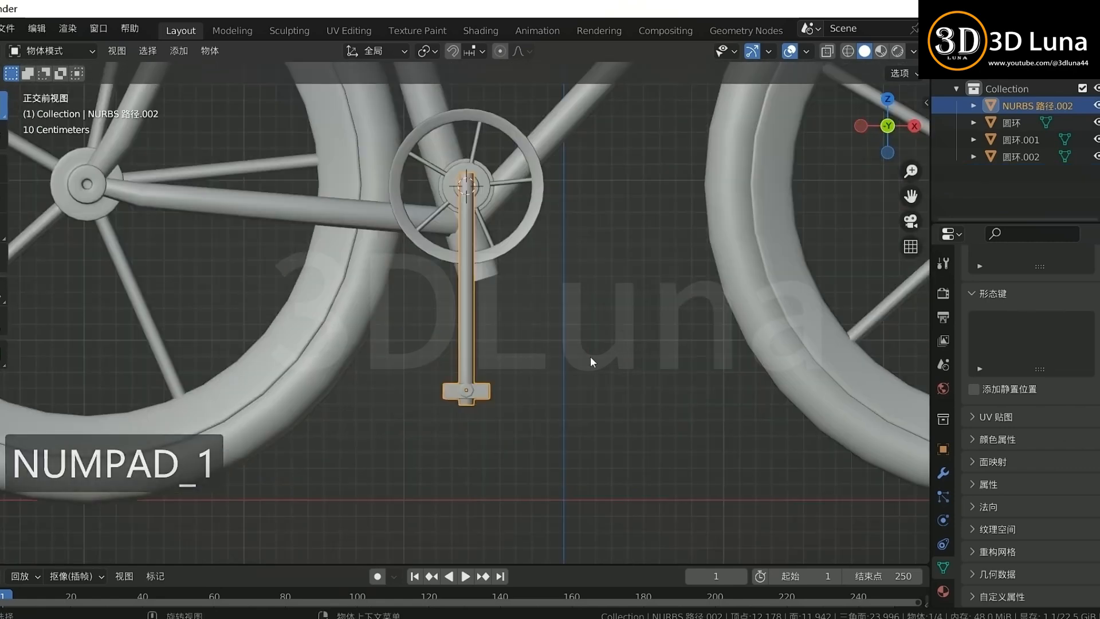
shift+middle_drag(573, 418, 570, 433)
key(shift+d)
right_click(567, 411)
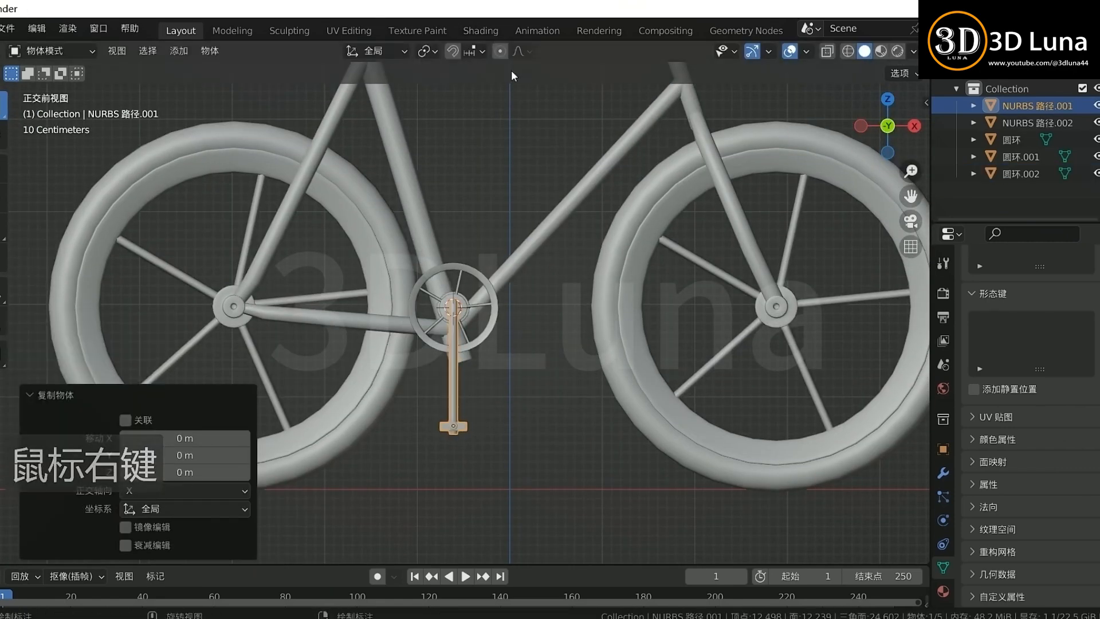
Step: Set the pivot point to the 3D cursor and rotate the duplicated crank 180° about the chainring hub
click(427, 51)
click(451, 109)
key(r)
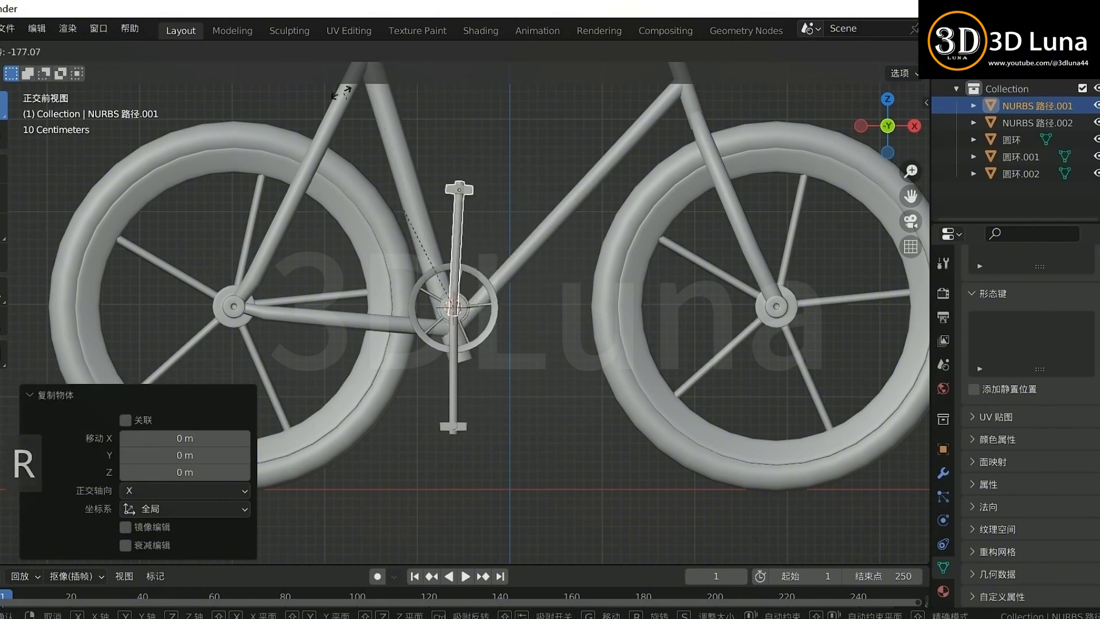
right_click(561, 419)
text(r180)
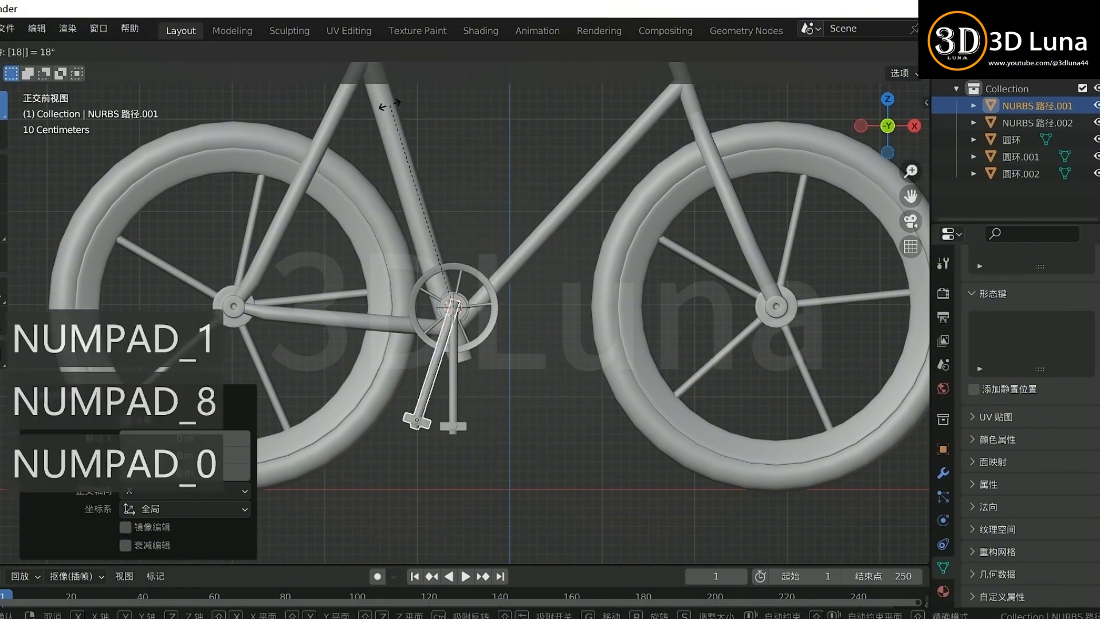
key(Return)
Step: Move the duplicated crank about 1.14 m along Y and mirror it along the global Y axis
click(460, 289)
middle_drag(461, 290, 514, 277)
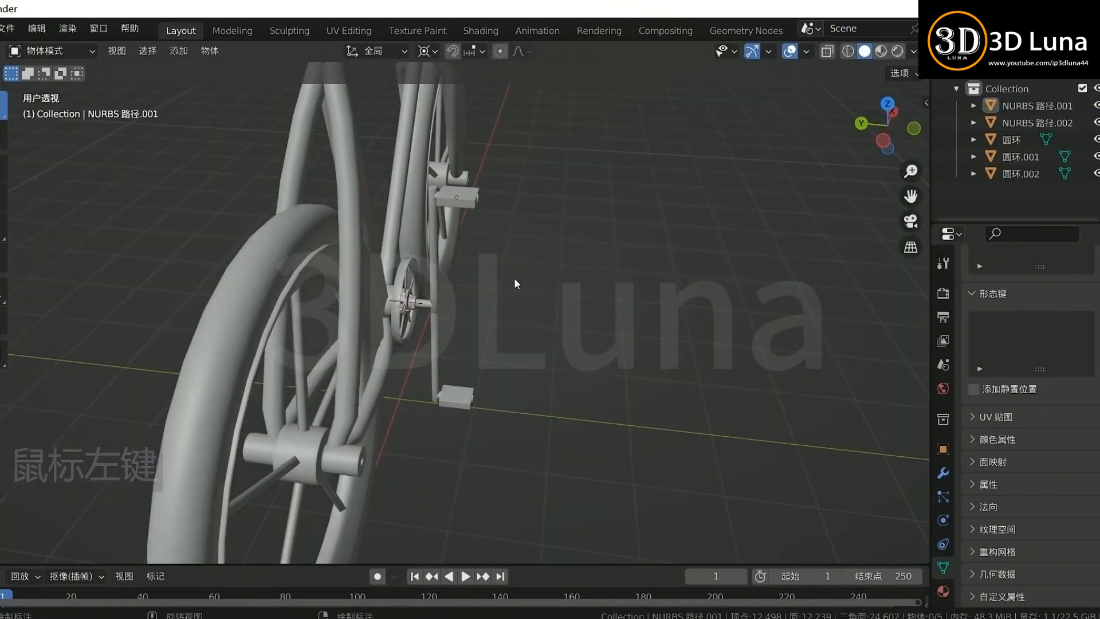
click(460, 255)
middle_drag(459, 256, 518, 302)
key(g)
key(y)
click(327, 302)
right_click(327, 302)
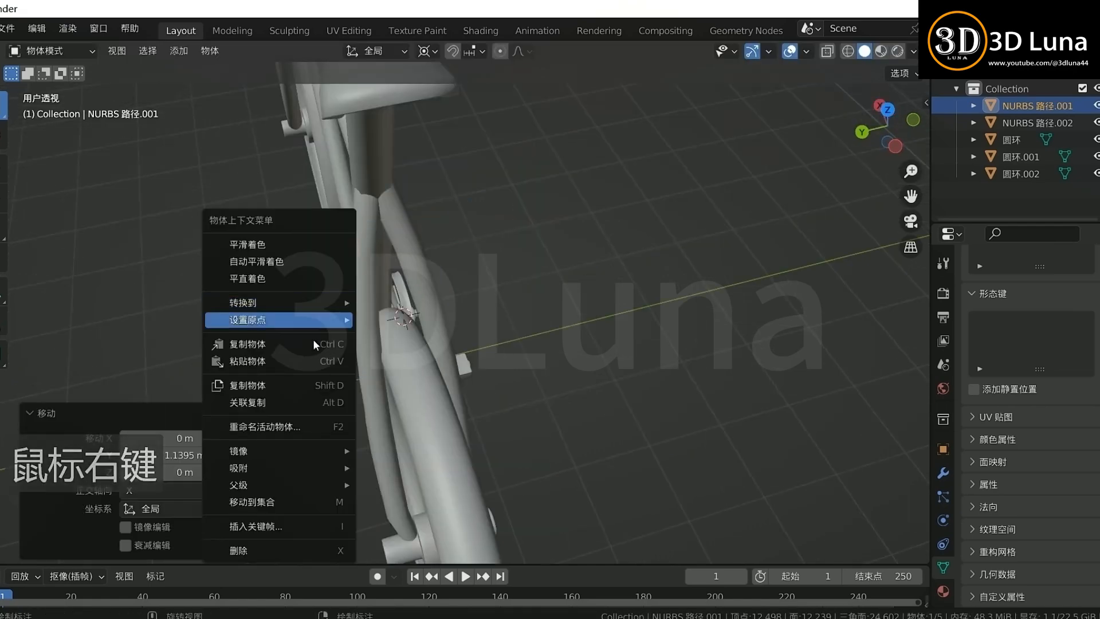
mouse_move(298, 451)
click(390, 493)
Step: Shift the mirrored crank about 1.25 m along Y onto the far side of the frame
key(g)
key(y)
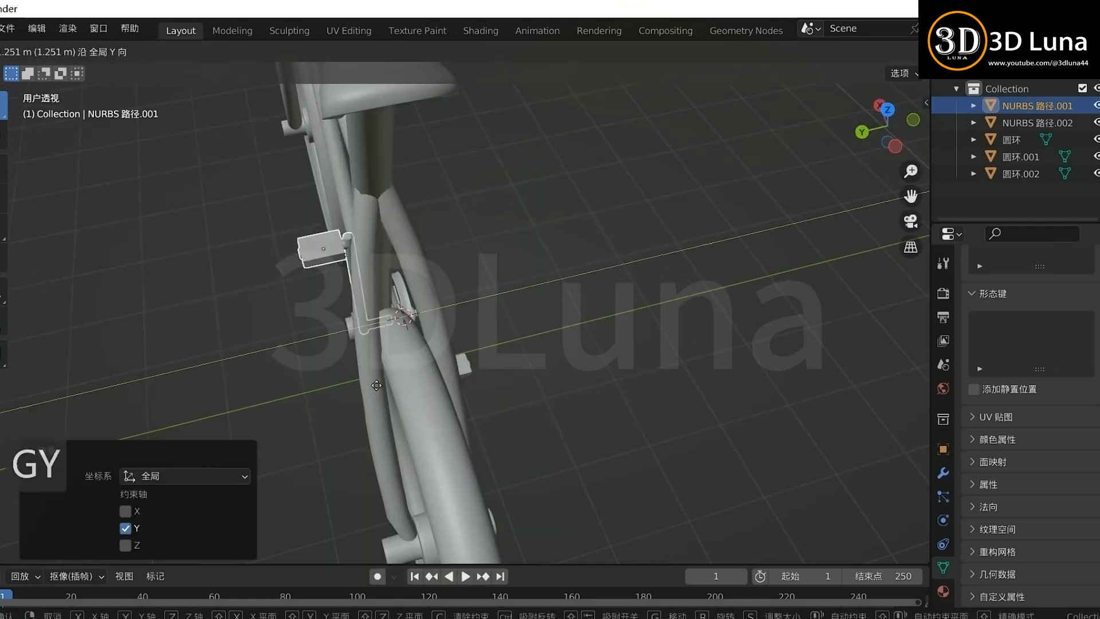
click(376, 394)
middle_drag(376, 393, 469, 309)
key(g)
click(498, 342)
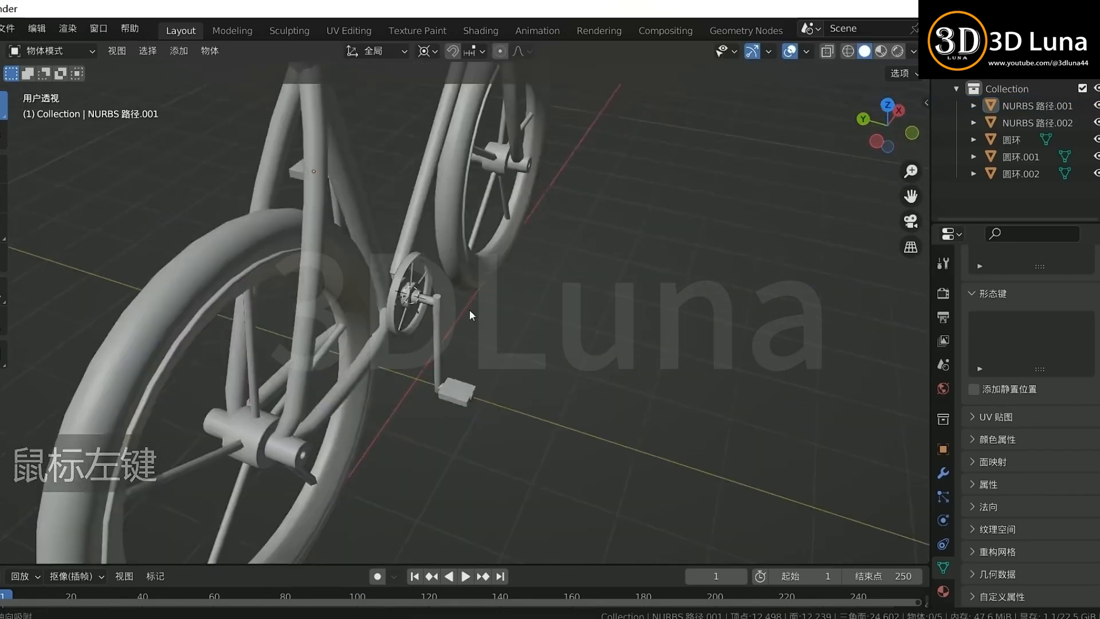
Step: Join the two opposite cranks with their pedals into one object
key(KP_7)
middle_drag(452, 371, 449, 328)
click(548, 271)
key(ctrl+j)
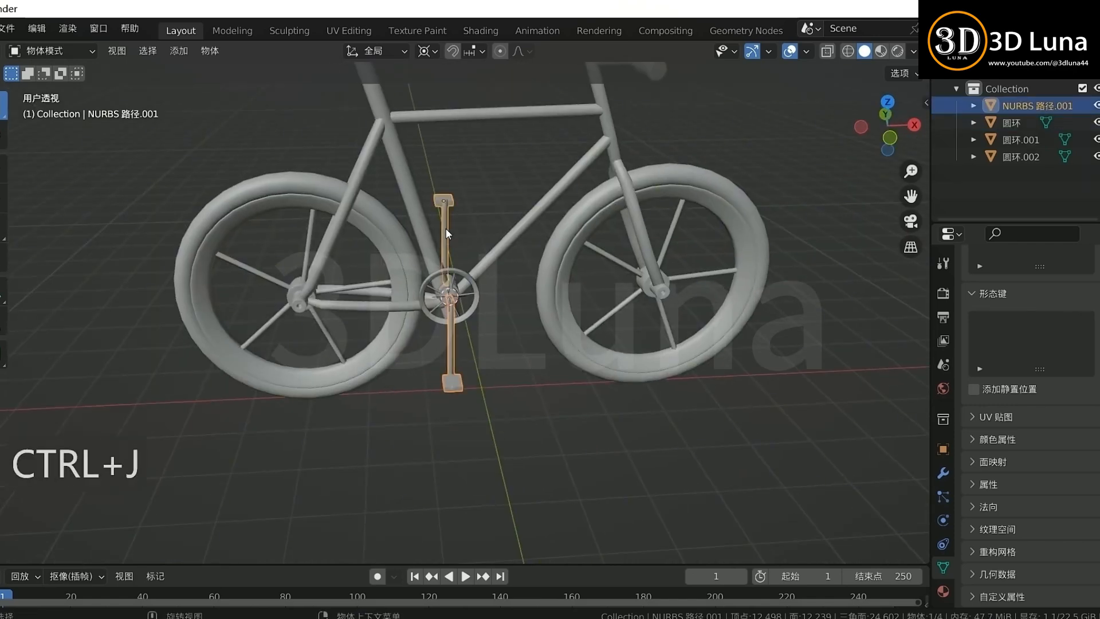
Step: Rotate the joined crank pair about 31° around the chainring hub in the front view
key(KP_1)
key(r)
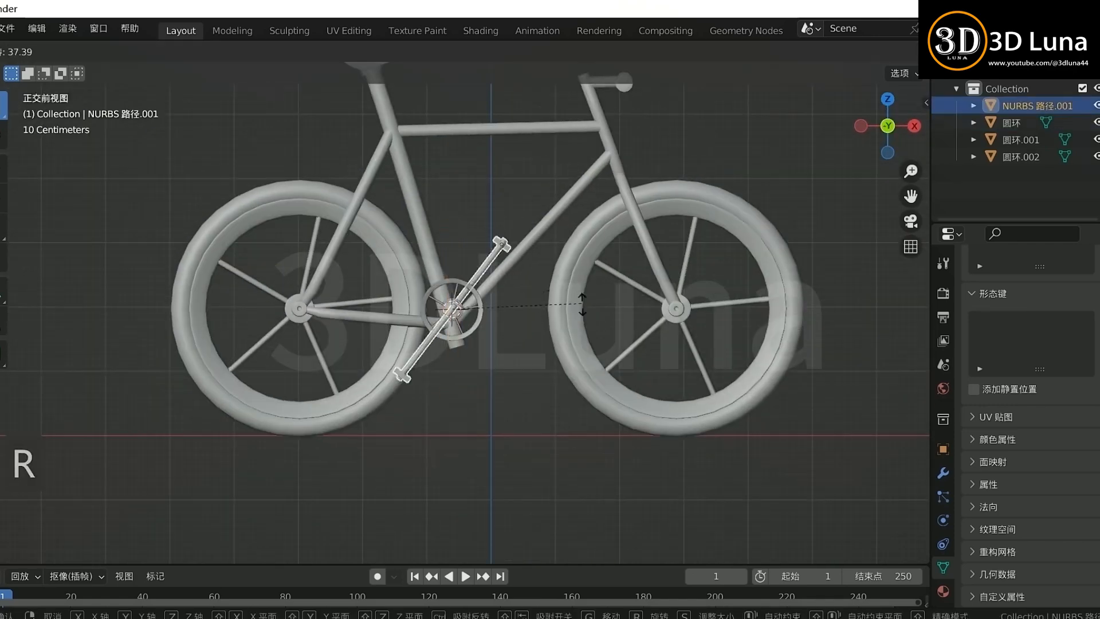
click(581, 288)
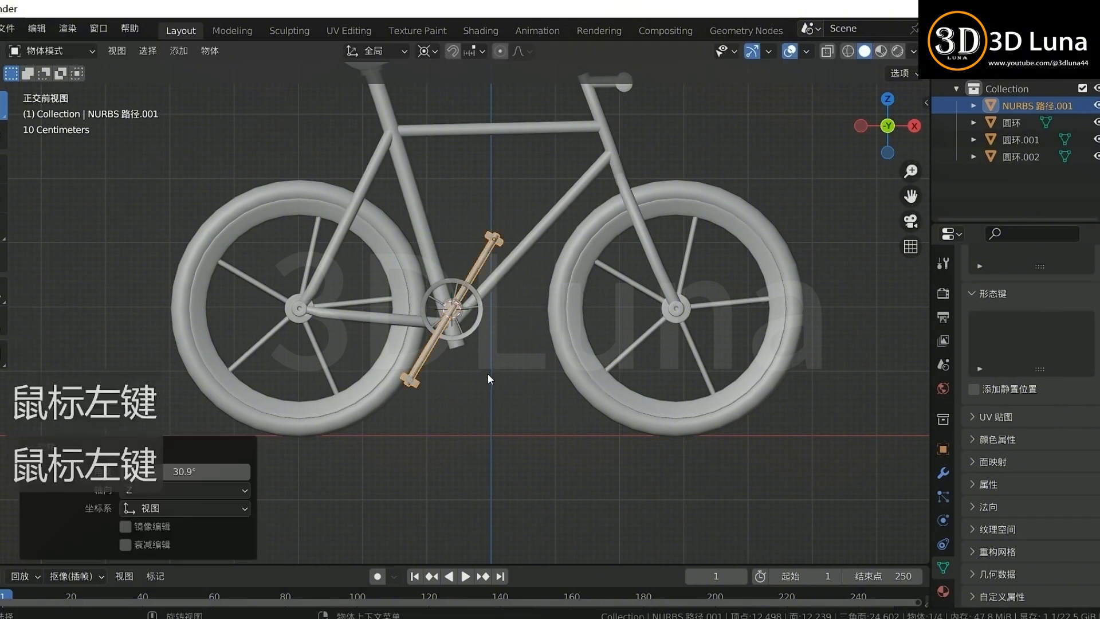
middle_drag(487, 373, 453, 396)
click(394, 417)
scroll(395, 424, up, 3)
key(Tab)
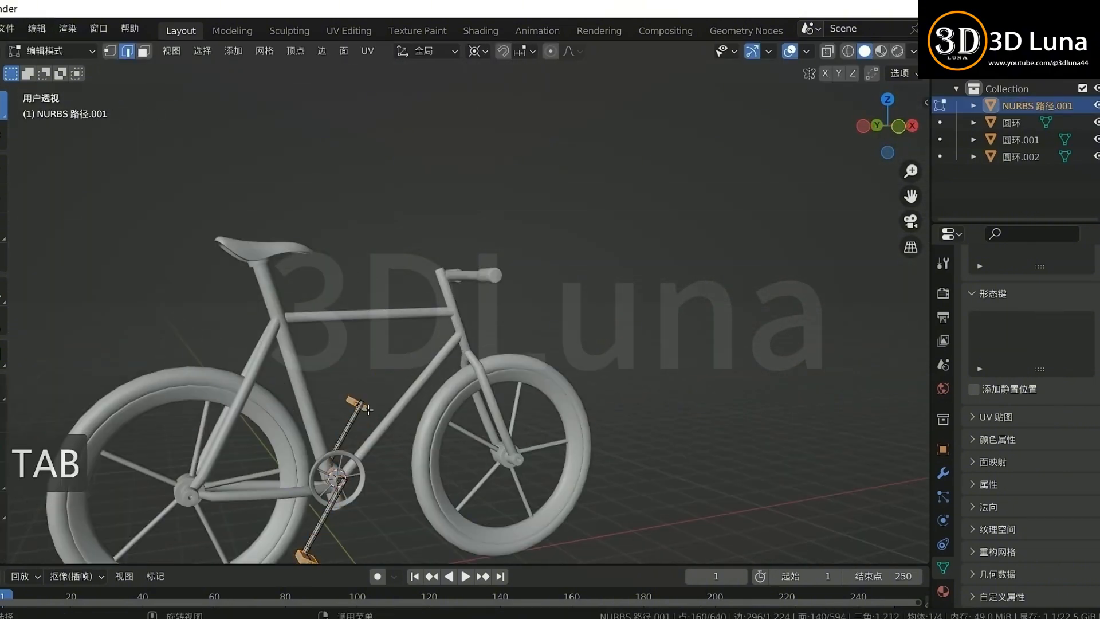
key(Tab)
key(KP_1)
scroll(388, 409, up, 3)
shift+middle_drag(389, 409, 451, 272)
scroll(428, 318, down, 1)
key(Tab)
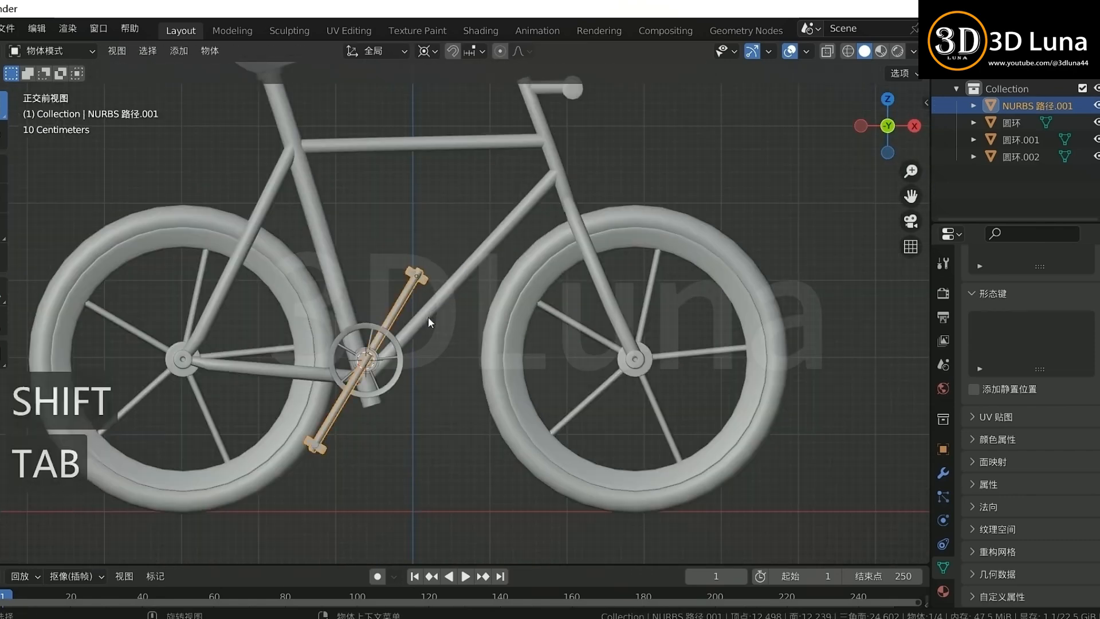
click(406, 294)
key(r)
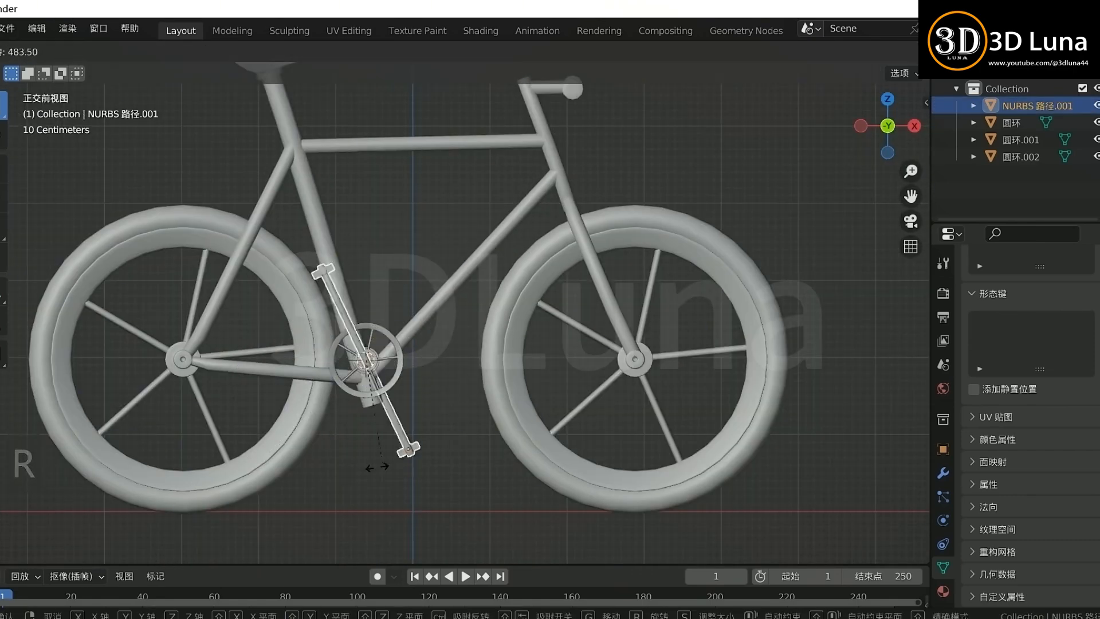
right_click(353, 469)
Step: Join the crank pair, the chainring and the bicycle body with its wheels into one object
middle_drag(353, 469, 517, 469)
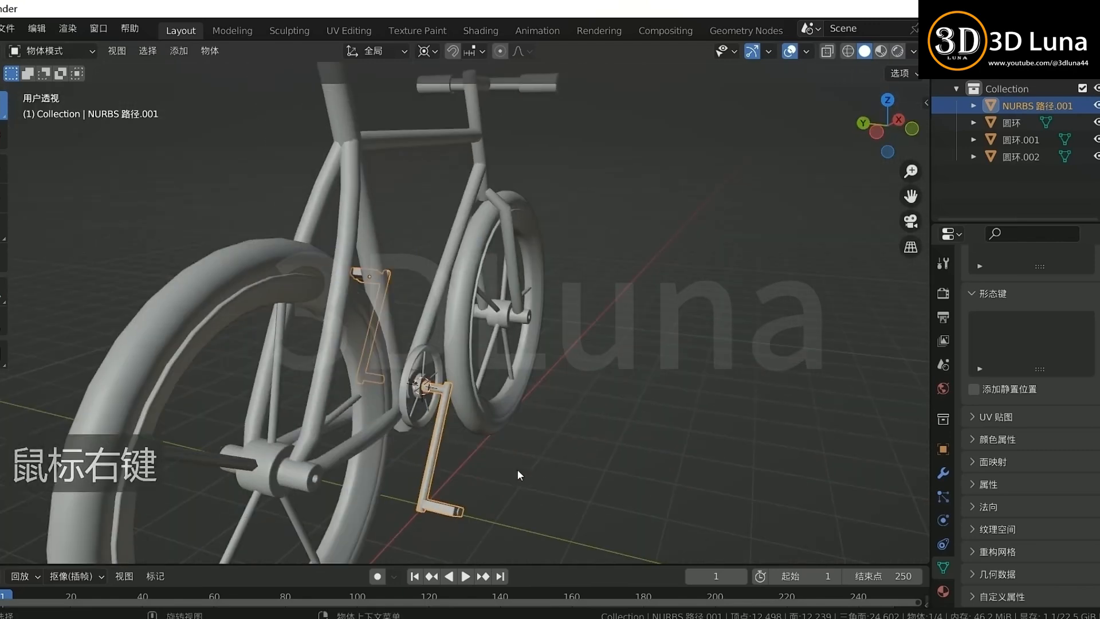
scroll(584, 448, down, 3)
middle_drag(583, 448, 448, 428)
scroll(396, 406, up, 3)
click(346, 394)
right_click(346, 394)
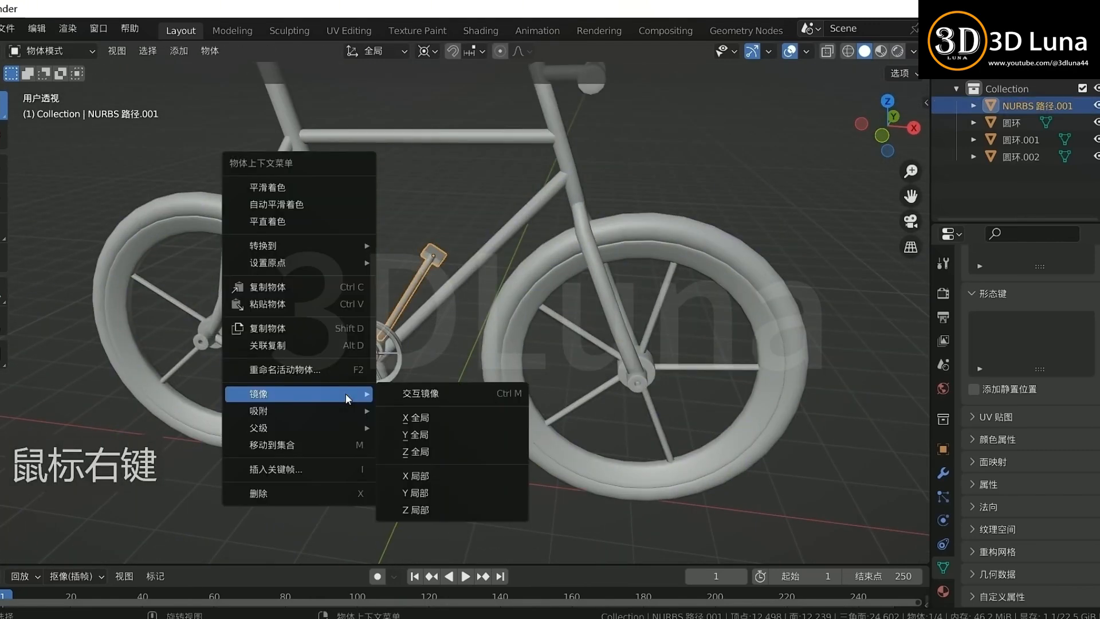
shift+click(399, 342)
shift+click(421, 319)
key(ctrl+j)
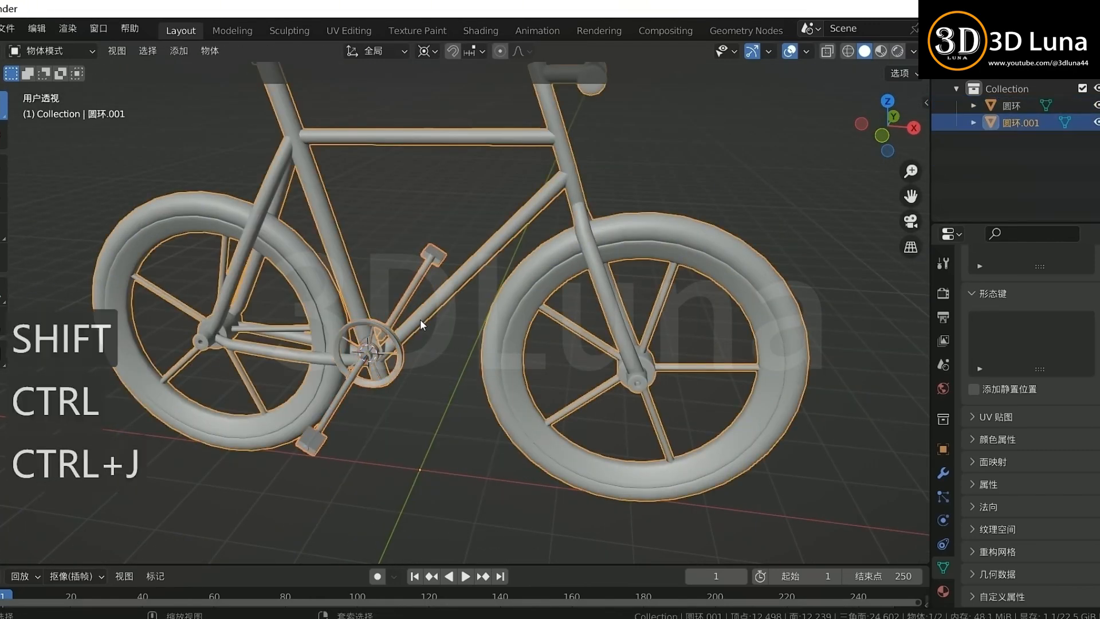
Step: Check the joined bicycle's mesh in edit mode and look over the whole model in object mode
key(Tab)
click(411, 444)
key(a)
middle_drag(410, 445, 476, 435)
key(Tab)
scroll(477, 435, down, 4)
click(448, 458)
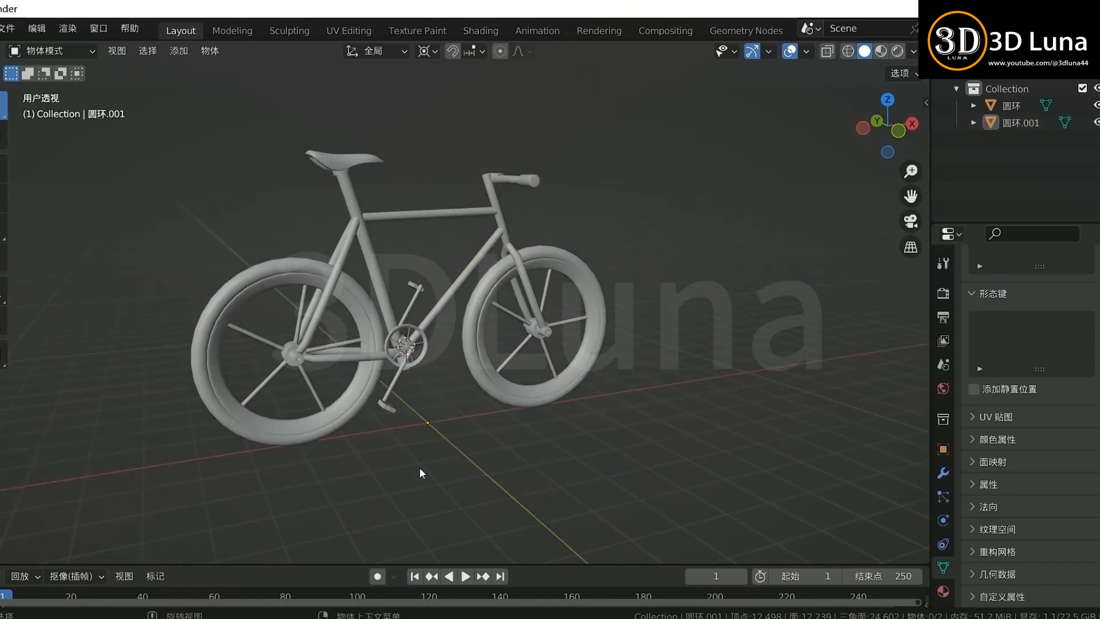
middle_drag(419, 466, 466, 439)
scroll(459, 432, up, 1)
scroll(459, 432, down, 2)
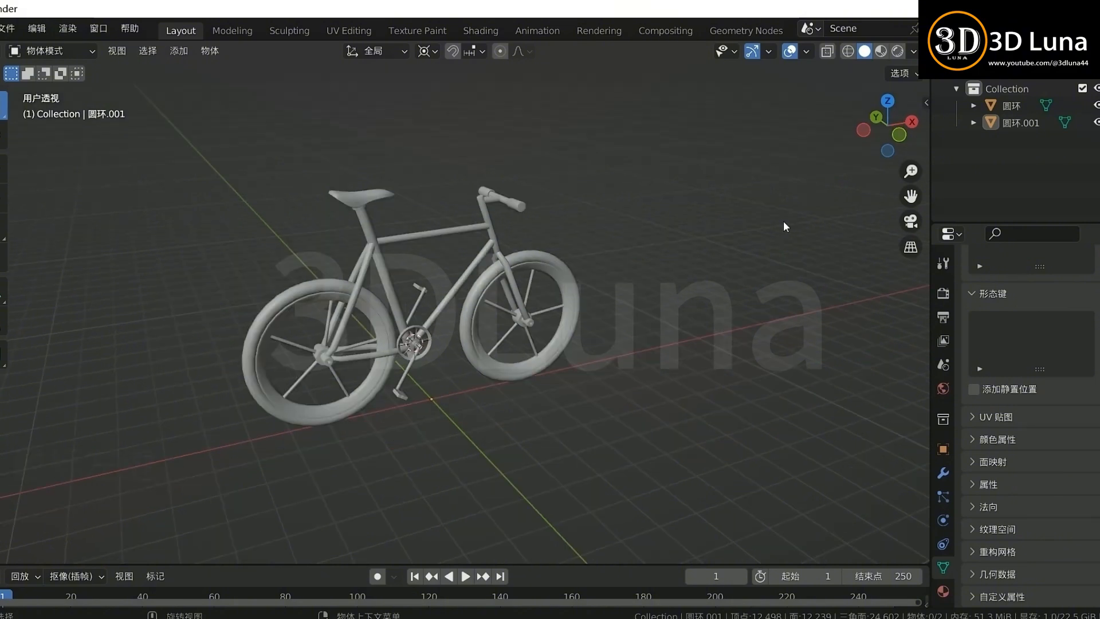
Step: Split the 3D viewport vertically and turn the narrow new area into an Image Editor
right_click(905, 42)
click(897, 56)
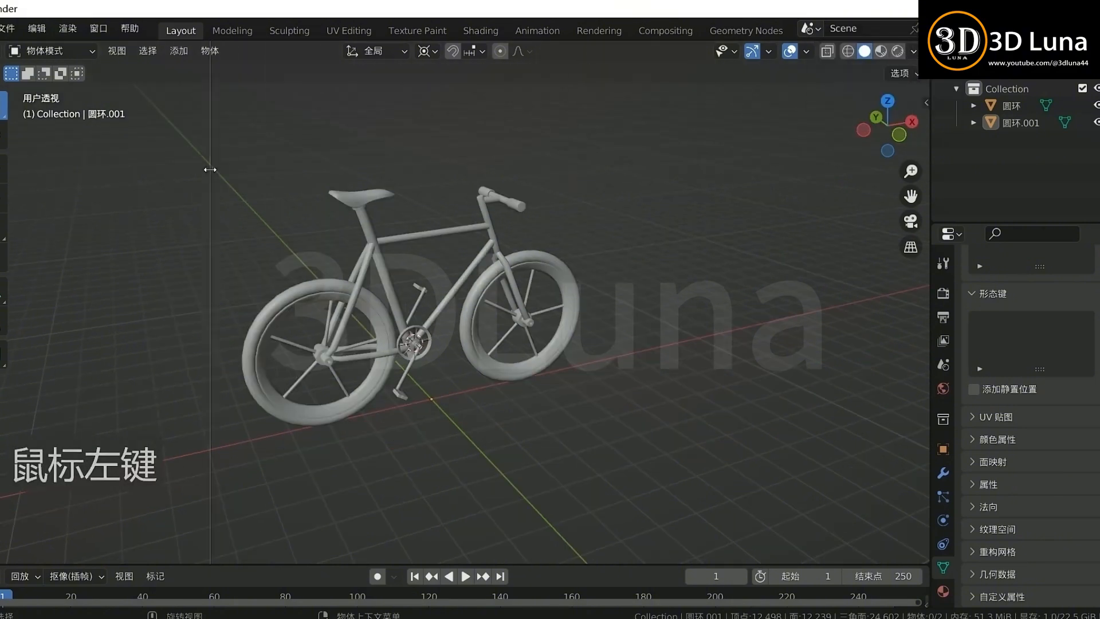
click(210, 169)
click(2, 51)
click(52, 115)
Step: Load the reference photo 1681615364722.jpg from File Explorer into the Image Editor
click(367, 617)
drag(195, 289, 104, 315)
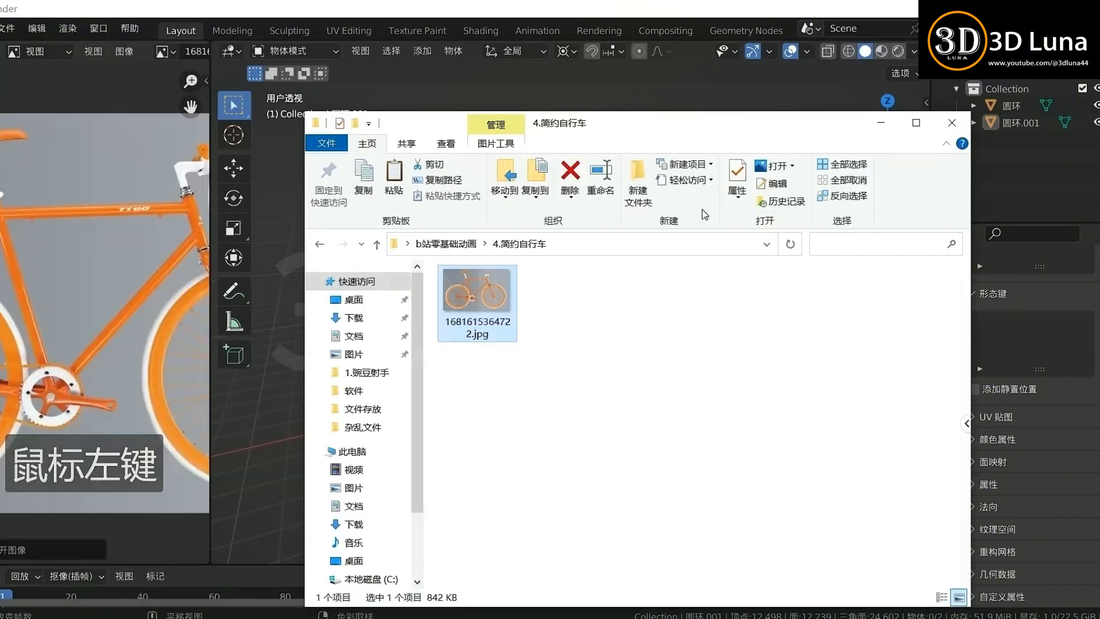
click(295, 315)
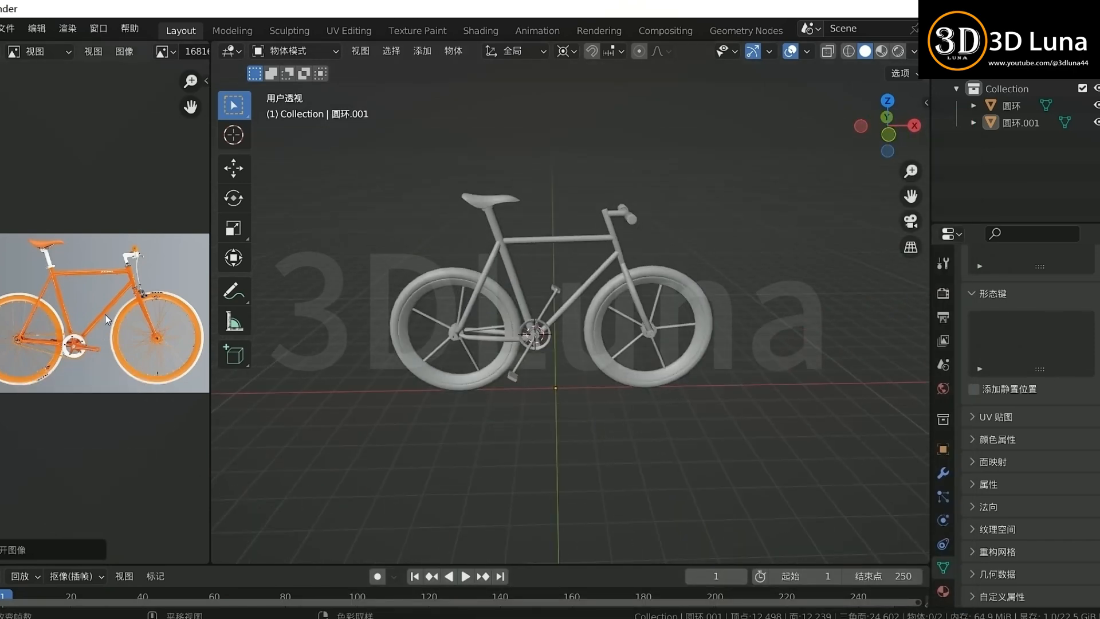
Step: Switch the viewport to rendered shading and use an environment texture for the world colour
click(898, 51)
click(944, 293)
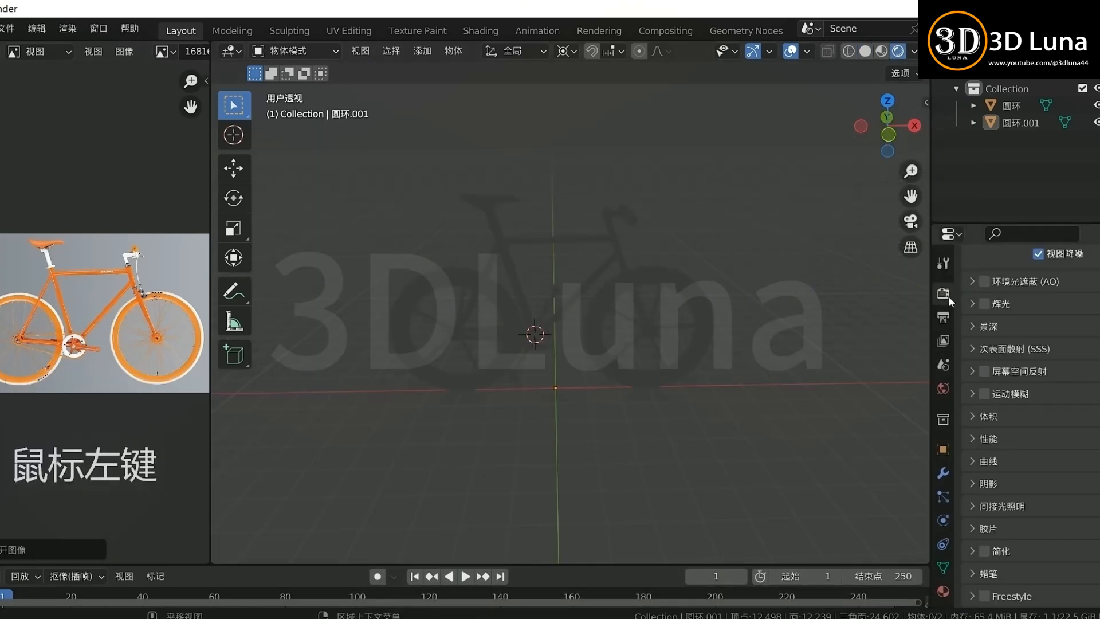
click(943, 388)
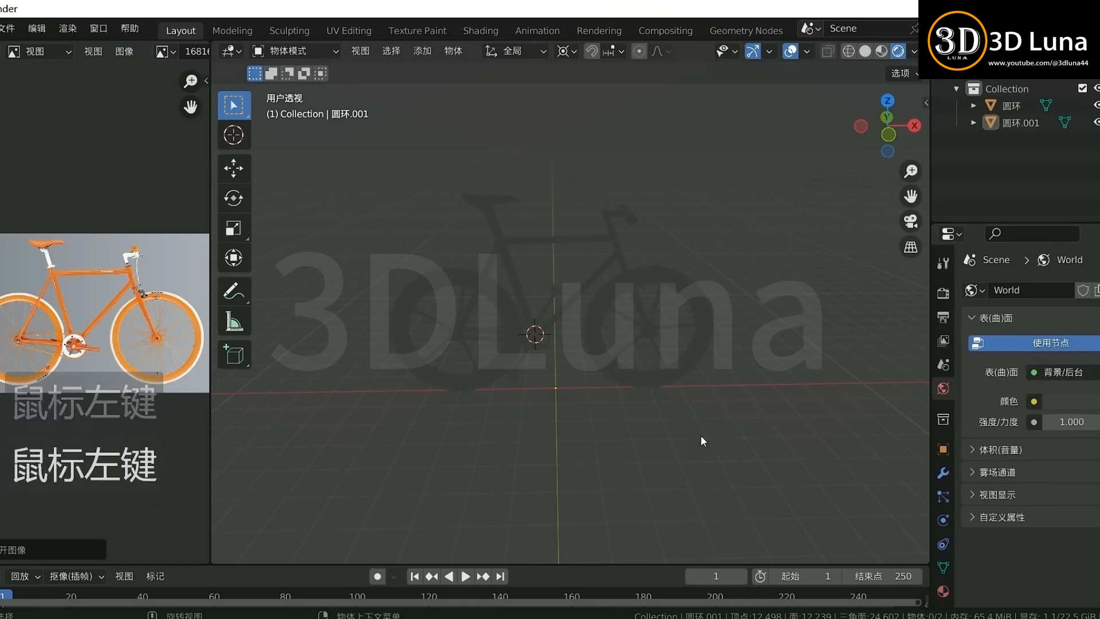
click(1034, 401)
click(751, 220)
Step: Load the glass-passage HDR image from E:\HDR as the world's environment texture
click(1084, 422)
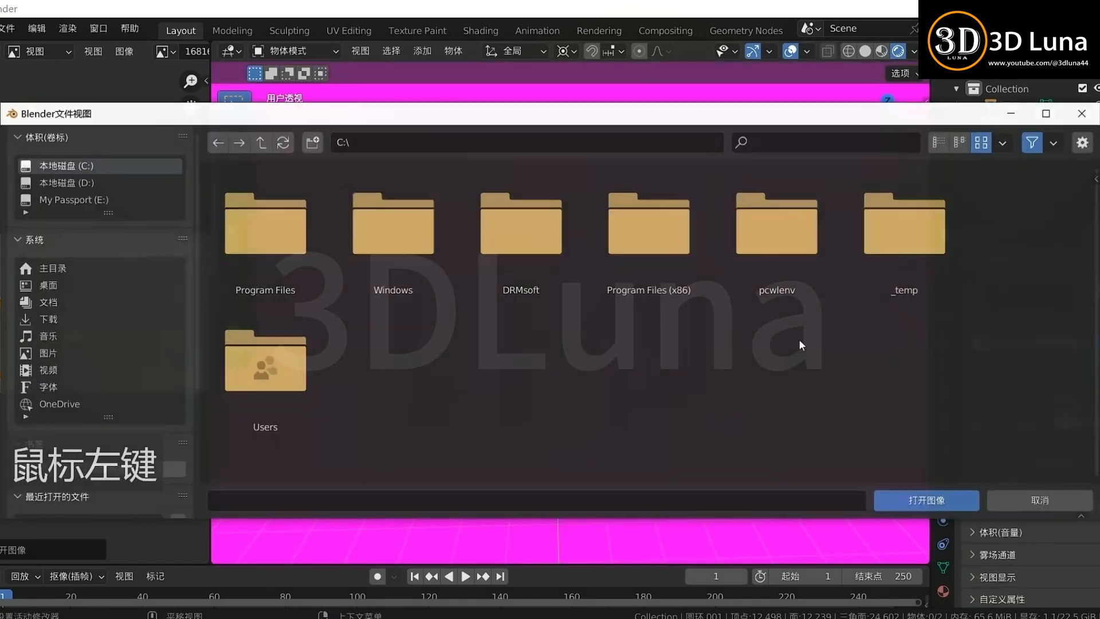
click(98, 200)
scroll(651, 390, down, 5)
click(906, 350)
click(928, 499)
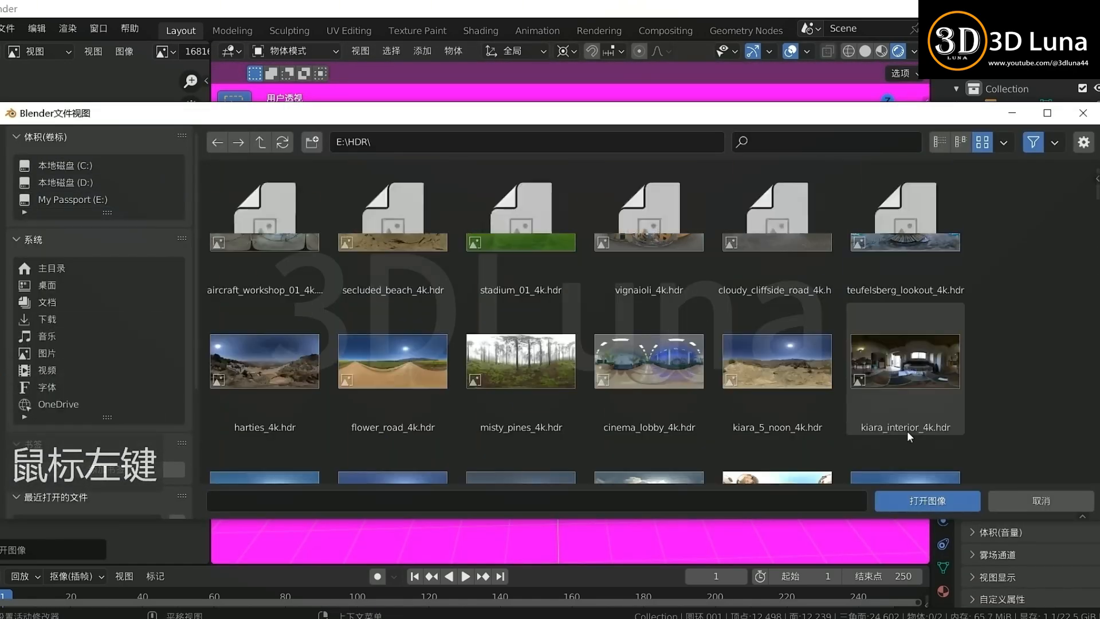
scroll(907, 431, down, 6)
click(907, 424)
click(917, 499)
Step: Add a mesh circle with 8 vertices and return the viewport to solid shading
middle_drag(624, 394, 594, 415)
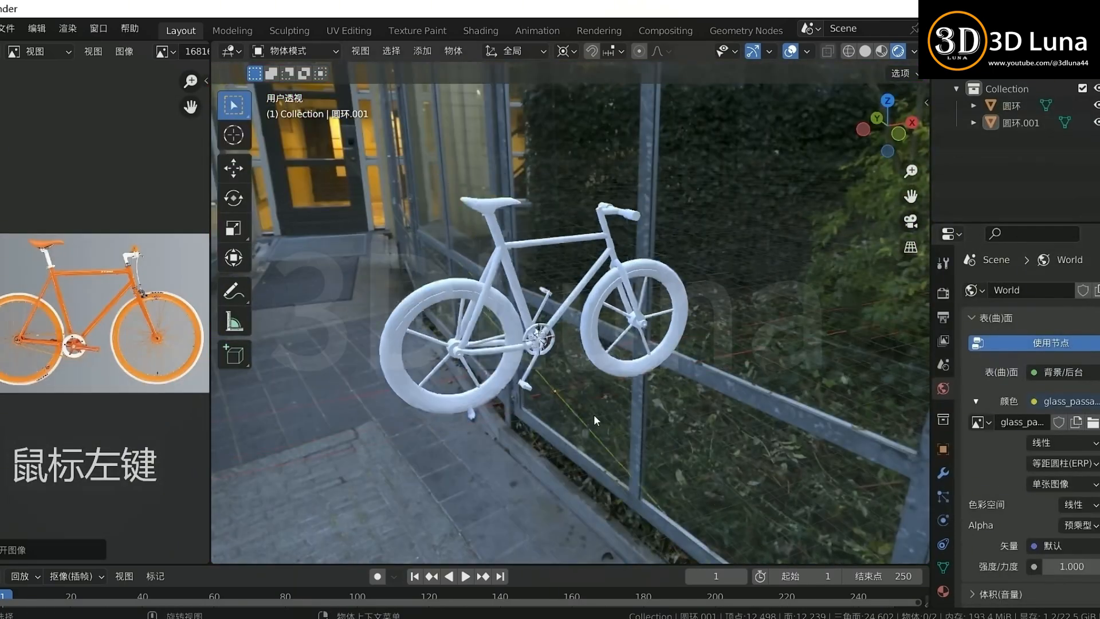
key(shift+a)
mouse_move(573, 284)
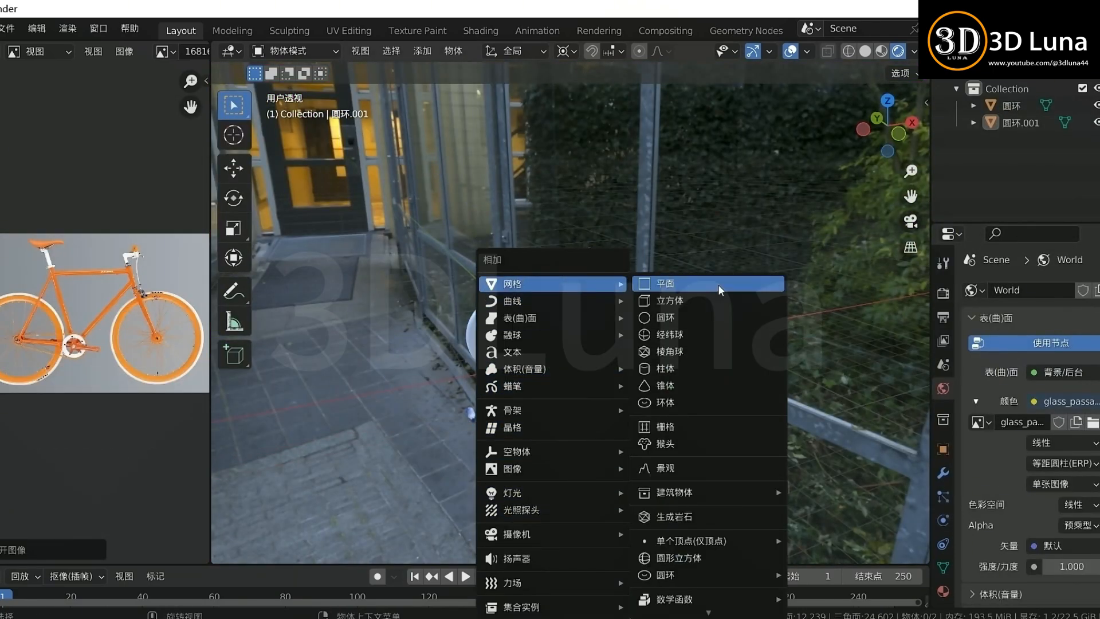
click(719, 319)
text(8)
key(Return)
click(866, 51)
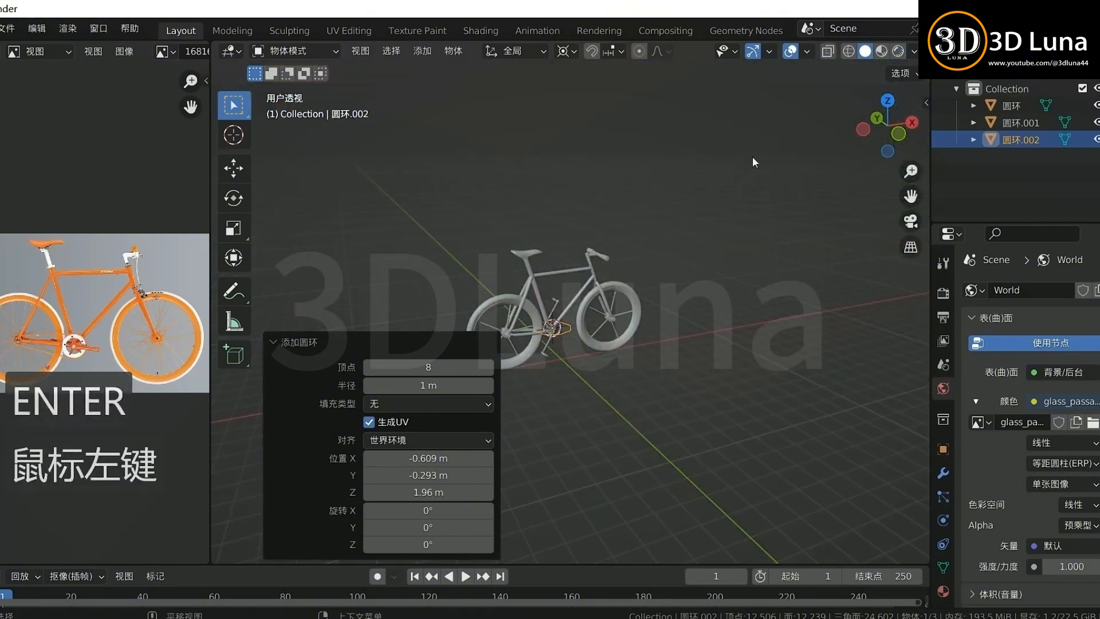
Step: Lower the new circle about 1.56 m along Z towards the ground and view it from the front
click(572, 330)
key(g)
key(z)
click(581, 359)
key(KP_1)
shift+middle_drag(586, 404, 658, 346)
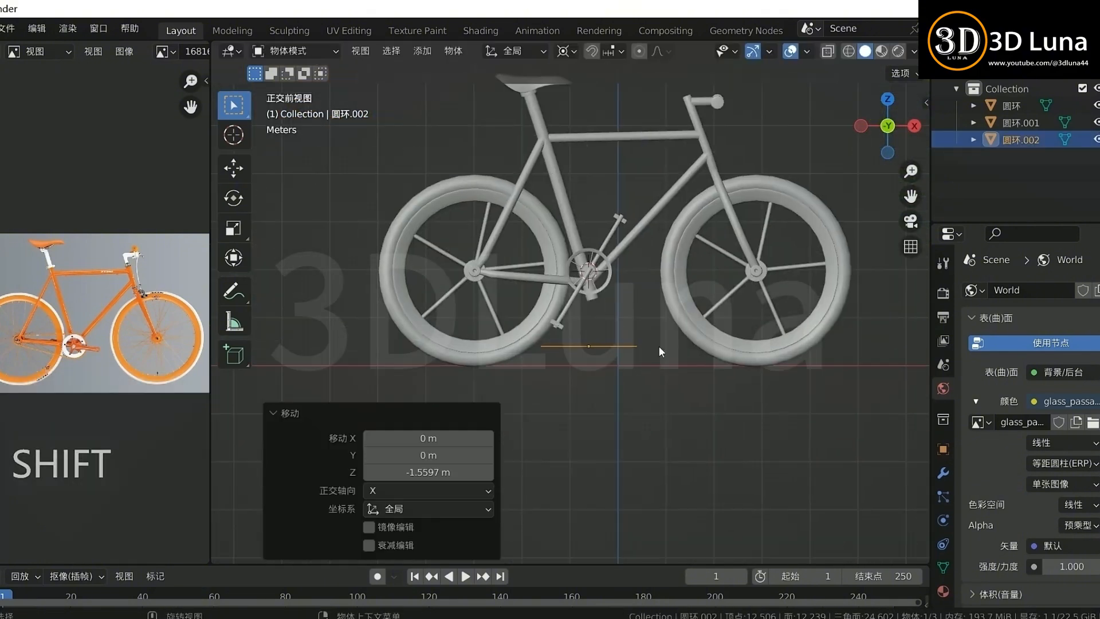
Step: Set the transform pivot point to the median point for scaling the circle
scroll(683, 366, down, 1)
key(s)
right_click(803, 390)
click(567, 51)
click(592, 143)
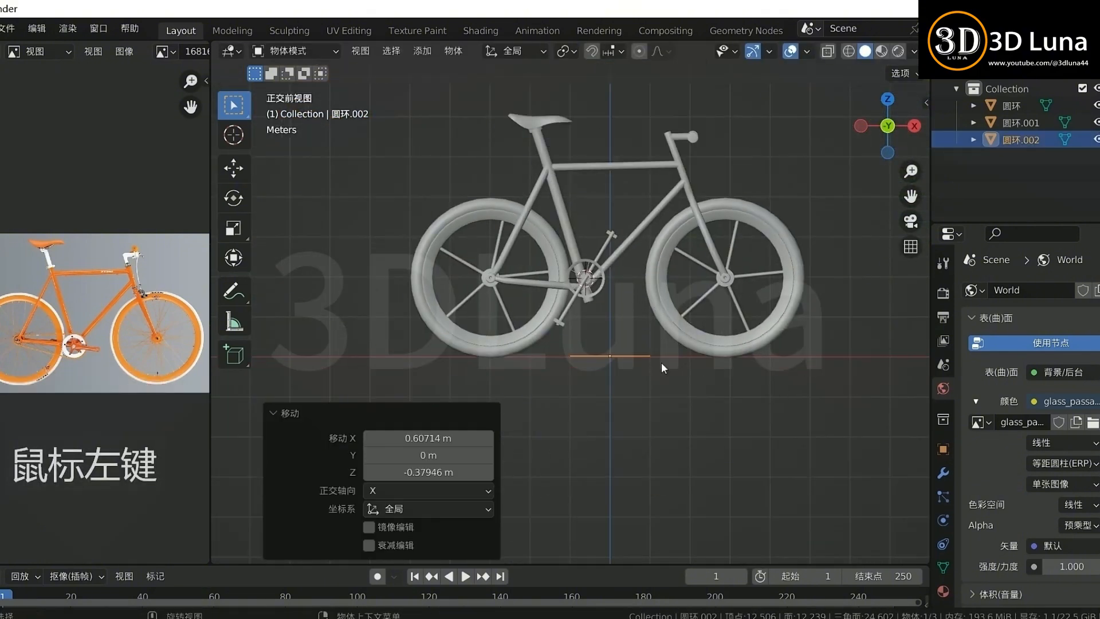
Step: Enlarge the circle around the bicycle, extrude its edges inward into a ring and fill the inner opening with a face
click(789, 383)
middle_drag(799, 395, 811, 334)
key(Tab)
key(e)
key(s)
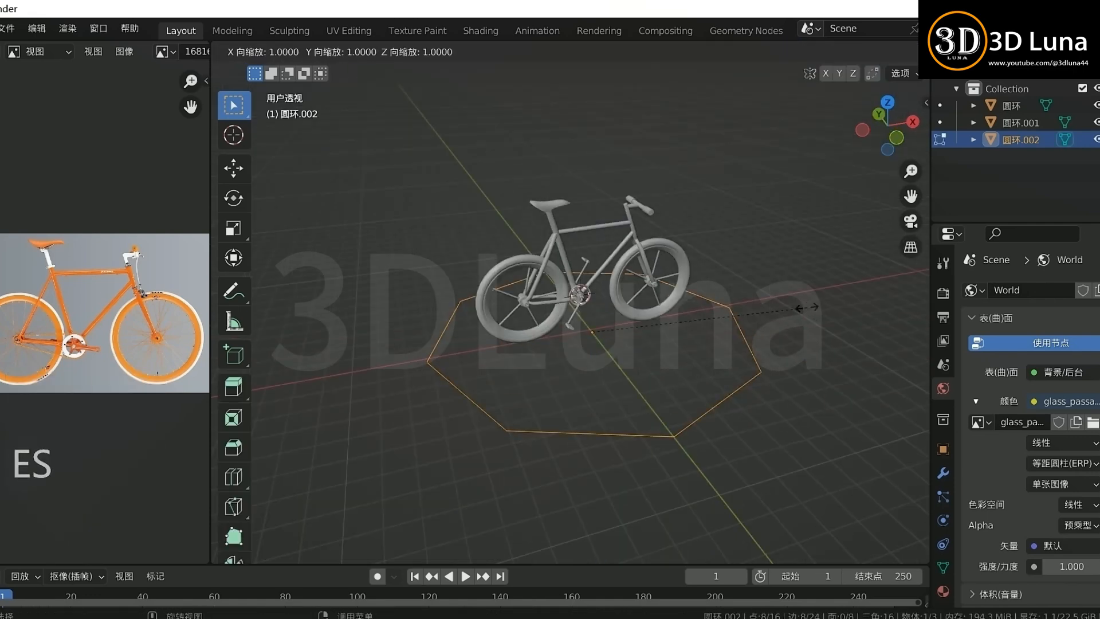
click(681, 346)
key(f)
Step: Extrude the disc's outer edge loop outward and raise it about 30 m along Z to form a bowl-shaped backdrop
key(Tab)
key(Tab)
alt+click(745, 340)
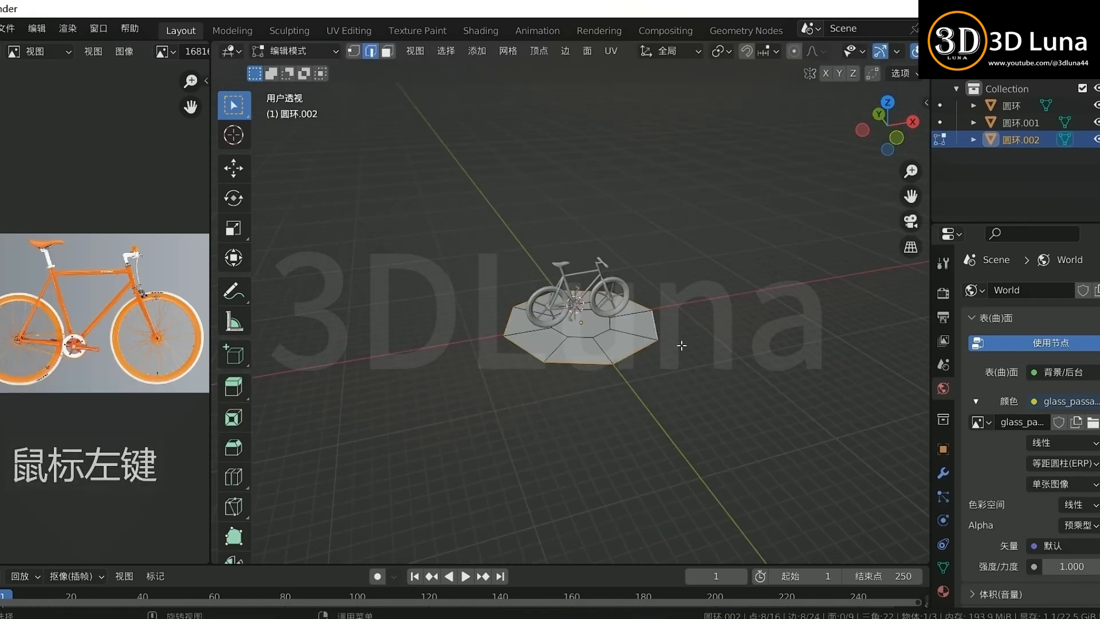
key(e)
key(s)
click(899, 354)
key(g)
key(z)
click(782, 389)
key(g)
key(z)
click(825, 373)
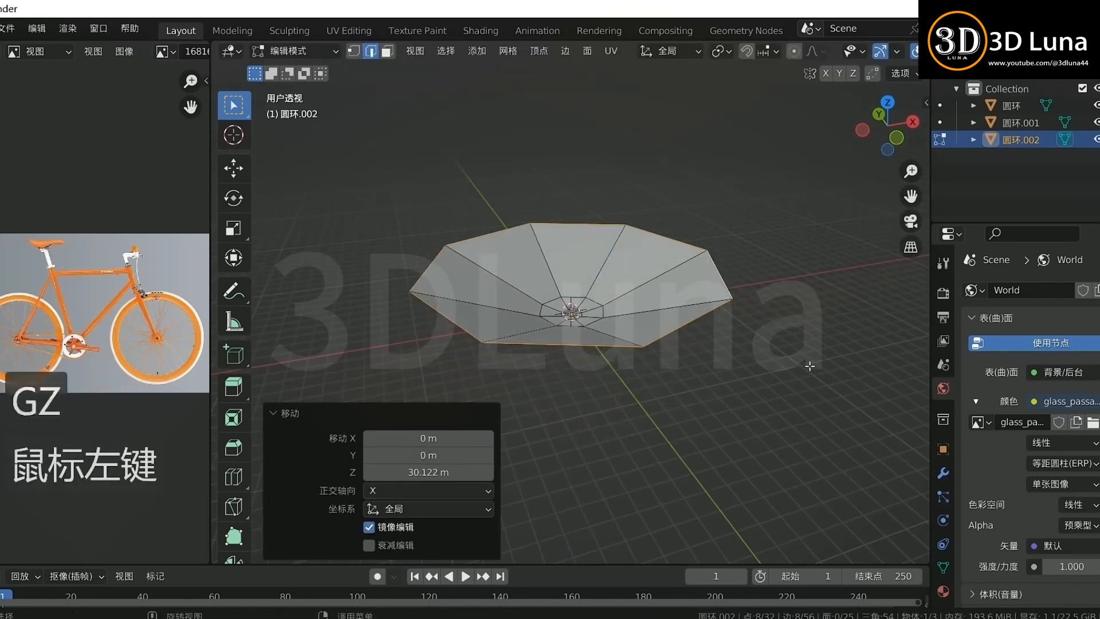
Step: Shade the bowl-shaped backdrop smooth and scale it up around the bicycle, ending with a factor of about 1.8
key(Tab)
right_click(611, 106)
click(610, 106)
key(s)
click(677, 348)
key(s)
click(756, 372)
scroll(628, 312, up, 15)
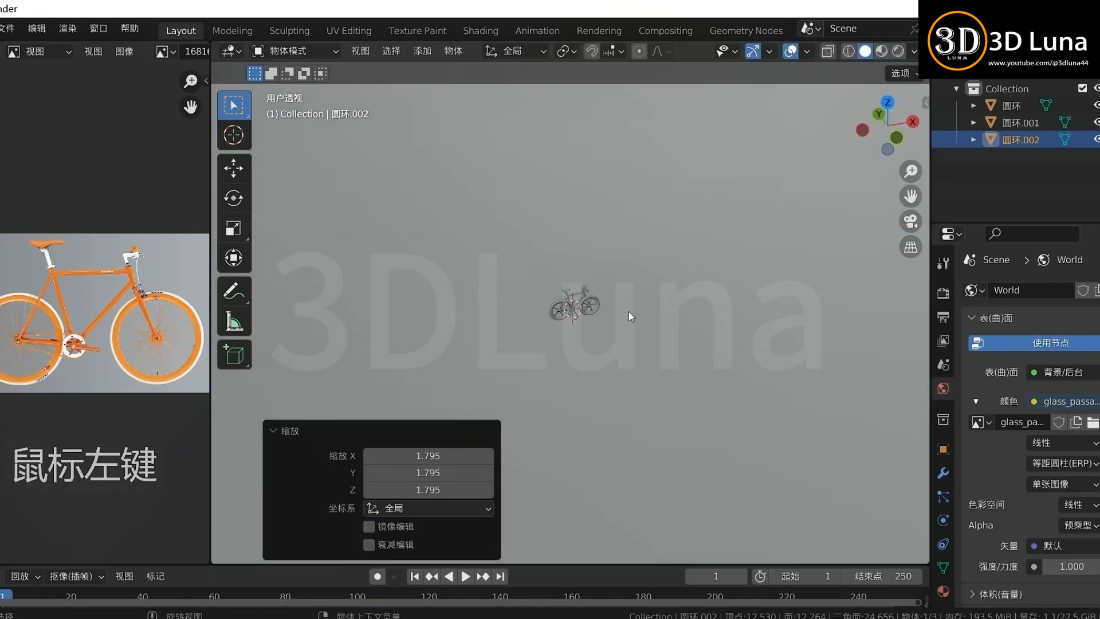
middle_drag(629, 311, 768, 359)
click(769, 358)
shift+middle_drag(785, 279, 775, 319)
Step: Switch the viewport to rendered shading and create a new material for the backdrop
click(898, 52)
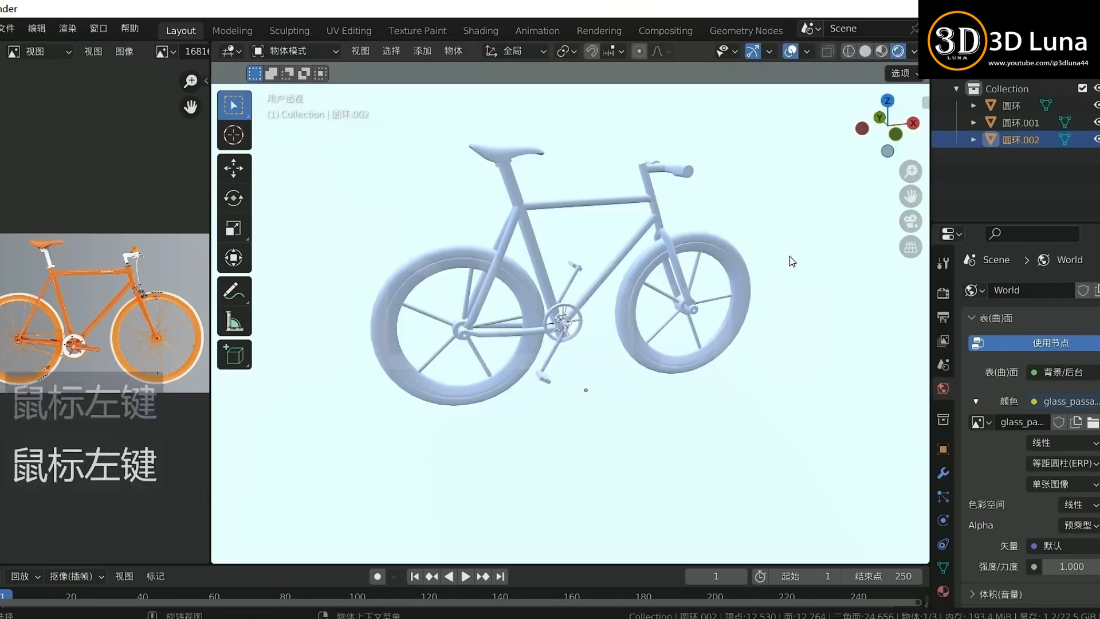
scroll(980, 464, down, 3)
click(943, 592)
click(1066, 362)
scroll(1016, 510, down, 1)
scroll(1016, 515, down, 6)
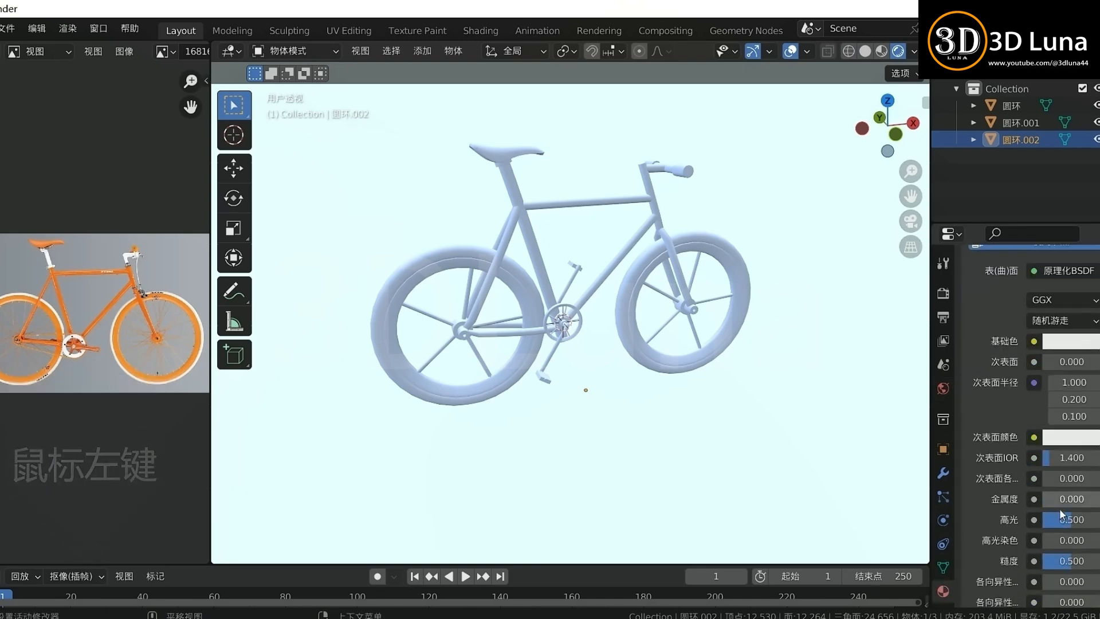
Step: Set the backdrop material's specular to 0, its roughness to 1 and its base colour to a dark orange
click(1091, 343)
mouse_move(1088, 101)
mouse_down()
mouse_move(1092, 165)
mouse_move(1088, 116)
mouse_up()
drag(1005, 189, 992, 206)
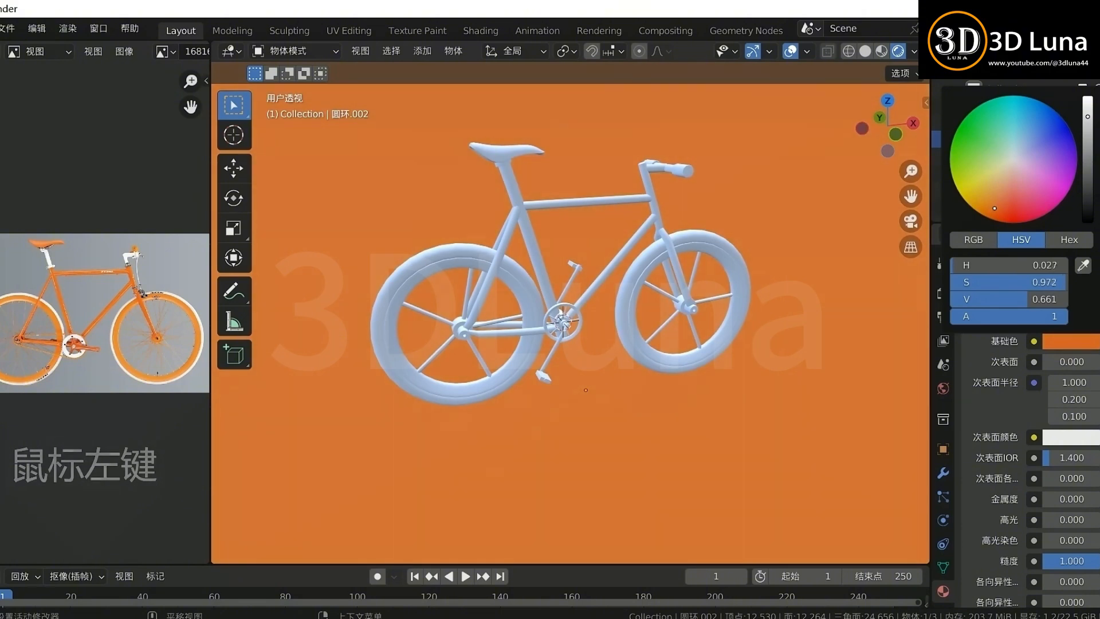
drag(1088, 116, 1088, 137)
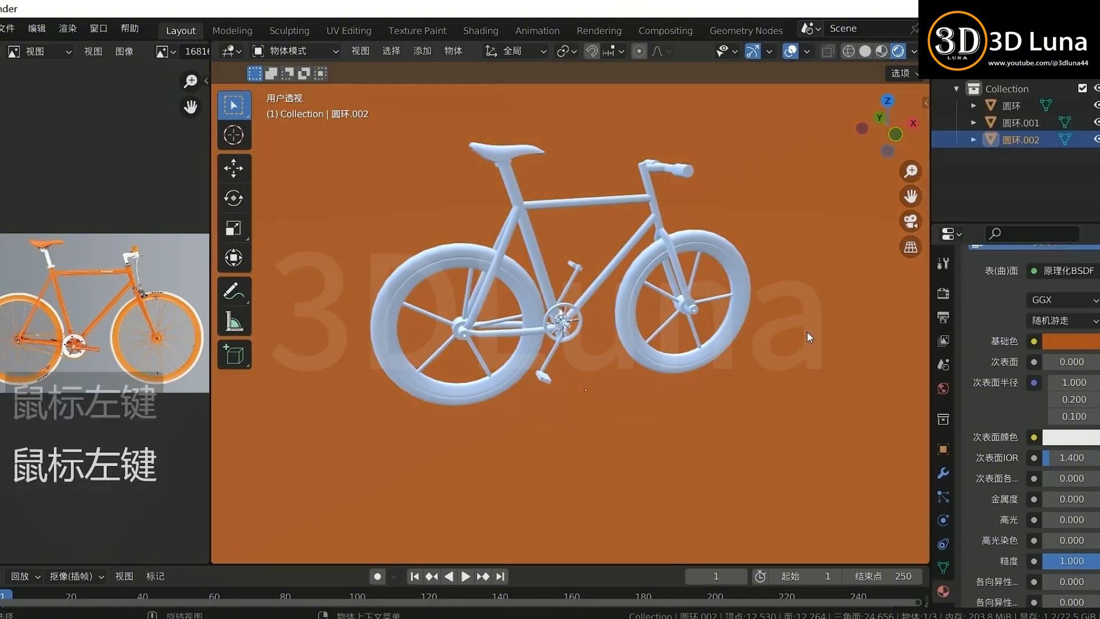
Step: Give the bicycle its own material with an orange base colour sampled from the reference photo
middle_drag(748, 325, 742, 312)
scroll(733, 311, up, 1)
shift+middle_drag(633, 283, 660, 344)
click(661, 345)
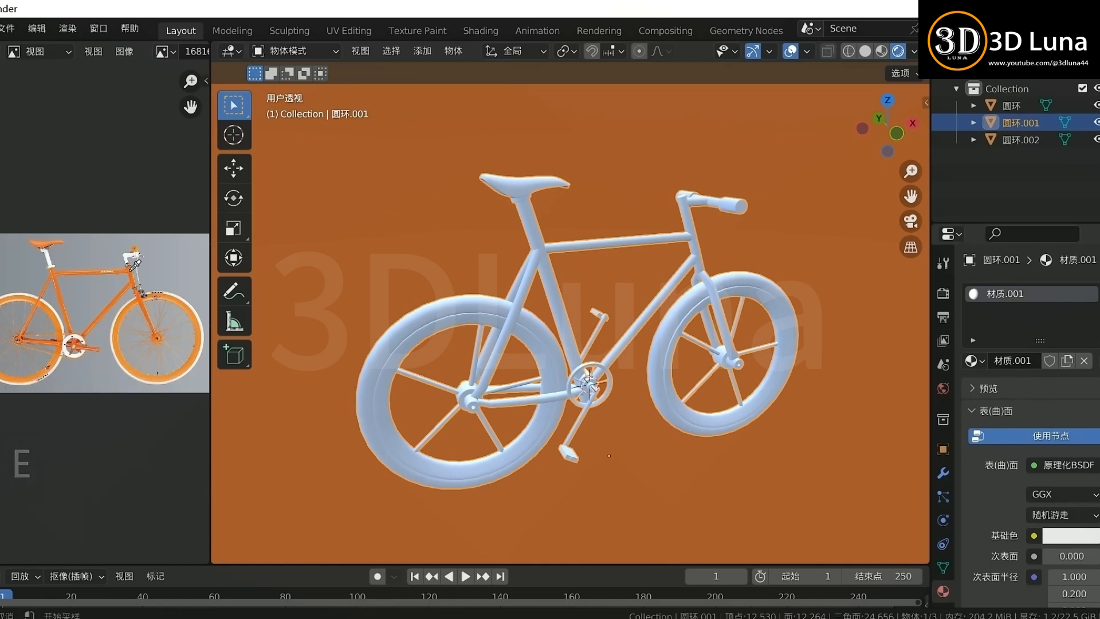
click(725, 306)
click(764, 284)
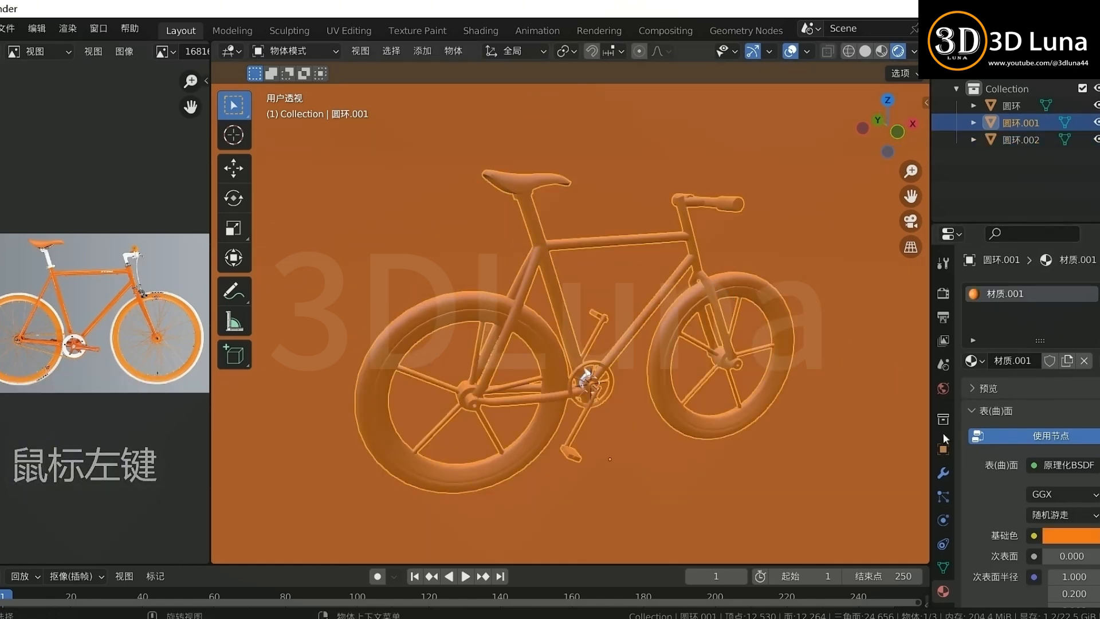
click(1069, 535)
Step: Change the backdrop material's base colour to a yellowish orange that stands out from the bicycle
click(804, 332)
mouse_move(773, 325)
middle_down()
mouse_move(744, 322)
mouse_move(794, 332)
middle_up()
click(1069, 535)
mouse_move(1089, 359)
mouse_down()
mouse_move(1089, 317)
mouse_move(1088, 327)
mouse_up()
drag(996, 400, 984, 399)
drag(1089, 327, 1088, 314)
Step: Join the separate crank part at the bottom bracket with the bicycle into a single object
middle_drag(774, 368, 757, 376)
shift+middle_drag(606, 383, 597, 352)
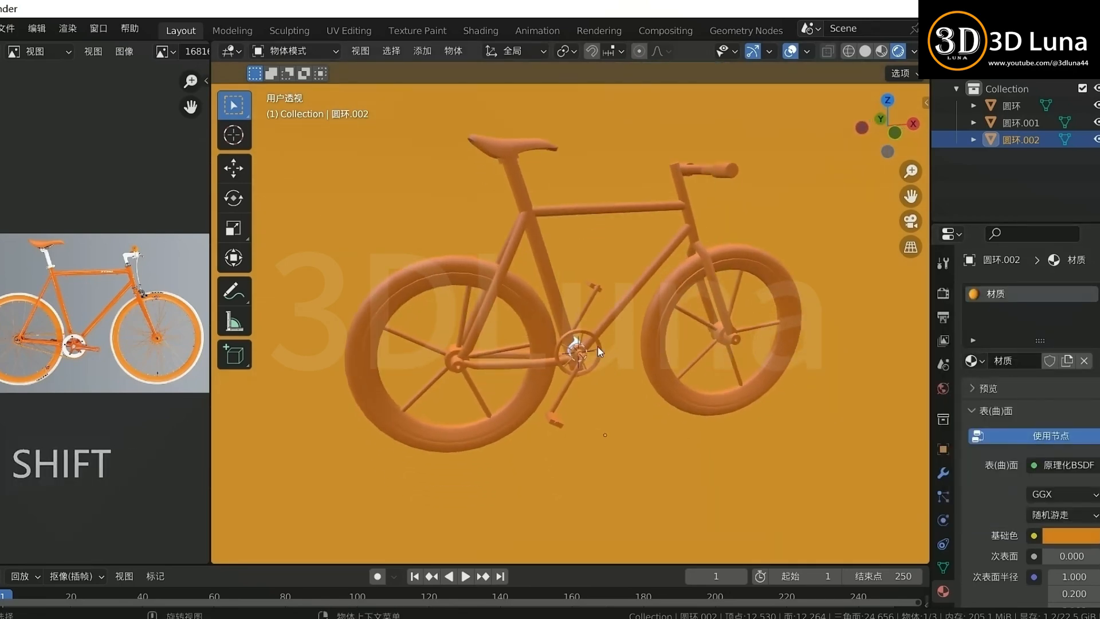
click(580, 345)
click(577, 343)
shift+click(609, 322)
key(ctrl+j)
Step: Rename the backdrop object to wuxianbeij and the bicycle object to zixc
click(1029, 126)
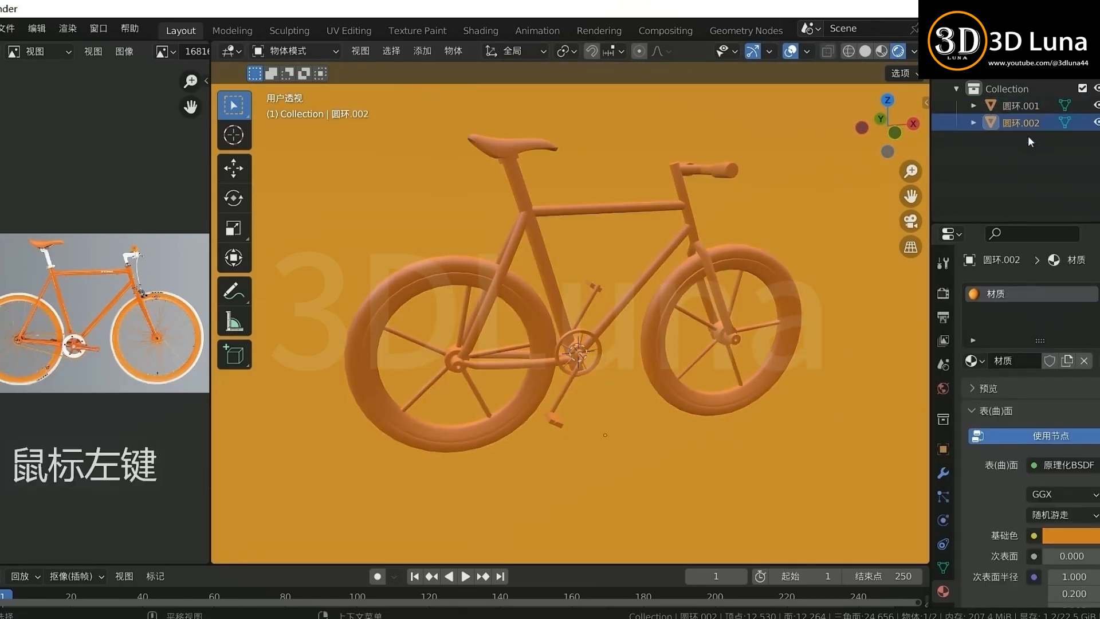
double_click(1026, 123)
text(wuxianbeij)
key(Return)
double_click(1017, 122)
text(zixc)
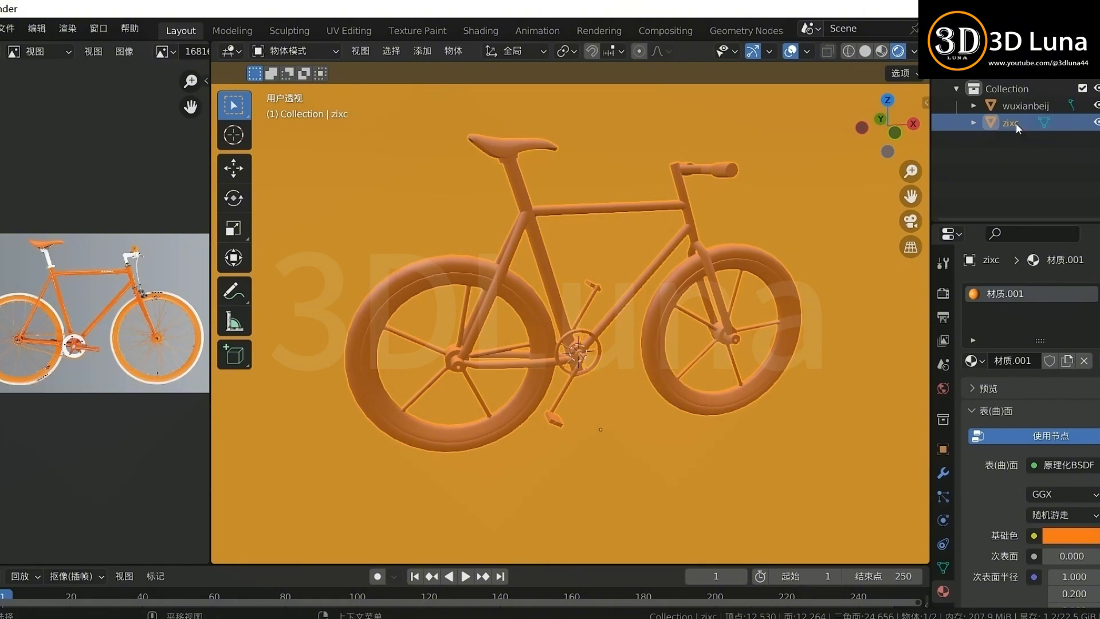
Step: Add a second material slot with a new white material to the bicycle
click(623, 392)
scroll(623, 392, up, 1)
click(664, 367)
click(1099, 294)
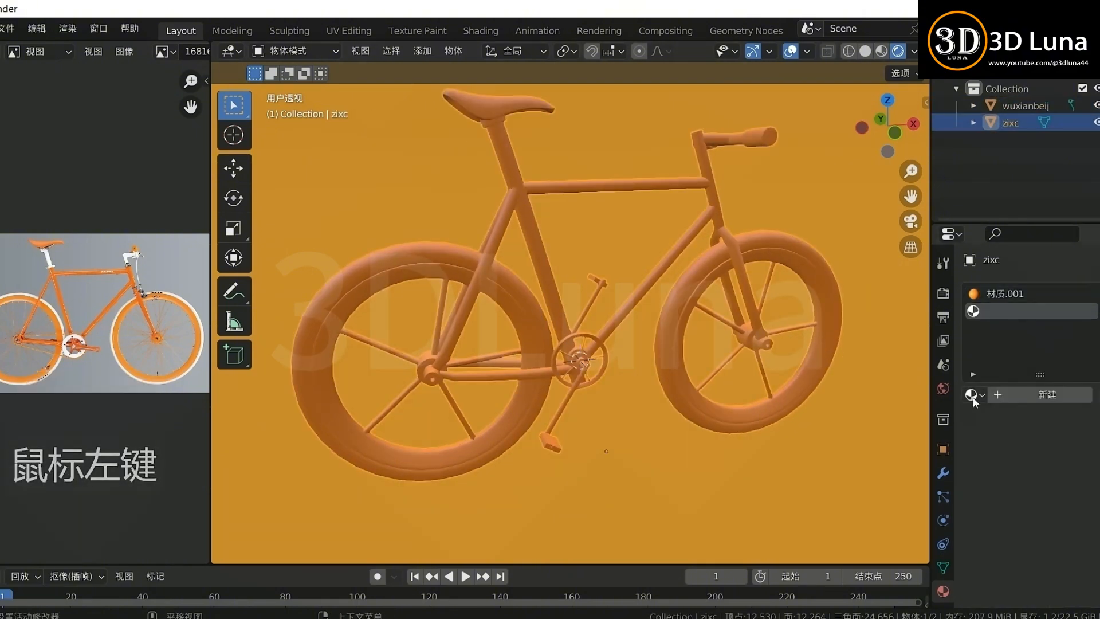
click(1026, 395)
Step: Select both tyres of the bicycle mesh and assign the white material to them
key(Tab)
click(625, 401)
key(l)
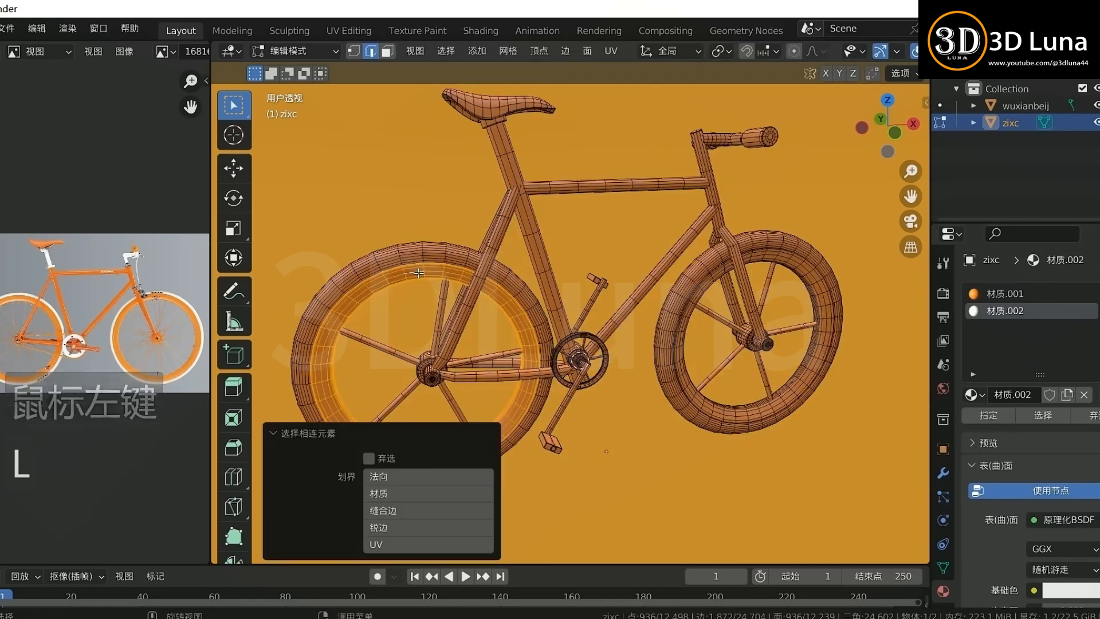
key(l)
click(458, 259)
key(l)
key(l)
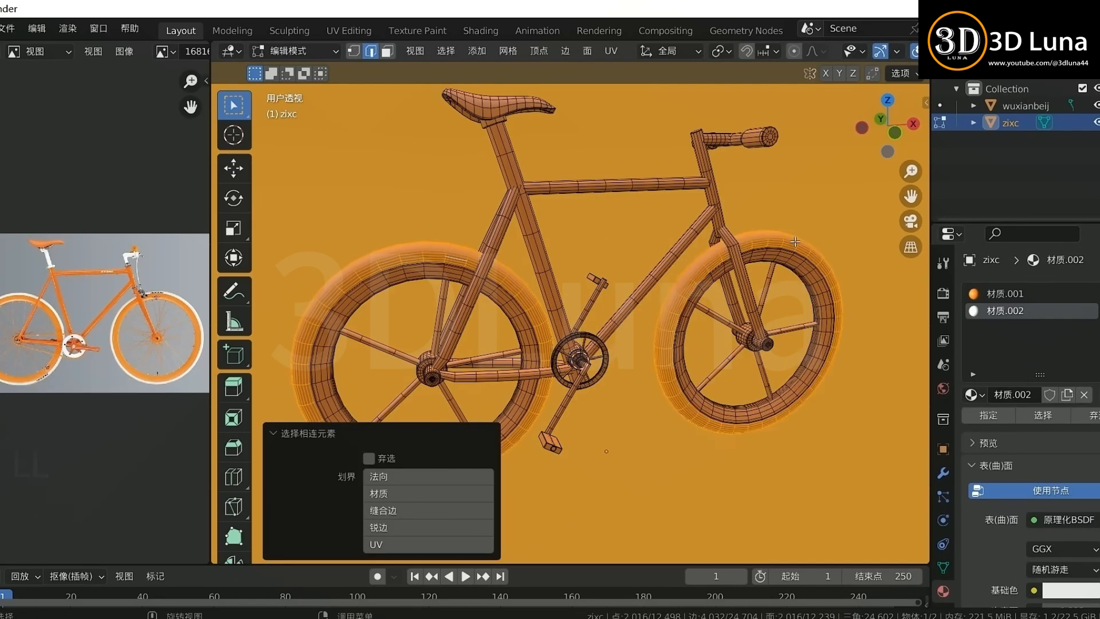
click(996, 415)
key(Tab)
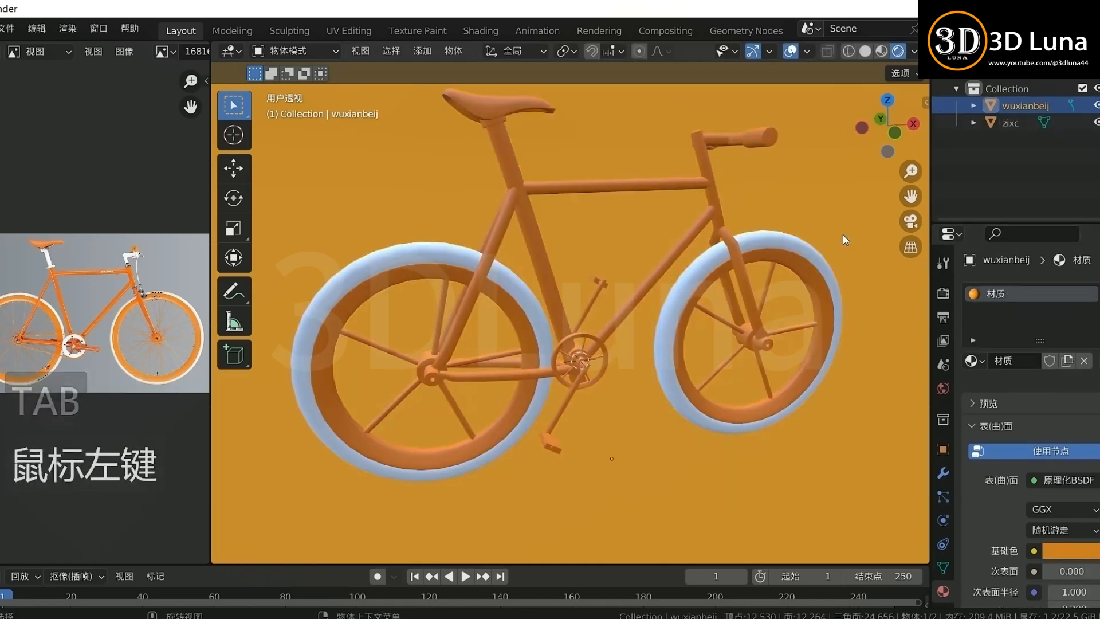
Step: Hide the wuxianbeij backdrop and show the bicycle mesh from the front in edit mode
key(Tab)
key(KP_1)
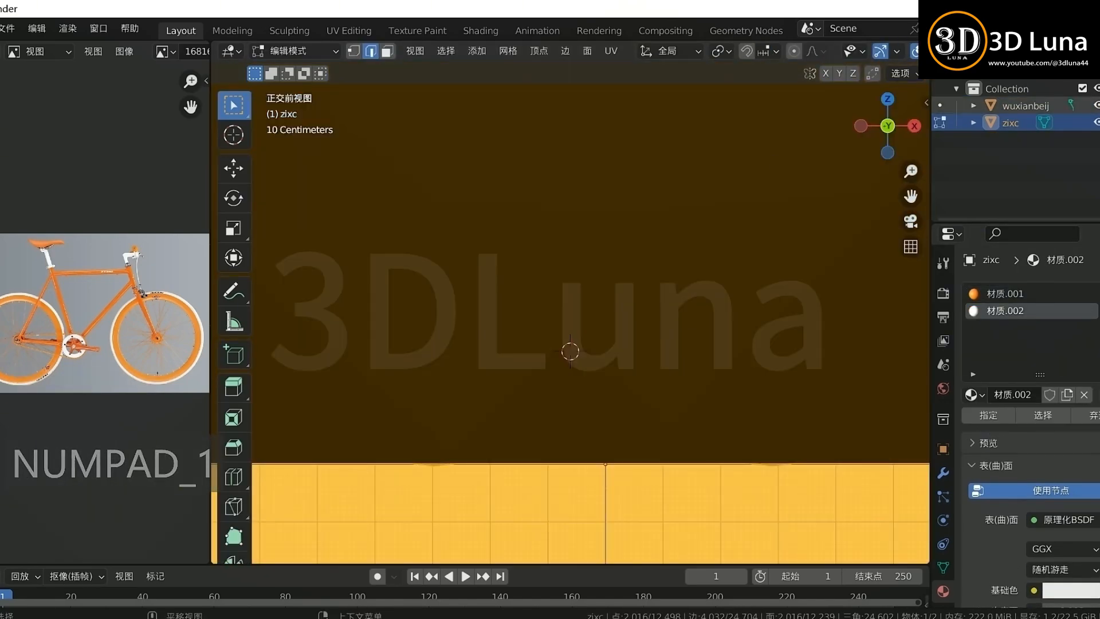
click(1097, 106)
scroll(610, 219, up, 1)
shift+middle_drag(610, 219, 682, 349)
scroll(607, 272, up, 1)
Step: Add a loop cut across the seatpost just above the joint with the top tube
key(3)
drag(433, 145, 653, 231)
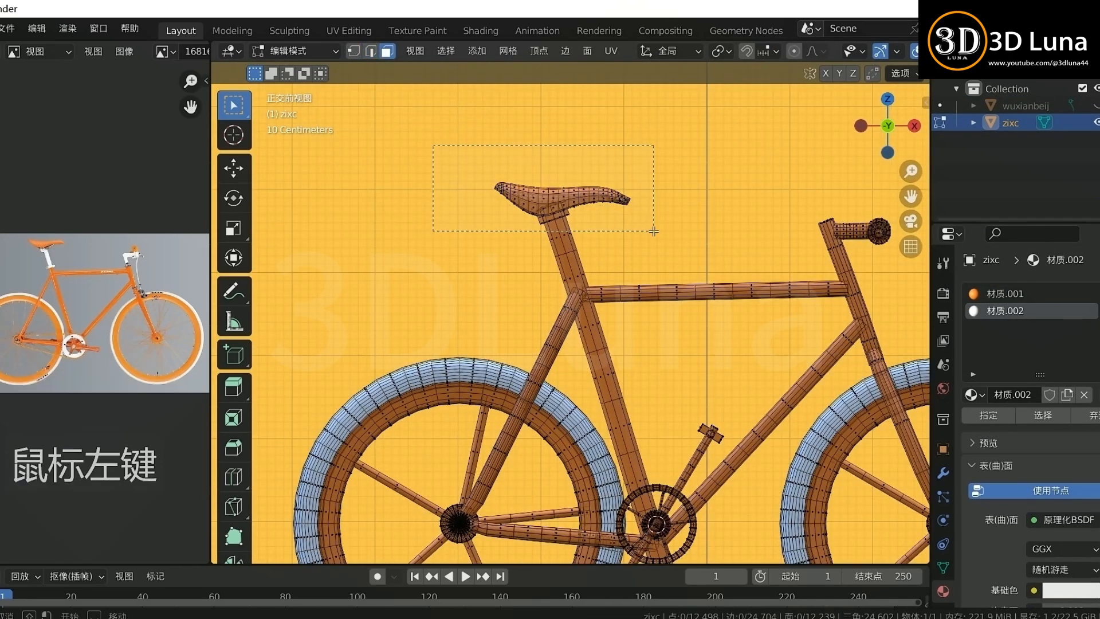
key(ctrl+KP_Add)
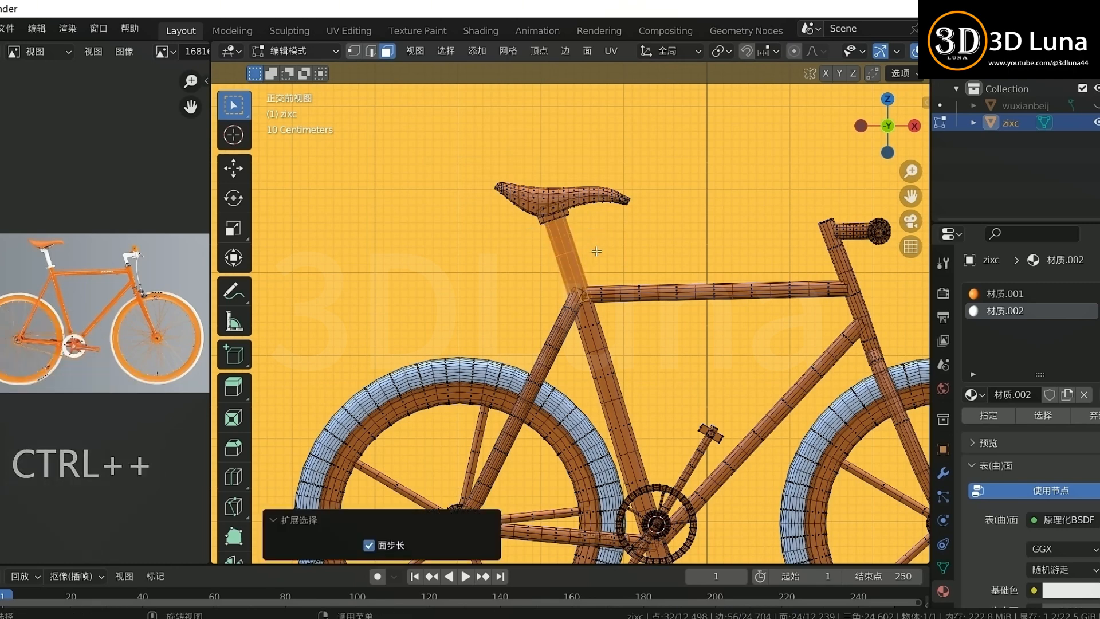
scroll(599, 252, up, 2)
scroll(596, 258, down, 1)
key(ctrl+r)
click(593, 259)
click(591, 253)
Step: Select the seatpost faces above the frame together with the saddle clamp and assign the white material to them
key(3)
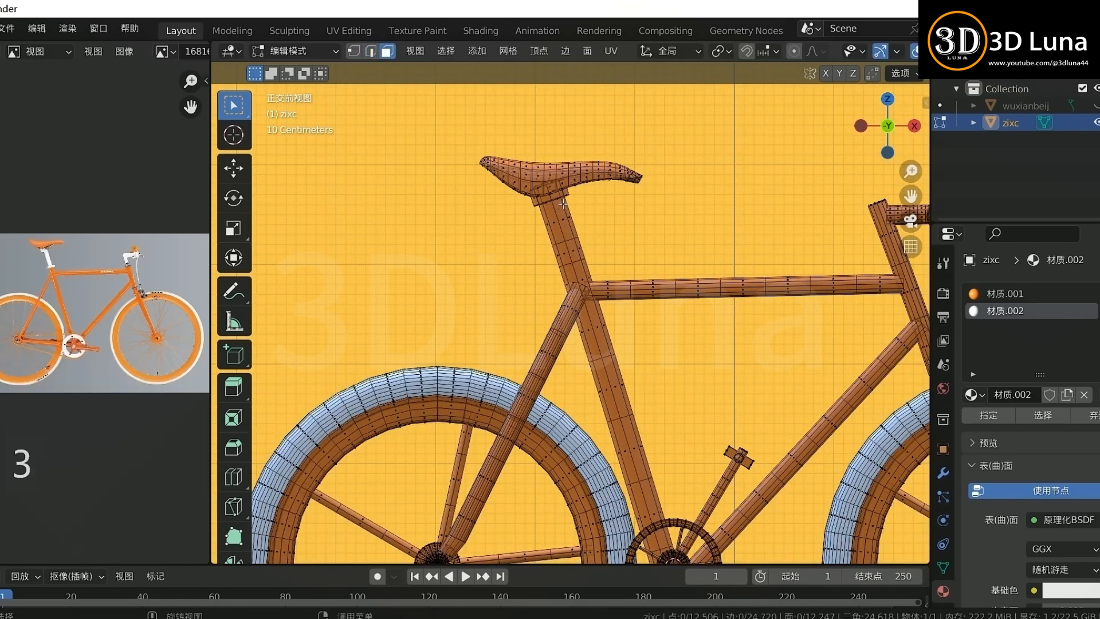
click(564, 225)
scroll(567, 192, up, 1)
key(2)
double_click(555, 178)
key(ctrl+KP_Add)
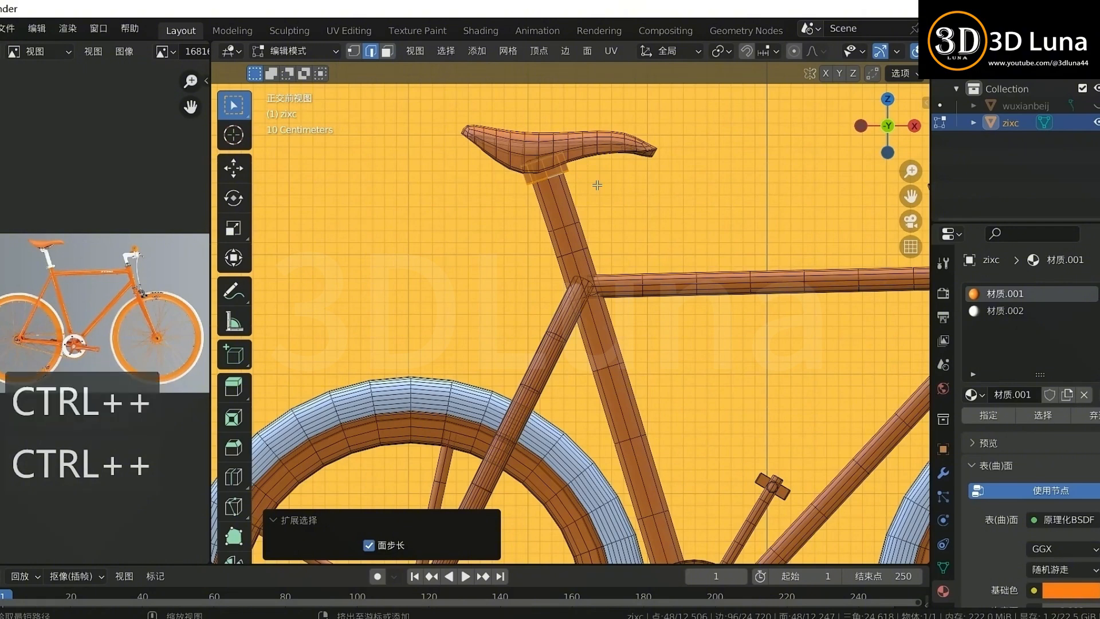
key(alt+z)
key(3)
shift+drag(525, 194, 610, 246)
scroll(614, 243, down, 4)
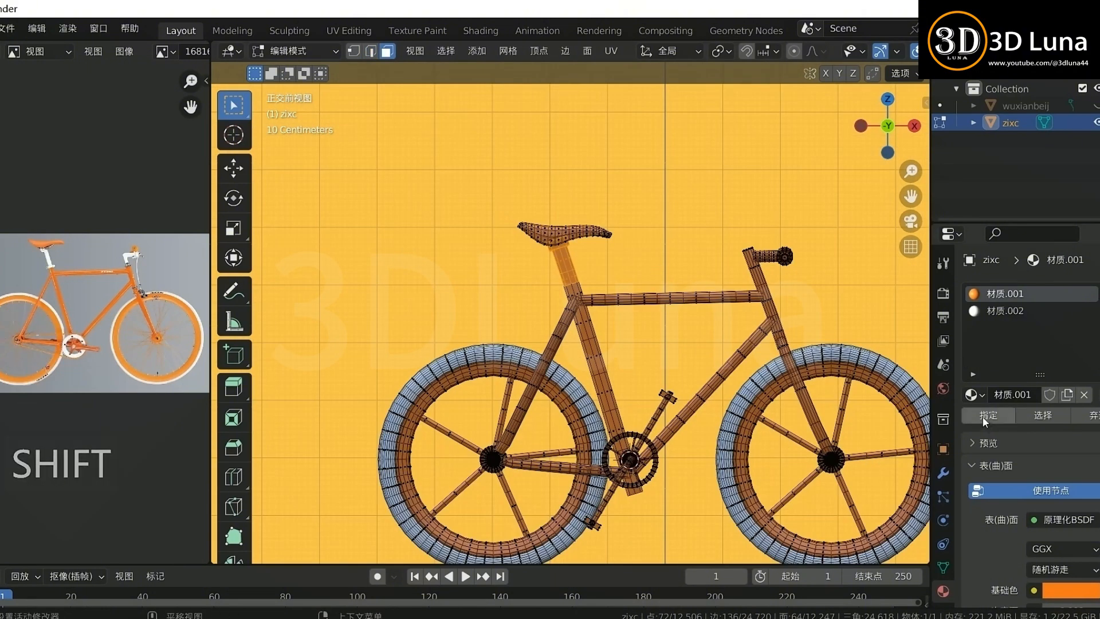
click(1001, 311)
click(989, 416)
key(Tab)
Step: Assign the white material to the stem and handlebar, and give the handlebar grips the orange material
scroll(740, 318, up, 1)
shift+middle_drag(745, 322, 570, 318)
key(Tab)
scroll(568, 310, up, 1)
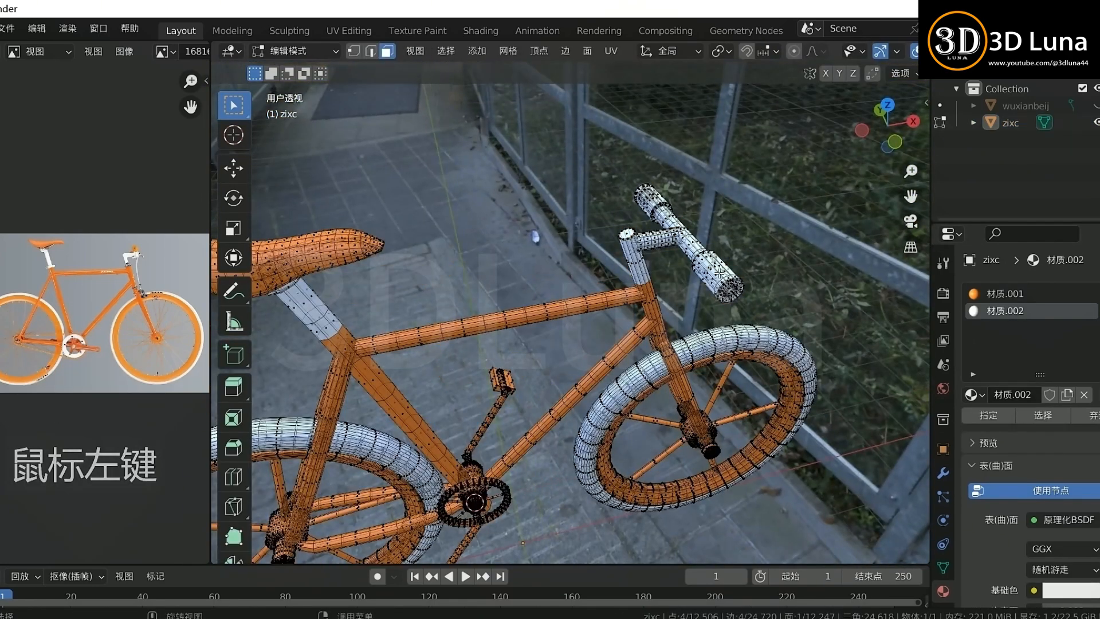
key(l)
click(1002, 293)
click(989, 416)
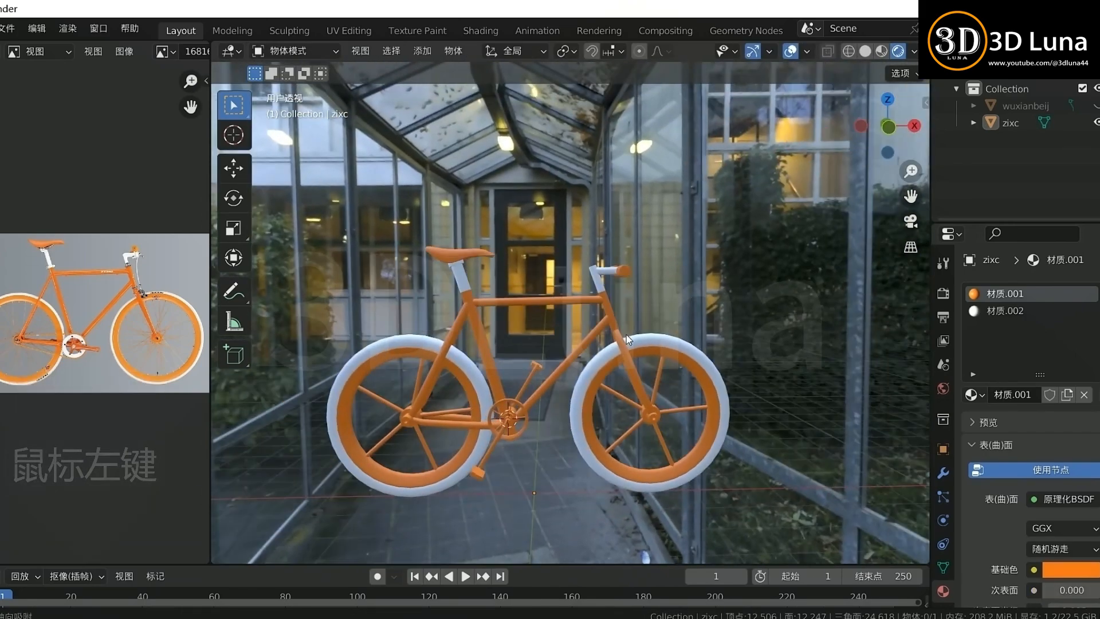
Step: Select the chainring's linked faces and assign the white material to them
scroll(494, 453, up, 2)
click(494, 452)
scroll(496, 487, up, 2)
shift+middle_drag(498, 510, 541, 394)
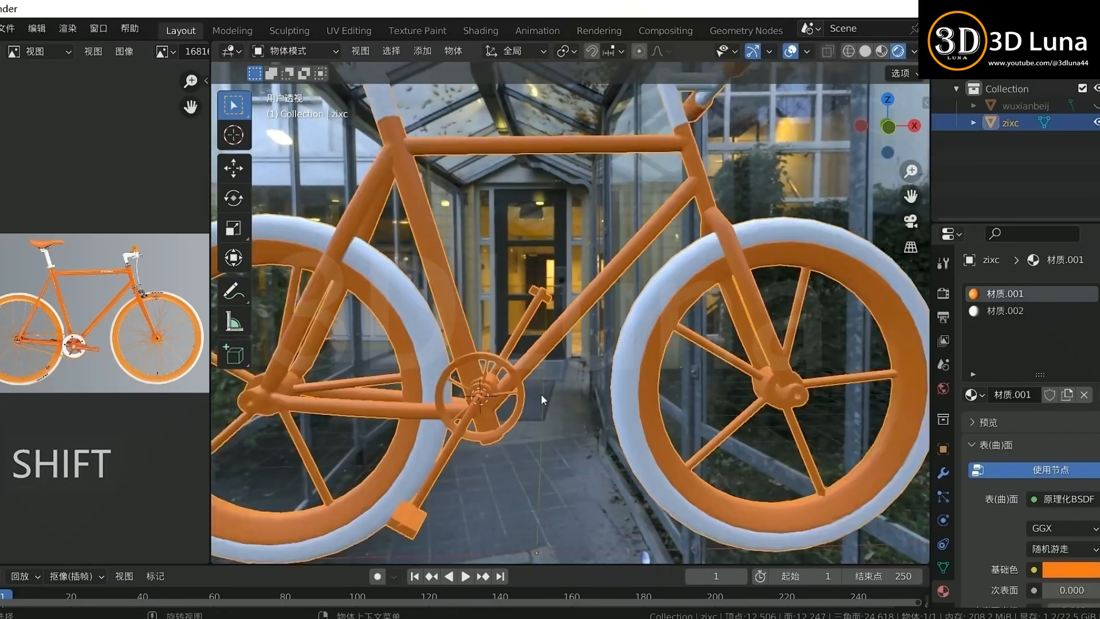
scroll(541, 393, up, 3)
key(Tab)
key(l)
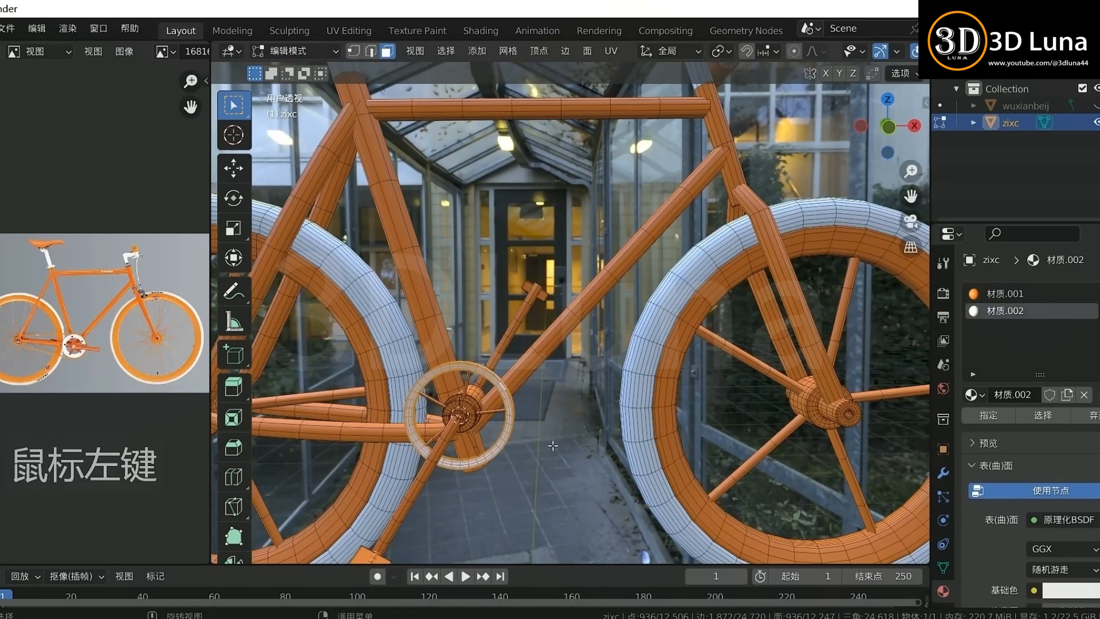
shift+middle_drag(533, 442, 572, 422)
Step: Select the small linked parts of the crank and pedals and assign the white material to them
middle_drag(485, 387, 424, 378)
click(468, 369)
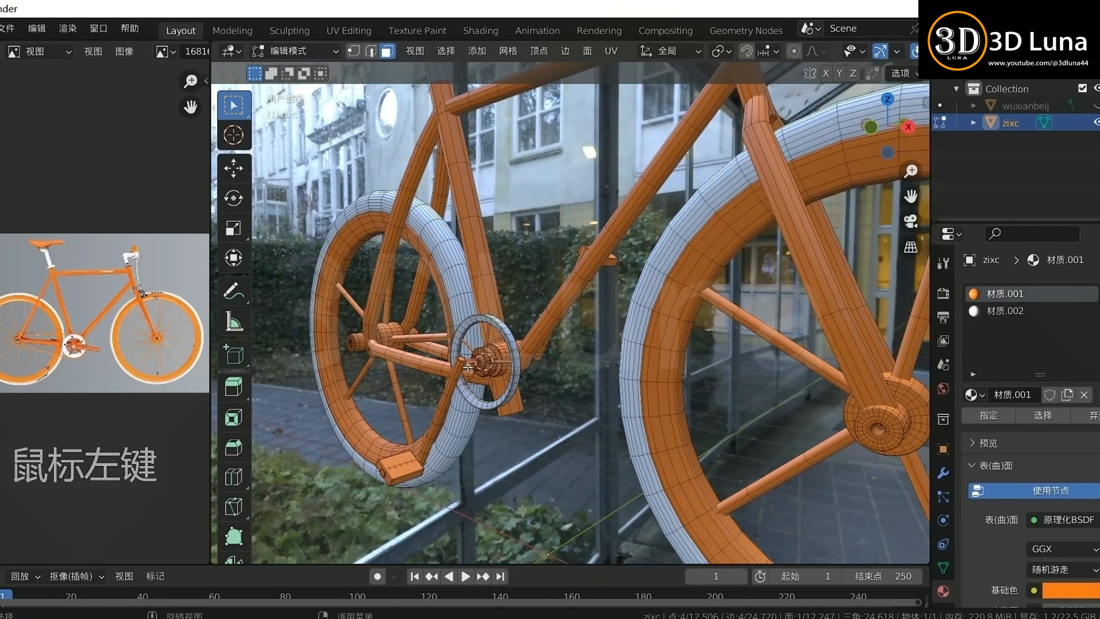
key(l)
middle_drag(545, 365, 459, 363)
key(l)
middle_drag(607, 348, 545, 367)
key(l)
middle_drag(631, 270, 831, 246)
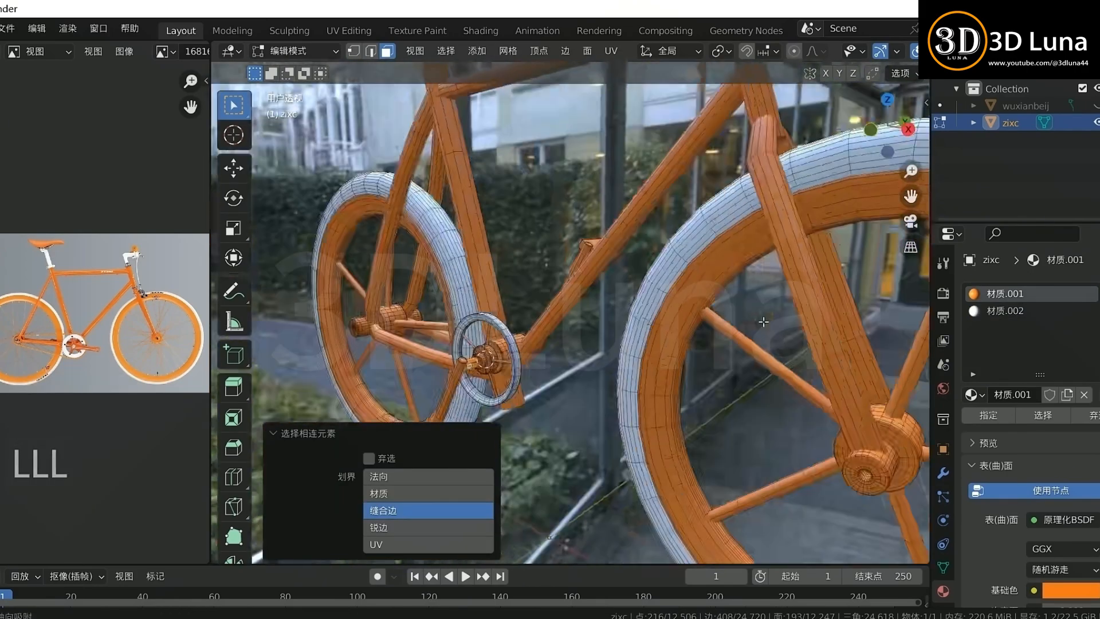
middle_drag(453, 436, 597, 413)
click(1002, 311)
key(Tab)
Step: Check the two-colour bicycle from several angles and make the wuxianbeij backdrop visible again
middle_drag(696, 415, 387, 417)
click(575, 443)
scroll(576, 442, down, 3)
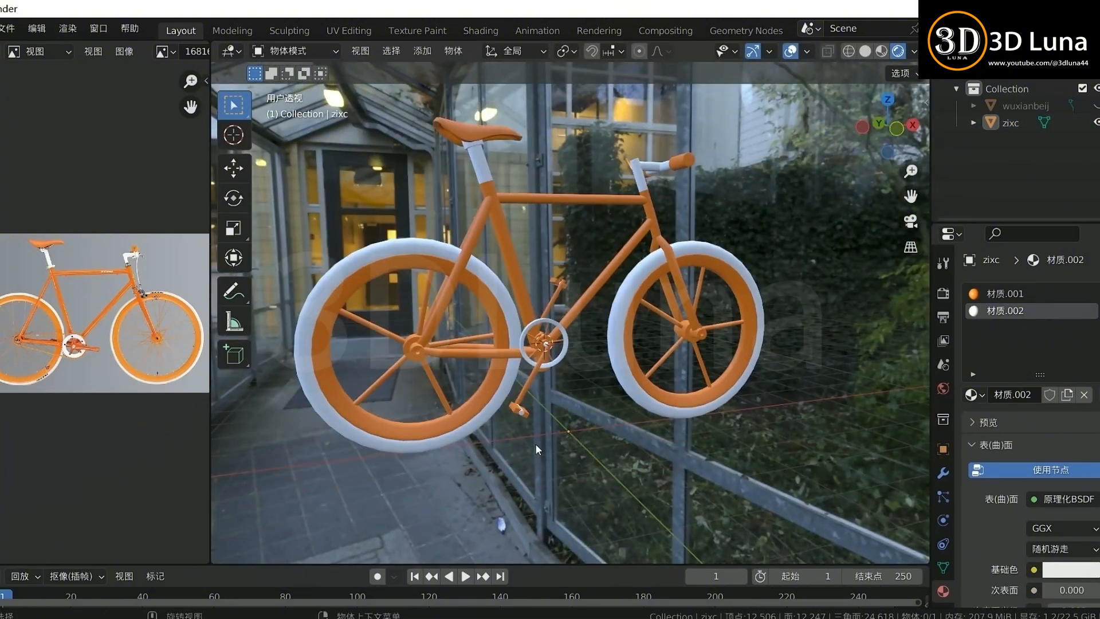
middle_drag(570, 429, 500, 425)
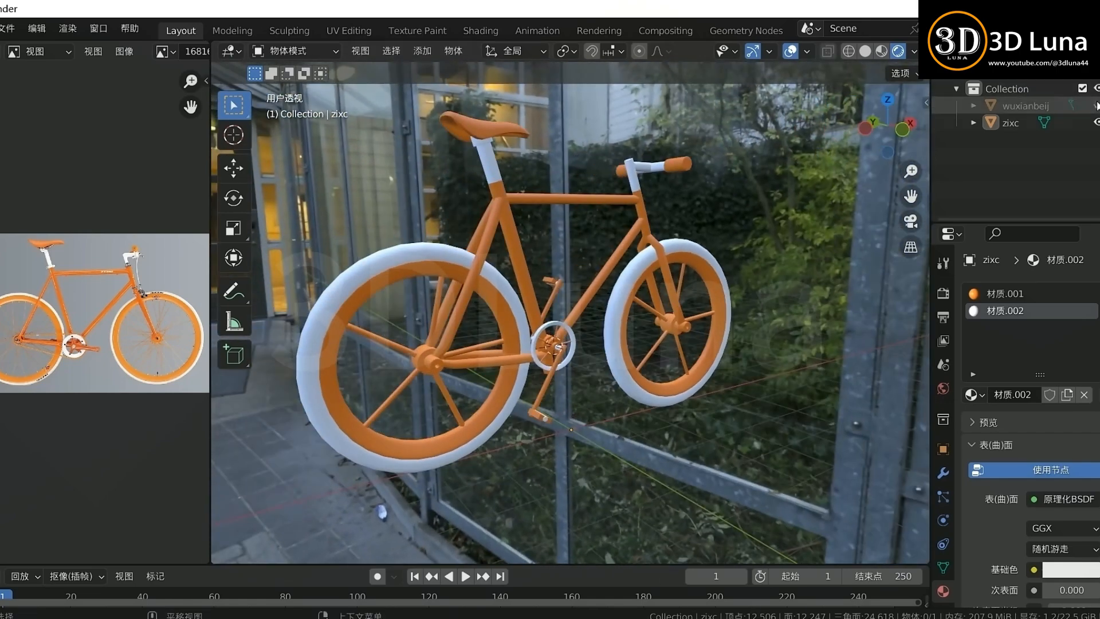
middle_drag(578, 322, 640, 323)
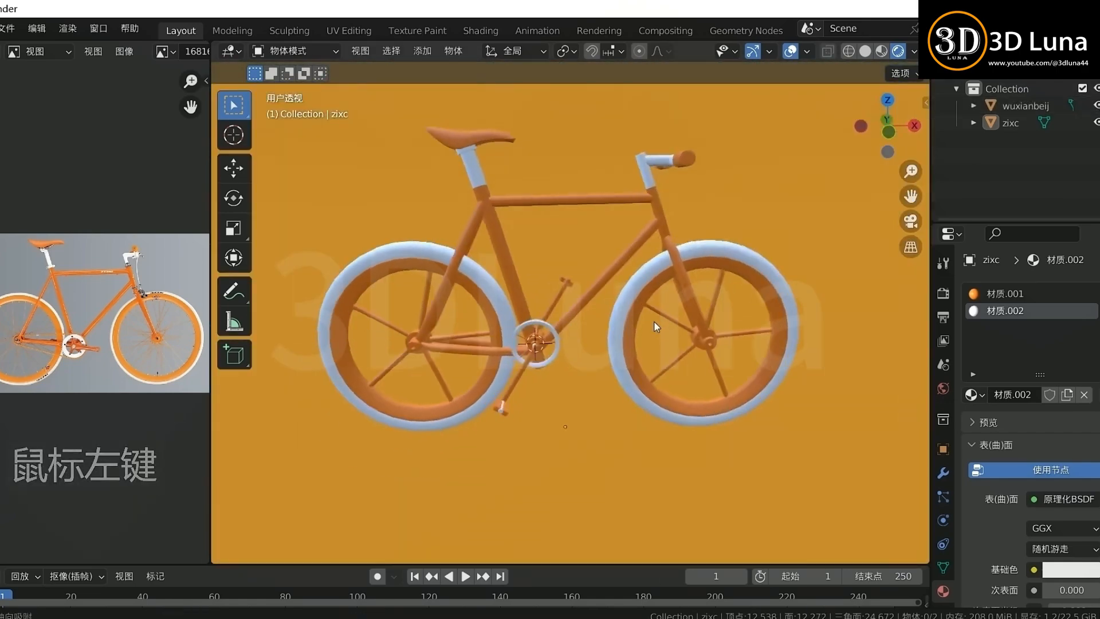
scroll(641, 323, down, 1)
Step: Remove the reference image area by joining it into the 3D viewport
right_click(211, 55)
click(184, 103)
click(161, 172)
middle_drag(524, 376, 549, 380)
click(549, 380)
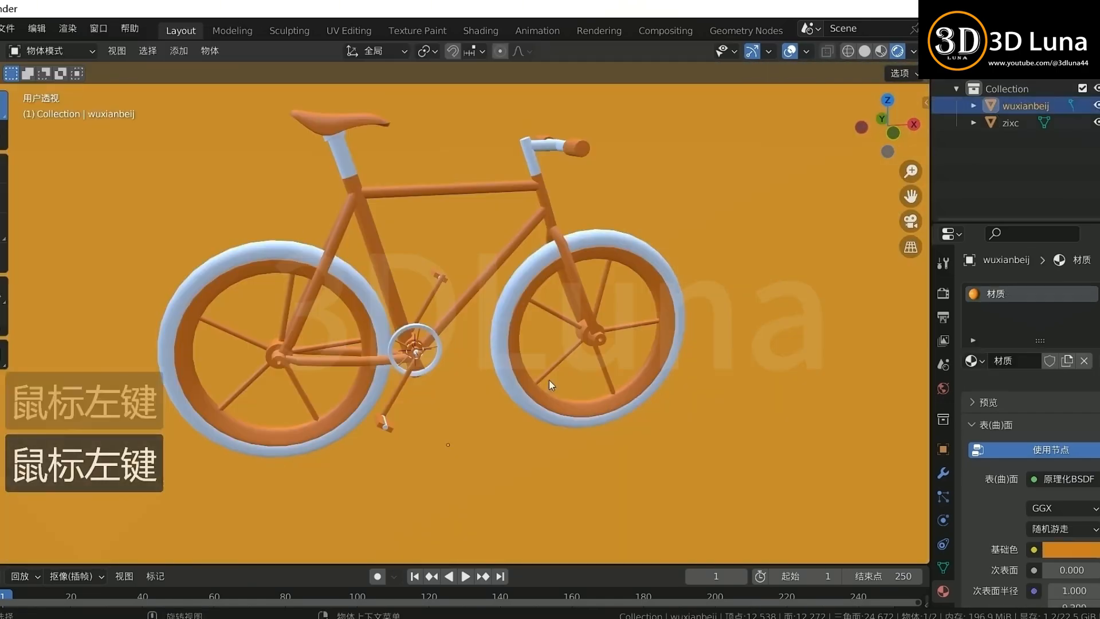
Step: Shift the base colour of the bicycle's orange material to a slightly less saturated orange
click(531, 325)
click(531, 324)
click(1011, 293)
scroll(1026, 425, down, 3)
click(1057, 497)
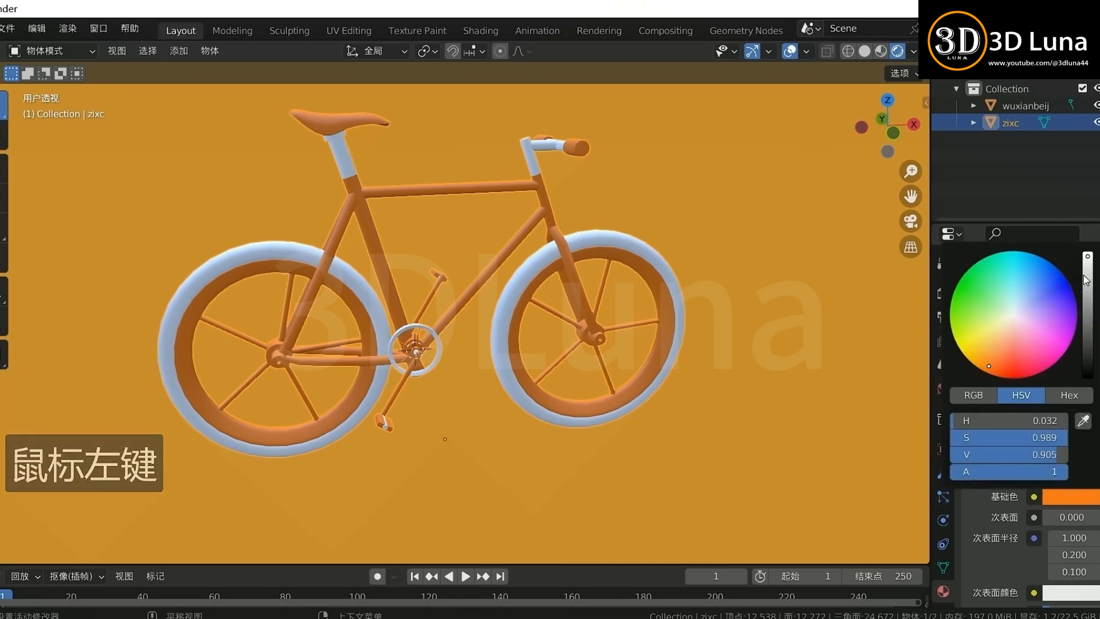
drag(988, 357, 990, 359)
click(710, 376)
middle_drag(710, 376, 589, 353)
click(1070, 463)
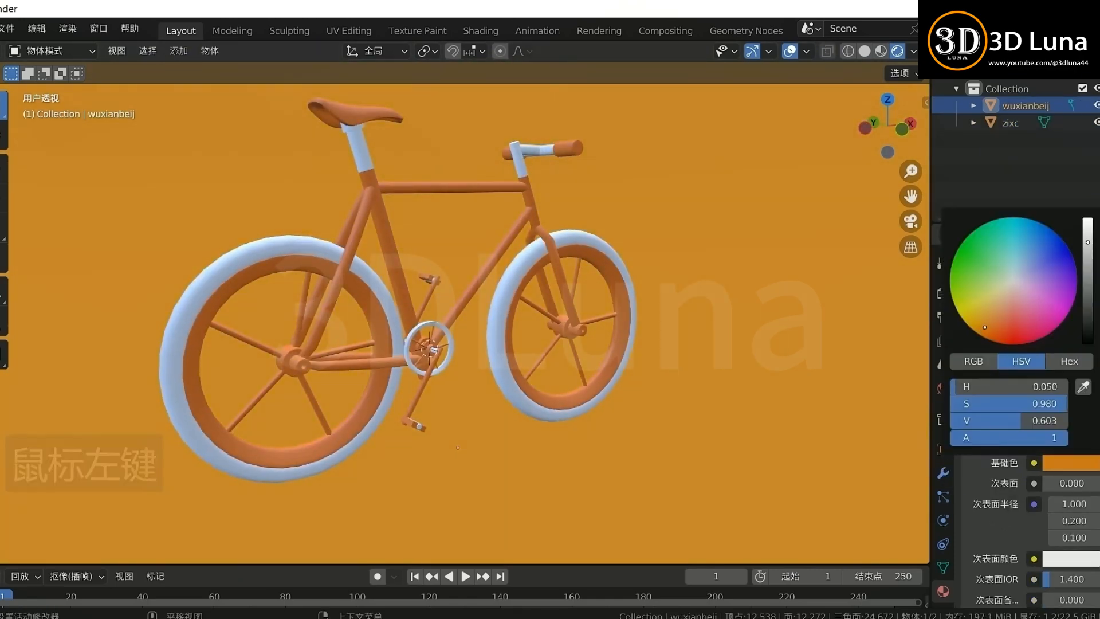
key(ctrl+z)
Step: Shift the bicycle's orange material base colour towards red, with hue about 0.028, saturation 1.000 and value about 0.852
scroll(981, 279, up, 3)
click(1070, 570)
mouse_move(994, 436)
mouse_down()
mouse_move(1019, 418)
mouse_move(1026, 338)
mouse_move(970, 427)
mouse_move(956, 391)
mouse_move(1010, 351)
mouse_move(1005, 450)
mouse_move(986, 443)
mouse_up()
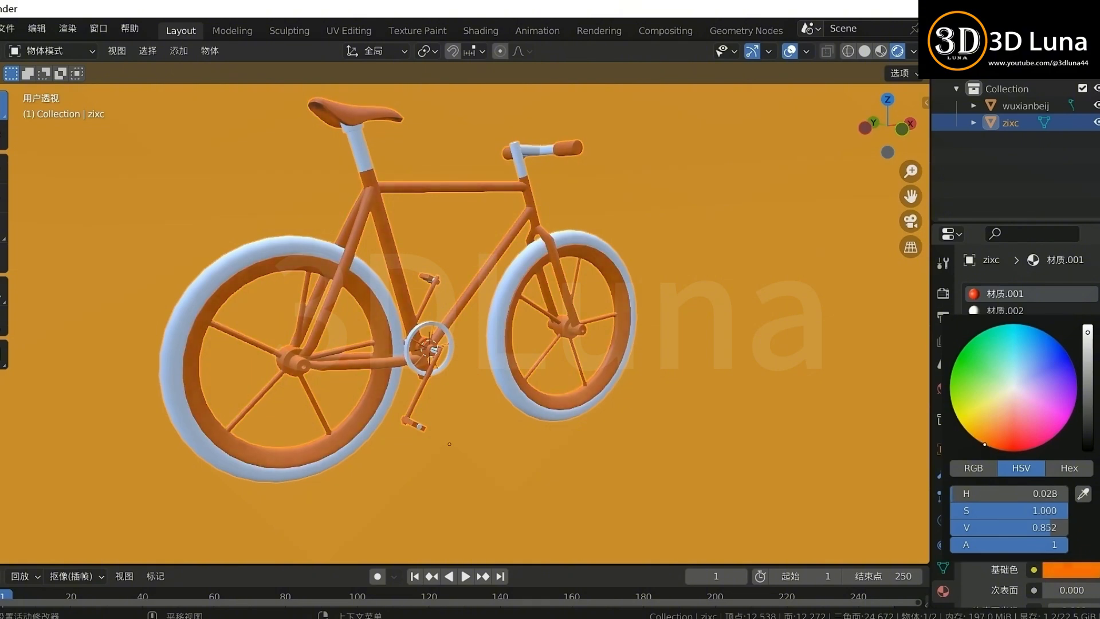
mouse_move(730, 370)
middle_down()
mouse_move(698, 366)
mouse_move(739, 390)
middle_up()
scroll(1006, 507, down, 8)
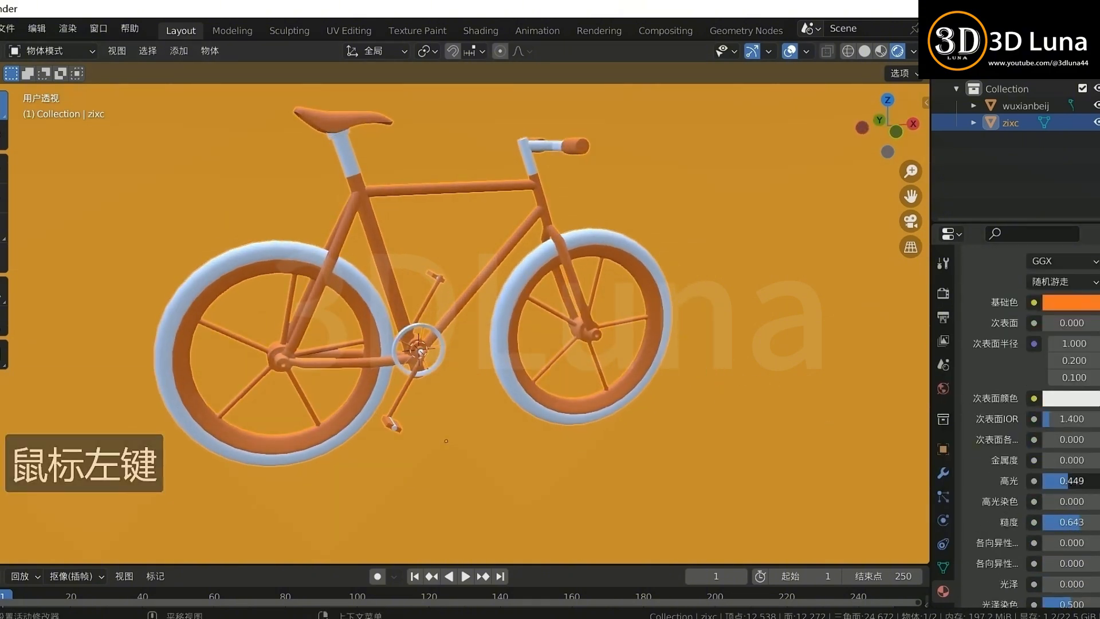
scroll(986, 486, down, 4)
middle_drag(548, 355, 377, 264)
scroll(565, 335, down, 3)
Step: Set both the Eevee render samples and the viewport samples to 1024
click(566, 335)
middle_drag(565, 335, 523, 373)
scroll(550, 347, up, 2)
click(944, 293)
scroll(1046, 343, up, 5)
text(1024)
key(Return)
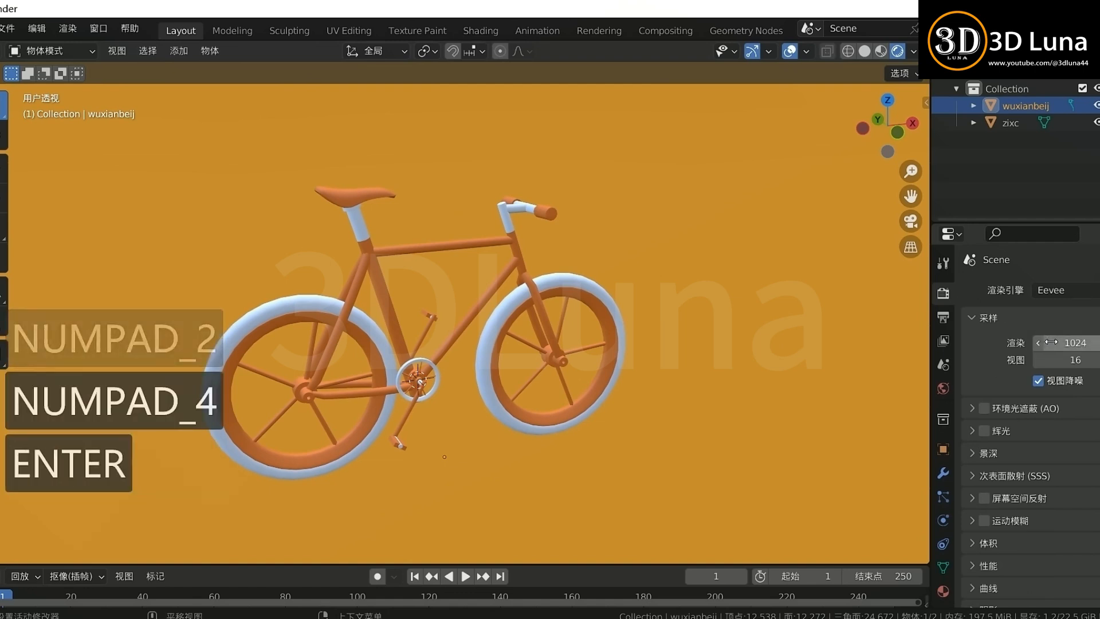
click(1066, 360)
text(1024)
key(Return)
Step: Enable ambient occlusion, bloom and screen space reflections, and set the ambient occlusion distance to 2 m
click(984, 408)
click(984, 431)
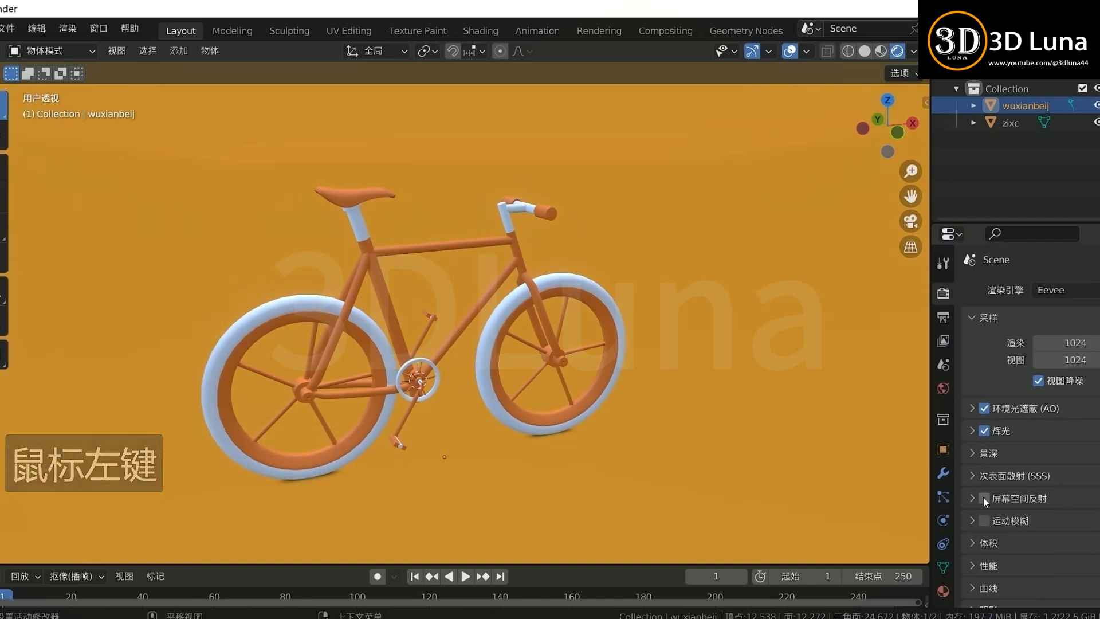
scroll(984, 497, down, 6)
click(1064, 505)
click(1046, 378)
scroll(1044, 379, up, 6)
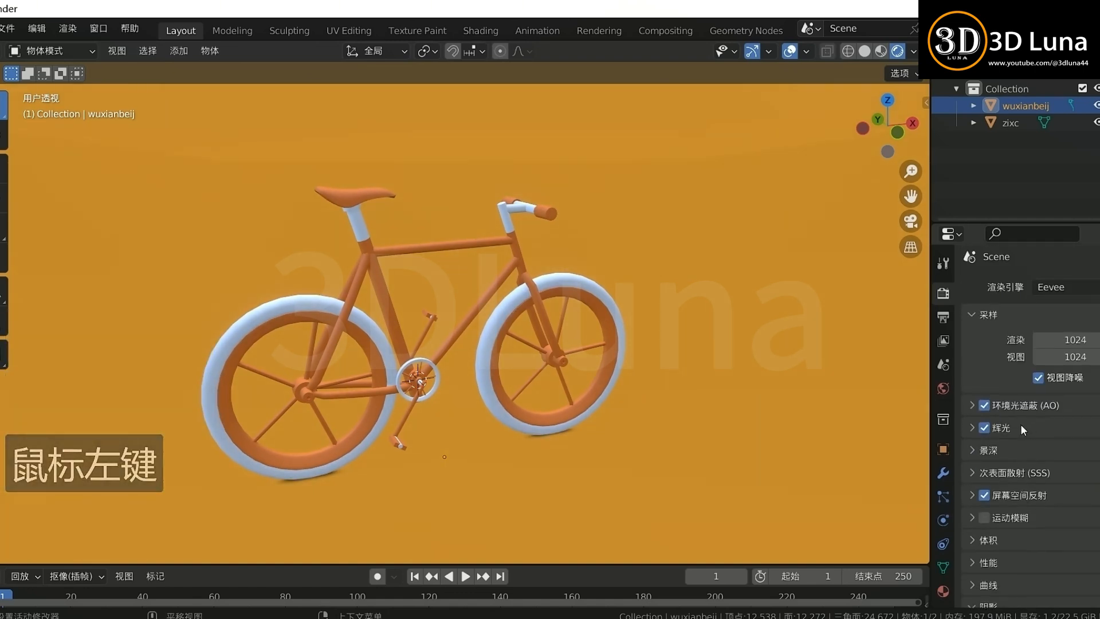
click(1022, 407)
click(1063, 431)
text(2)
key(Return)
Step: Move the bicycle vertically along Z so that its tyres rest on the backdrop floor
middle_drag(768, 401, 726, 353)
click(590, 433)
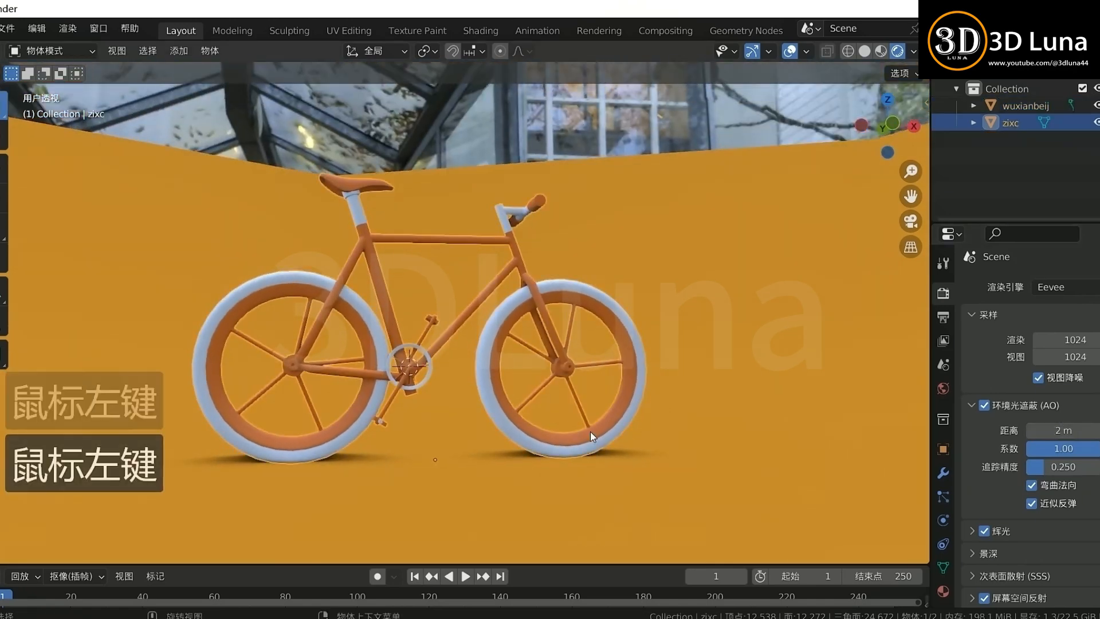
scroll(731, 442, up, 2)
key(g)
key(z)
click(737, 442)
click(739, 446)
middle_drag(741, 453, 620, 421)
key(g)
key(z)
click(586, 434)
click(691, 448)
Step: Select the linked faces of the front wheel hub in edit mode and assign the white material 材质.002 to them
scroll(621, 421, up, 2)
click(622, 386)
scroll(621, 386, up, 2)
key(Tab)
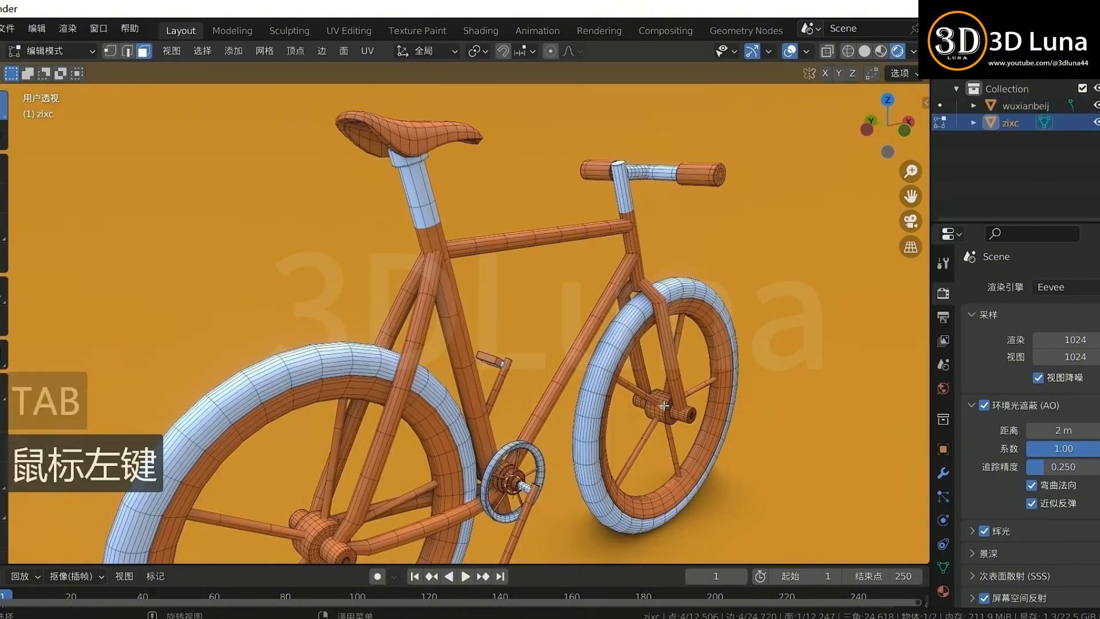
key(l)
click(943, 592)
click(1008, 309)
click(989, 412)
Step: Assign the white material 材质.002 to the linked faces of the rear wheel hub and return to object mode
scroll(439, 469, down, 1)
click(350, 494)
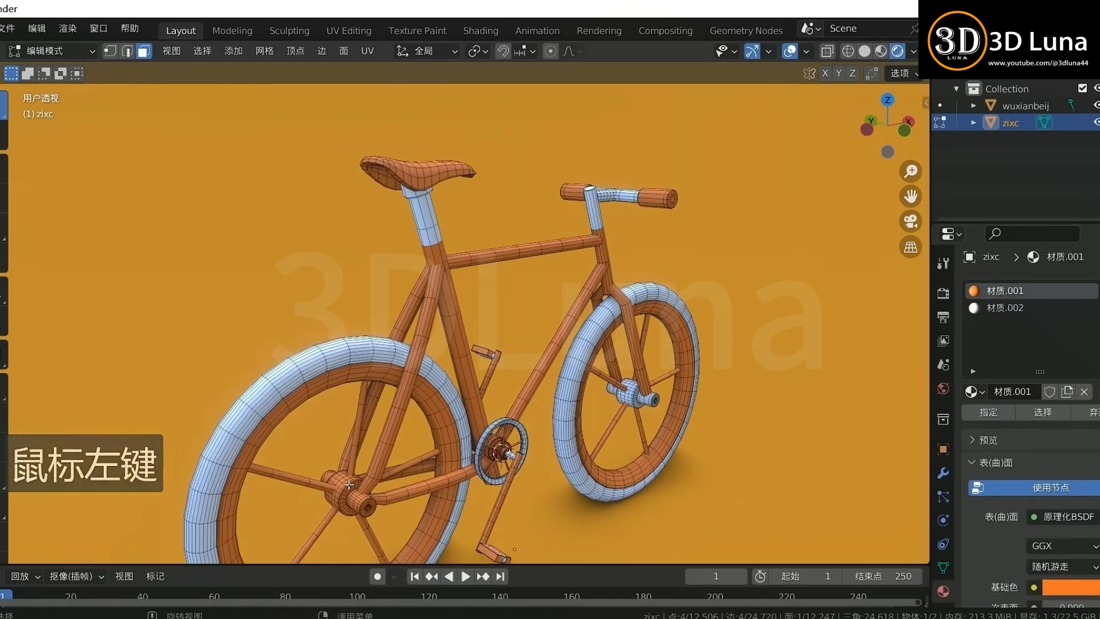
key(ctrl+l)
click(1007, 308)
click(989, 413)
click(762, 401)
scroll(760, 401, down, 1)
key(Tab)
Step: Show the scene with solid shading in the front view and hide the wuxianbeij backdrop
middle_drag(765, 383, 645, 369)
click(754, 371)
scroll(695, 372, down, 3)
scroll(695, 372, up, 2)
scroll(710, 391, down, 1)
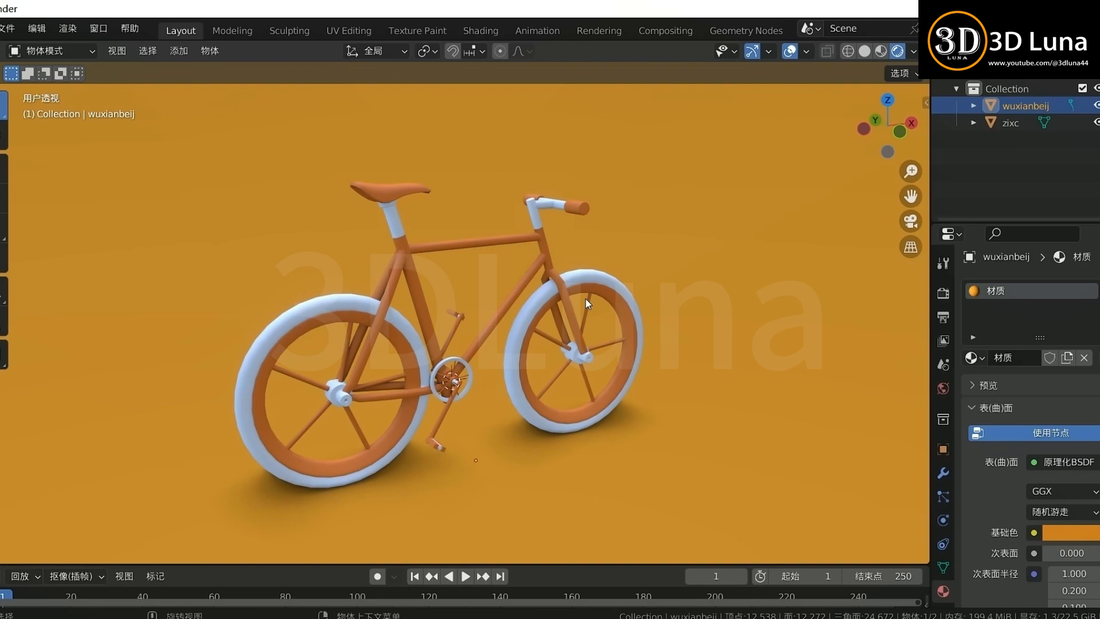
click(865, 51)
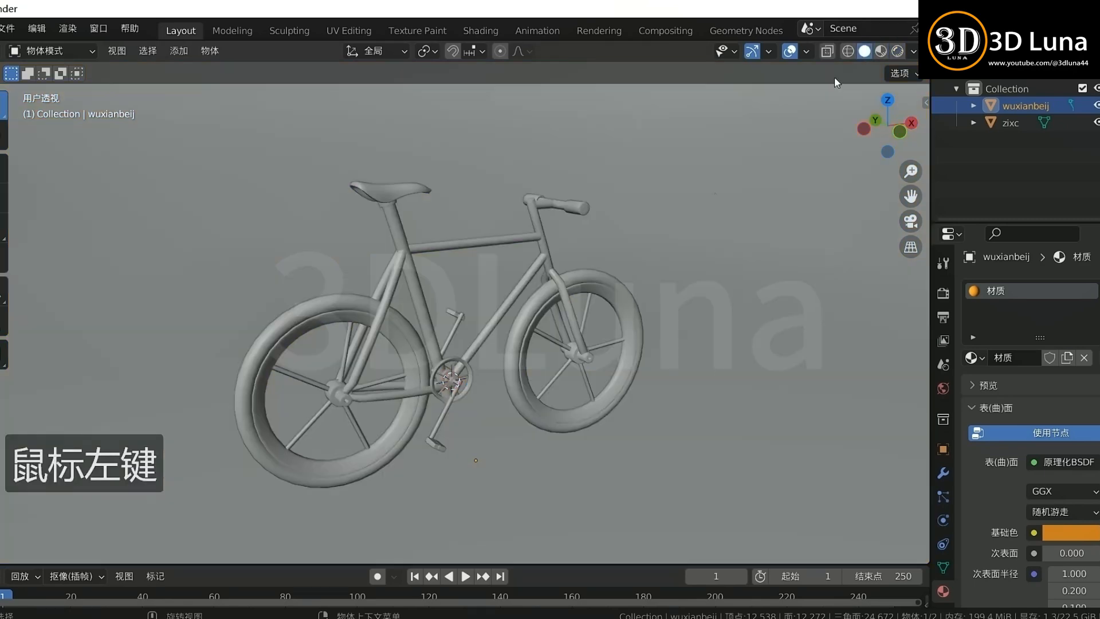
middle_drag(834, 76, 565, 243)
key(KP_1)
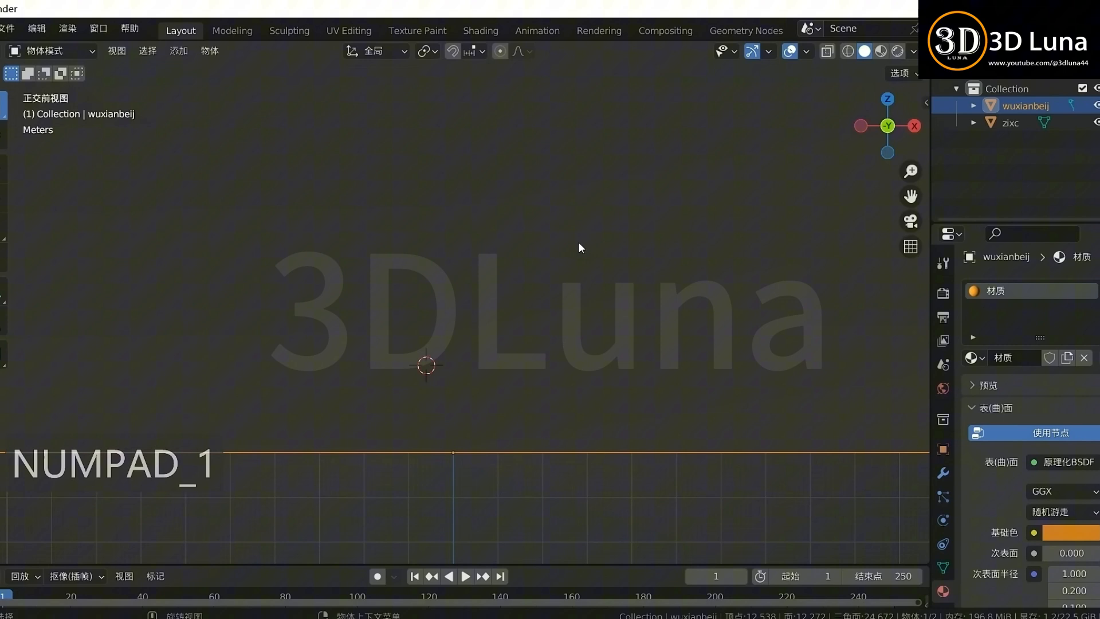
click(1097, 105)
click(1011, 123)
click(722, 308)
shift+middle_drag(441, 378, 475, 338)
scroll(469, 342, up, 1)
scroll(474, 344, down, 1)
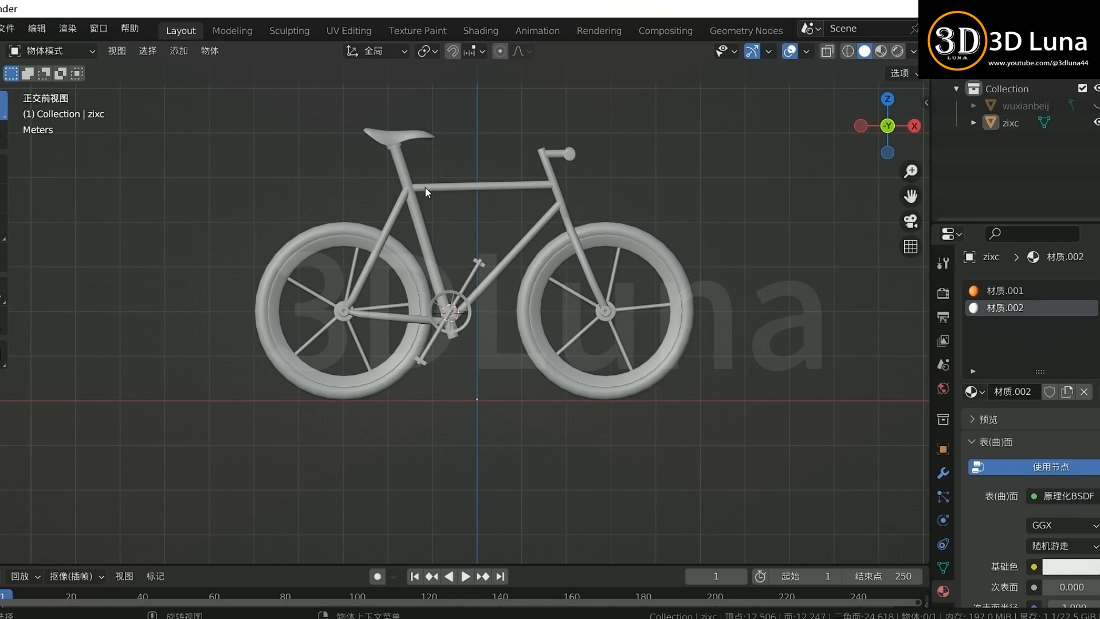
Step: Reset the 3D cursor to the world origin and add an armature there
middle_drag(471, 312, 432, 421)
key(shift+c)
scroll(469, 435, up, 3)
scroll(431, 420, down, 3)
key(shift+a)
click(573, 409)
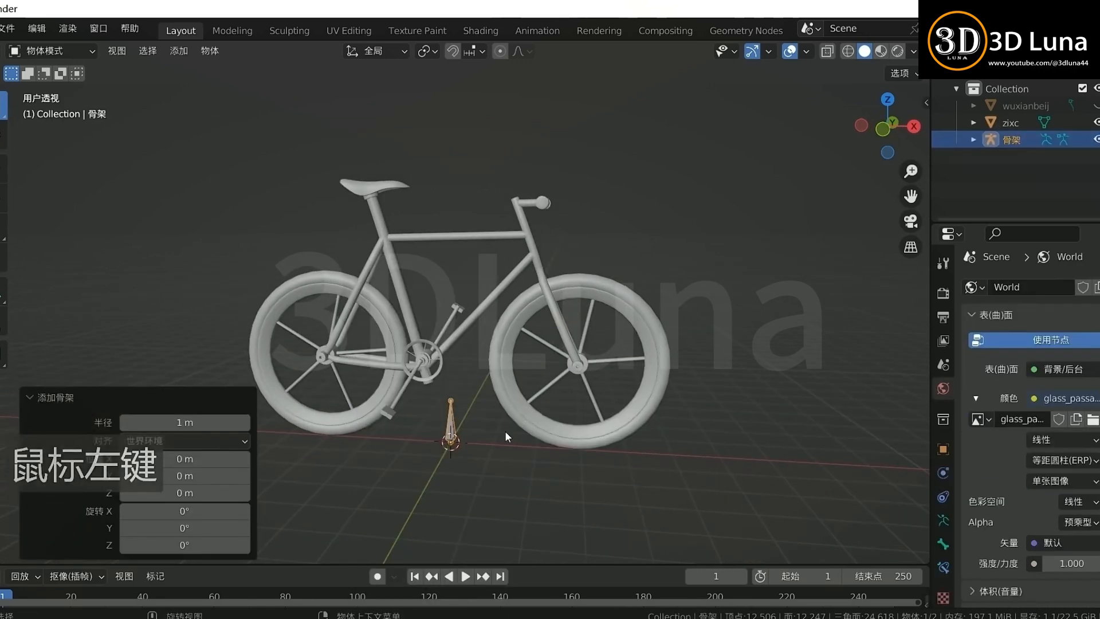
Step: Lay the bone flat by snapping its tip to the 3D cursor and moving it about -1.55 m along X
key(KP_1)
click(494, 479)
key(Tab)
scroll(493, 374, up, 4)
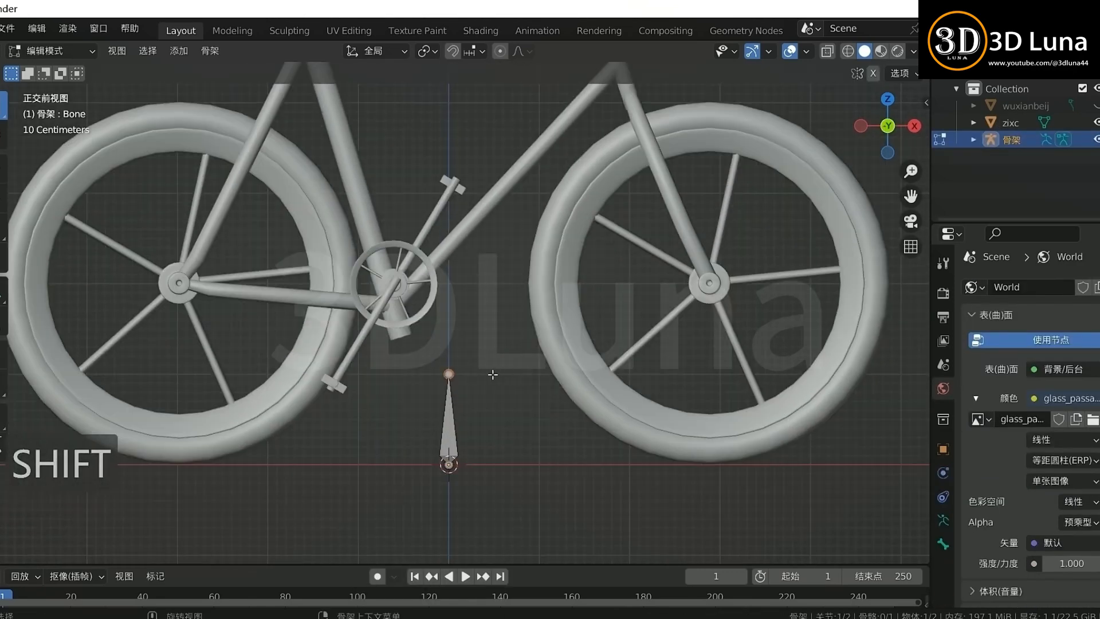
click(497, 292)
scroll(493, 401, down, 4)
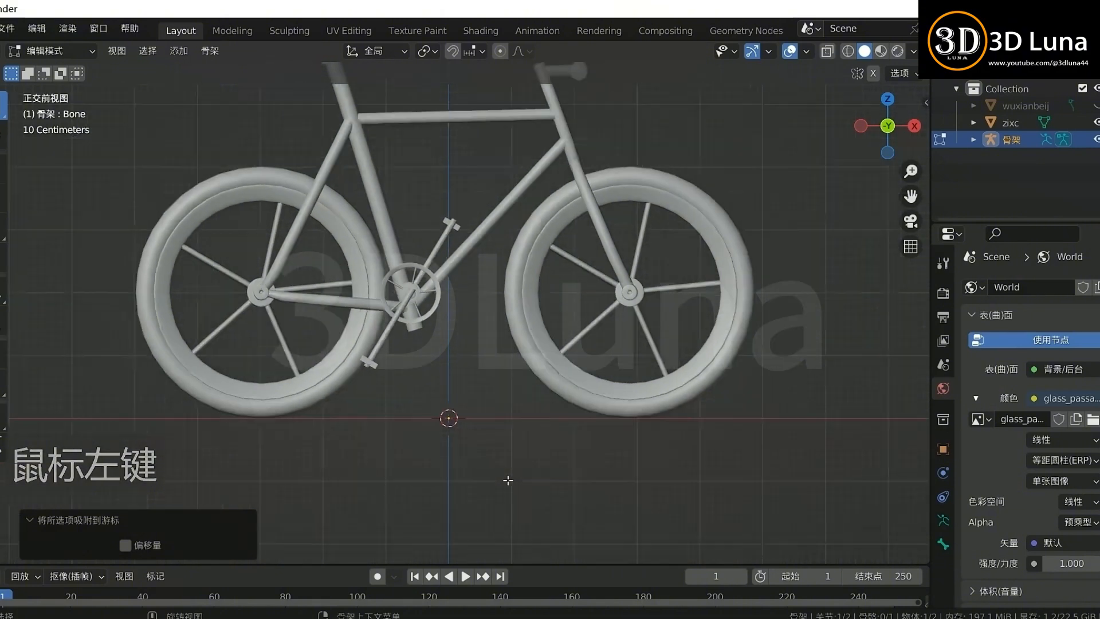
key(g)
key(x)
click(418, 447)
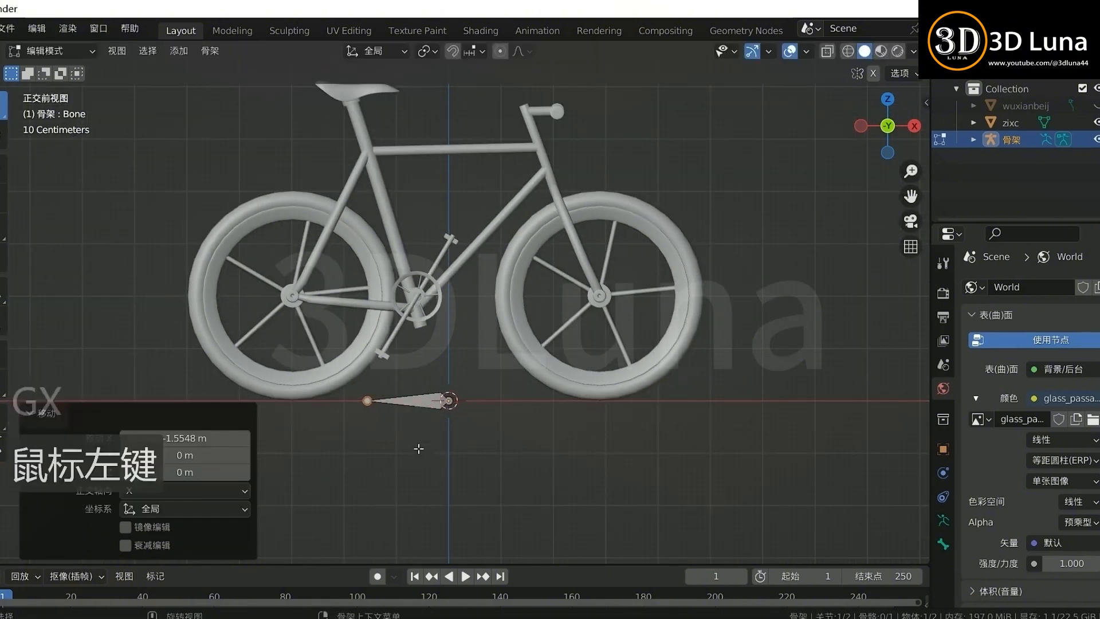
Step: Move the bone about 0.67 m along X and scale it up about 2.3 times beneath the bicycle
key(g)
key(x)
click(455, 447)
key(s)
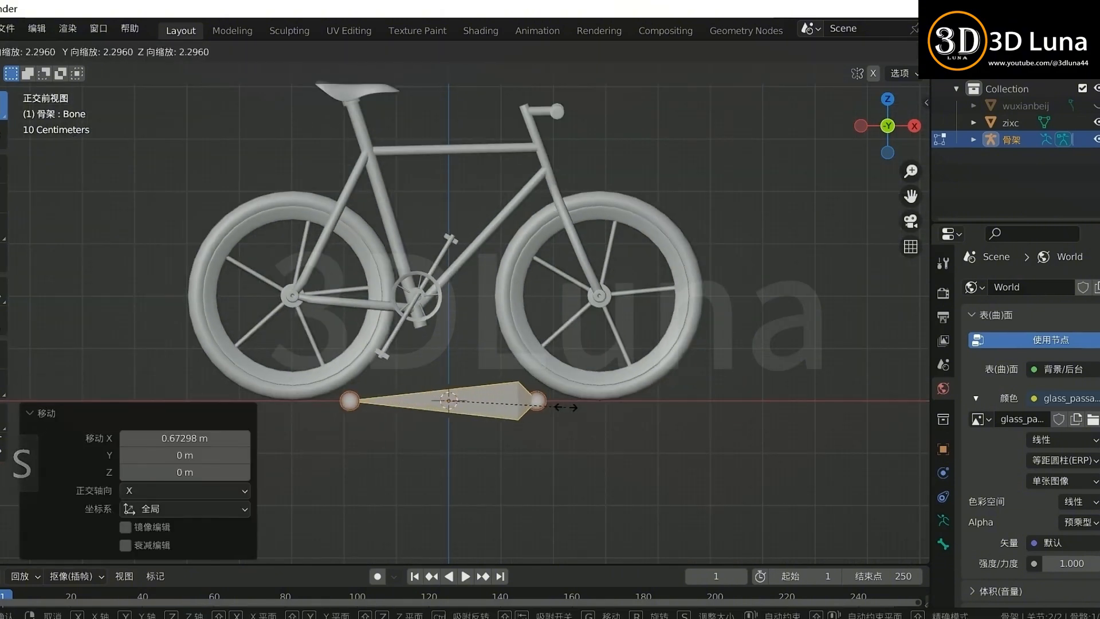
click(564, 406)
Step: Rename the large bone beneath the bicycle as 根
middle_drag(565, 407, 659, 390)
click(943, 544)
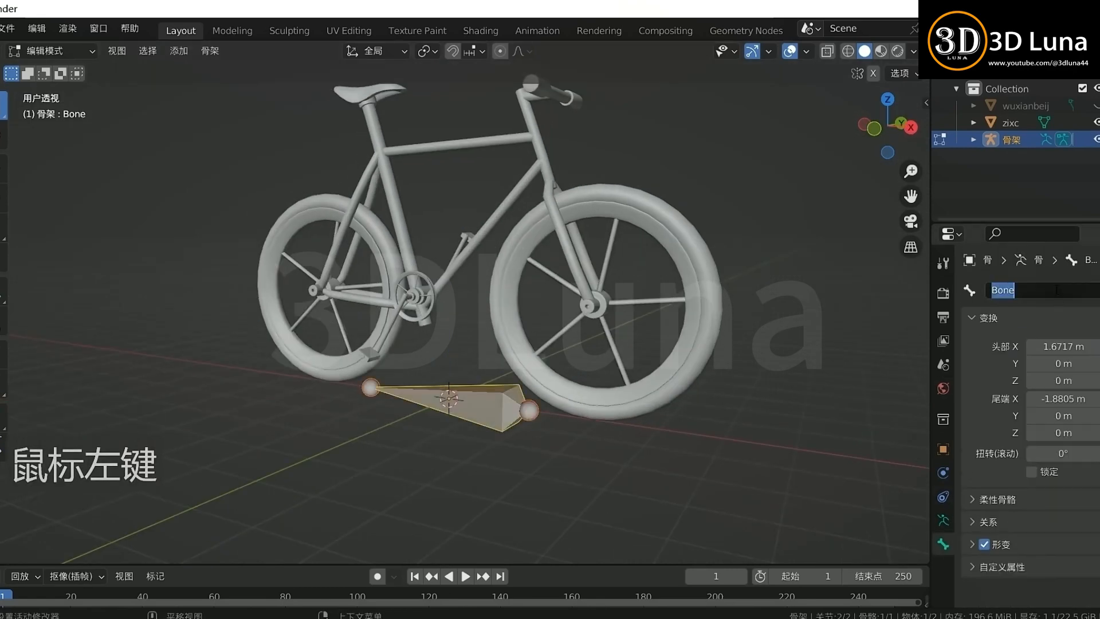
text(根)
key(Return)
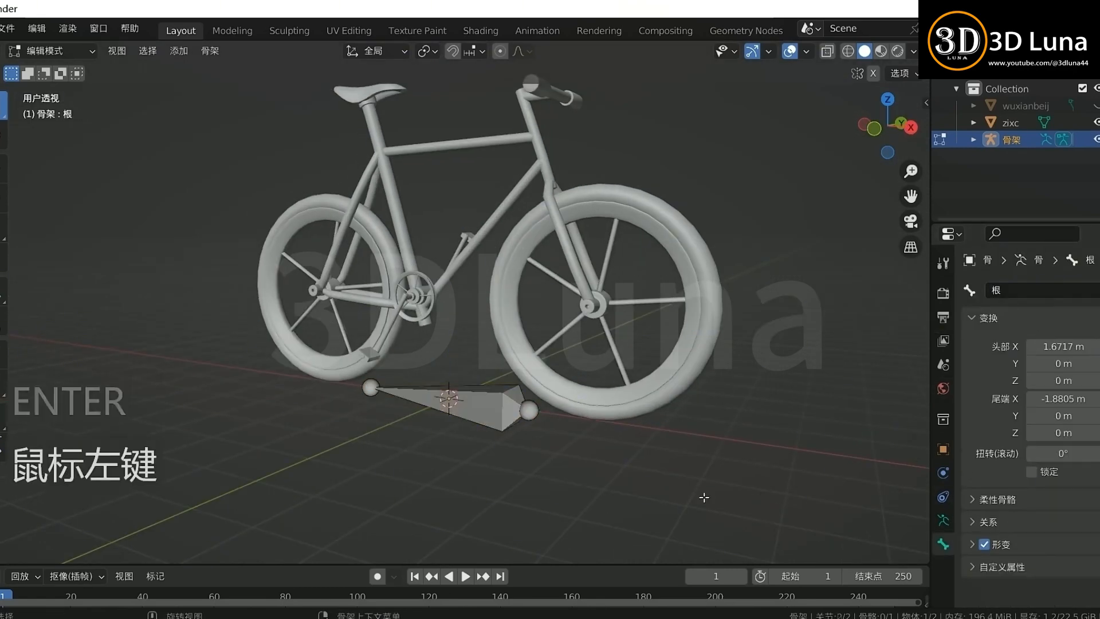
Step: Select the linked geometry of the bicycle's front wheel hub and snap the 3D cursor to it
middle_drag(704, 497, 466, 413)
scroll(459, 401, up, 3)
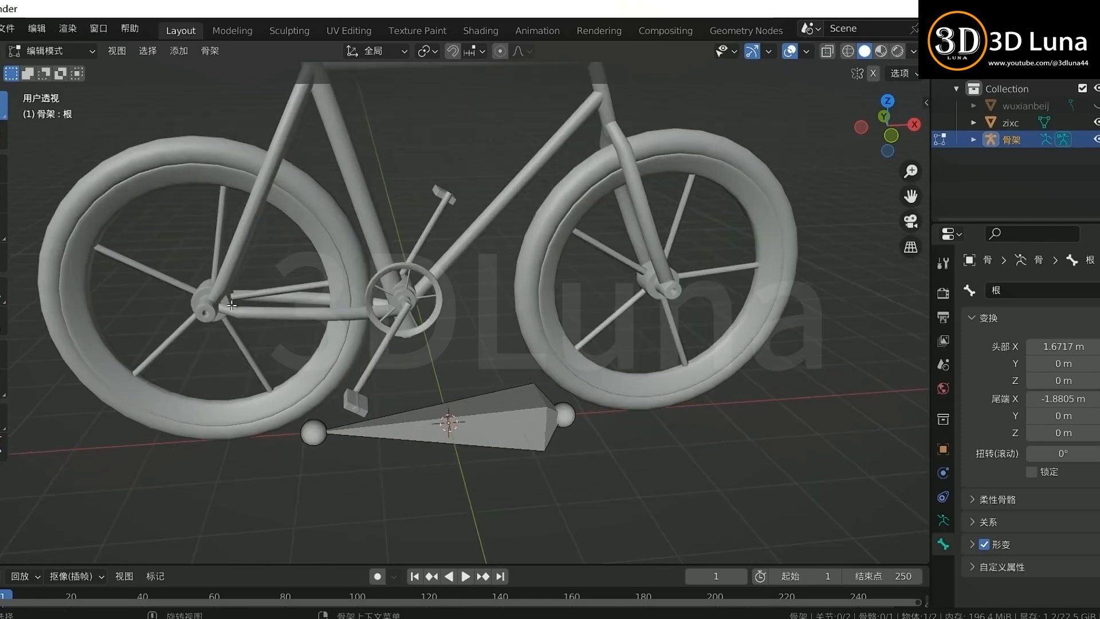
middle_drag(231, 306, 181, 279)
key(Tab)
click(683, 305)
key(Tab)
middle_drag(684, 304, 618, 350)
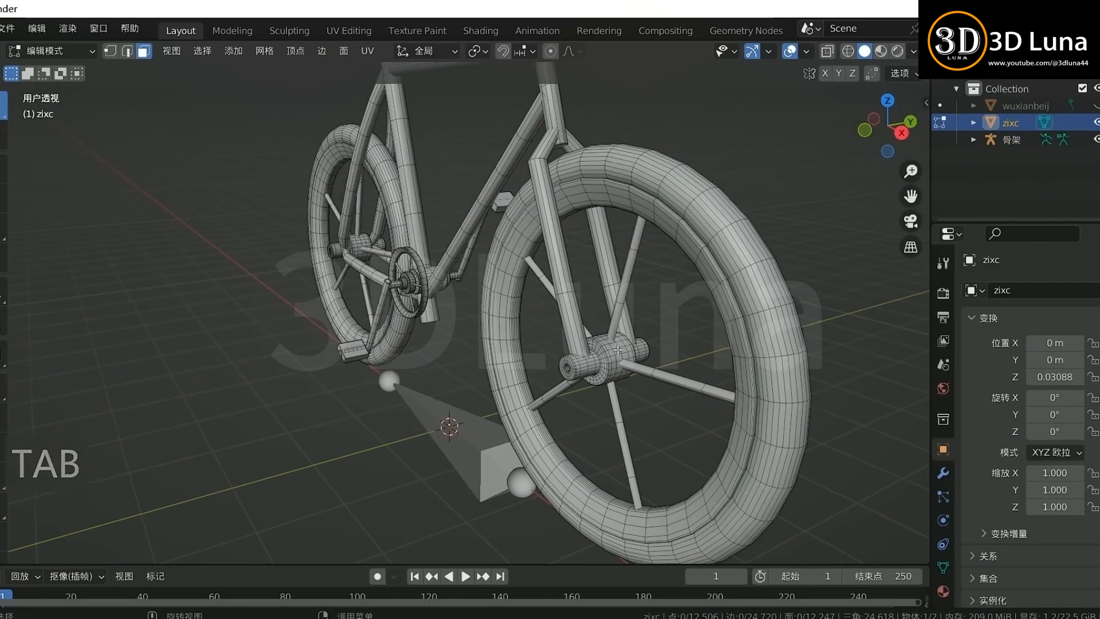
key(l)
key(shift+s)
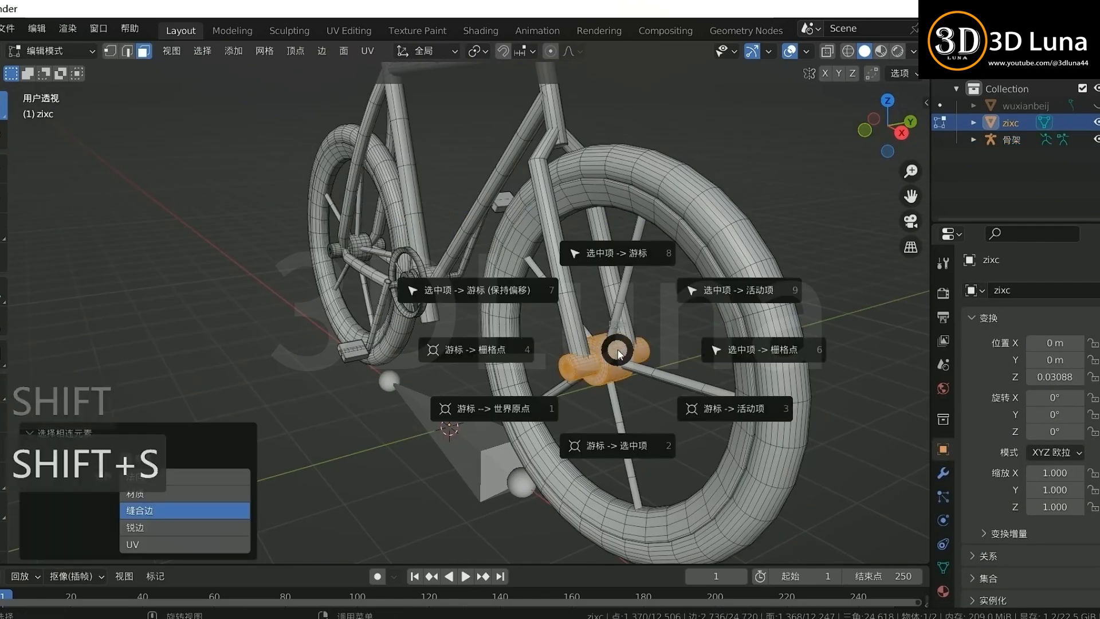
click(622, 462)
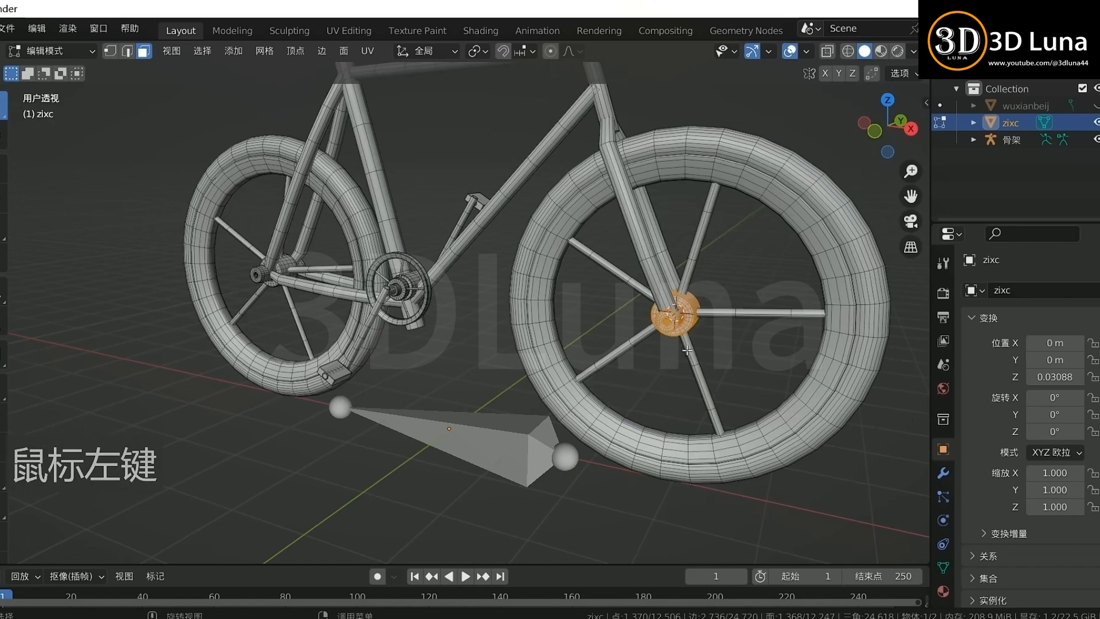
Step: Add a new bone to the armature at the centre of the front wheel hub
key(shift+a)
key(Tab)
click(481, 421)
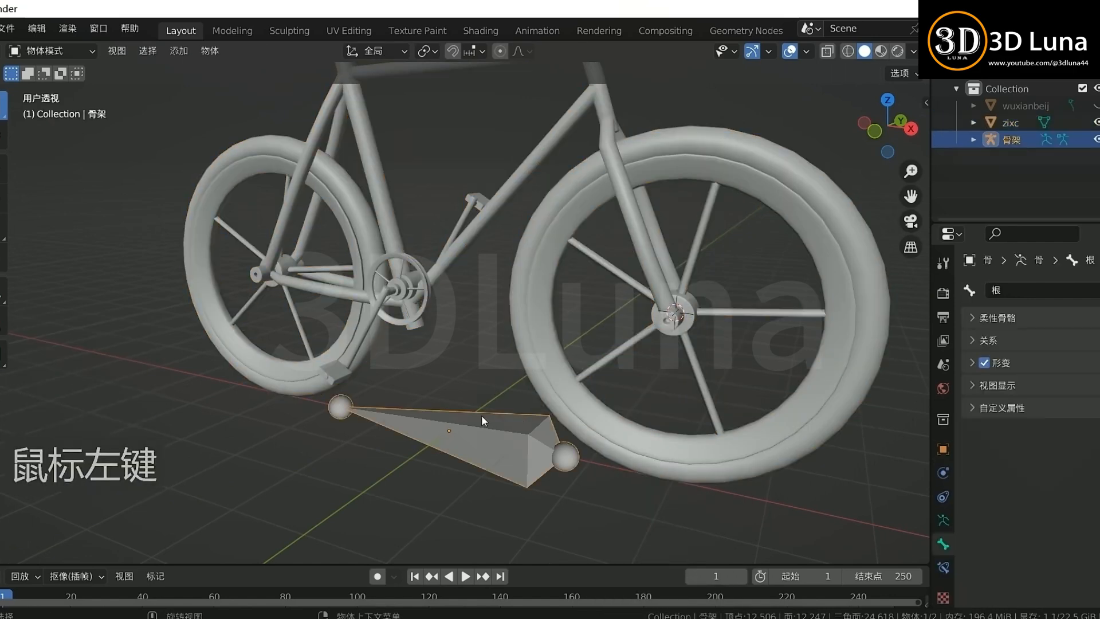
key(Tab)
key(shift+a)
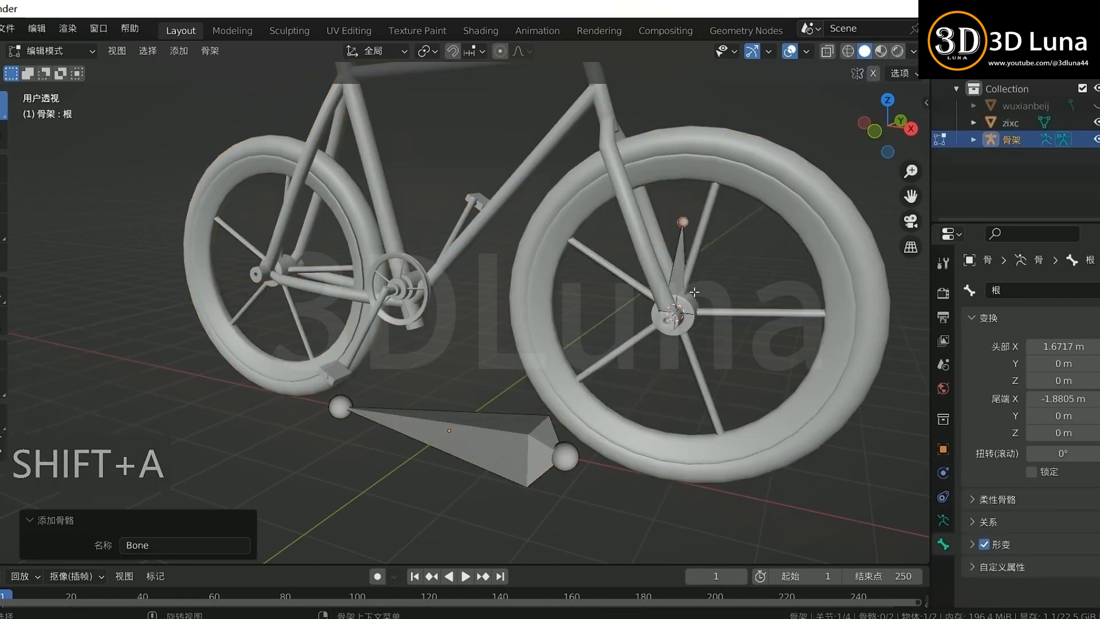
Step: Make the armature display its bone names and axes and draw in front of the bicycle
middle_drag(694, 292, 620, 292)
click(944, 521)
scroll(1001, 473, down, 2)
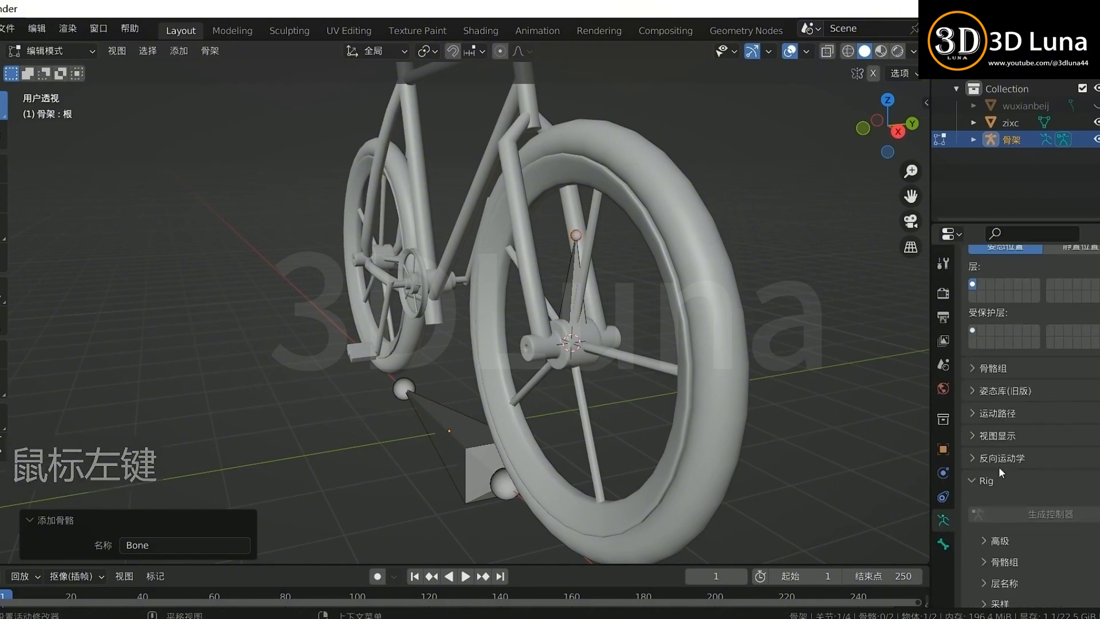
middle_drag(521, 392, 645, 256)
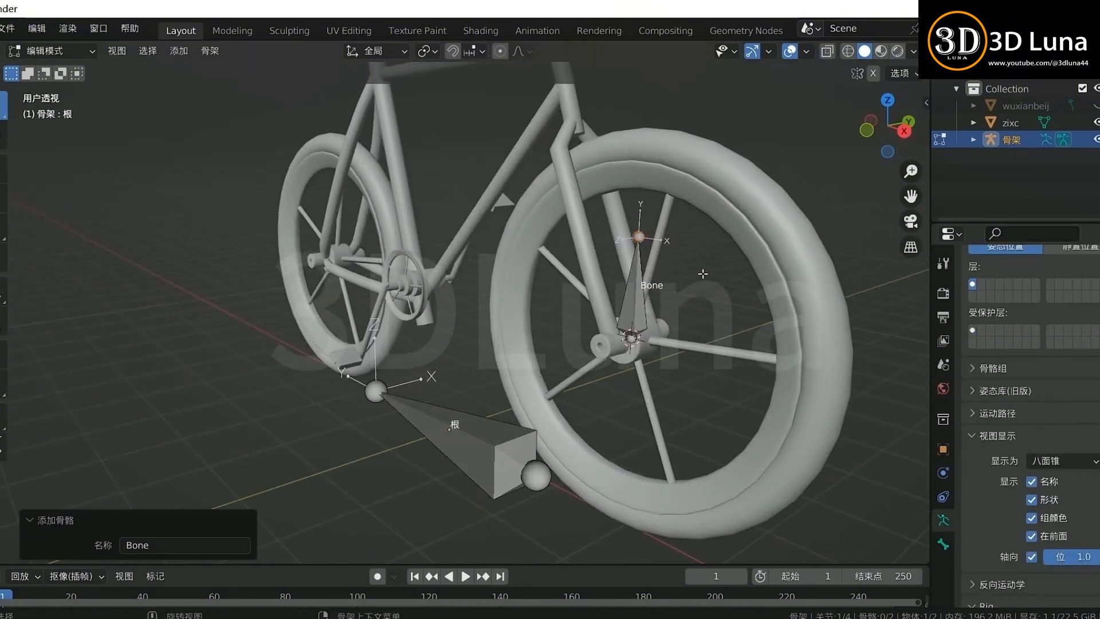
Step: Snap the front hub bone's tip to the 3D cursor and move it about -1.08 m along Y
key(shift+s)
click(702, 179)
key(g)
key(y)
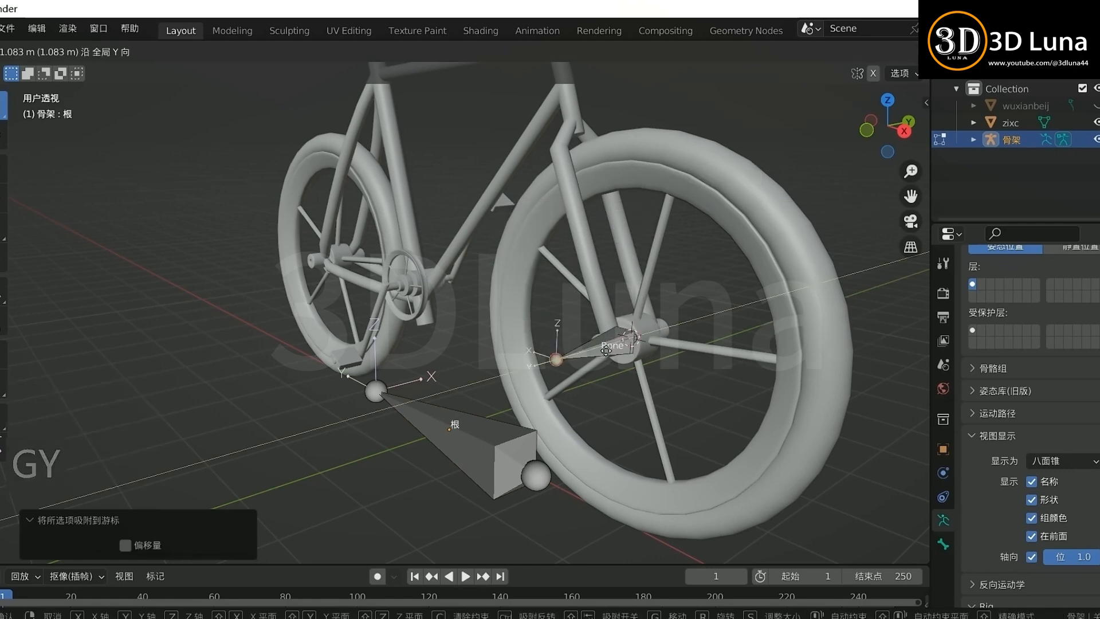
click(606, 350)
middle_drag(606, 350, 654, 378)
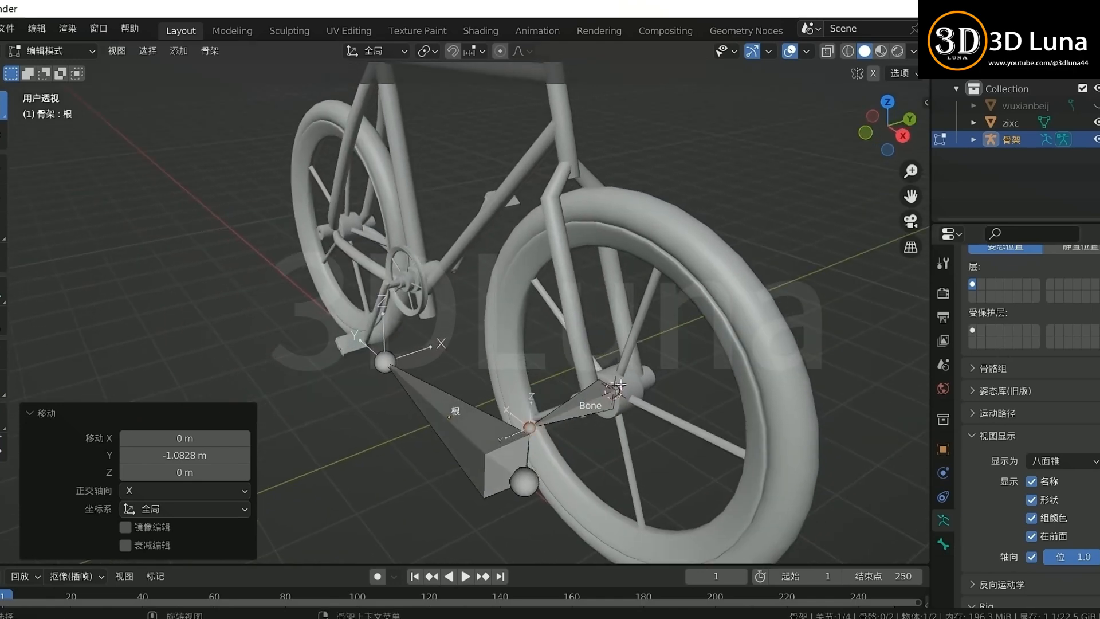
Step: Rename the 根 bone as 前轮
click(943, 544)
text(xian)
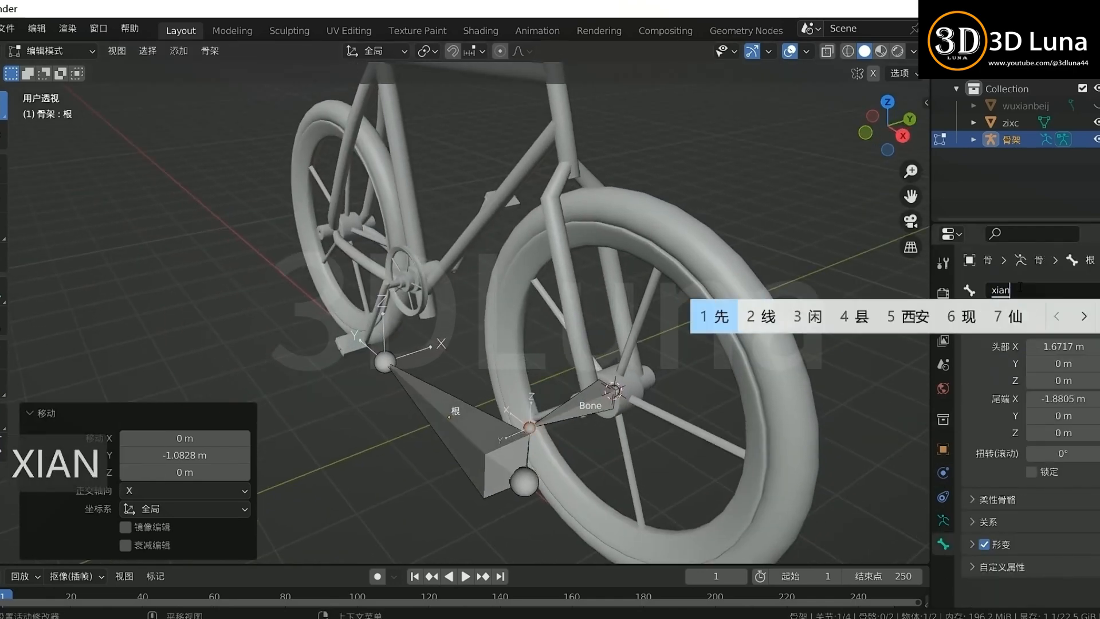
key(BackSpace)
key(BackSpace)
key(BackSpace)
key(BackSpace)
text(qian)
key(space)
text(luntai)
key(space)
key(BackSpace)
key(Return)
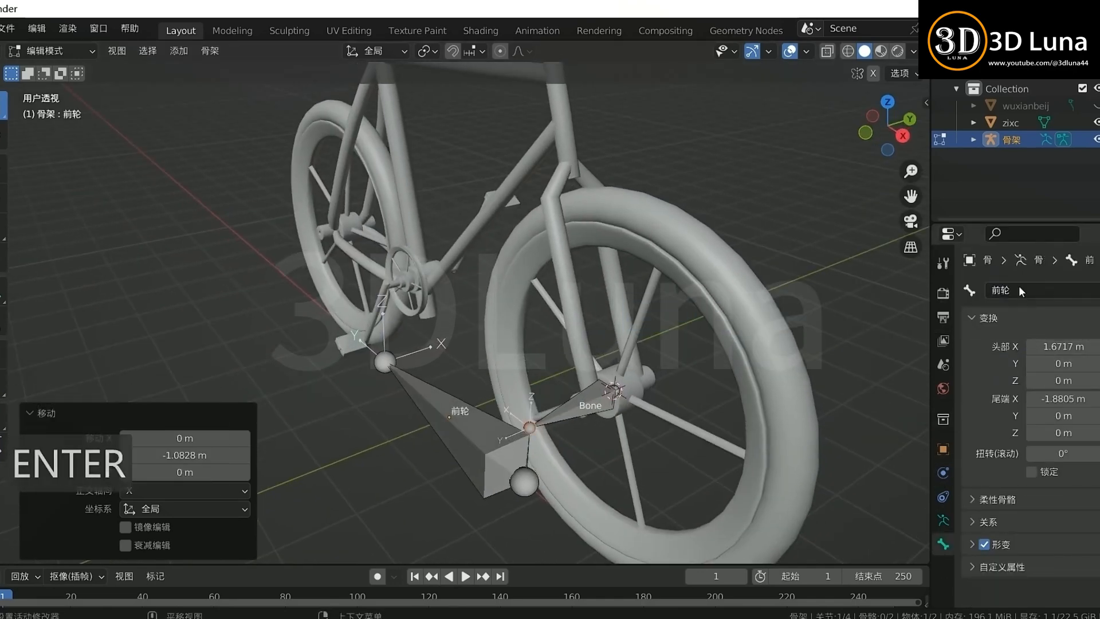
Step: Select the small bone at the front wheel hub and rename it as 前轮
click(599, 416)
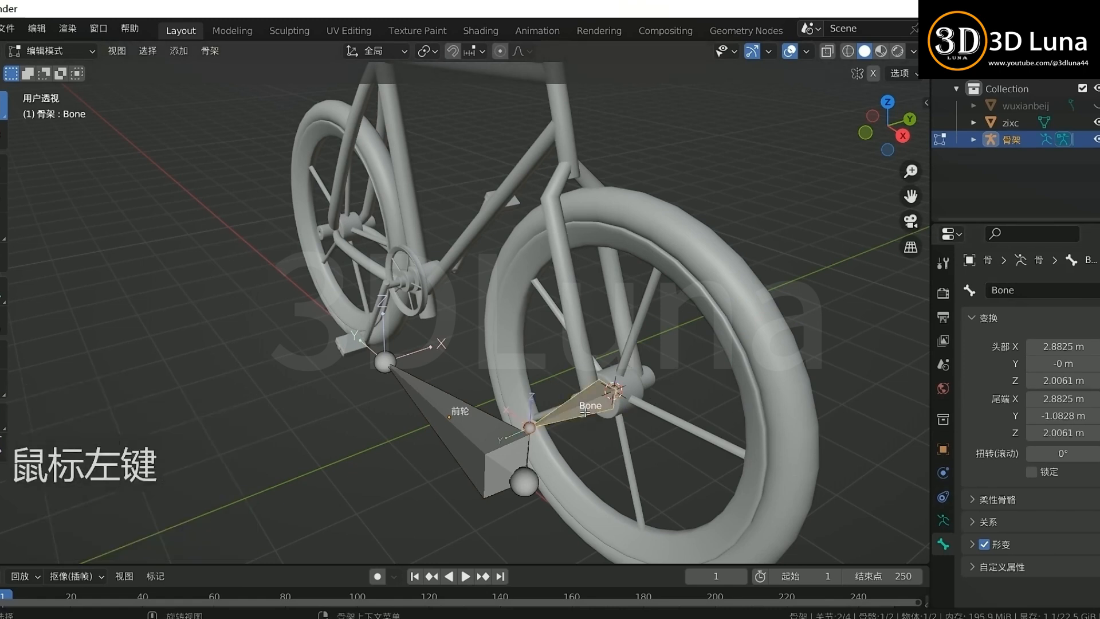
text(qianlun)
key(space)
key(Return)
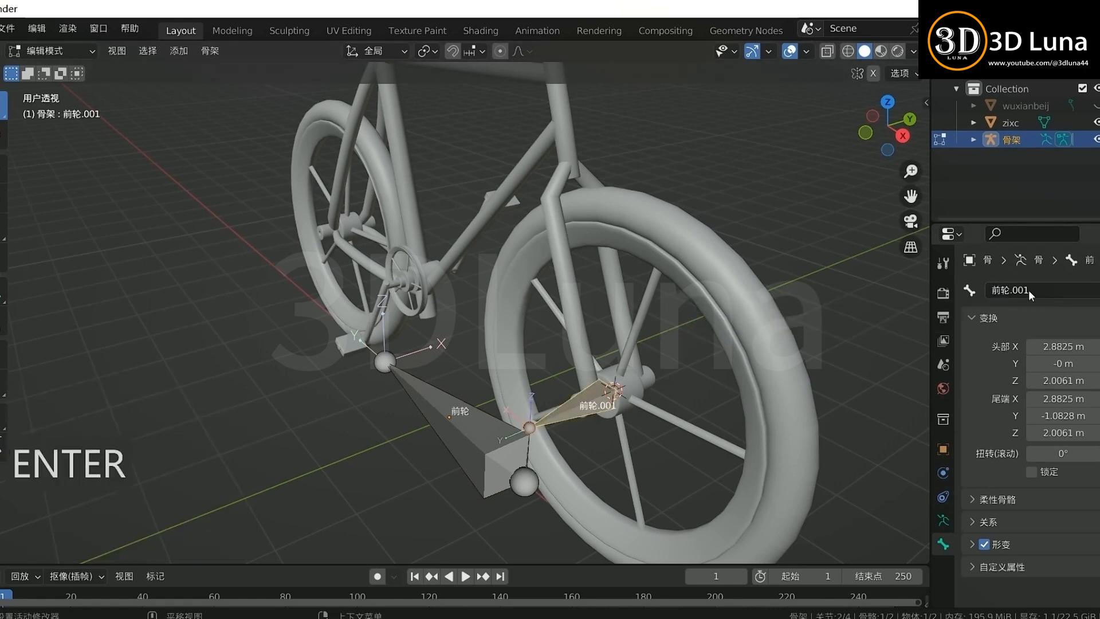
Step: Rename the large root bone on the ground beneath the bicycle as 根骨
middle_drag(757, 378, 573, 367)
click(456, 409)
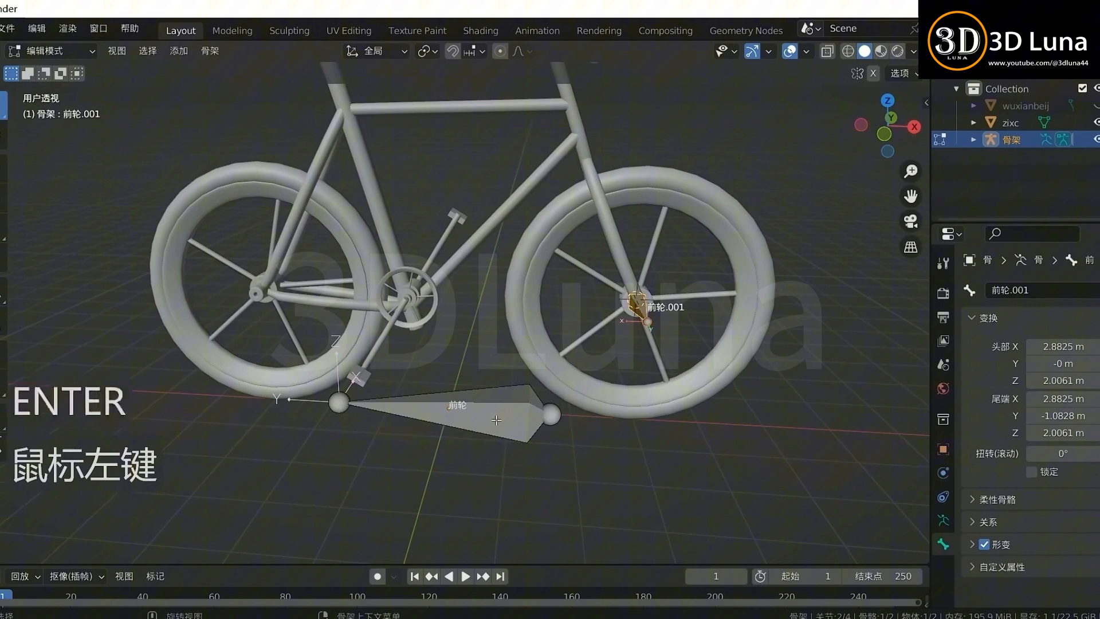
click(1015, 291)
text(gengu)
key(space)
key(Return)
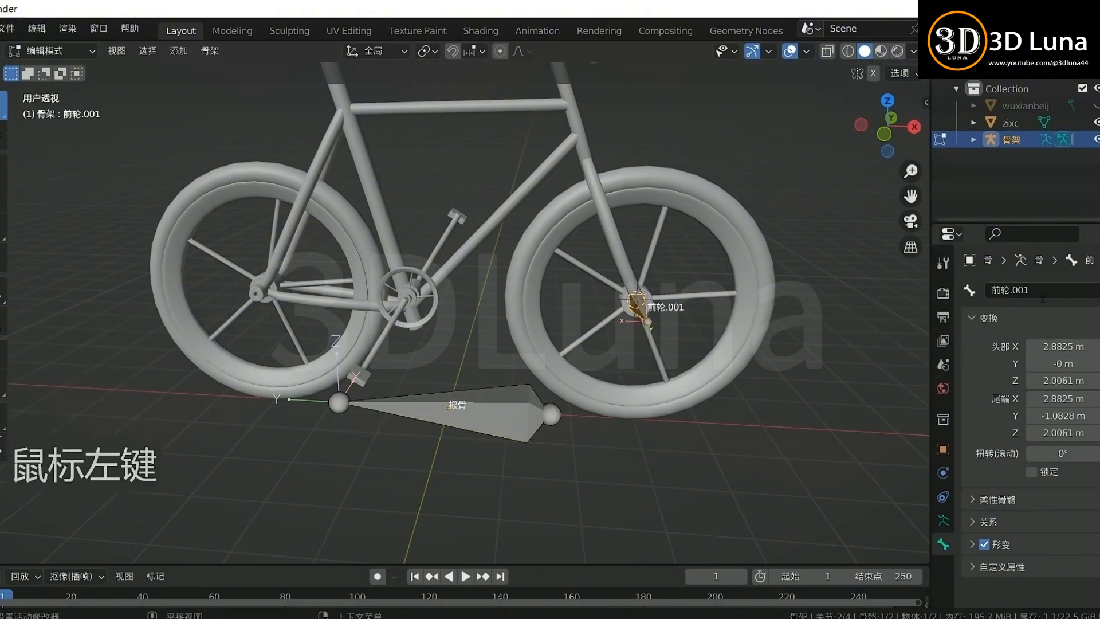
Step: Remove the .001 suffix from the front hub bone's name so it reads 前轮
click(1043, 298)
key(BackSpace)
key(BackSpace)
key(BackSpace)
key(BackSpace)
Step: Select the linked rear hub geometry in the bicycle mesh's Edit Mode and snap the 3D cursor to it
key(KP_1)
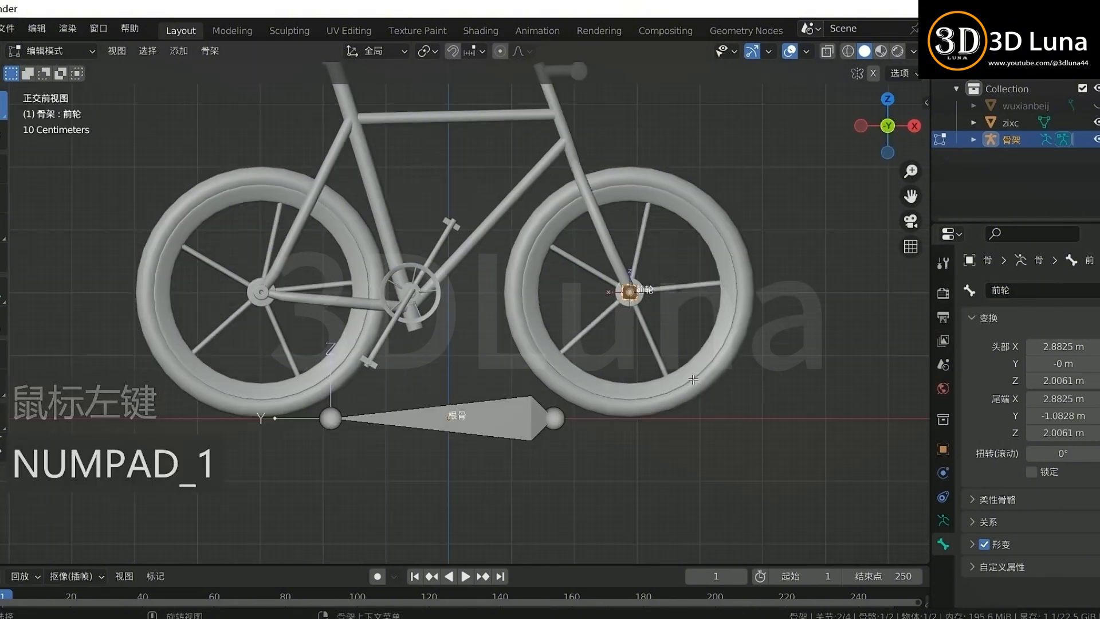
middle_drag(528, 323, 315, 318)
key(Tab)
click(252, 311)
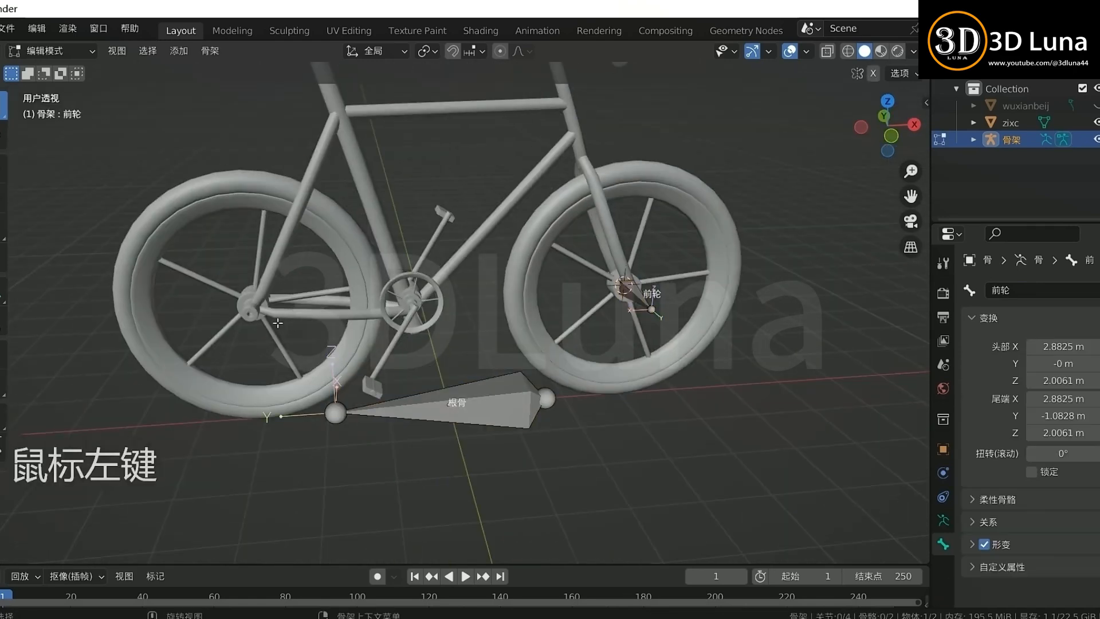
key(Tab)
key(l)
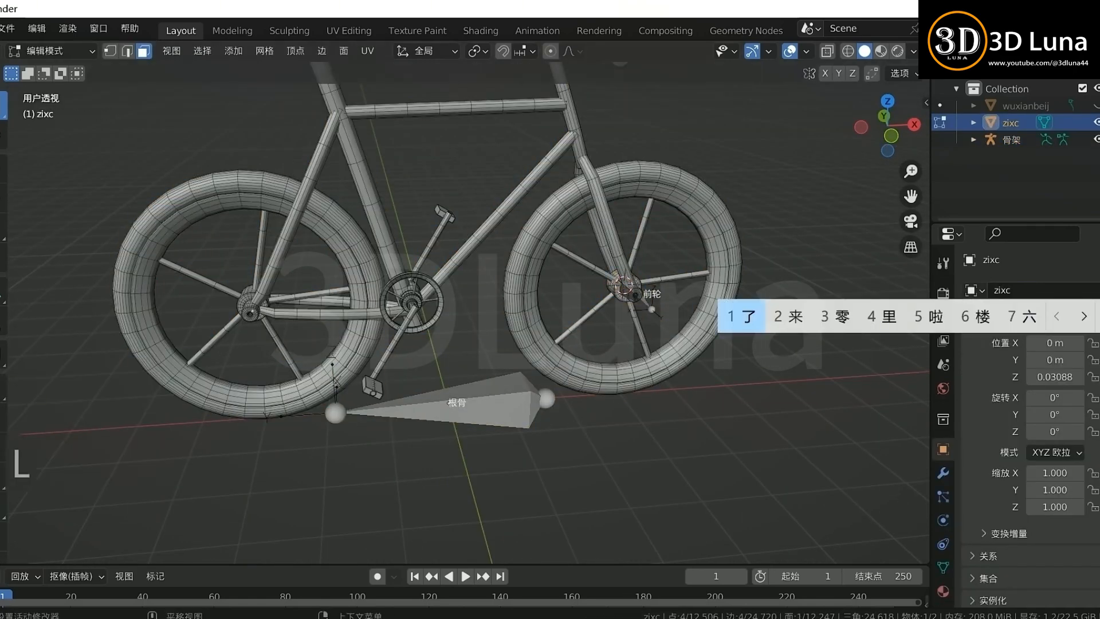
click(248, 295)
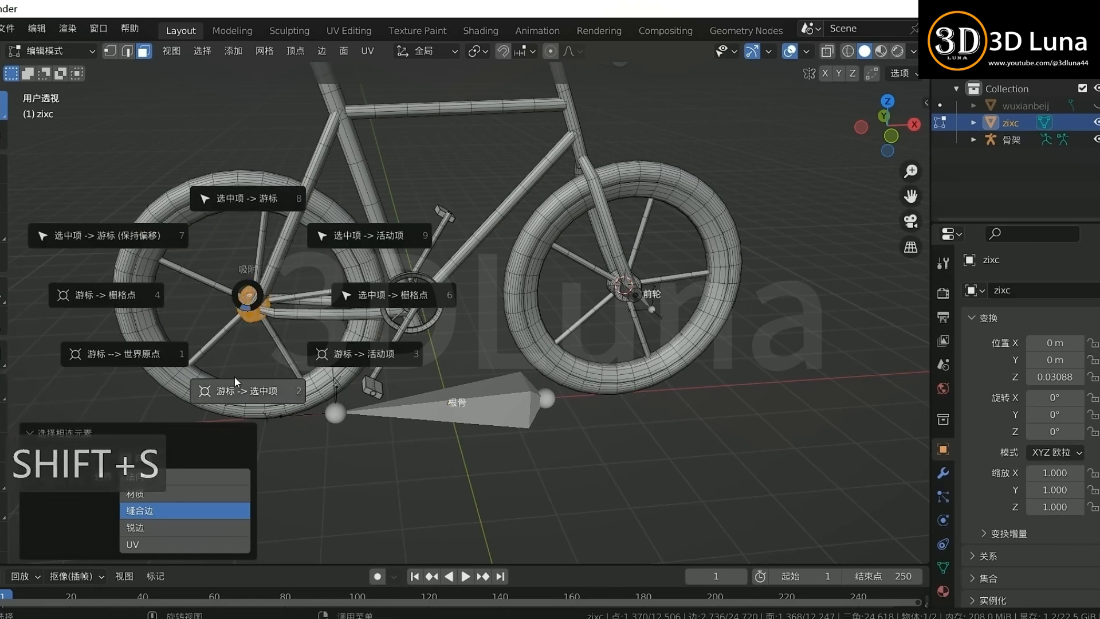
click(238, 383)
Step: Duplicate the 前轮 bone in the armature's Edit Mode and snap the copy to the 3D cursor at the rear hub
middle_drag(396, 335, 523, 293)
key(Tab)
click(541, 271)
key(Tab)
key(KP_1)
key(shift+d)
click(476, 338)
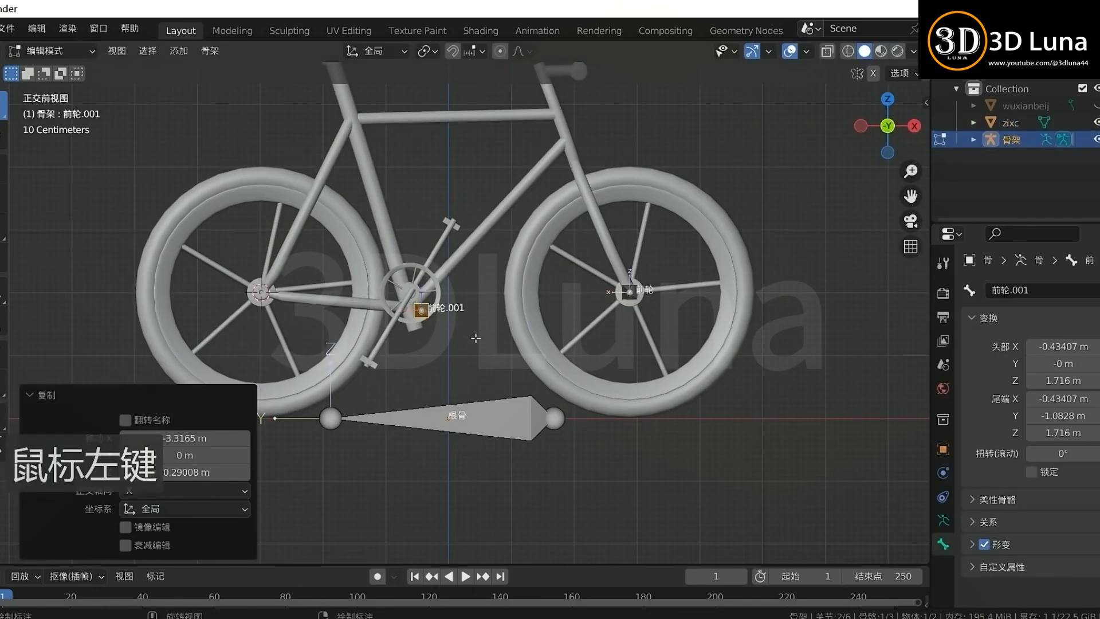
key(shift+s)
click(485, 221)
mouse_move(447, 321)
middle_down()
mouse_move(587, 376)
mouse_move(338, 356)
mouse_move(459, 351)
mouse_move(454, 339)
middle_up()
click(587, 376)
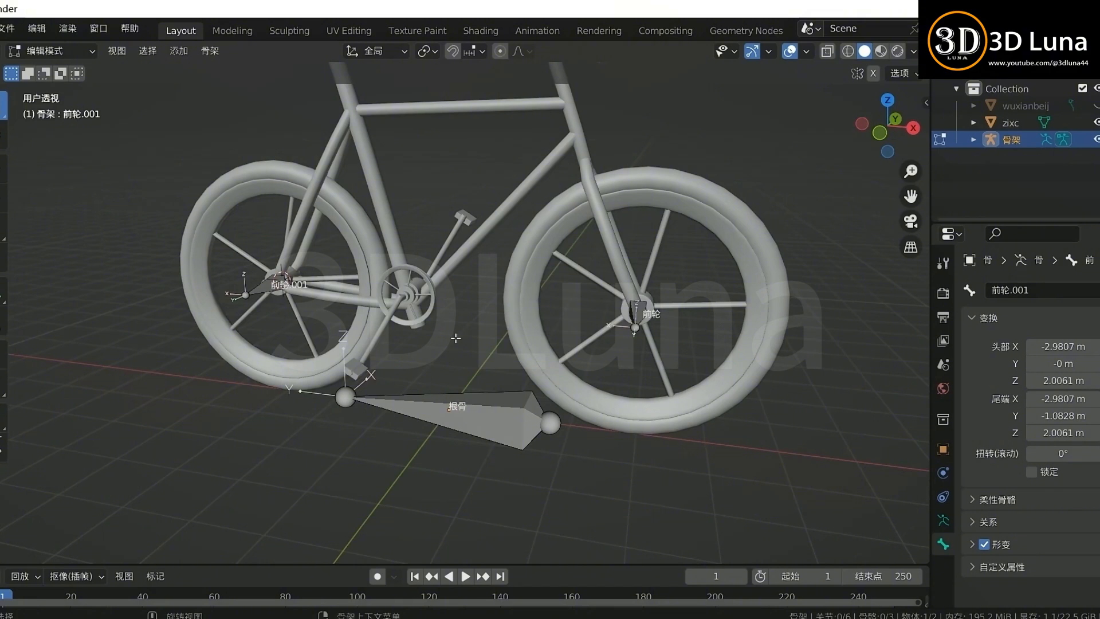
Step: Select the linked bottom bracket geometry at the crank in the bicycle mesh and snap the 3D cursor to it
scroll(502, 329, down, 5)
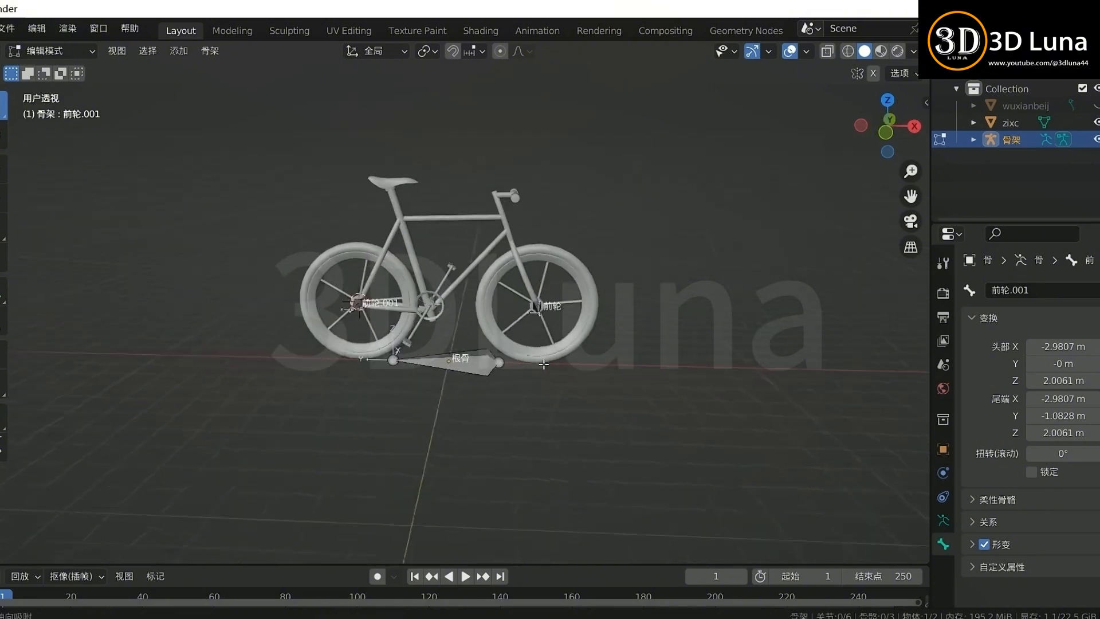
click(441, 361)
key(KP_1)
scroll(423, 302, up, 5)
scroll(423, 302, up, 4)
click(390, 278)
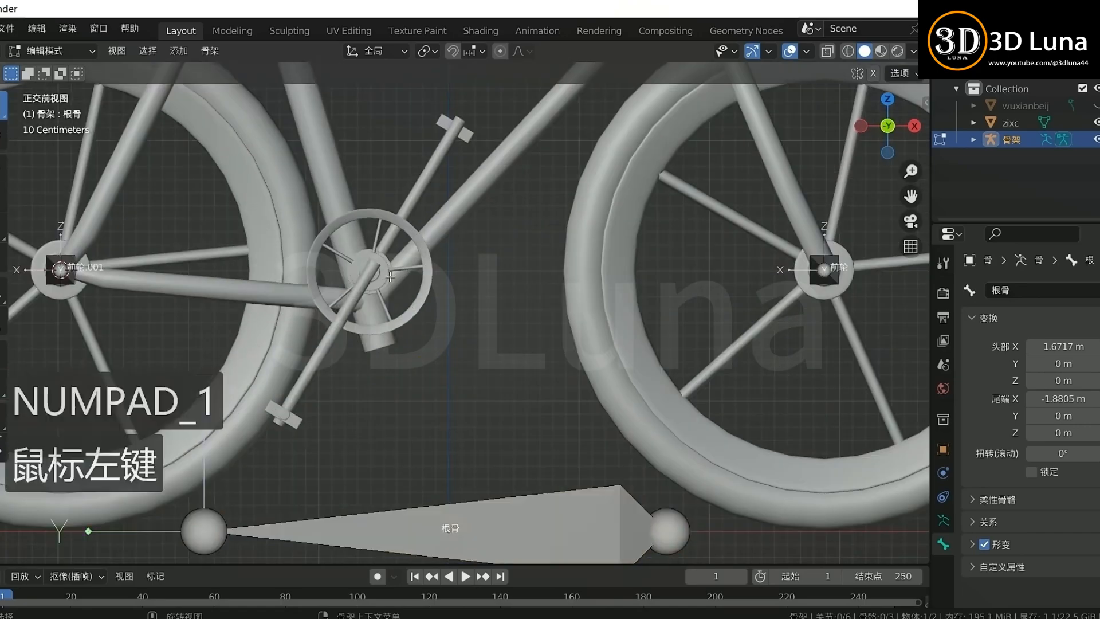
key(Tab)
click(389, 277)
key(Tab)
click(375, 263)
middle_drag(390, 277, 448, 277)
key(l)
scroll(448, 277, down, 3)
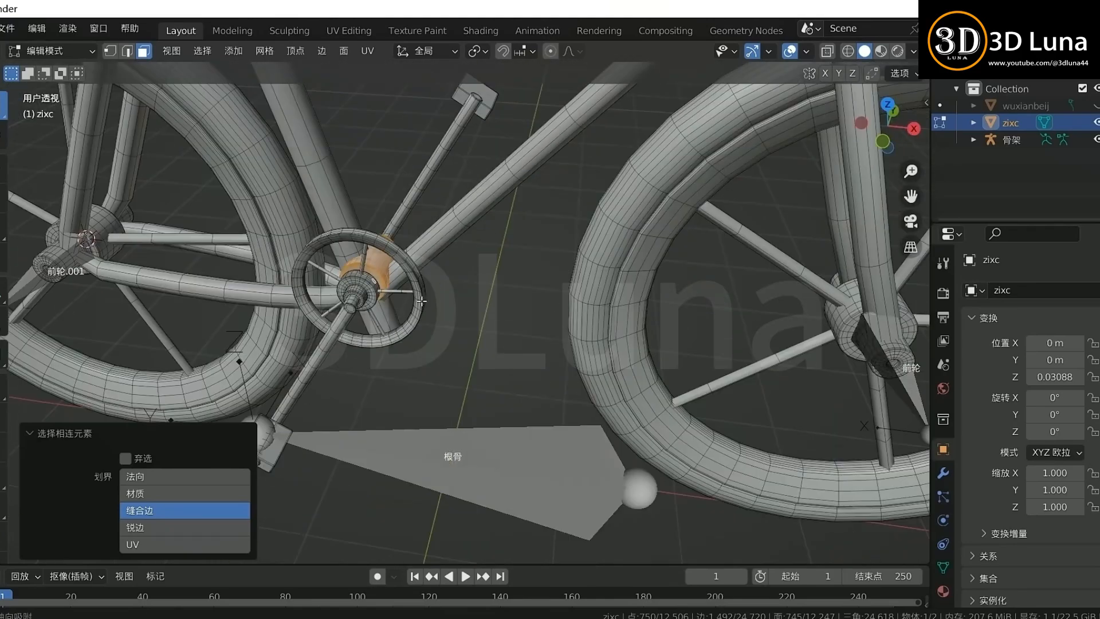
key(shift+s)
click(434, 389)
Step: Return to the armature's Edit Mode and rename the rear hub bone as 后轮
middle_drag(434, 389, 430, 349)
scroll(430, 350, down, 3)
key(Tab)
click(395, 423)
key(KP_1)
key(Tab)
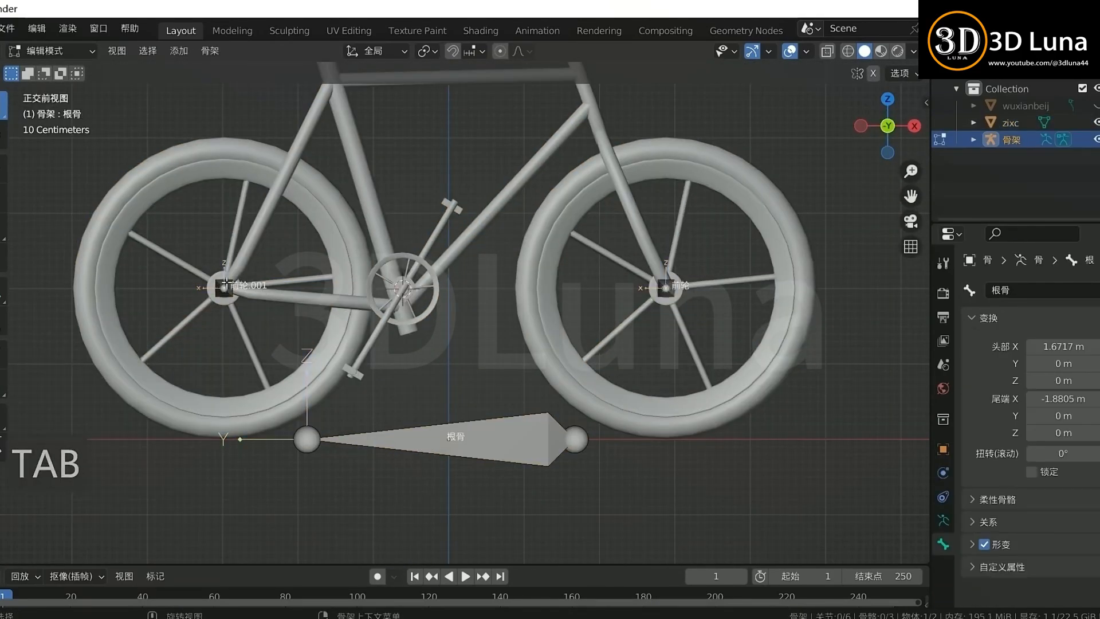
middle_drag(281, 289, 233, 304)
click(236, 282)
key(KP_1)
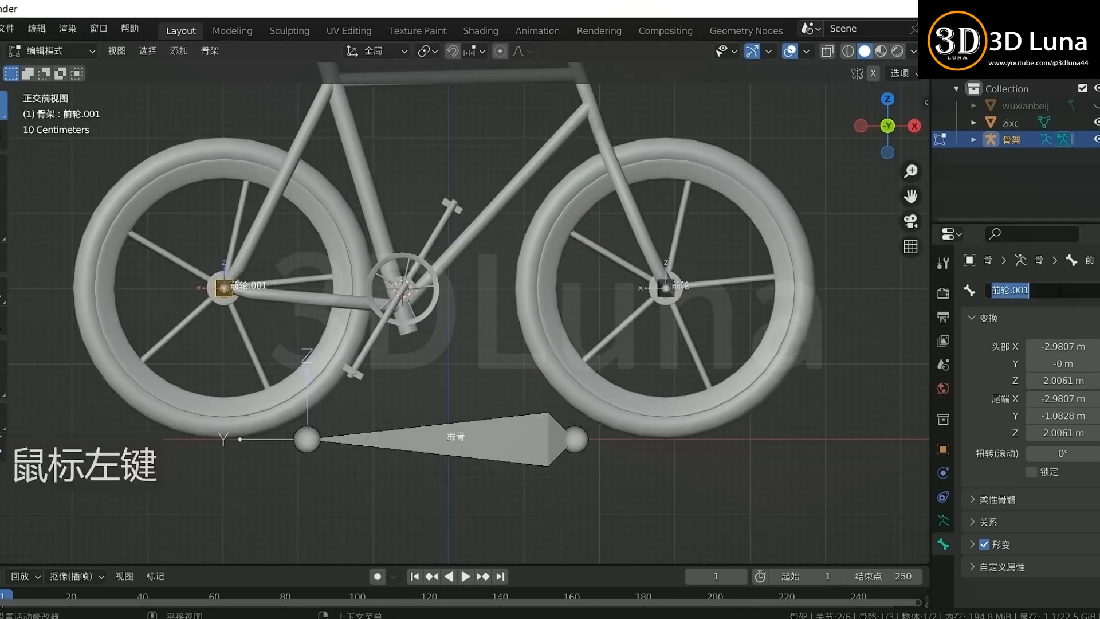
click(1060, 291)
text(houl)
key(BackSpace)
key(BackSpace)
key(BackSpace)
key(BackSpace)
click(1006, 616)
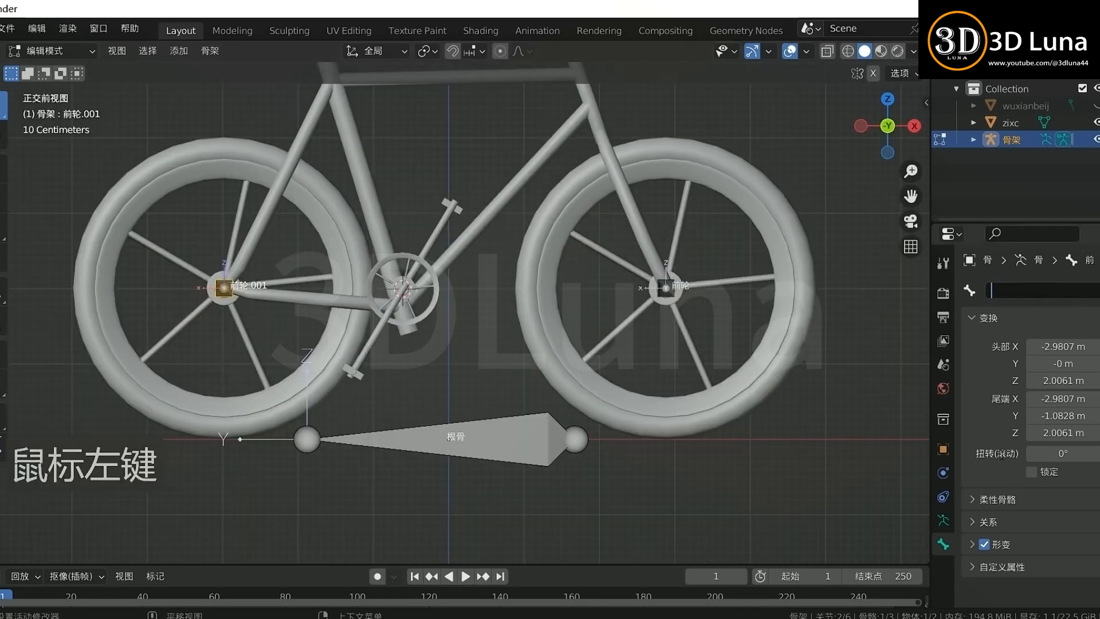
text(houl)
key(space)
key(Return)
Step: Duplicate the 后轮 bone and snap the copy to the 3D cursor at the crank
key(shift+d)
right_click(466, 304)
key(shift+s)
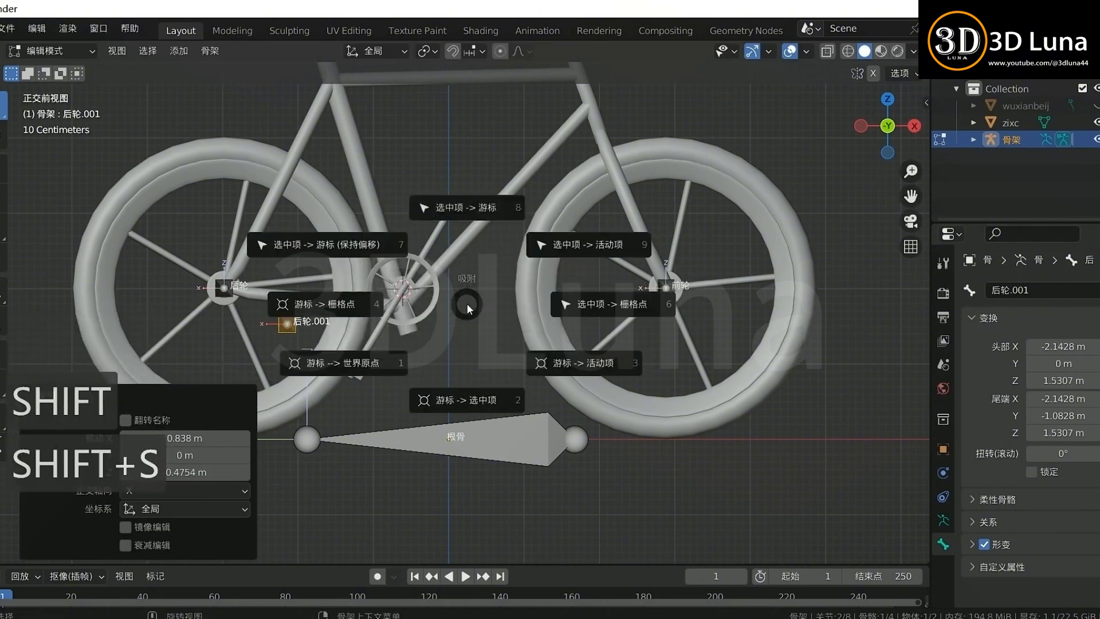
click(427, 279)
middle_drag(427, 279, 453, 304)
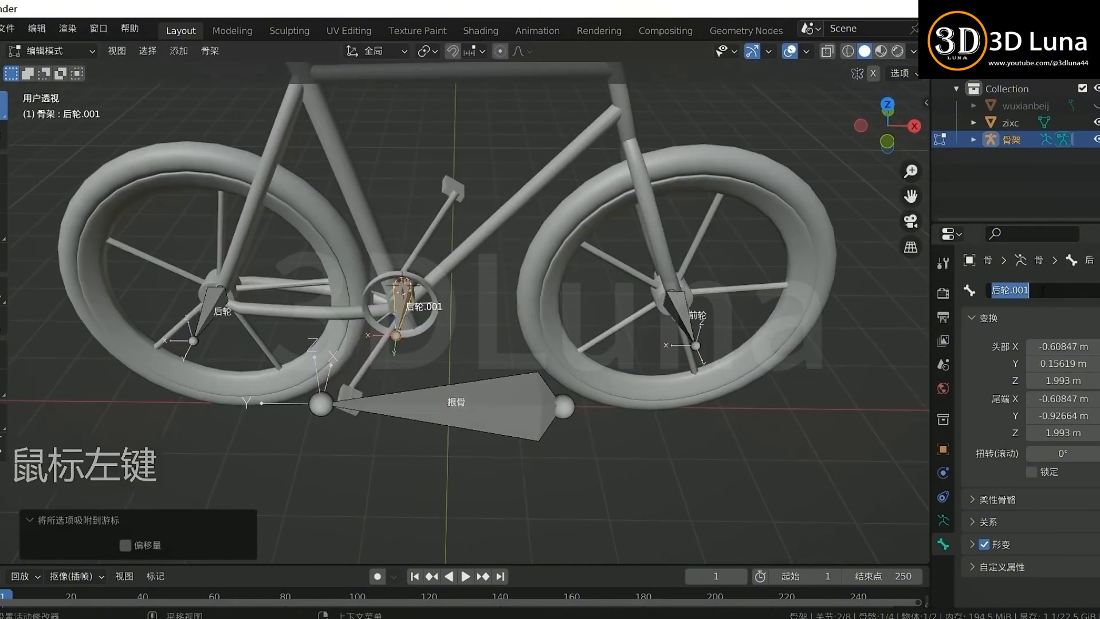
Step: Rename the duplicated bone at the crank as 老登
text(laodeng)
key(space)
key(BackSpace)
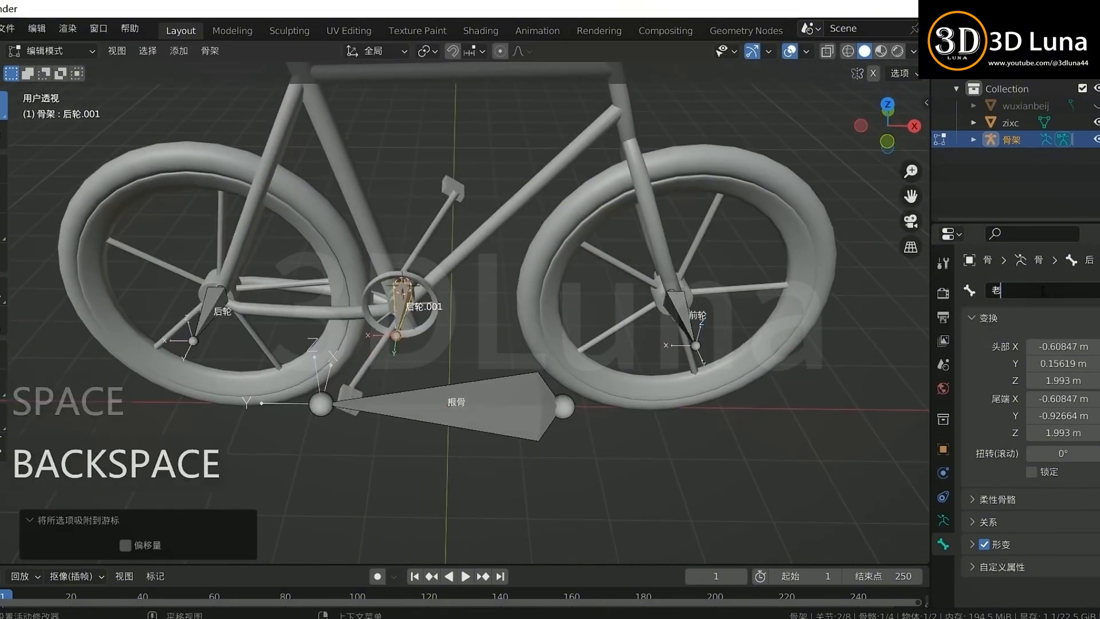
text(deng3)
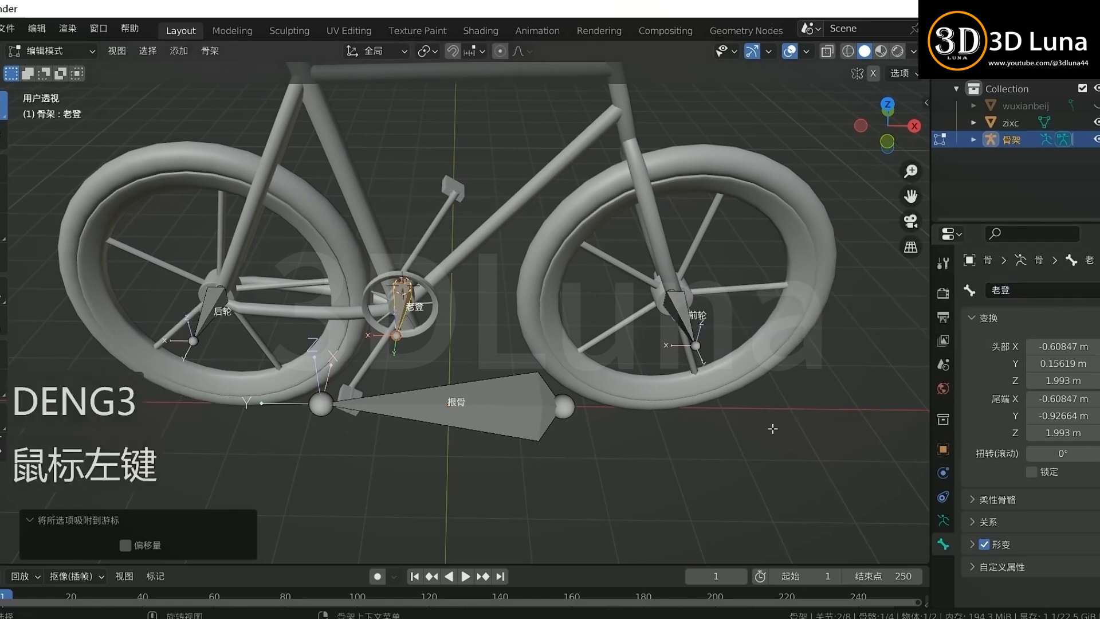
Step: Duplicate the 根骨 bone and raise the copy about 4.08 m along Z to the frame's height
middle_drag(773, 429, 490, 422)
click(491, 422)
key(KP_1)
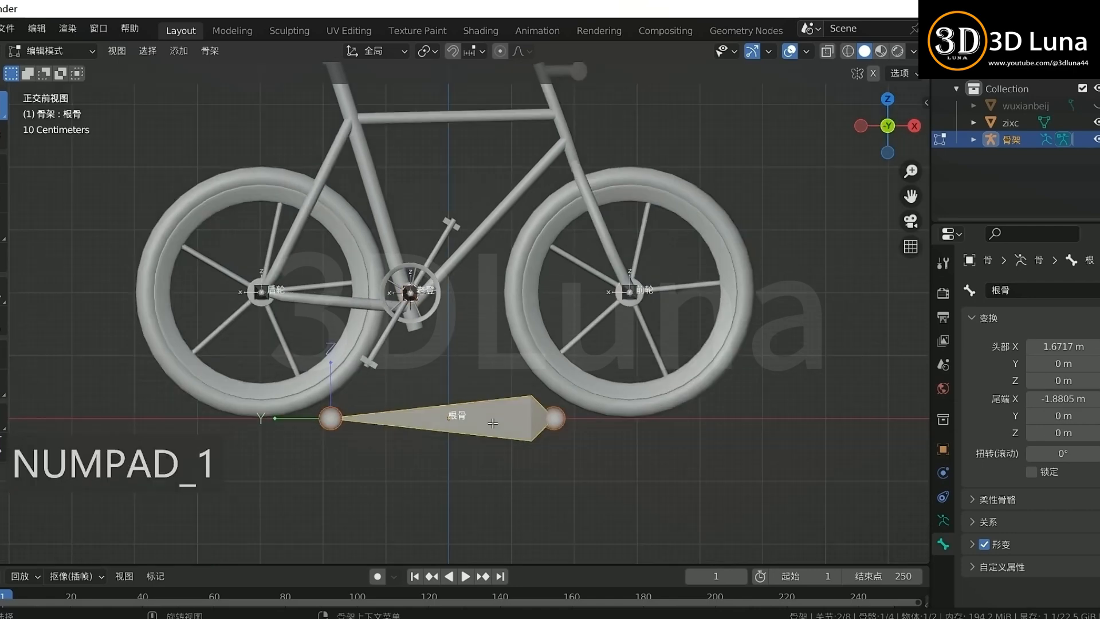
scroll(493, 423, down, 2)
key(shift+d)
click(498, 416)
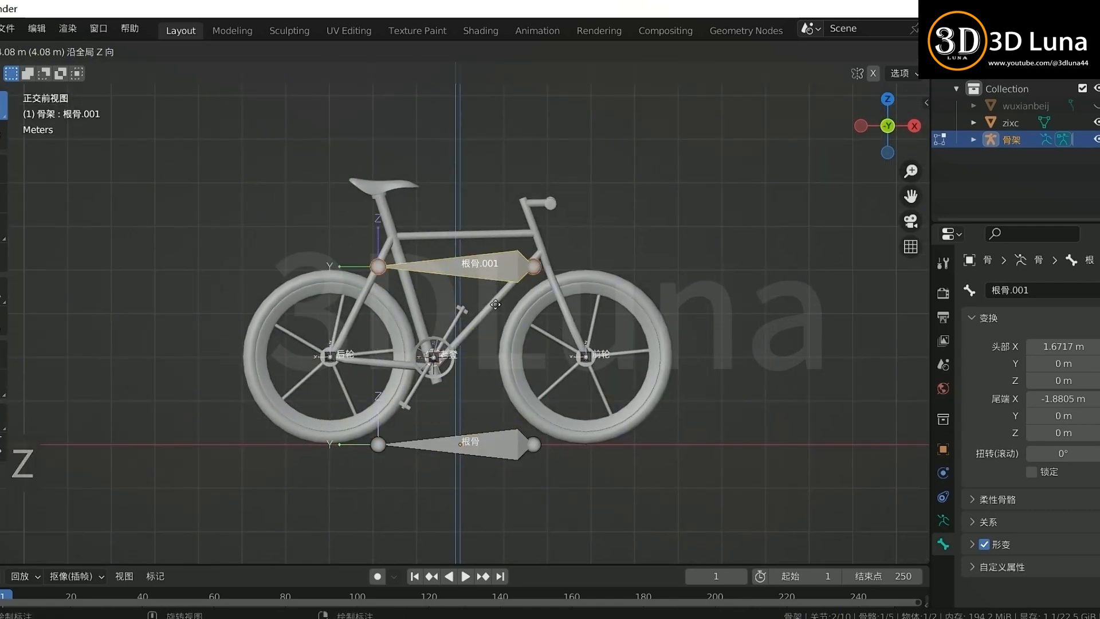
Step: Rename the raised bone in the bicycle frame as 躯干
drag(888, 125, 1029, 298)
click(1029, 298)
text(躯干)
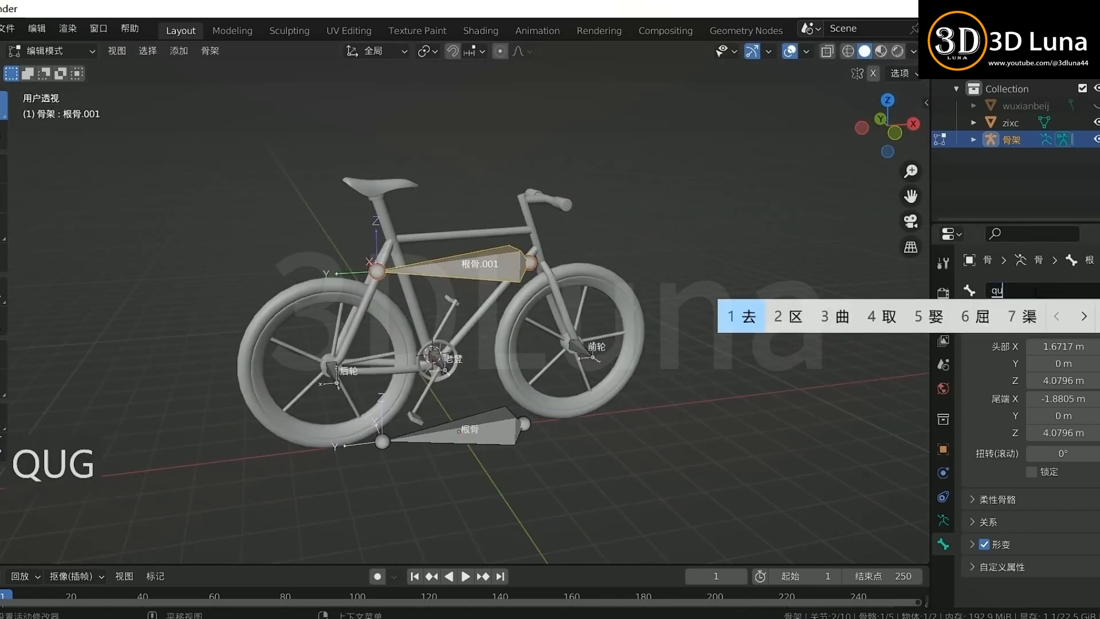
key(Return)
Step: Parent the 后轮, 前轮 and 老登 bones to the 躯干 bone with Keep Offset
click(493, 428)
middle_drag(493, 428, 510, 498)
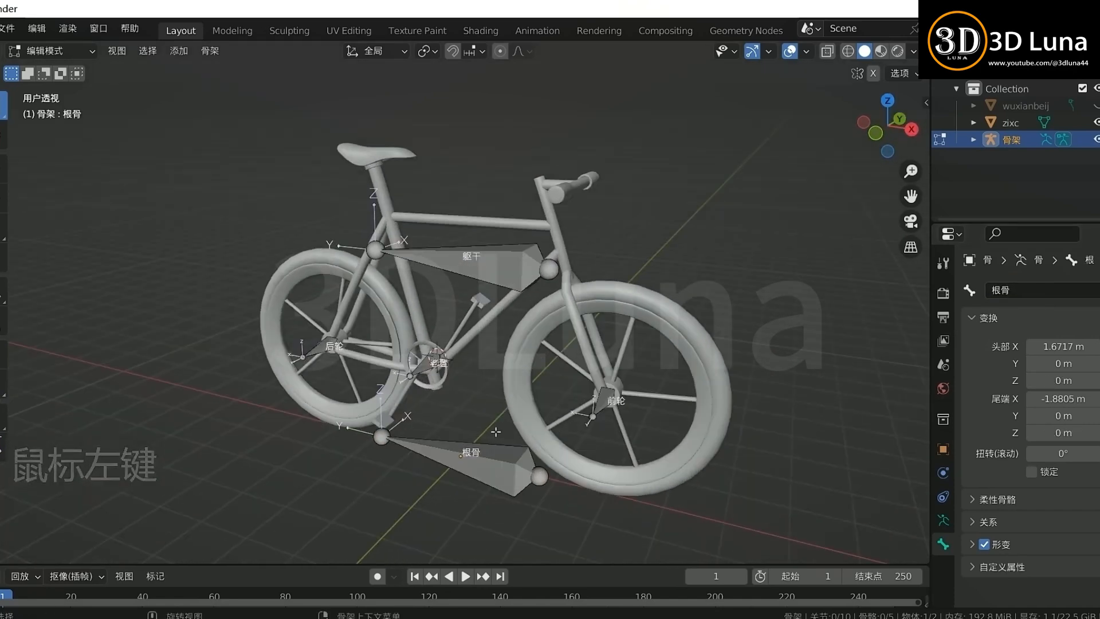
middle_drag(496, 431, 555, 421)
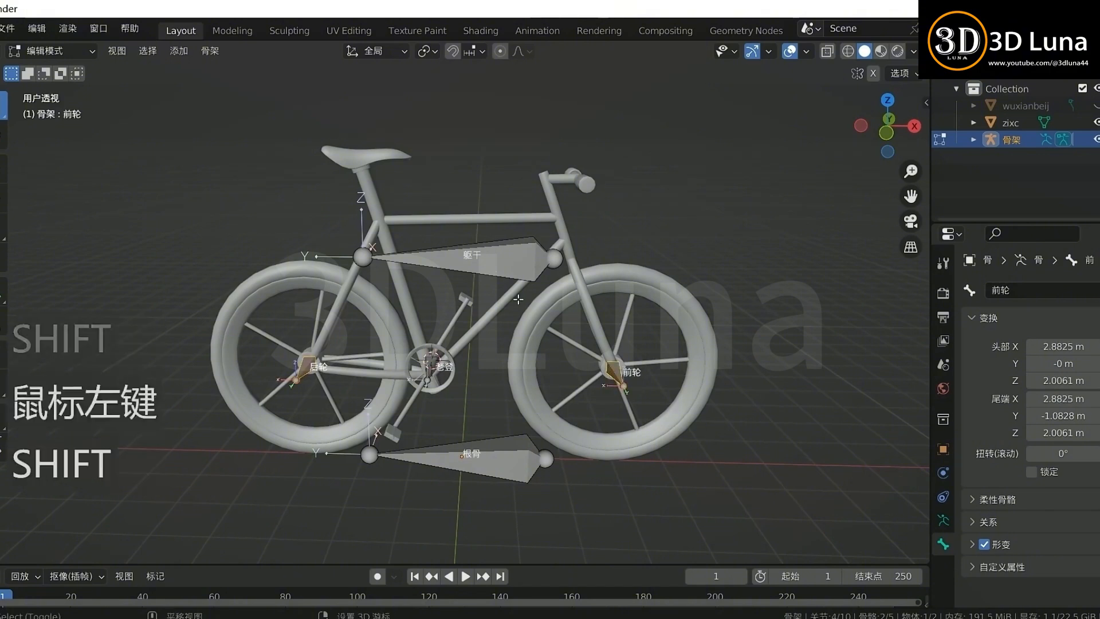
click(494, 269)
middle_drag(472, 273, 498, 275)
click(438, 373)
shift+click(472, 255)
key(ctrl+p)
click(471, 254)
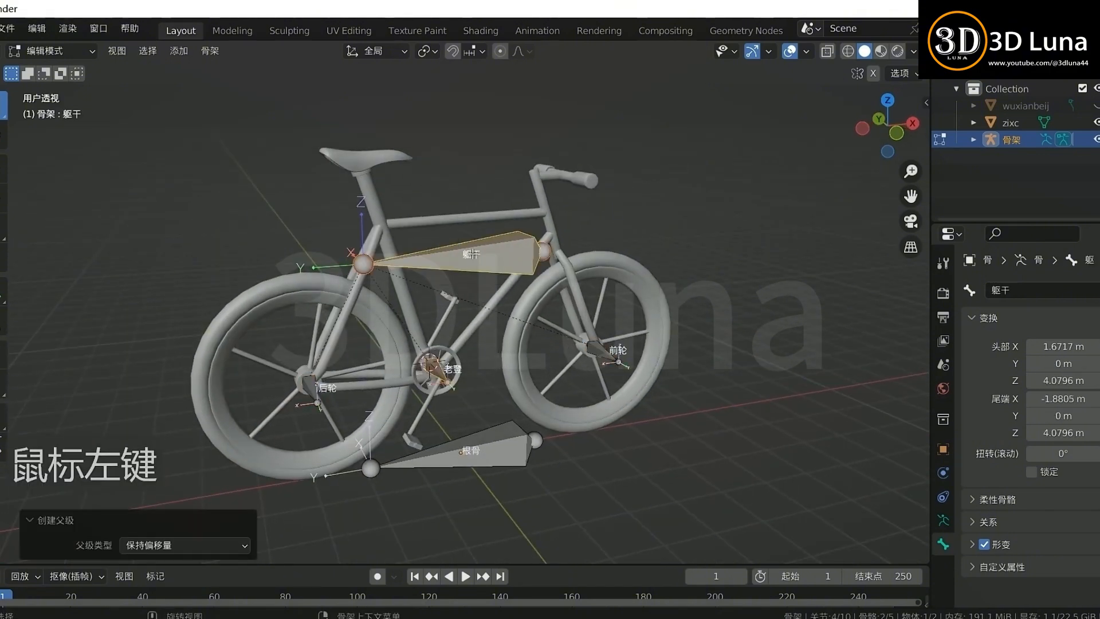
Step: Parent the 躯干 bone to the 根骨 bone with Keep Offset, then clear the selection
shift+click(500, 446)
key(ctrl+p)
click(500, 446)
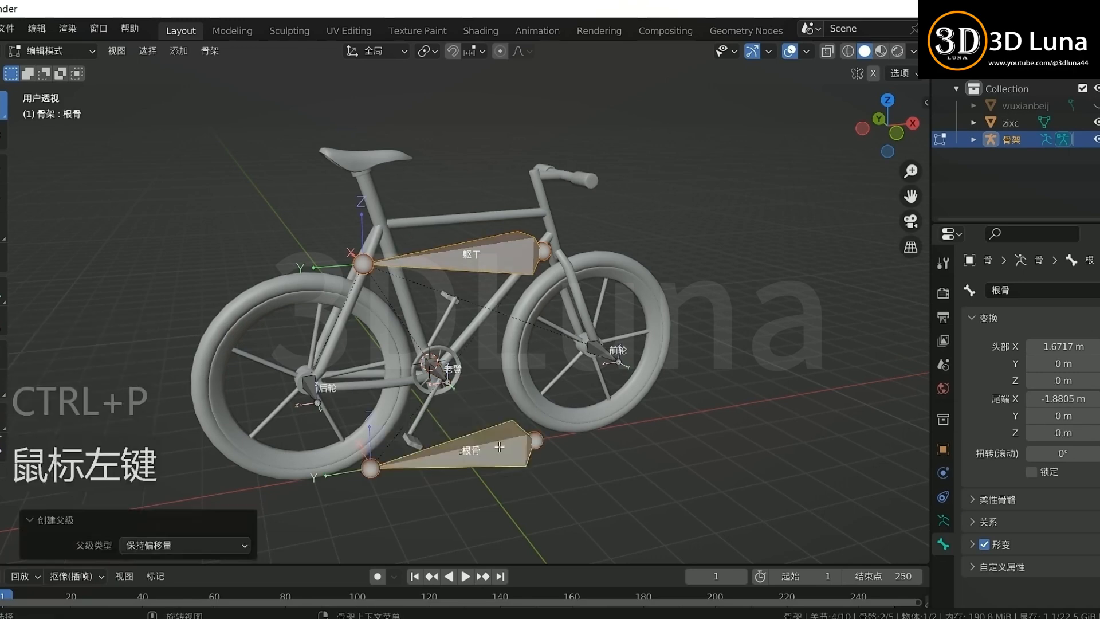
click(601, 465)
middle_drag(600, 464, 564, 438)
Step: Test the bone hierarchy in Pose Mode by moving the 躯干 and 根骨 bones and cancelling each move
click(62, 52)
click(63, 107)
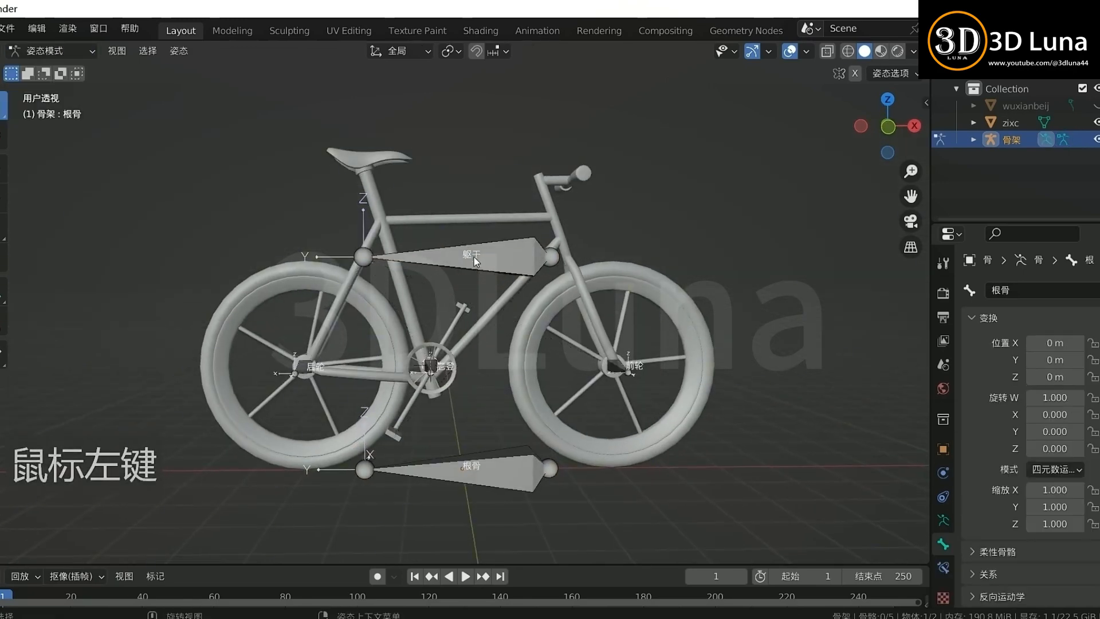
click(475, 260)
key(g)
right_click(485, 150)
click(543, 460)
key(g)
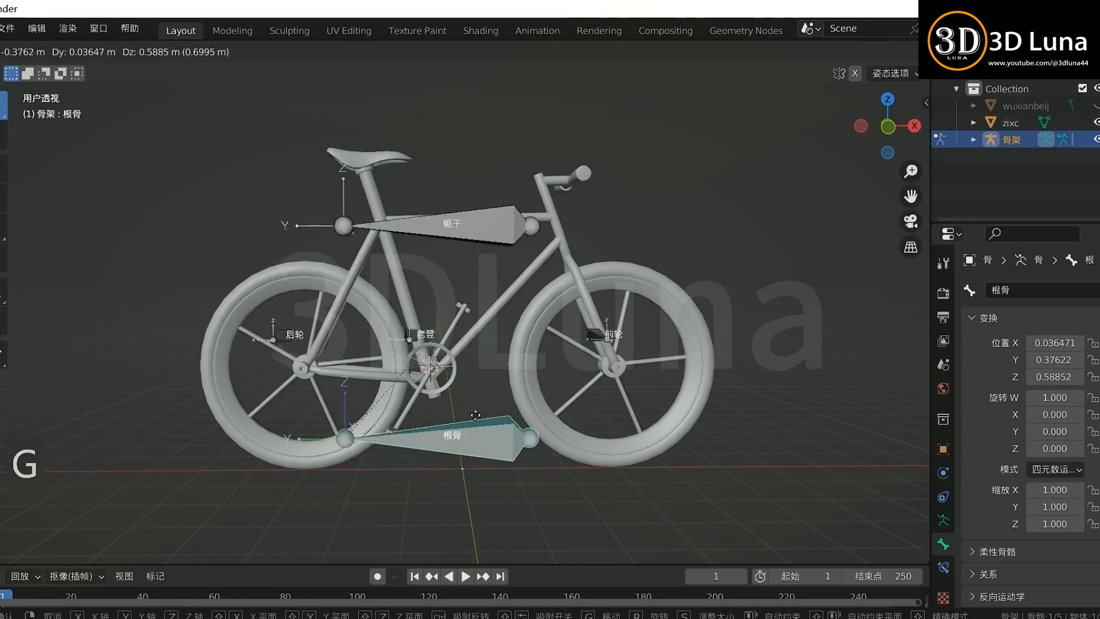
right_click(660, 391)
middle_drag(640, 391, 595, 414)
Step: Return to Object Mode and parent the bicycle mesh to the armature with empty vertex groups
click(51, 50)
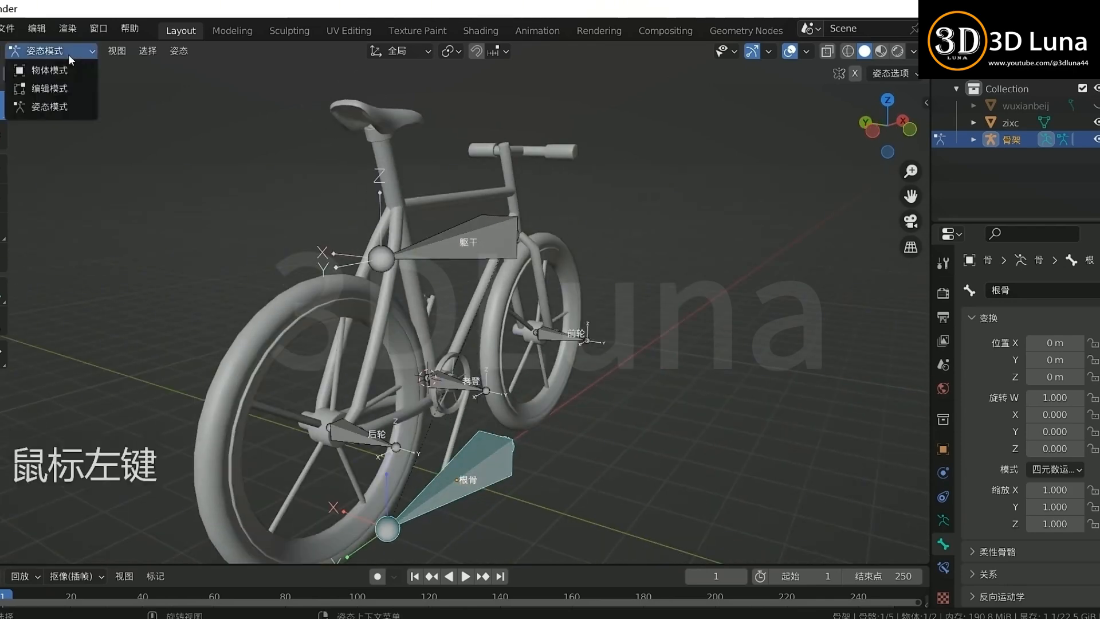
click(34, 66)
middle_drag(641, 322, 573, 320)
click(544, 281)
shift+click(517, 247)
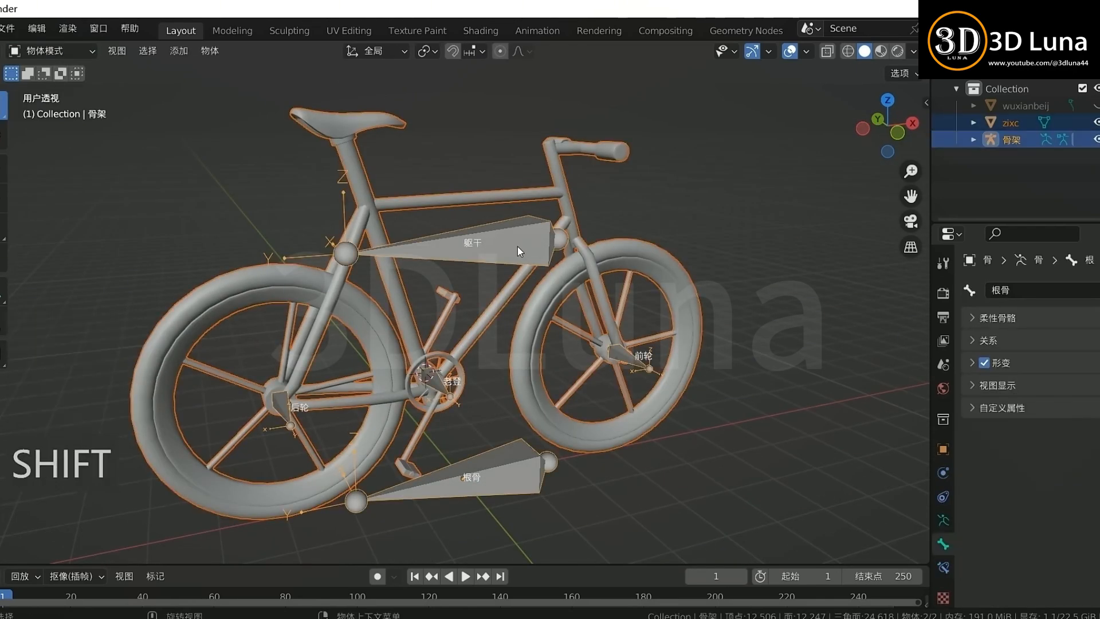
key(ctrl+p)
click(512, 334)
middle_drag(513, 333, 748, 369)
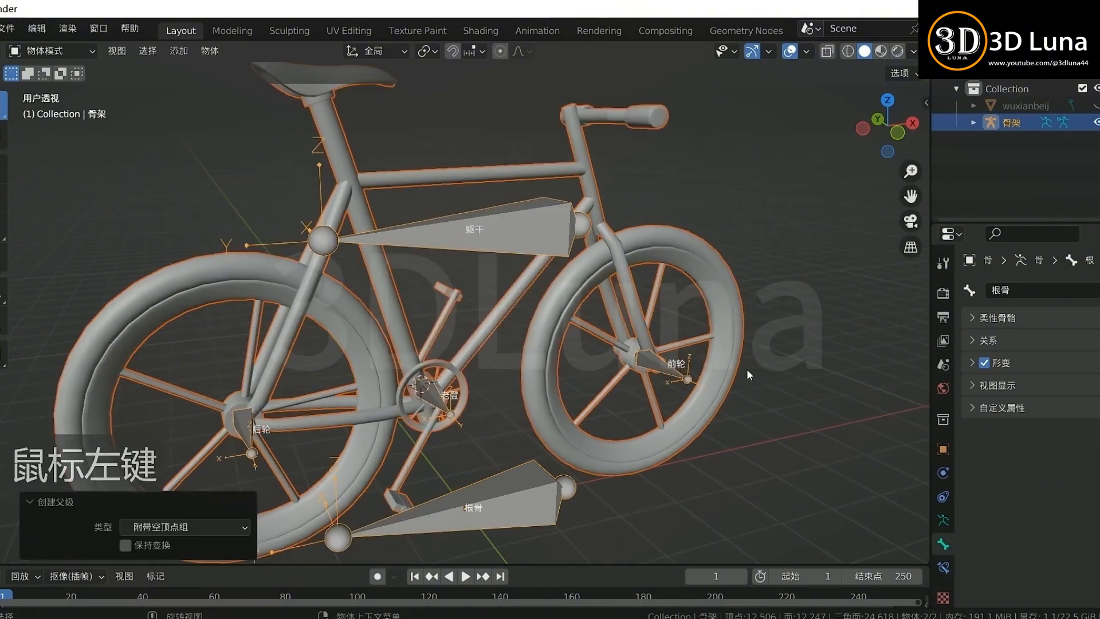
Step: Select the armature together with the bicycle mesh as the active object and switch to Weight Paint mode
click(589, 331)
click(471, 240)
middle_drag(464, 253, 487, 278)
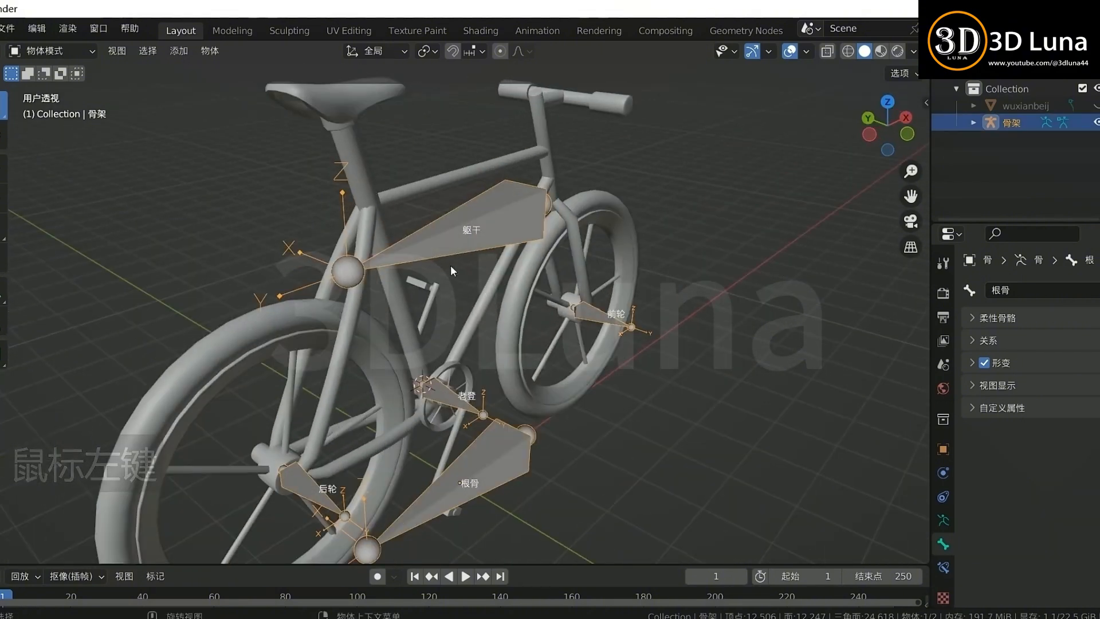
click(369, 194)
click(52, 50)
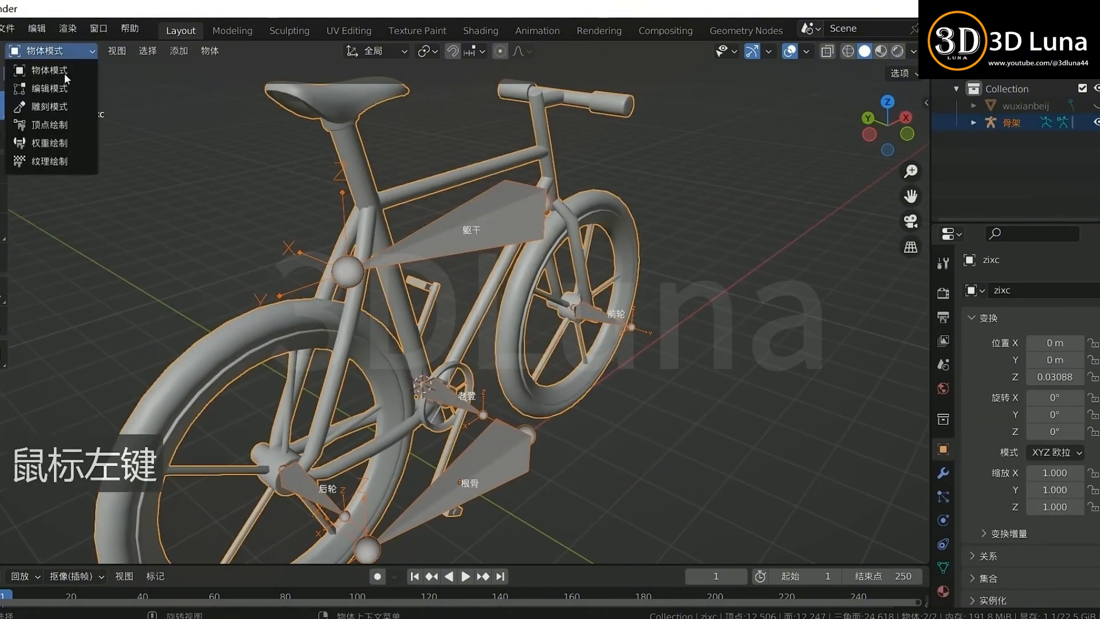
click(69, 137)
mouse_move(344, 241)
middle_down()
mouse_move(378, 235)
mouse_move(367, 241)
mouse_move(433, 256)
middle_up()
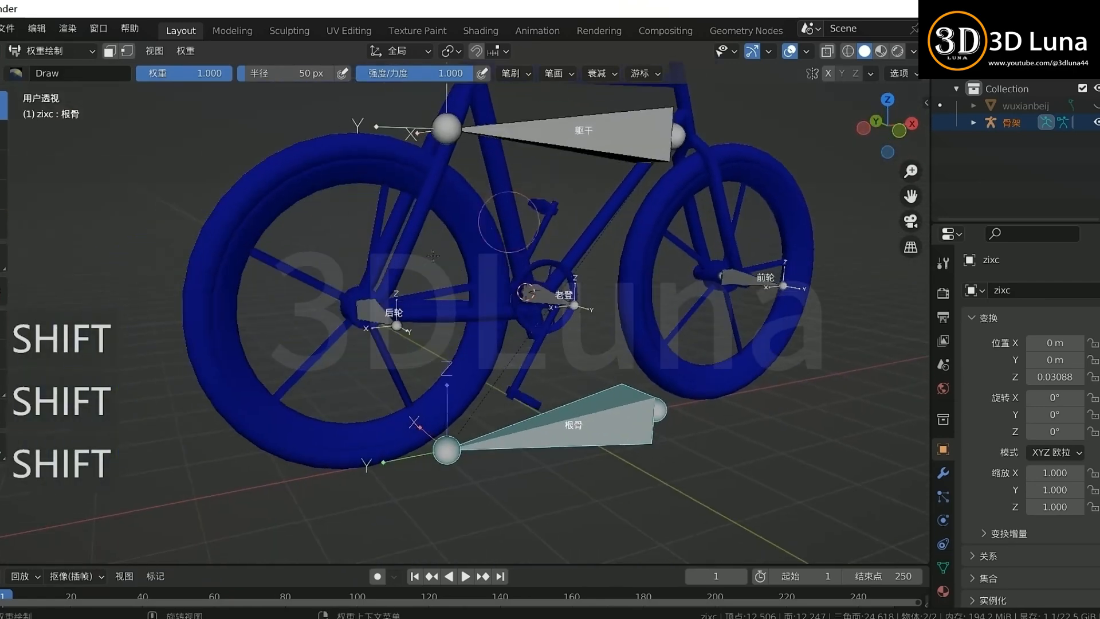
scroll(509, 229, up, 2)
scroll(574, 232, down, 2)
shift+middle_drag(582, 232, 516, 312)
middle_drag(515, 312, 470, 317)
Step: Make the 后轮 bone active for weighting and switch the bicycle mesh to Edit Mode
ctrl+click(508, 224)
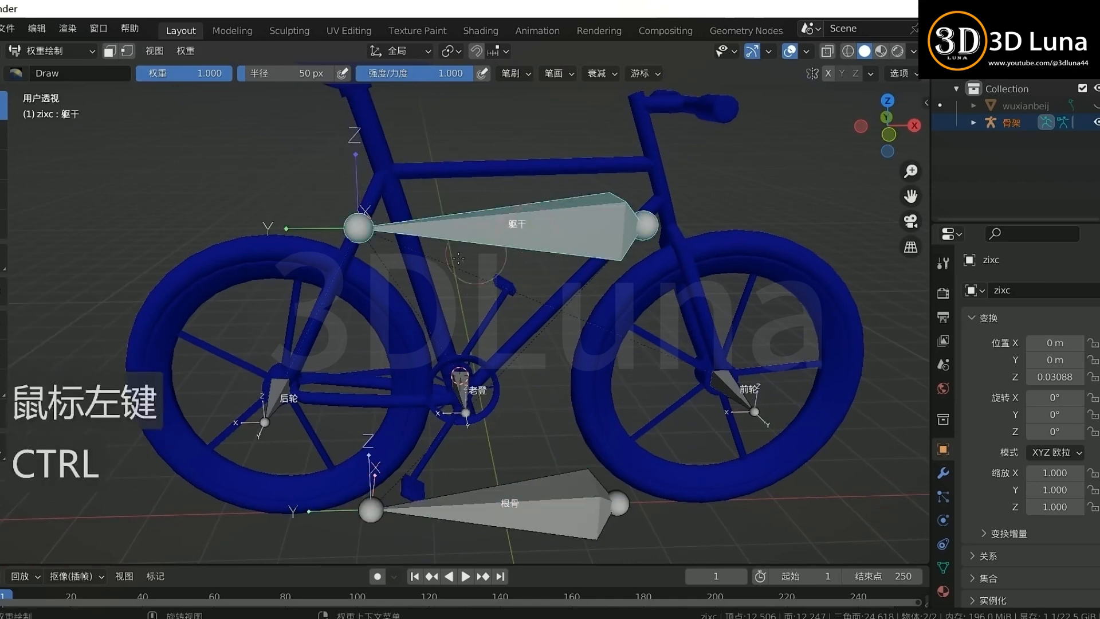
ctrl+click(274, 392)
mouse_move(274, 392)
middle_down()
mouse_move(438, 336)
mouse_move(422, 383)
middle_up()
scroll(444, 342, up, 1)
key(Tab)
scroll(402, 393, up, 1)
shift+middle_drag(358, 403, 460, 360)
Step: Select the rear wheel's linked hub, spokes, rim and tyre and assign them to the 后轮 vertex group with weight 1
key(l)
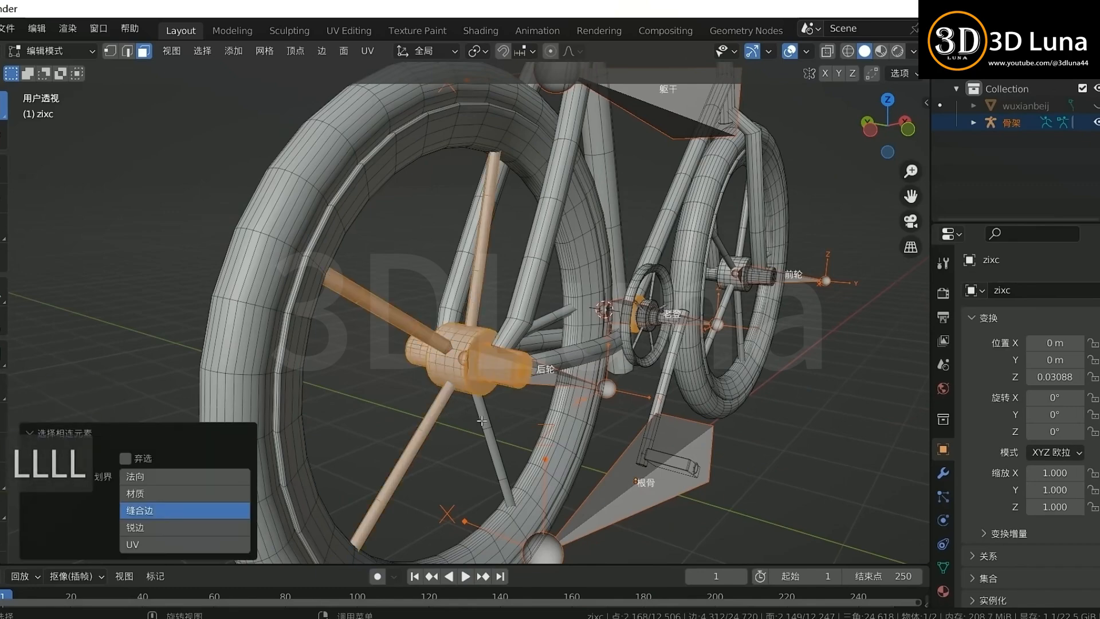
key(l)
middle_drag(482, 421, 421, 410)
key(l)
key(l)
key(l)
scroll(545, 344, down, 3)
mouse_move(533, 335)
middle_down()
mouse_move(368, 316)
mouse_move(519, 328)
middle_up()
click(944, 567)
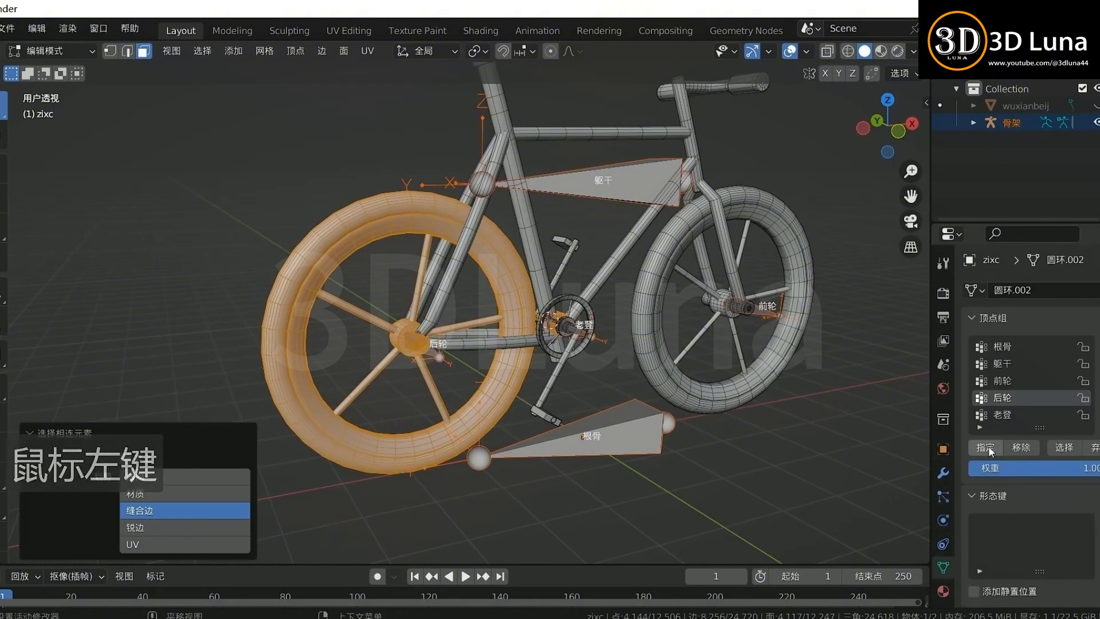
click(988, 446)
Step: Return to Weight Paint mode and test the rear wheel's weights by rotating and moving the 后轮 bone, cancelling each transform
key(Tab)
key(r)
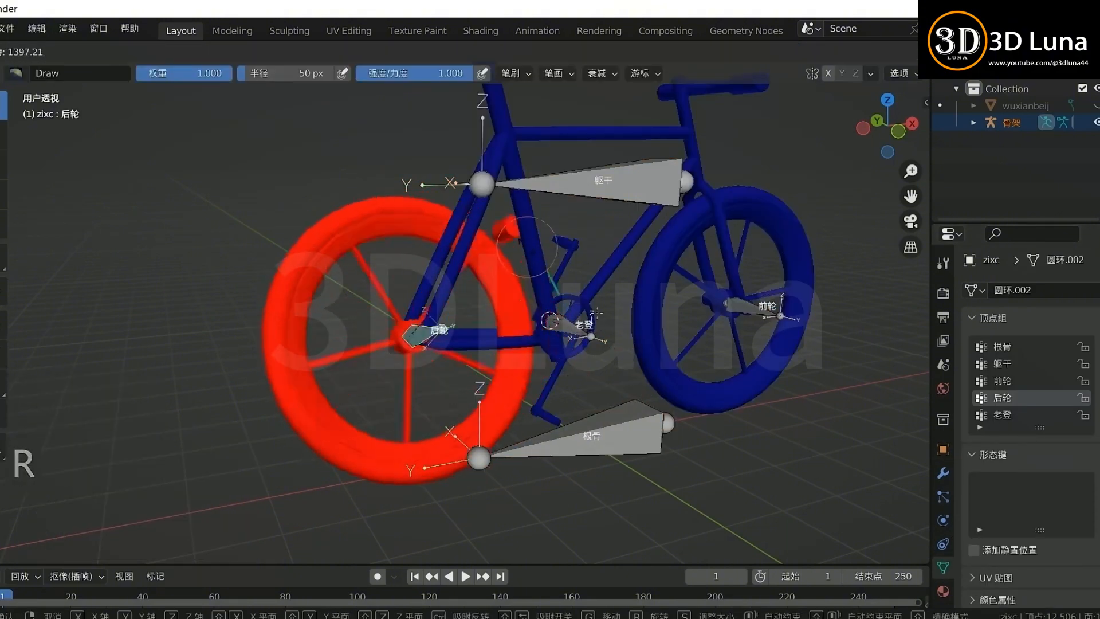
right_click(526, 246)
key(g)
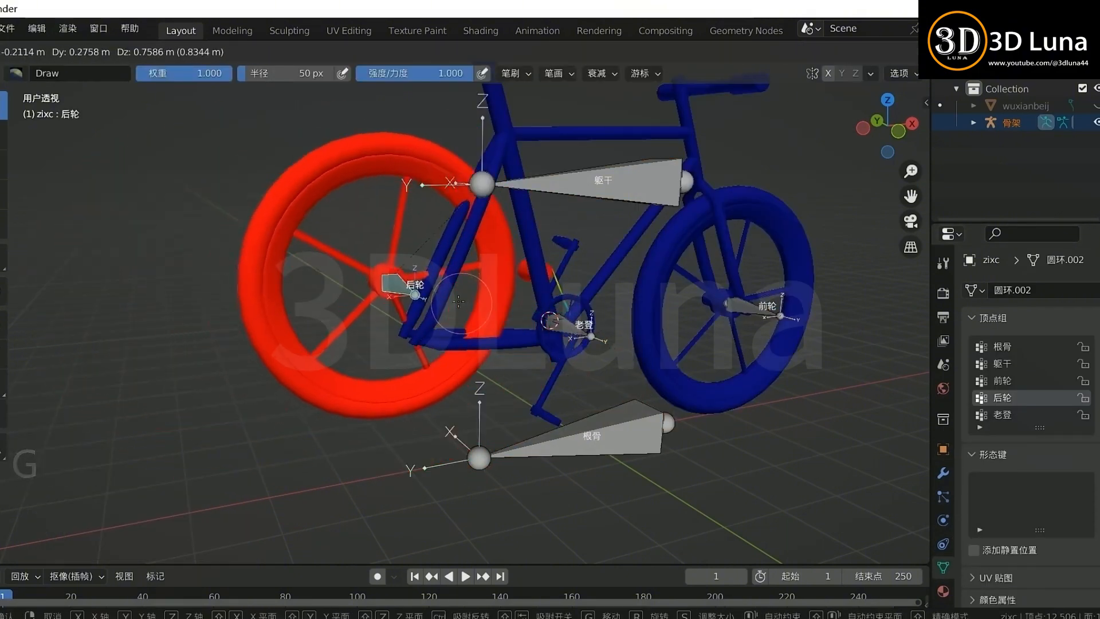
right_click(459, 301)
Step: Remove the stray geometry near the crank from the rear wheel's weights using X-ray view, and test-move the 后轮 bone, cancelling the move
key(Tab)
scroll(459, 301, up, 4)
key(alt+z)
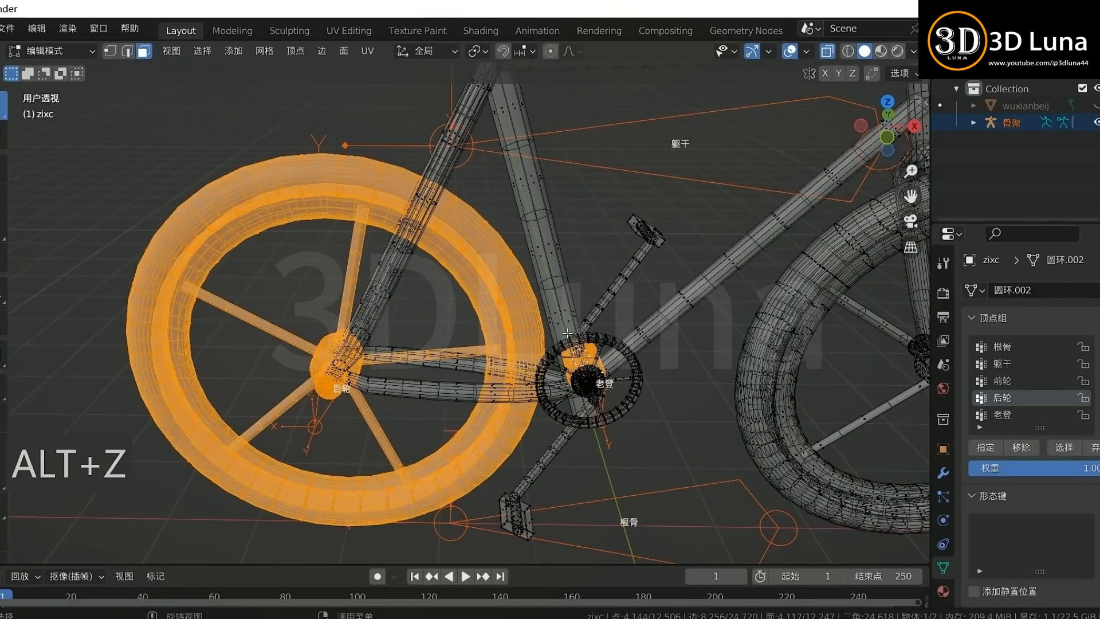
drag(624, 400, 625, 400)
key(alt+z)
key(Tab)
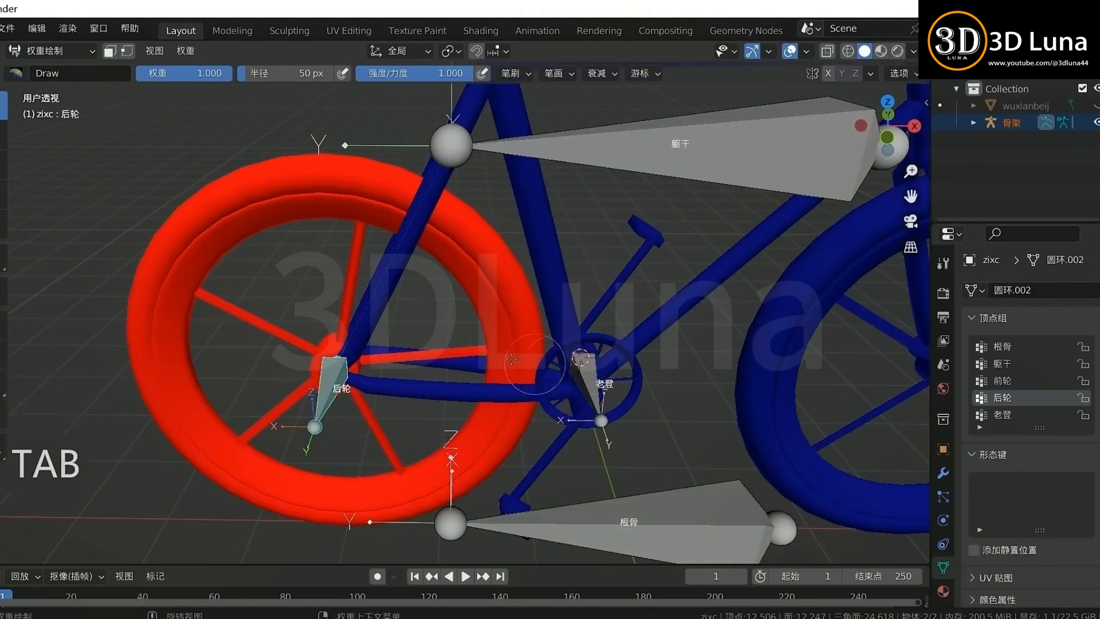
key(g)
right_click(338, 328)
Step: Make the 前轮 bone active and switch the bicycle mesh to Edit Mode with nothing selected
scroll(531, 304, down, 5)
shift+middle_drag(613, 328, 516, 334)
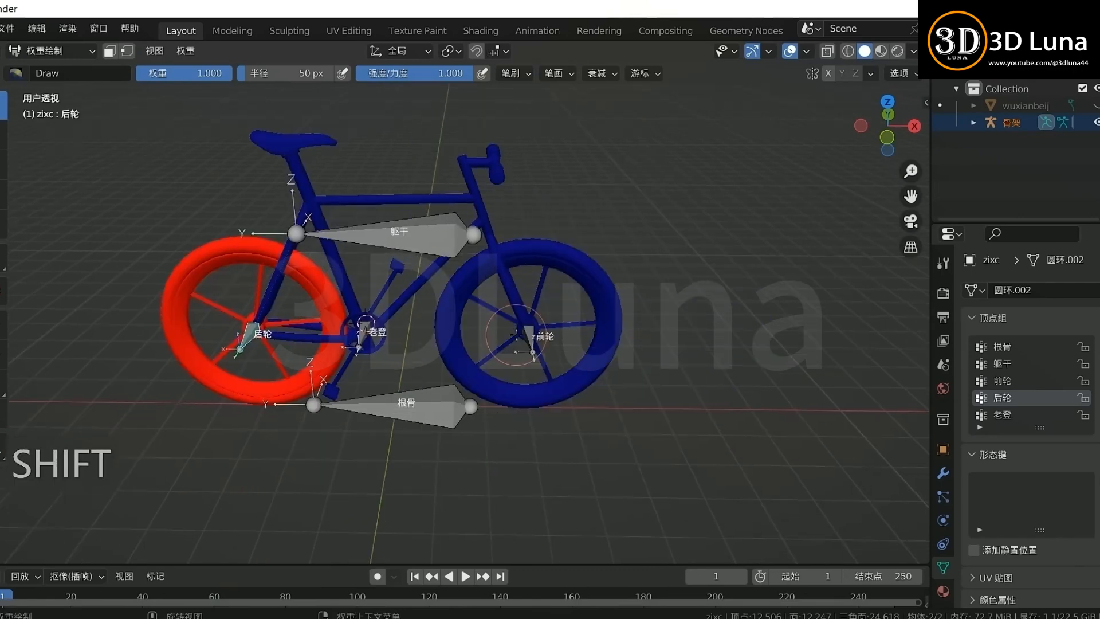
ctrl+click(532, 340)
scroll(532, 340, up, 2)
key(Tab)
shift+middle_drag(636, 319, 556, 338)
click(723, 337)
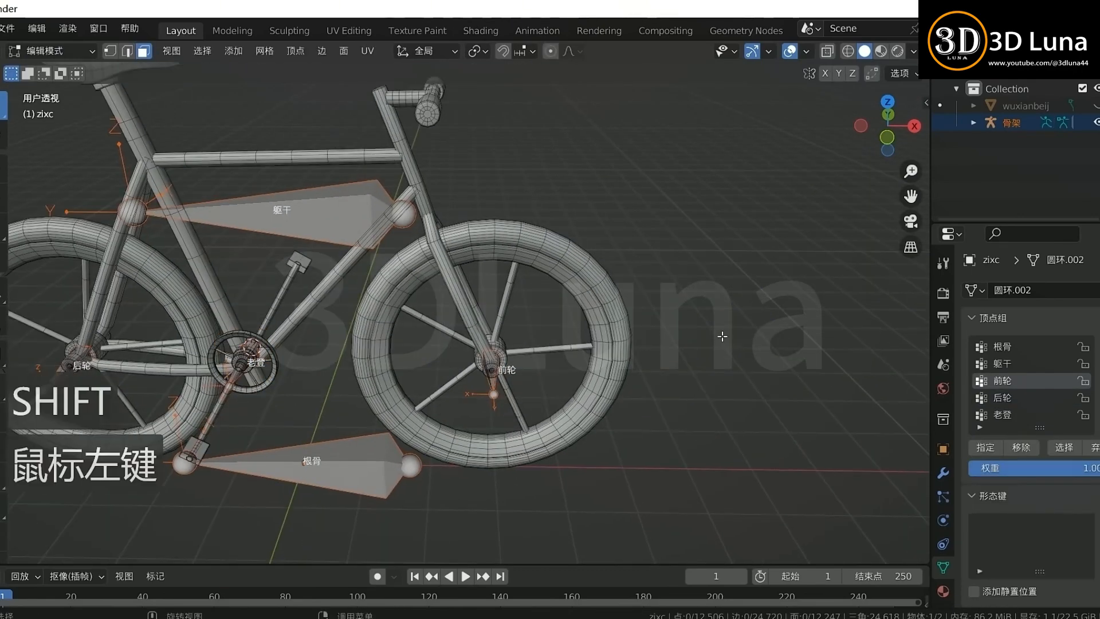
Step: Select the front wheel's linked tyre, rim, spokes and hub and assign them to the 前轮 vertex group
scroll(694, 326, up, 1)
key(l)
key(l)
key(l)
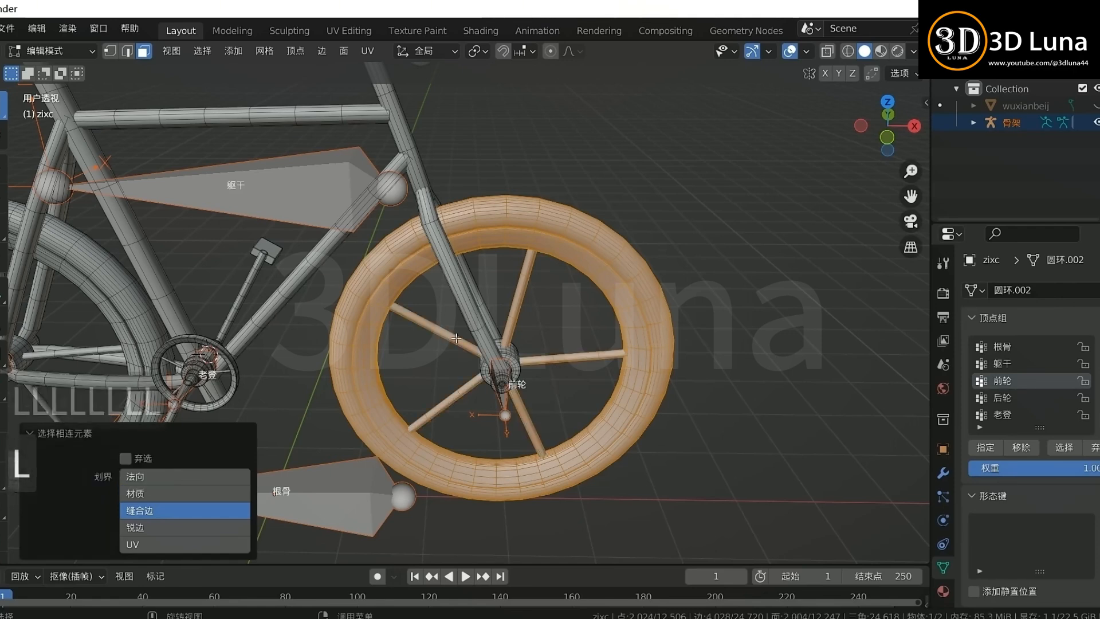
key(l)
mouse_move(500, 369)
middle_down()
mouse_move(470, 358)
mouse_move(528, 334)
mouse_move(559, 338)
middle_up()
click(986, 447)
Step: Return to Weight Paint mode and test the front wheel's weights by moving and rotating the 前轮 bone, cancelling both transforms
scroll(577, 363, down, 4)
key(Tab)
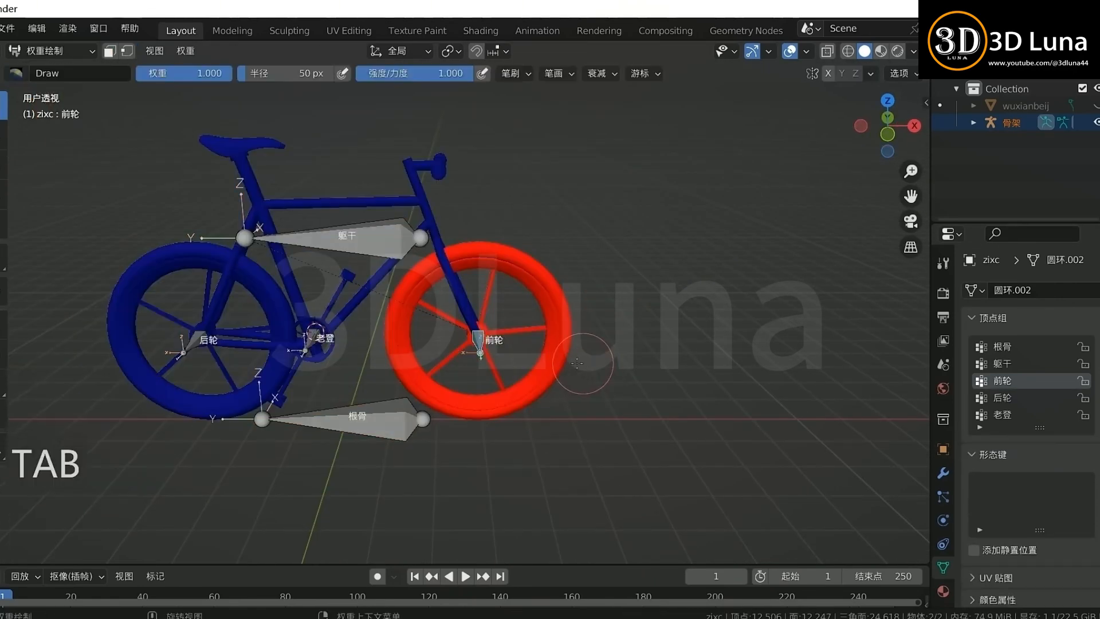
key(g)
right_click(582, 370)
key(r)
right_click(498, 342)
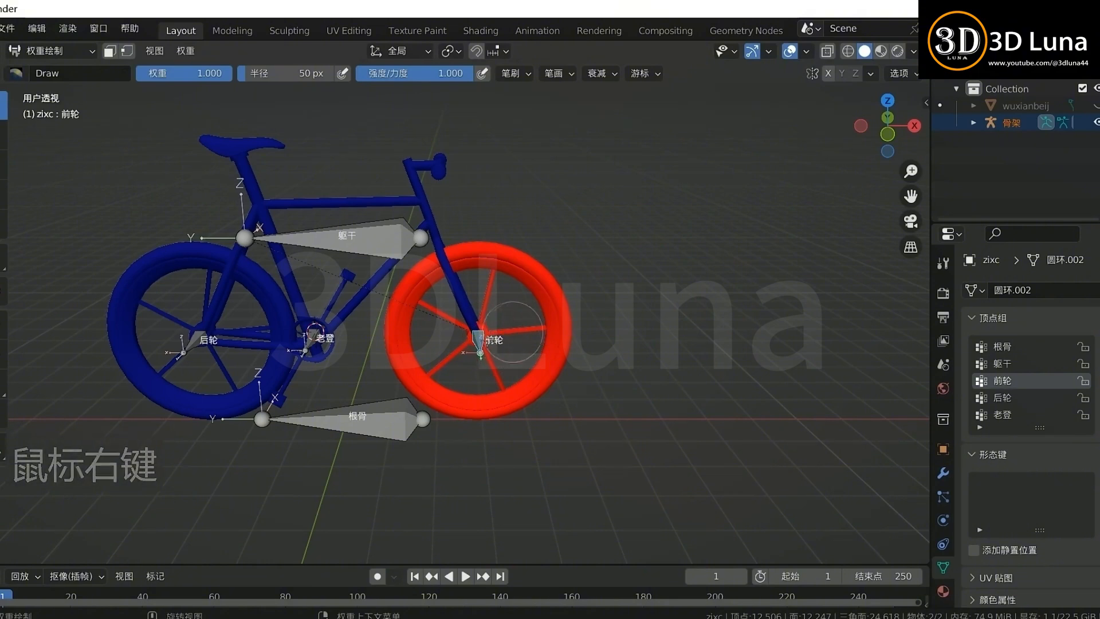
Step: Make the 老登 bone active and switch the bicycle mesh to Edit Mode with the front wheel deselected
mouse_move(514, 332)
middle_down()
mouse_move(550, 335)
mouse_move(504, 339)
mouse_move(523, 344)
middle_up()
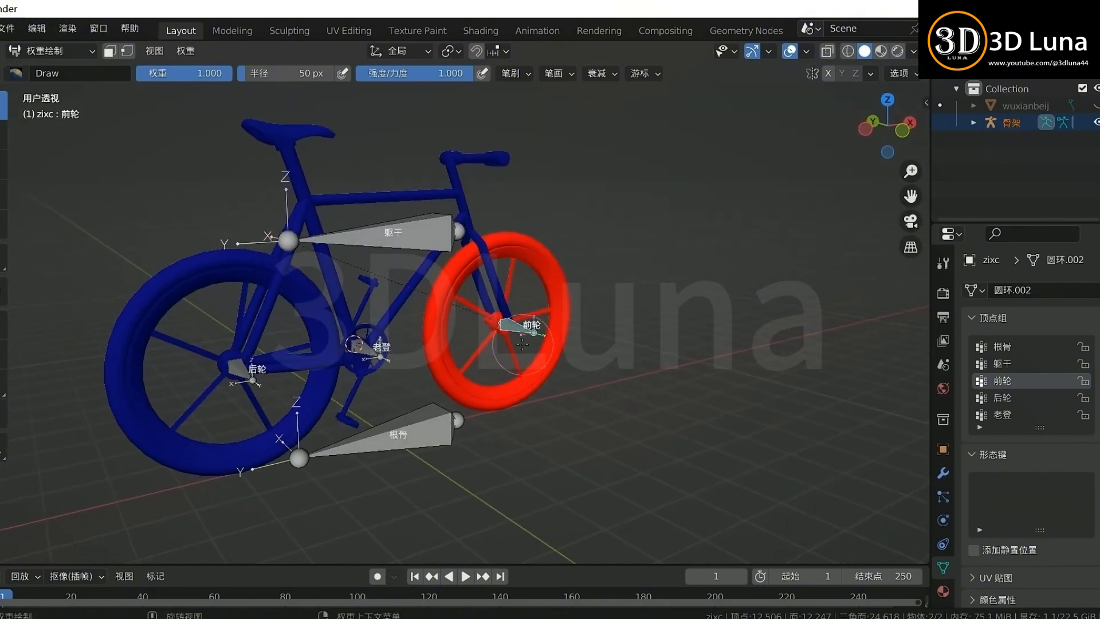
scroll(415, 380, up, 4)
ctrl+click(293, 375)
key(Tab)
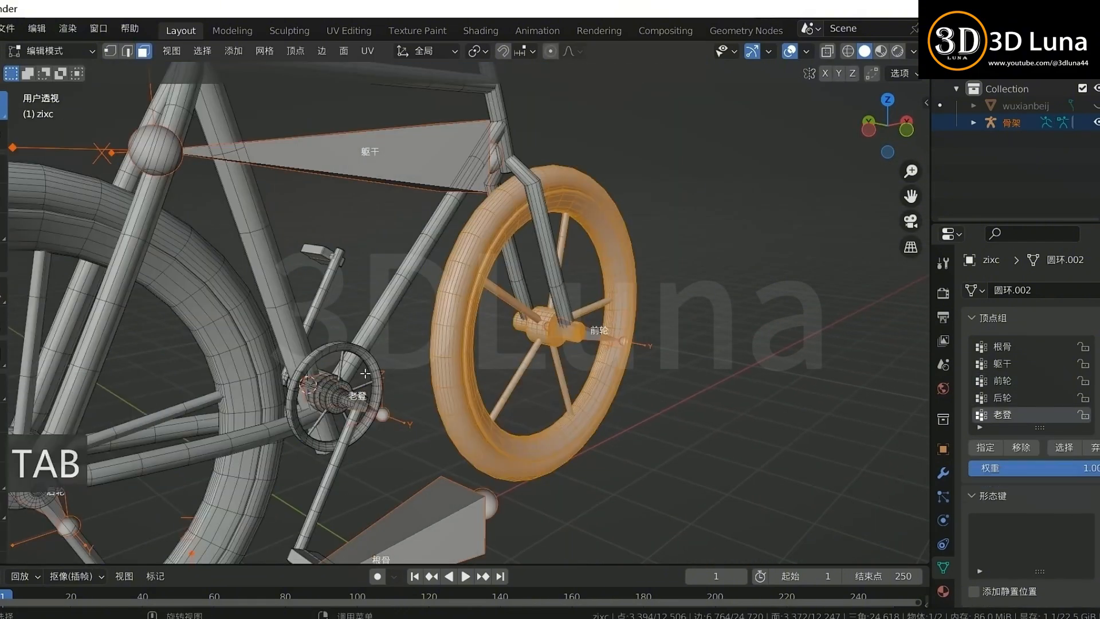
click(366, 360)
Step: Select the chainring's linked outer ring, centre hub and spokes
key(l)
key(l)
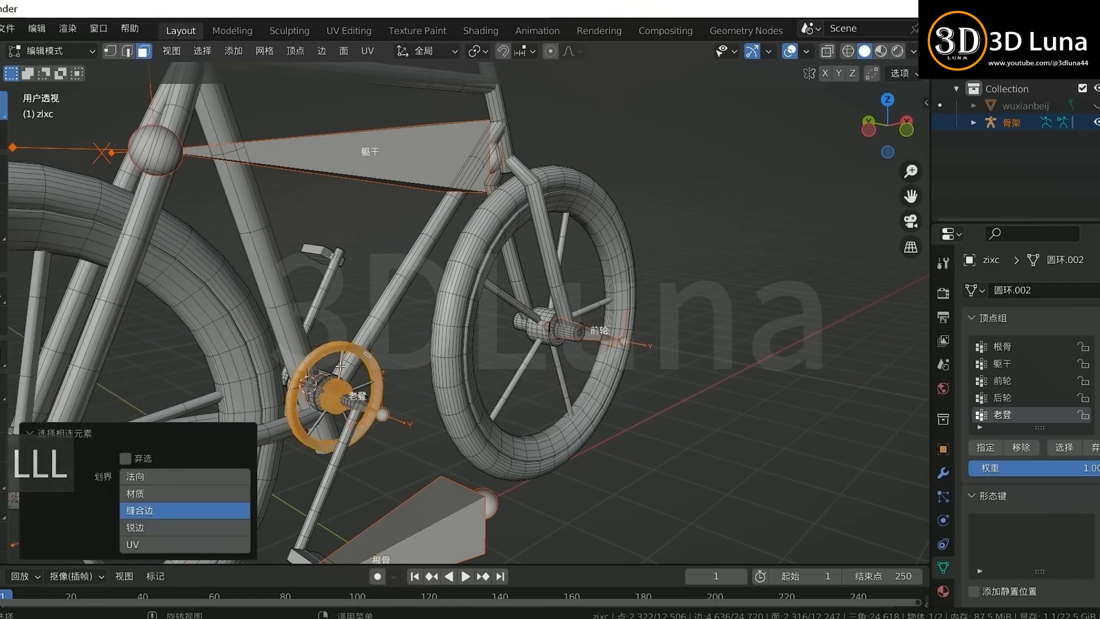
middle_drag(340, 365, 289, 361)
scroll(275, 361, up, 2)
shift+middle_drag(189, 344, 439, 323)
scroll(440, 323, up, 3)
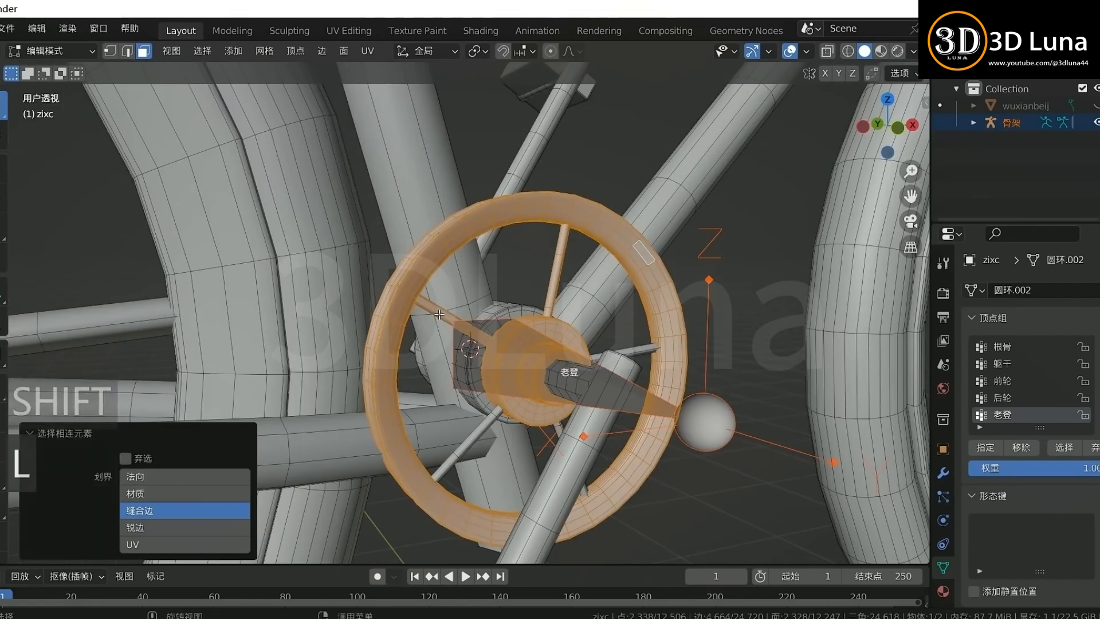
key(l)
middle_drag(652, 351, 607, 427)
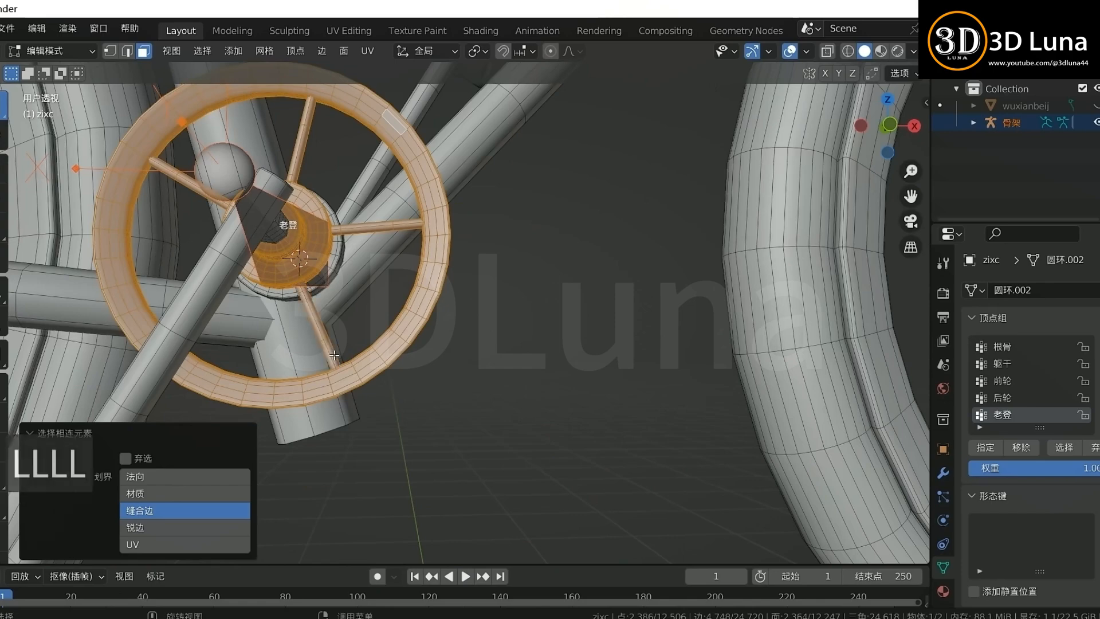
scroll(334, 355, down, 4)
middle_drag(334, 355, 586, 392)
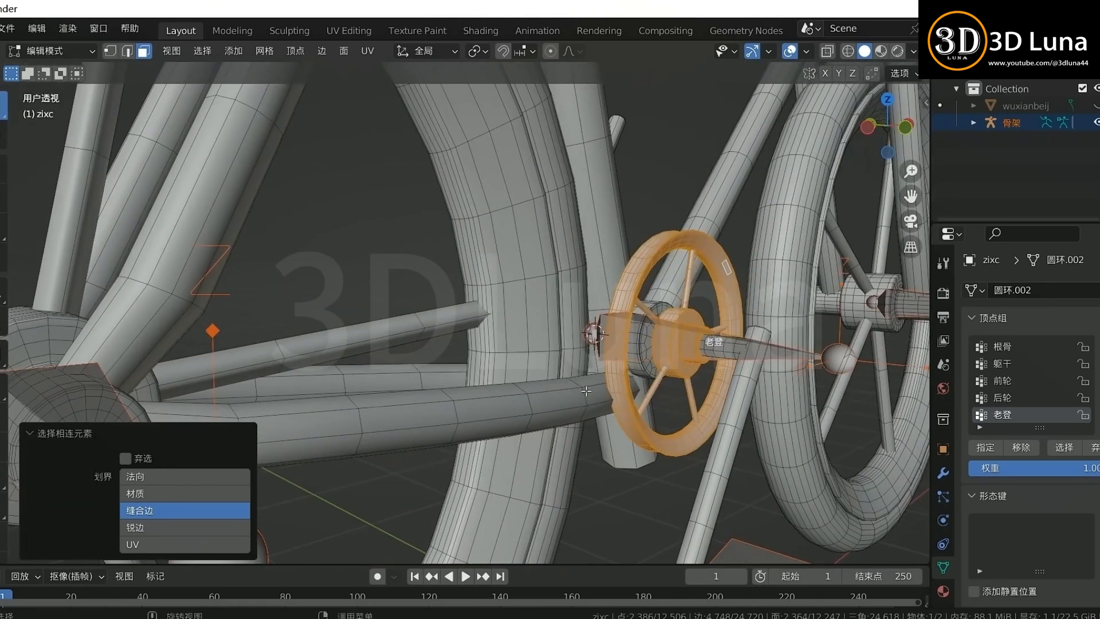
Step: Add the linked crank arms, pedals and remaining crank parts to the selection and assign them all to the 老登 vertex group
scroll(747, 365, down, 3)
key(l)
key(l)
middle_drag(609, 512, 695, 385)
key(l)
scroll(695, 339, up, 3)
key(l)
key(l)
key(l)
key(l)
scroll(608, 192, down, 2)
mouse_move(670, 269)
middle_down()
mouse_move(400, 361)
mouse_move(453, 344)
middle_up()
scroll(537, 312, down, 3)
click(986, 450)
Step: Return to Weight Paint mode and test the crank and pedal weights by rotating and moving the 老登 bone, cancelling each transform
scroll(453, 376, down, 1)
key(Tab)
key(r)
right_click(496, 375)
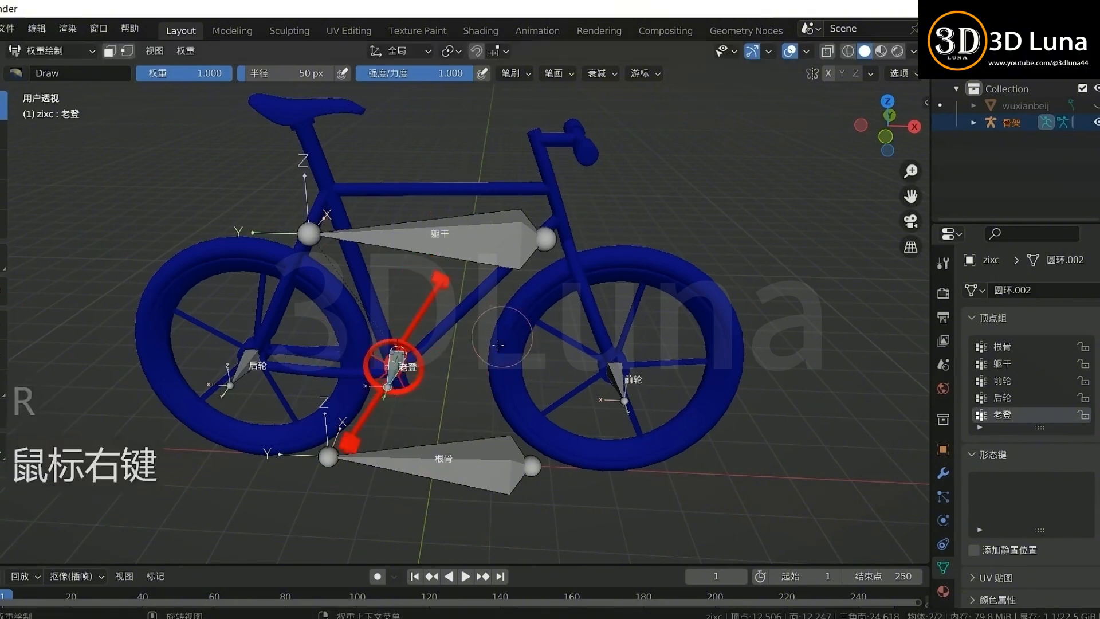
key(g)
right_click(505, 373)
key(r)
right_click(514, 369)
key(g)
right_click(396, 378)
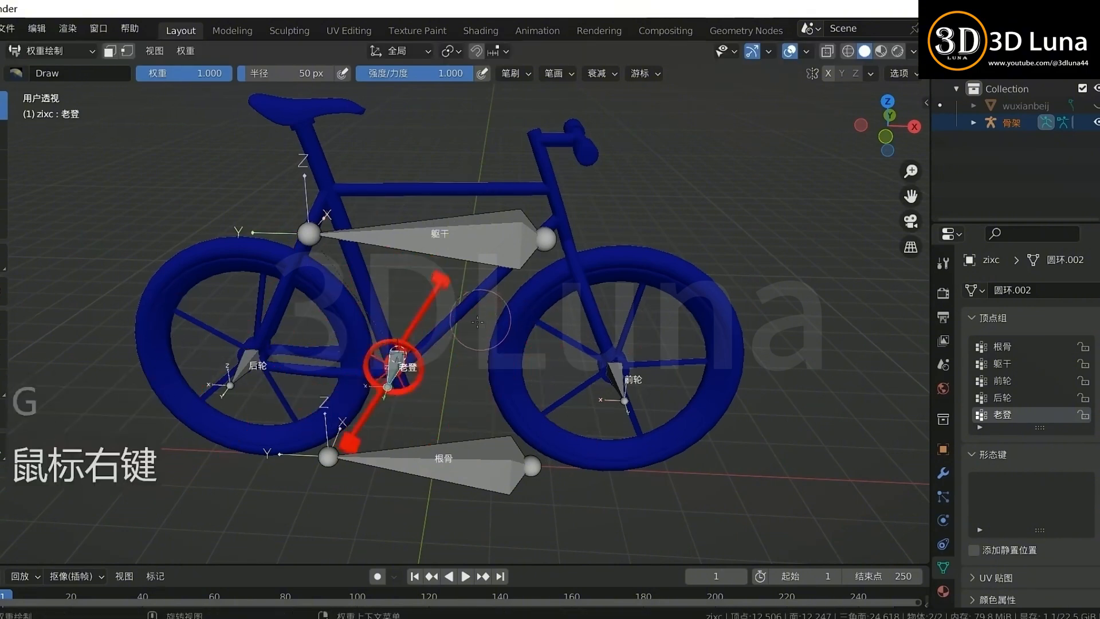
Step: With the 躯干 bone active, select the linked saddle, frame tubes, fork and handlebar parts in Edit Mode and assign them to the 躯干 vertex group
middle_drag(482, 309, 517, 324)
ctrl+click(497, 221)
key(Tab)
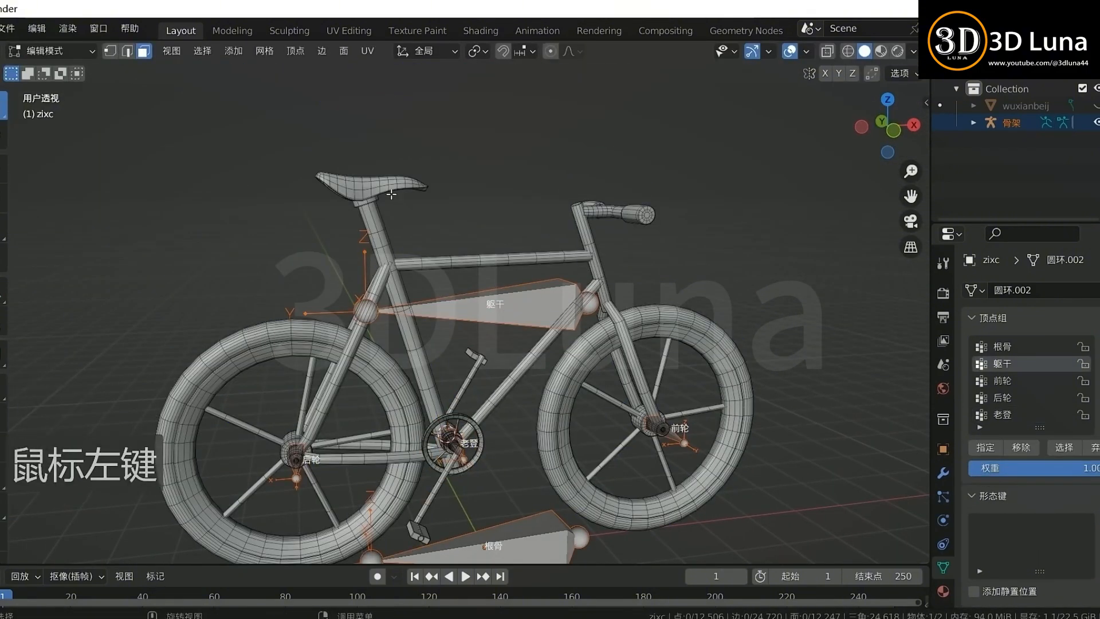
key(l)
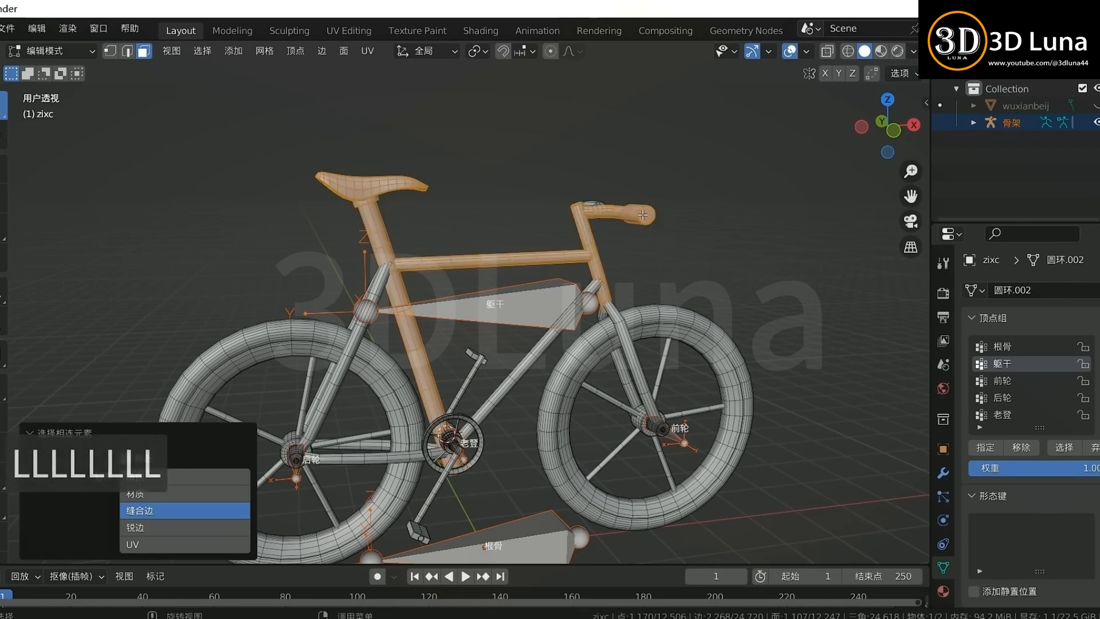
middle_drag(643, 215, 599, 224)
key(l)
middle_drag(670, 320, 559, 312)
key(l)
middle_drag(448, 356, 537, 281)
key(l)
key(l)
mouse_move(476, 375)
middle_down()
mouse_move(401, 378)
mouse_move(352, 399)
mouse_move(473, 378)
middle_up()
click(979, 448)
Step: Test the finished weights in Weight Paint mode by moving the 躯干 and 根骨 bones and cancelling each move
scroll(687, 394, down, 2)
key(Tab)
middle_drag(659, 384, 599, 370)
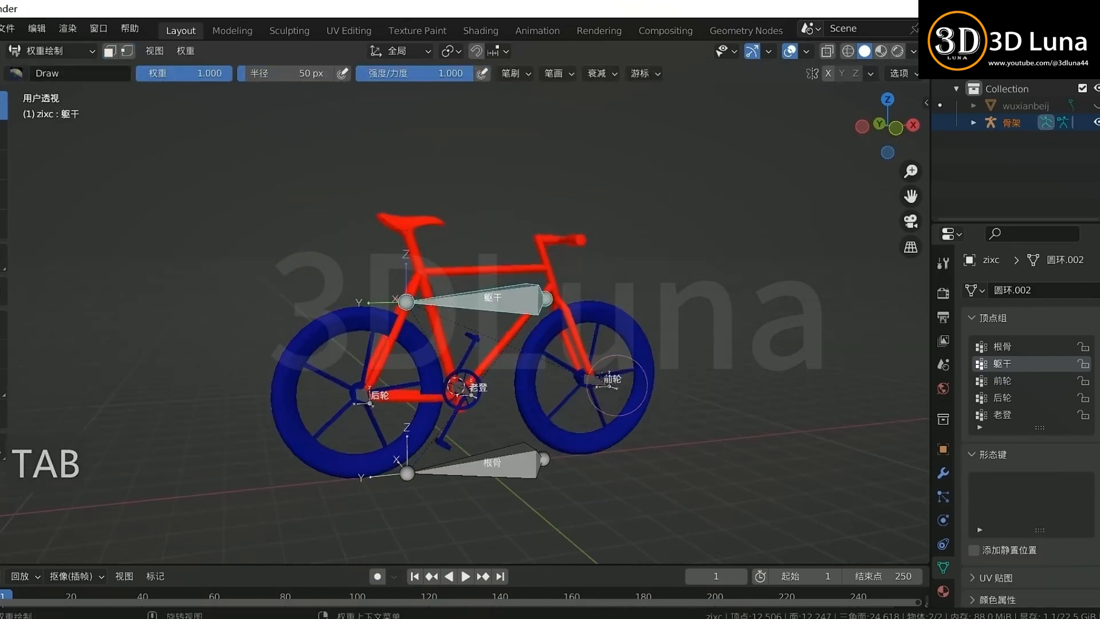
key(g)
right_click(556, 341)
key(g)
right_click(559, 321)
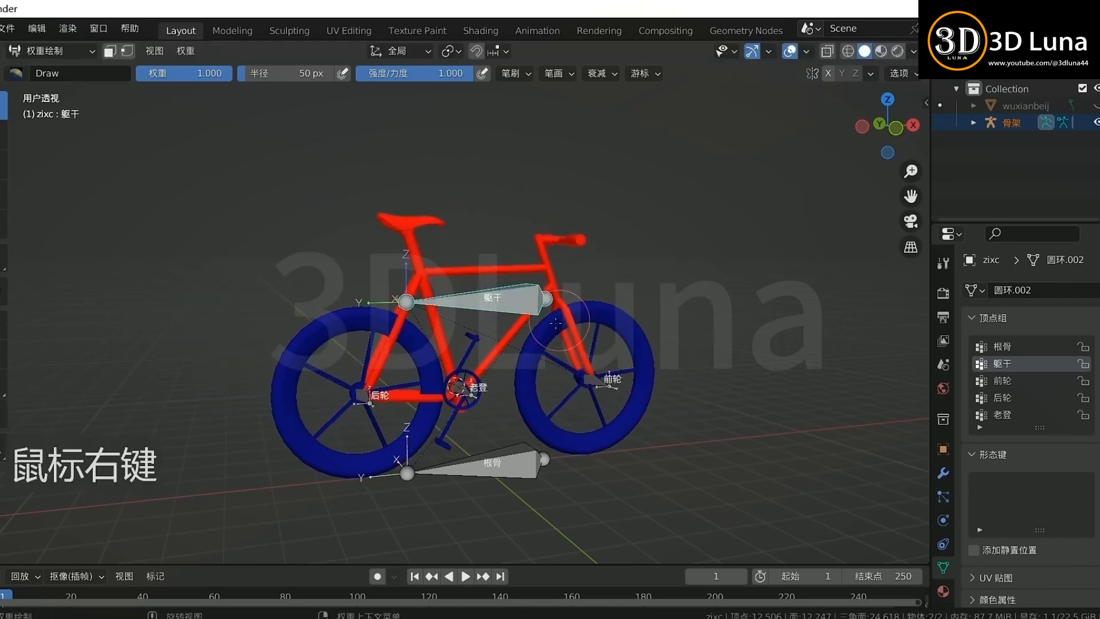
key(g)
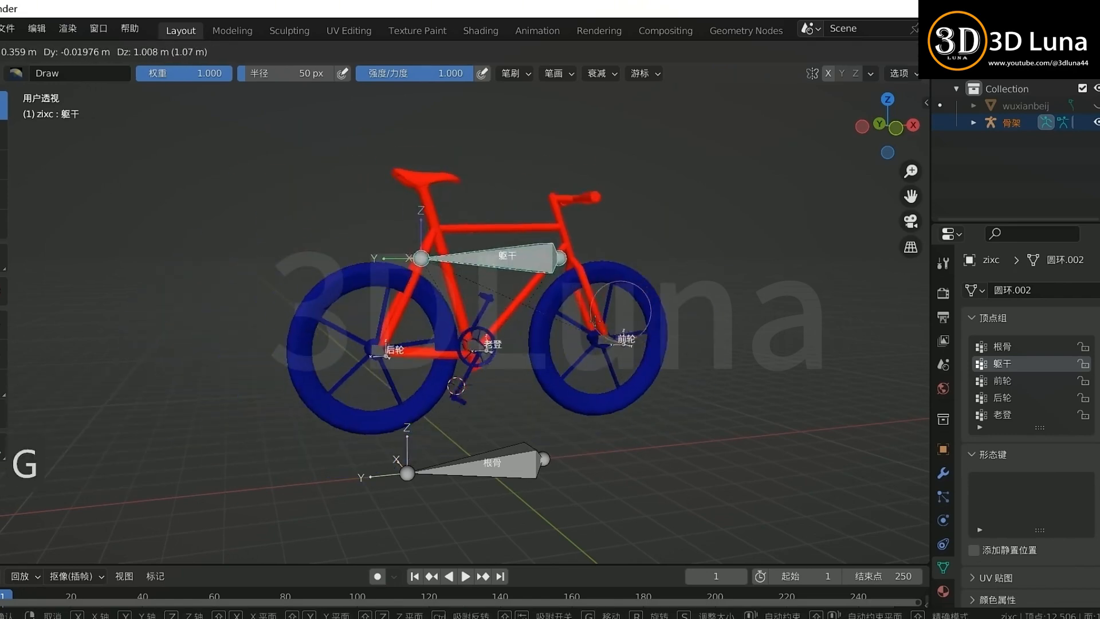
right_click(585, 280)
click(533, 463)
right_click(509, 422)
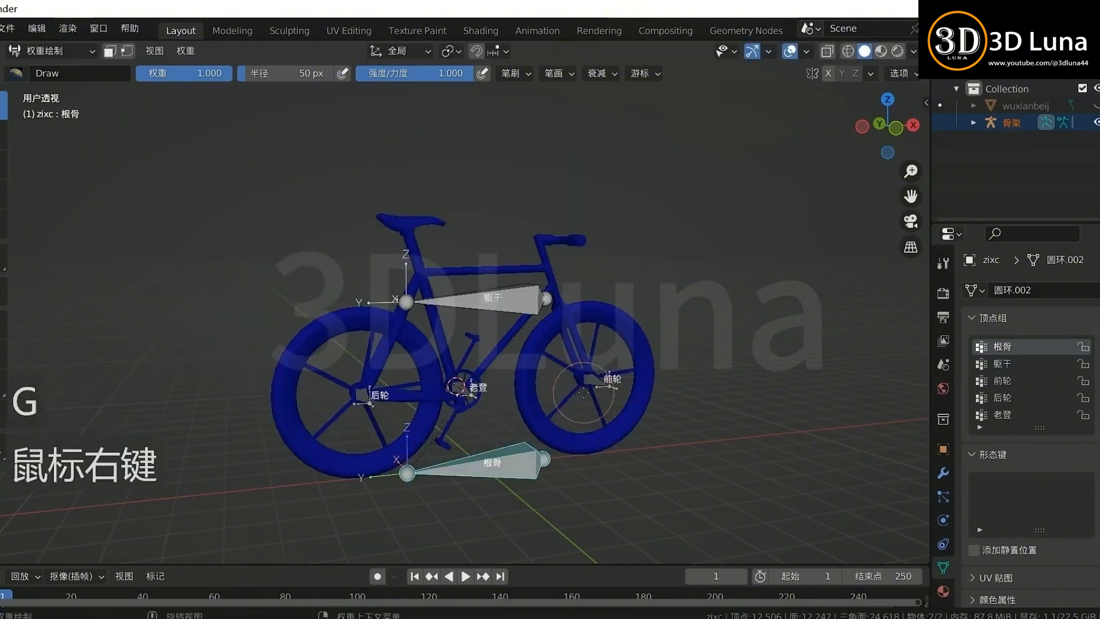
Step: Return to Object Mode and clear the selection
click(55, 51)
click(71, 71)
click(656, 270)
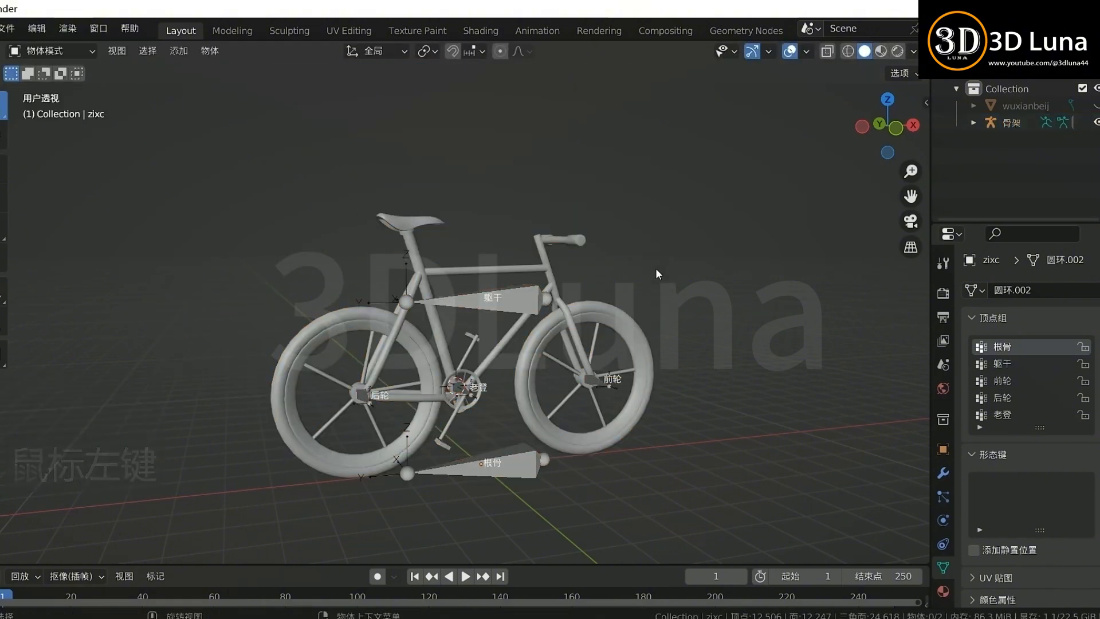
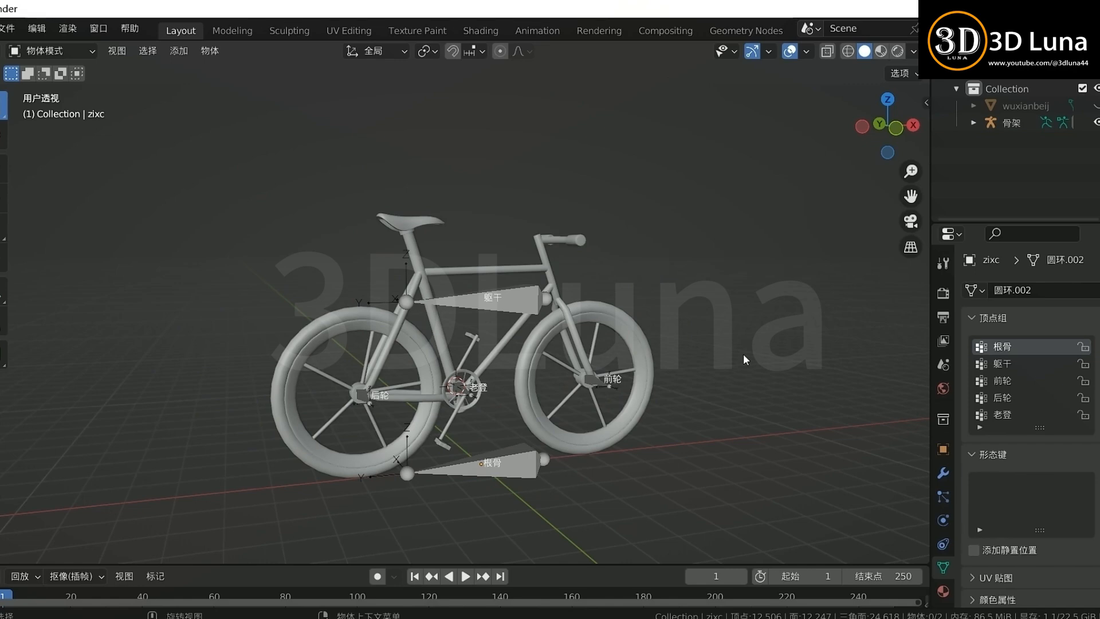
Step: Select the 骨架 armature and switch it to Pose Mode
scroll(739, 355, up, 2)
middle_drag(538, 381, 432, 362)
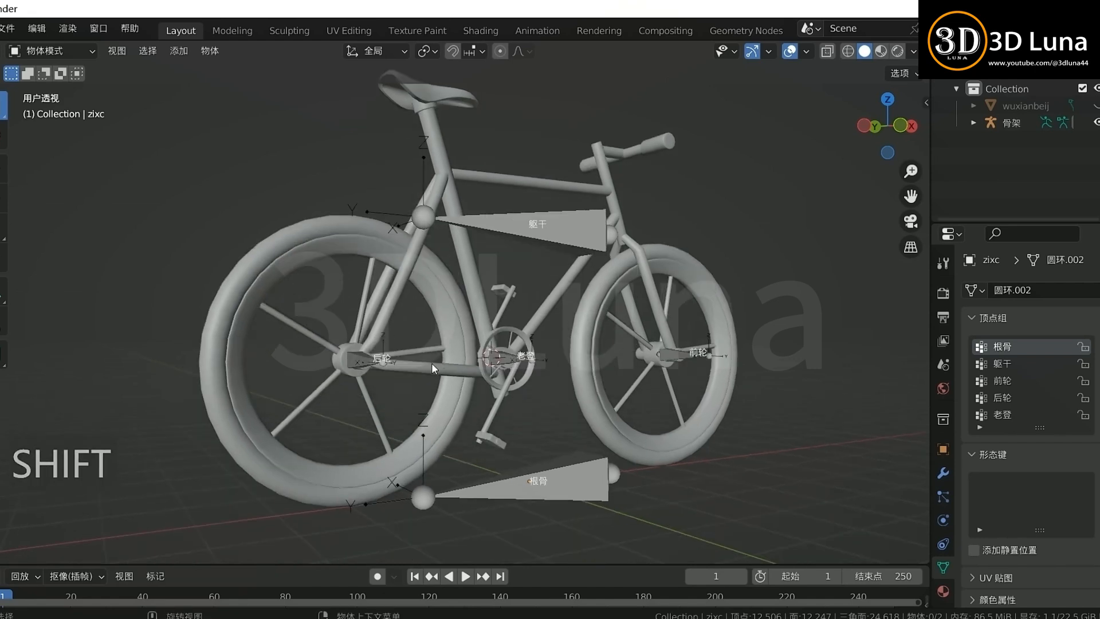
shift+click(432, 363)
click(71, 55)
click(67, 102)
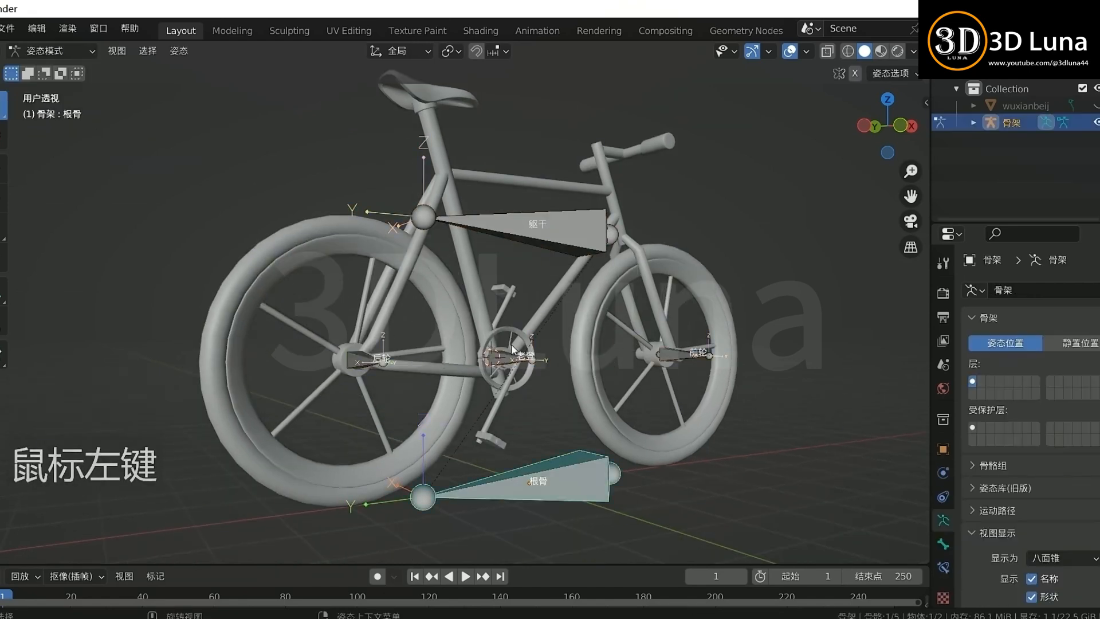
Step: Set the 后轮 bone's rotation mode to XYZ Euler and lock its X and Z rotation
middle_drag(511, 344, 568, 406)
click(535, 418)
scroll(463, 419, up, 2)
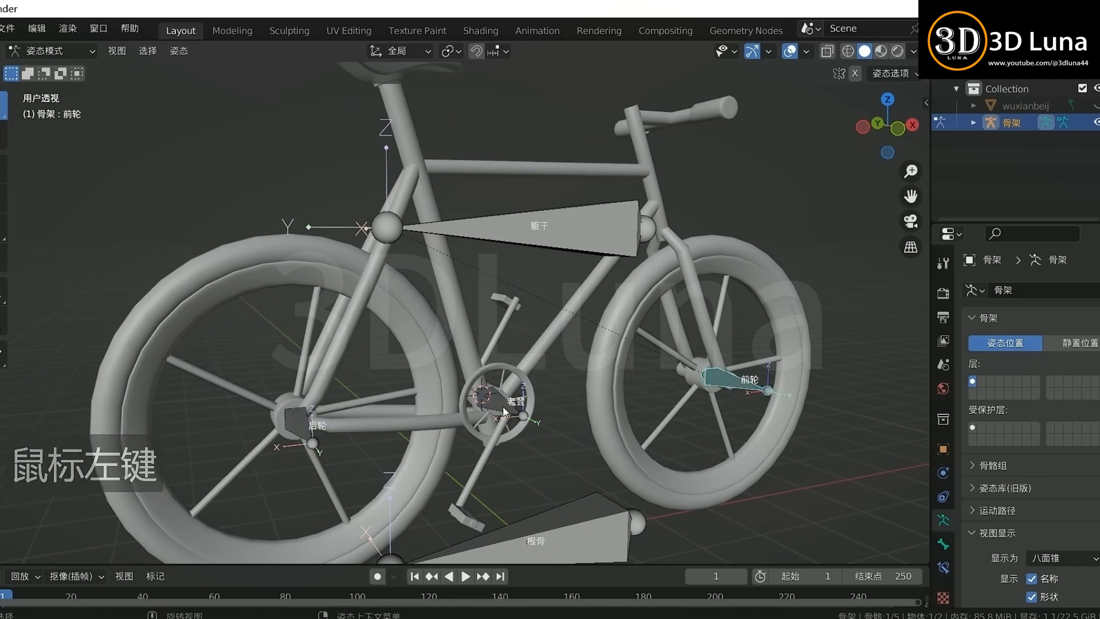
click(520, 420)
key(n)
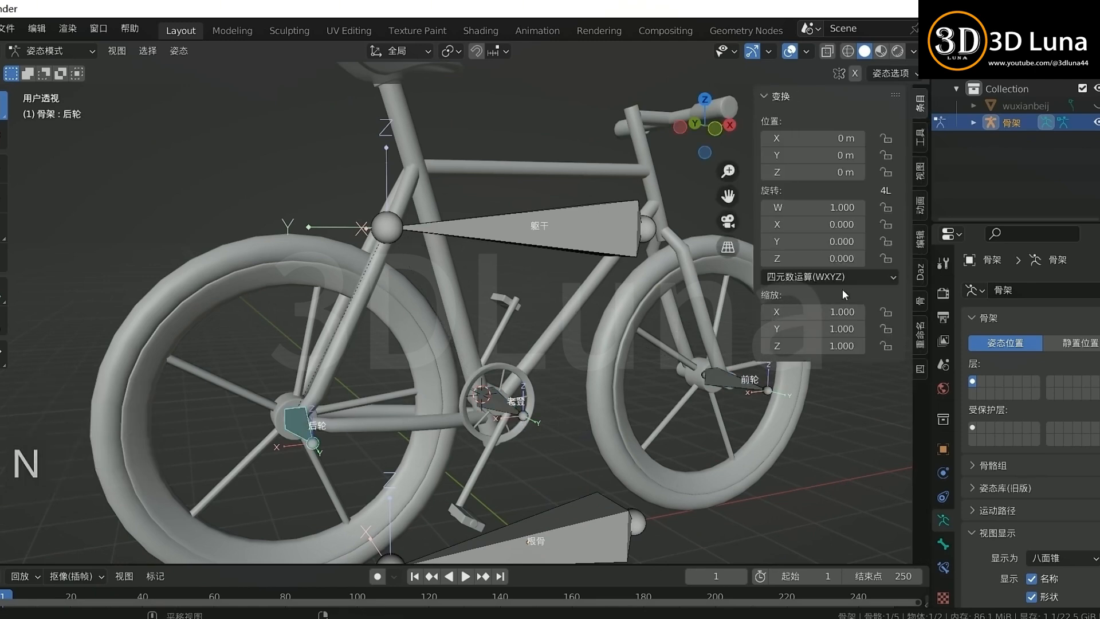
click(841, 277)
click(820, 314)
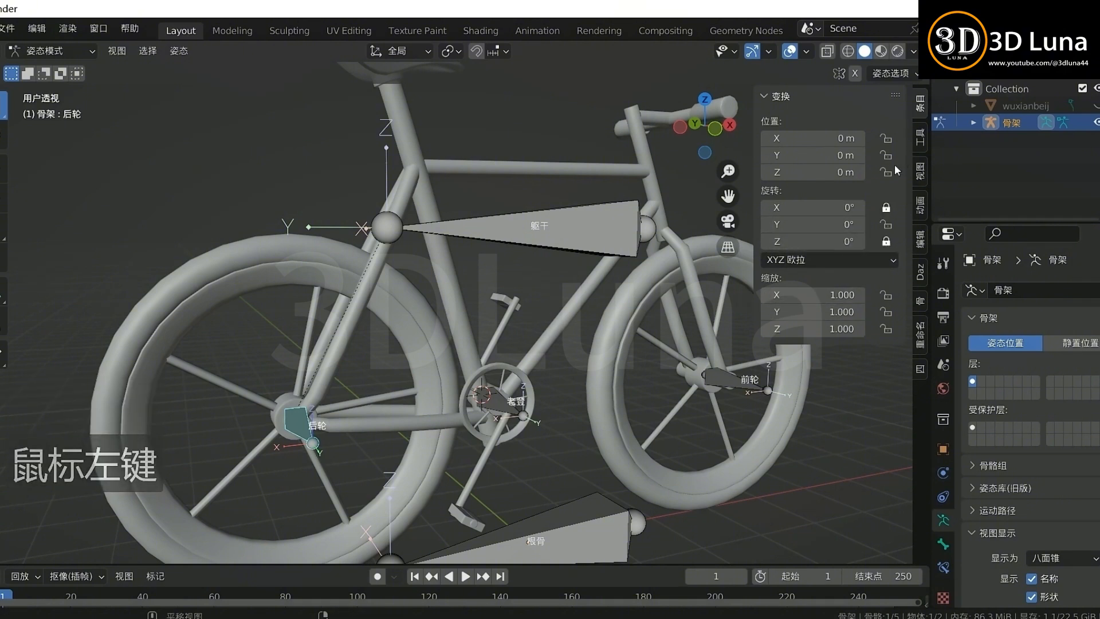
click(887, 139)
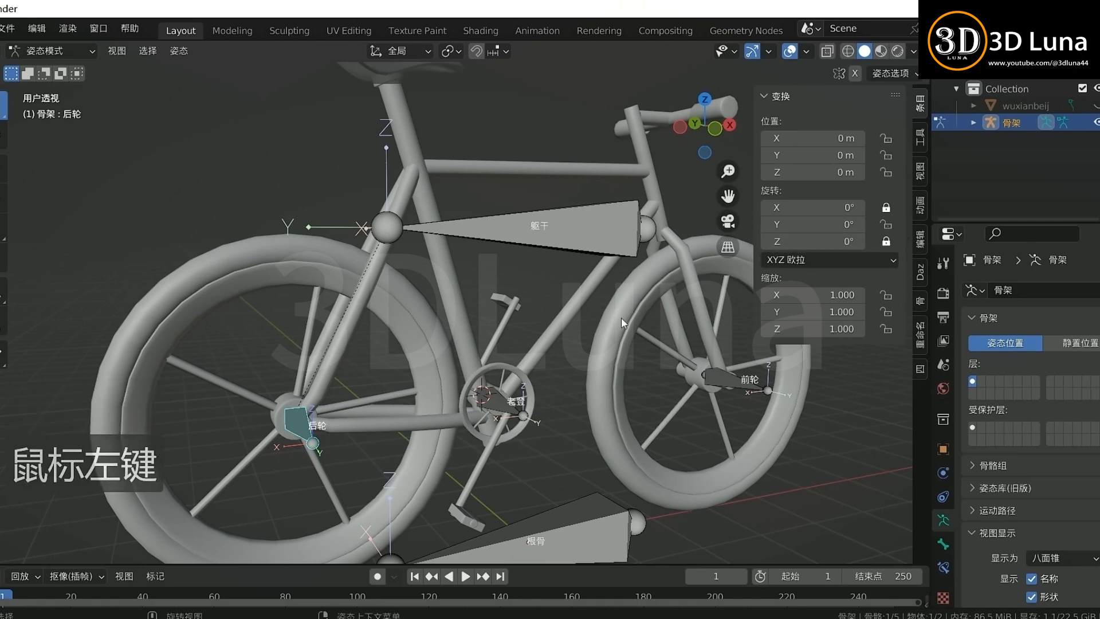
shift+middle_drag(684, 332, 590, 303)
middle_drag(650, 342, 677, 350)
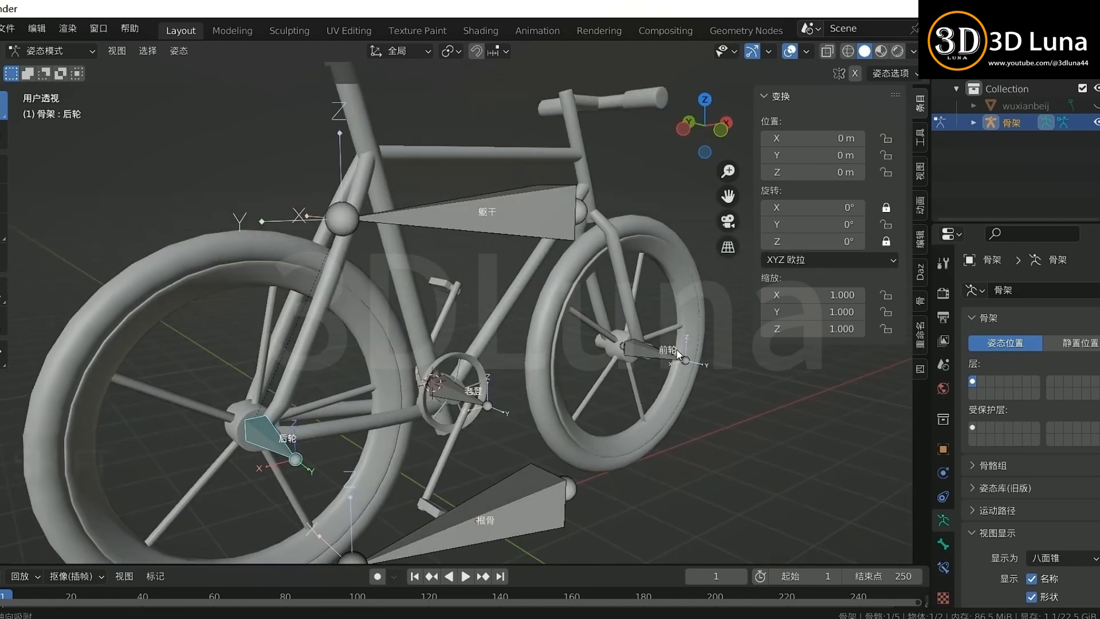
Step: Set the 前轮 bone to XYZ Euler, lock its X and Z rotation, and lock location and scale on both wheel bones
key(ctrl)
key(ctrl)
key(ctrl)
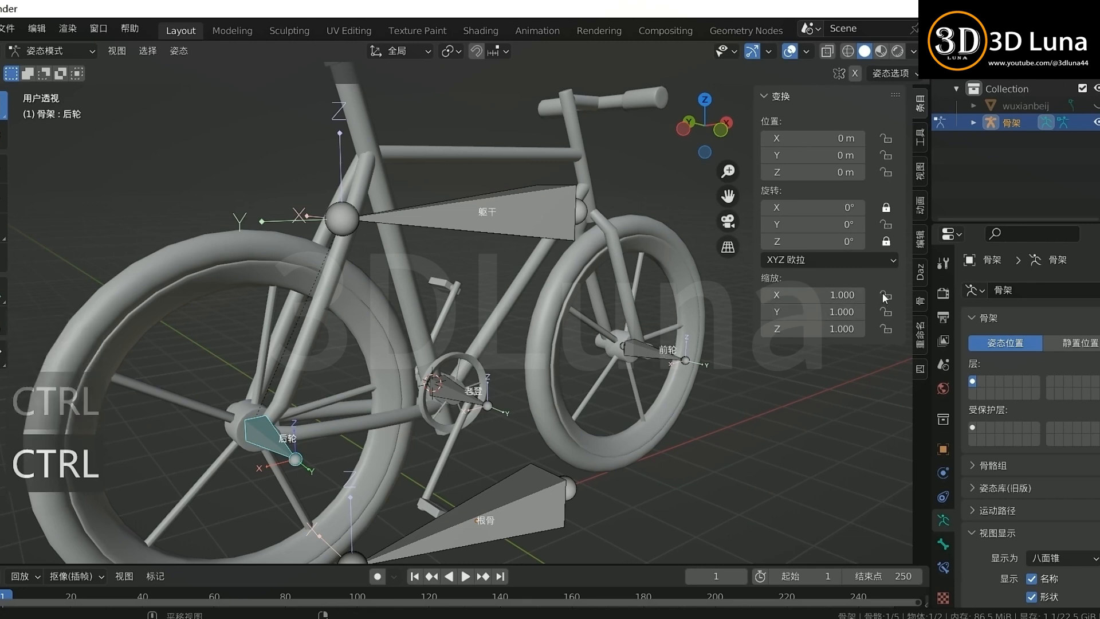
click(649, 352)
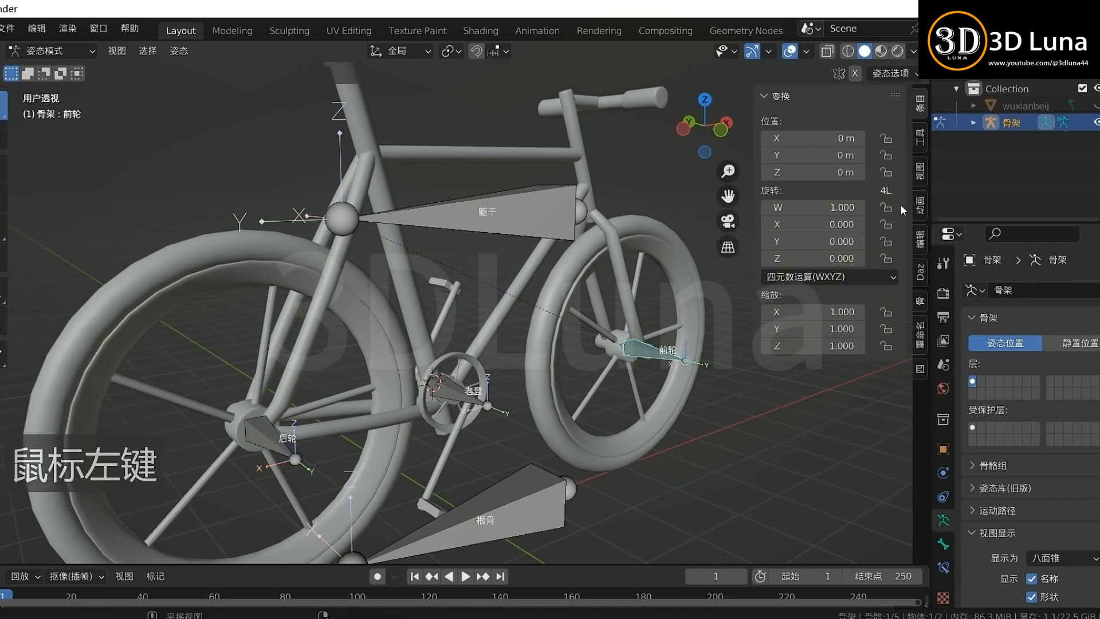
click(831, 260)
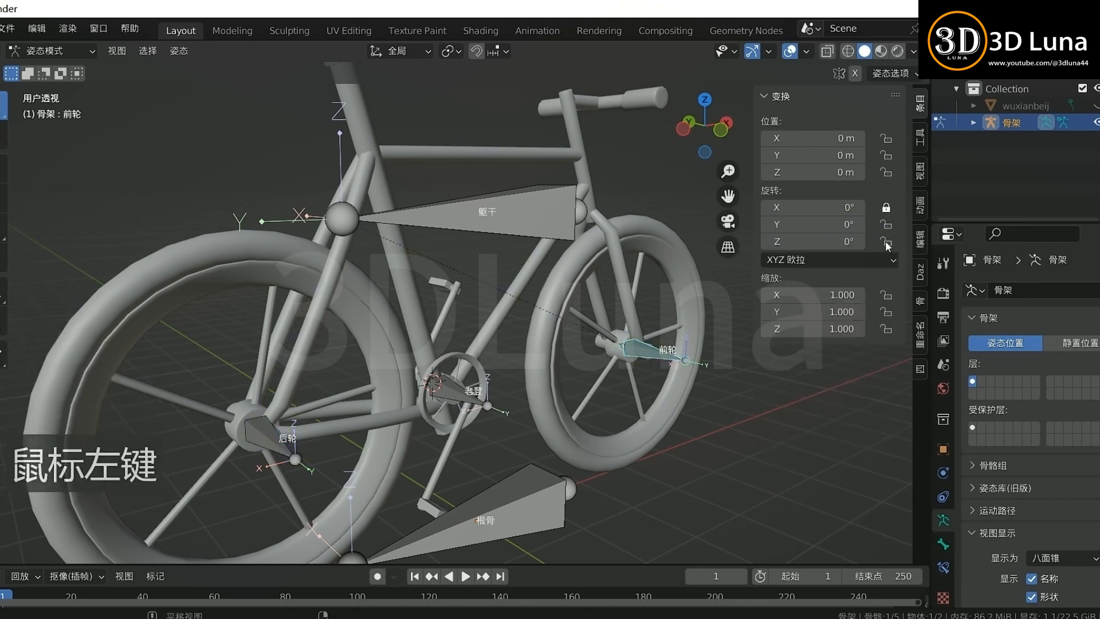
mouse_move(741, 426)
middle_down()
mouse_move(719, 412)
mouse_move(530, 406)
mouse_move(748, 413)
mouse_move(731, 408)
middle_up()
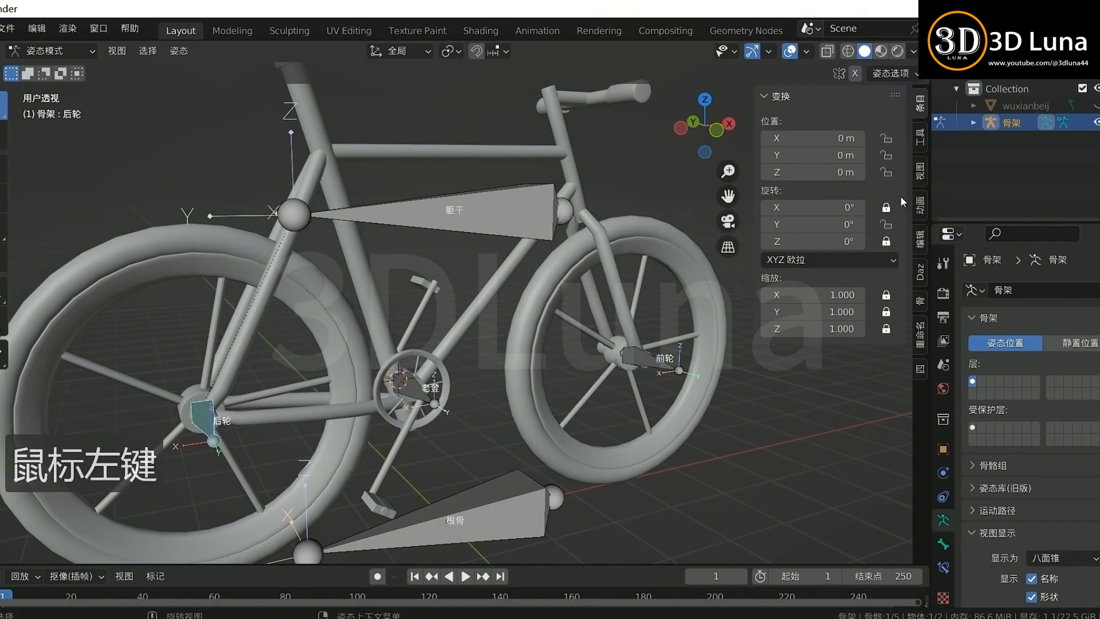
scroll(524, 350, down, 4)
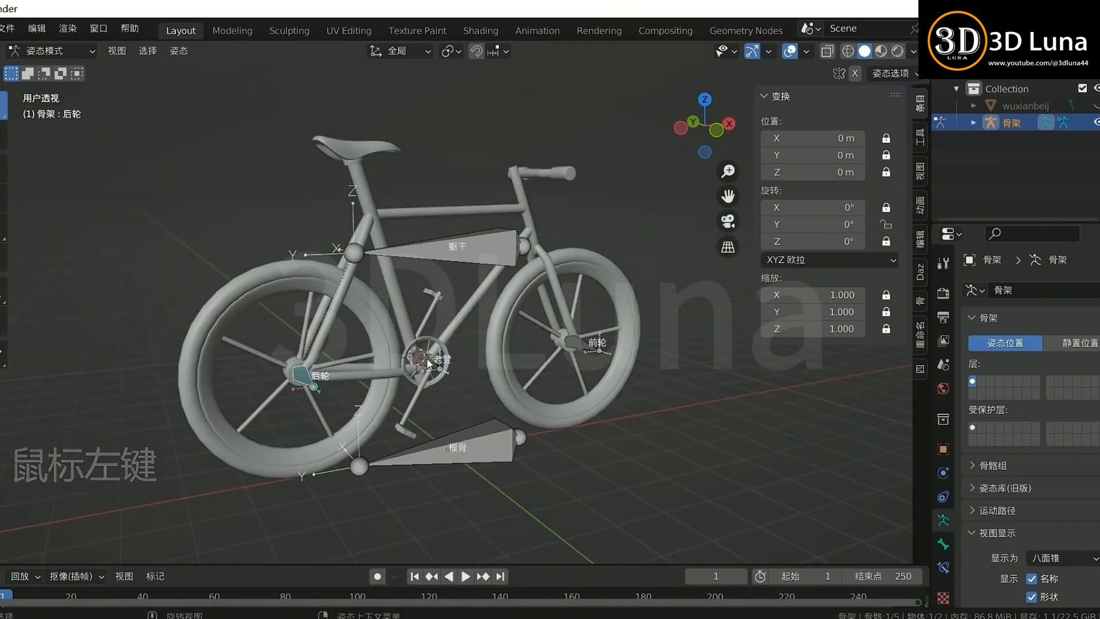
Step: Set the 老登 pedal bone to XYZ Euler and lock its location, scale, and X and Z rotation
click(429, 364)
click(834, 277)
click(816, 316)
click(886, 139)
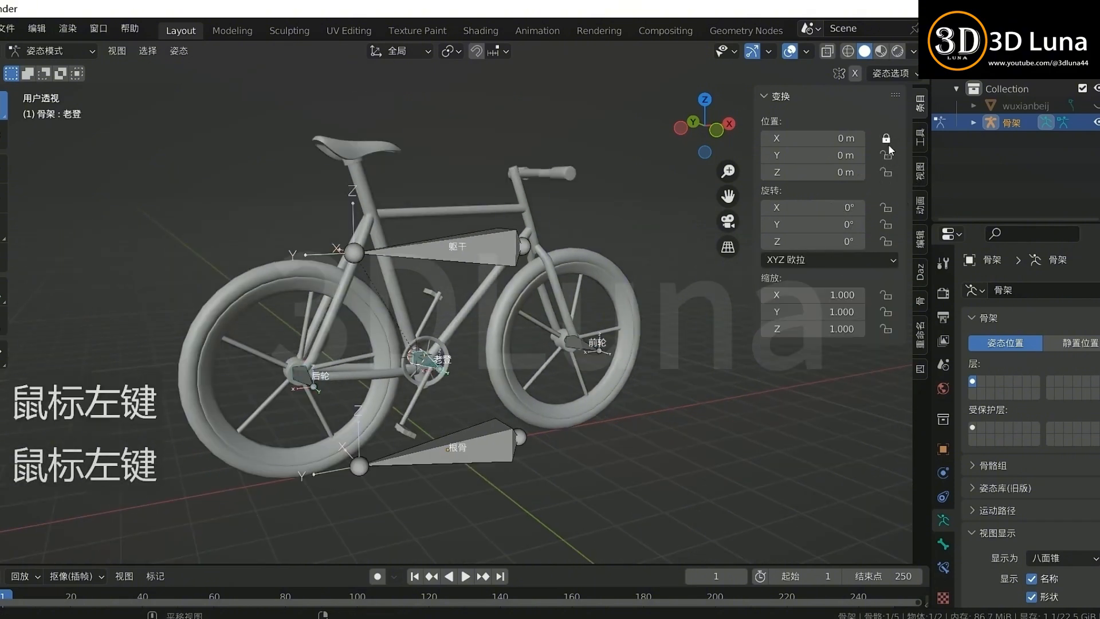
scroll(520, 397, up, 5)
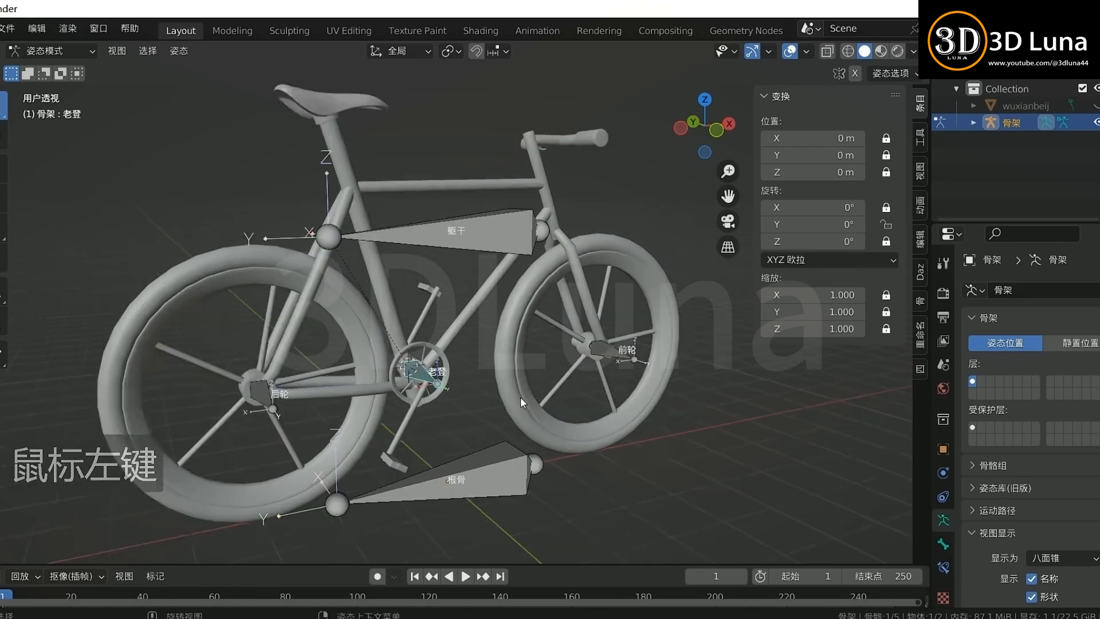
Step: Test the locks by rotating the 老登 bone and moving the 躯干 bone, cancelling both transforms
key(r)
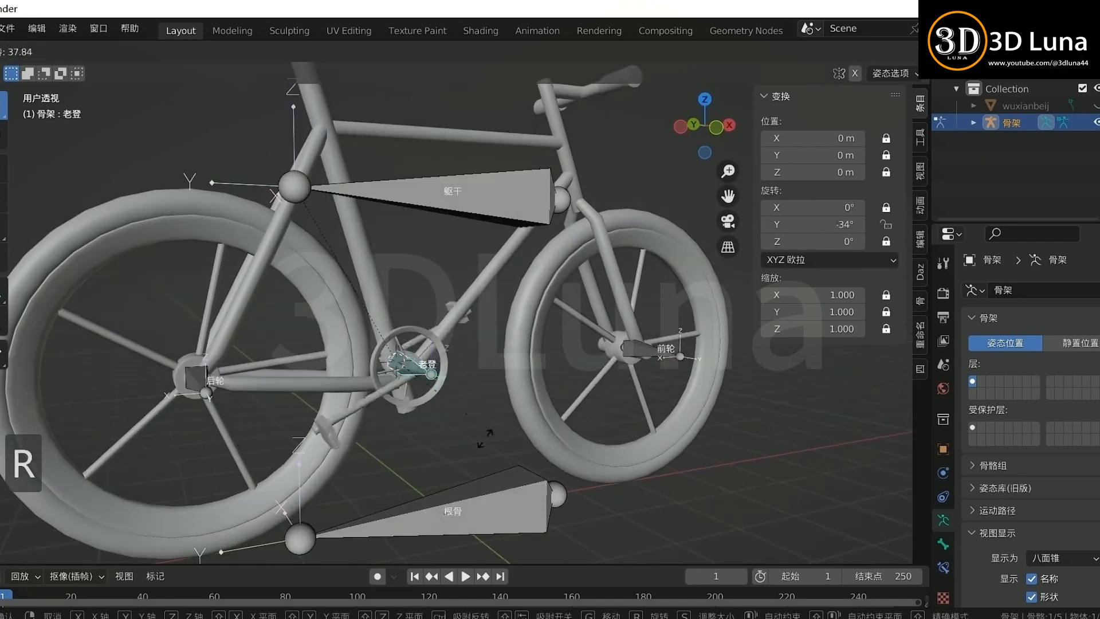
click(462, 206)
key(g)
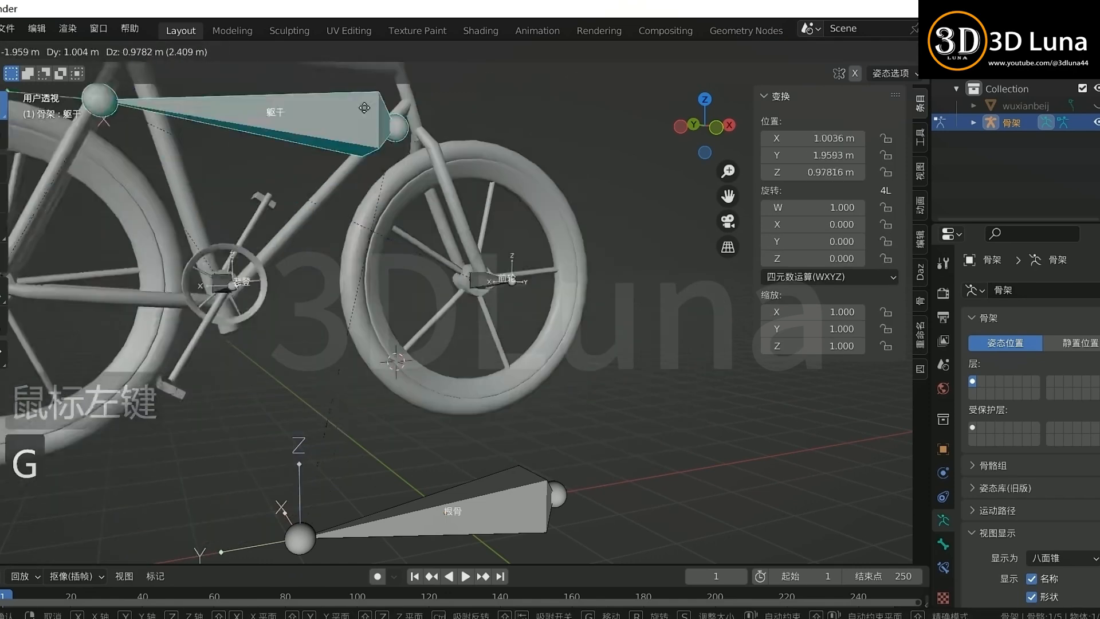
right_click(448, 258)
scroll(436, 281, down, 3)
middle_drag(435, 282, 420, 316)
Step: Add a Copy Rotation constraint to the 后轮 bone with the 老登 bone as its target
click(322, 407)
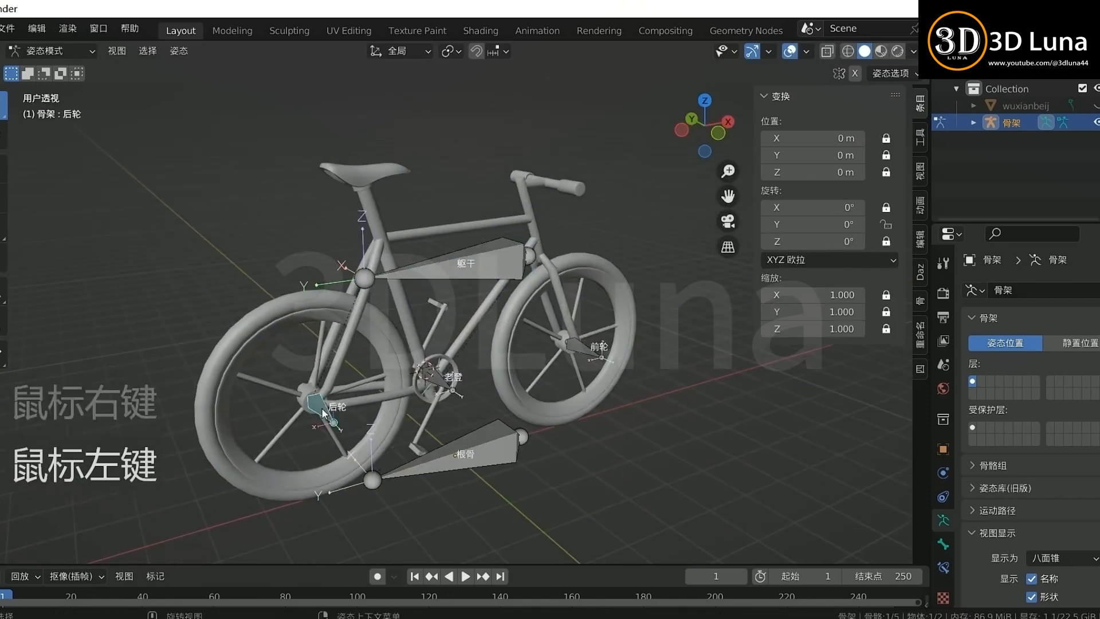
middle_drag(322, 407, 523, 354)
scroll(425, 367, up, 4)
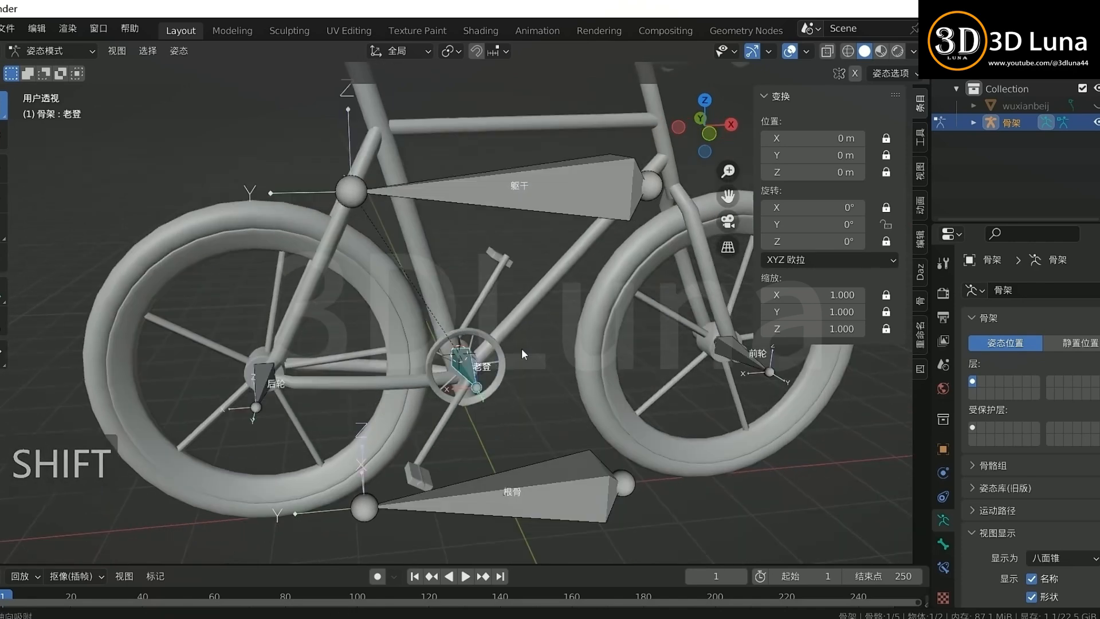
shift+click(262, 385)
key(ctrl+shift+c)
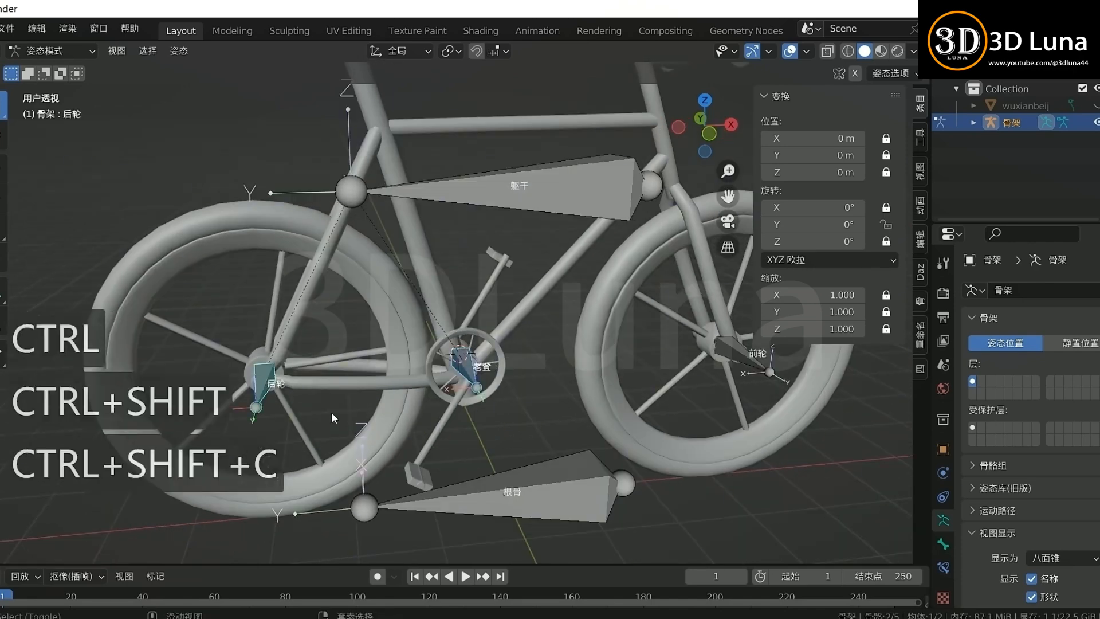
click(944, 568)
key(ctrl+shift+c)
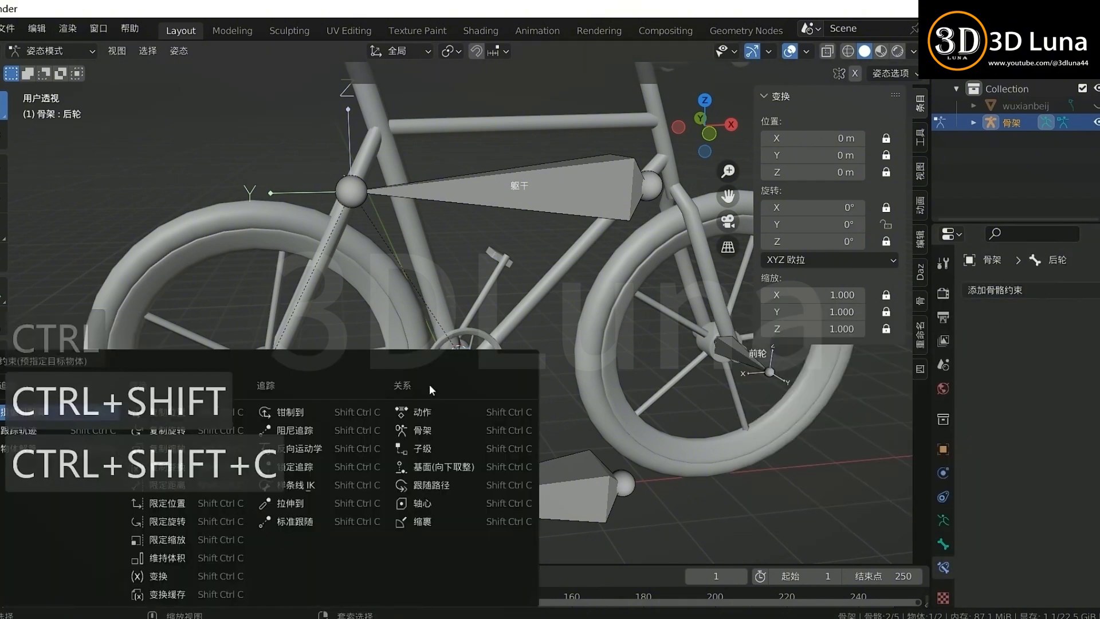
click(226, 430)
middle_drag(702, 434, 666, 424)
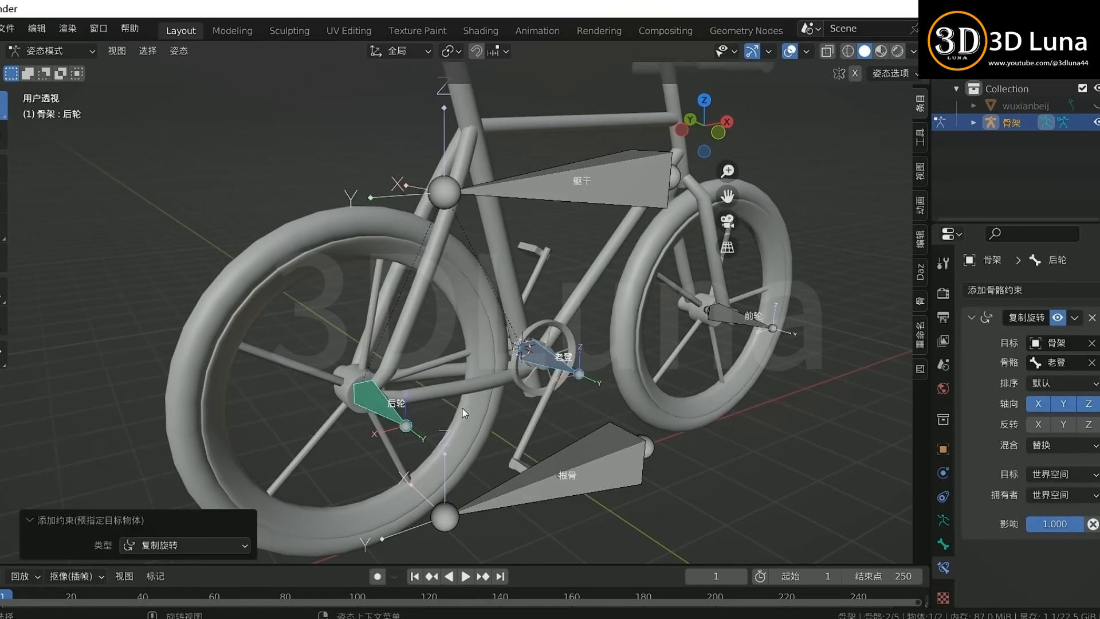
Step: Set the 后轮 constraint's target and owner to Local Space and limit it to the Y axis
click(1057, 474)
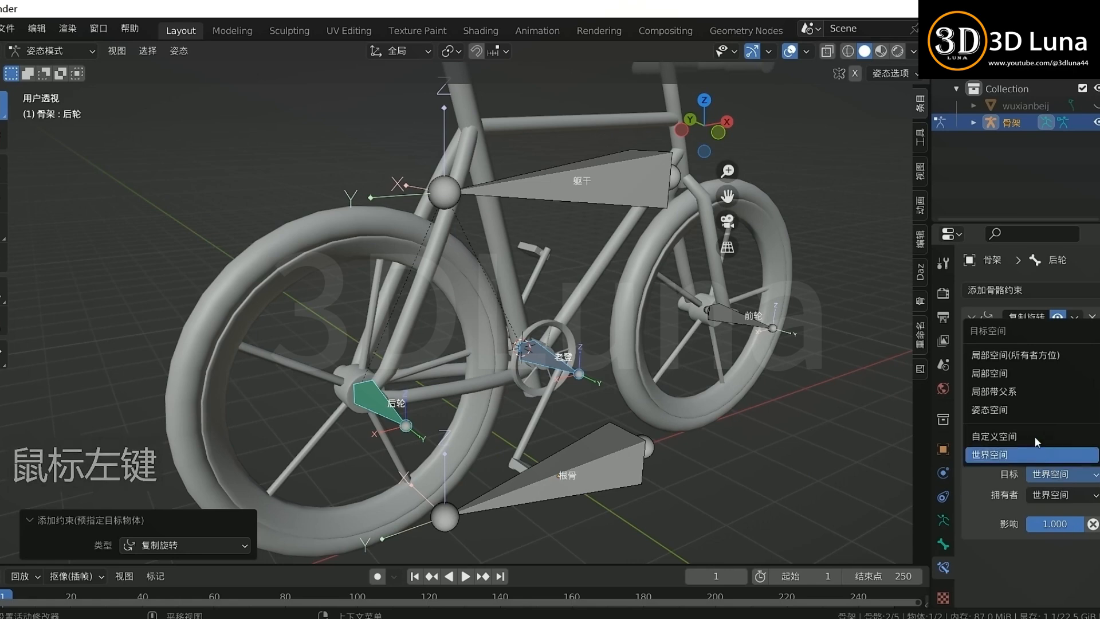
click(1034, 374)
click(1054, 495)
click(1049, 394)
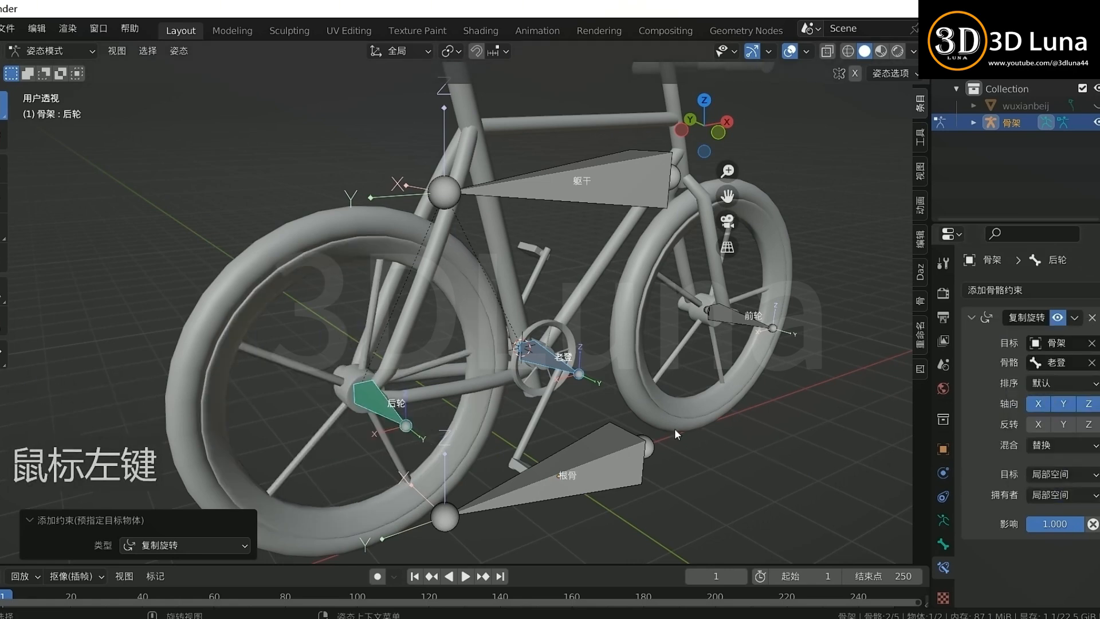
middle_drag(675, 428, 830, 447)
click(1080, 408)
middle_drag(745, 435, 514, 436)
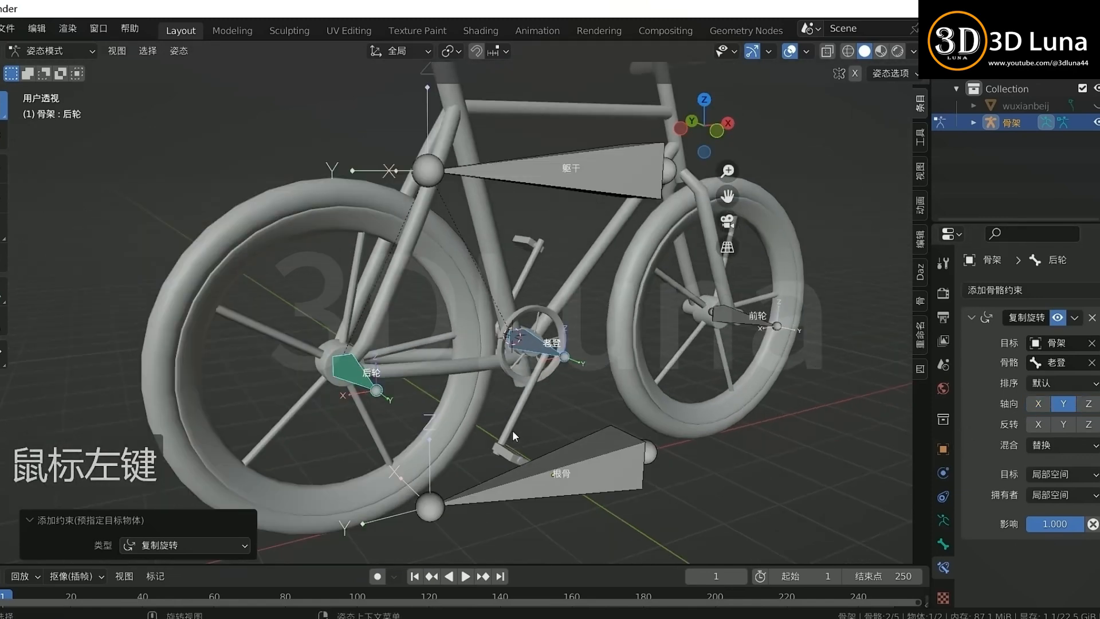
Step: Test the rear wheel's constraint by rotating the 老登 bone, and cancel the rotation
click(532, 351)
middle_drag(593, 330, 566, 325)
key(r)
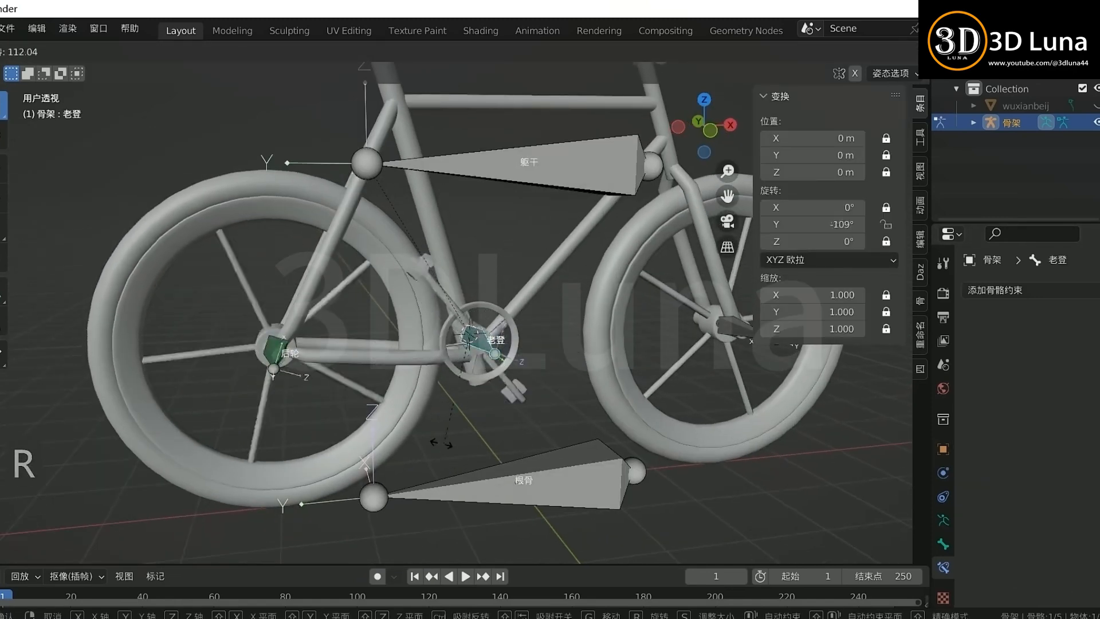
right_click(528, 377)
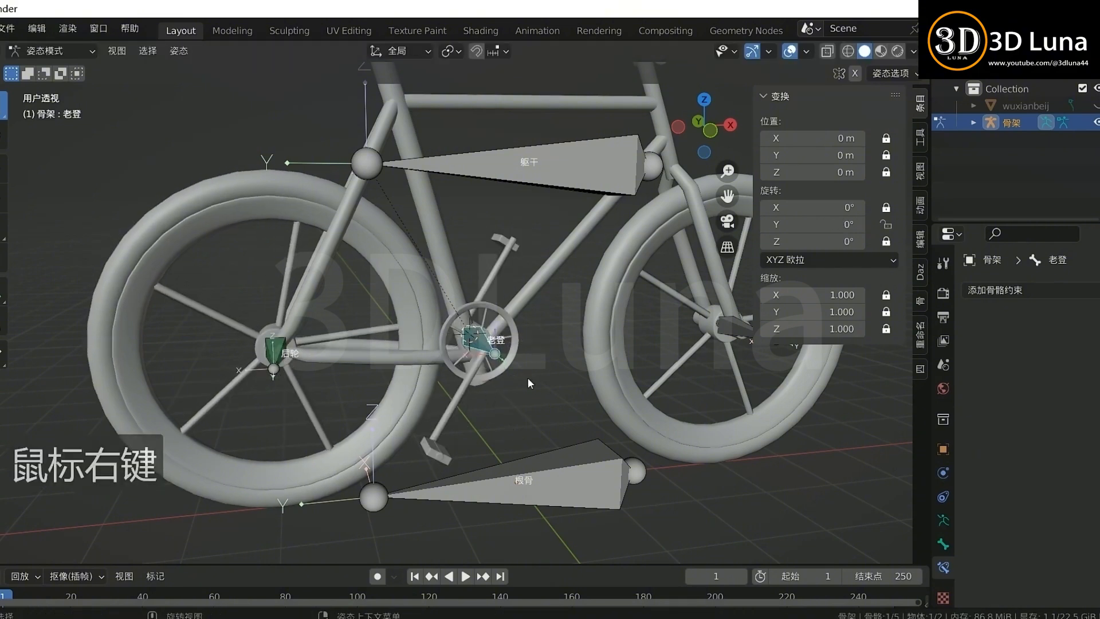
Step: Add a Copy Rotation constraint targeting 老登 to the 前轮 bone, using Local Space for target and owner and only the Y axis
shift+middle_drag(528, 378, 428, 425)
double_click(323, 382)
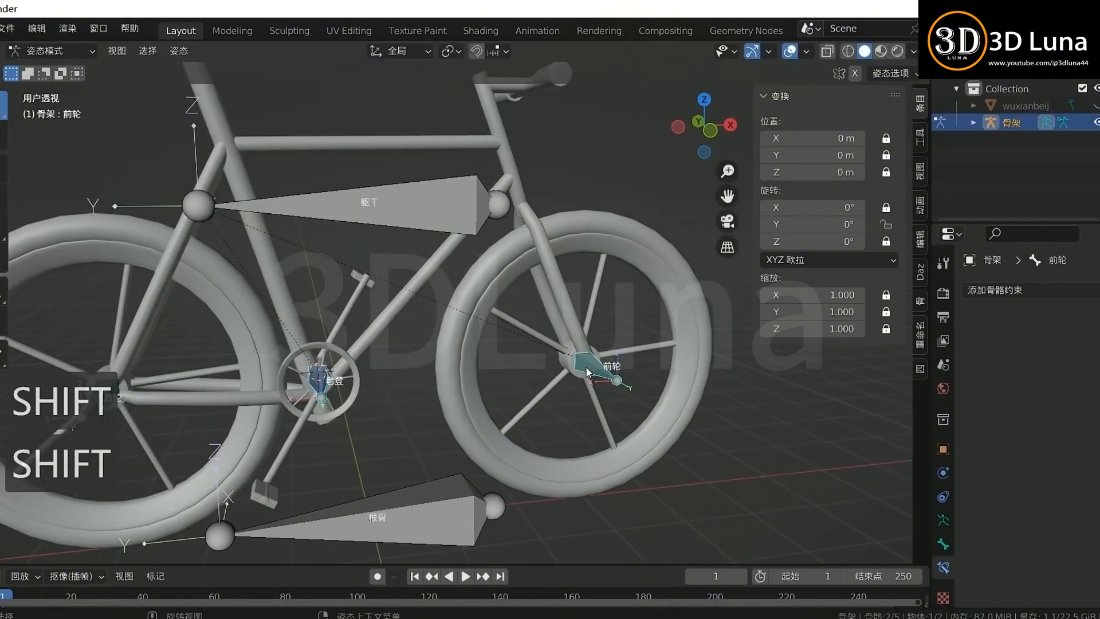
key(ctrl+shift+c)
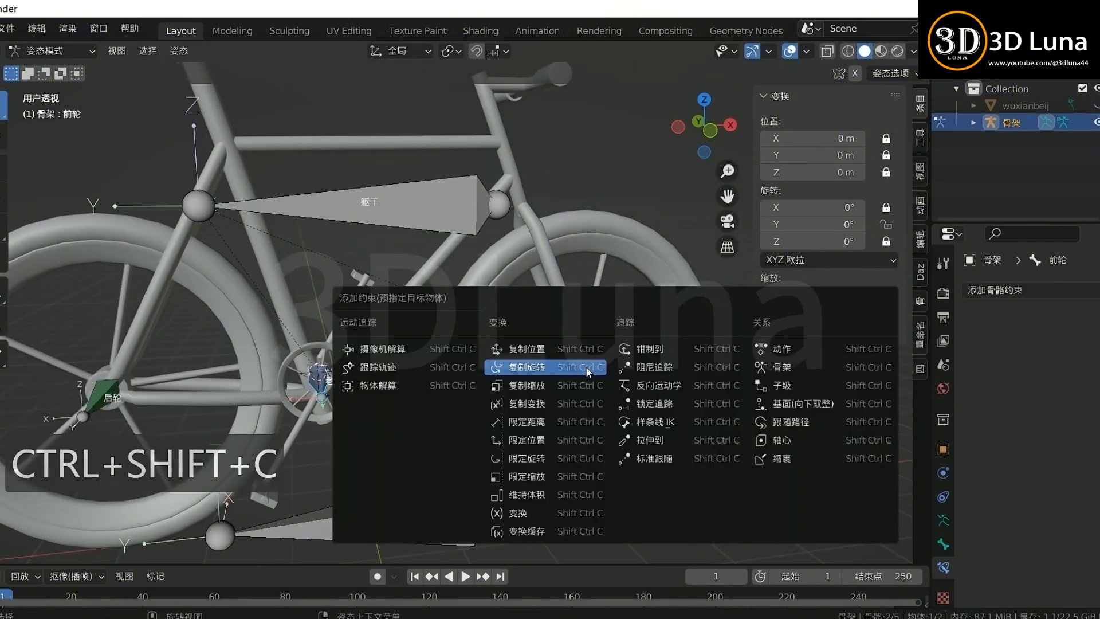
click(586, 366)
click(1064, 475)
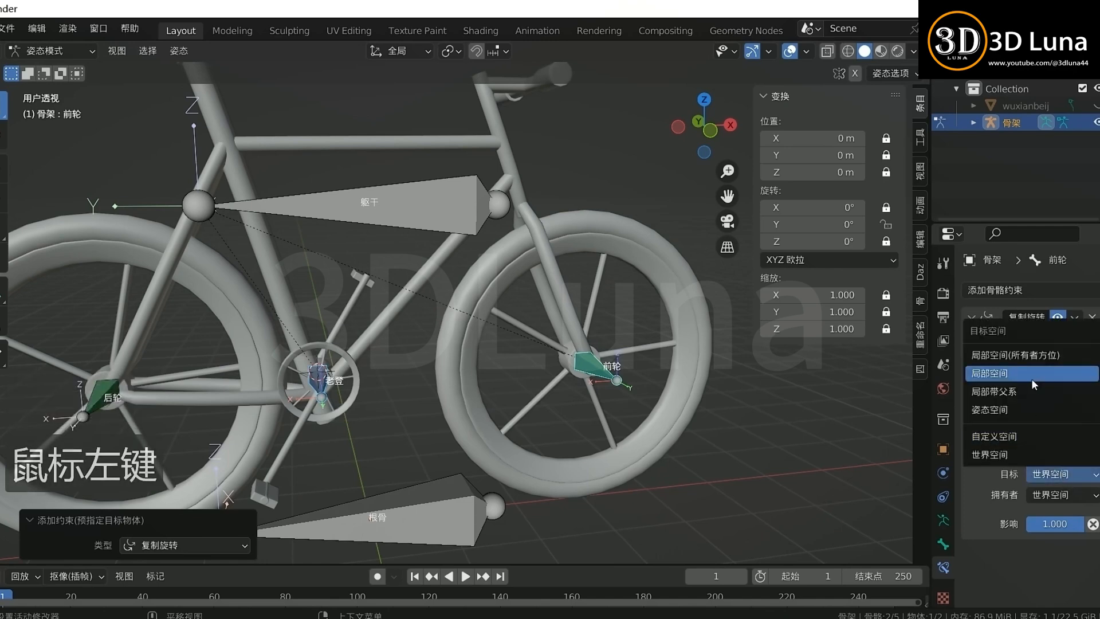
click(1037, 379)
click(1061, 496)
click(1046, 400)
Step: Test both wheel constraints by rotating the 老登 bone twice, cancelling each rotation
click(319, 377)
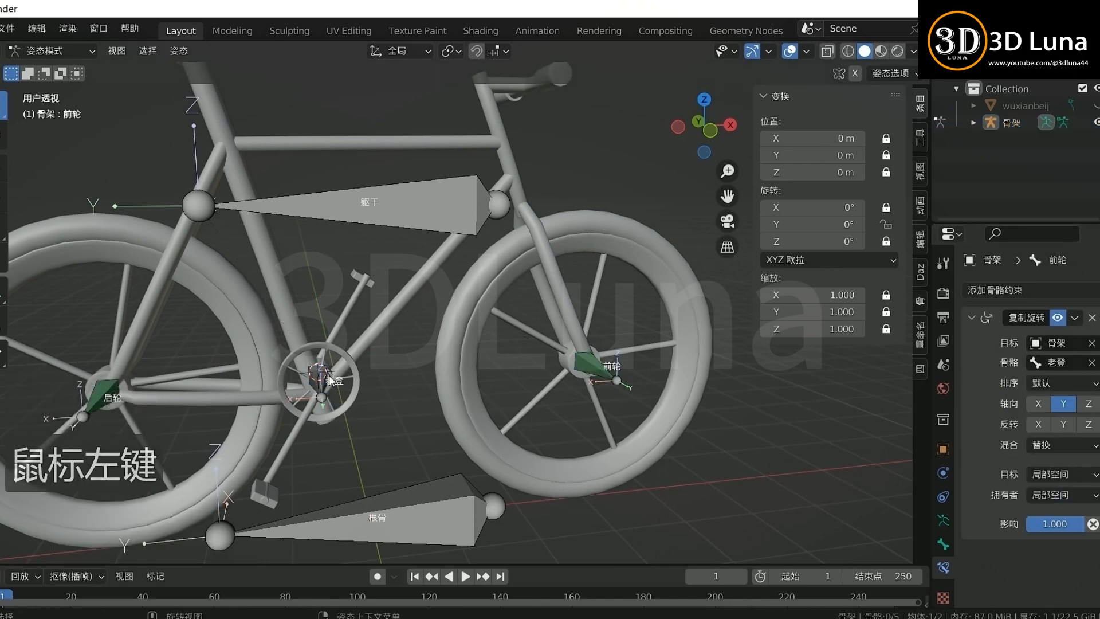
key(r)
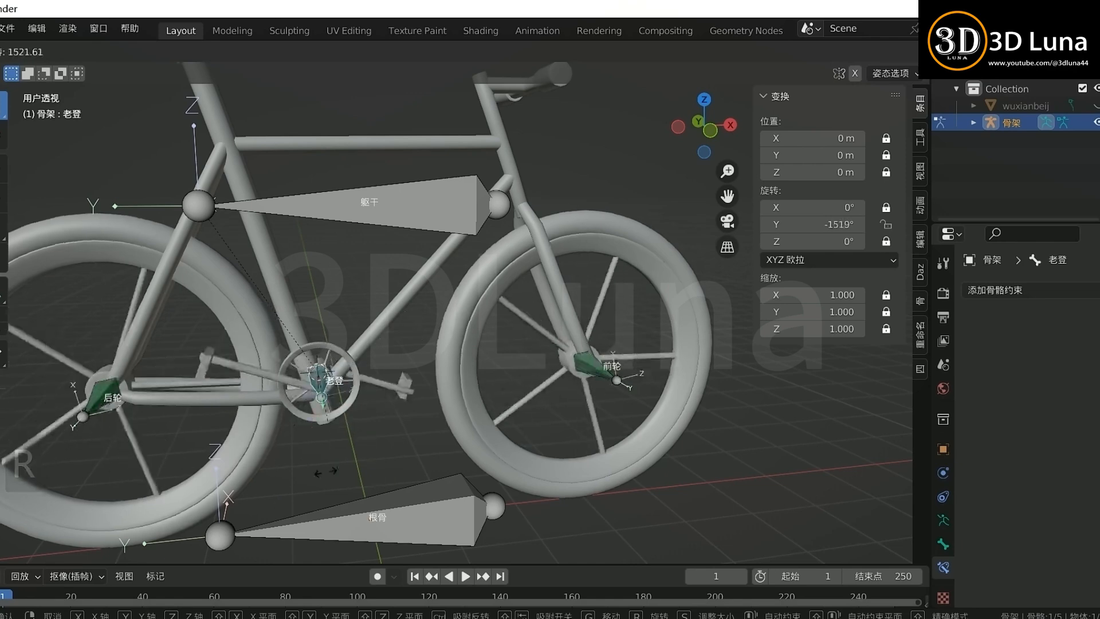
right_click(447, 426)
scroll(447, 426, down, 3)
key(r)
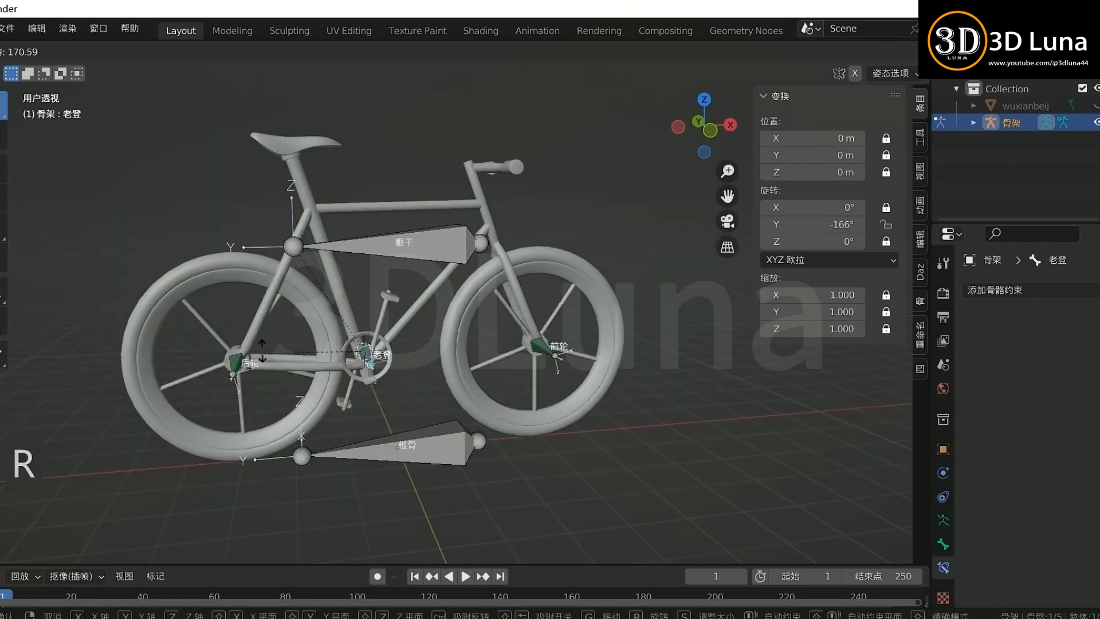
right_click(373, 398)
Step: Examine the 前轮 bone's Copy Rotation settings and compare them with the 老登 bone that drives it
click(533, 353)
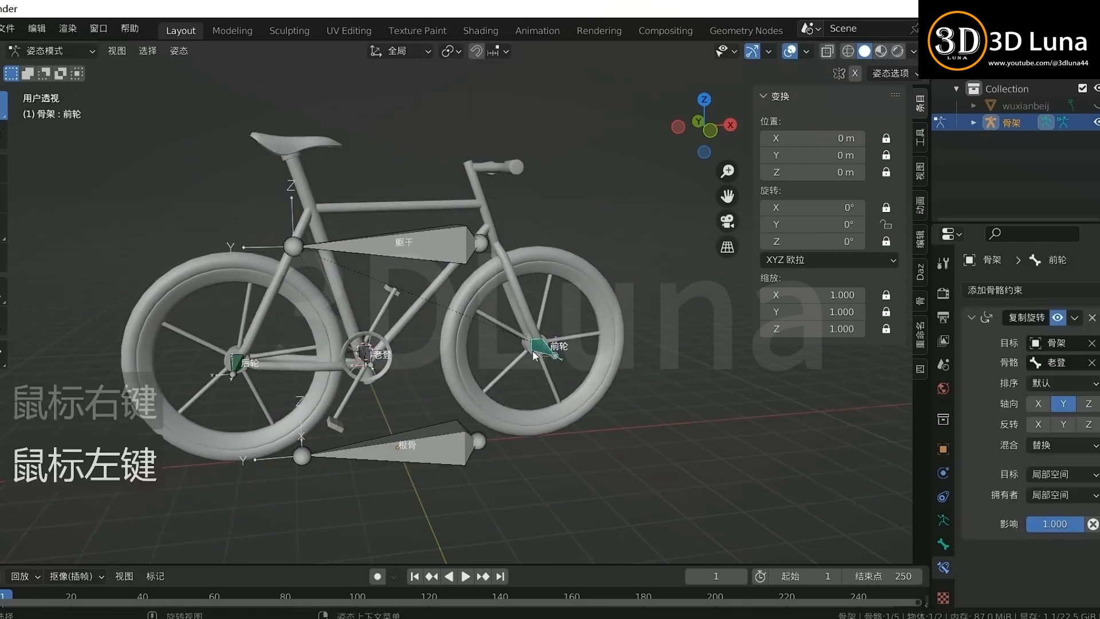
scroll(484, 412, up, 4)
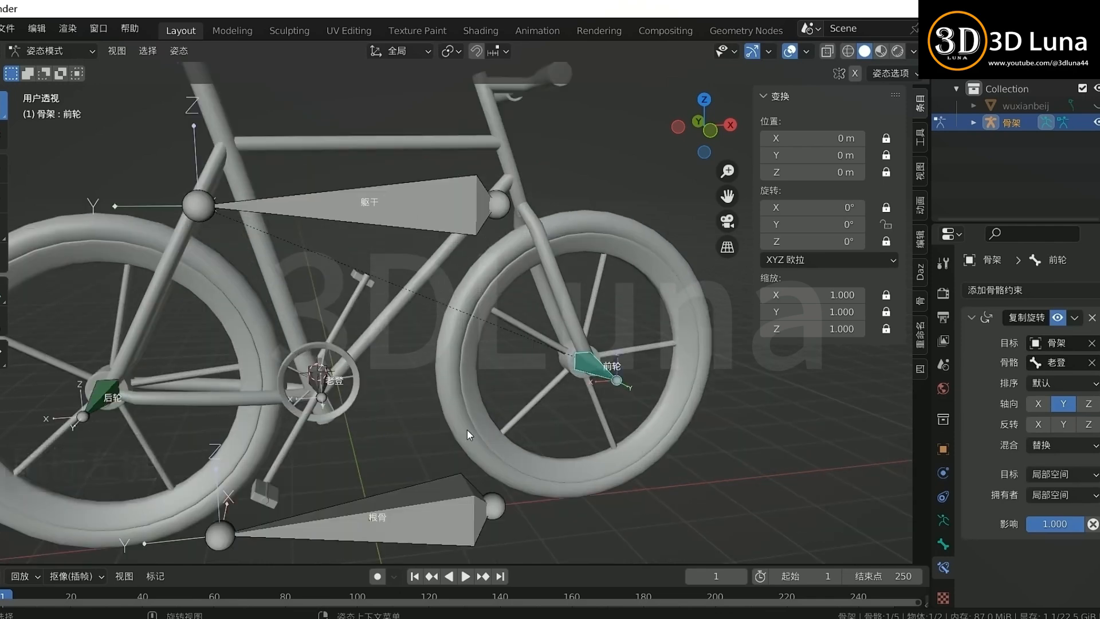
shift+middle_drag(466, 430, 501, 423)
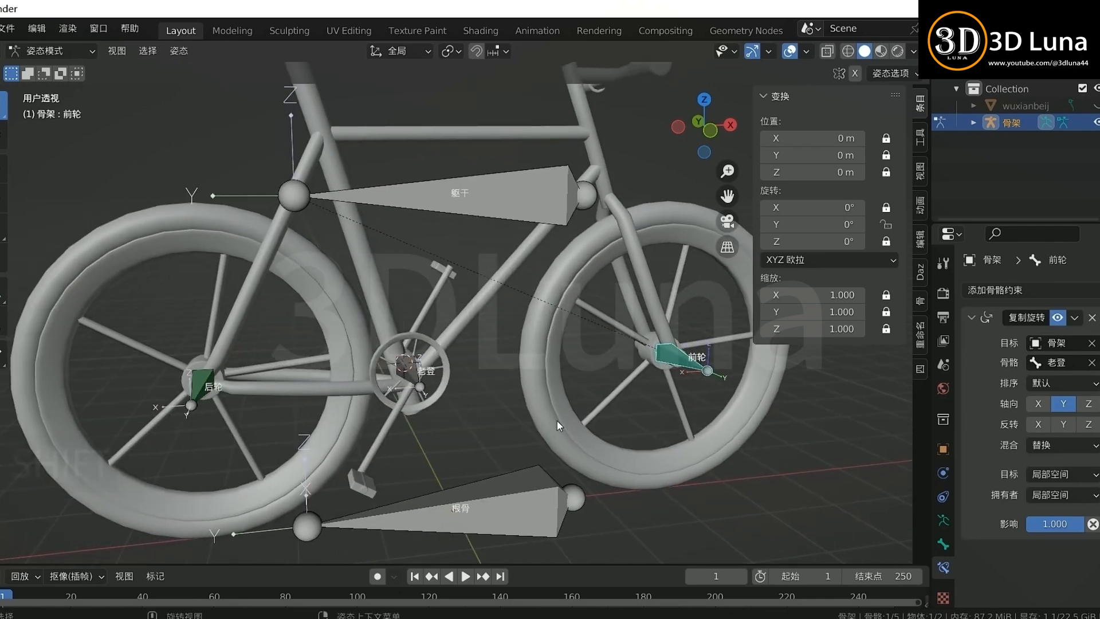
click(440, 387)
click(690, 366)
click(406, 375)
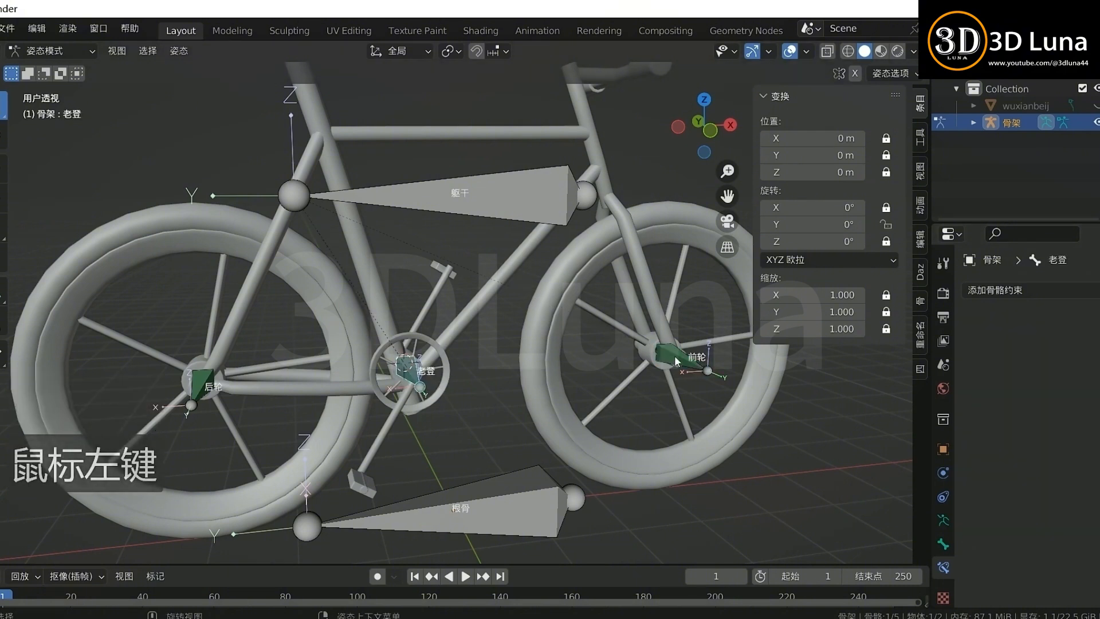
click(675, 357)
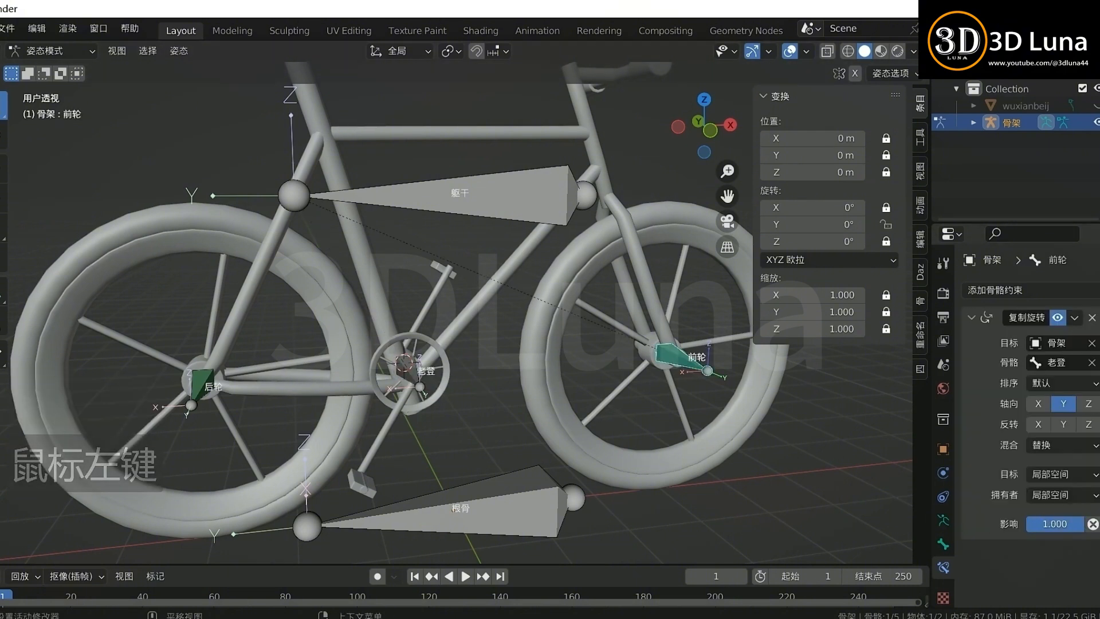
click(445, 395)
Step: Set the influence of the Copy Rotation constraints on the 前轮 and 后轮 bones to 0.5
click(686, 361)
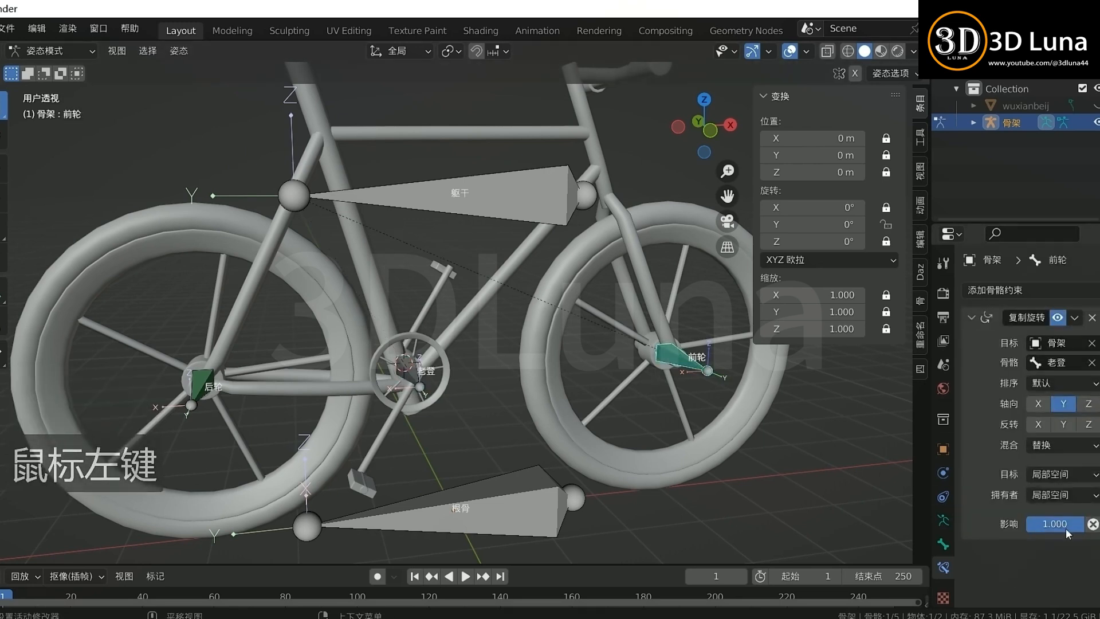
click(1055, 523)
text(0.5)
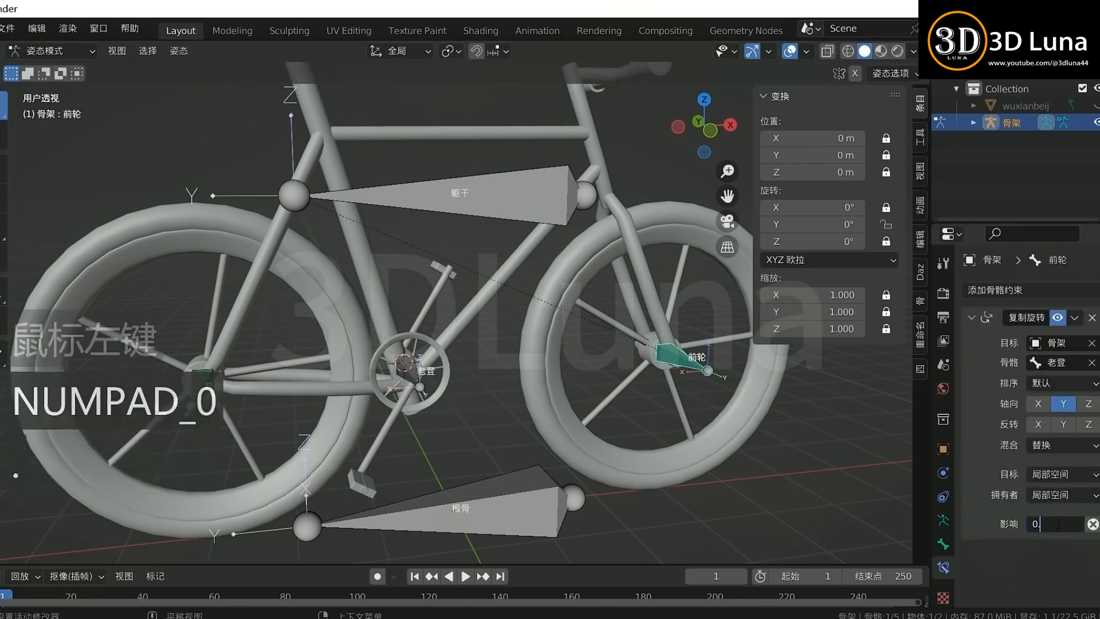
key(Return)
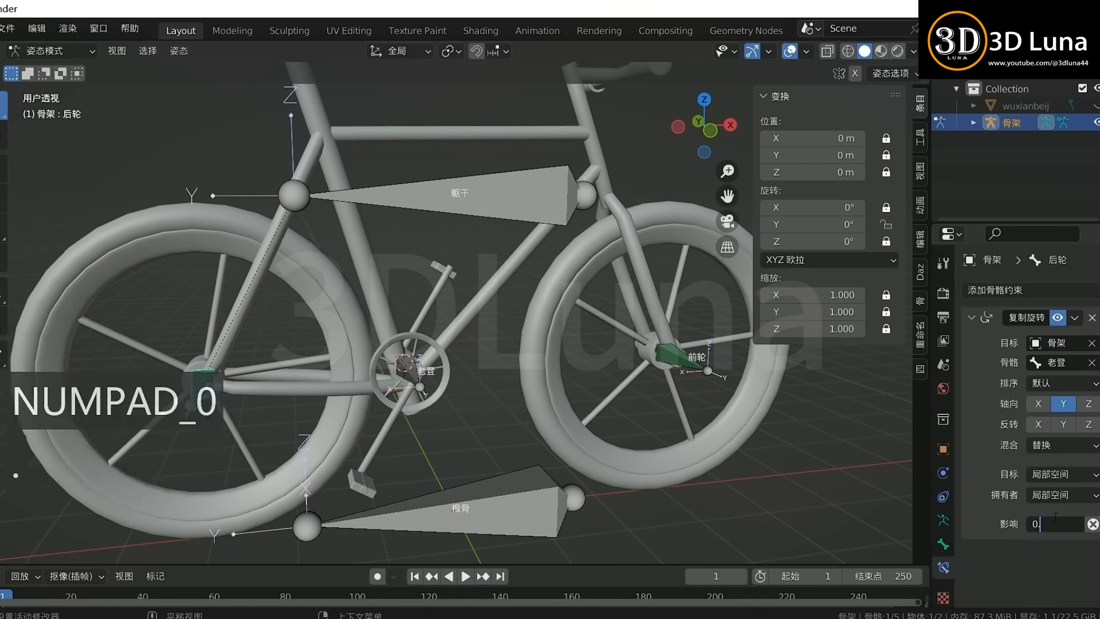
Step: Test the half-influence wheel constraints by rotating the 老登 bone and cancelling the rotation
click(408, 370)
key(r)
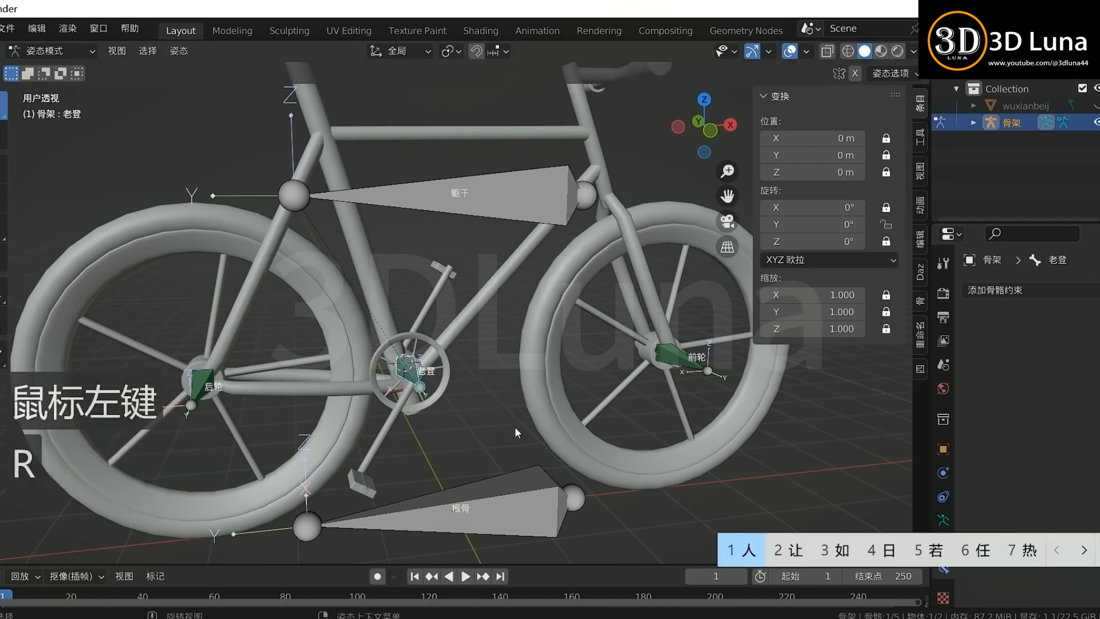
click(408, 369)
key(r)
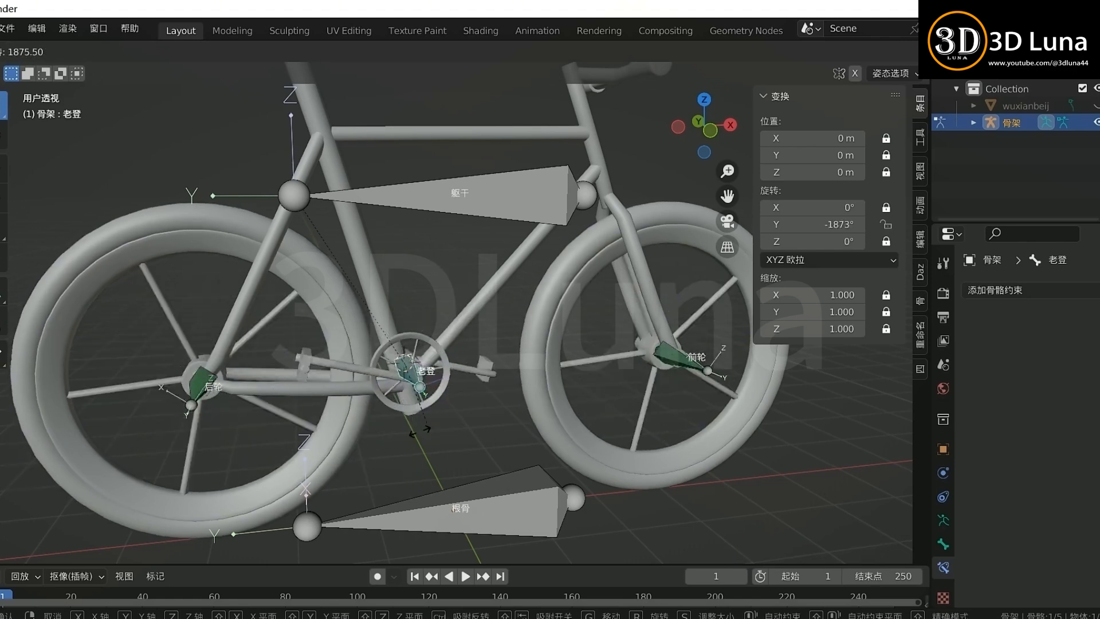
right_click(371, 309)
Step: Set the Copy Rotation influence to 1 on the 前轮 and 后轮 bones and clear the bone selection
click(695, 366)
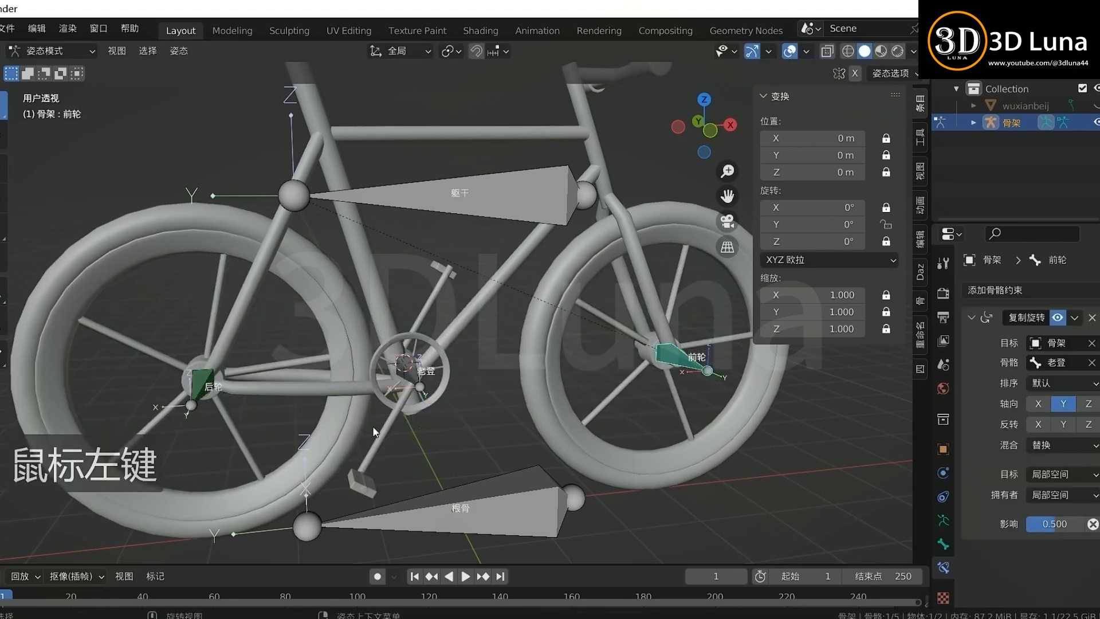
click(1065, 526)
text(1)
key(Return)
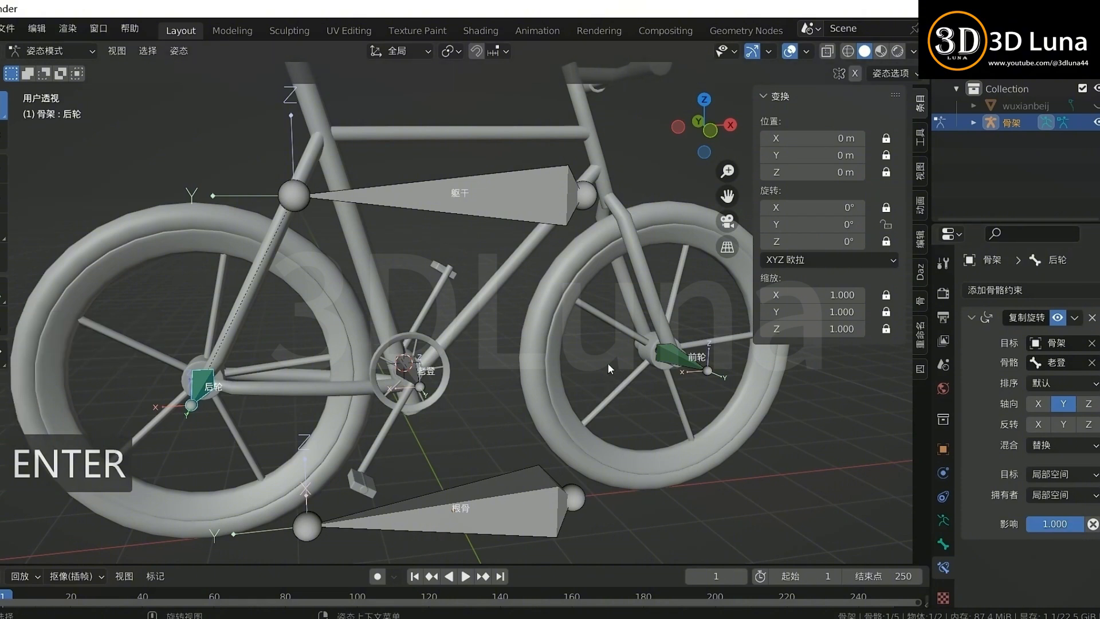
click(697, 365)
click(697, 481)
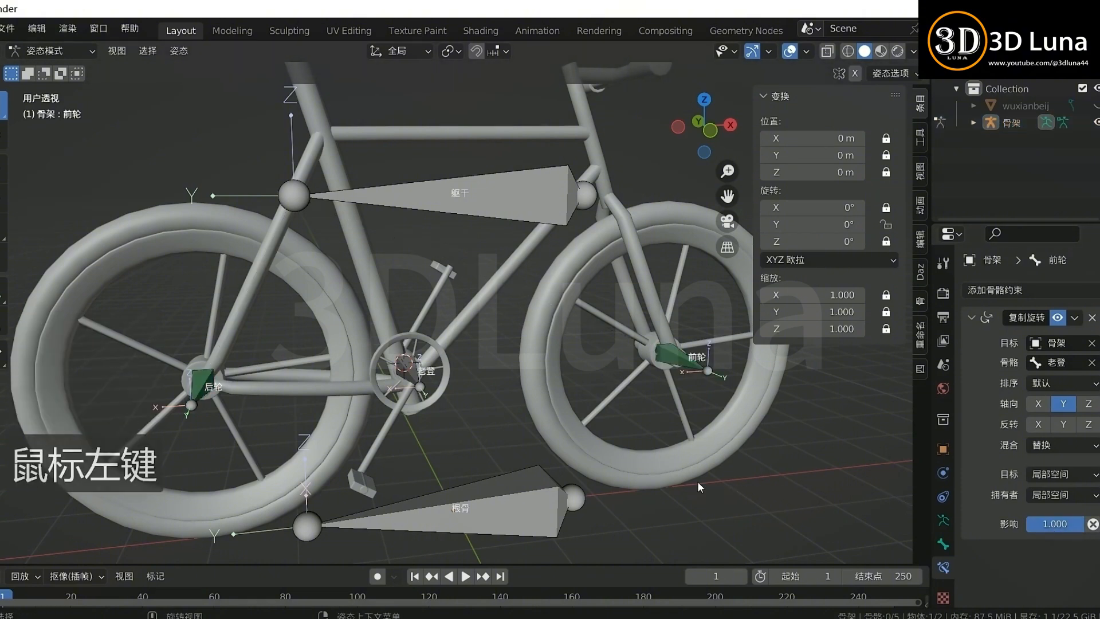
Step: Check the full-influence constraints by rotating the 老登 bone in perspective view and cancelling the rotation
scroll(697, 481, down, 3)
middle_drag(600, 429, 646, 438)
click(491, 364)
key(r)
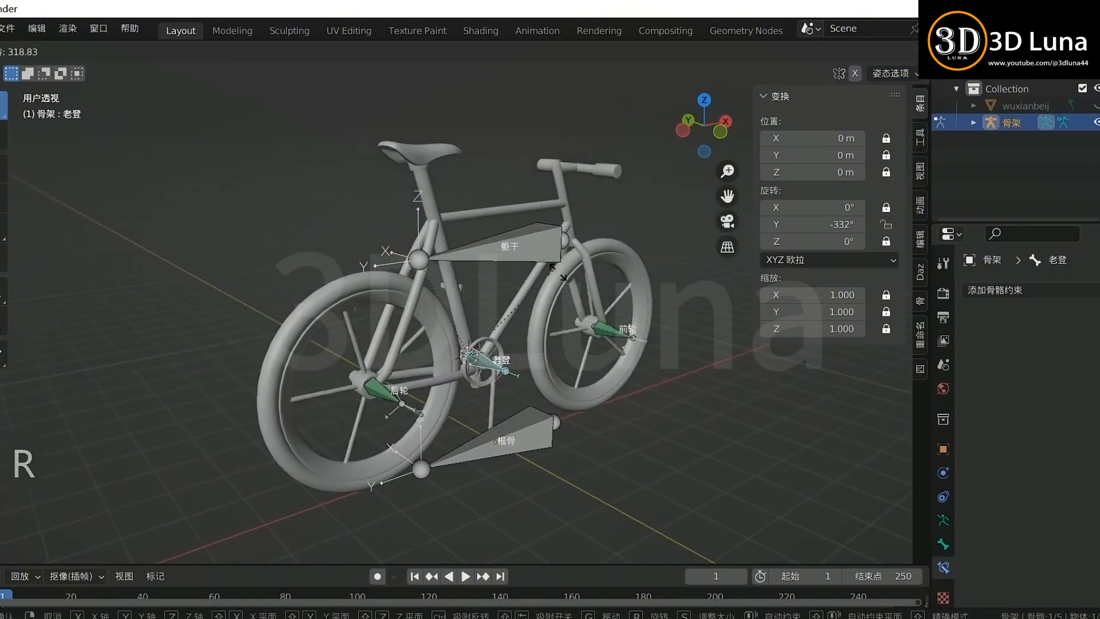
right_click(556, 391)
middle_drag(556, 391, 496, 423)
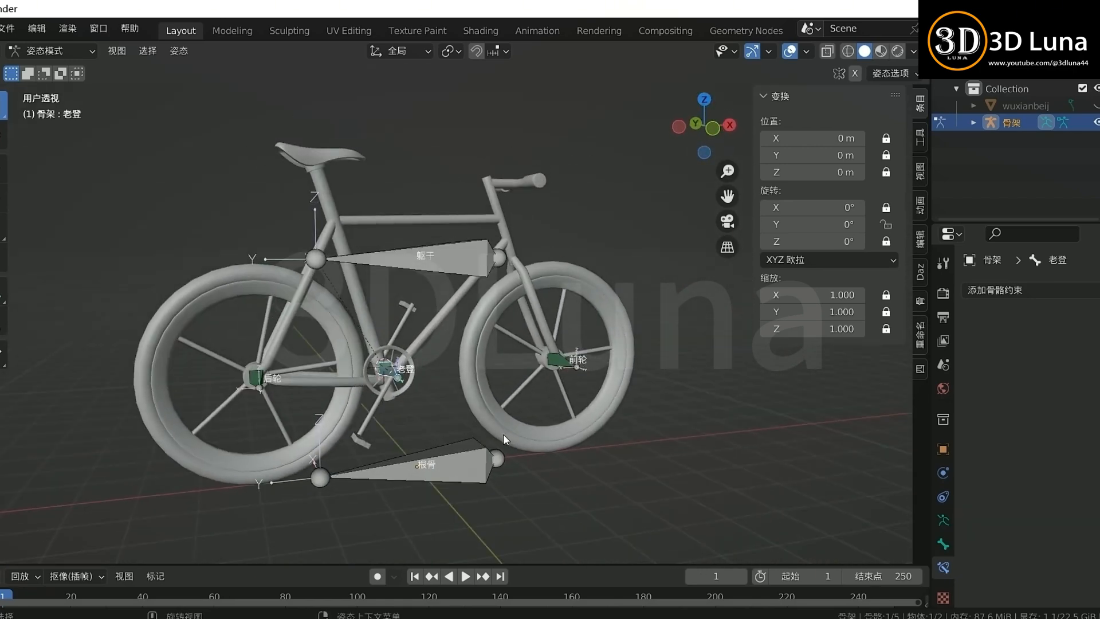
Step: Rotate the 老登 bone in front orthographic view to compare pedal and wheel motion, and cancel the rotation
click(677, 435)
click(393, 372)
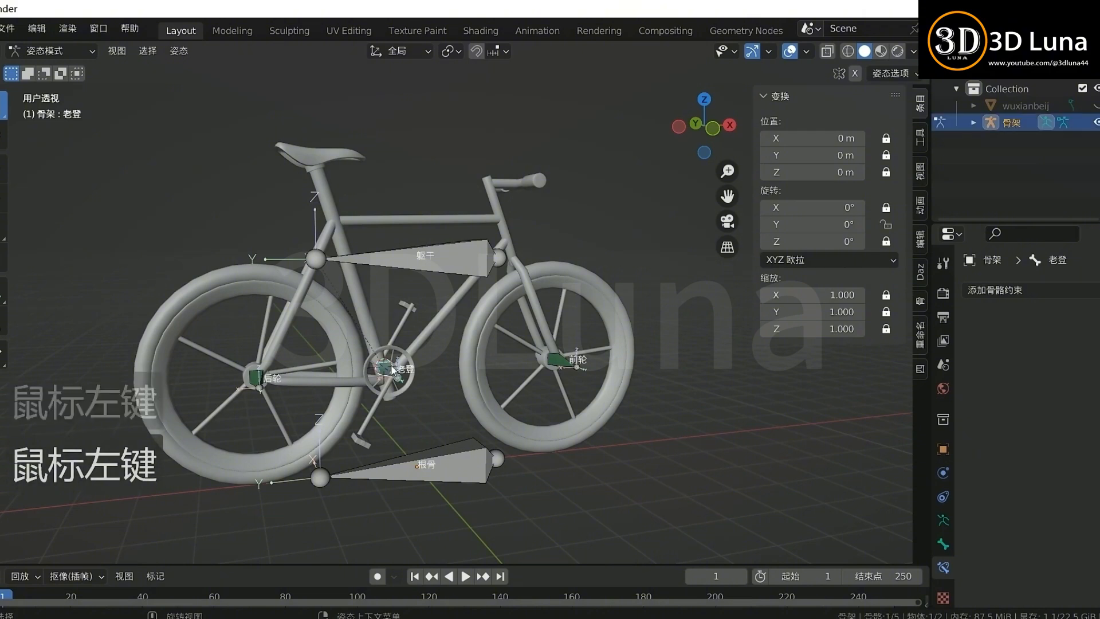
key(KP_1)
key(r)
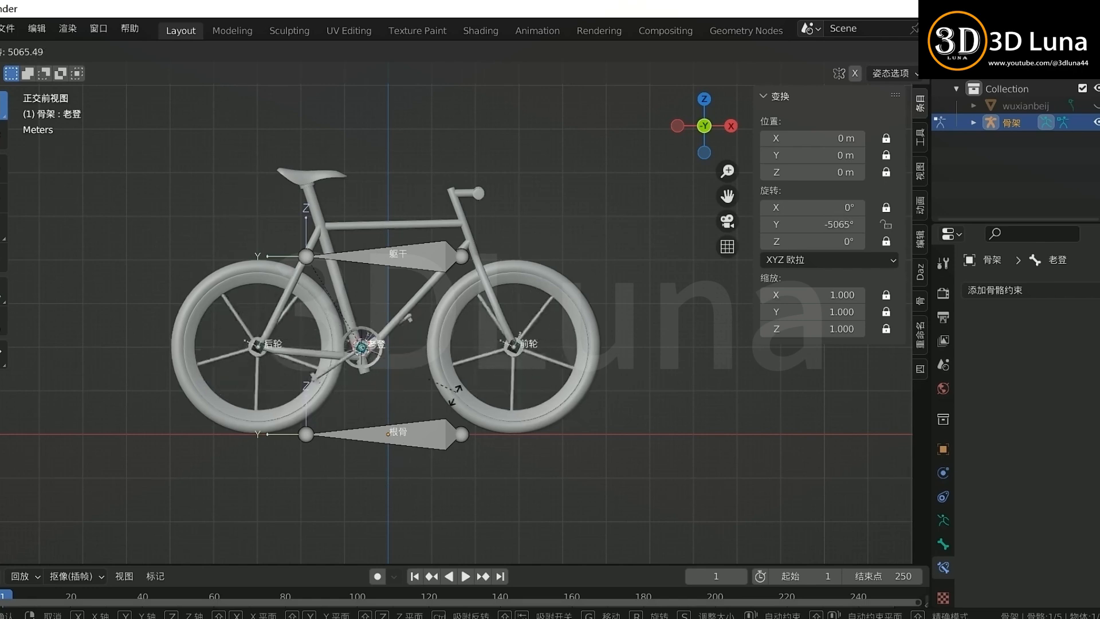
right_click(461, 374)
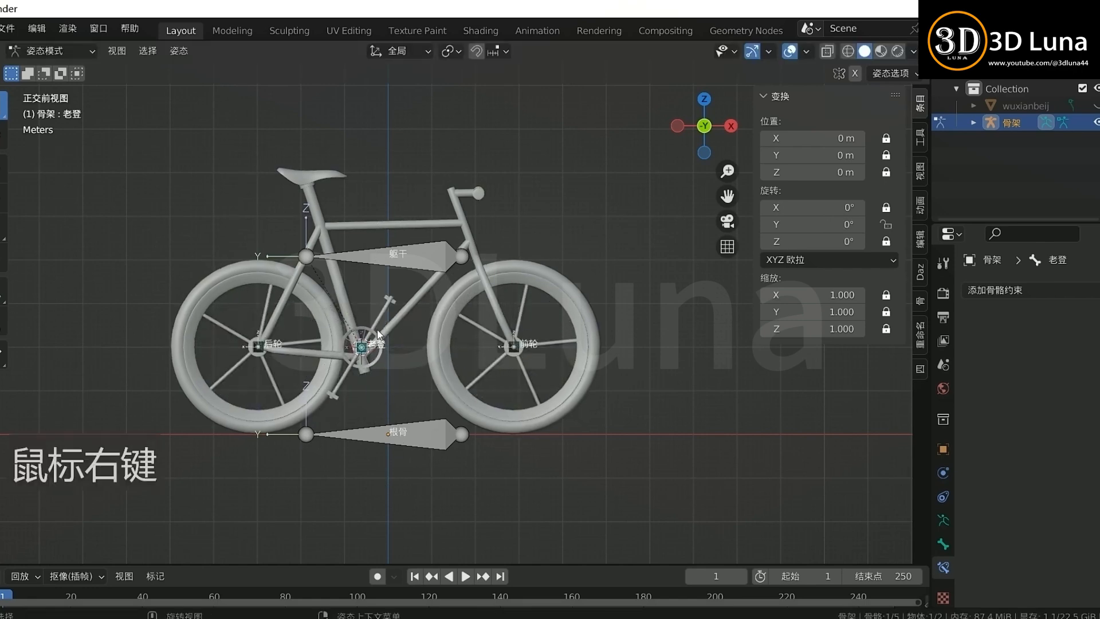
Step: Play back the driven pedal rotation in perspective view and return the timeline to frame 1
middle_drag(456, 379, 510, 365)
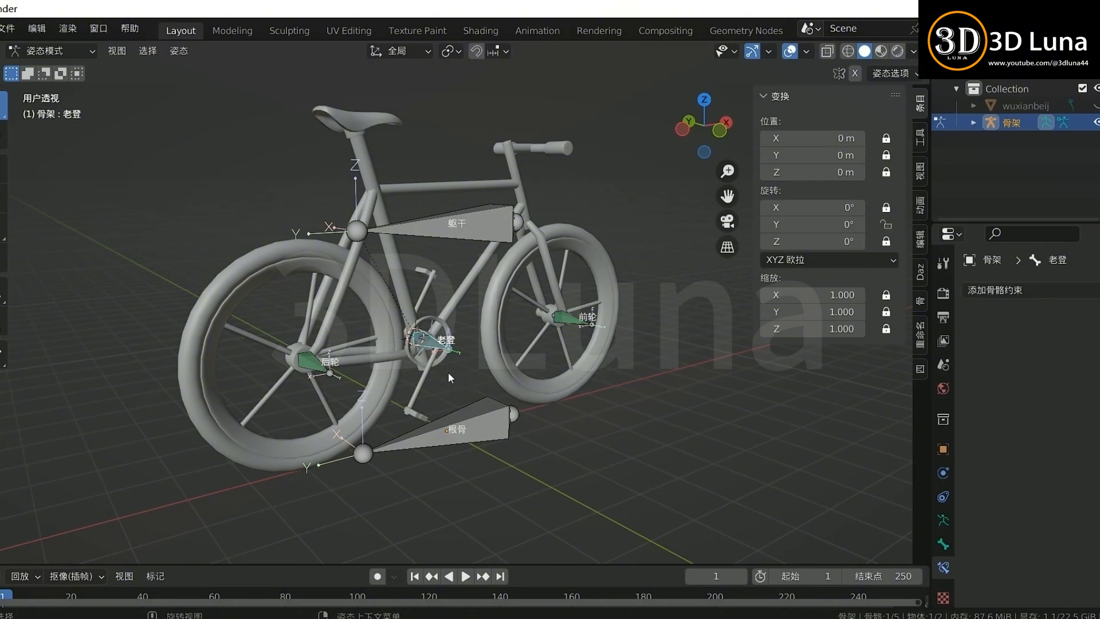
scroll(448, 373, up, 4)
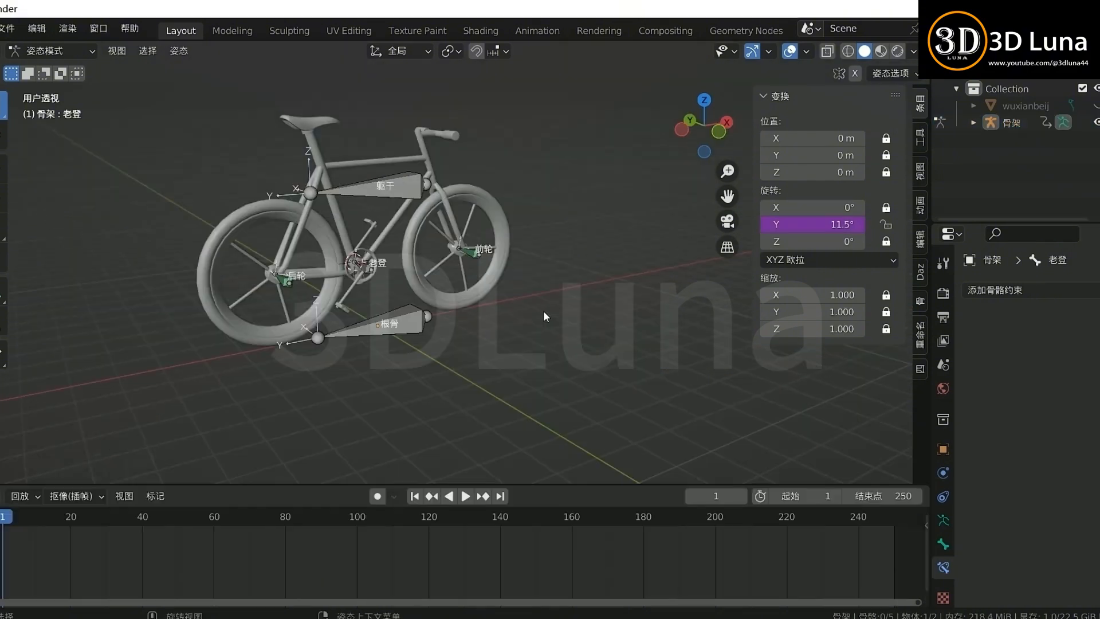
middle_drag(543, 311, 528, 309)
key(space)
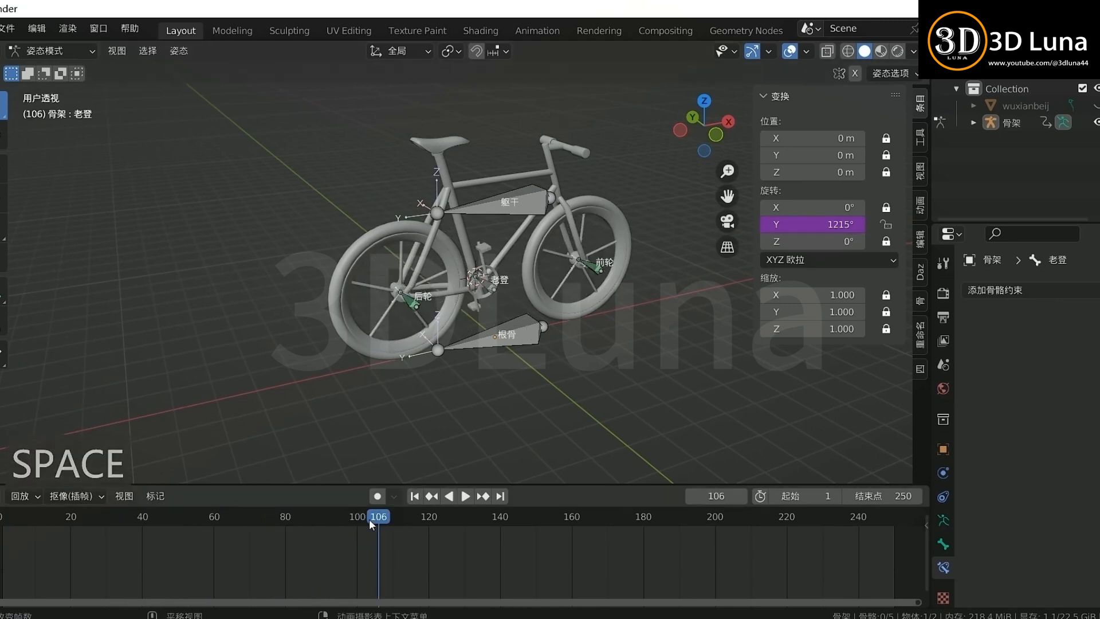
click(3, 552)
Step: Review the driver settings on the 老登 bone's Y rotation and delete that driver
right_click(841, 226)
click(837, 224)
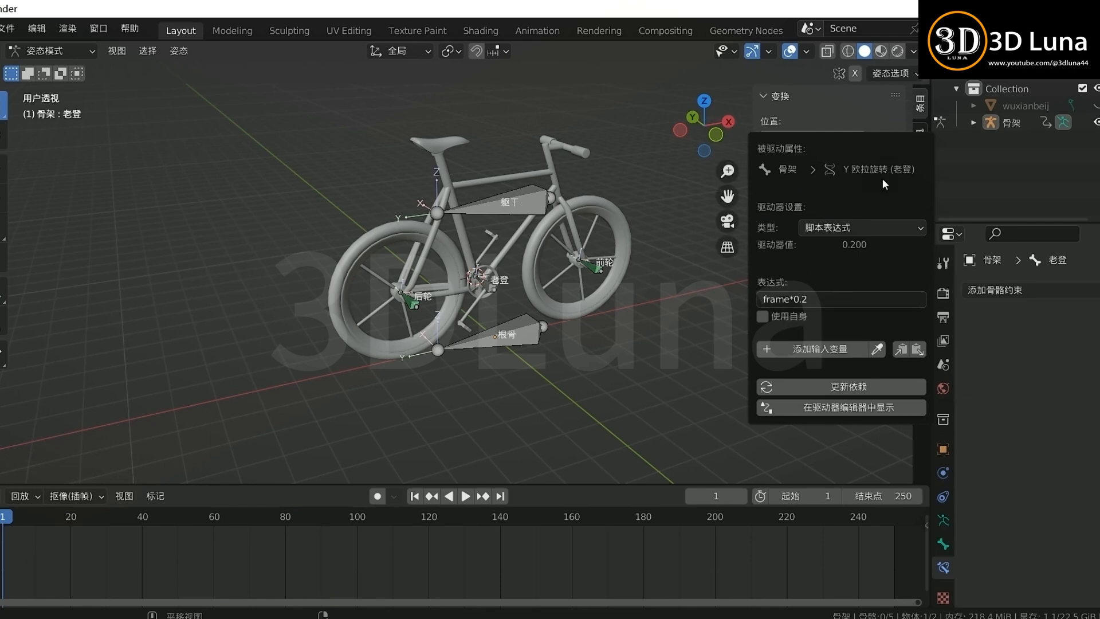
right_click(840, 224)
click(707, 291)
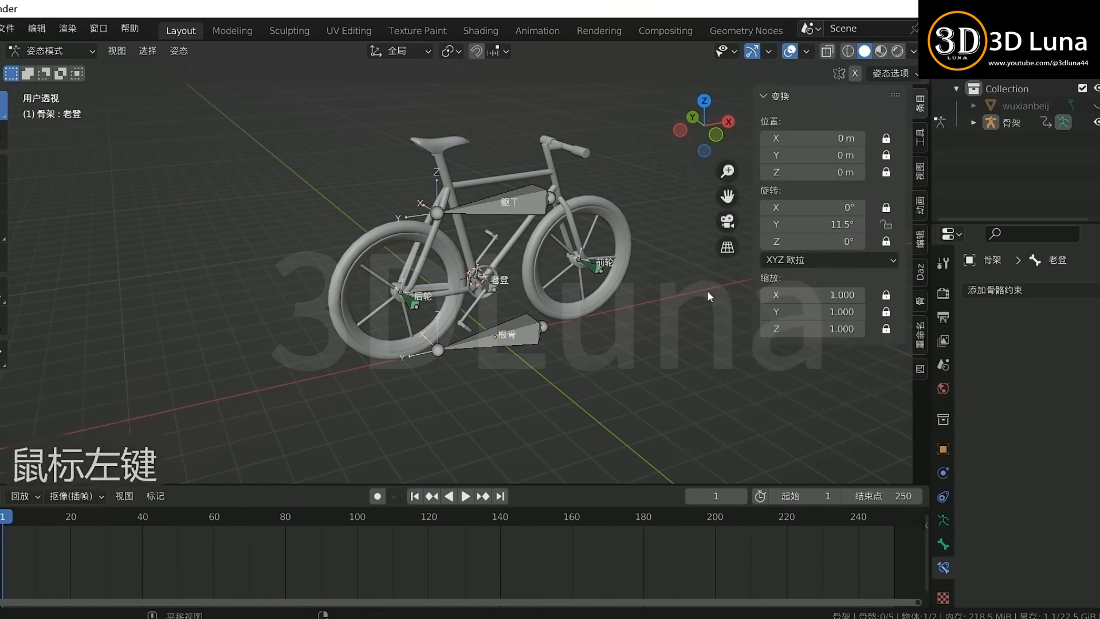
Step: Add a new driver to the 老登 bone's Y rotation and remove its default input variable var
click(488, 289)
middle_drag(487, 288, 542, 318)
scroll(539, 308, up, 3)
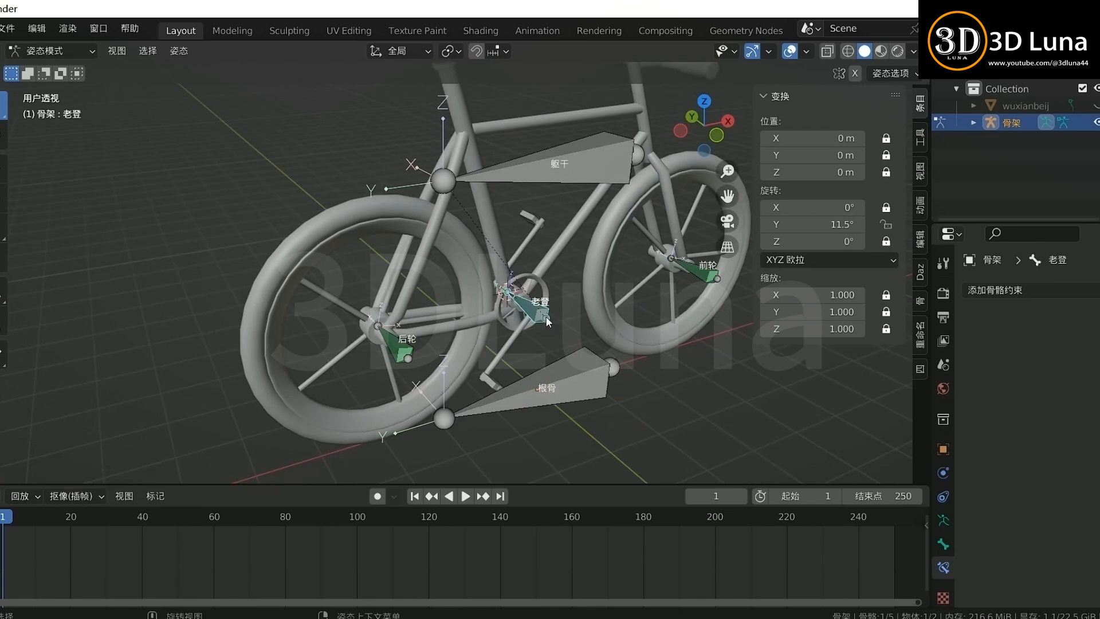
right_click(840, 224)
click(826, 232)
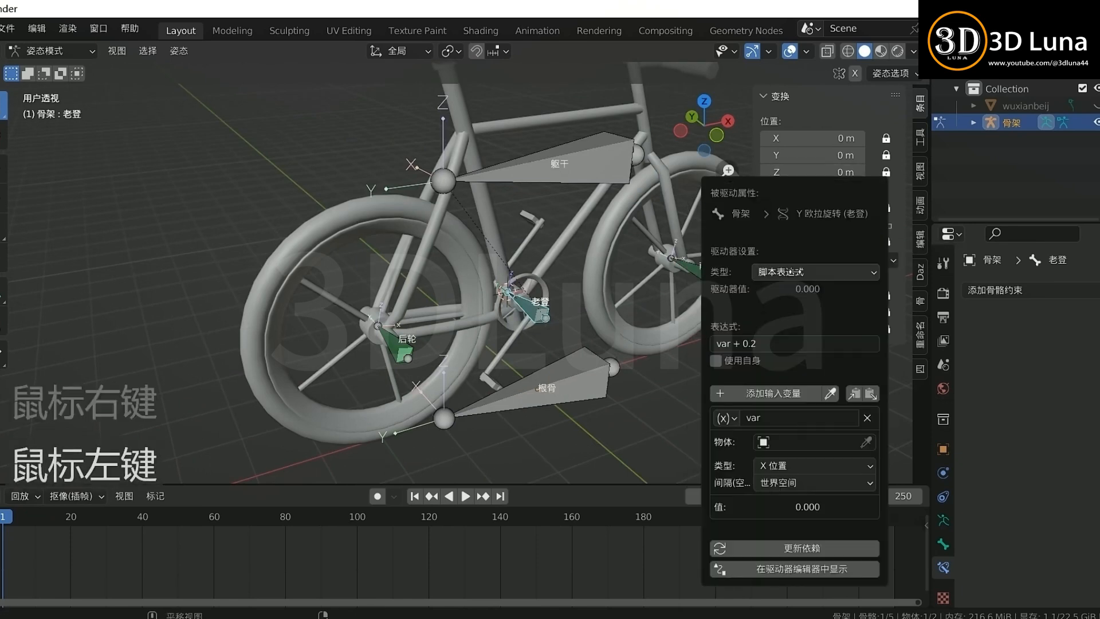
click(868, 435)
Step: Set the scripted expression of the 老登 Y rotation driver to frame*0.2
click(781, 342)
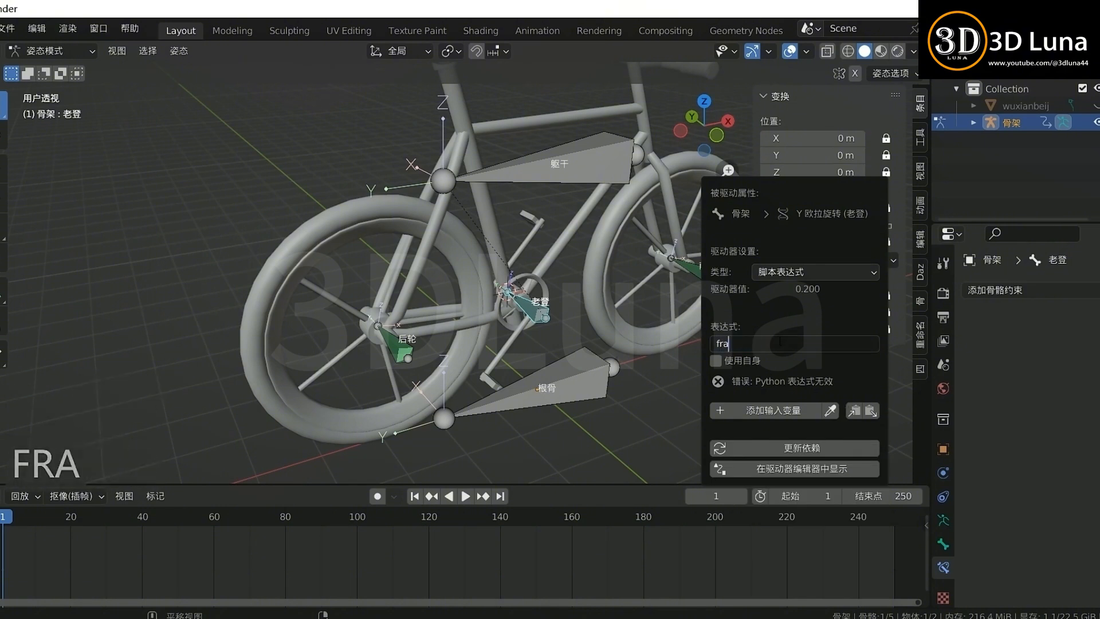
text(frame*0.1)
key(BackSpace)
text(2)
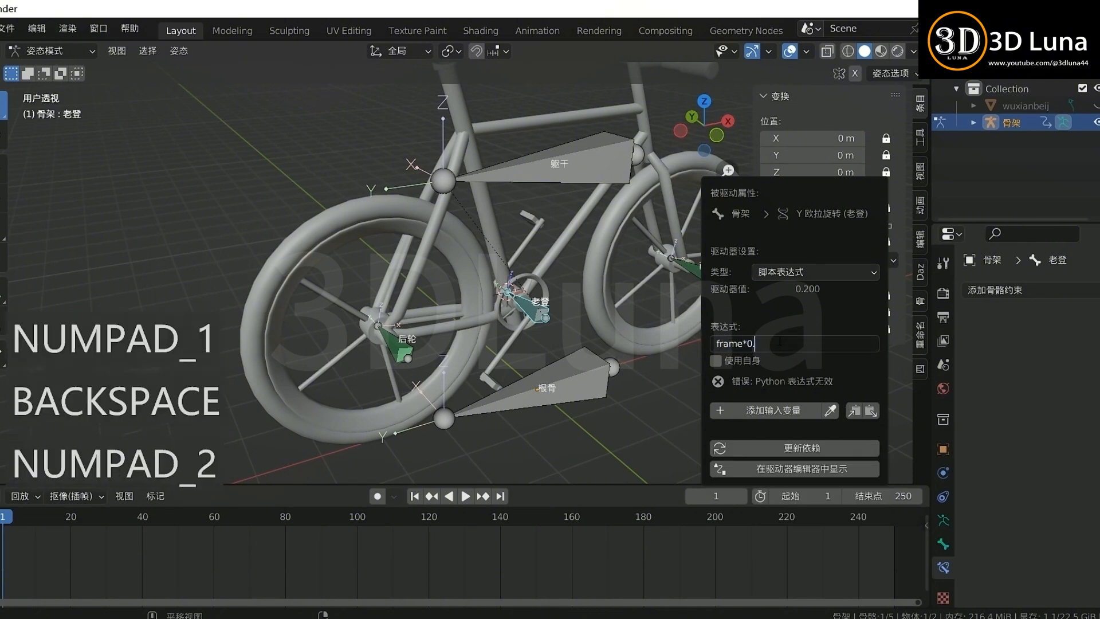
key(Return)
Step: Play the animation to inspect the driver's pedal and wheel rotation from another angle, and stop playback
key(space)
click(651, 396)
middle_drag(653, 393, 623, 388)
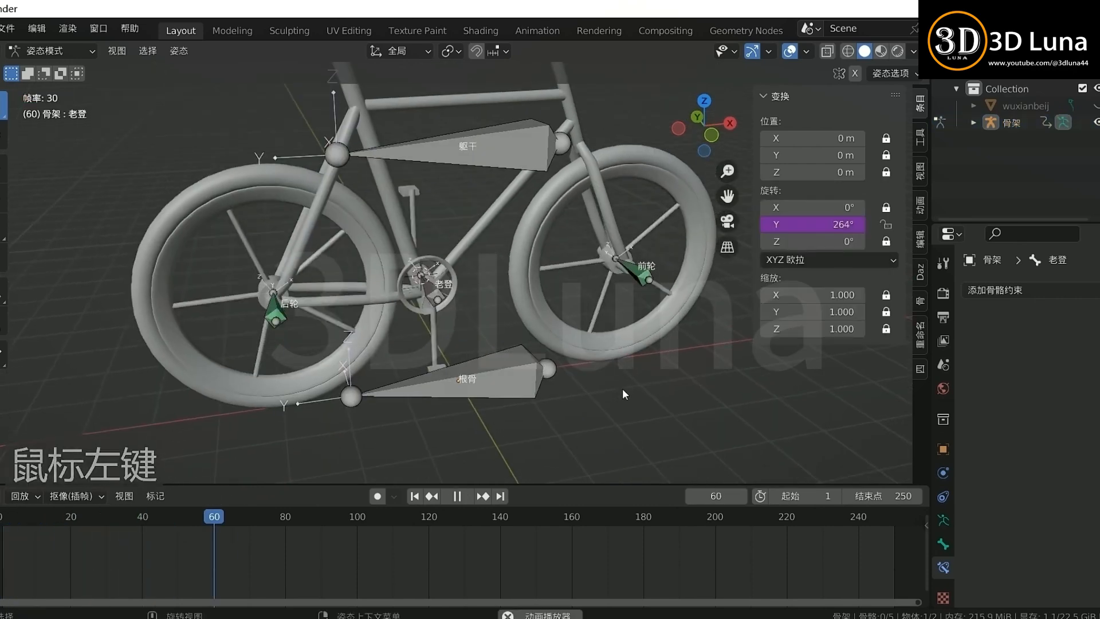
key(space)
middle_drag(466, 336, 488, 344)
Step: Try switching the direction of the 后轮, 老登 and 前轮 bones in Edit Mode and play the animation
click(363, 377)
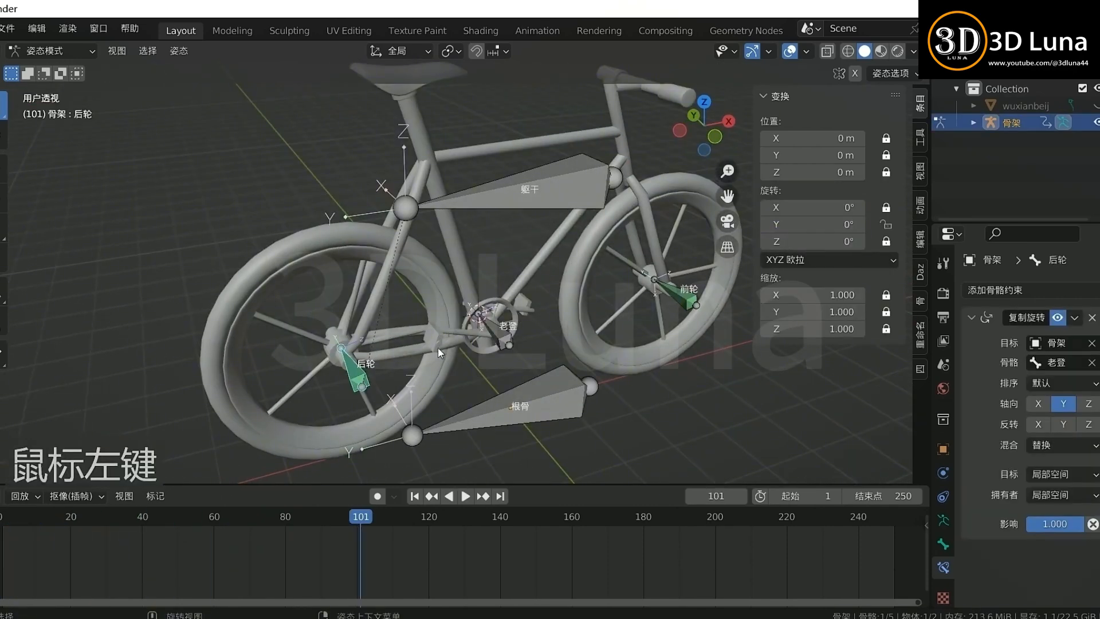
click(53, 51)
click(52, 89)
shift+click(492, 329)
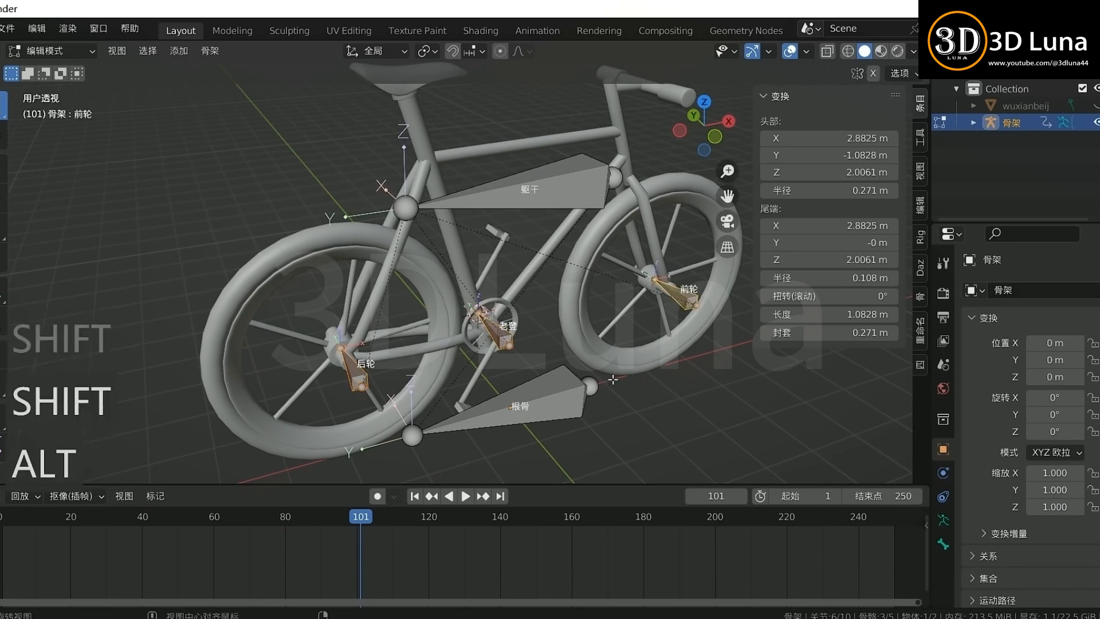
key(alt+f)
key(Tab)
key(space)
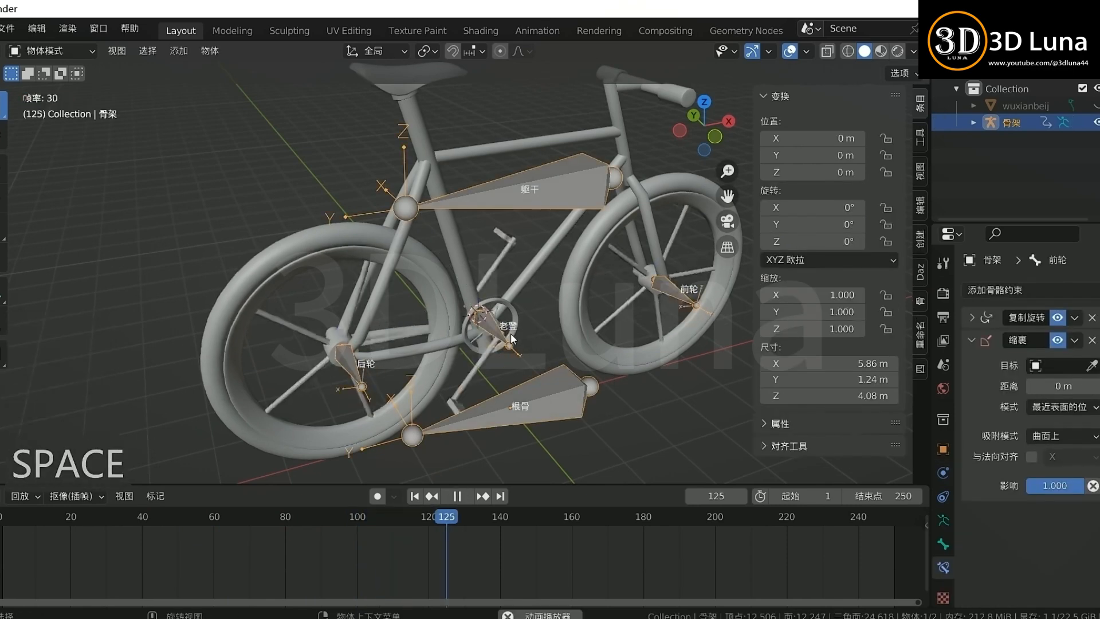
Step: Undo the bone direction switch and go back to Pose Mode
key(ctrl+z)
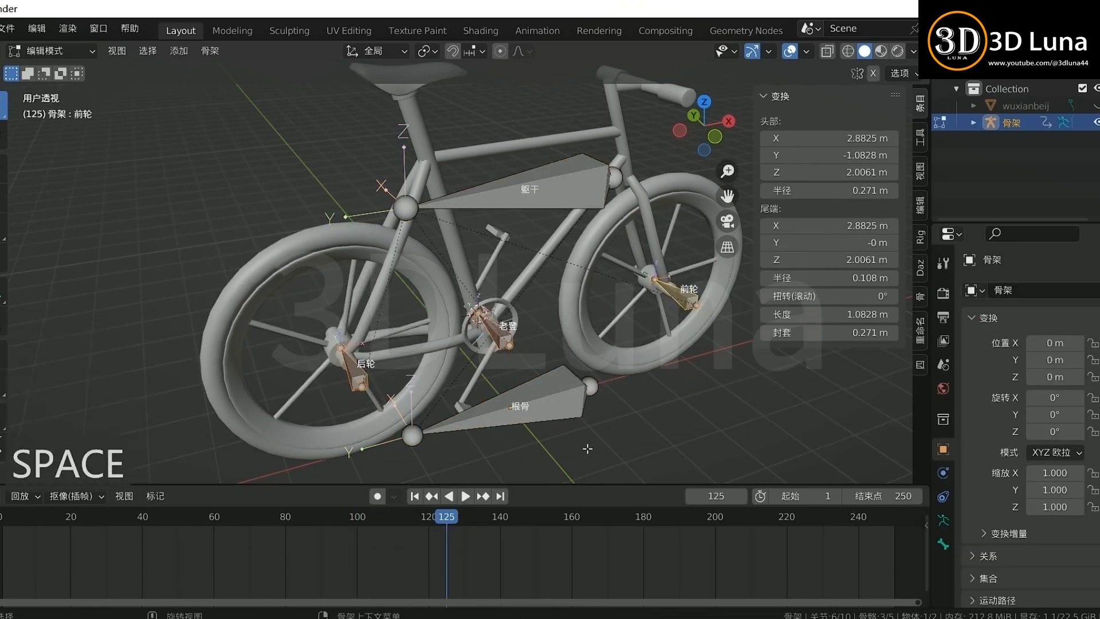
key(ctrl+z)
key(ctrl+z)
Step: Replay the driven pedal and wheel animation from wider and closer views, and reset the timeline to frame 1
key(space)
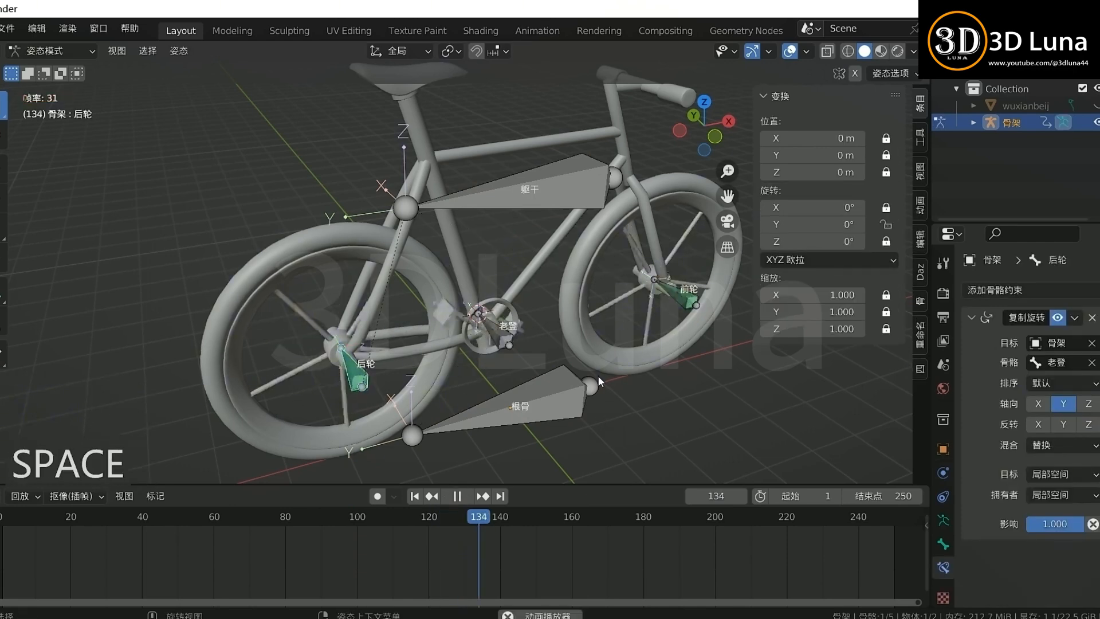
click(661, 372)
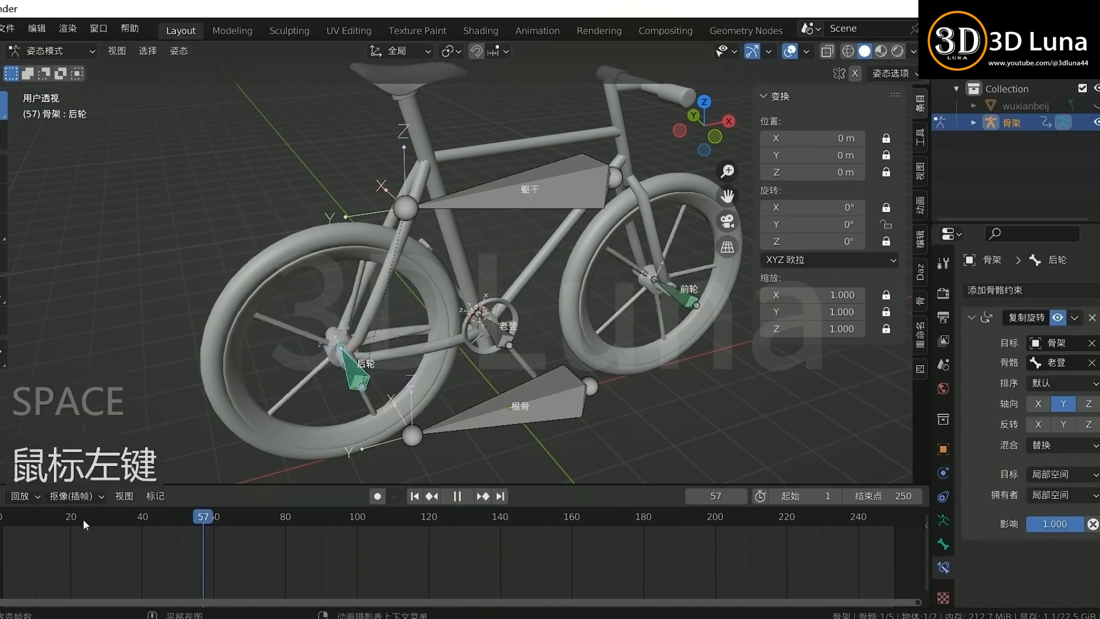
key(space)
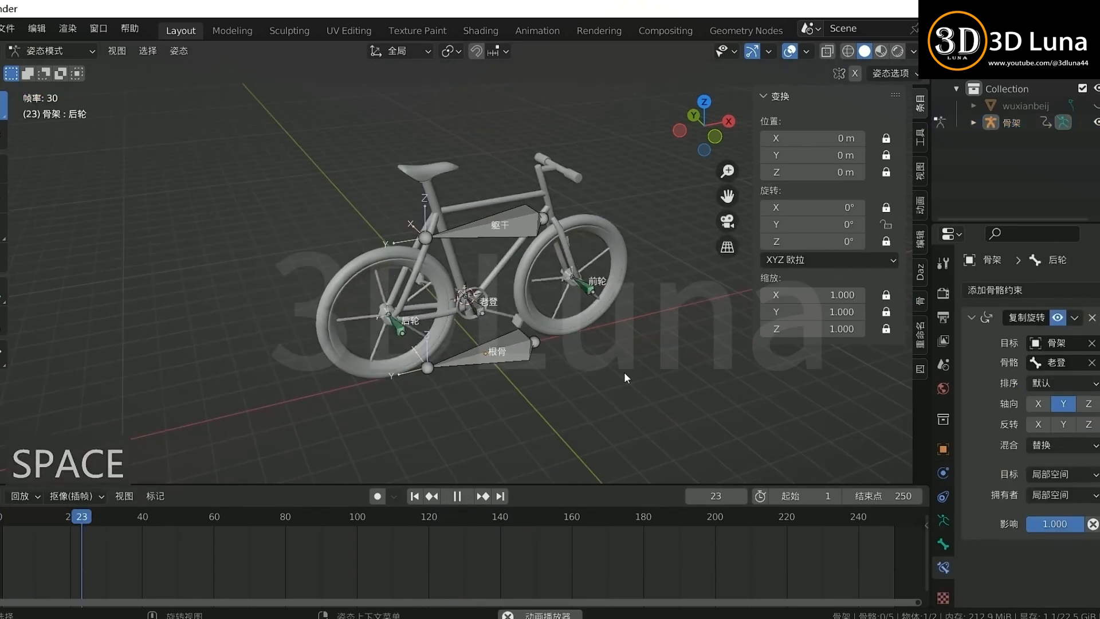
click(624, 372)
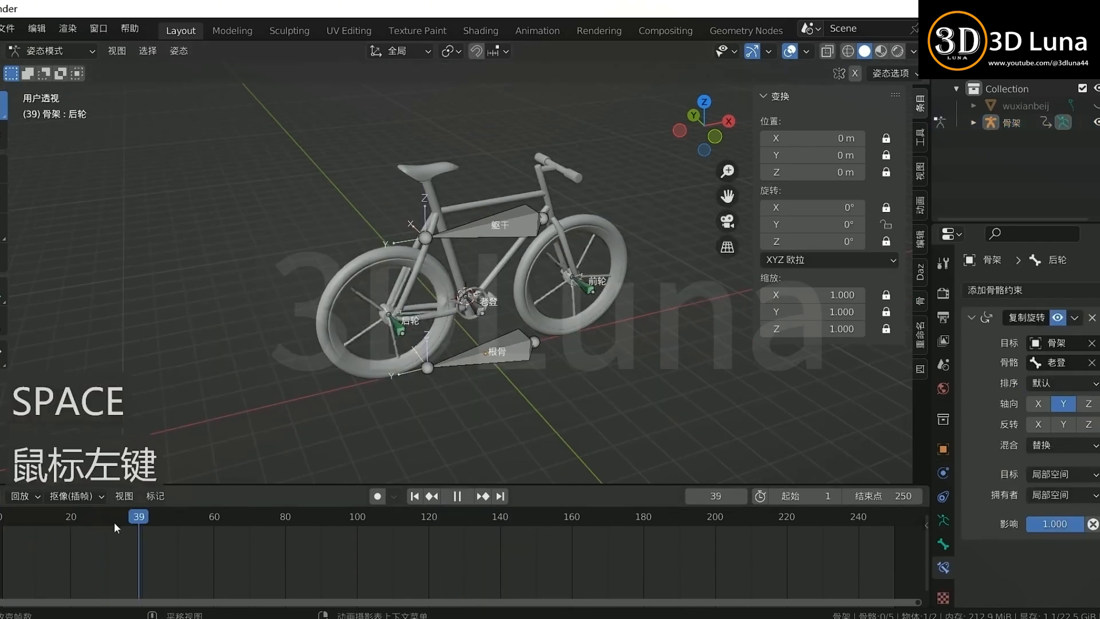
key(Escape)
key(space)
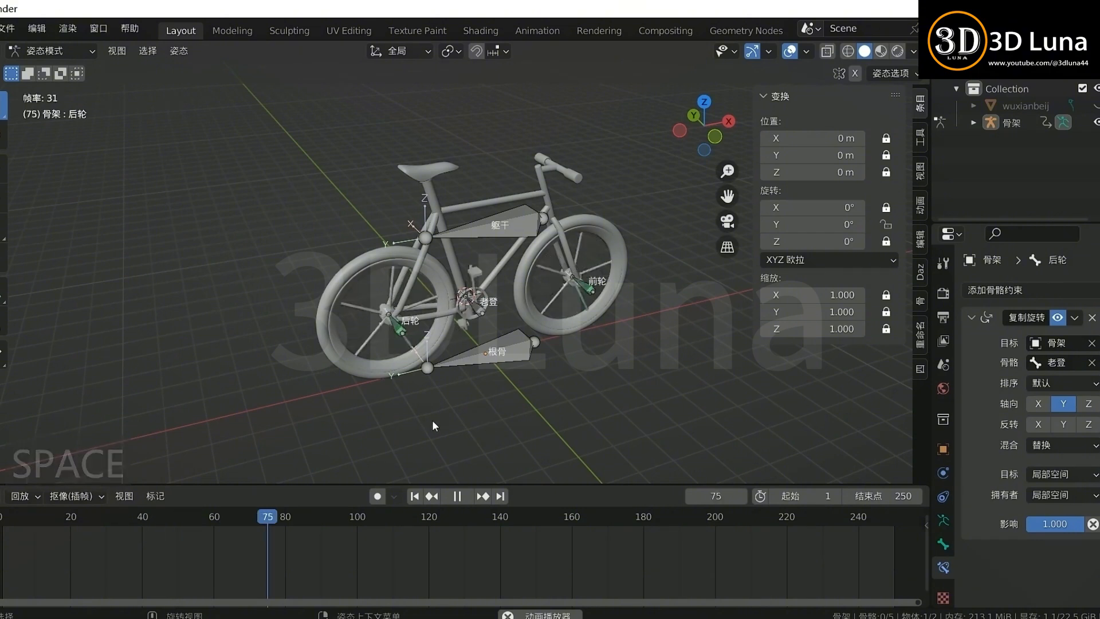
scroll(459, 414, up, 1)
middle_drag(497, 404, 497, 395)
key(space)
drag(414, 523, 1, 539)
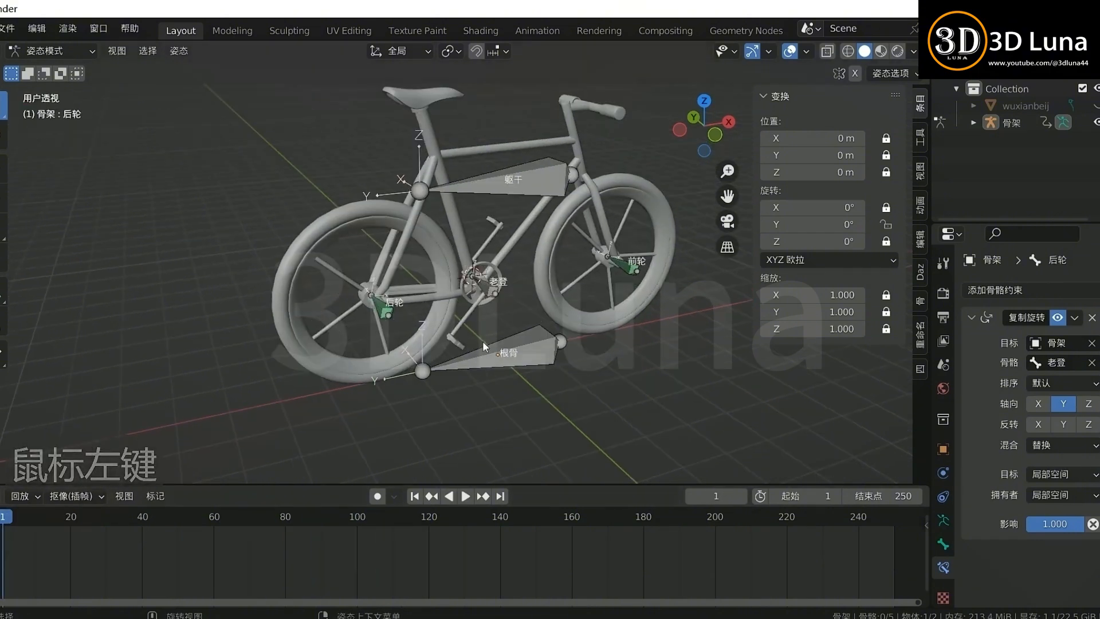
Step: Select the driven 老登 bone and try rotating it by hand, cancelling the rotation
mouse_move(484, 344)
middle_down()
mouse_move(515, 367)
mouse_move(529, 352)
mouse_move(504, 339)
middle_up()
scroll(529, 352, up, 2)
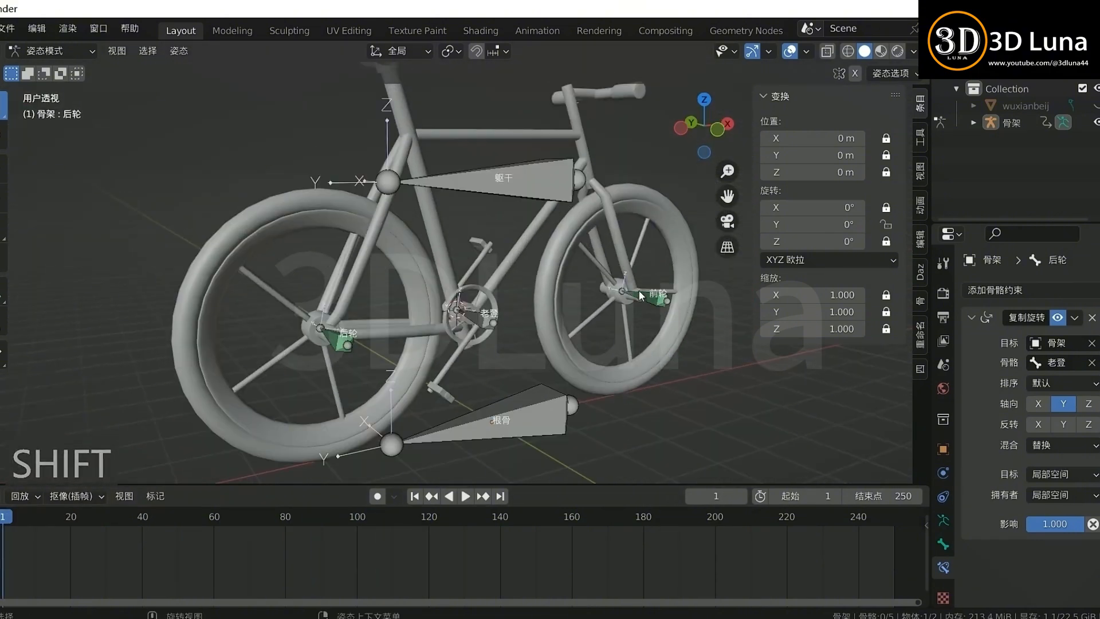
shift+click(478, 331)
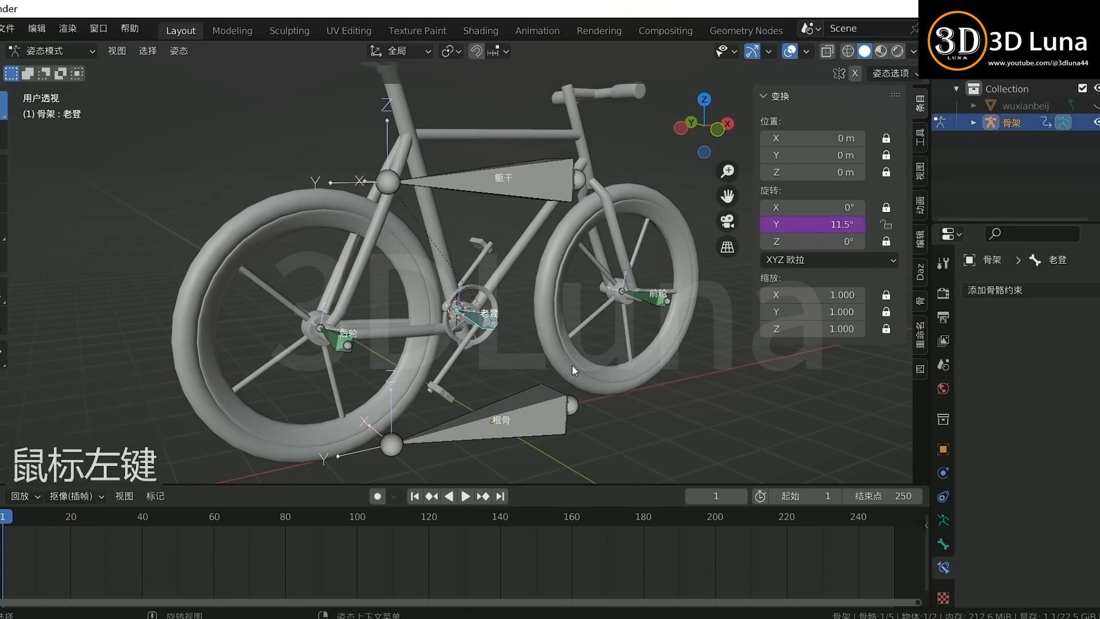
key(r)
right_click(486, 354)
Step: Play the animation briefly, reset the timeline to frame 1 and deselect all bones
key(space)
key(space)
drag(28, 519, 2, 518)
click(608, 395)
scroll(535, 357, down, 4)
mouse_move(535, 357)
middle_down()
mouse_move(523, 383)
mouse_move(531, 355)
mouse_move(539, 360)
middle_up()
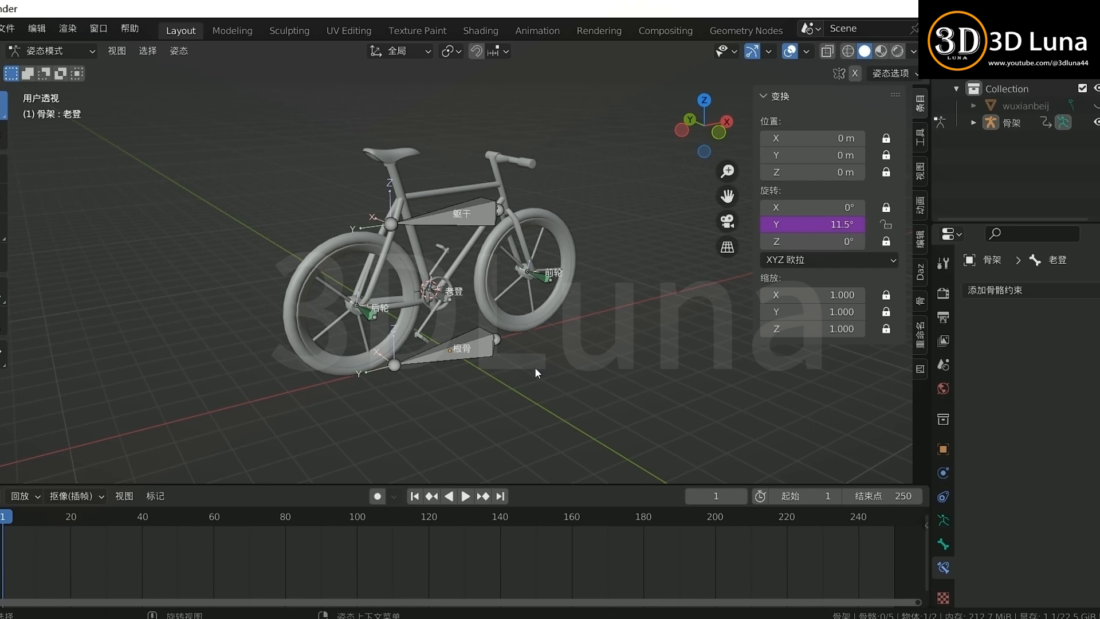
Step: Switch the viewport to rendered shading and hide the overlays to show the bicycle without its bones
scroll(534, 367, up, 2)
scroll(536, 366, down, 2)
middle_drag(535, 366, 574, 364)
scroll(550, 354, up, 2)
click(898, 51)
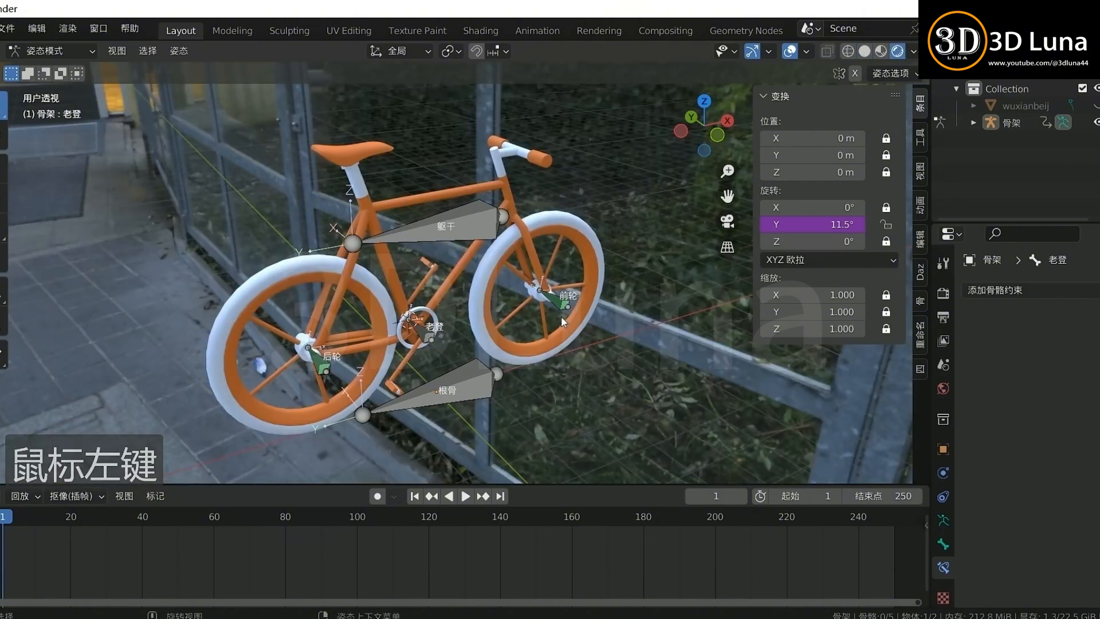
click(790, 51)
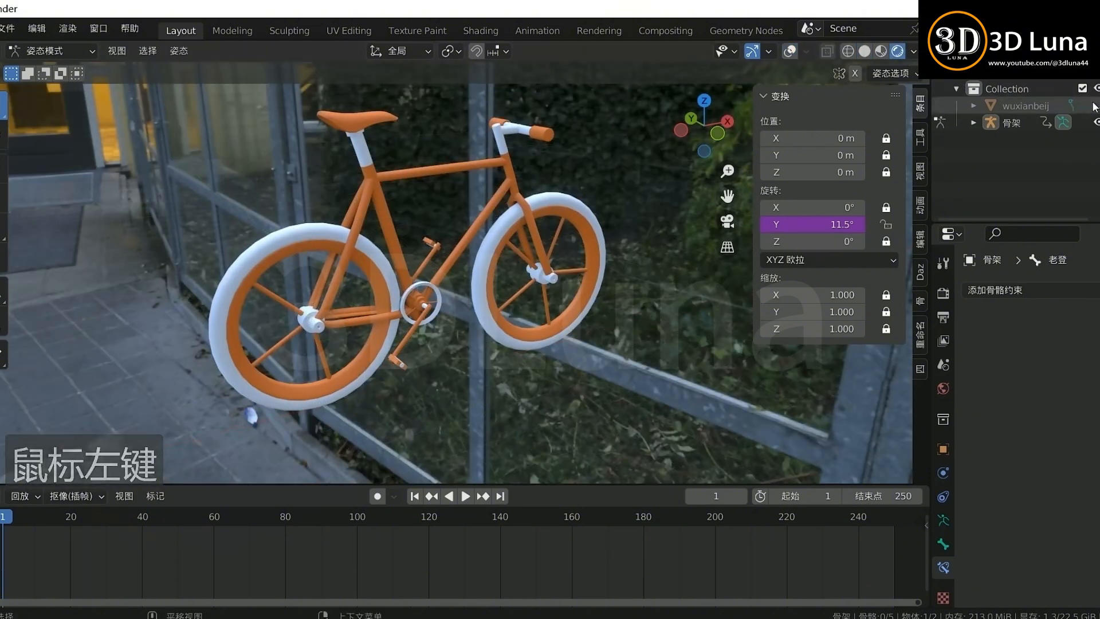
Step: Play the animation in rendered shading while reviewing the Eevee sampling settings and the output frame rate
key(space)
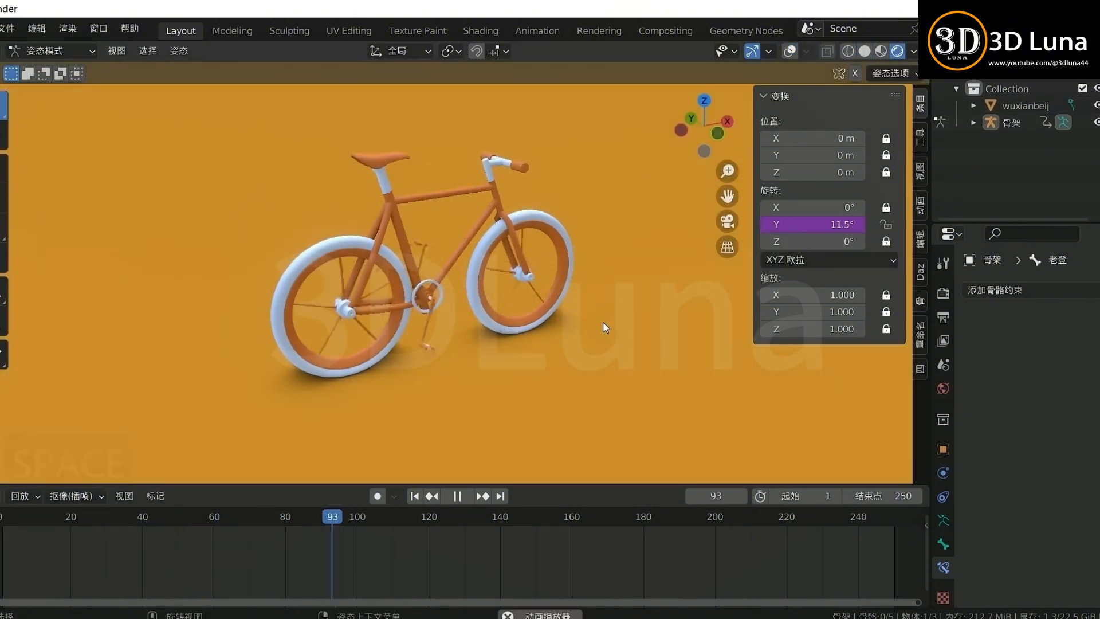
middle_drag(603, 322, 510, 318)
click(945, 294)
scroll(978, 364, down, 3)
click(943, 318)
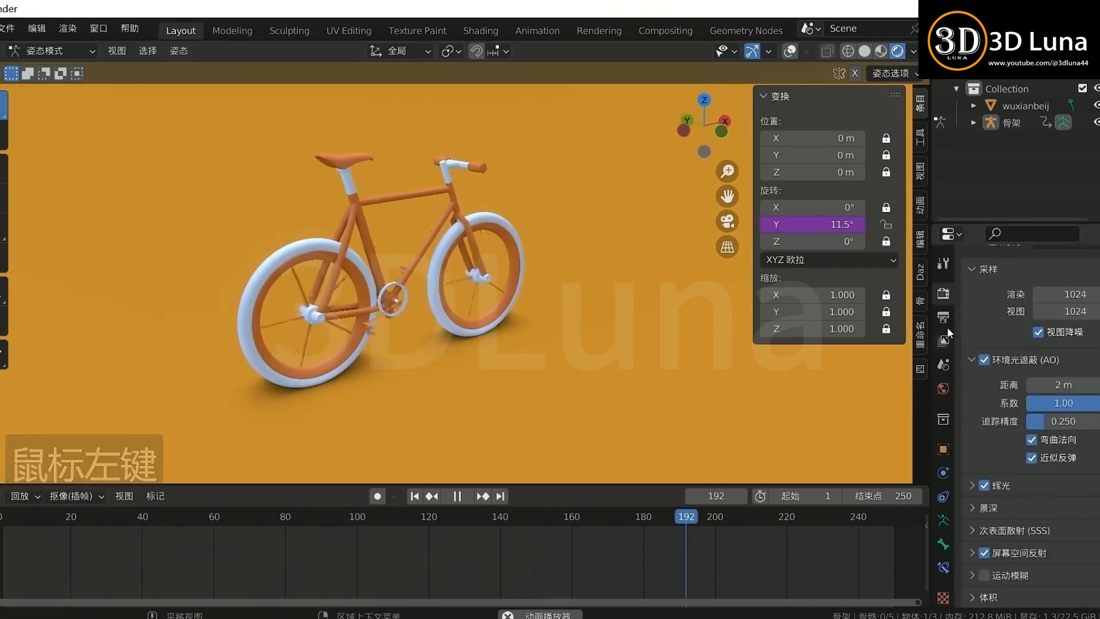
scroll(1012, 379, down, 4)
scroll(1022, 383, up, 1)
click(1046, 345)
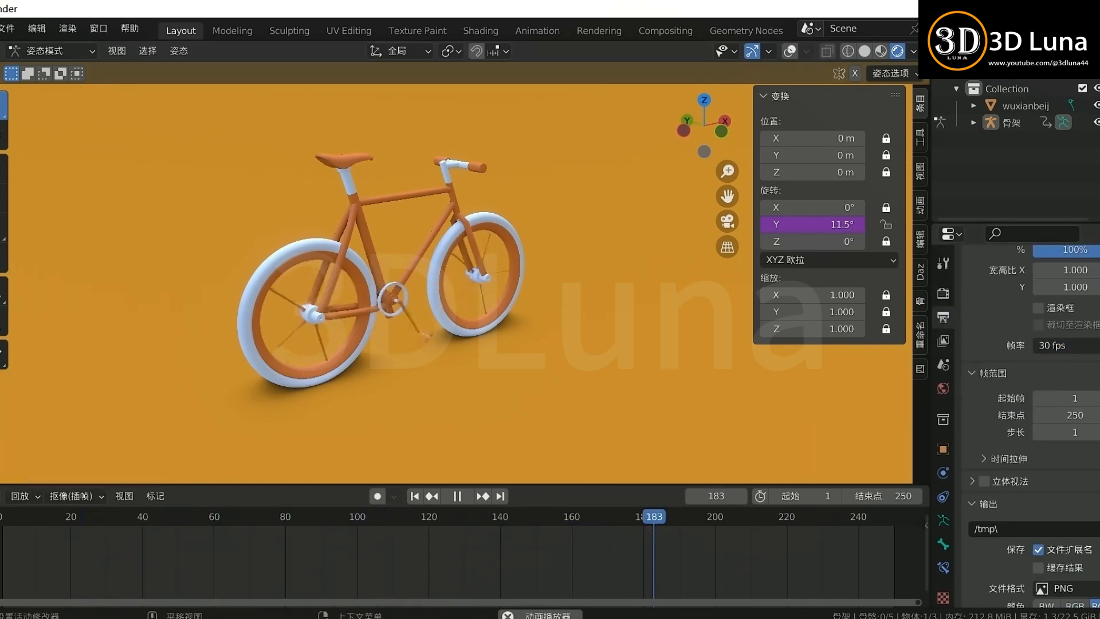
click(1053, 345)
click(683, 400)
mouse_move(638, 398)
shift+middle_down()
mouse_move(611, 403)
mouse_move(637, 388)
shift+middle_up()
Step: Reset the timeline to frame 1, replay the animation from a slightly rotated view, and return to frame 1
key(space)
click(58, 540)
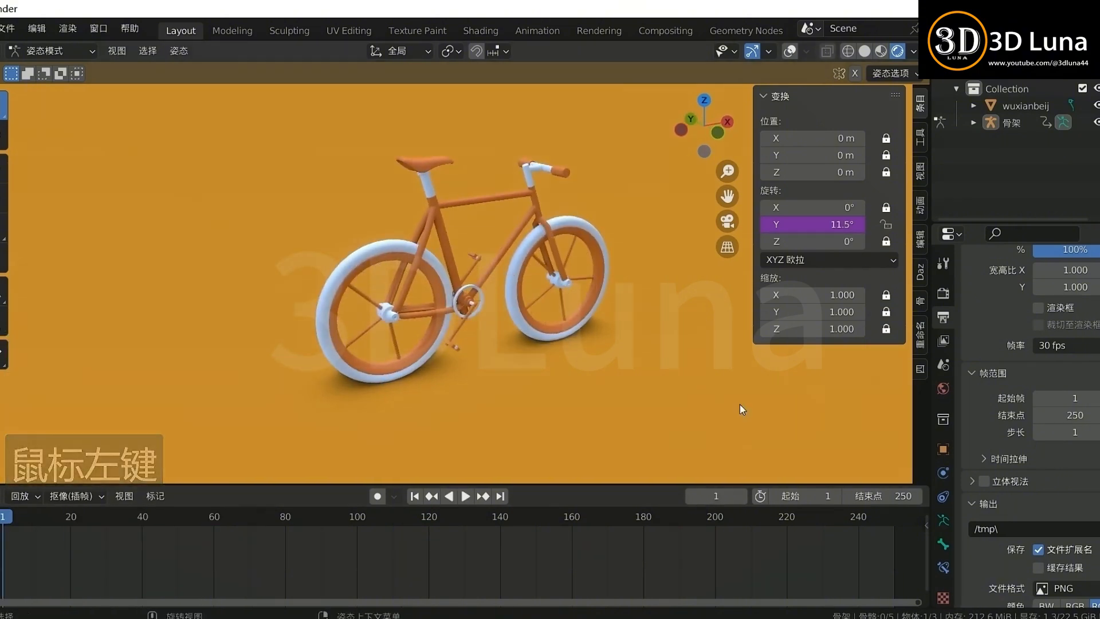
middle_drag(613, 375, 570, 367)
key(space)
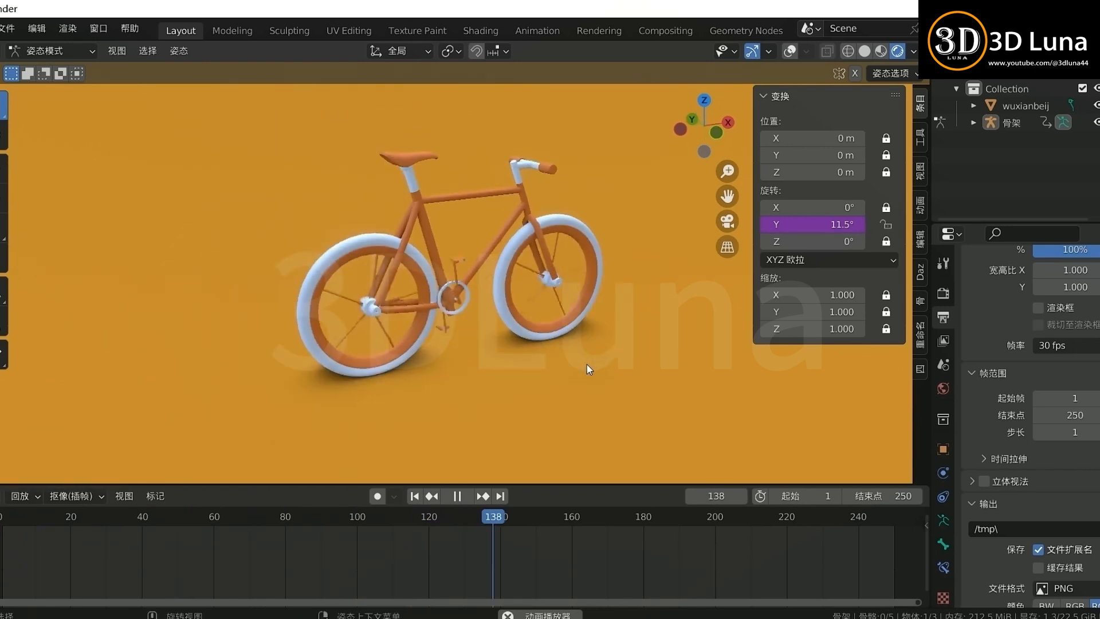
click(3, 542)
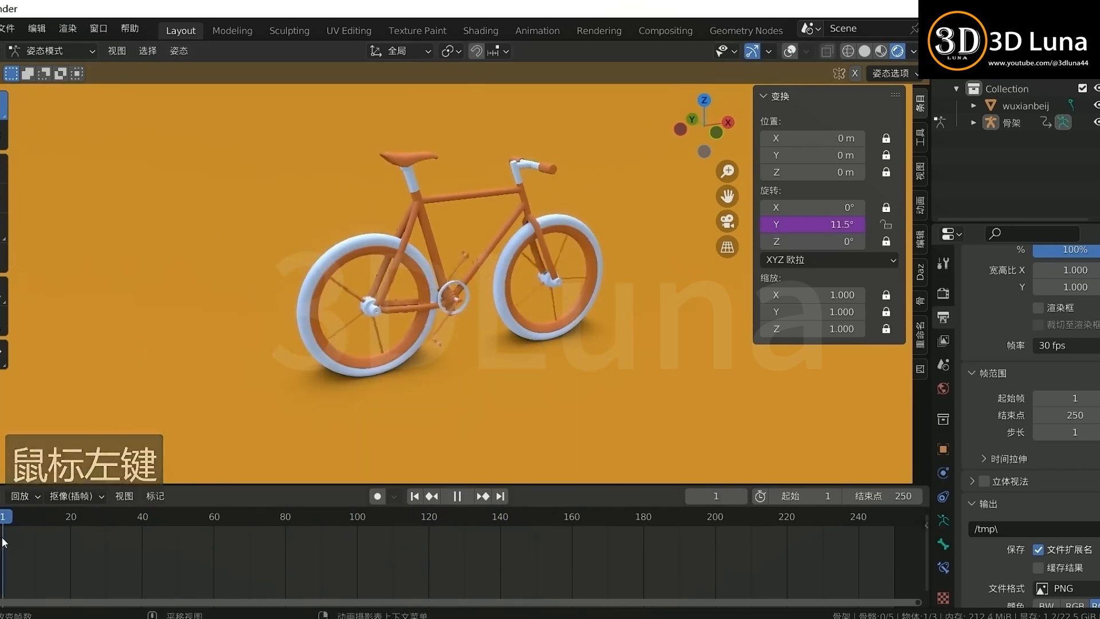
Step: Switch from Pose Mode to Object Mode and add a camera to the scene
click(33, 50)
click(43, 70)
click(543, 362)
key(shift+a)
click(563, 533)
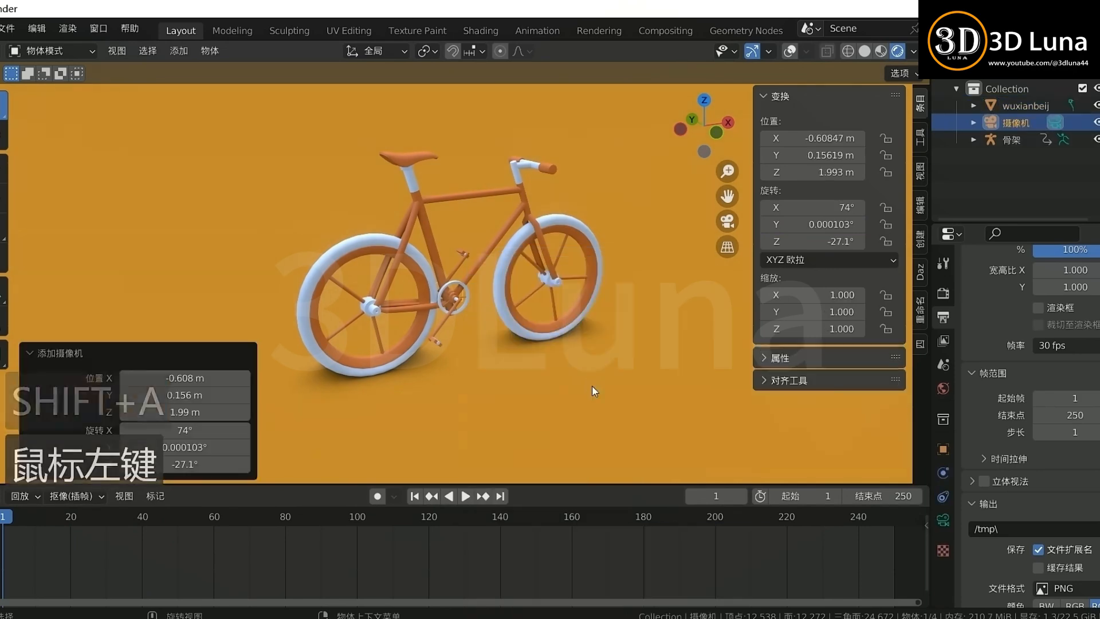
Step: Align the camera to the current view, lock the camera to the view, and reframe the bicycle in it
key(ctrl+alt+KP_0)
click(920, 200)
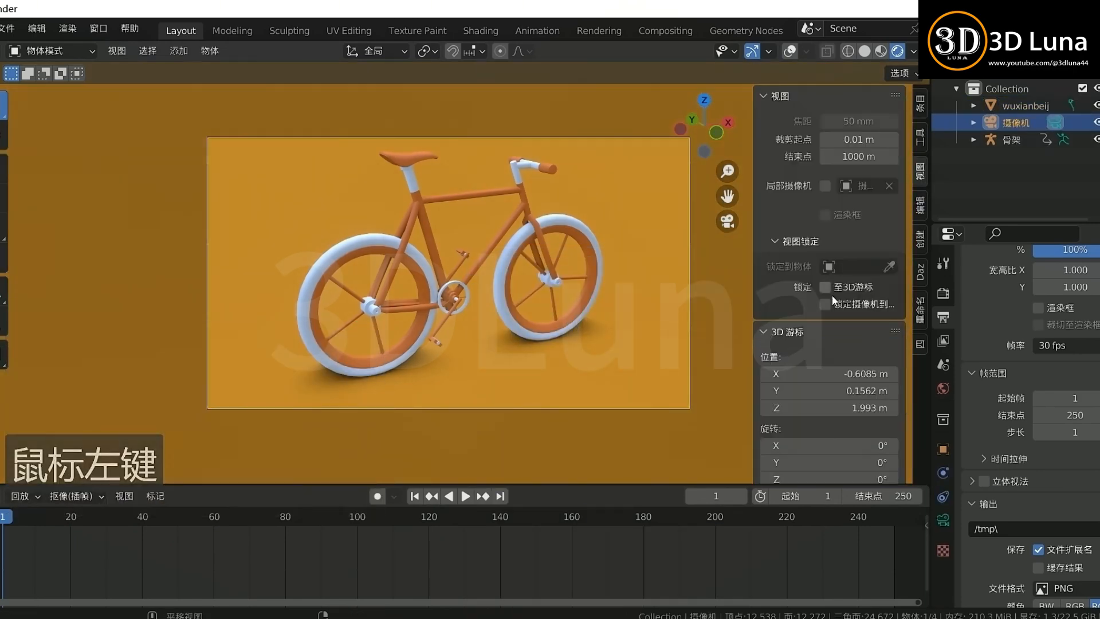
mouse_move(541, 303)
shift+middle_down()
mouse_move(530, 308)
mouse_move(550, 318)
mouse_move(397, 304)
mouse_move(569, 315)
mouse_move(545, 301)
shift+middle_up()
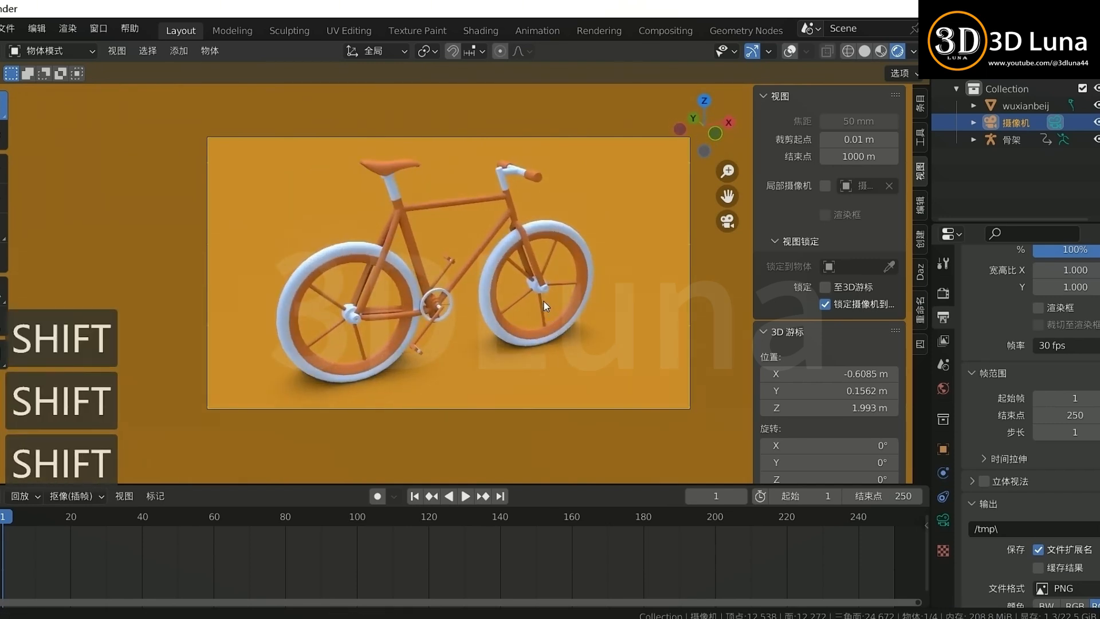
Step: Preview the animation through the camera, scrub the timeline, and return to frame 1
key(space)
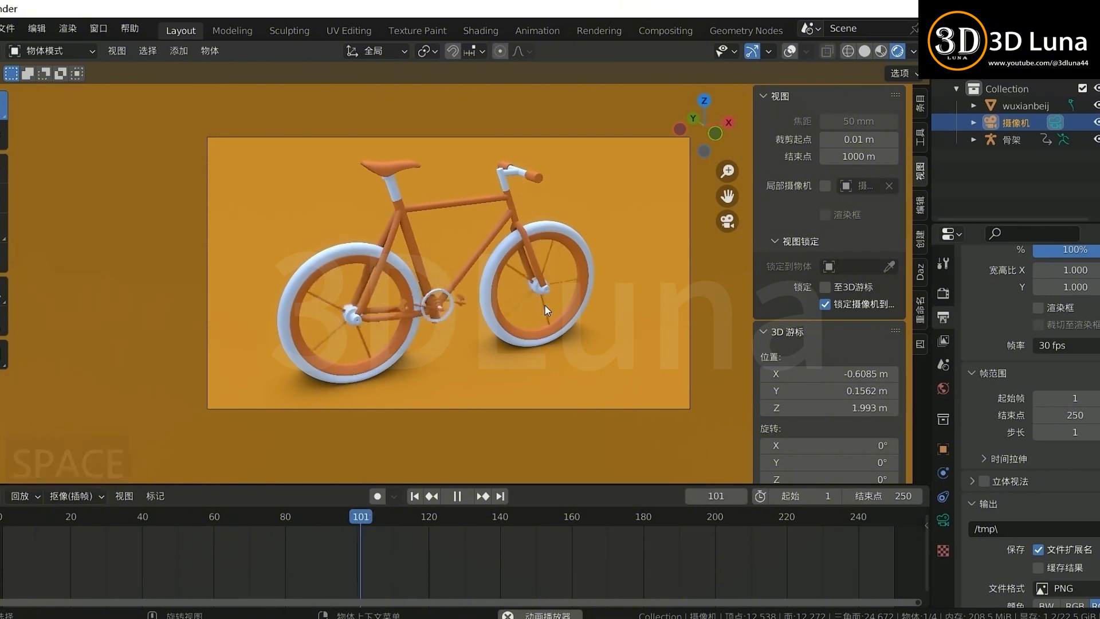
key(space)
drag(445, 521, 503, 544)
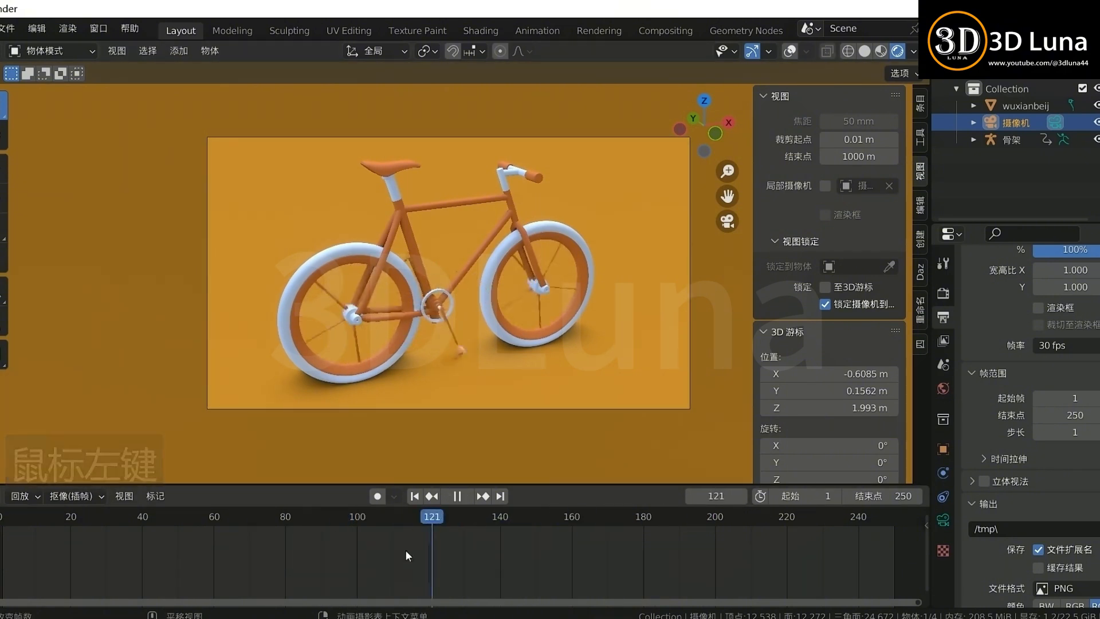
key(space)
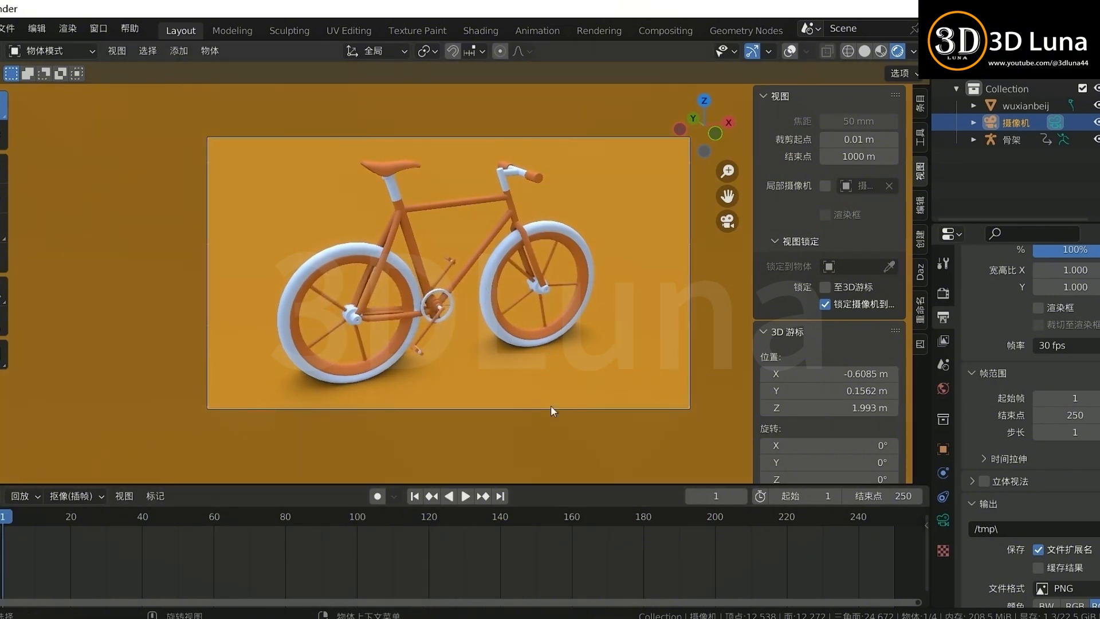
Step: Open the output path browser and navigate to the desktop folder b站零基础动画\4.简约自行车
click(1099, 528)
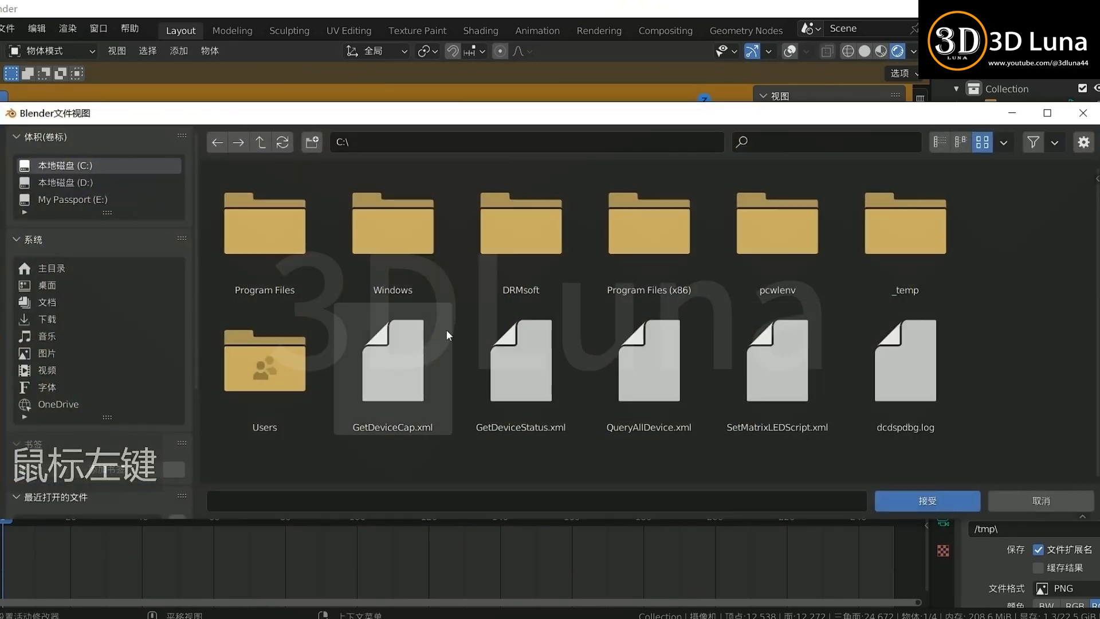
click(64, 288)
double_click(281, 252)
double_click(265, 229)
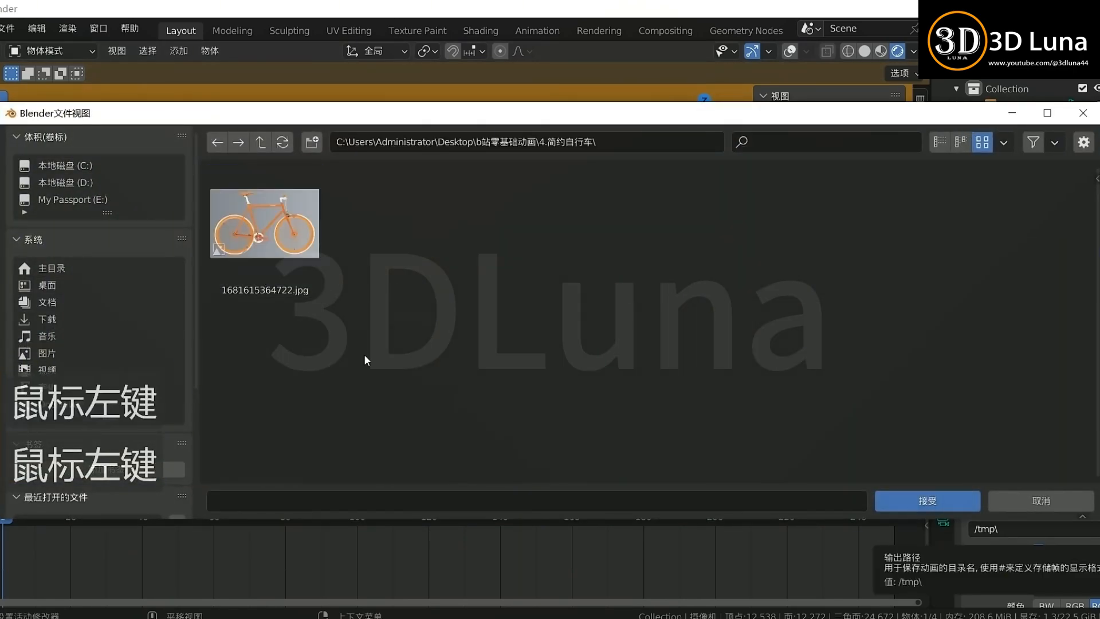
Step: Create a folder named 动画 inside 4.简约自行车 and accept it as the render output path
right_click(420, 442)
click(400, 407)
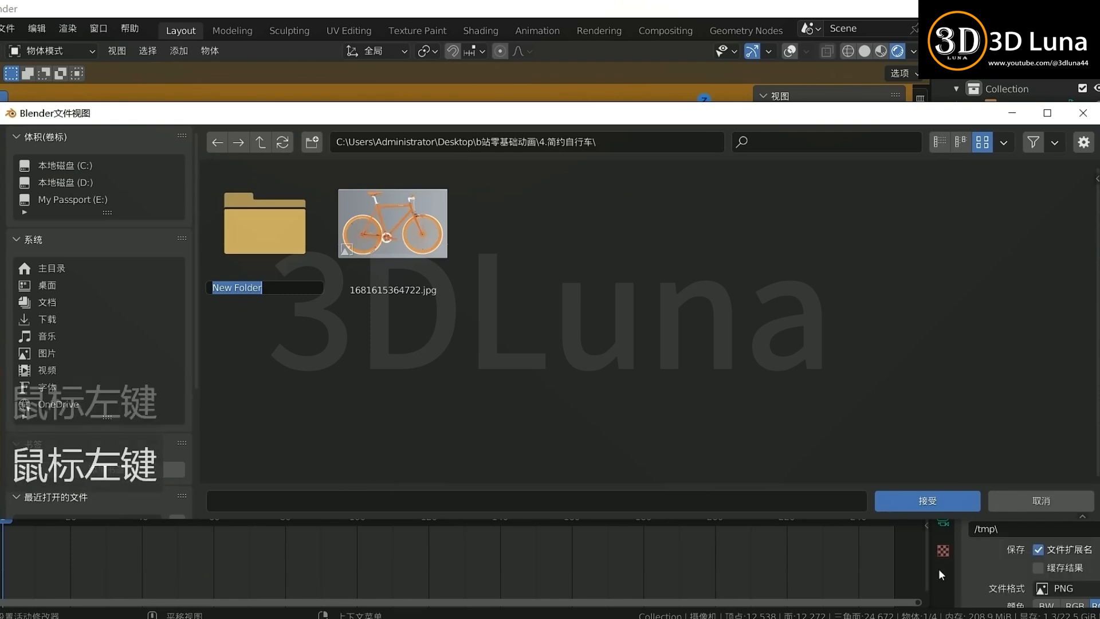
text(动画)
key(Return)
double_click(264, 230)
click(936, 496)
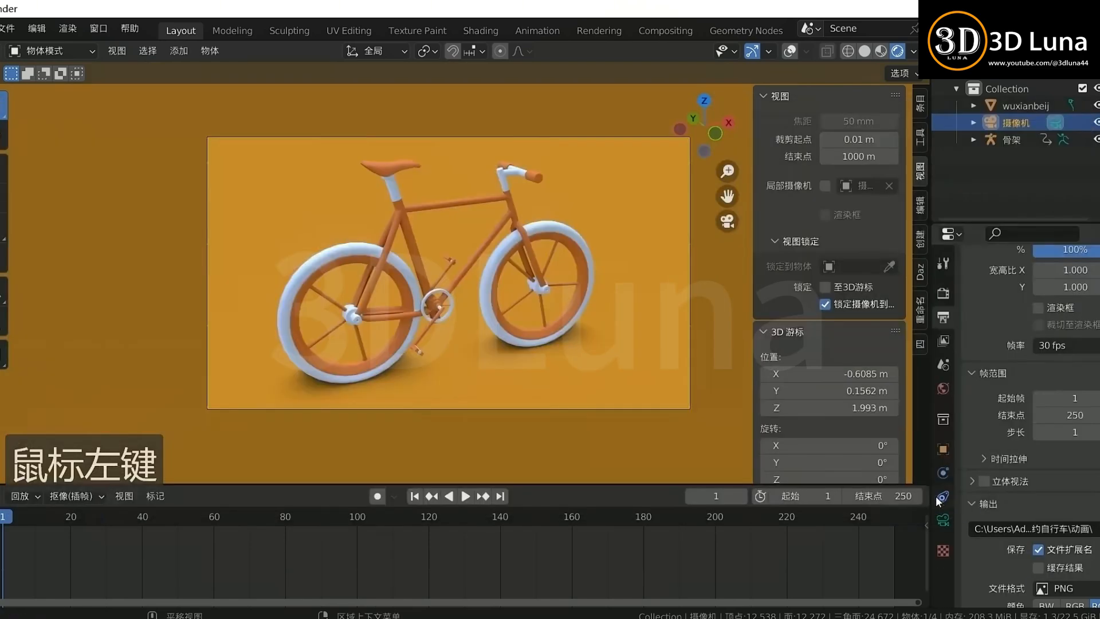
Step: Set the output file format to JPEG
scroll(990, 486, down, 5)
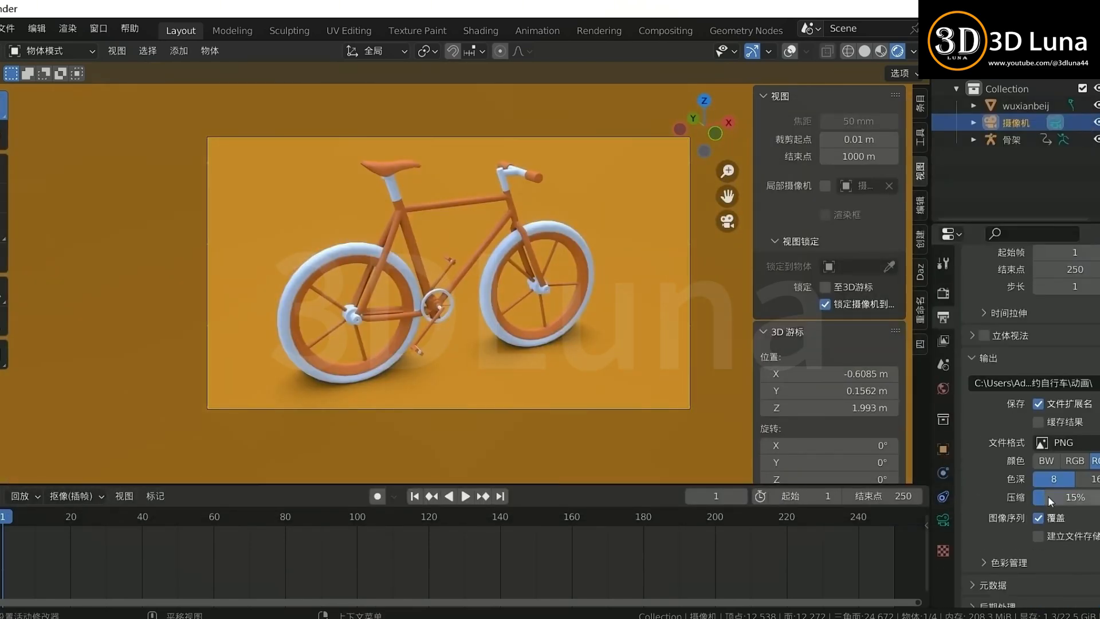
click(1065, 442)
click(803, 526)
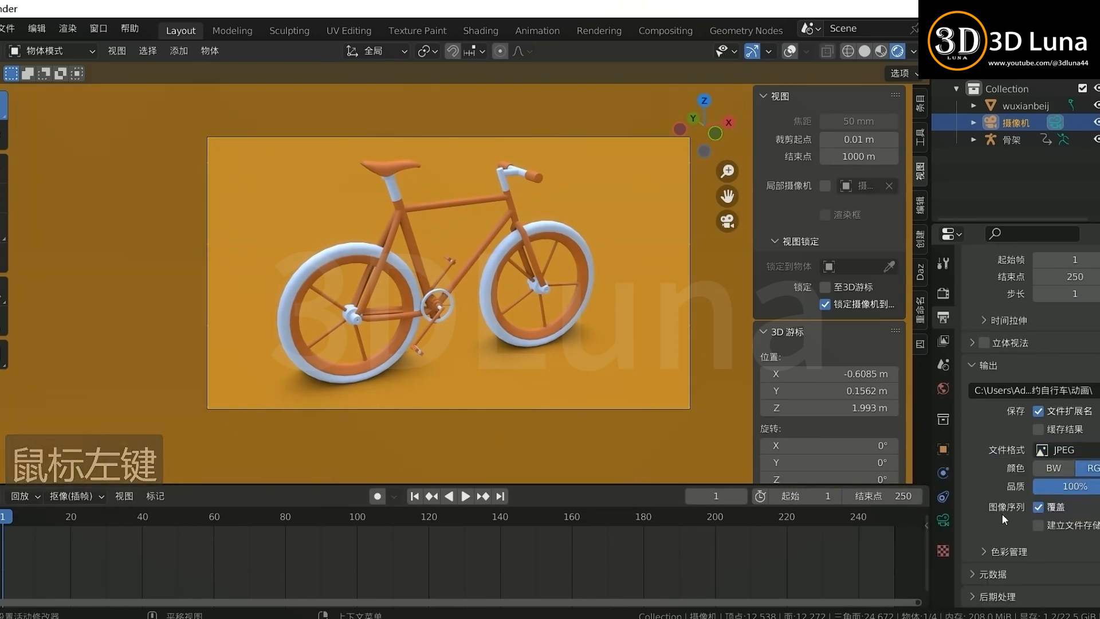
scroll(997, 521, up, 8)
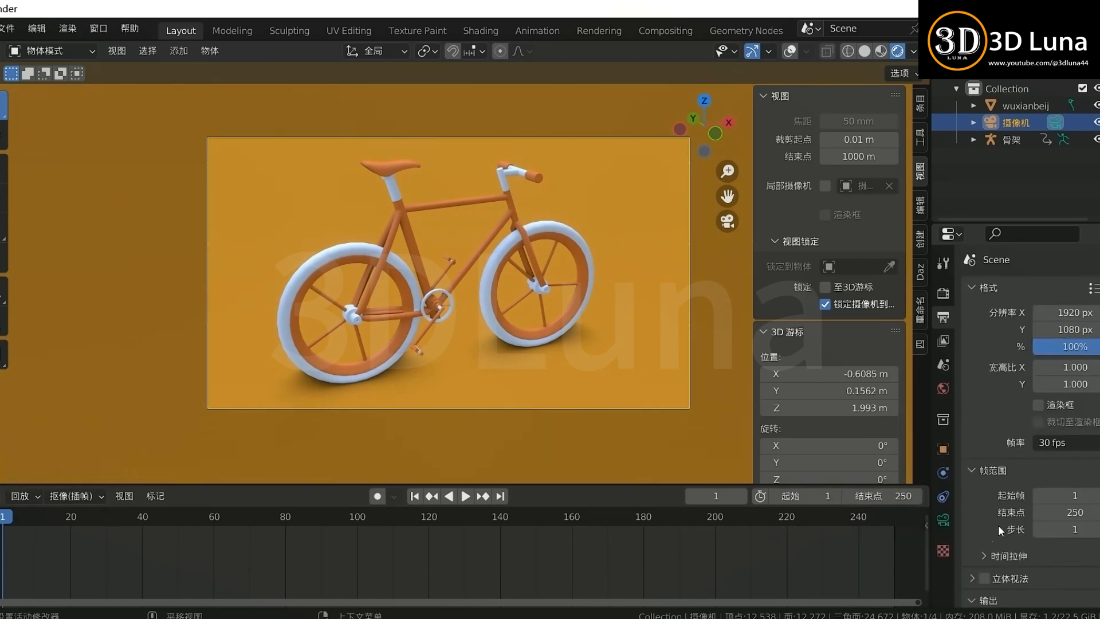
Step: Set the animation's end frame to 200, play back the shortened range, and return to frame 1
key(space)
click(905, 496)
text(200)
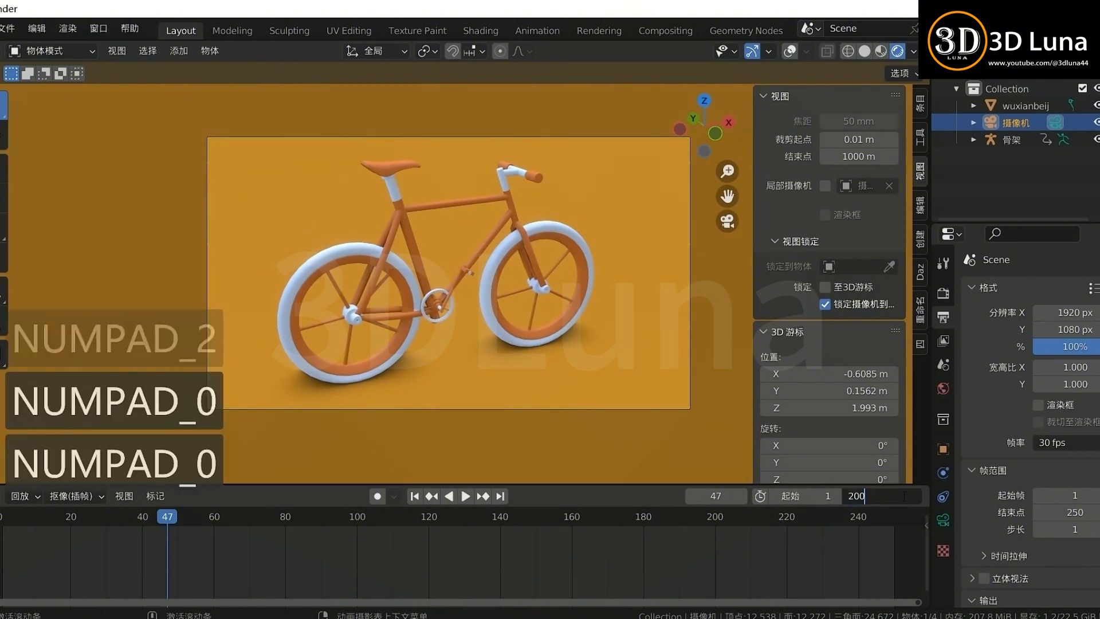
key(Return)
drag(34, 518, 4, 517)
key(space)
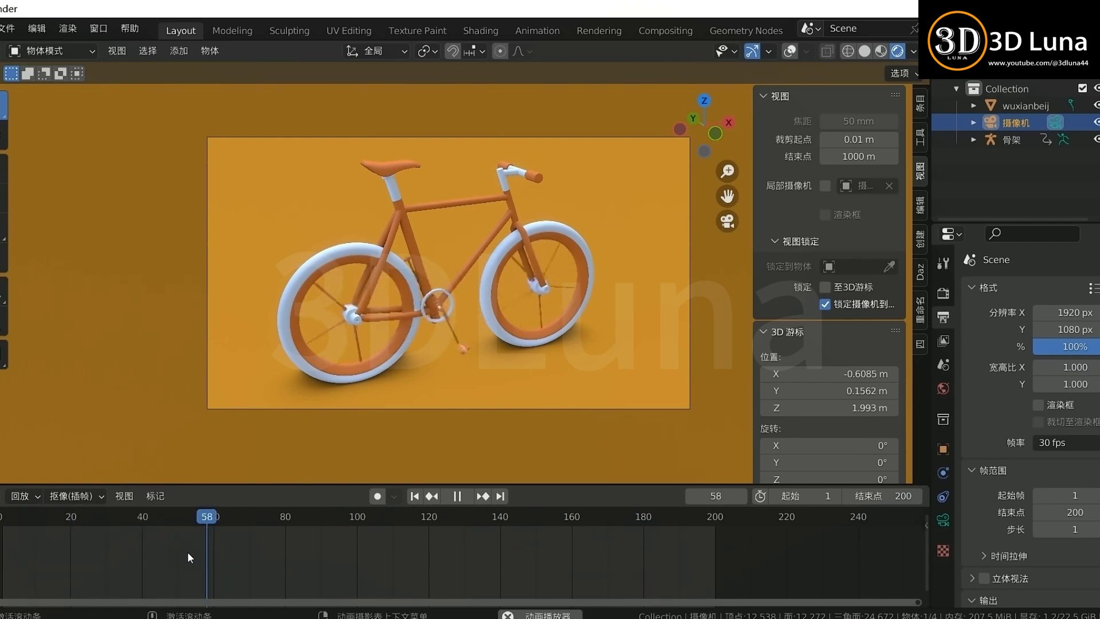
key(space)
drag(243, 518, 3, 519)
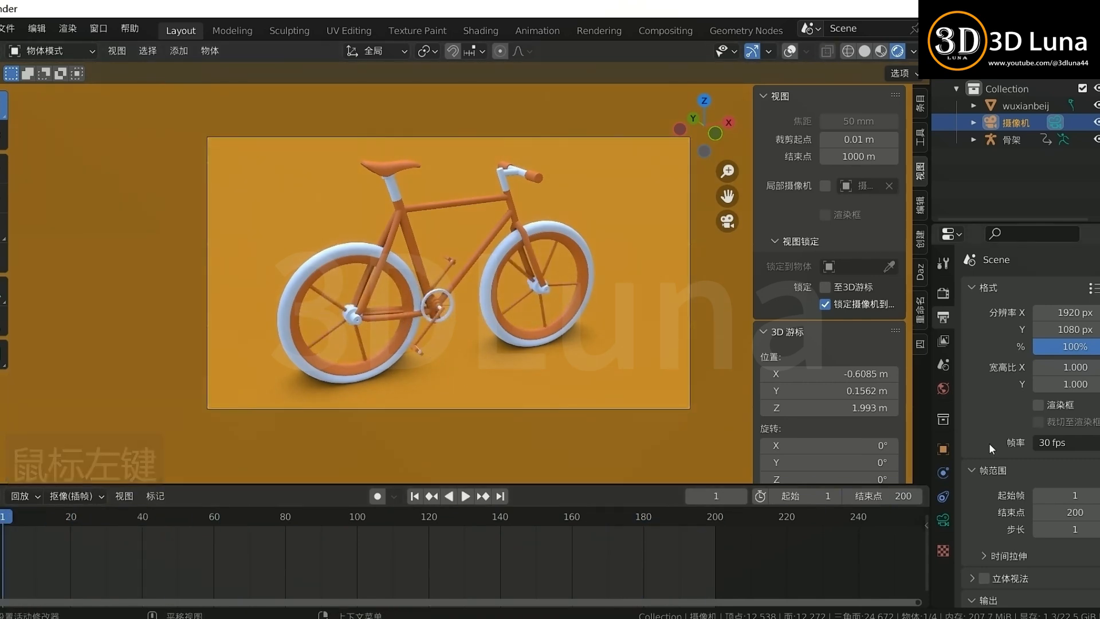
Step: Review the output resolution and frame range together with the Eevee sampling, ambient occlusion and shadow settings
scroll(1005, 490, down, 8)
scroll(996, 547, up, 8)
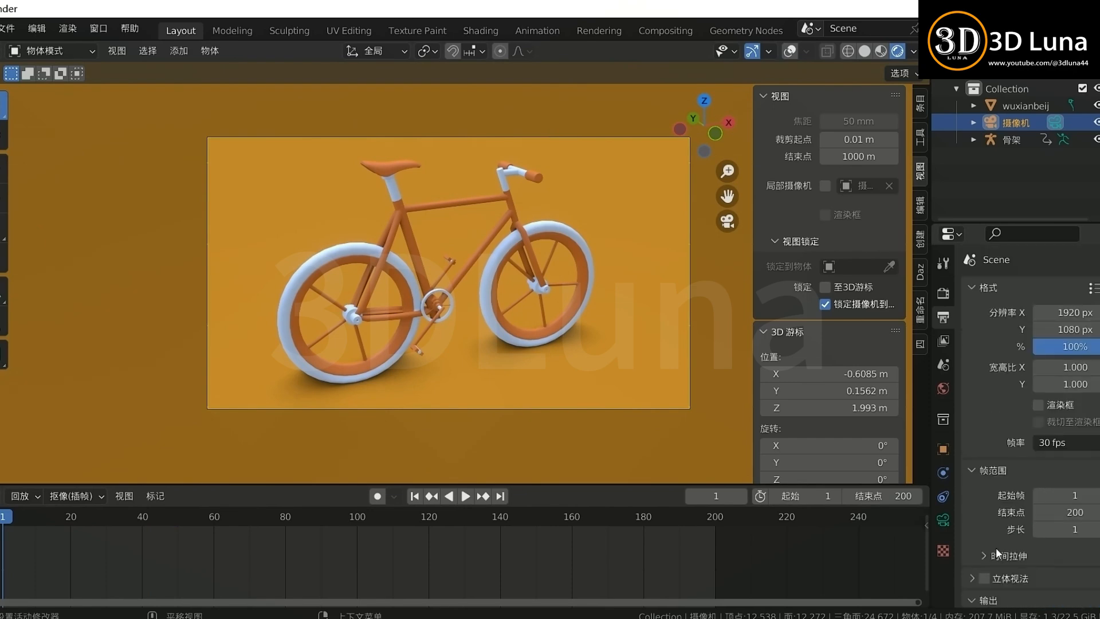
click(945, 293)
scroll(1013, 367, down, 10)
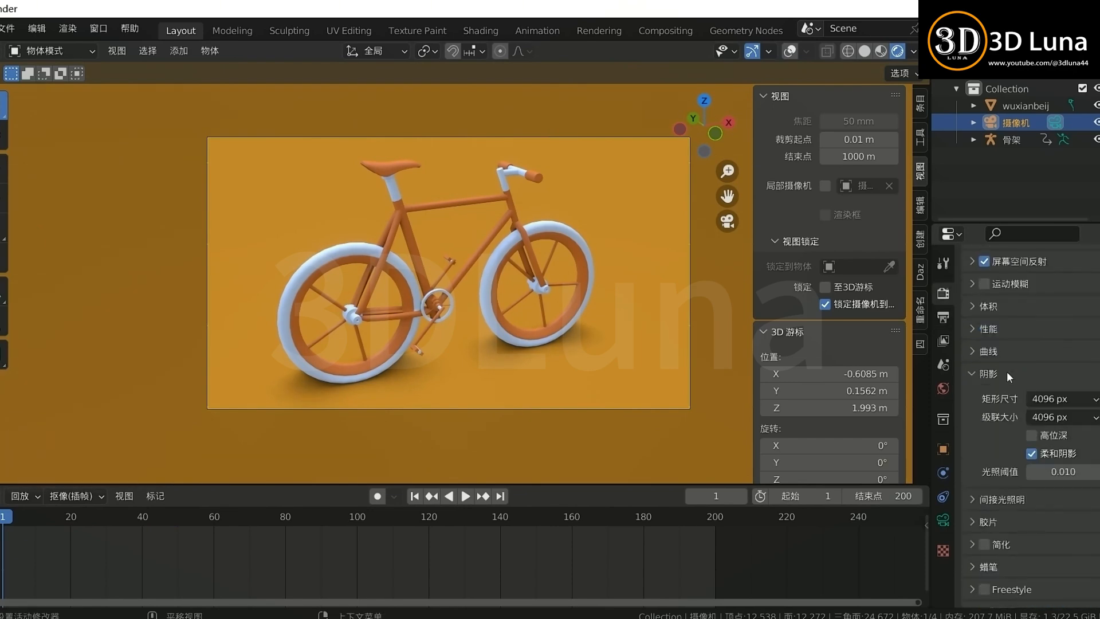
scroll(1003, 402, up, 12)
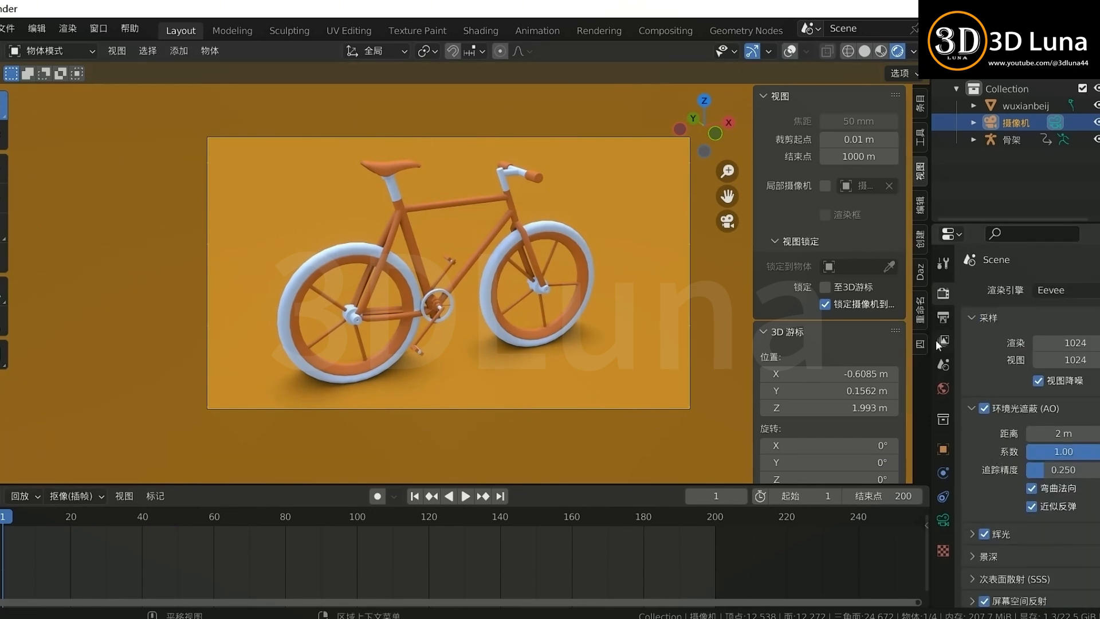
click(1066, 343)
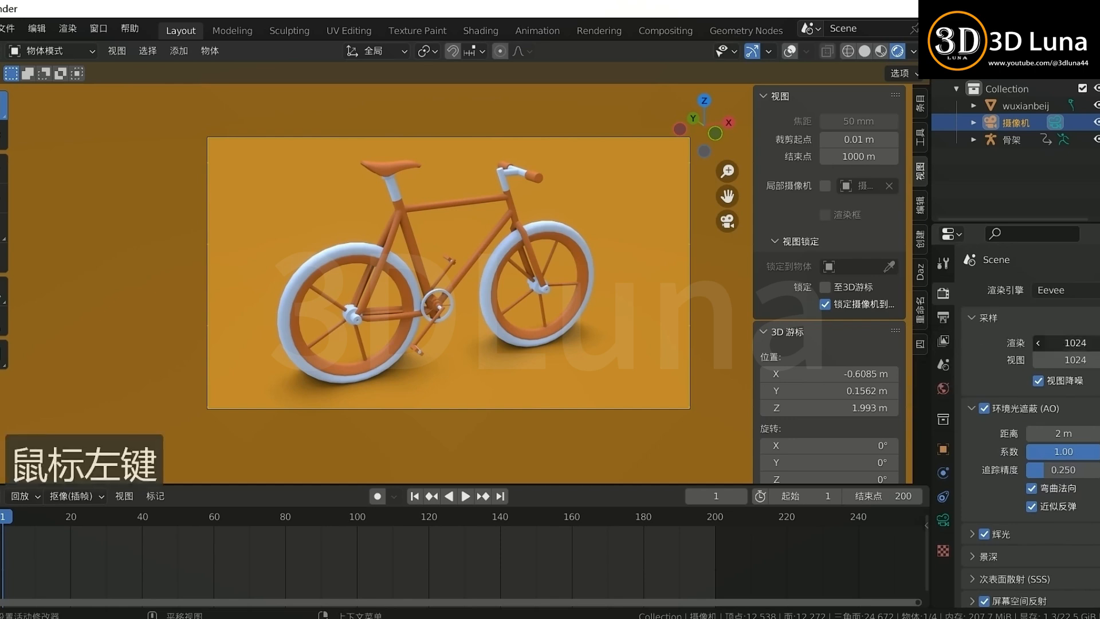
click(951, 320)
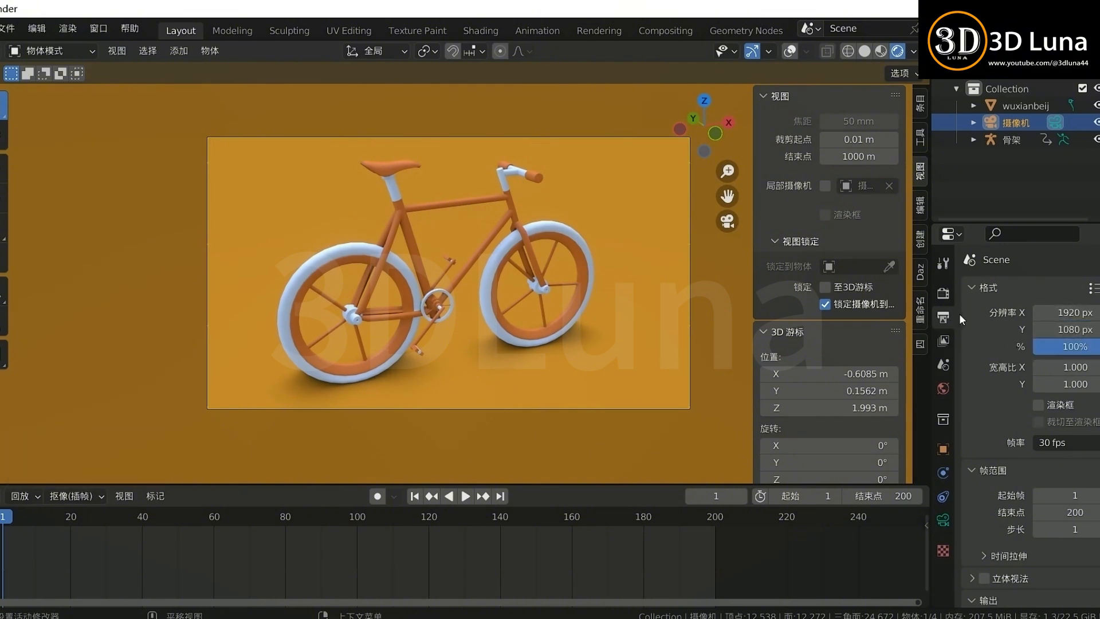
click(943, 293)
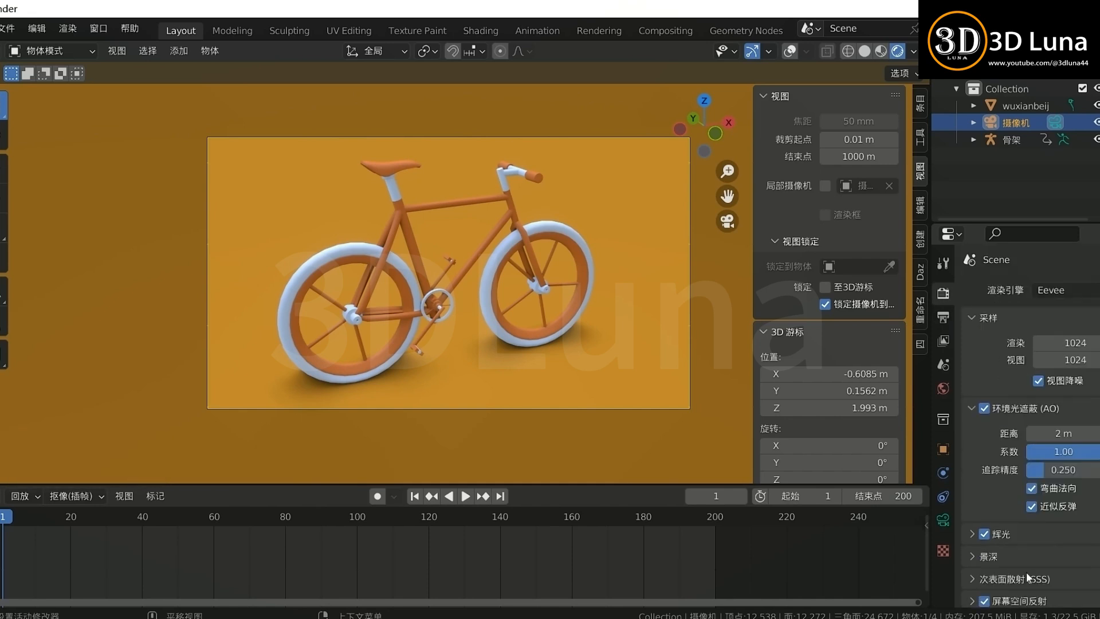
click(944, 319)
click(944, 294)
click(944, 318)
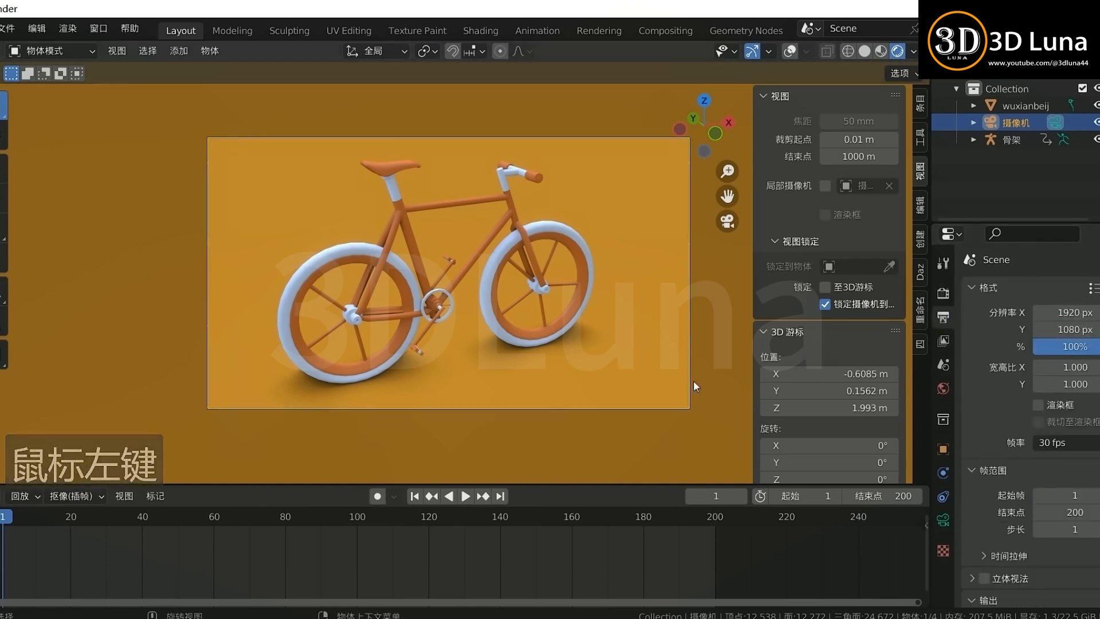
click(943, 294)
Step: Nudge the camera framing of the bicycle and render a test still of frame 1
shift+middle_drag(500, 362, 507, 363)
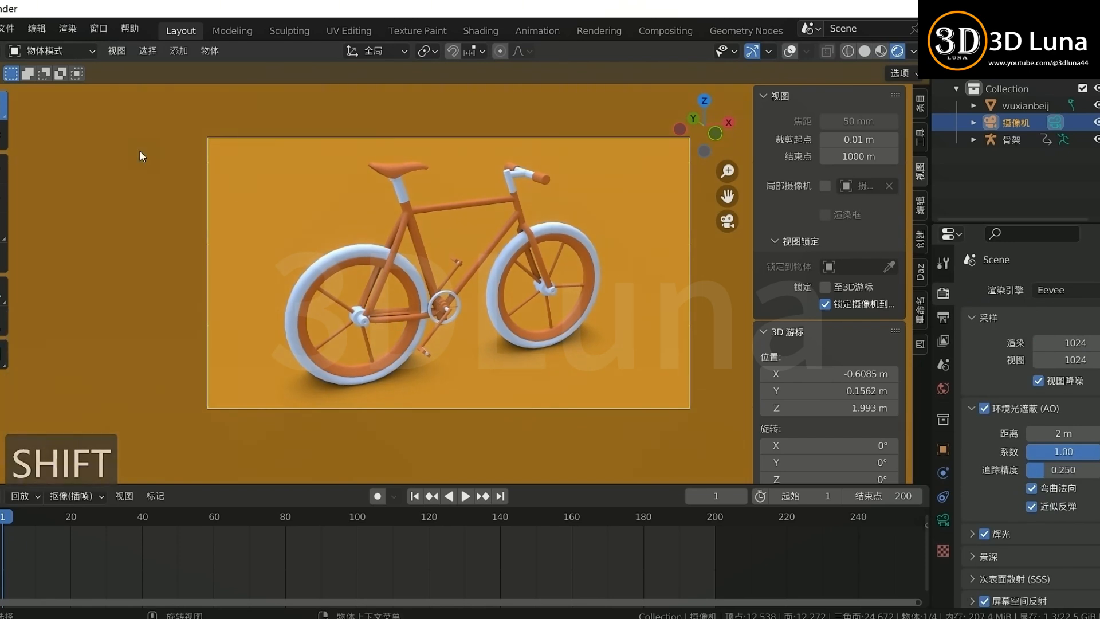
click(98, 29)
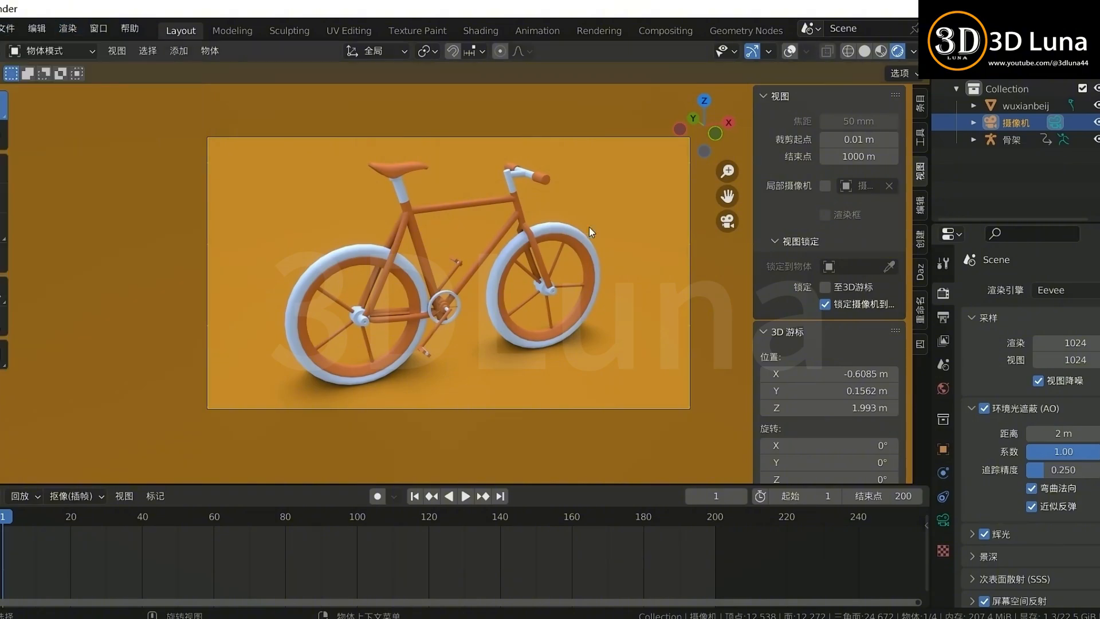
key(F12)
scroll(642, 285, down, 3)
scroll(650, 290, up, 2)
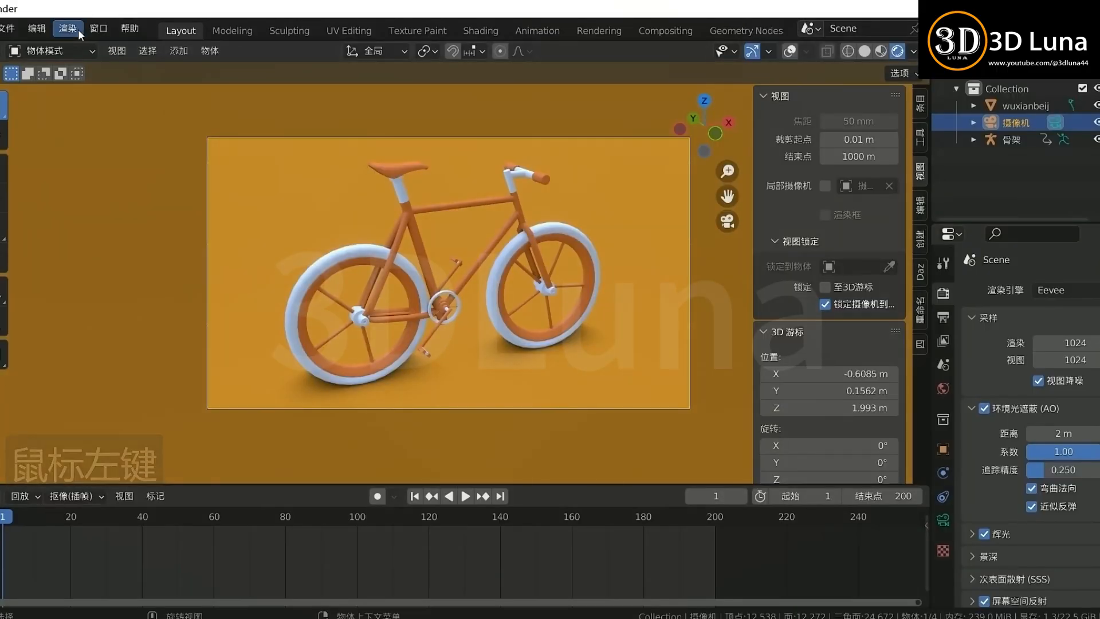
Step: Start rendering the full animation and view the frames in the render window
click(77, 29)
click(77, 47)
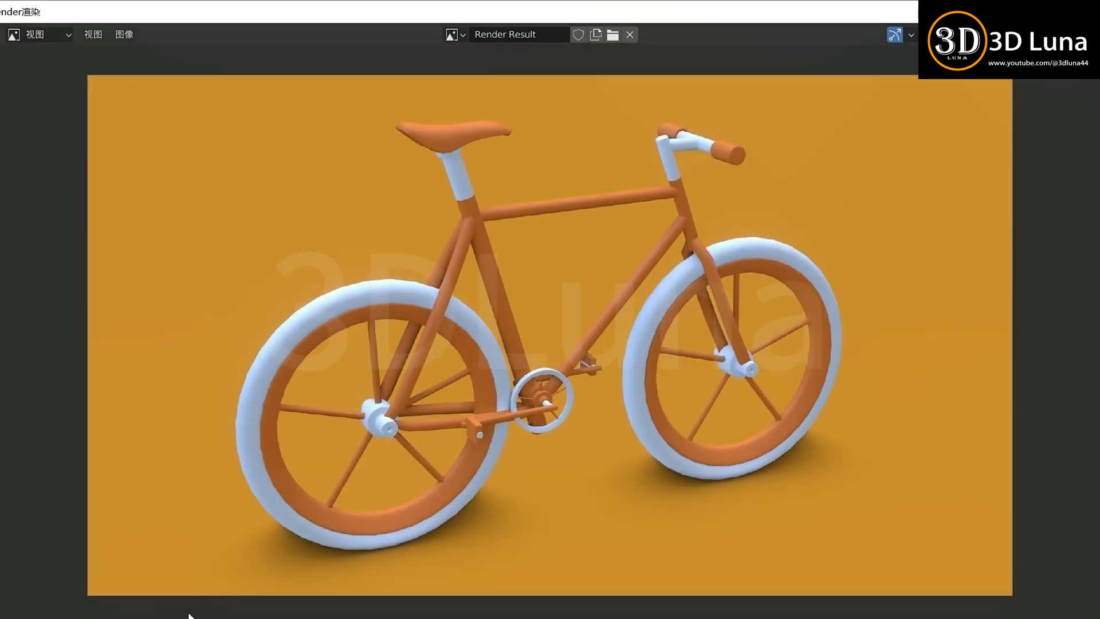
scroll(477, 343, down, 2)
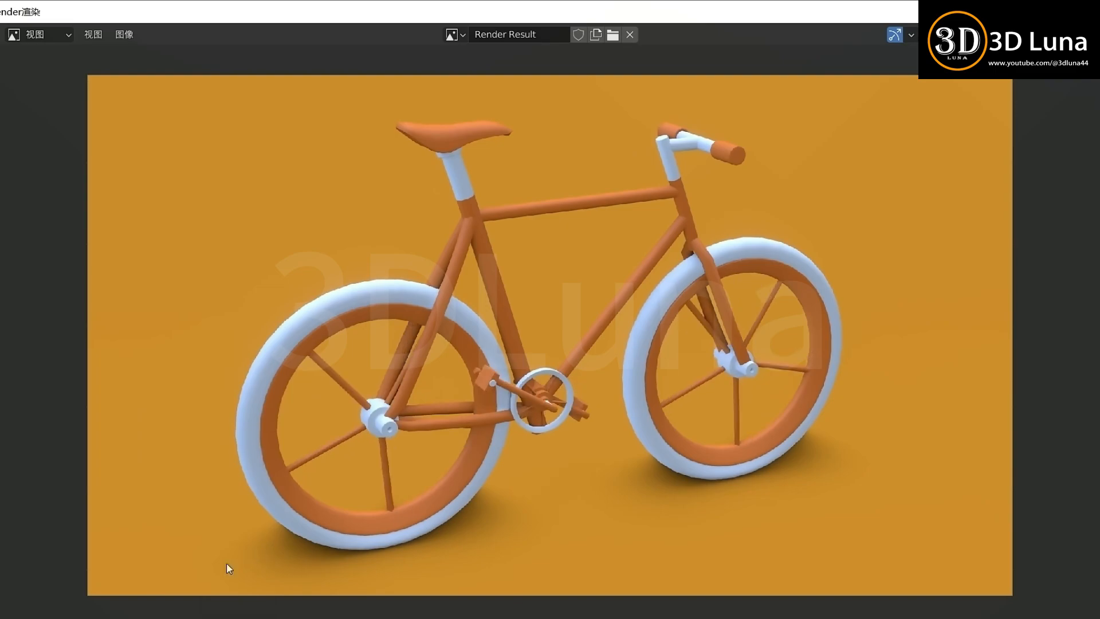